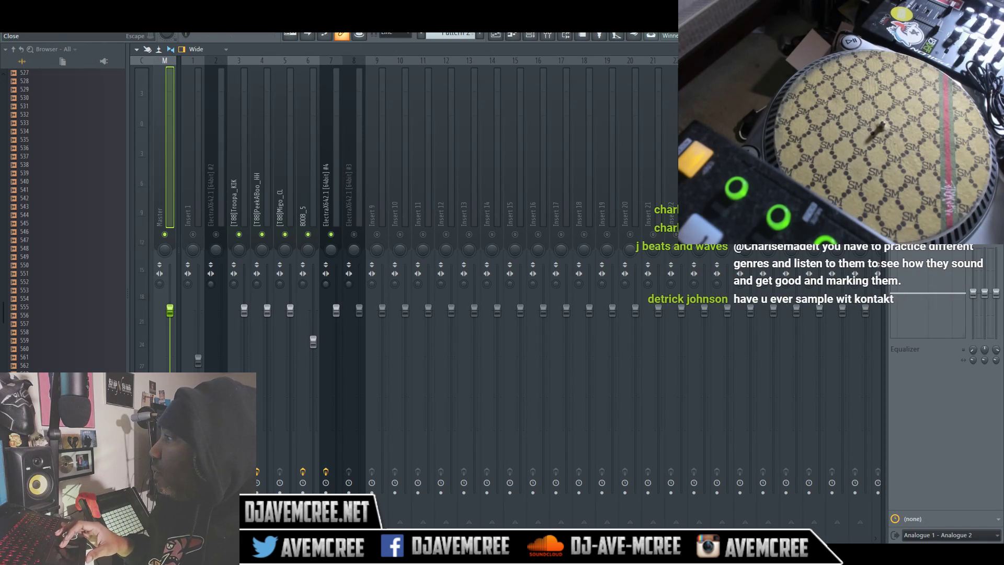
# Step: Close the mixer, switch to Pattern 1 and widen the channel rack to show more of the pattern's steps
pyautogui.press('Escape')
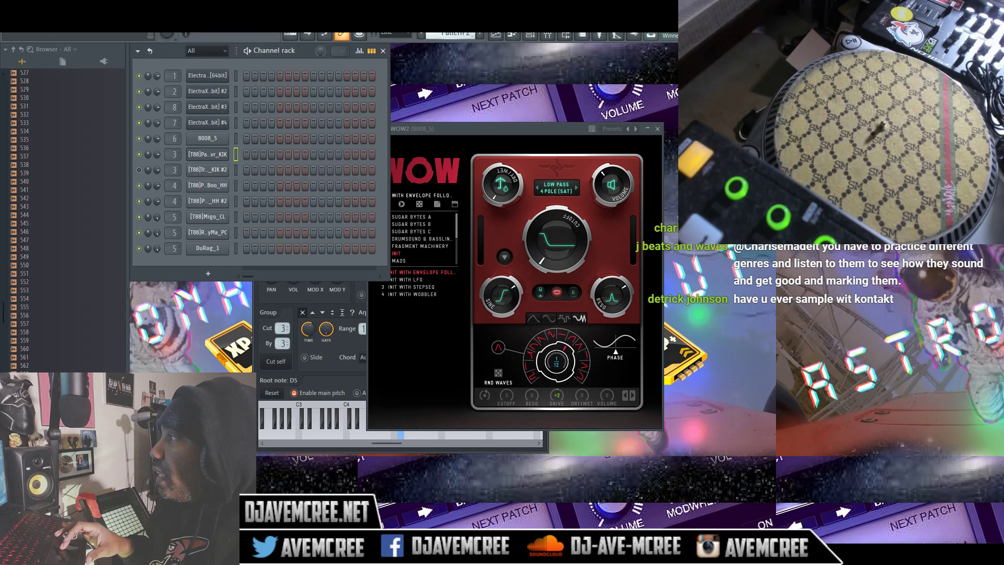
pyautogui.scroll(1, 452, 33)
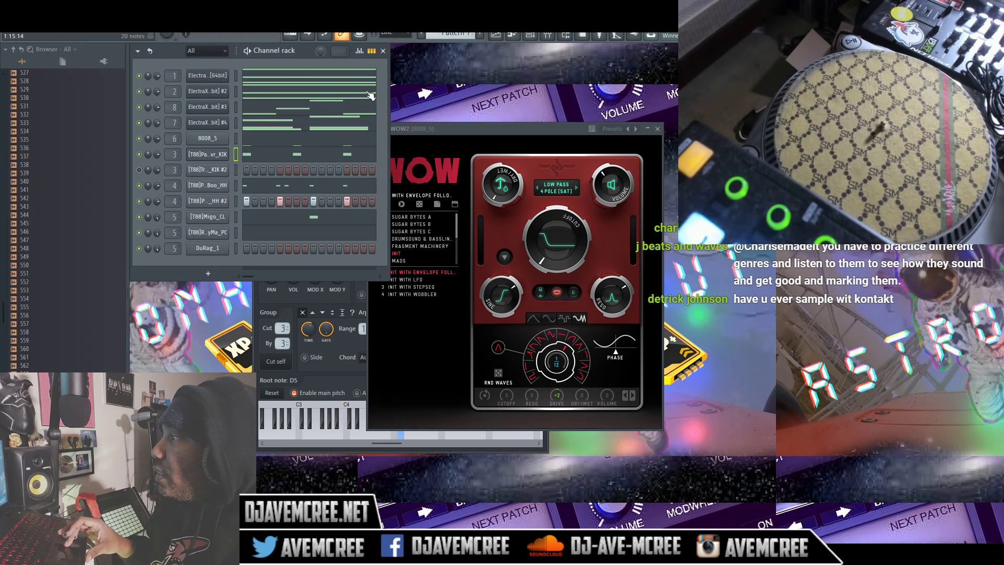
pyautogui.moveTo(390, 91); pyautogui.dragTo(791, 91)
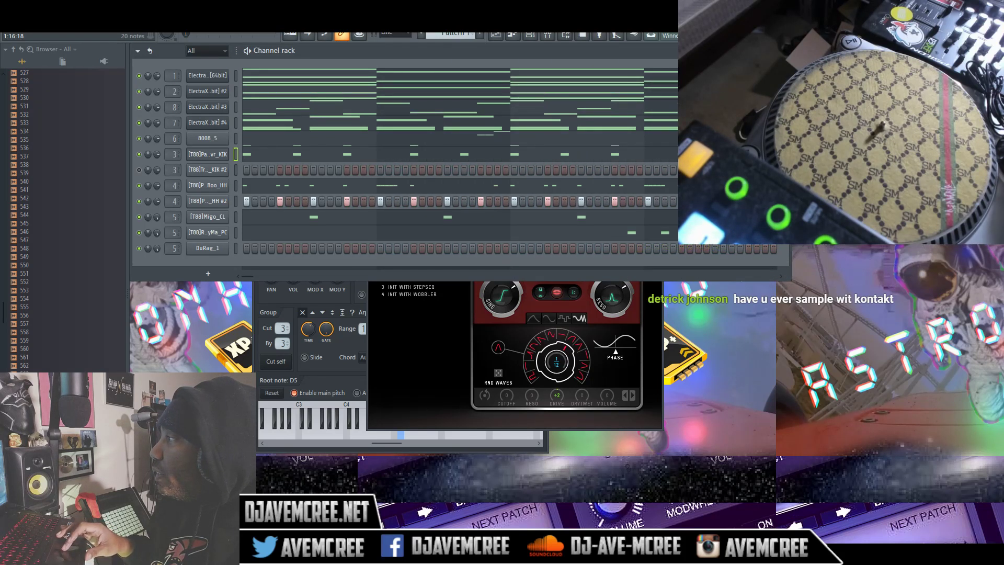
pyautogui.moveTo(791, 91); pyautogui.dragTo(925, 91)
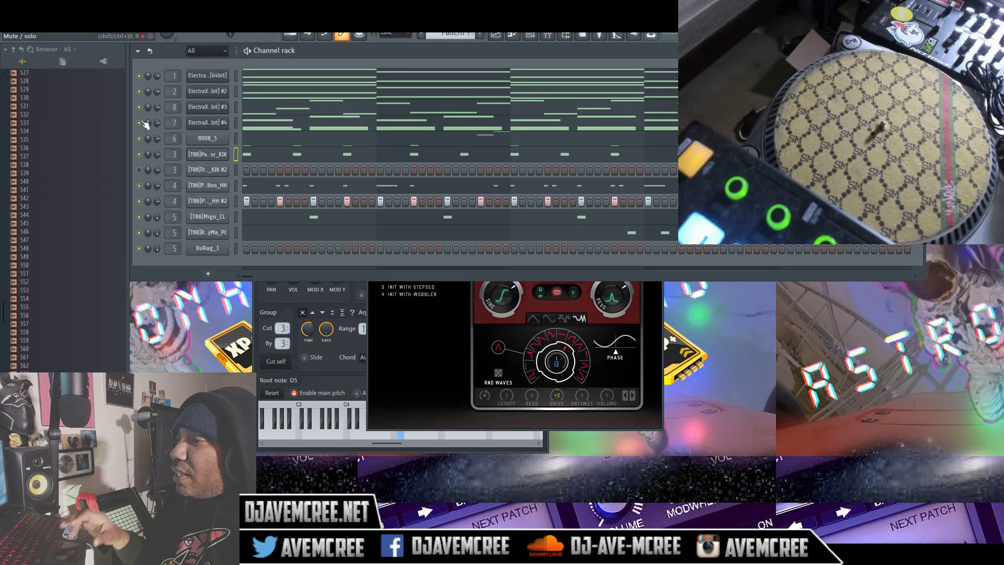
# Step: Audition the samples from 500 through 523 in the FFVII Sounds folder of the browser
pyautogui.moveTo(1, 306); pyautogui.dragTo(1, 252)
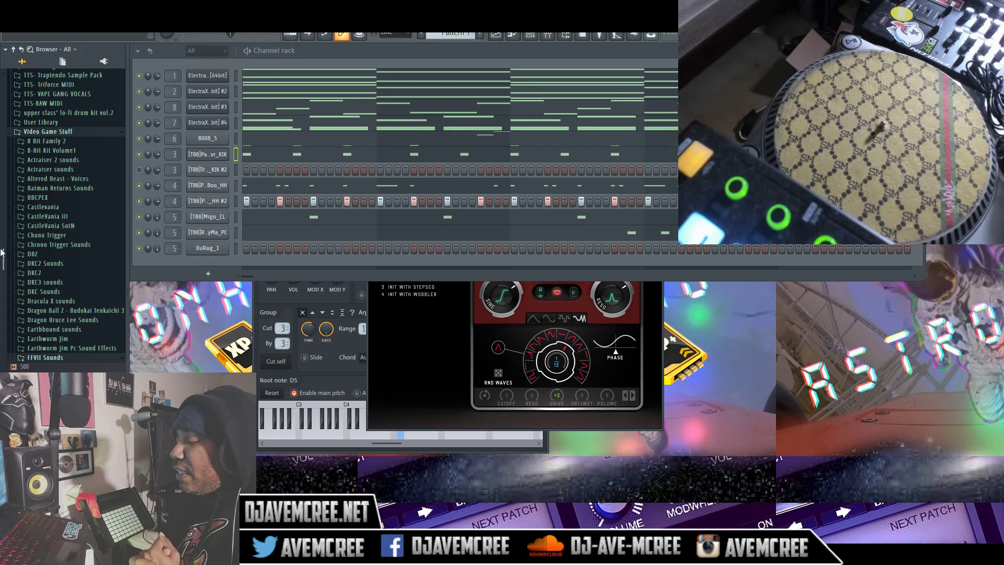
pyautogui.moveTo(2, 253); pyautogui.dragTo(1, 267)
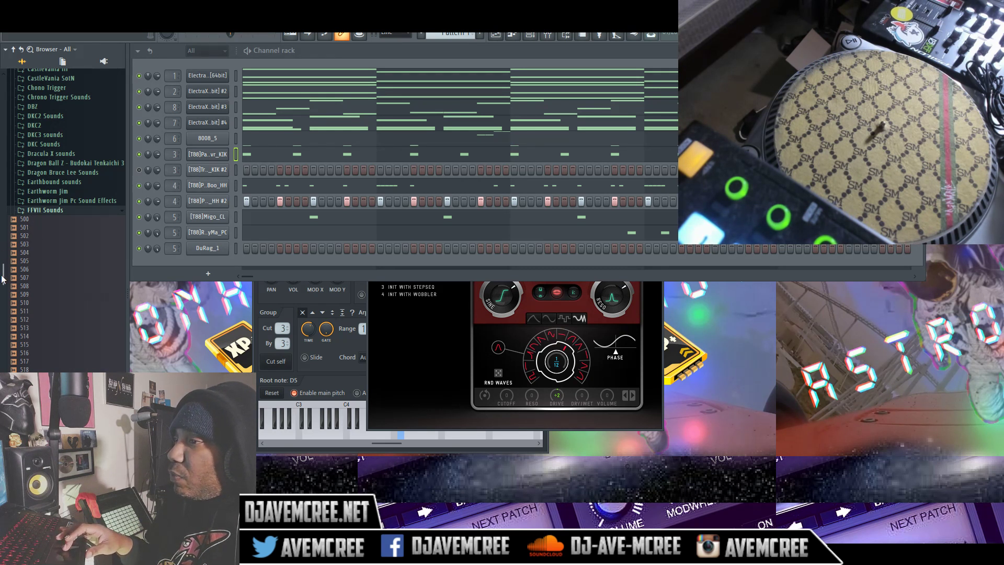
pyautogui.moveTo(1, 277); pyautogui.dragTo(2, 284)
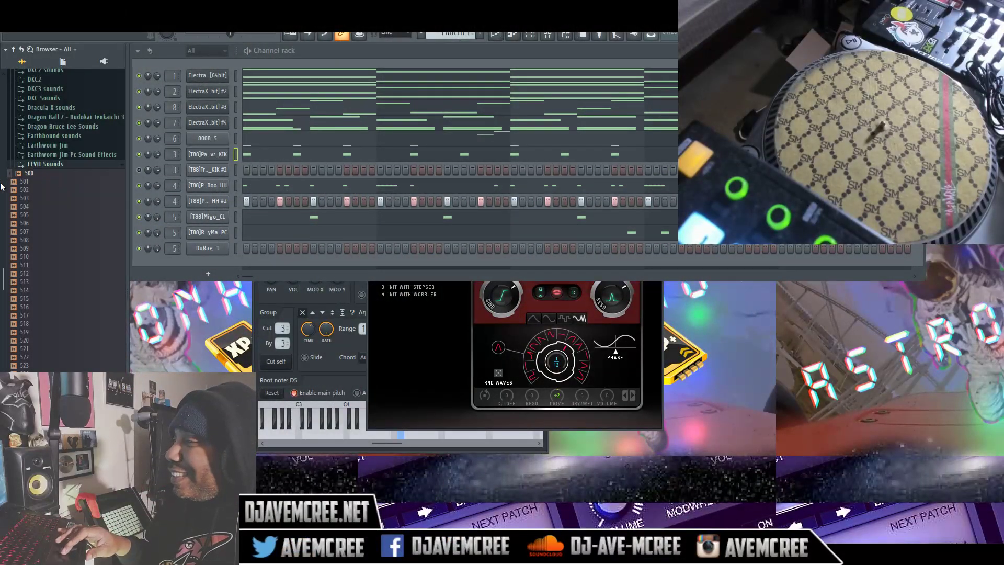
pyautogui.press('Down')
pyautogui.press('Down')
pyautogui.press('Down')
pyautogui.press('Down')
pyautogui.press('Down')
pyautogui.press('Down')
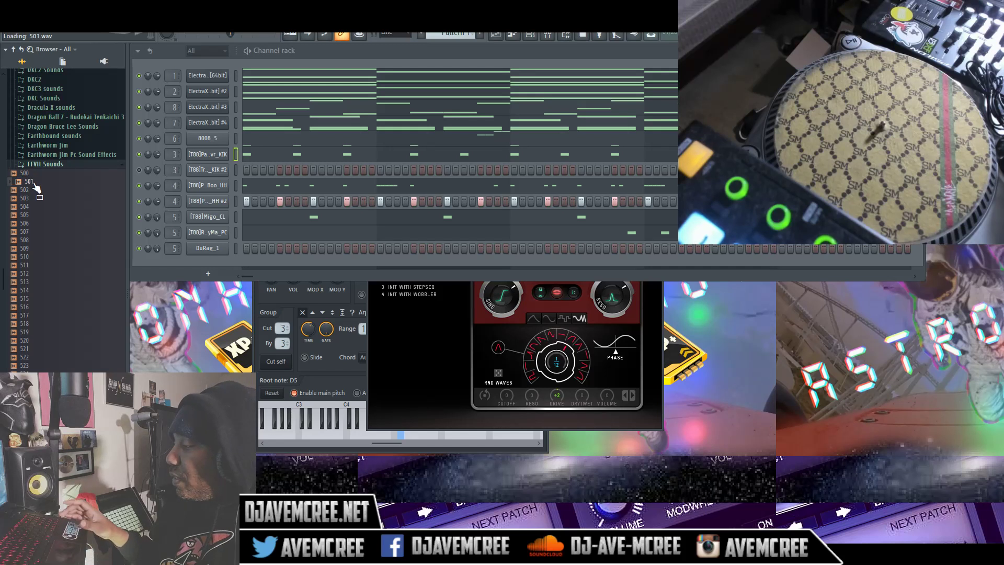
pyautogui.press('Down')
pyautogui.press('Down')
pyautogui.press('Down')
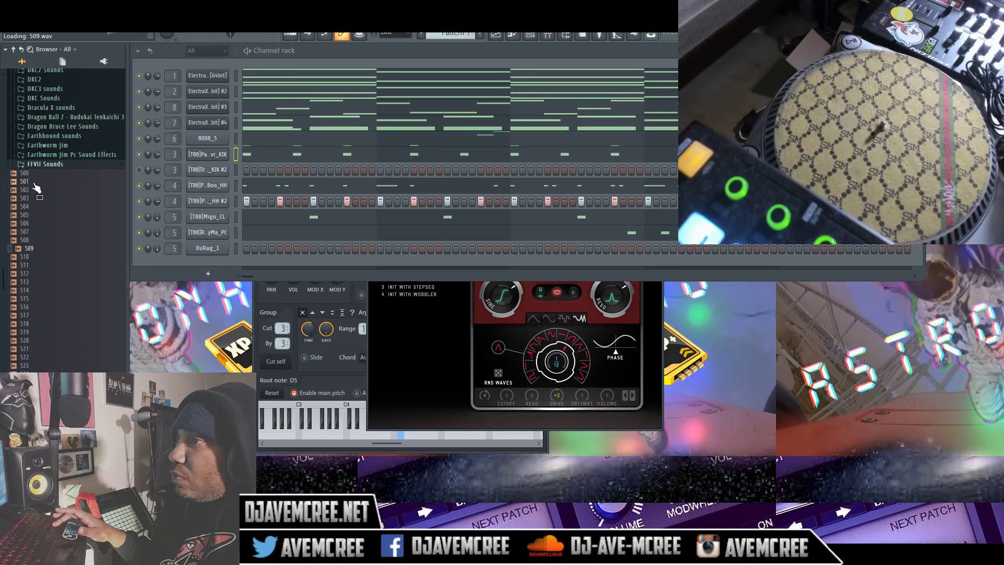
pyautogui.press('Down')
pyautogui.press('Down')
pyautogui.press('Down')
pyautogui.press('Down')
pyautogui.press('Down')
pyautogui.press('Down')
pyautogui.press('Down')
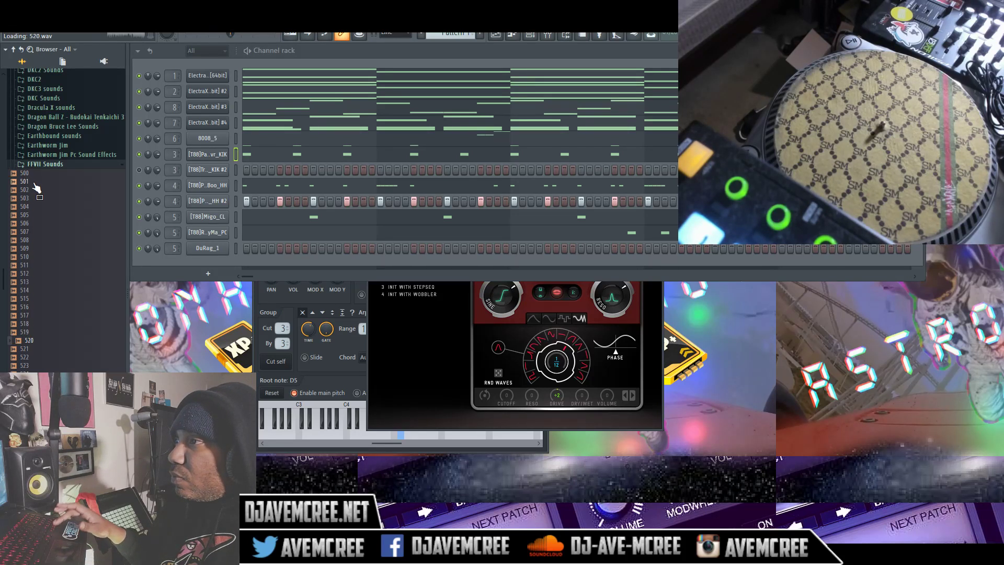
pyautogui.press('Down')
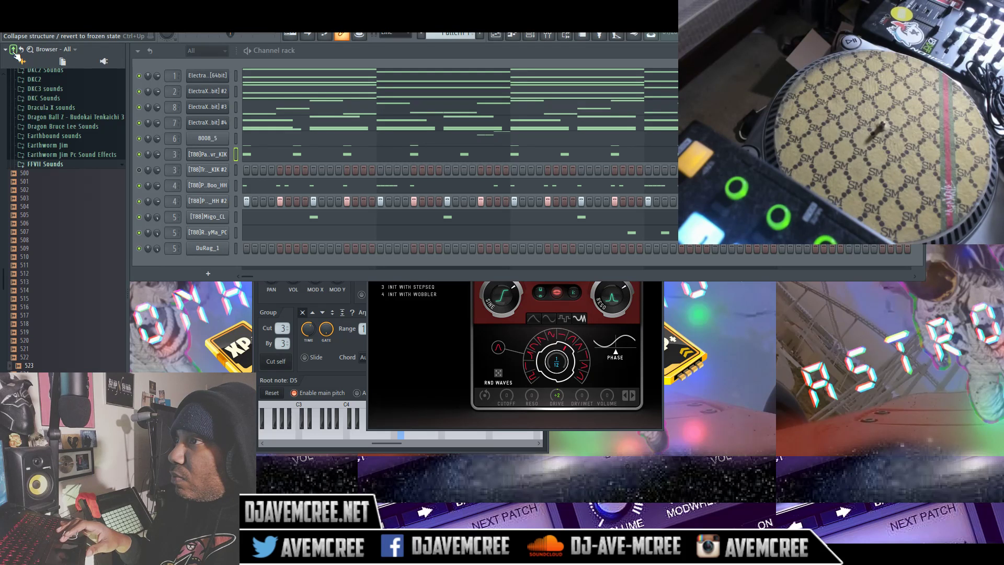
# Step: Collapse the browser folders and start a new project without saving changes to Traptendo- I Tried.flp
pyautogui.click(15, 53)
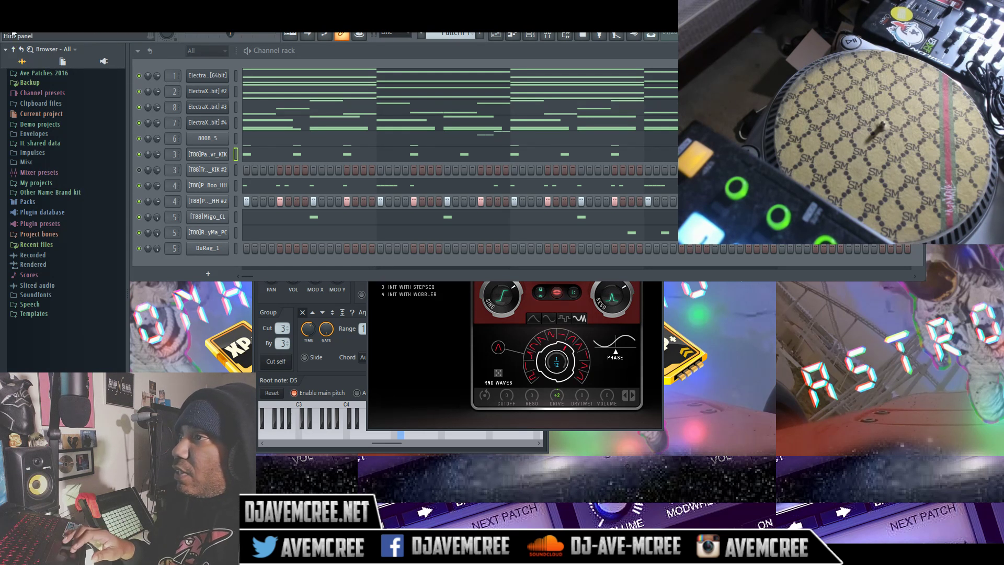
pyautogui.hotkey('alt', 'f')
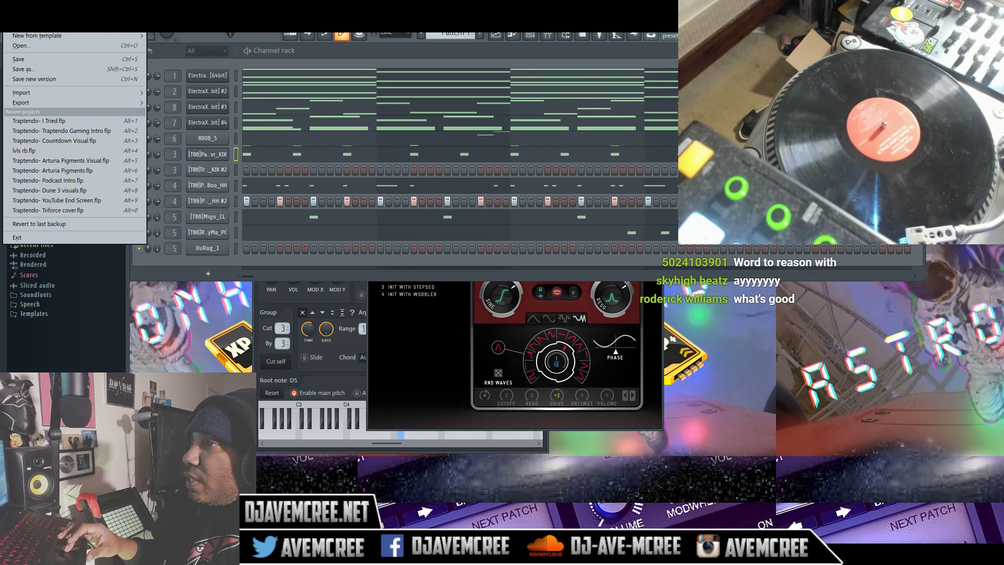
pyautogui.click(19, 26)
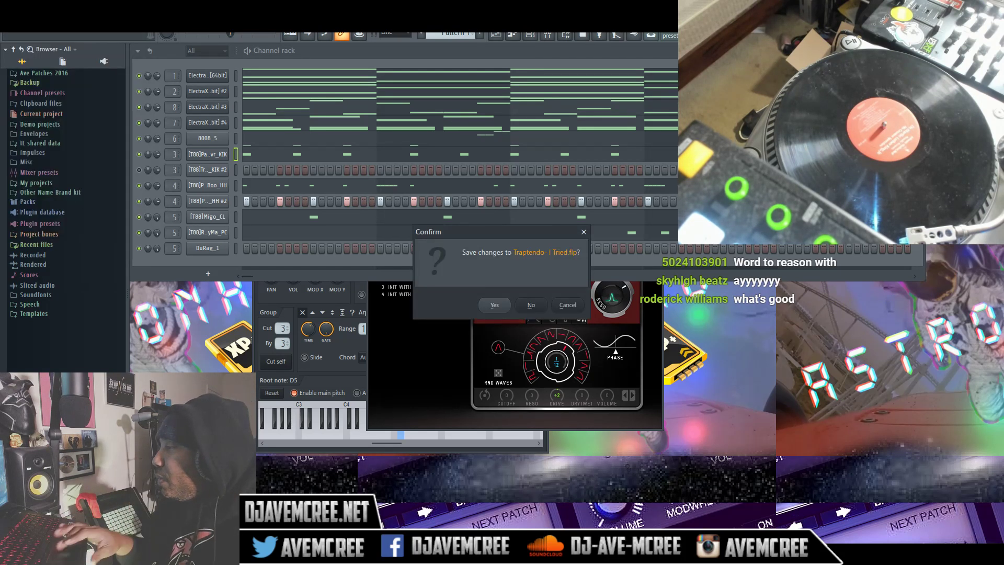
pyautogui.click(524, 304)
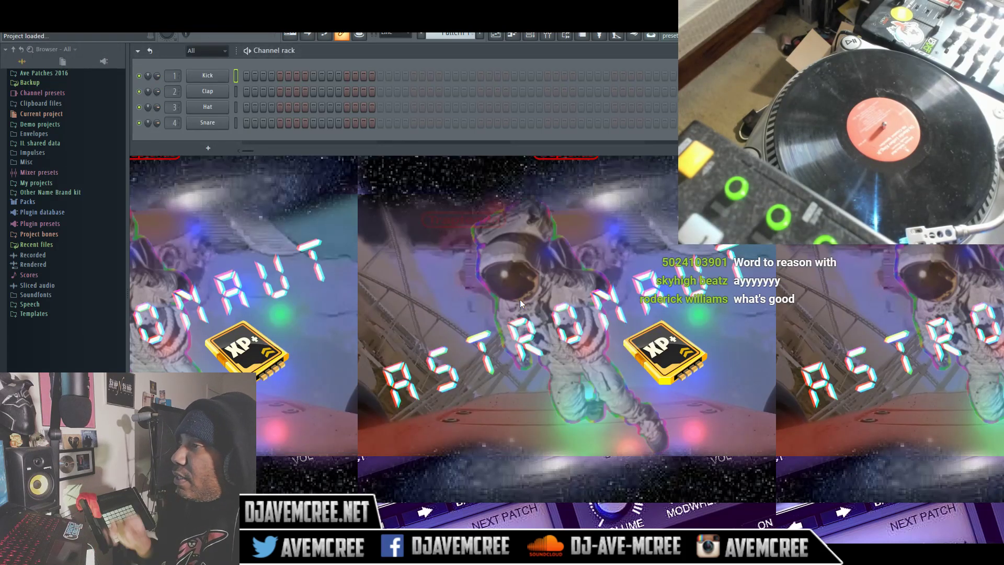
# Step: Insert a Serato Sample channel above the Kick channel and move its plugin window clear of the channel names
pyautogui.rightClick(201, 78)
pyautogui.moveTo(283, 160)
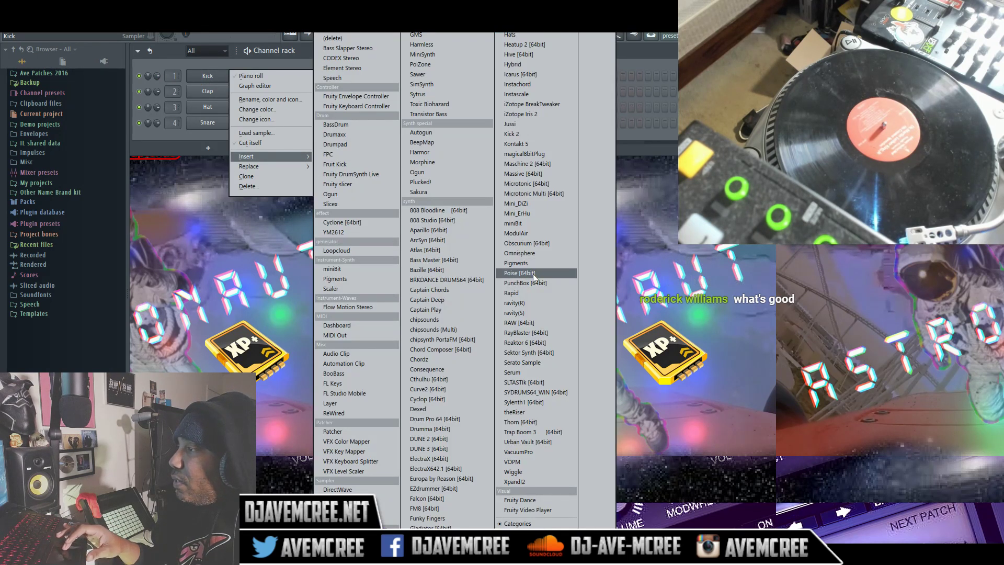
pyautogui.click(536, 362)
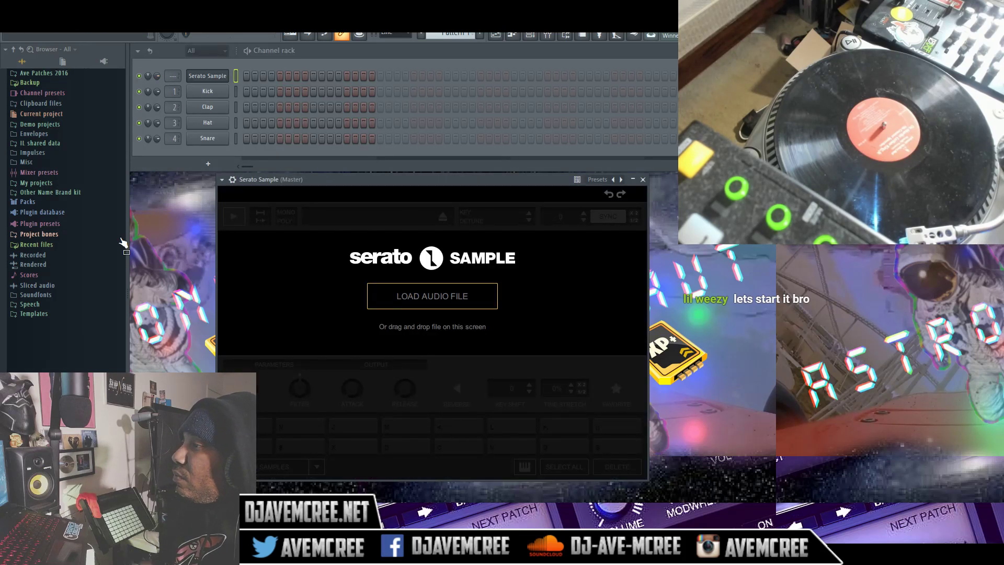
pyautogui.moveTo(338, 181); pyautogui.dragTo(365, 93)
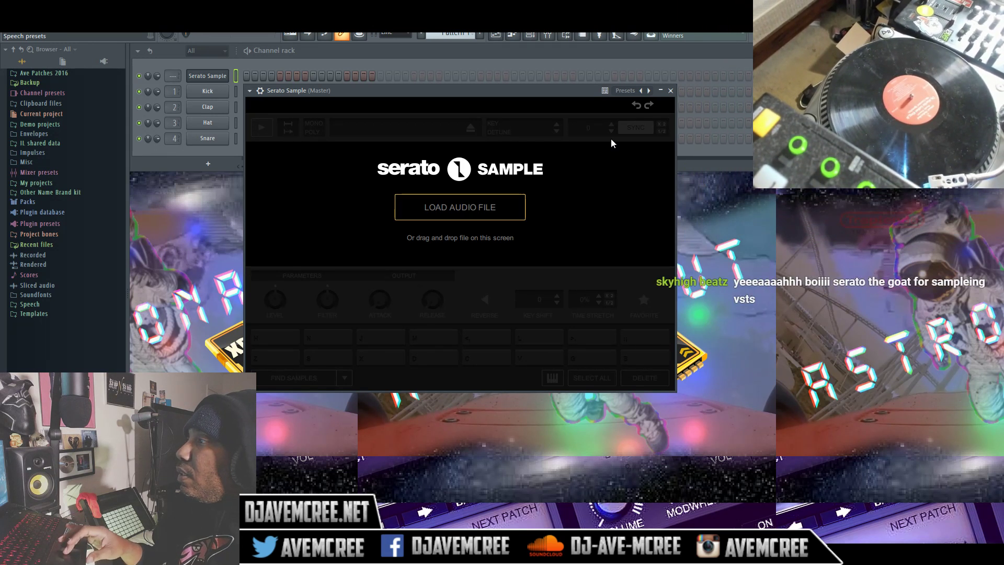
pyautogui.moveTo(485, 89); pyautogui.dragTo(560, 106)
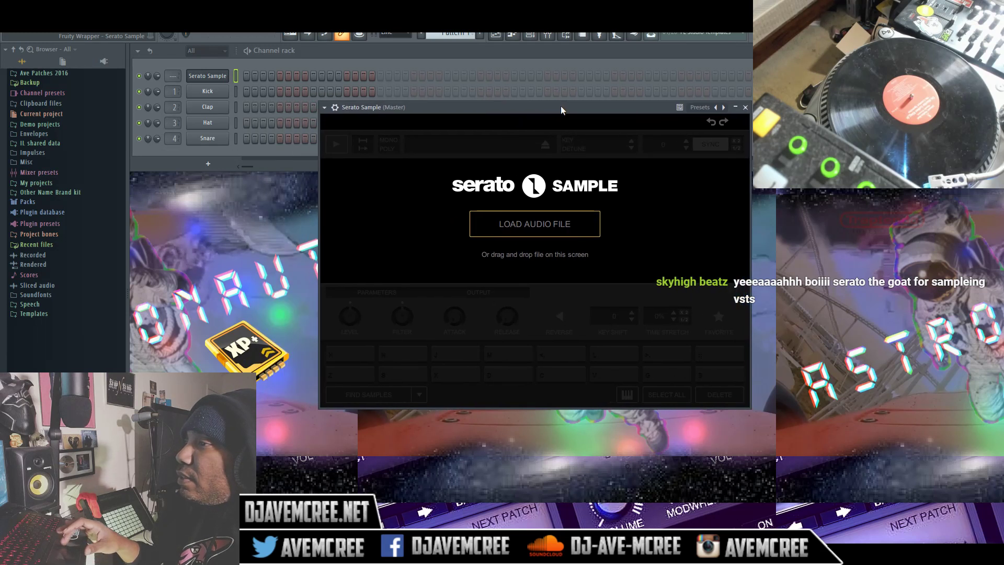
# Step: Open the Compositions folder of MSXII-Lofi Melodics 14 inside Ave Patches 2016 in the browser
pyautogui.click(44, 75)
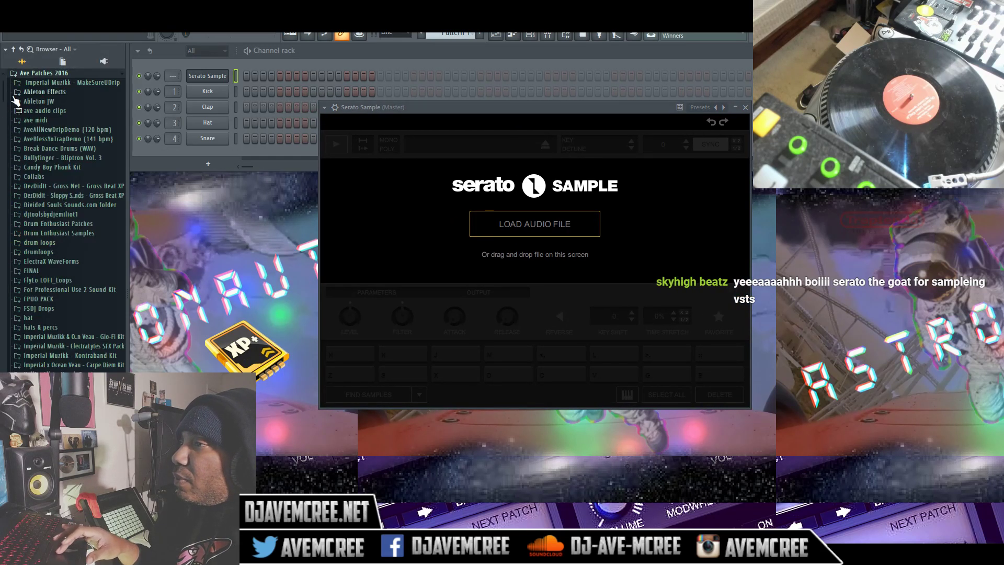
pyautogui.moveTo(2, 105); pyautogui.dragTo(2, 203)
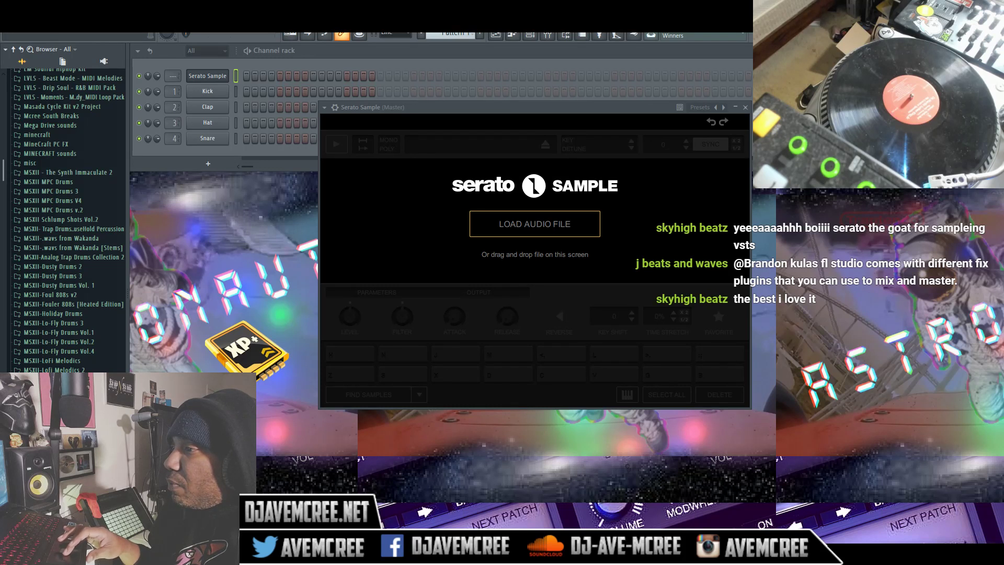
pyautogui.moveTo(2, 175); pyautogui.dragTo(5, 232)
# Step: Audition the compositions starting from Acoustic Lounge and load Crosswalking [C# Min • 78 BPM] into Serato Sample
pyautogui.moveTo(39, 173); pyautogui.dragTo(46, 176)
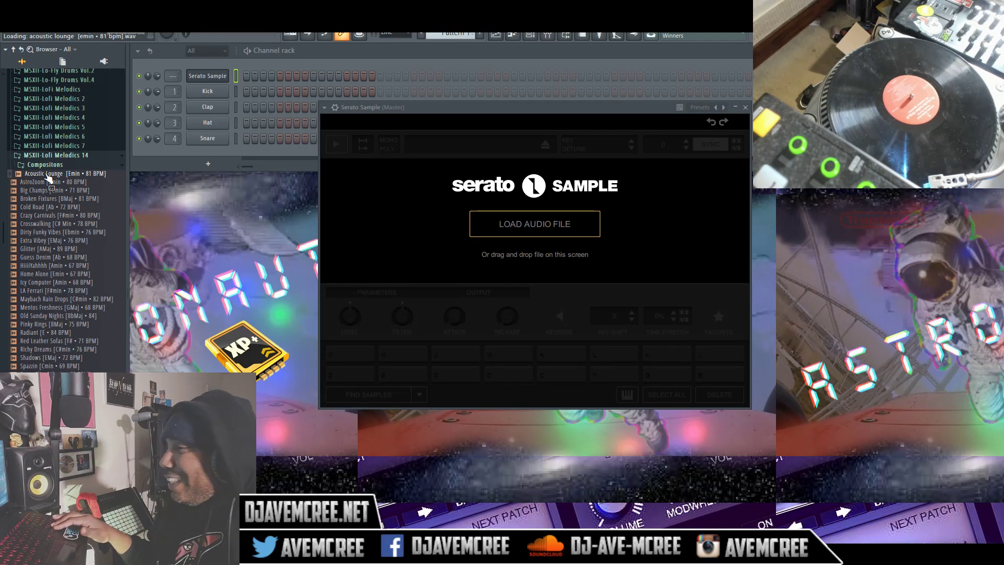
pyautogui.click(47, 180)
pyautogui.press('Down')
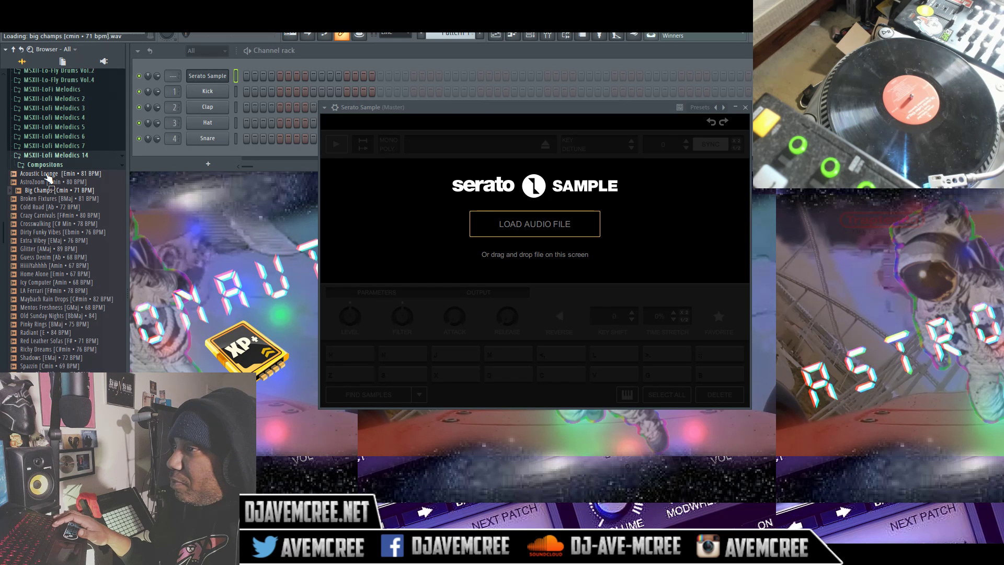
pyautogui.press('Down')
pyautogui.press('Down')
pyautogui.press('Down')
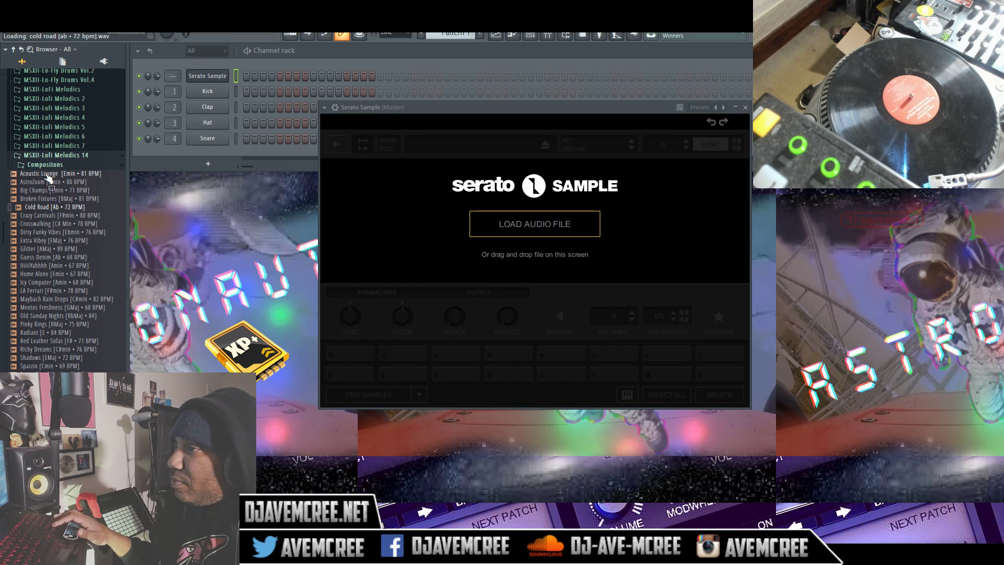
pyautogui.press('Down')
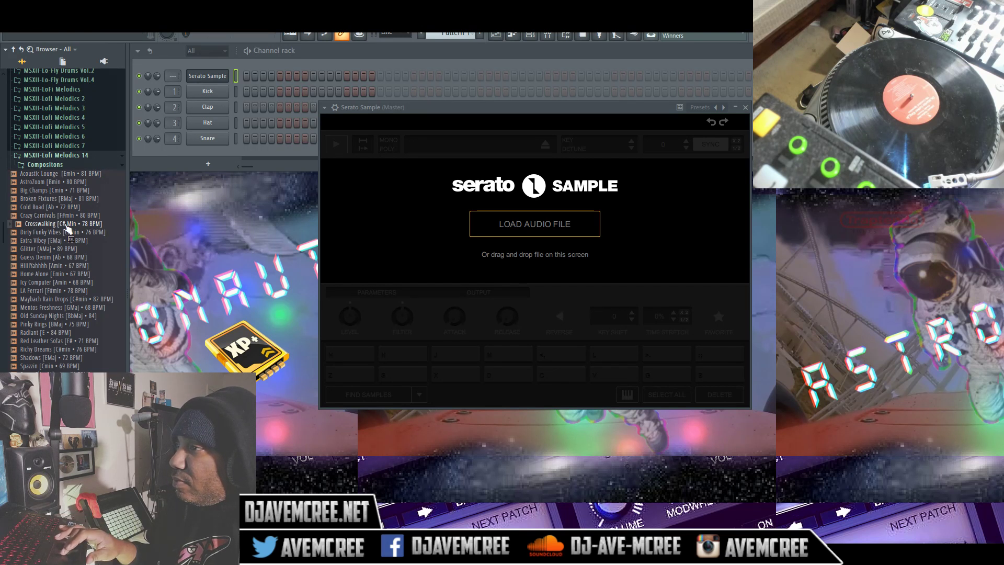
pyautogui.moveTo(67, 228); pyautogui.dragTo(499, 205)
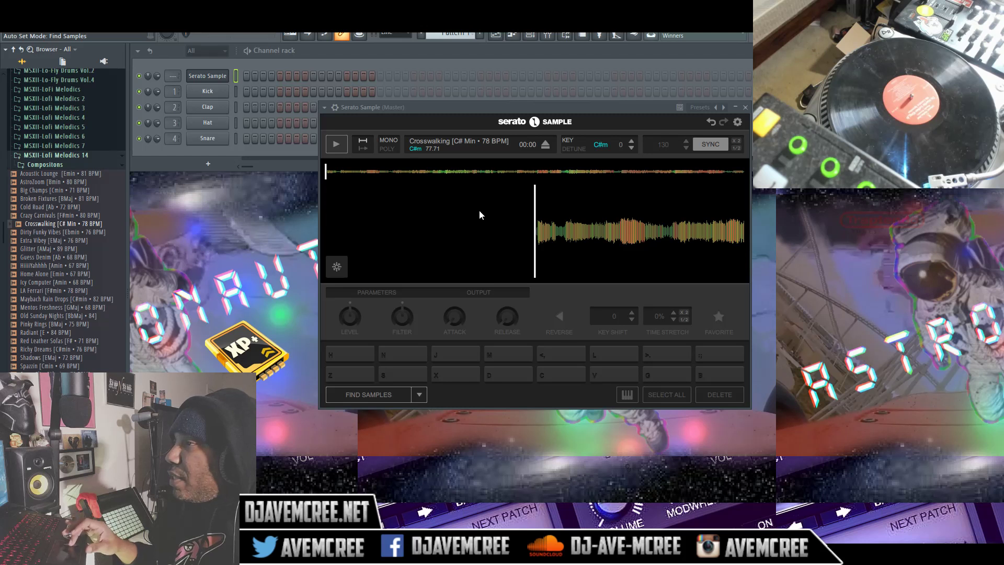
# Step: Select the Kick channel and open the LoFly Drums 4 sample folder inside MSXII-Lo-Fly Drums Vol.4
pyautogui.rightClick(207, 93)
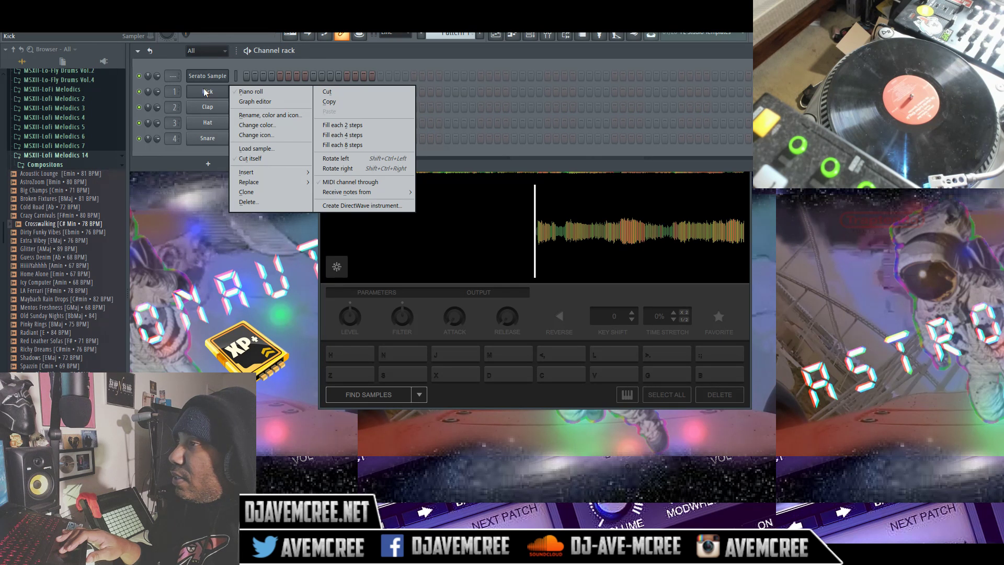
pyautogui.click(334, 51)
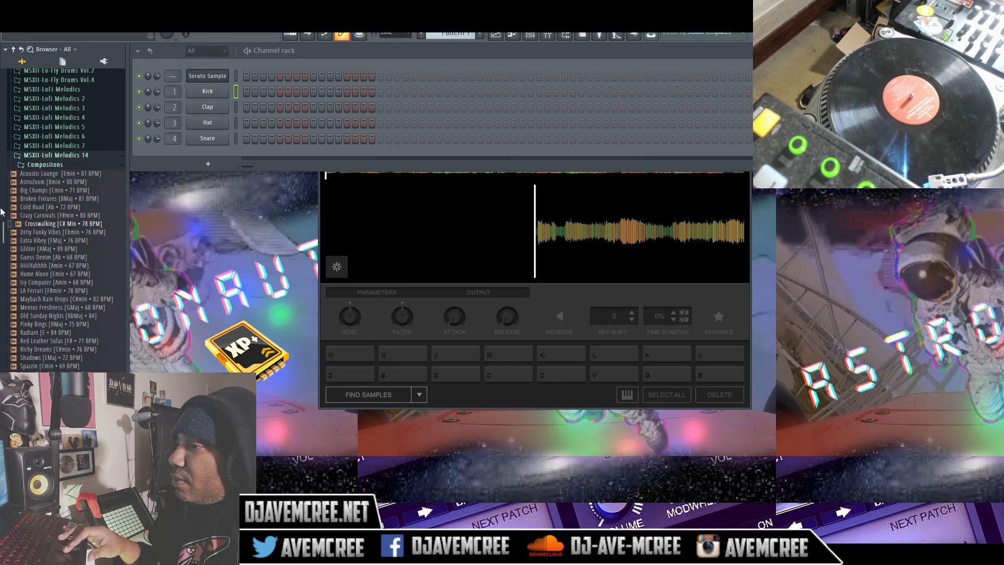
pyautogui.moveTo(1, 235); pyautogui.dragTo(1, 199)
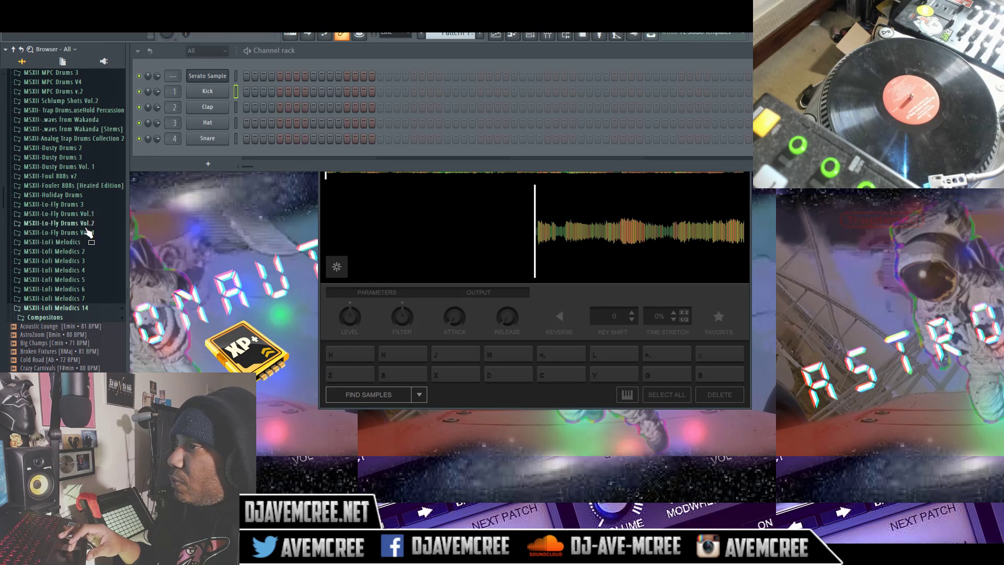
pyautogui.click(86, 232)
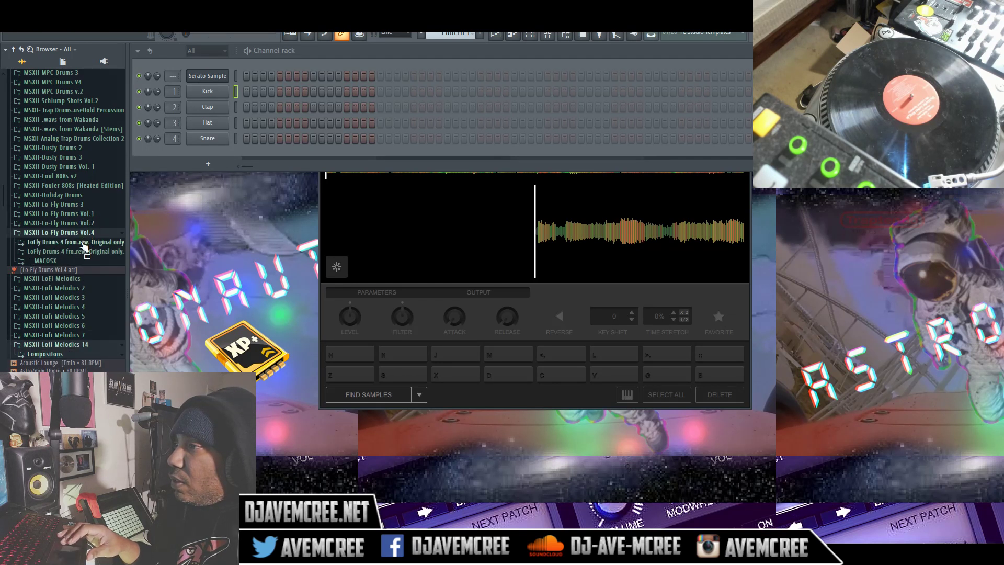
pyautogui.click(81, 243)
# Step: Audition the first drum samples, load ALWAYS ACCURATE KICK into the Kick channel and bring Serato Sample to the front
pyautogui.click(78, 251)
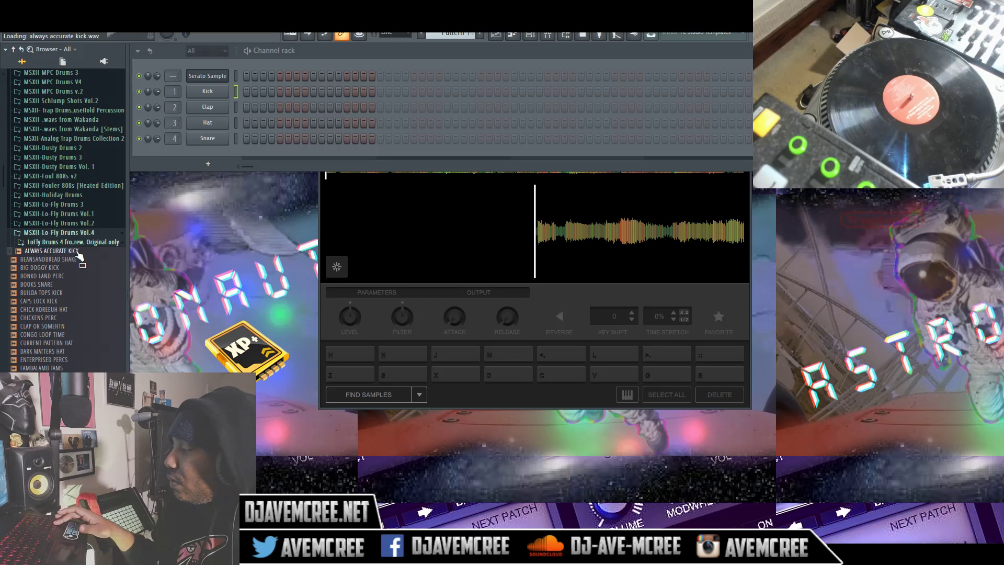
pyautogui.press('Down')
pyautogui.press('Down')
pyautogui.press('Down')
pyautogui.press('Up')
pyautogui.press('Up')
pyautogui.press('Up')
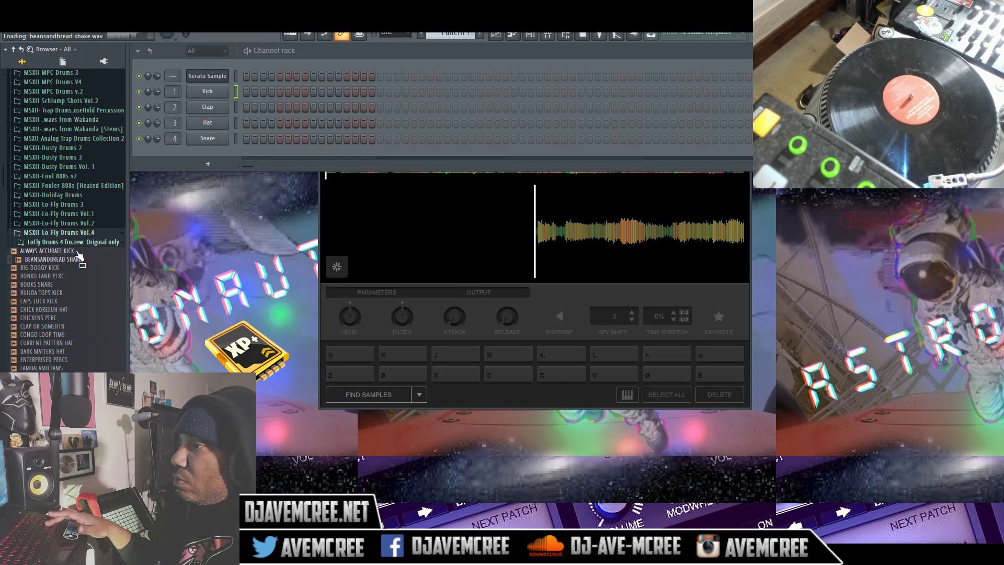
pyautogui.rightClick(77, 251)
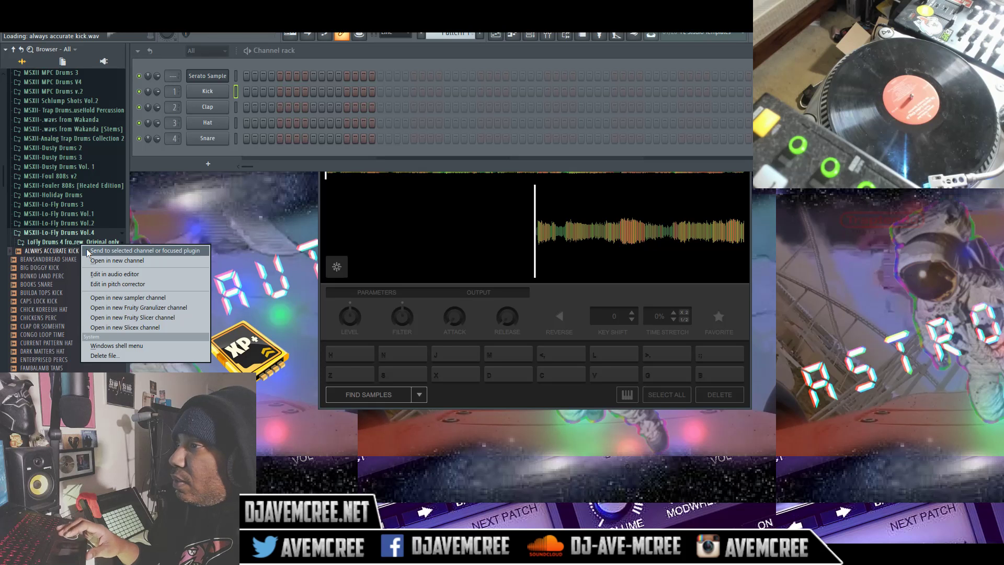
pyautogui.click(86, 250)
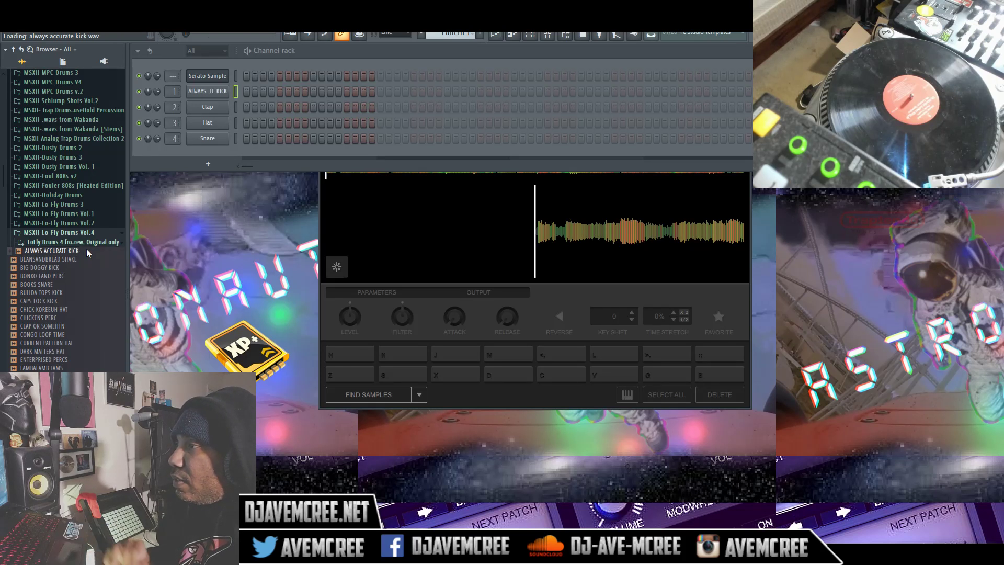
pyautogui.click(570, 305)
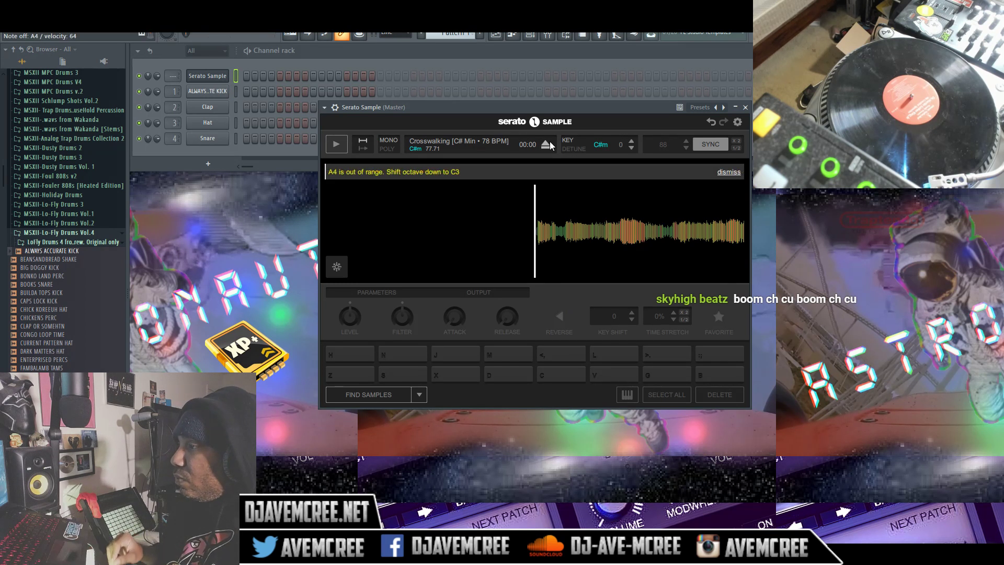
# Step: Switch Serato Sample's cue mode to Set Random and fill all 16 pads with random cue points
pyautogui.click(422, 393)
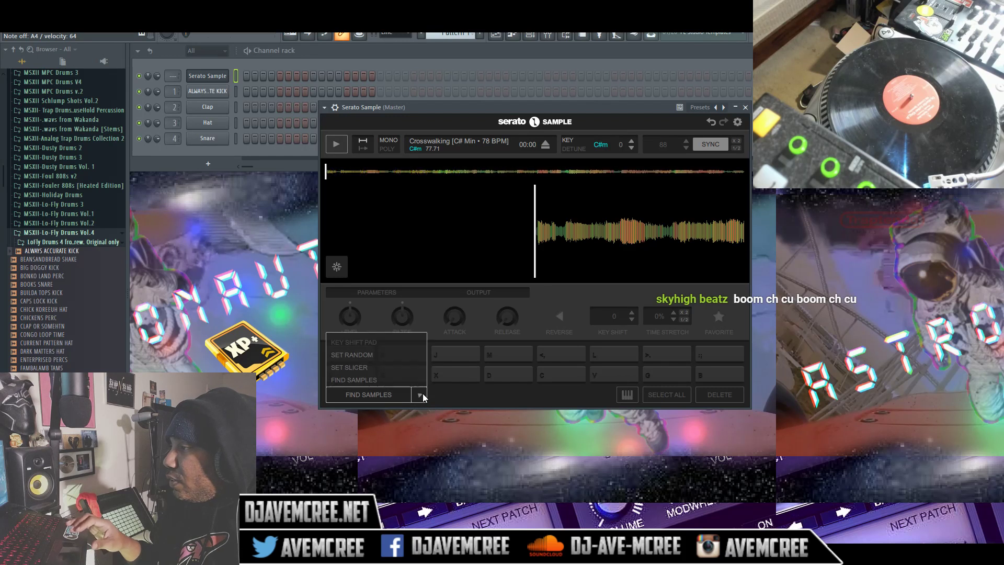
pyautogui.click(381, 351)
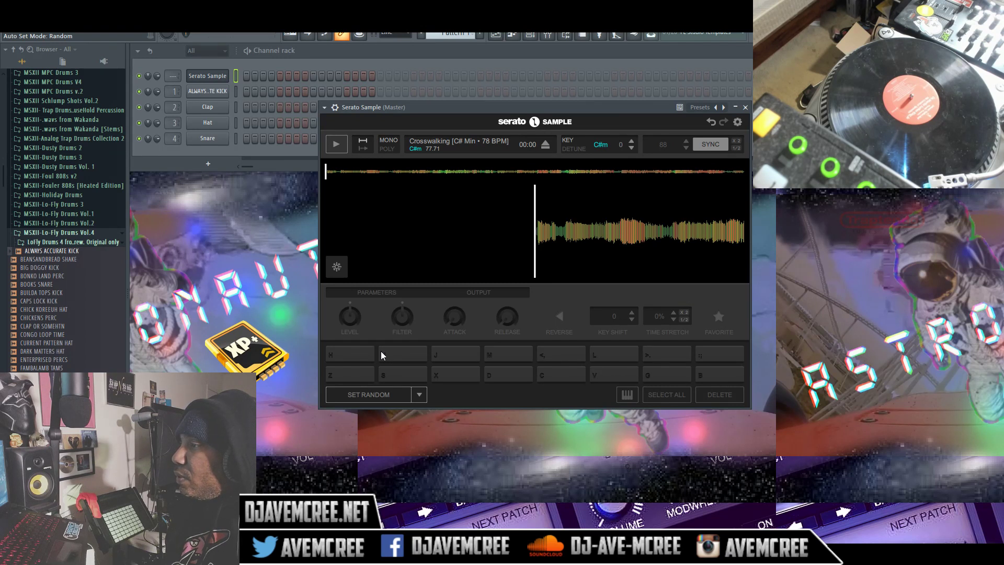
pyautogui.click(387, 390)
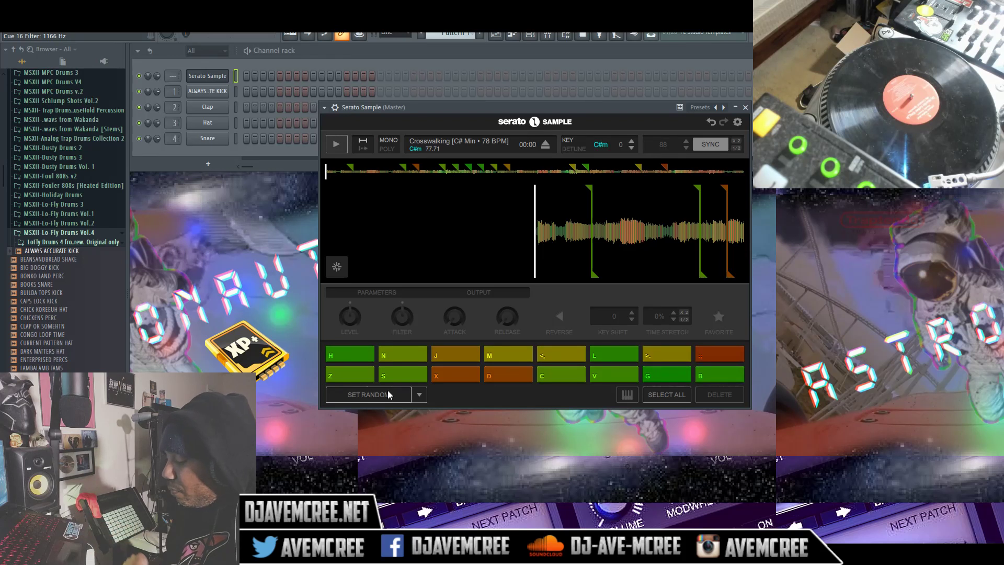
# Step: Audition the random chops across both pad rows, trying different orders of the slices
pyautogui.press('z')
pyautogui.press('s')
pyautogui.press('d')
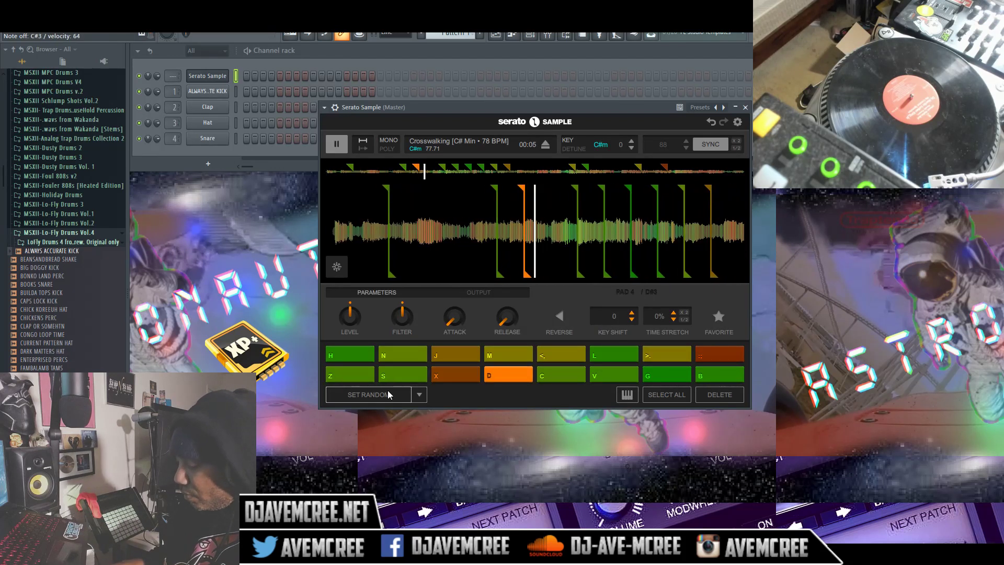
pyautogui.press('x')
pyautogui.press('c')
pyautogui.press('g')
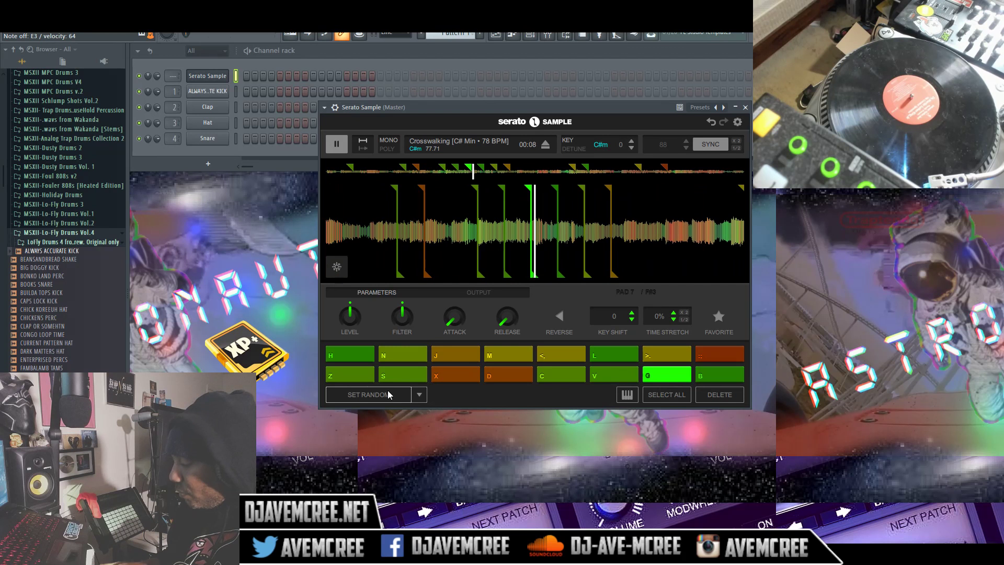
pyautogui.press('v')
pyautogui.press('g')
pyautogui.press('c')
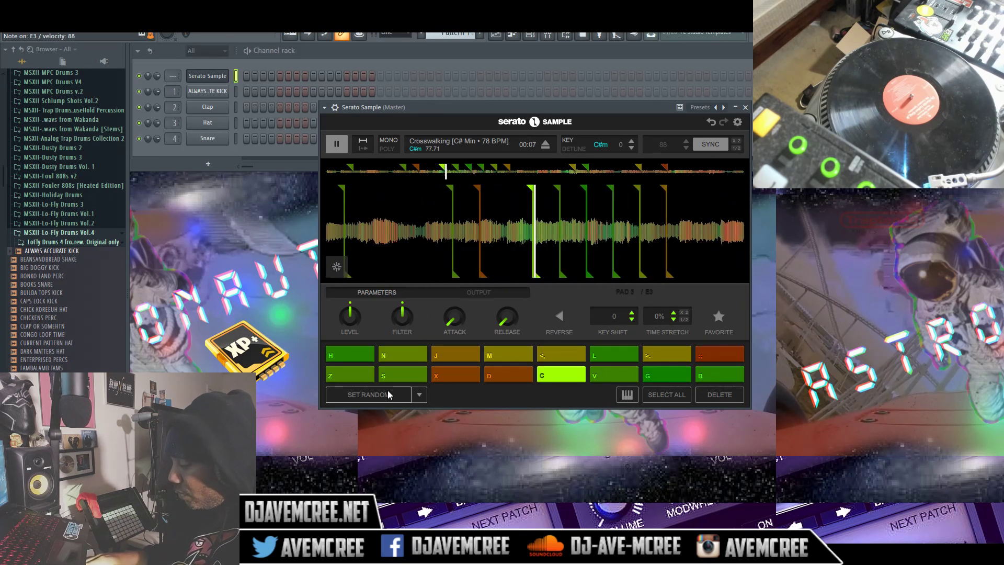
pyautogui.press('g')
pyautogui.press('b')
pyautogui.press('h')
pyautogui.press('b')
pyautogui.press('g')
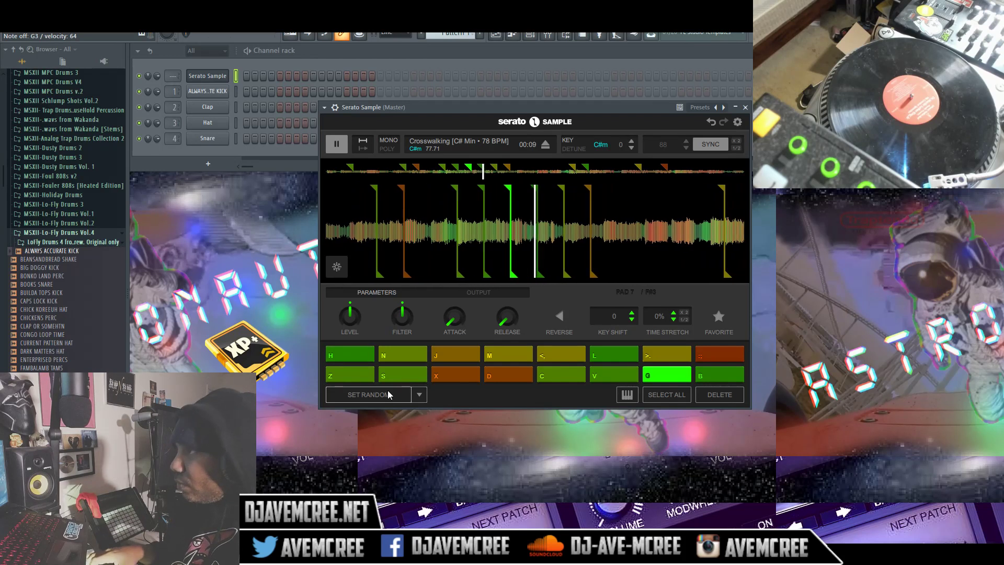
pyautogui.press('n')
pyautogui.press('h')
pyautogui.press('m')
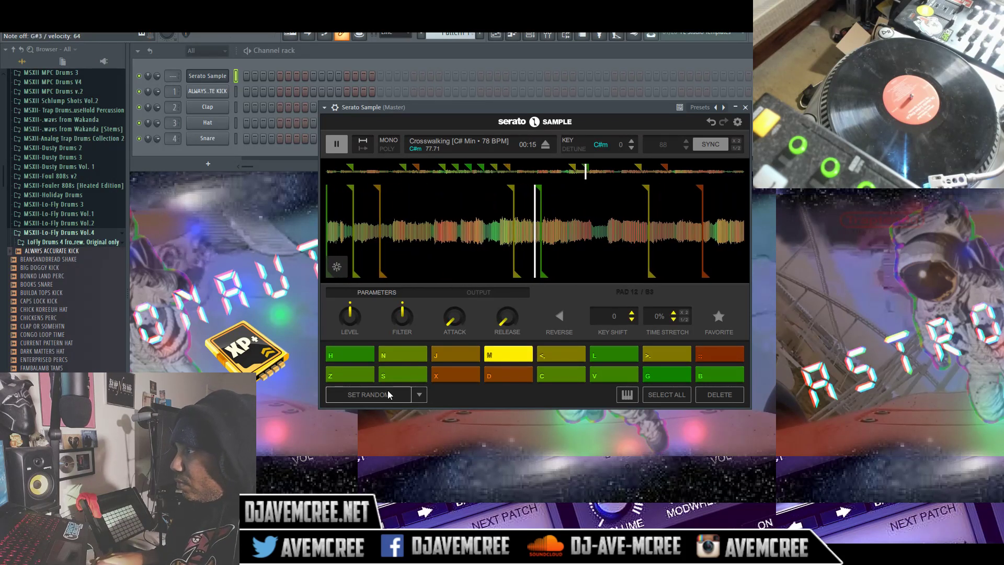
pyautogui.press('j')
pyautogui.press(',')
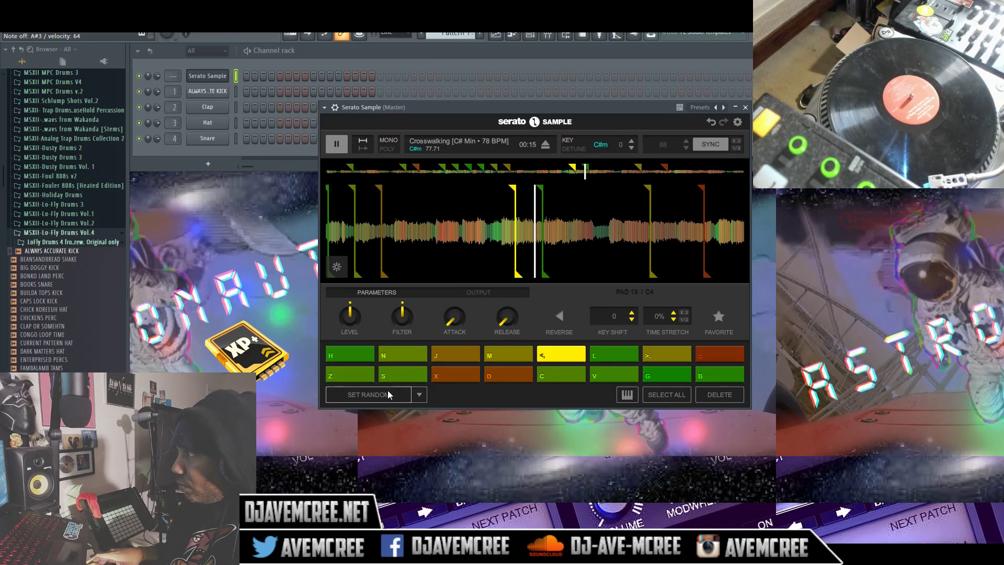
pyautogui.press('l')
pyautogui.press('.')
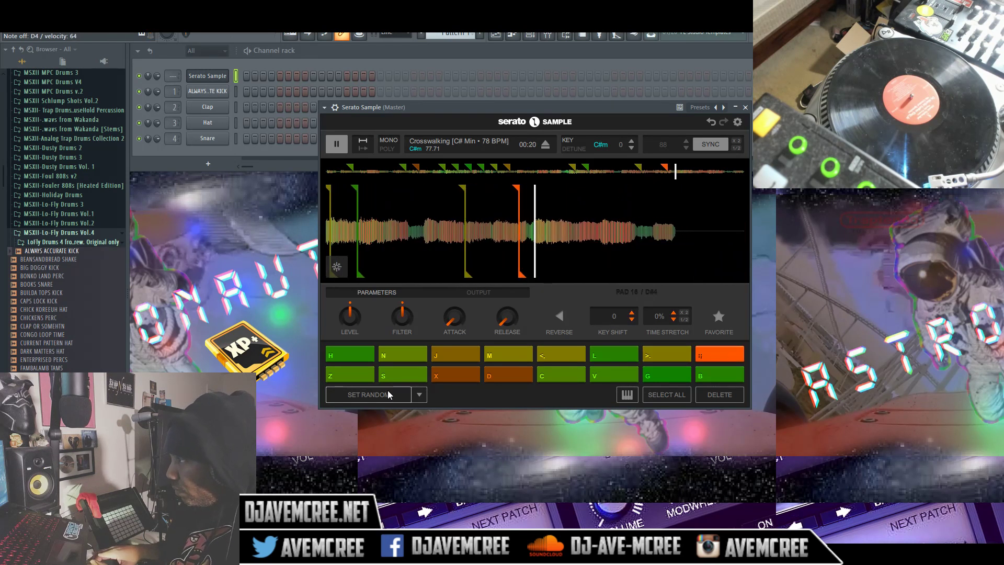
pyautogui.press('.')
pyautogui.press(',')
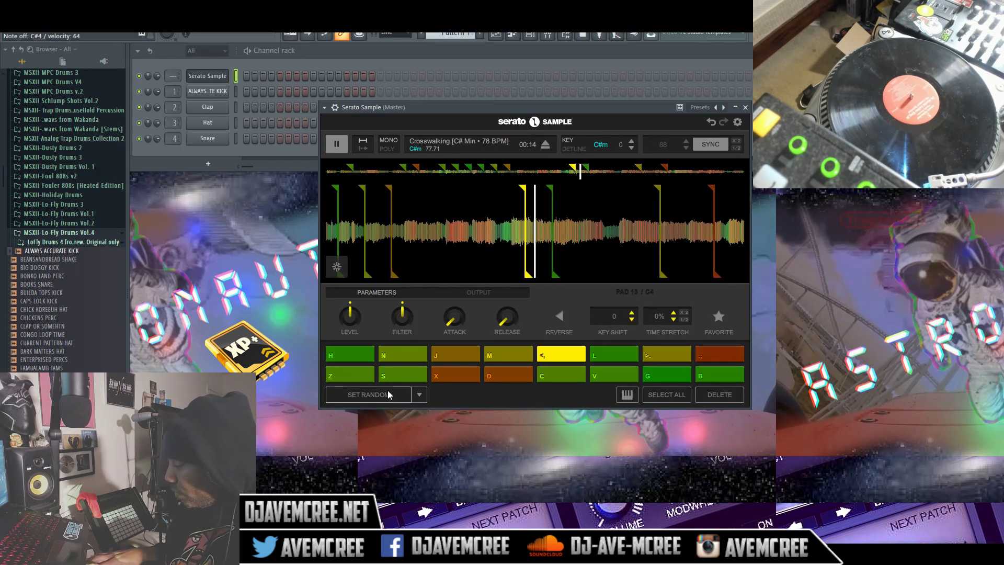
pyautogui.press('.')
pyautogui.press(';')
pyautogui.press('.')
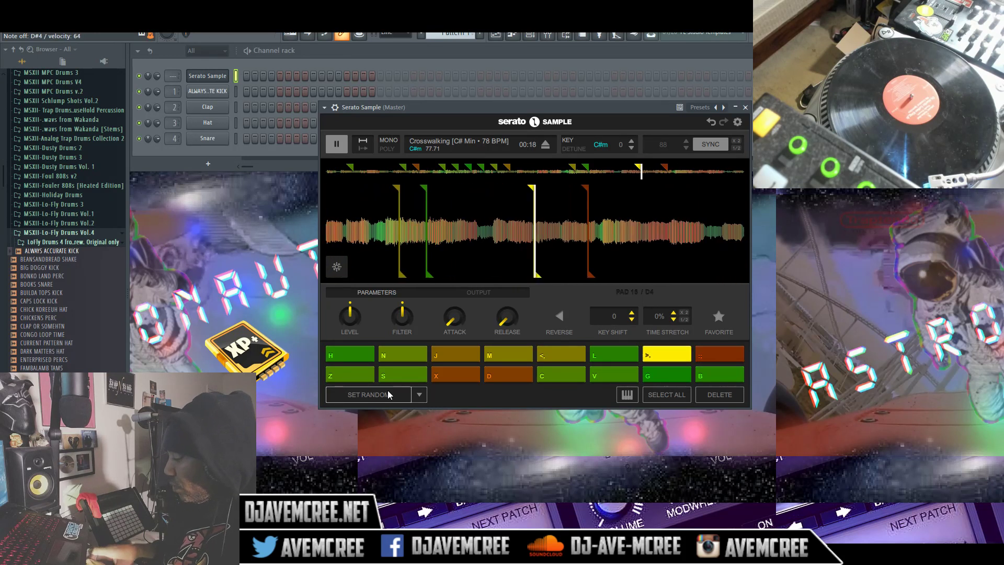
pyautogui.press(',')
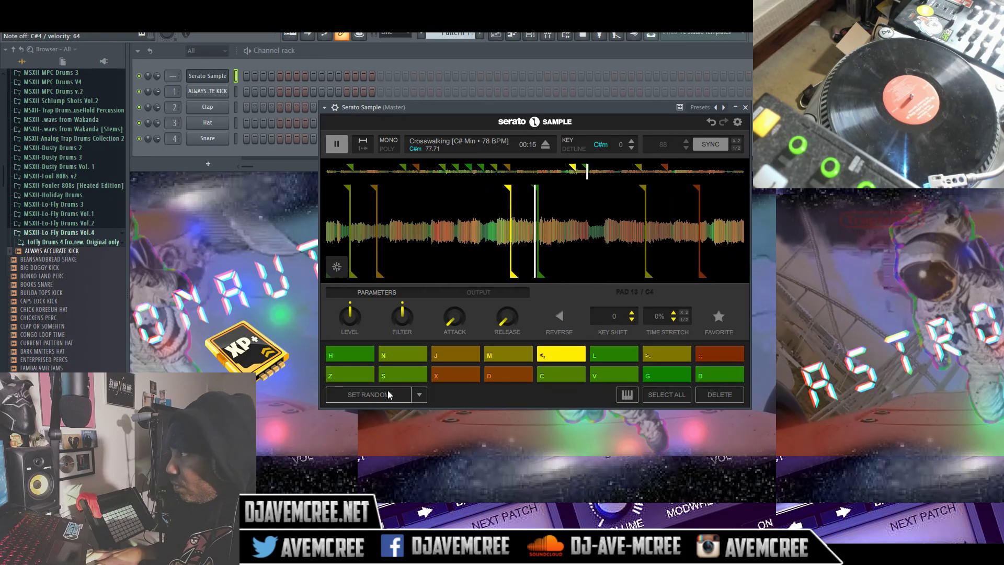
pyautogui.press(',')
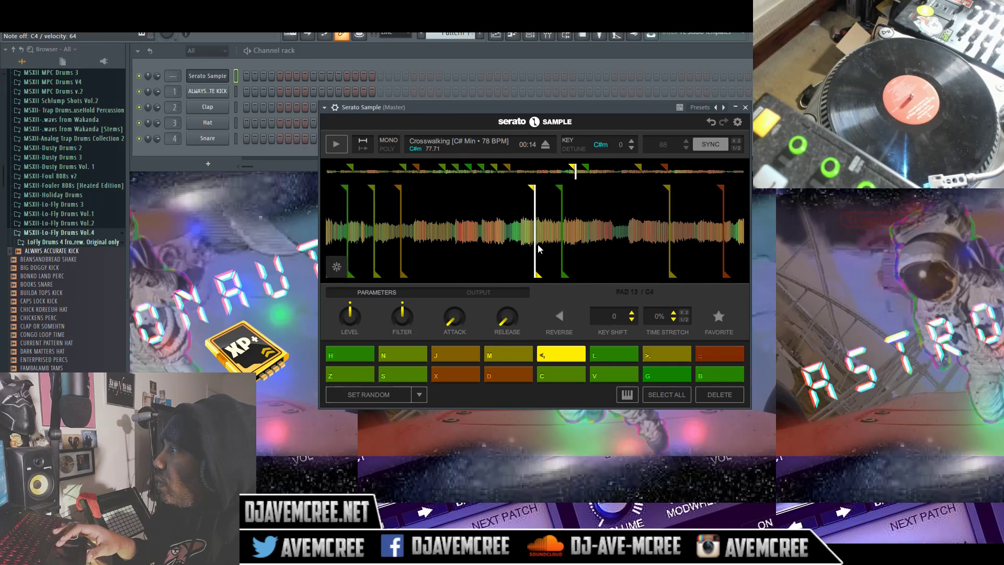
# Step: Transpose the sample down 2 semitones to Bm and play the lower-row pads to hear the chops in that key
pyautogui.click(631, 148)
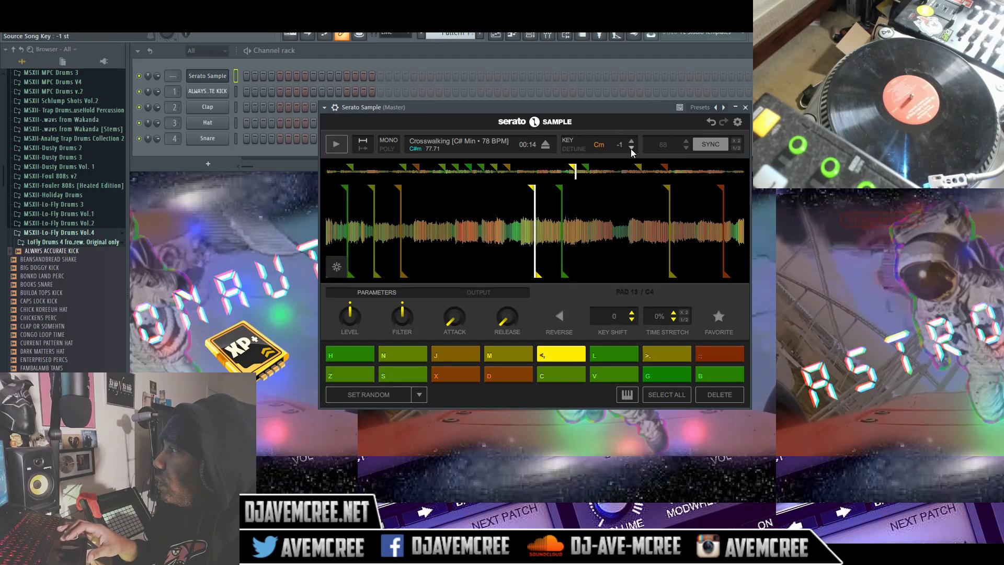
pyautogui.press('s')
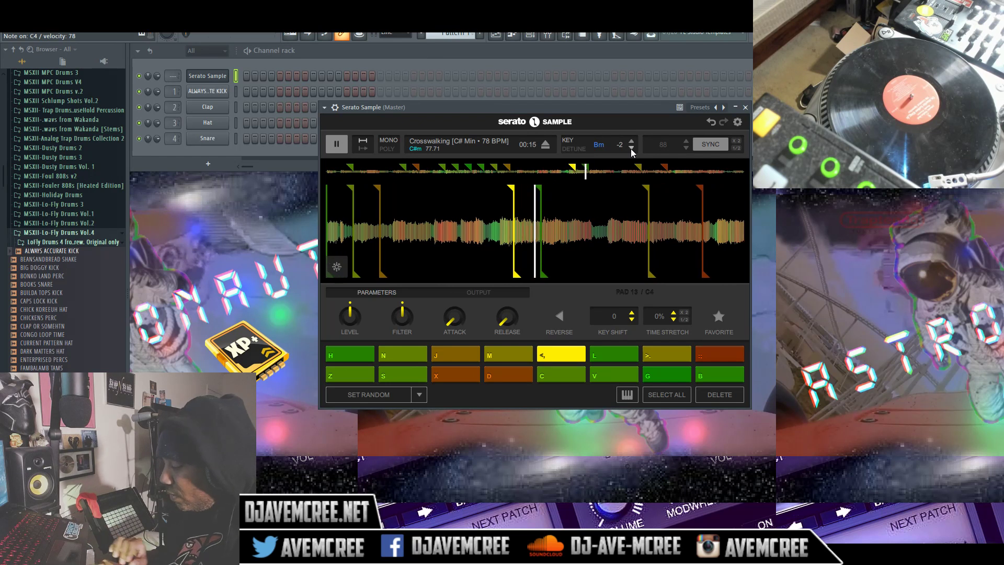
pyautogui.press('x')
pyautogui.press('d')
pyautogui.press('s')
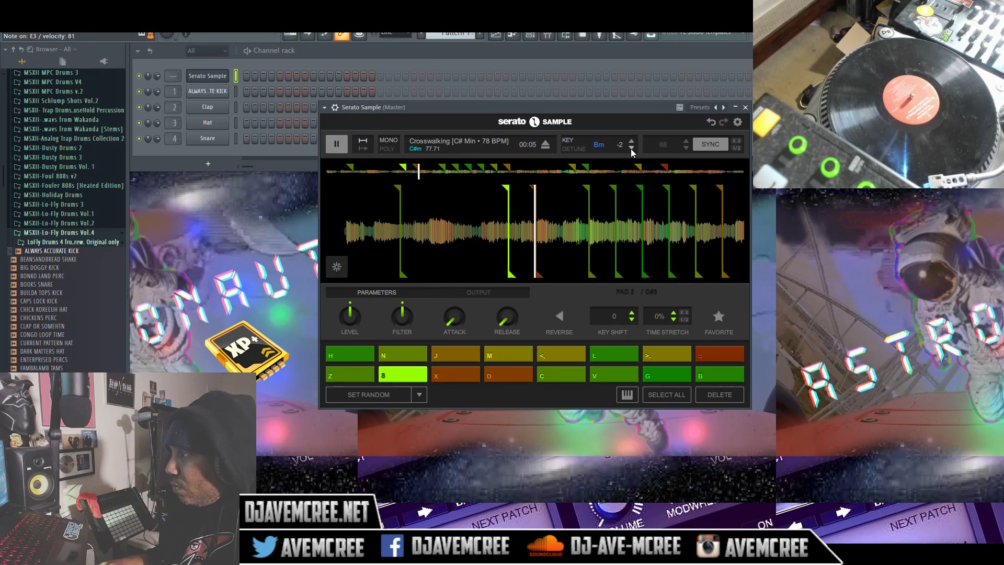
pyautogui.press('c')
pyautogui.press('x')
pyautogui.press('s')
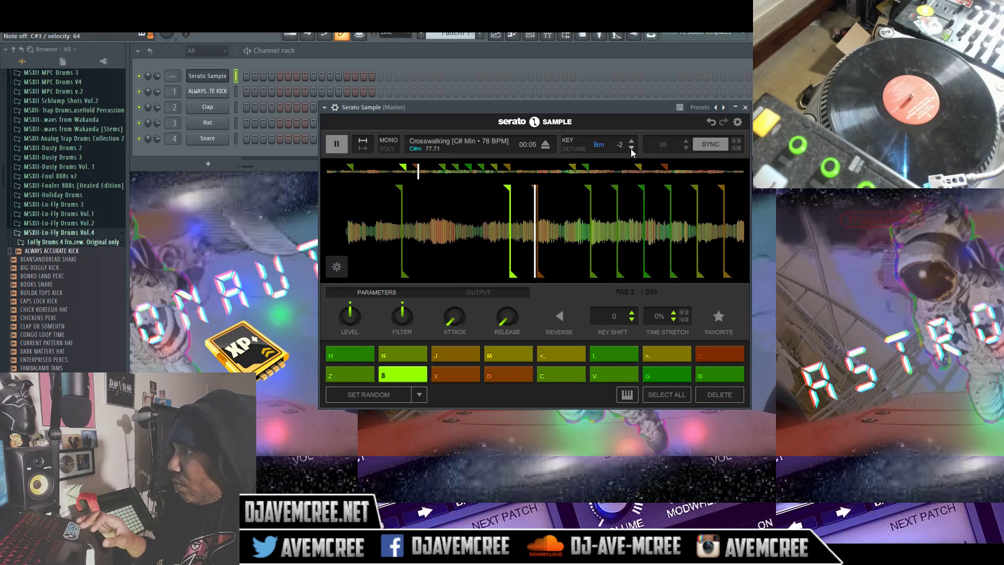
# Step: Trigger pad 1 and move its cue point back to the very start of the Crosswalking waveform
pyautogui.press('z')
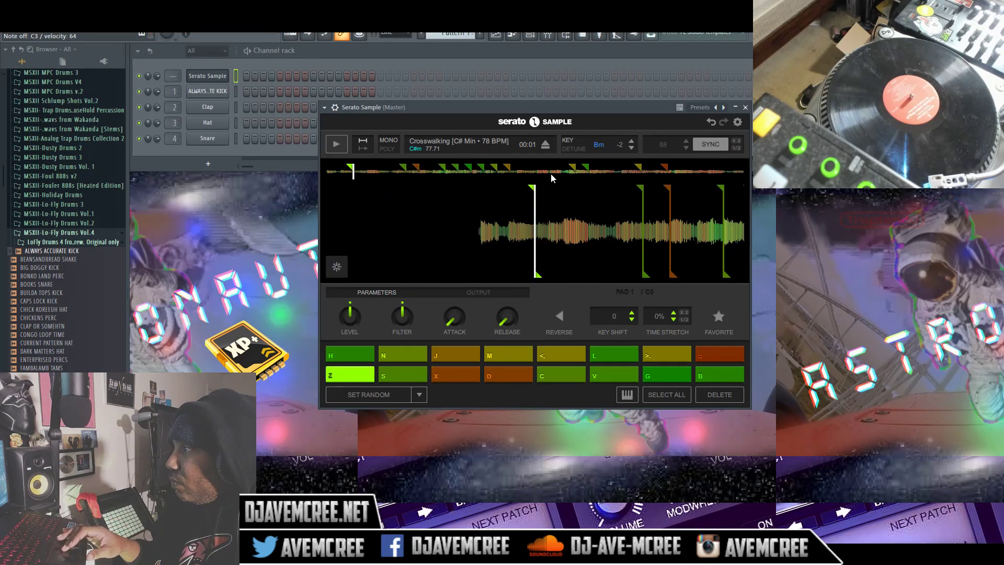
pyautogui.moveTo(532, 189); pyautogui.dragTo(480, 192)
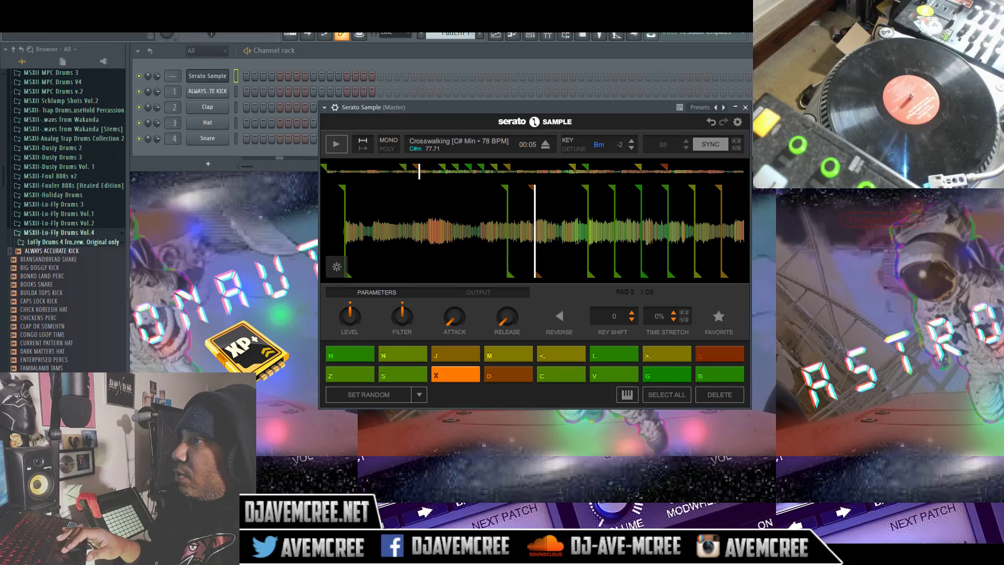
# Step: Set the project tempo to 83 BPM and record a melody into the pattern with the Serato Sample pads
pyautogui.scroll(-3, 243, 32)
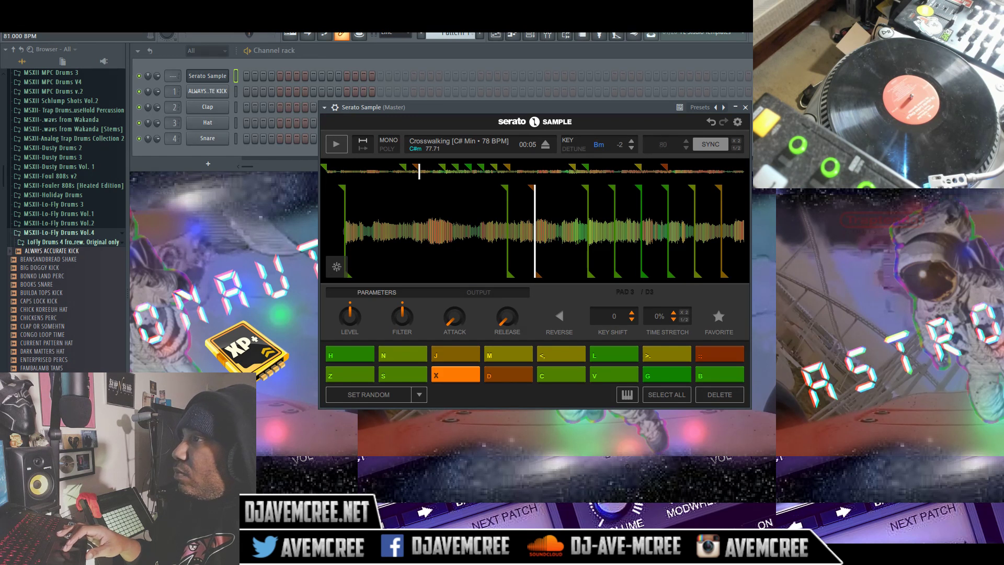
pyautogui.scroll(2, 249, 33)
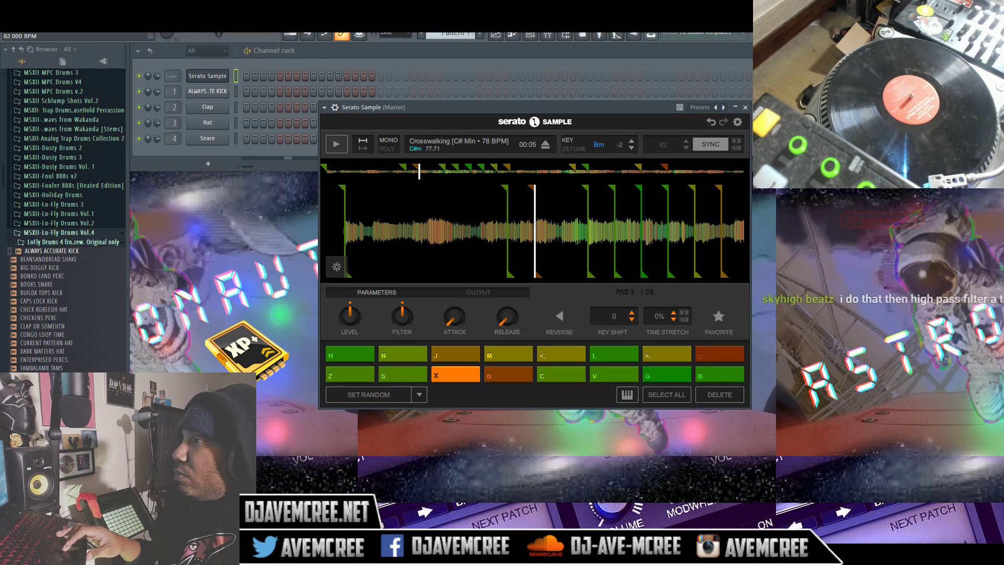
pyautogui.scroll(1, 248, 32)
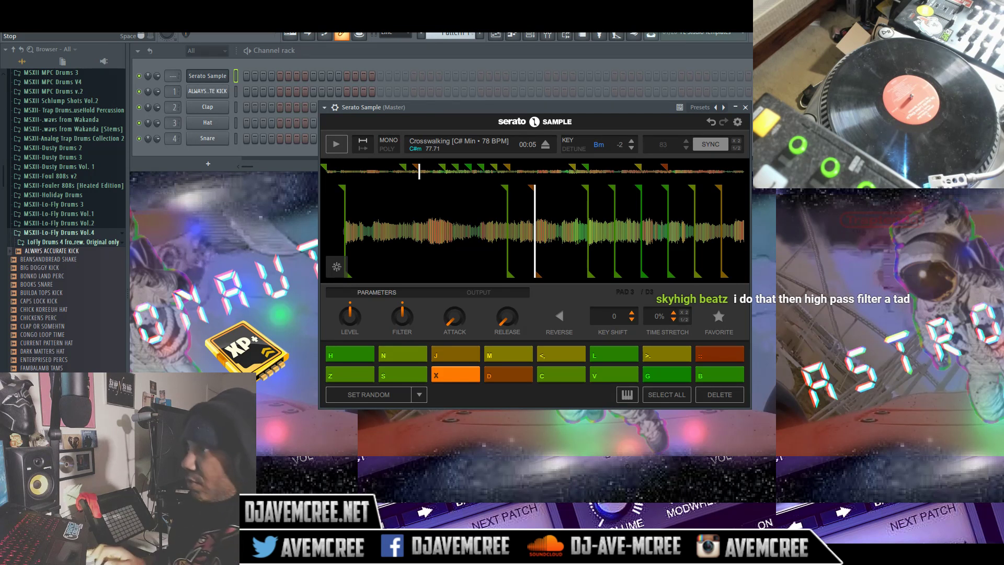
pyautogui.press('space')
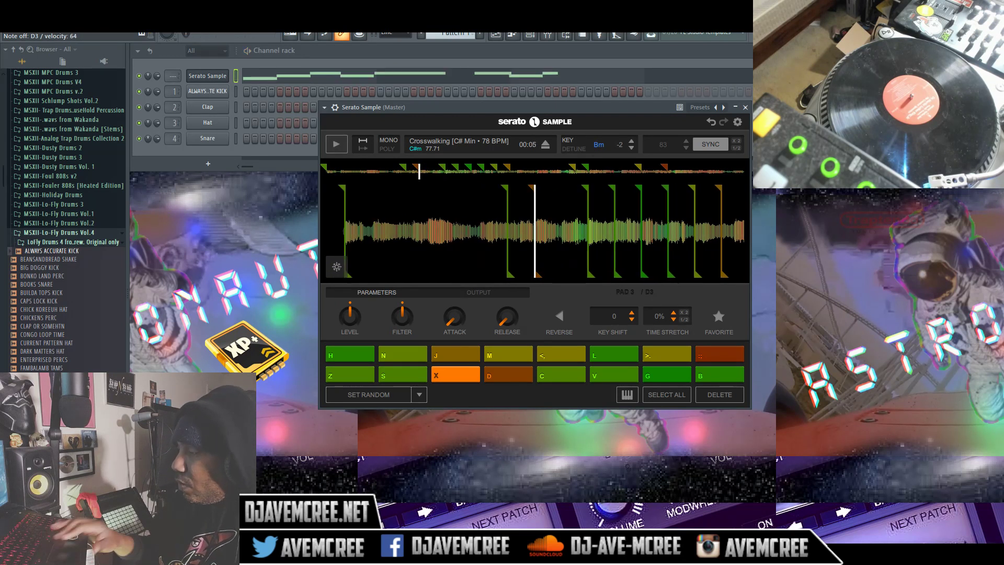
pyautogui.press('space')
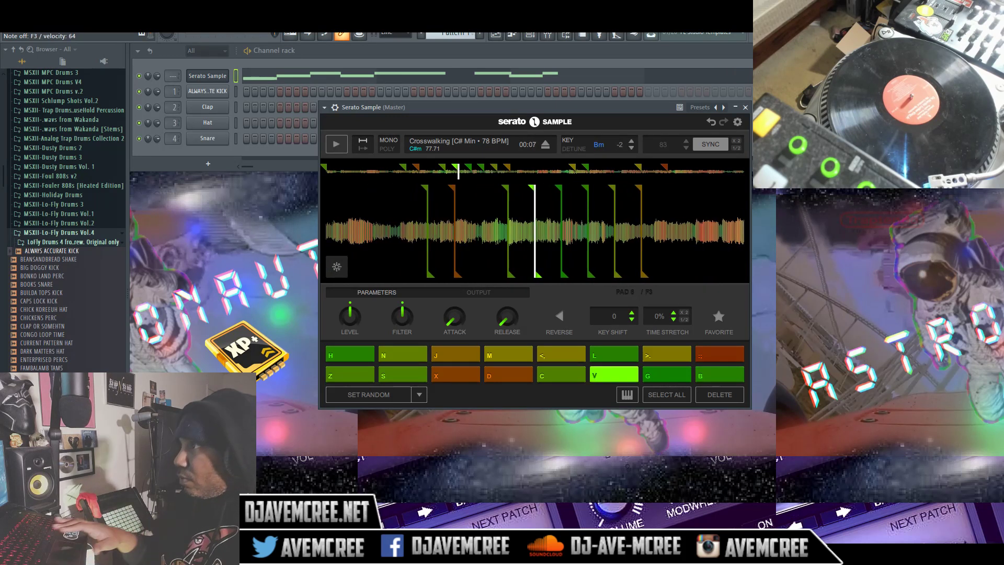
# Step: Play back the recorded Serato Sample notes in the piano roll and extend the final F3 note to the start of bar 5
pyautogui.click(261, 80)
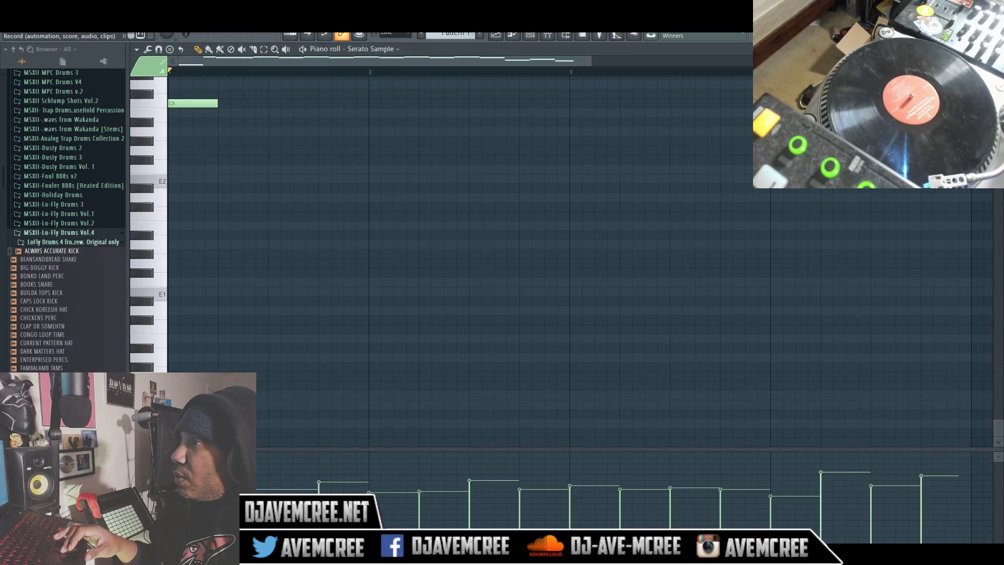
pyautogui.press('space')
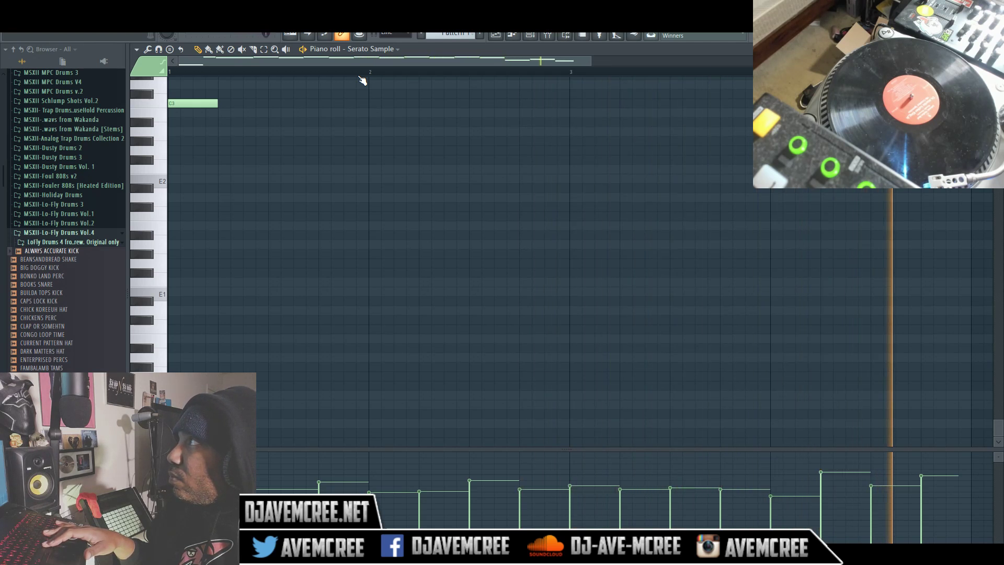
pyautogui.press('space')
pyautogui.moveTo(519, 60); pyautogui.dragTo(762, 59)
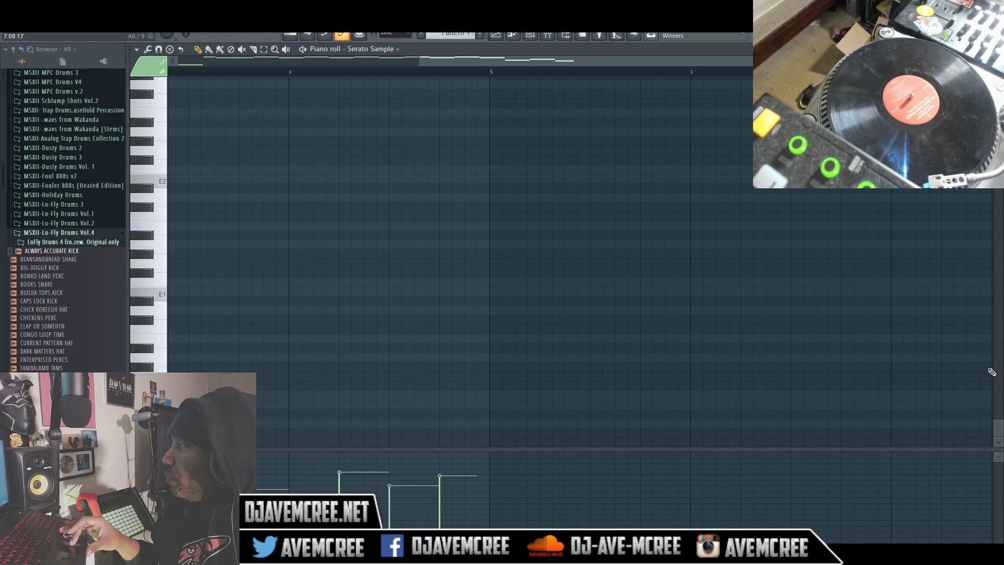
pyautogui.moveTo(998, 435); pyautogui.dragTo(997, 349)
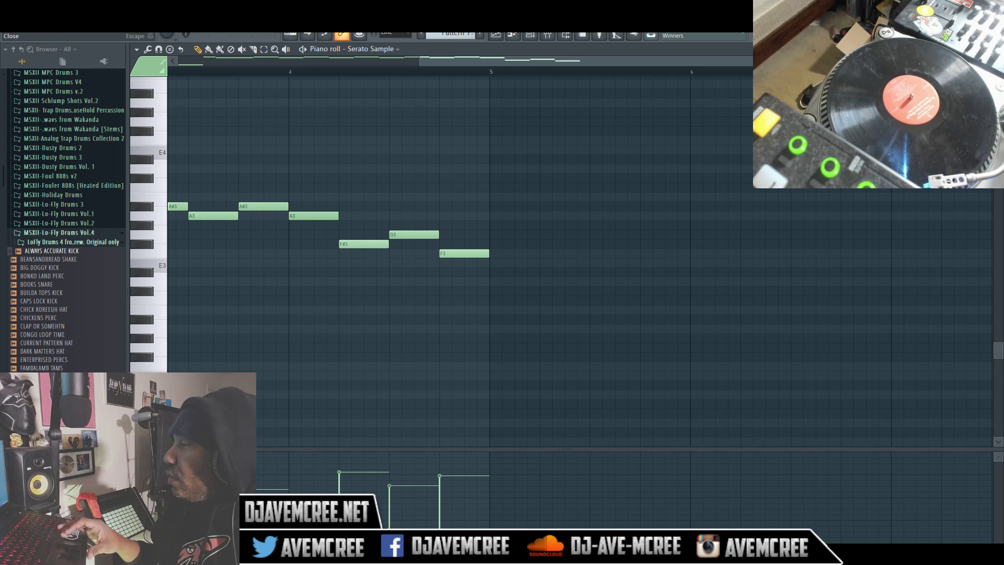
pyautogui.press('Escape')
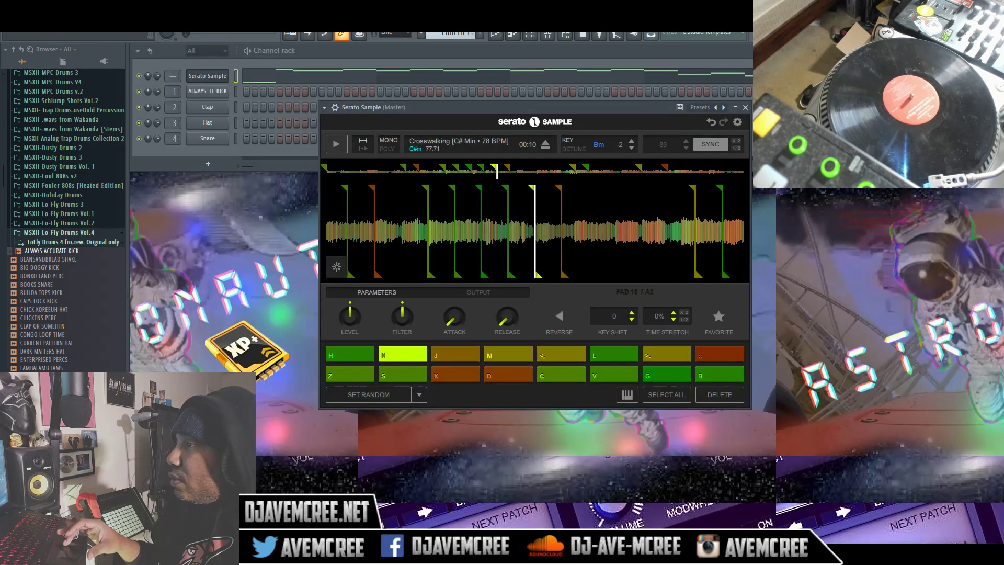
# Step: Record a four-bar pattern on the ALWAYS ACCURATE KICK channel and quantize its notes in the piano roll
pyautogui.click(234, 91)
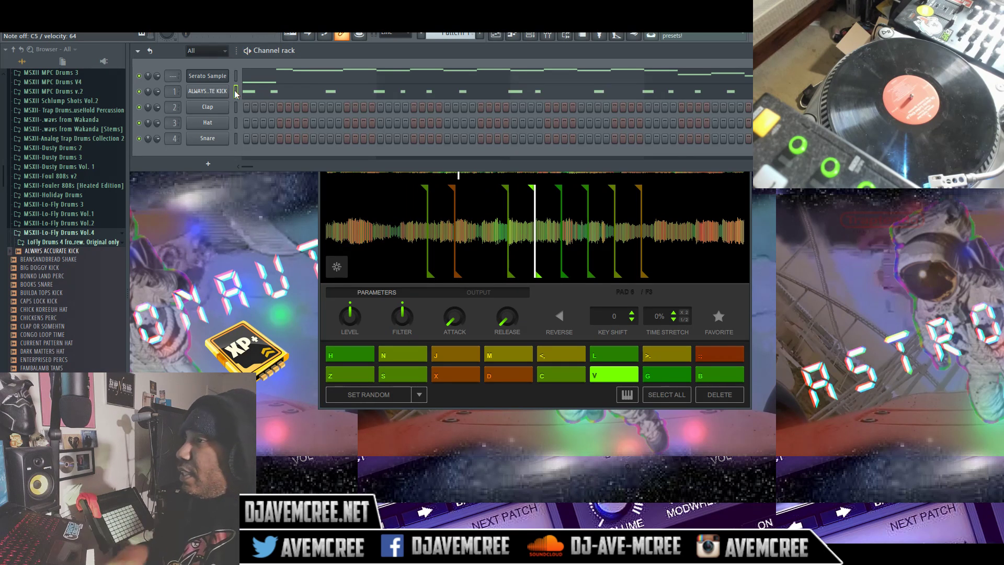
pyautogui.click(268, 97)
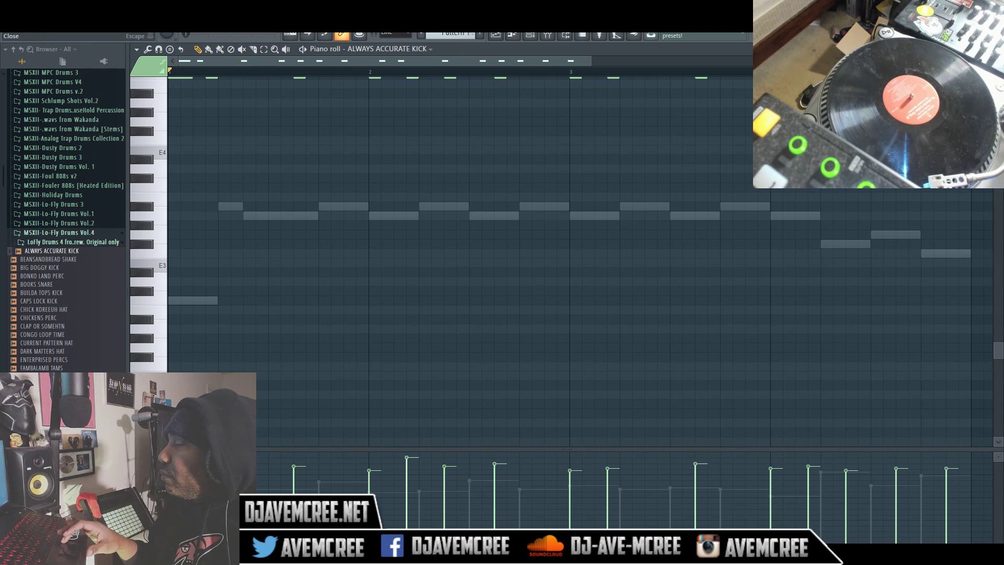
pyautogui.click(998, 49)
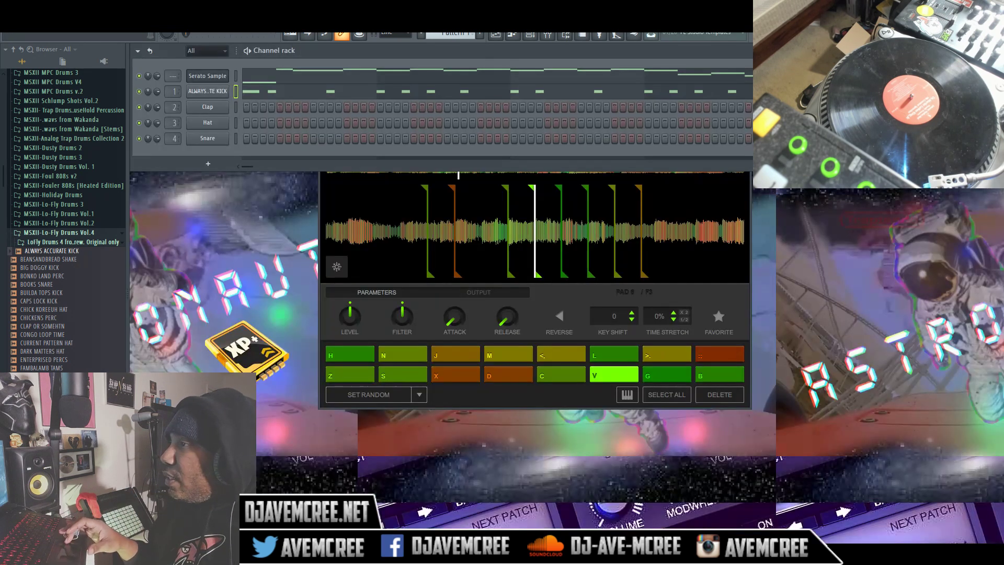
# Step: Audition BEANSANDBREAD SHAKE for the Clap channel, then collapse the MSXII-Lo-Fly Drums Vol.4 folder
pyautogui.click(235, 107)
pyautogui.moveTo(19, 252); pyautogui.dragTo(21, 260)
pyautogui.click(23, 260)
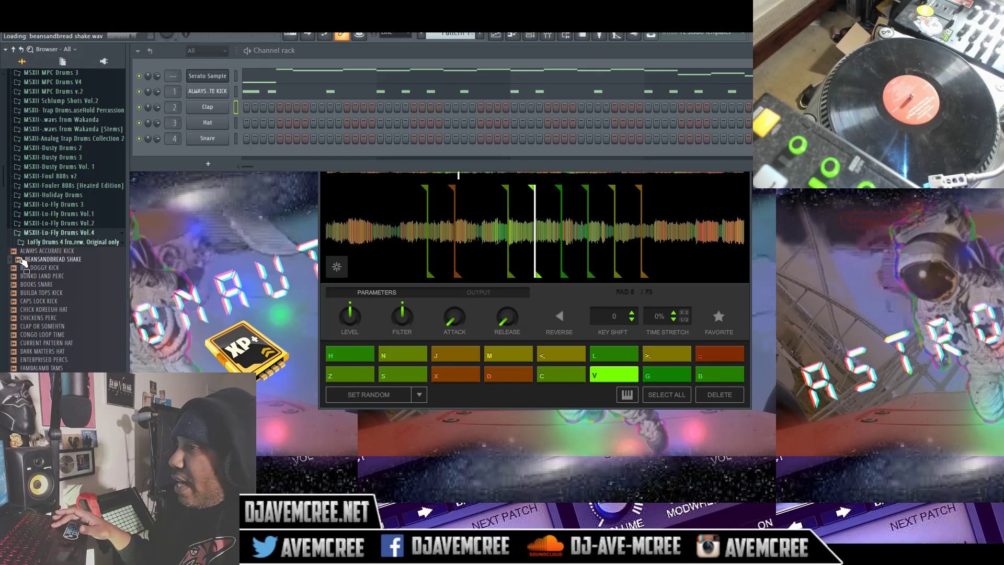
pyautogui.click(55, 232)
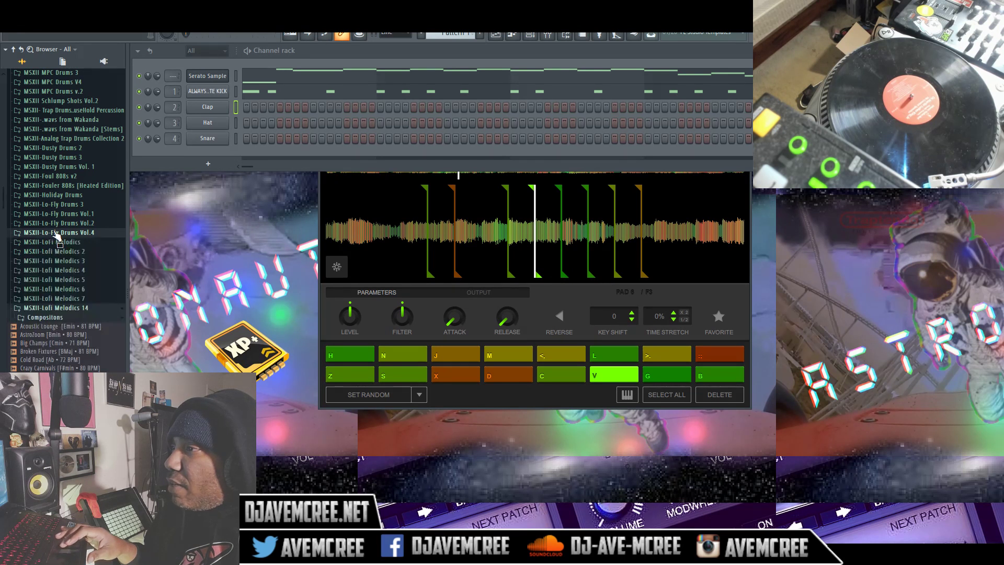
# Step: Expand the MSXII-Lo-Fly Drums 3 folder and its Snares subfolder in the browser
pyautogui.click(61, 205)
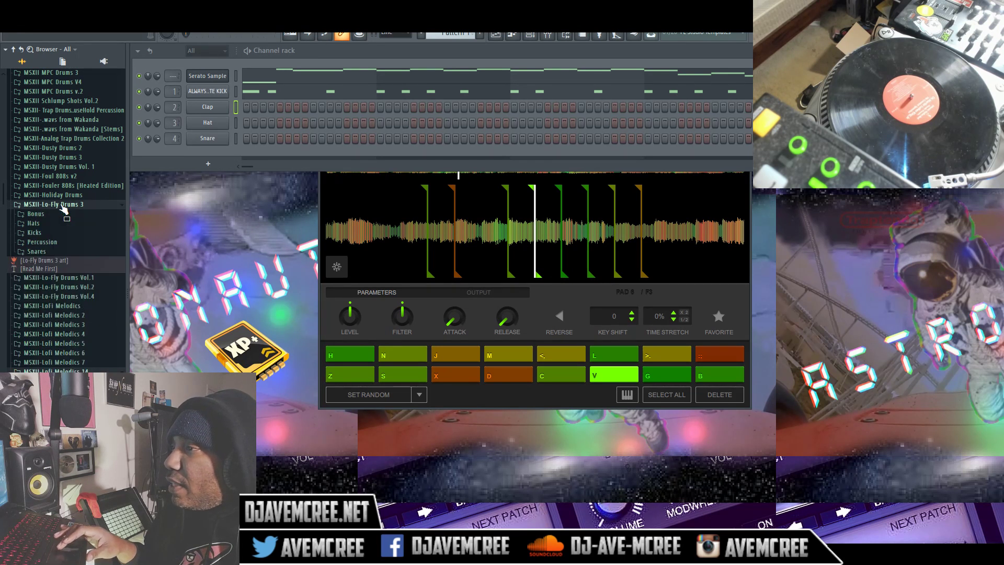
pyautogui.click(63, 242)
pyautogui.click(62, 243)
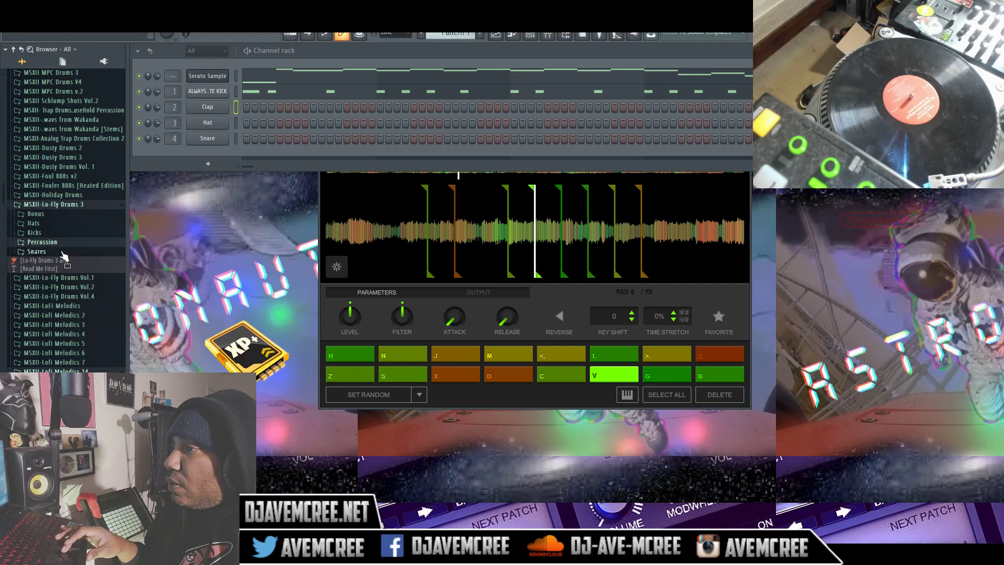
pyautogui.click(61, 252)
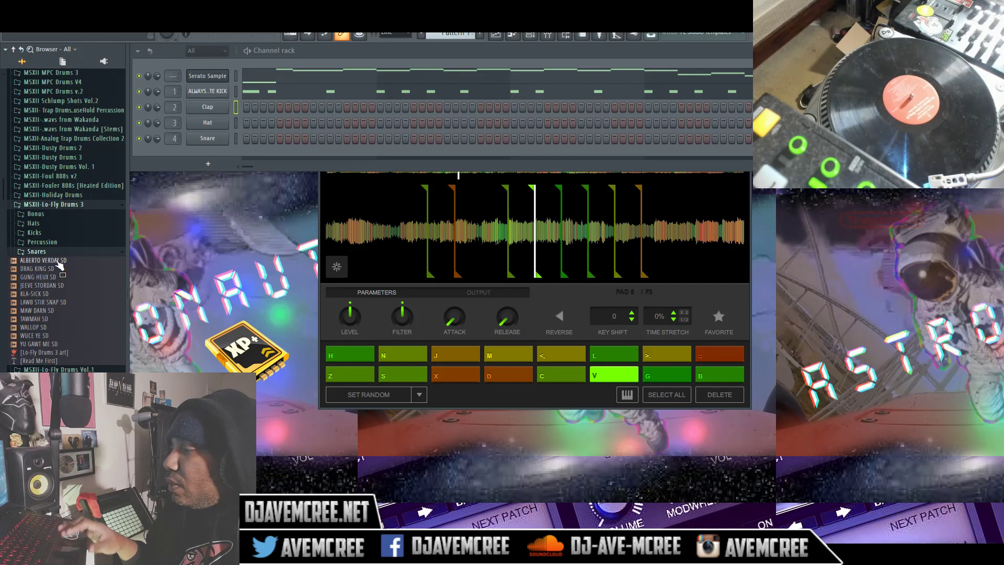
# Step: Audition the Lo-Fly Drums 3 snares from ALBERTO VERDAY SD onward and load YU GAWT ME SD into the Clap channel
pyautogui.press('Down')
pyautogui.press('Down')
pyautogui.press('Down')
pyautogui.press('Down')
pyautogui.press('Down')
pyautogui.press('Down')
pyautogui.press('Down')
pyautogui.press('Down')
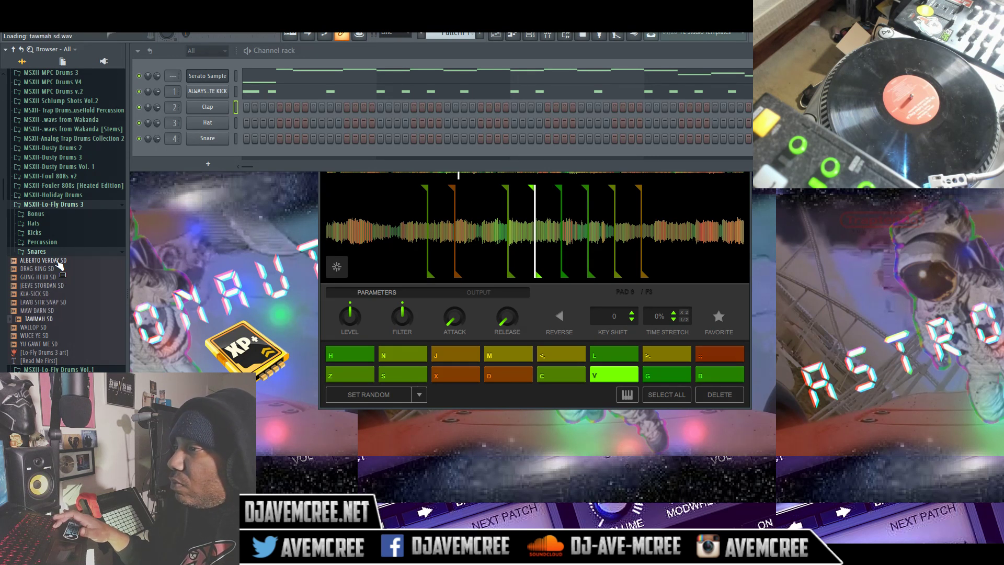
pyautogui.press('Down')
pyautogui.press('Down')
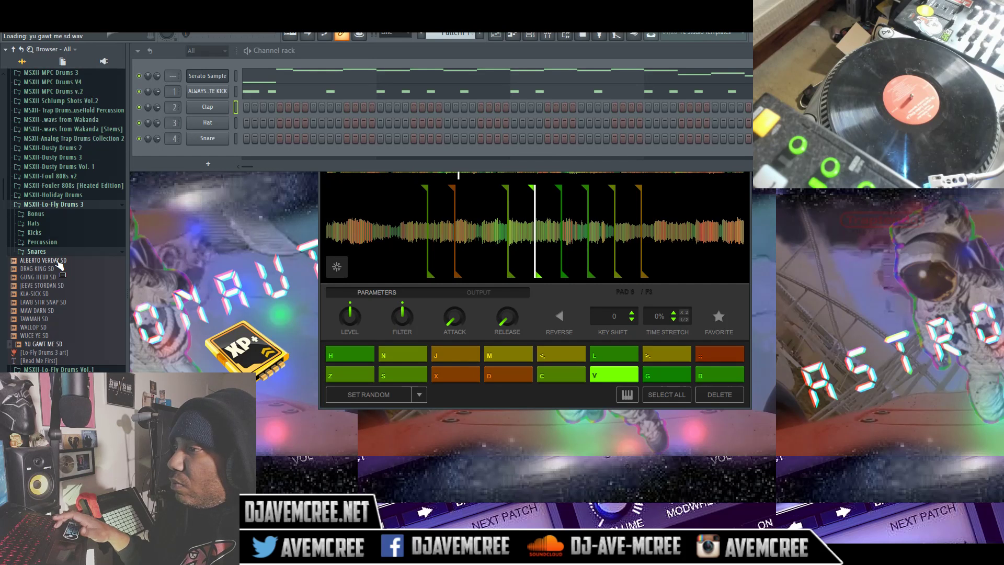
pyautogui.press('Down')
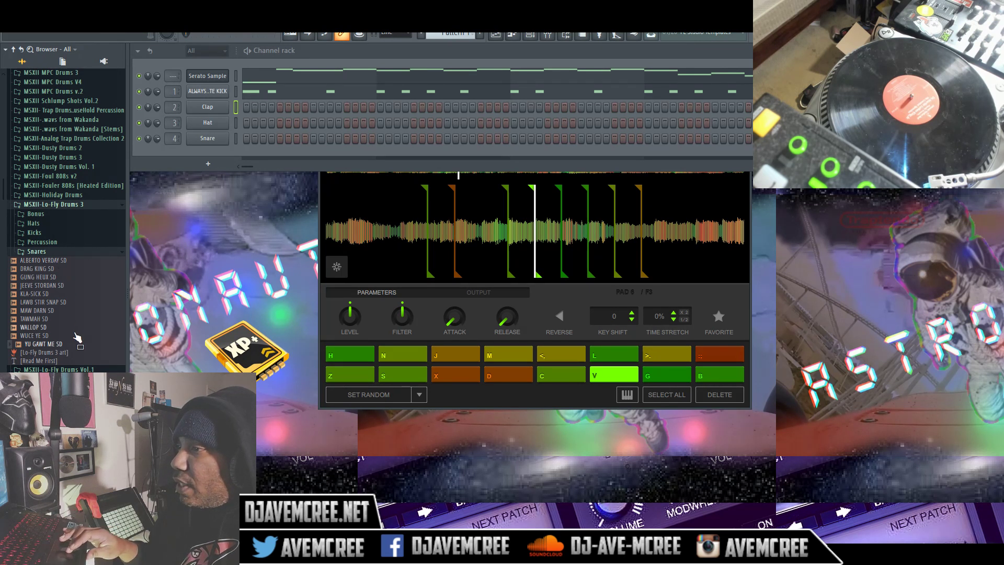
pyautogui.rightClick(60, 345)
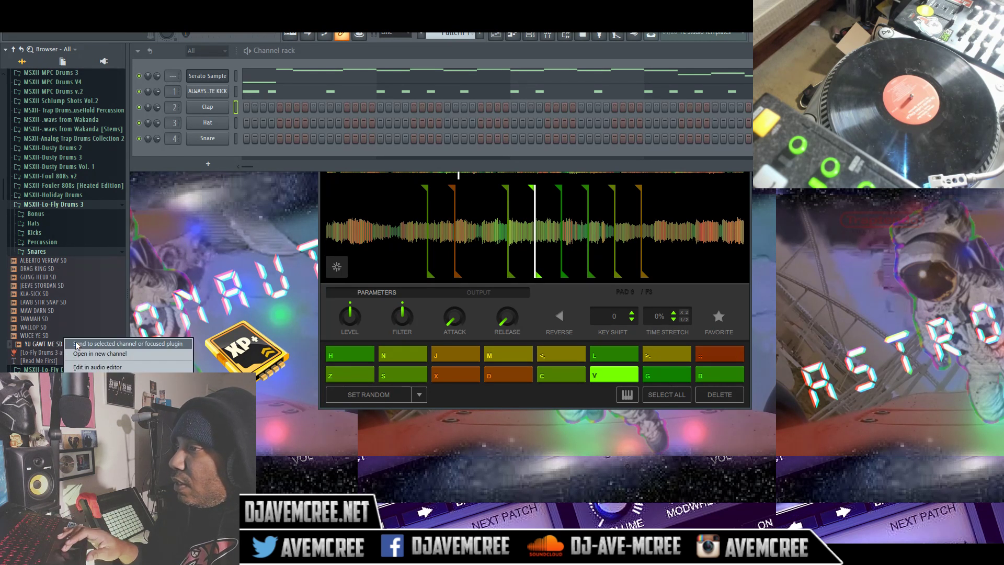
pyautogui.click(76, 344)
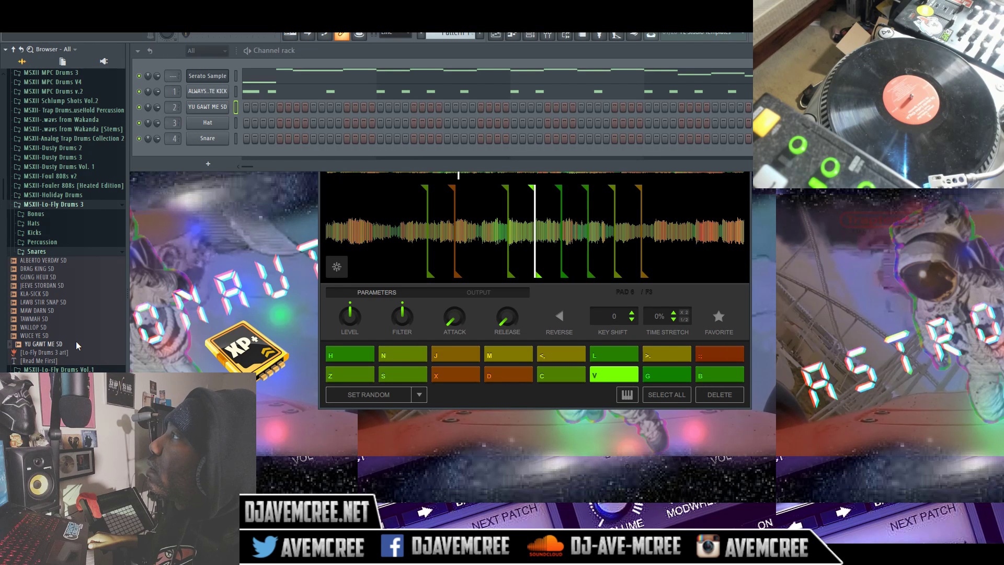
# Step: Record a four-bar snare pattern on the YU GAWT ME SD channel and quantize its notes in the piano roll
pyautogui.press('space')
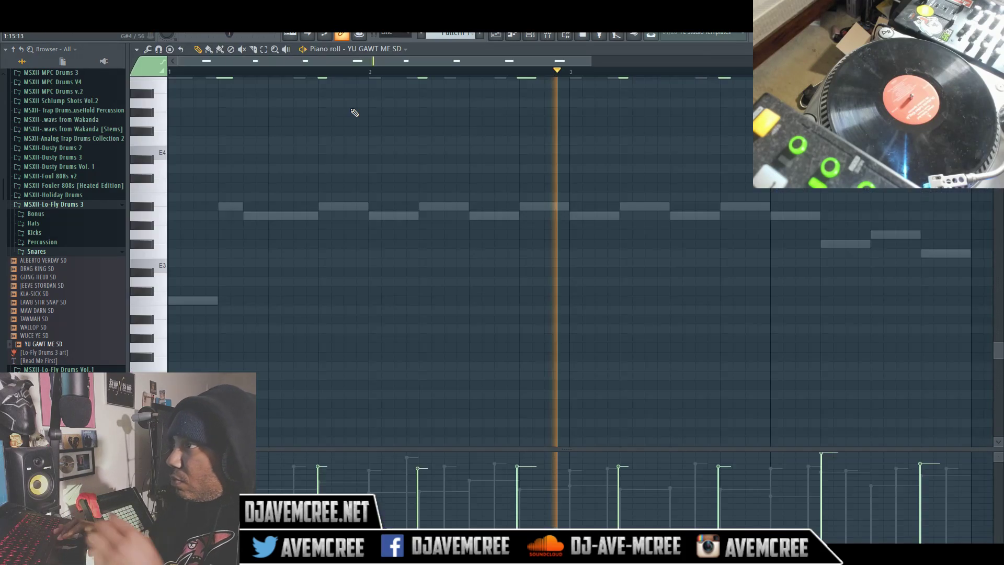
pyautogui.click(352, 109)
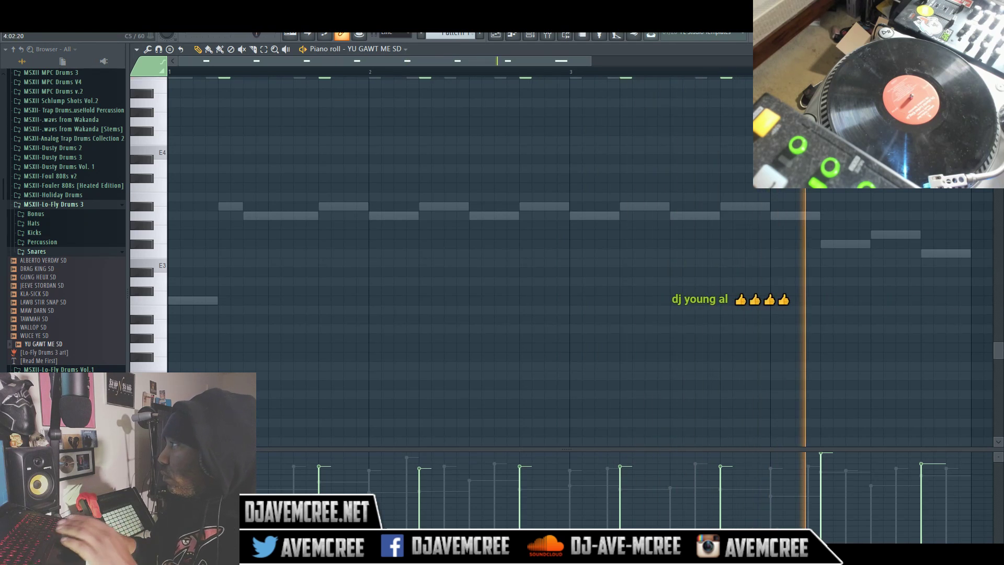
pyautogui.press('F7')
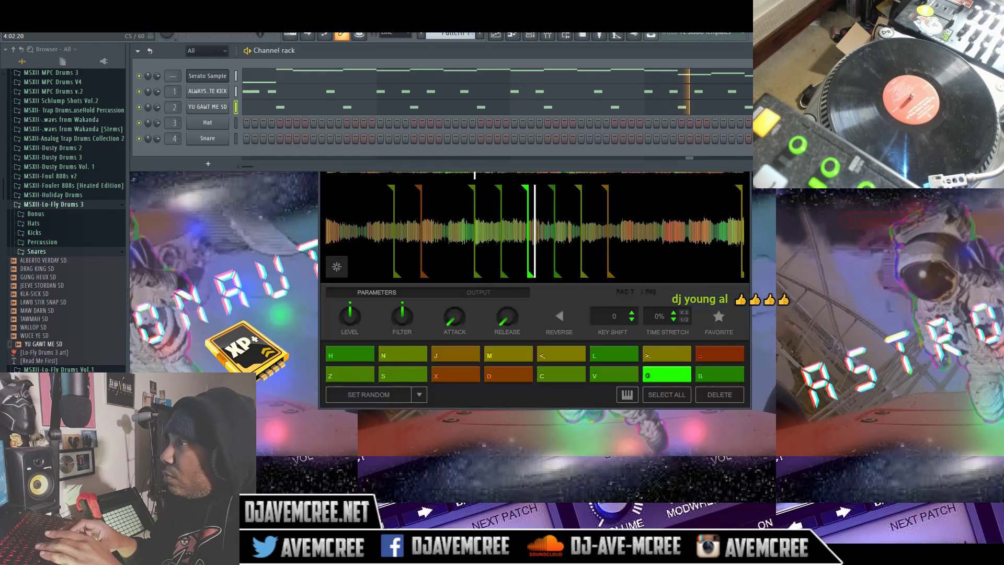
# Step: Audition OPEN HOUSE HH and PUT 15's ON EM HH from the Hats folder and load PUT 15's ON EM HH into the Hat channel
pyautogui.click(238, 126)
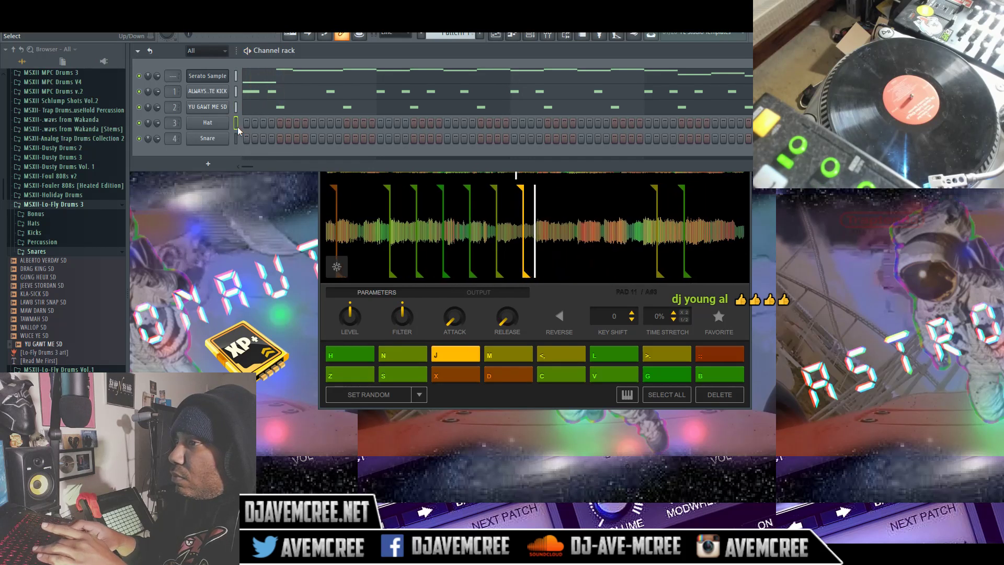
pyautogui.click(52, 224)
pyautogui.click(58, 258)
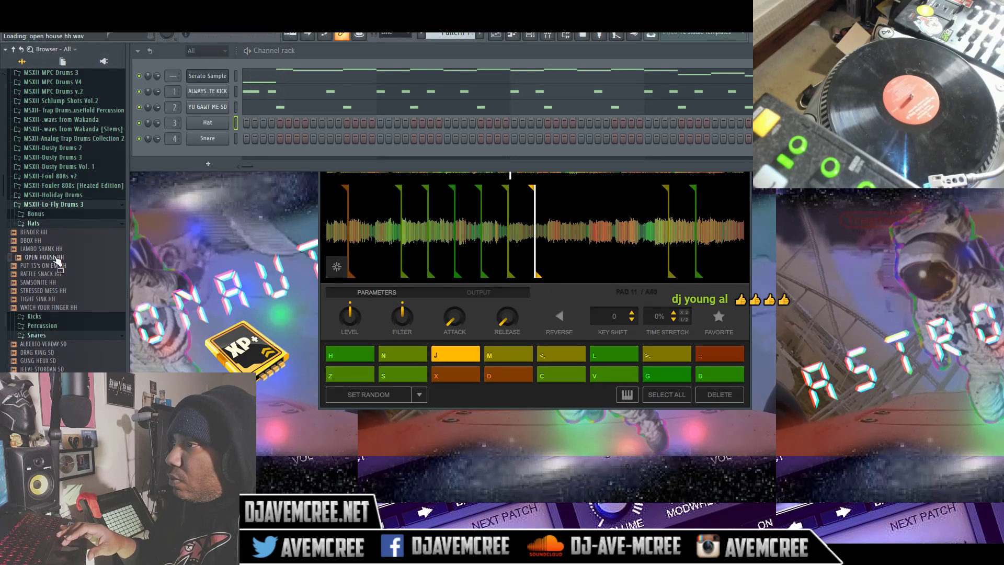
pyautogui.click(56, 266)
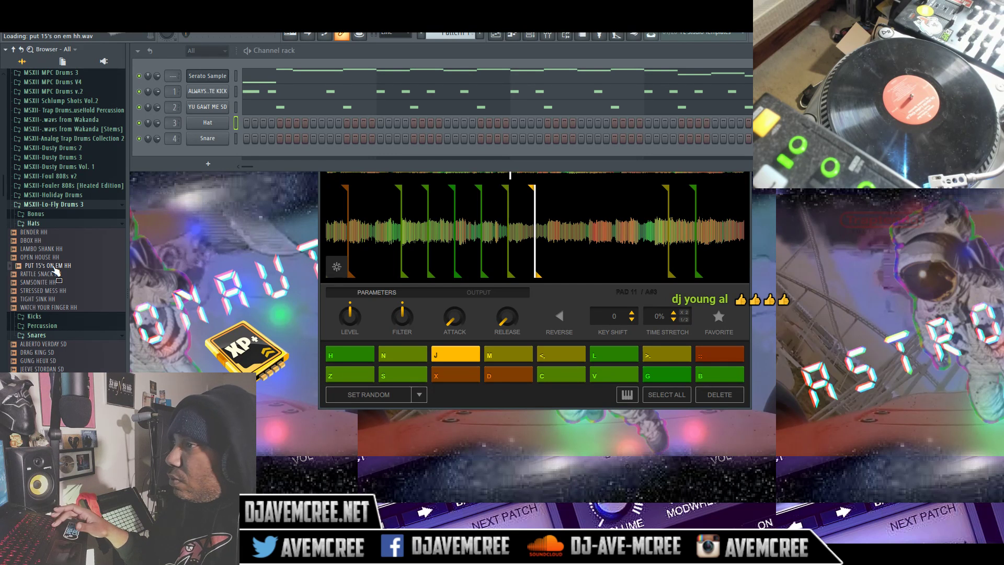
pyautogui.rightClick(55, 268)
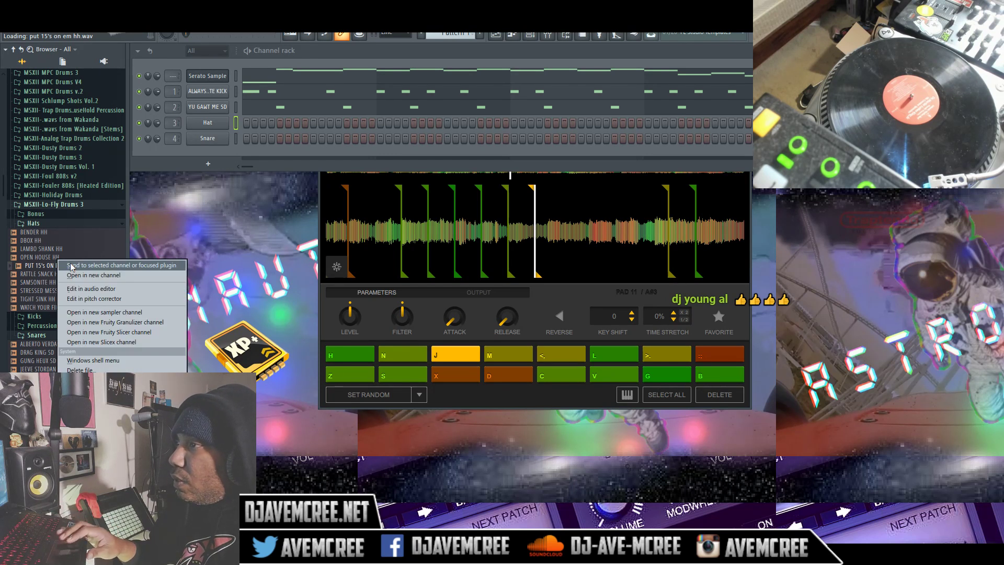
pyautogui.click(70, 265)
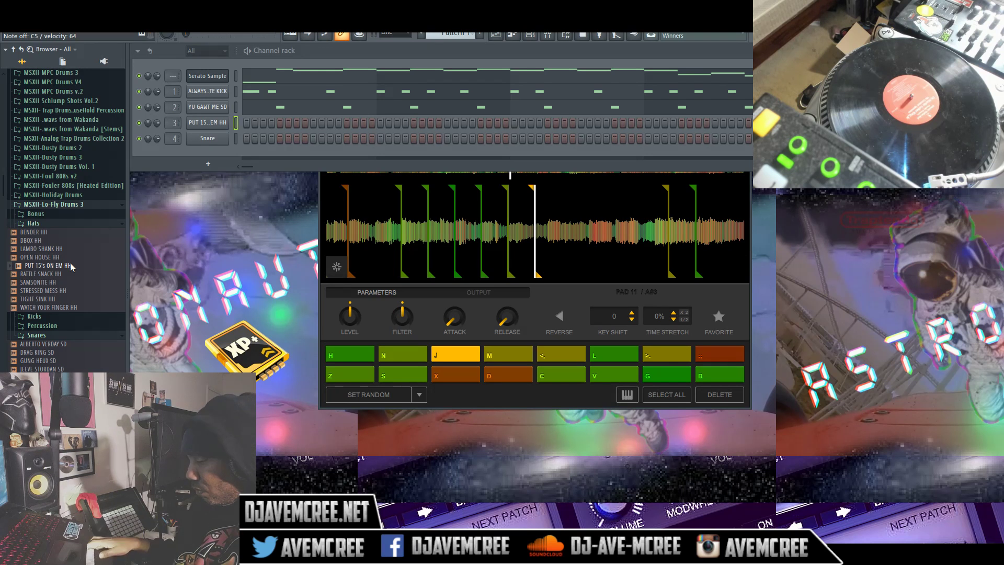
# Step: Record a four-bar hi-hat pattern on the PUT 15's ON EM HH channel and open its notes in the piano roll
pyautogui.moveTo(72, 267); pyautogui.dragTo(75, 269)
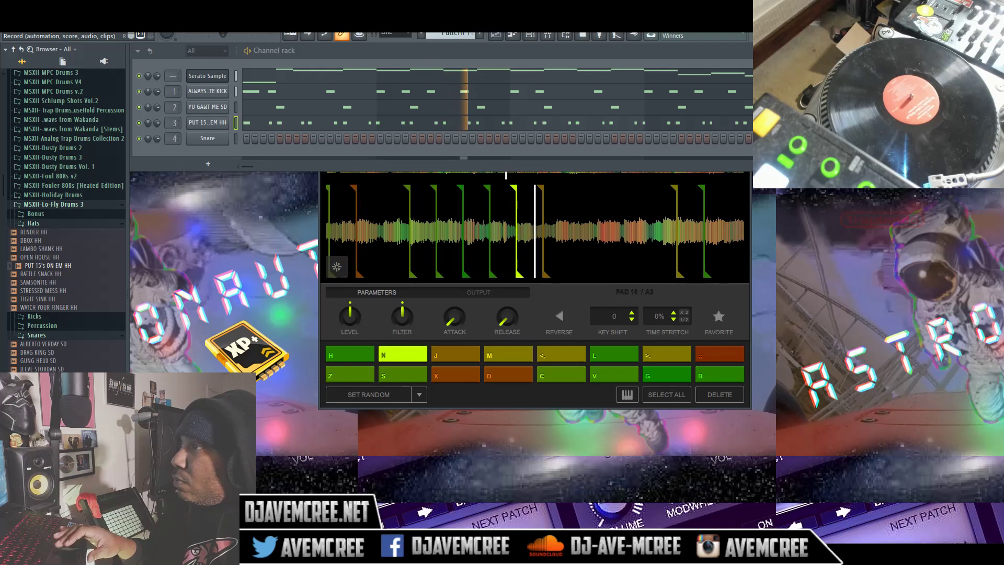
pyautogui.click(236, 138)
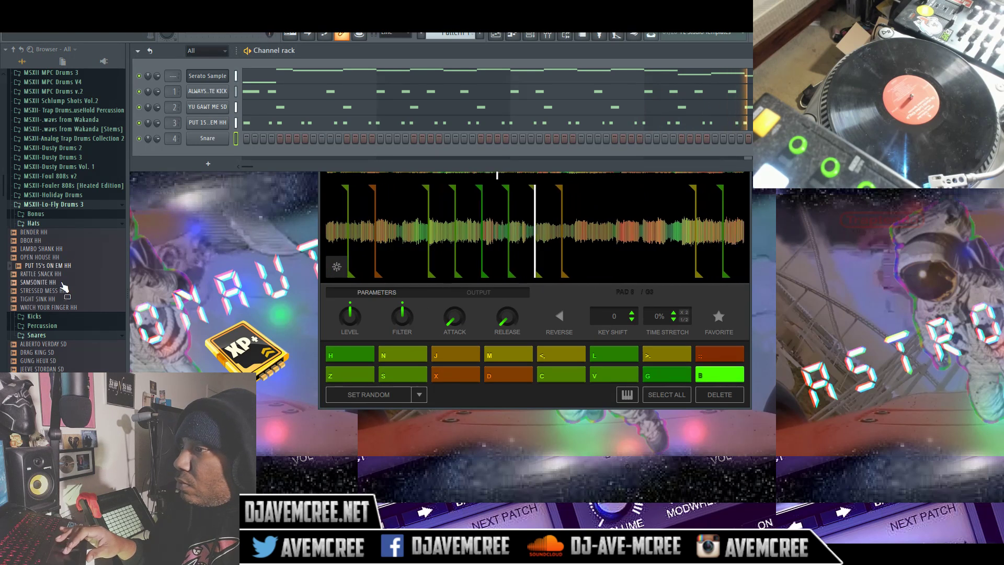
pyautogui.click(253, 126)
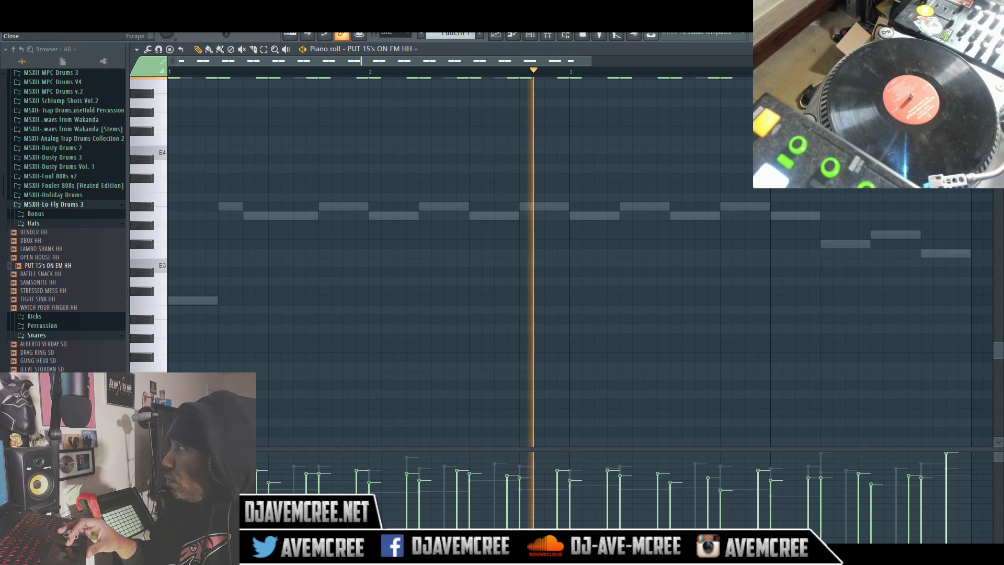
# Step: Set the snap to (none) and shift all the PUT 15's ON EM HH notes slightly later in the piano roll
pyautogui.hotkey('ctrl', 'a')
pyautogui.press('space')
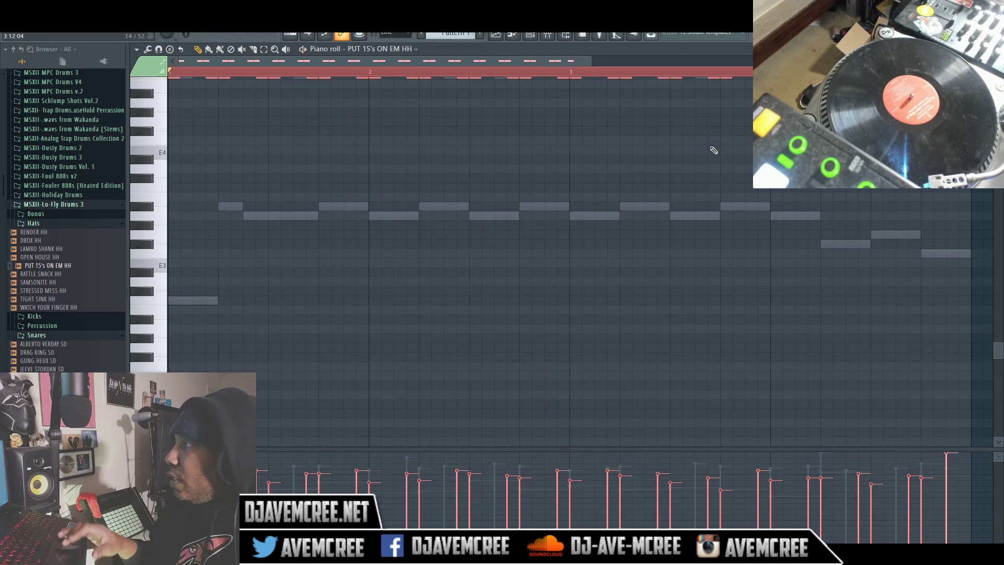
pyautogui.moveTo(997, 349); pyautogui.dragTo(997, 305)
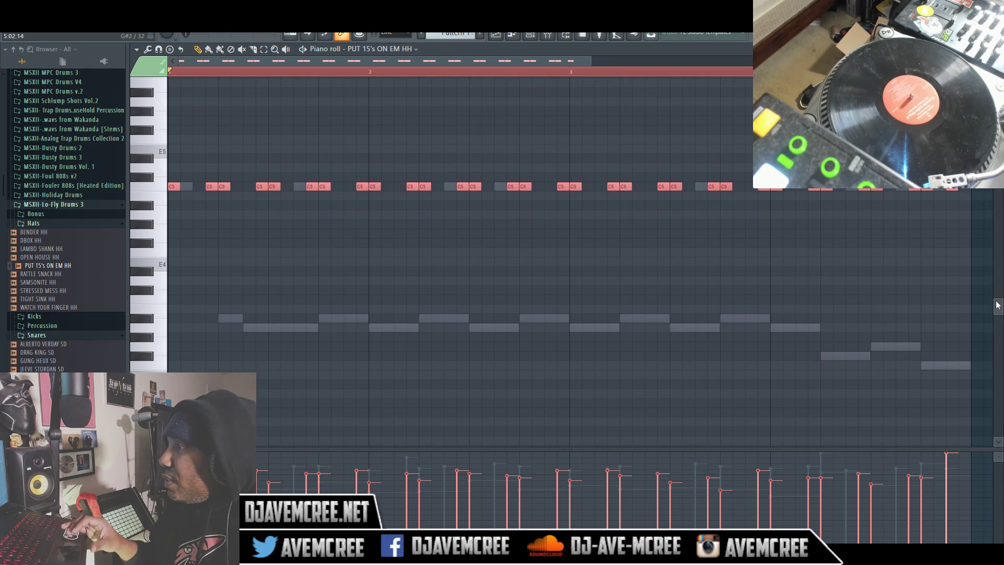
pyautogui.click(398, 33)
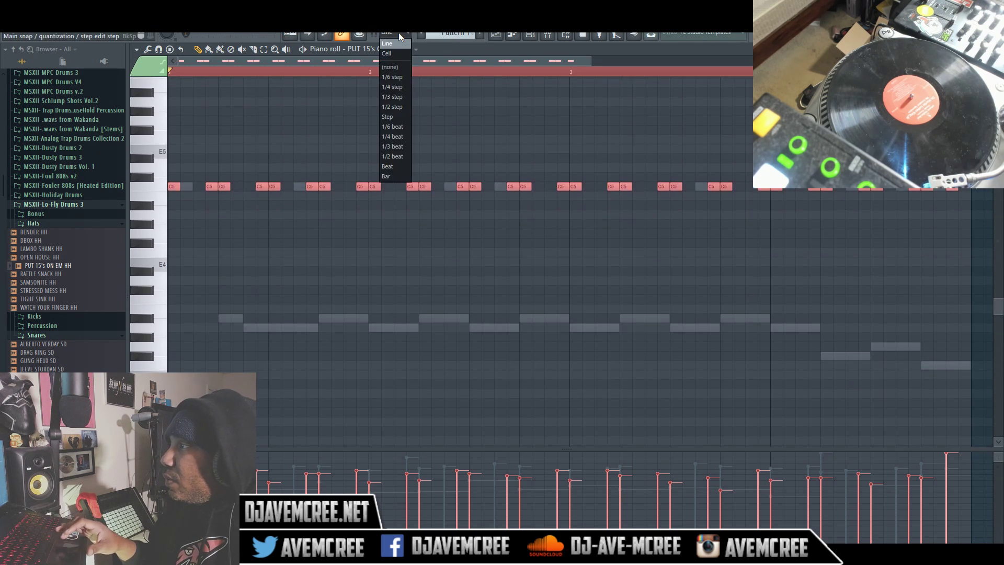
pyautogui.click(396, 67)
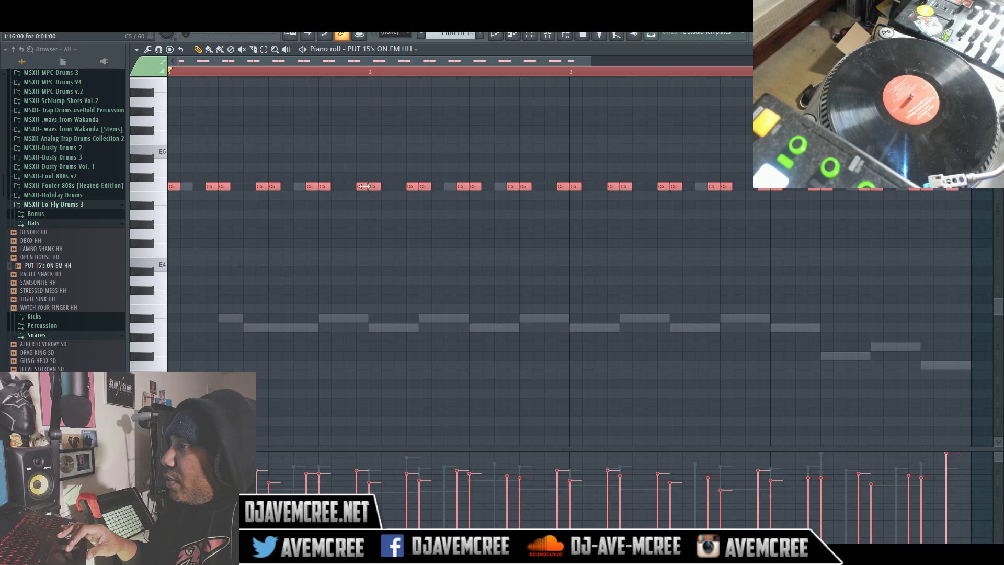
pyautogui.moveTo(363, 187); pyautogui.dragTo(366, 186)
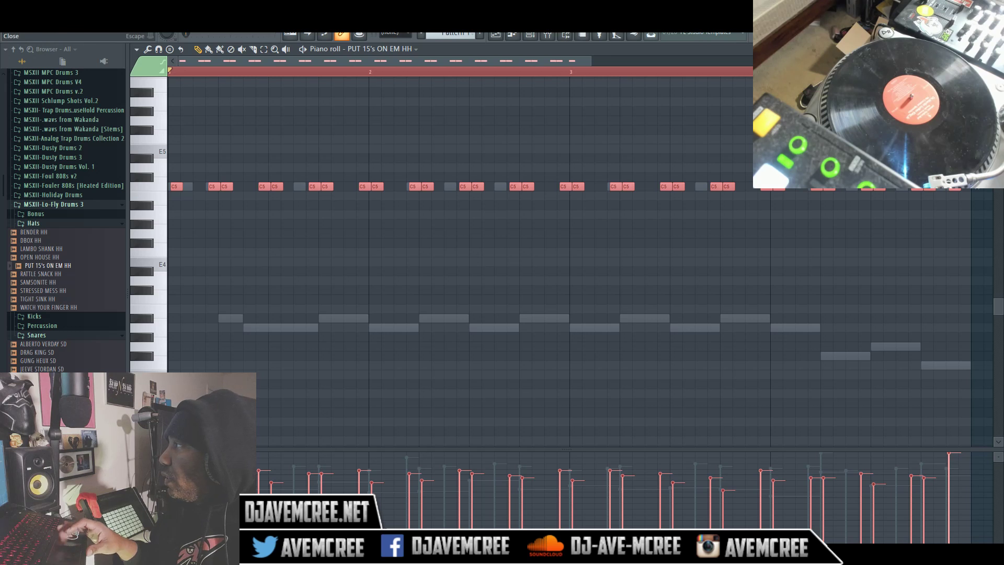
pyautogui.press('Escape')
# Step: Audition hat and percussion samples for the Snare channel, load TAWMAH SD into it and record a sparse four-bar pattern
pyautogui.click(236, 139)
pyautogui.moveTo(42, 247); pyautogui.dragTo(68, 333)
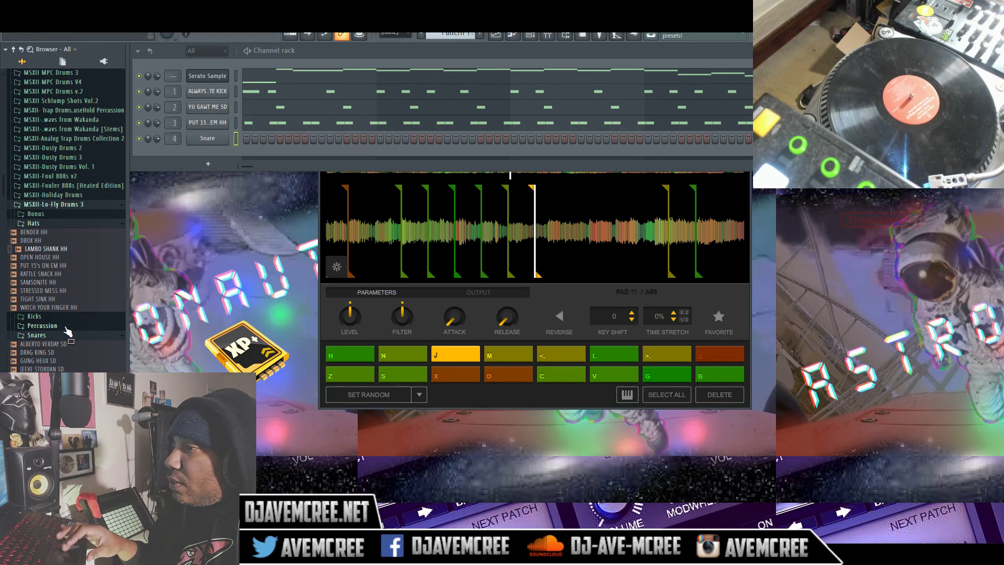
pyautogui.click(65, 328)
pyautogui.click(64, 334)
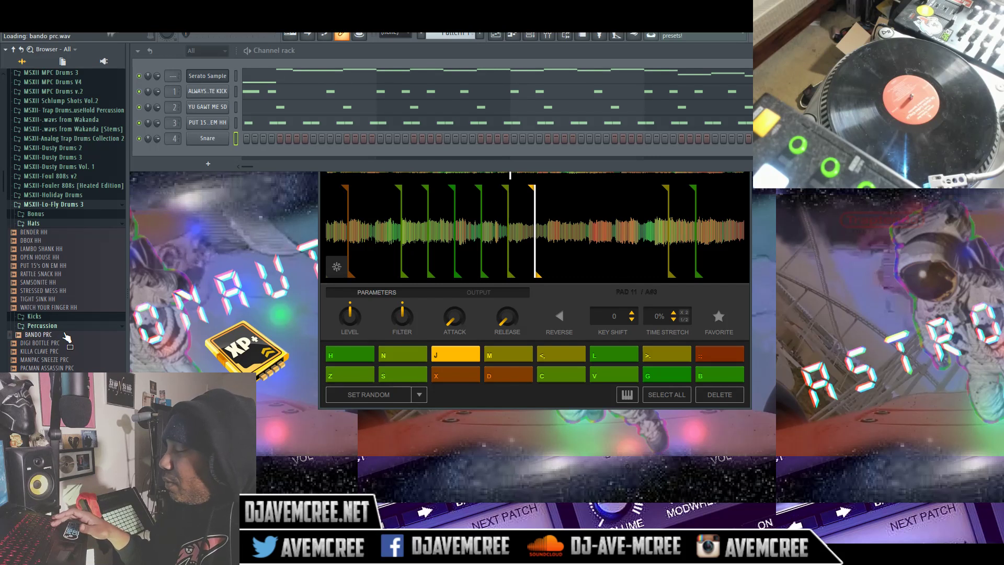
pyautogui.click(65, 343)
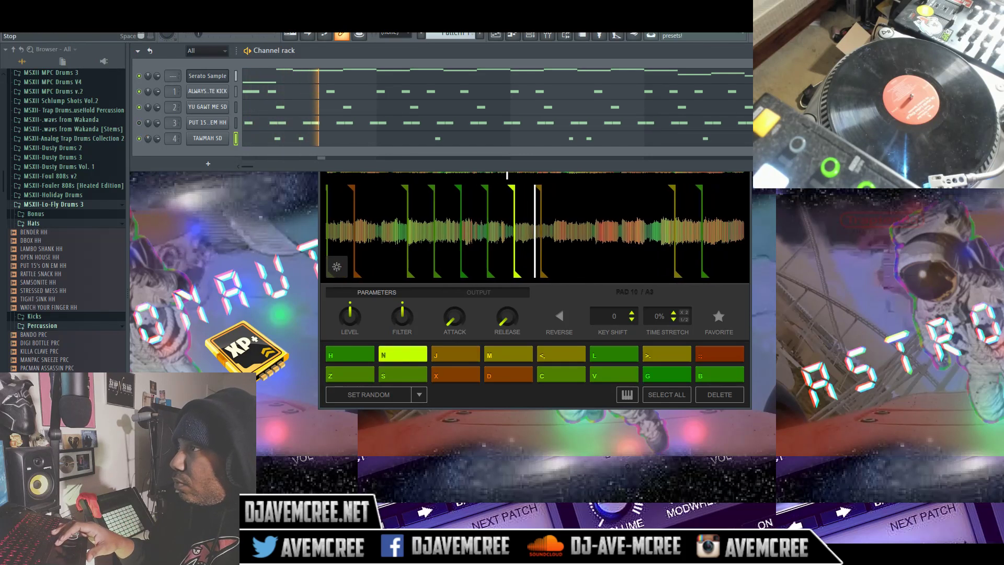
pyautogui.press('space')
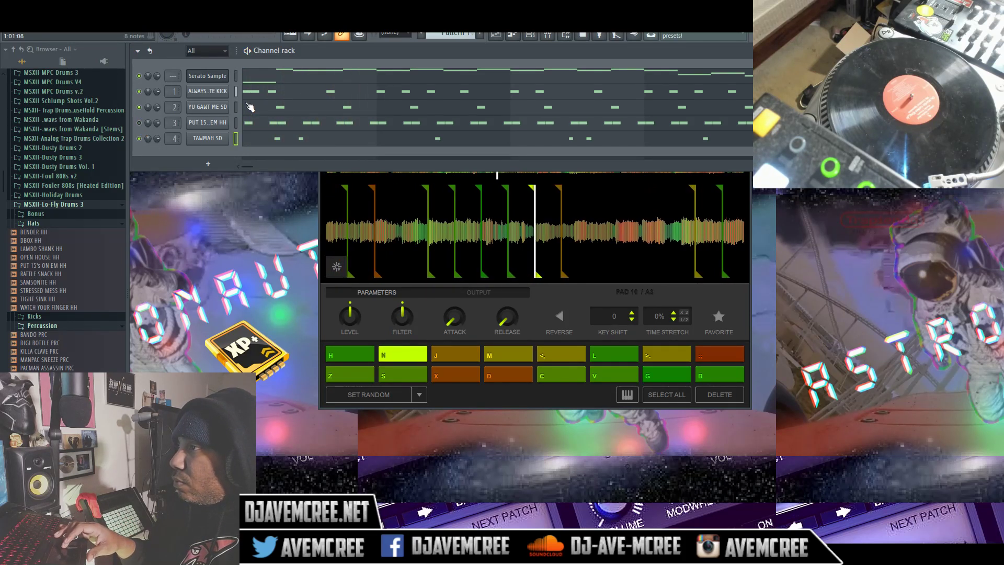
# Step: Set the snap back to Line and quantize the recorded TAWMAH SD notes in the piano roll
pyautogui.click(256, 131)
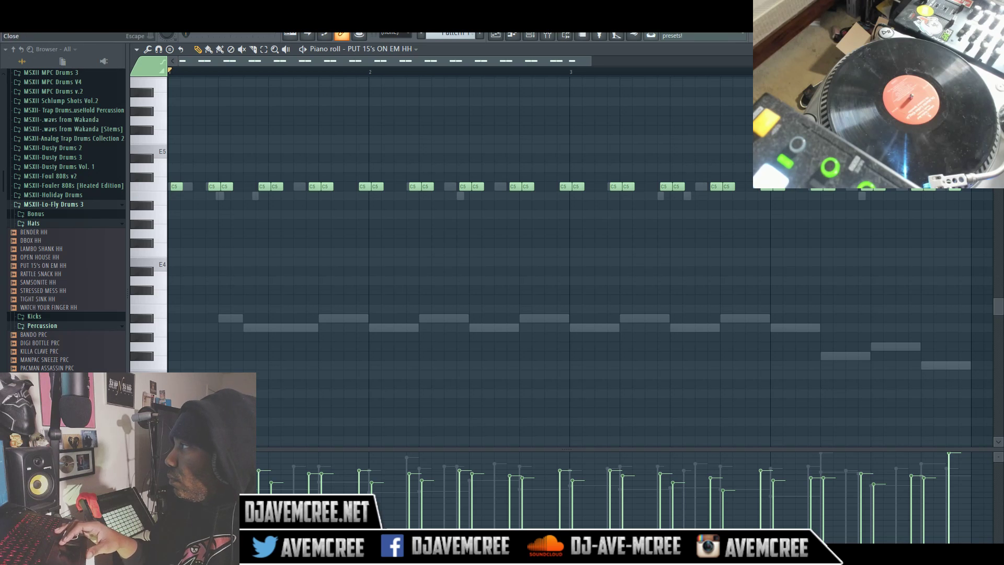
pyautogui.press('Escape')
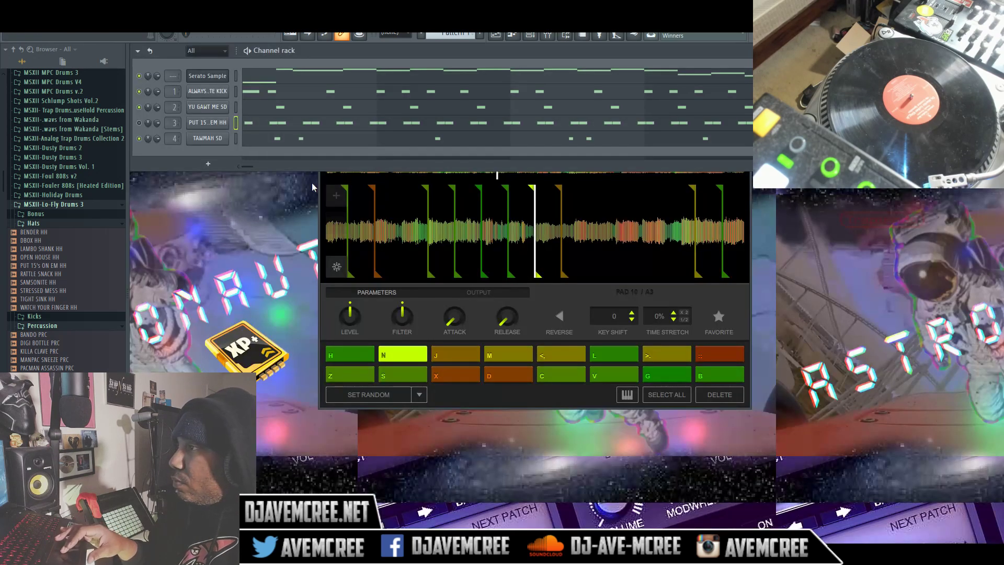
pyautogui.click(298, 145)
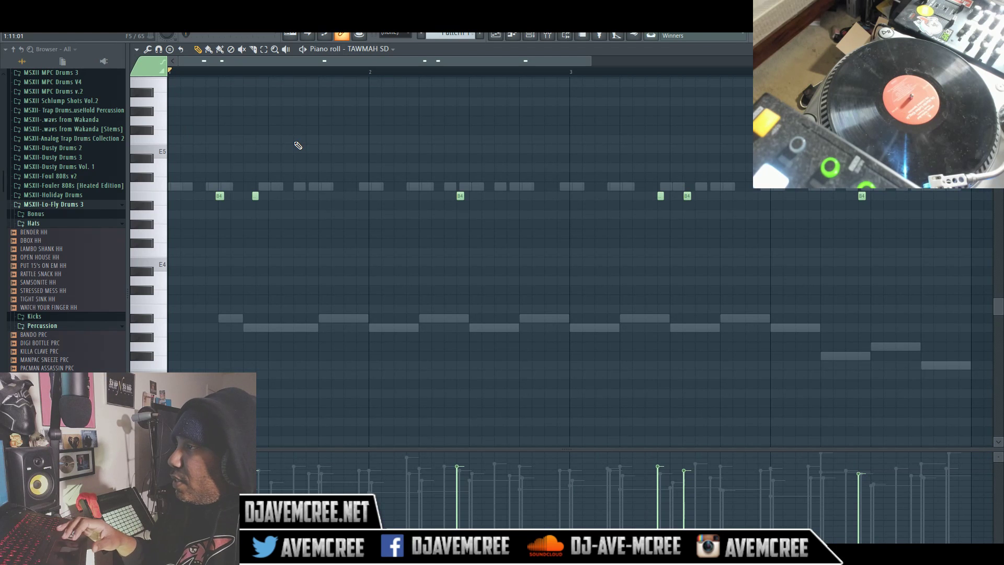
pyautogui.click(399, 35)
pyautogui.click(398, 44)
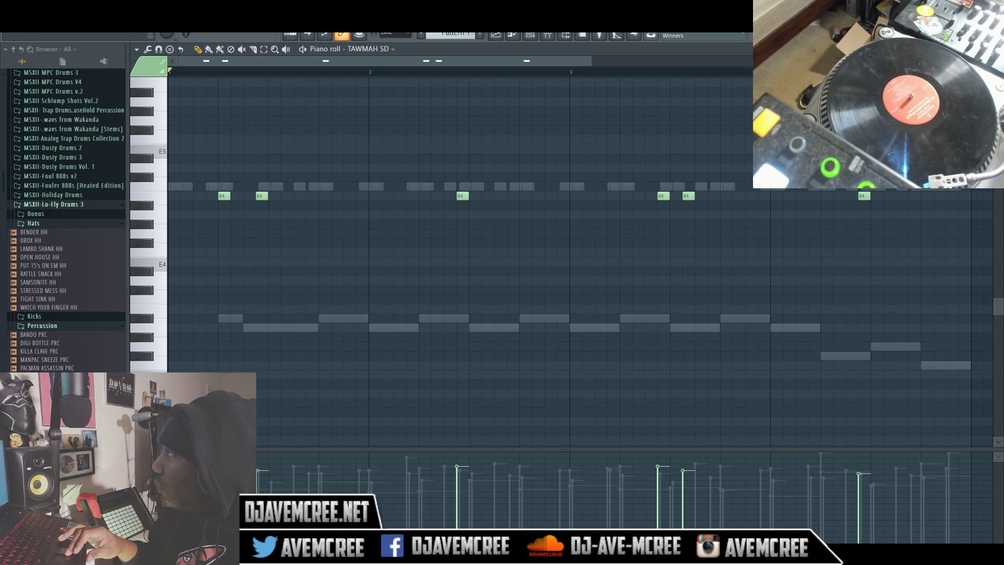
pyautogui.press('Escape')
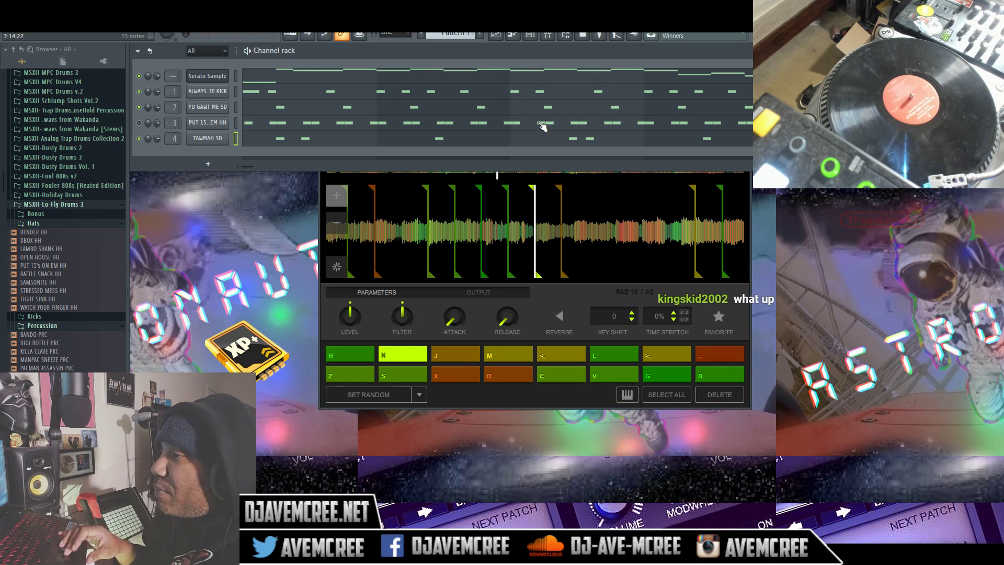
# Step: Audition the percussion samples in the MSXII-Lo-Fly Drums 3 folder, including Phazer to Stun, Robo Cough and Teno Flip
pyautogui.press('Down')
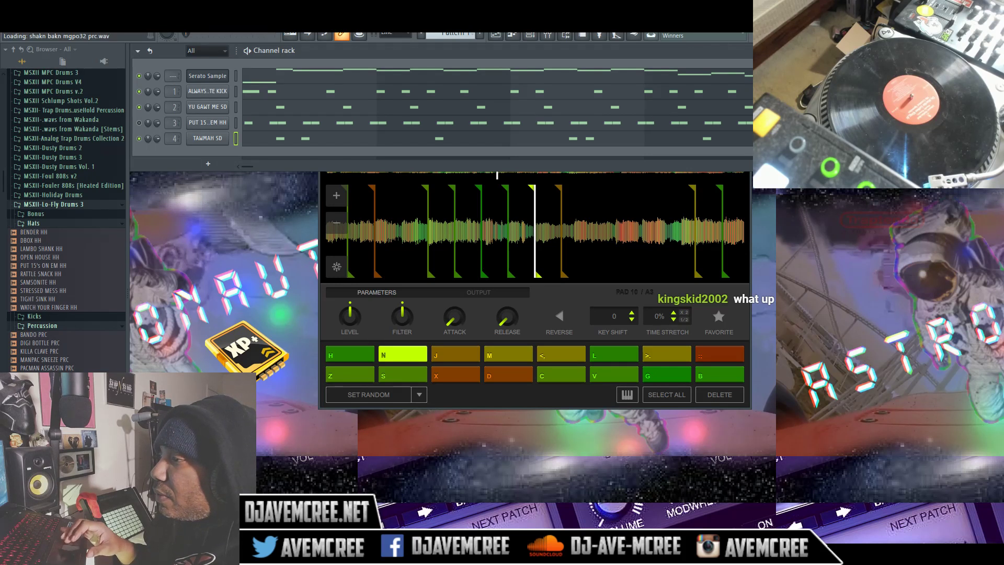
pyautogui.press('Up')
pyautogui.press('Up')
pyautogui.press('Up')
pyautogui.press('Up')
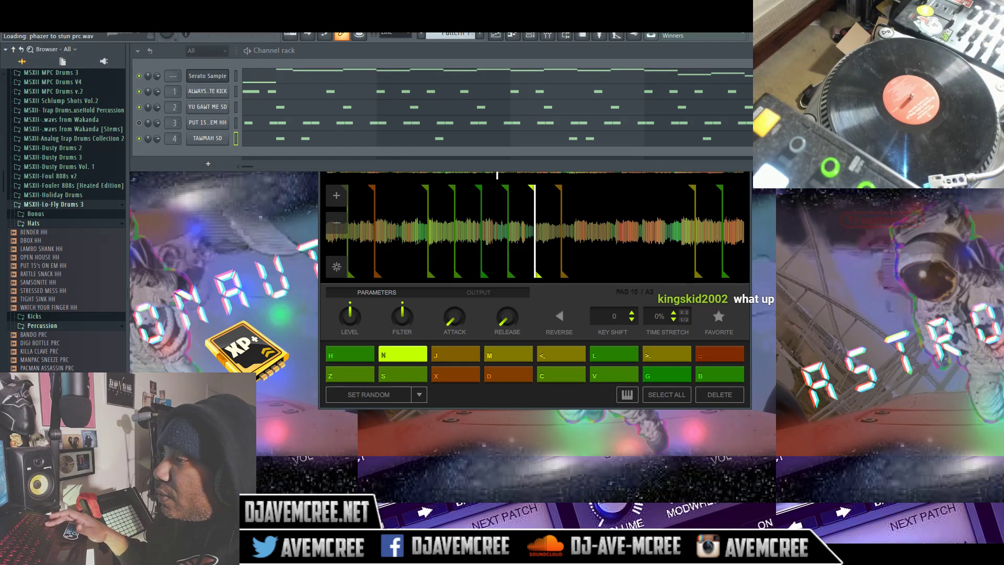
pyautogui.press('Down')
pyautogui.press('Down')
pyautogui.press('Down')
pyautogui.press('Down')
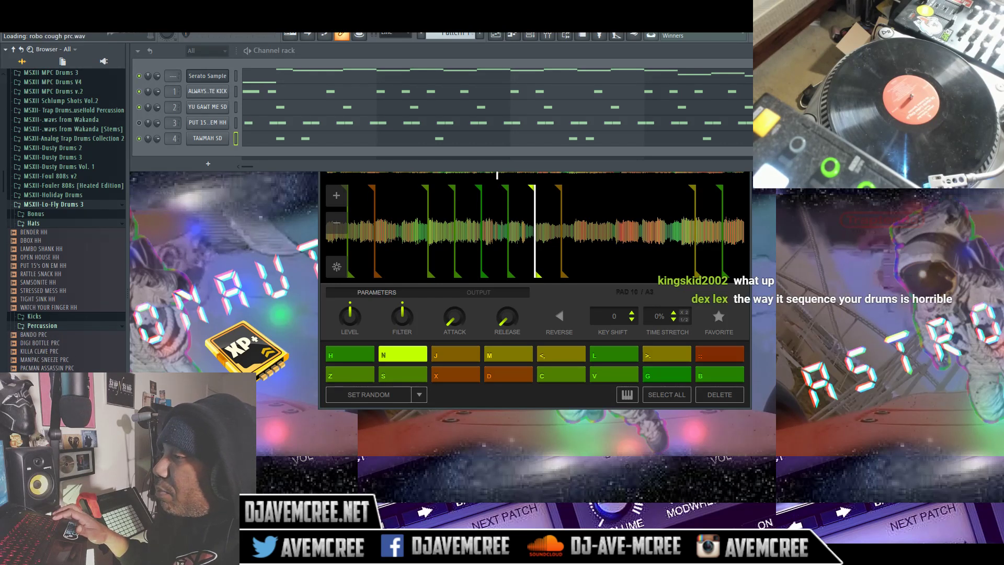
pyautogui.press('Down')
pyautogui.press('Down')
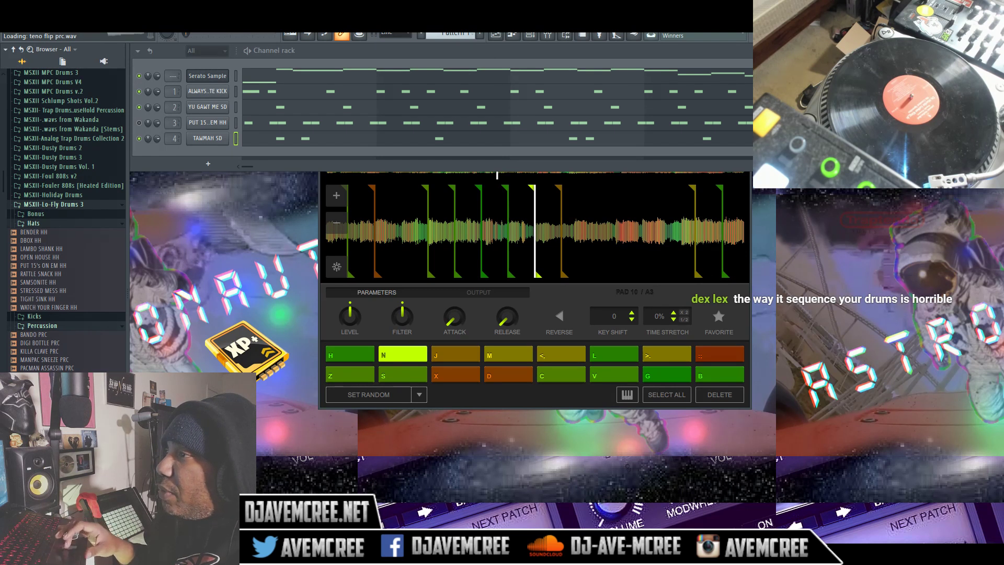
# Step: Browse to the Snares folder of MSXII-Dusty Drums 3 and audition Cram Barry Snare
pyautogui.scroll(2, 1, 177)
pyautogui.click(83, 206)
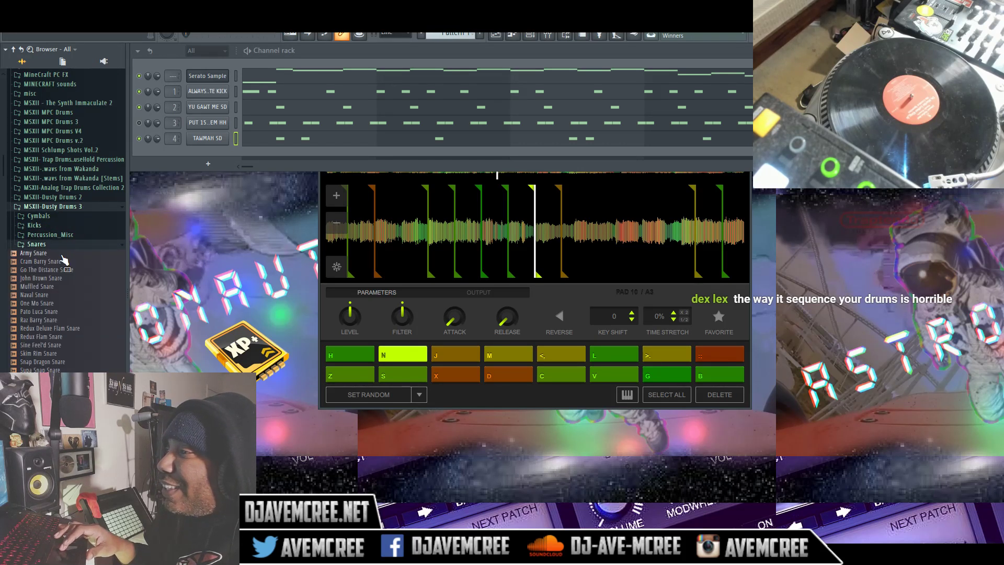
pyautogui.click(62, 259)
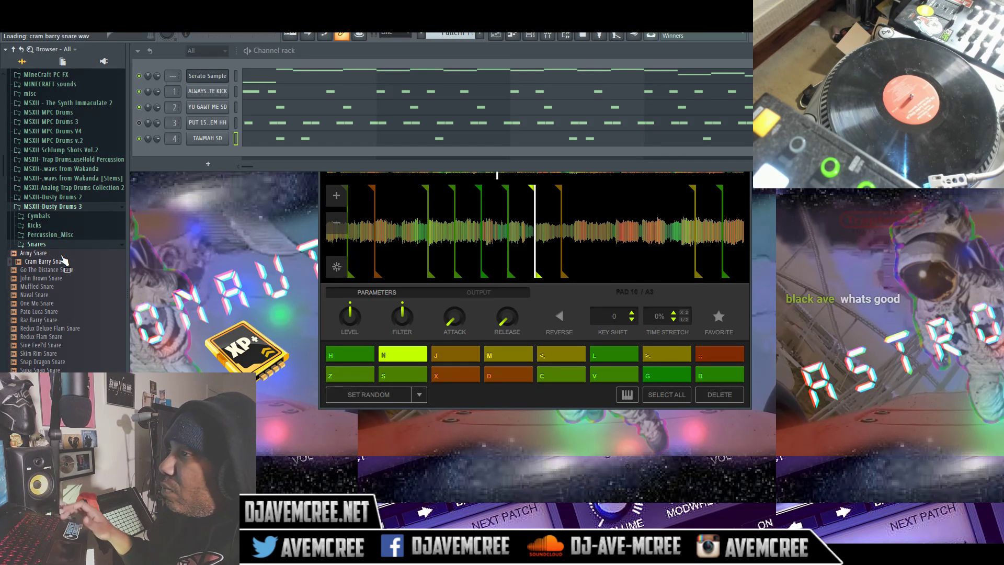
# Step: Clear the recorded patterns from the TAWMAH SD and YU GAWT ME SD channels
pyautogui.click(236, 137)
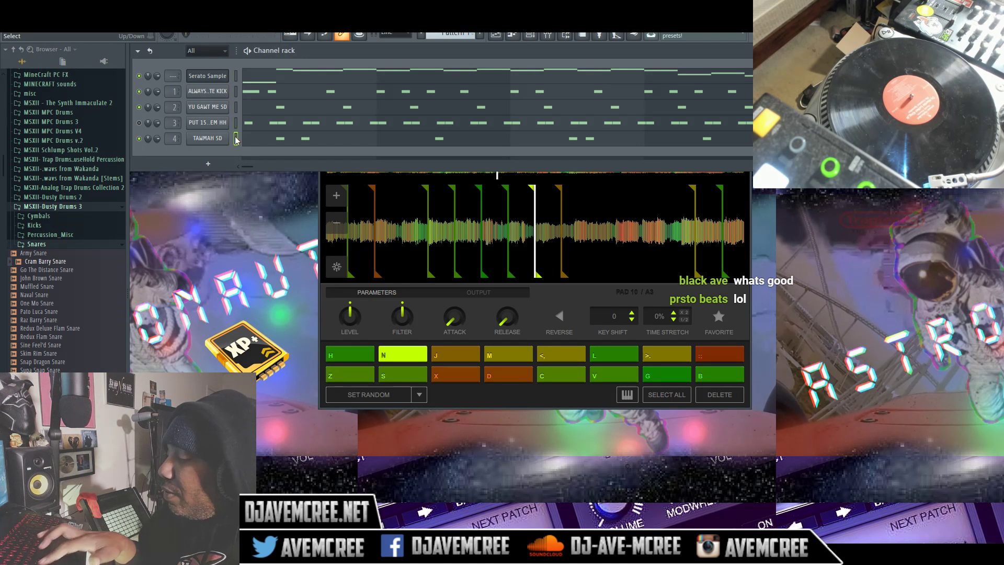
pyautogui.hotkey('ctrl', 'z')
pyautogui.click(236, 107)
pyautogui.hotkey('ctrl', 'x')
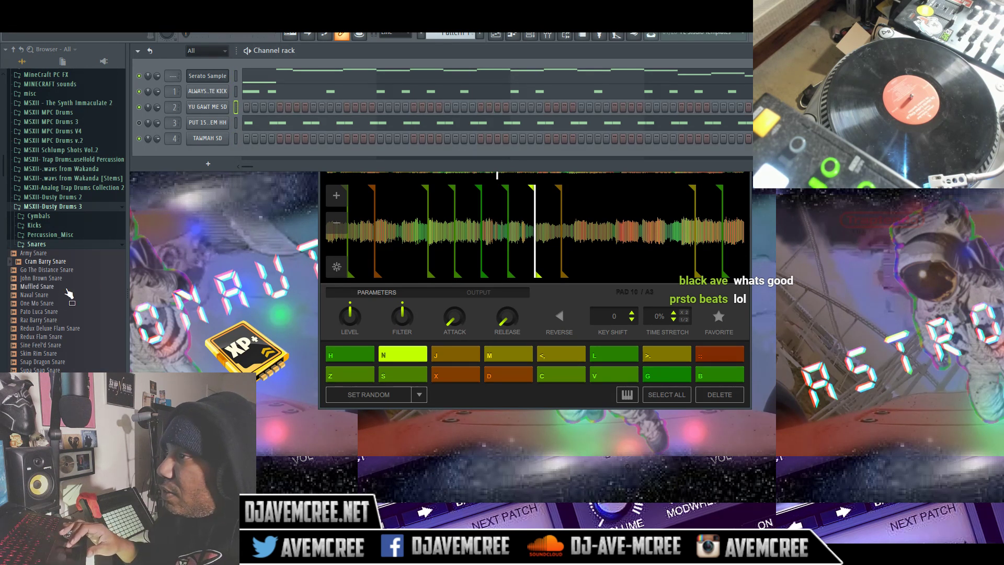
# Step: Replace the YU GAWT ME SD sample with Cram Barry Snare and record a new quantized four-bar snare pattern
pyautogui.rightClick(48, 261)
pyautogui.click(64, 260)
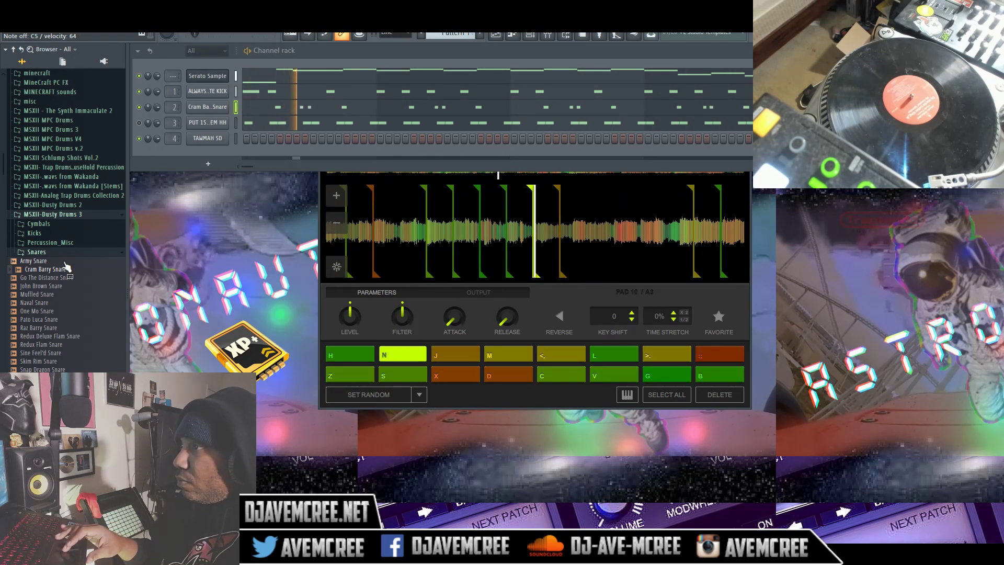
pyautogui.click(354, 107)
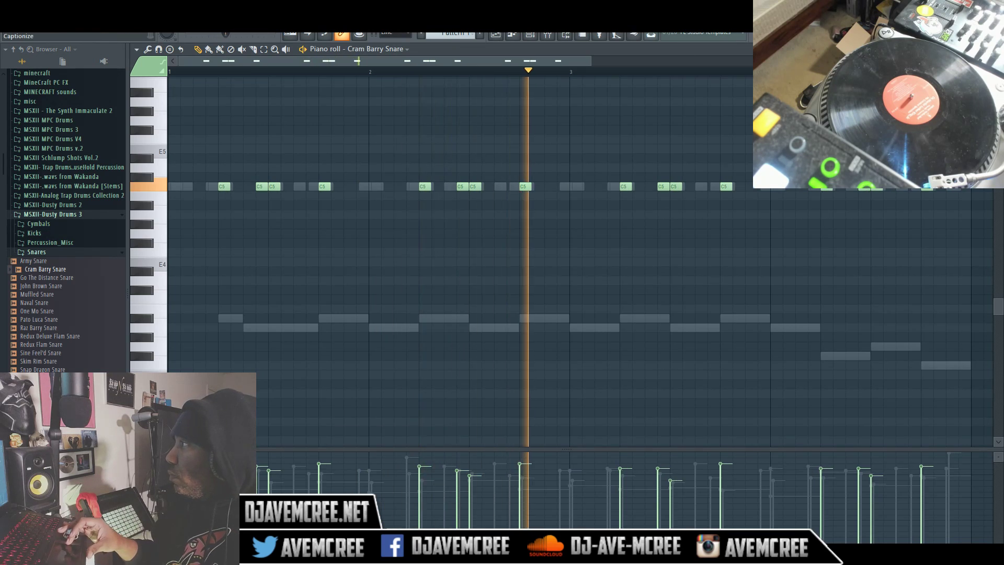
pyautogui.press('Escape')
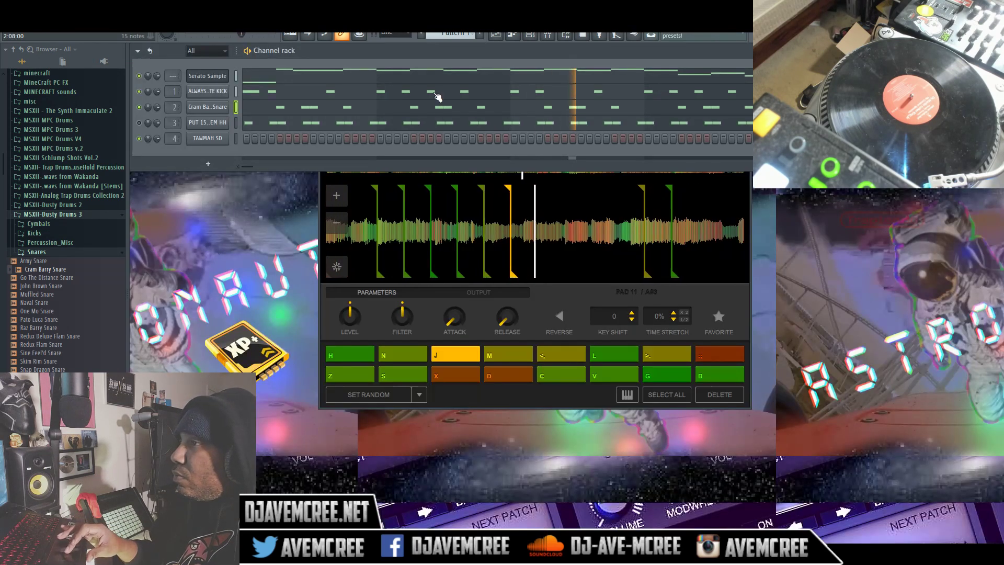
# Step: Check the kick notes in the piano roll, then delete all notes from the Serato Sample channel
pyautogui.click(414, 93)
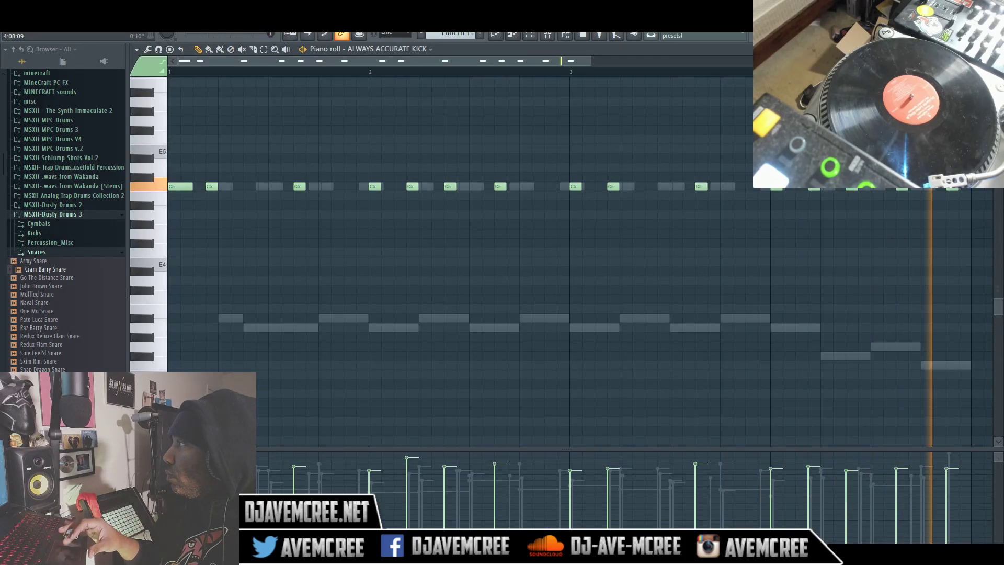
pyautogui.press('Escape')
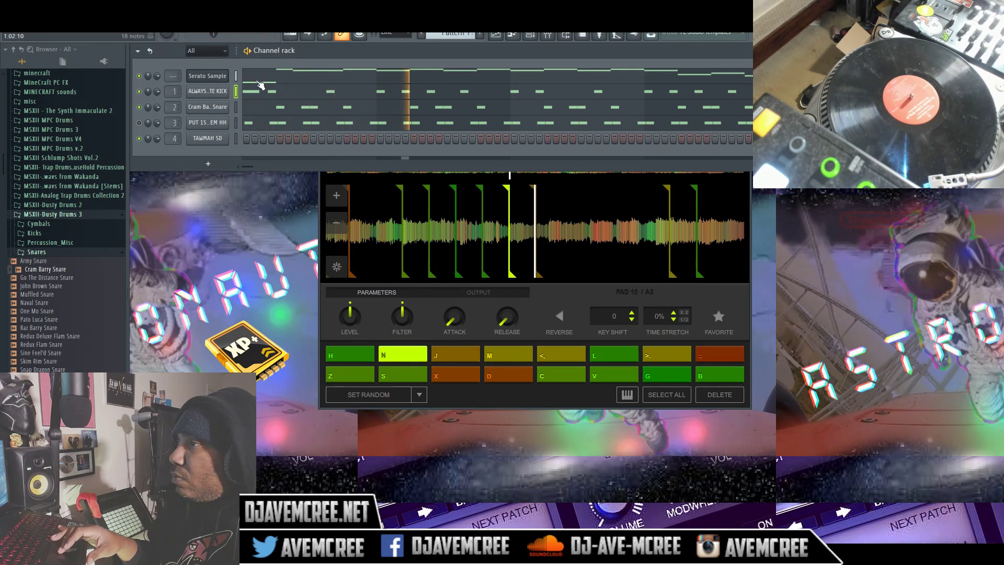
pyautogui.click(265, 79)
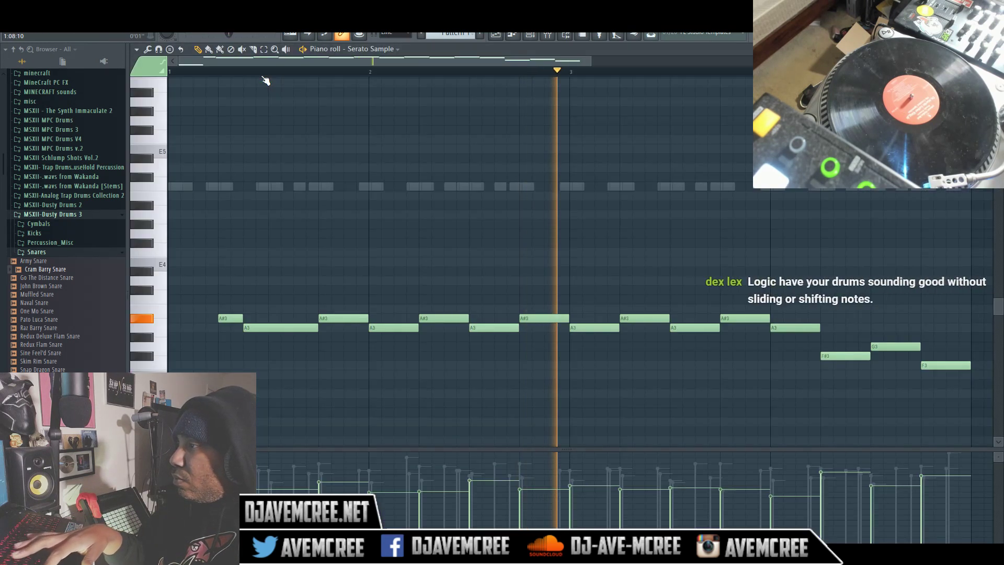
pyautogui.press('space')
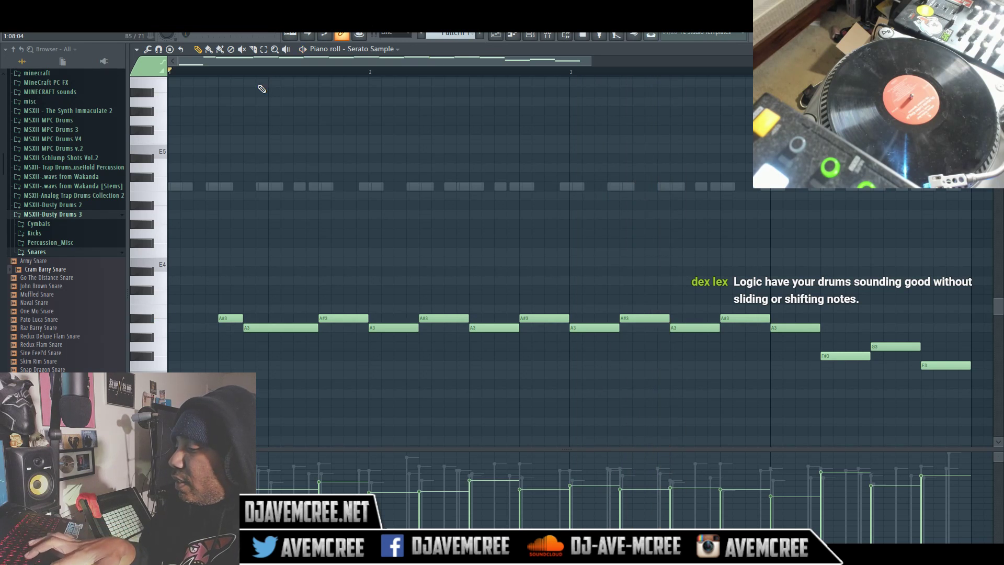
pyautogui.hotkey('ctrl', 'a')
pyautogui.press('Delete')
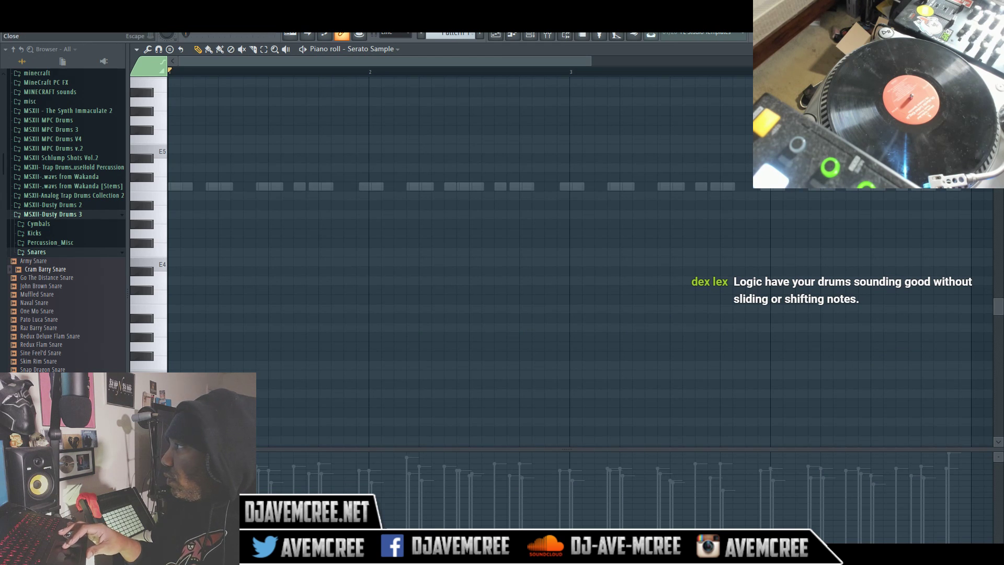
pyautogui.press('F7')
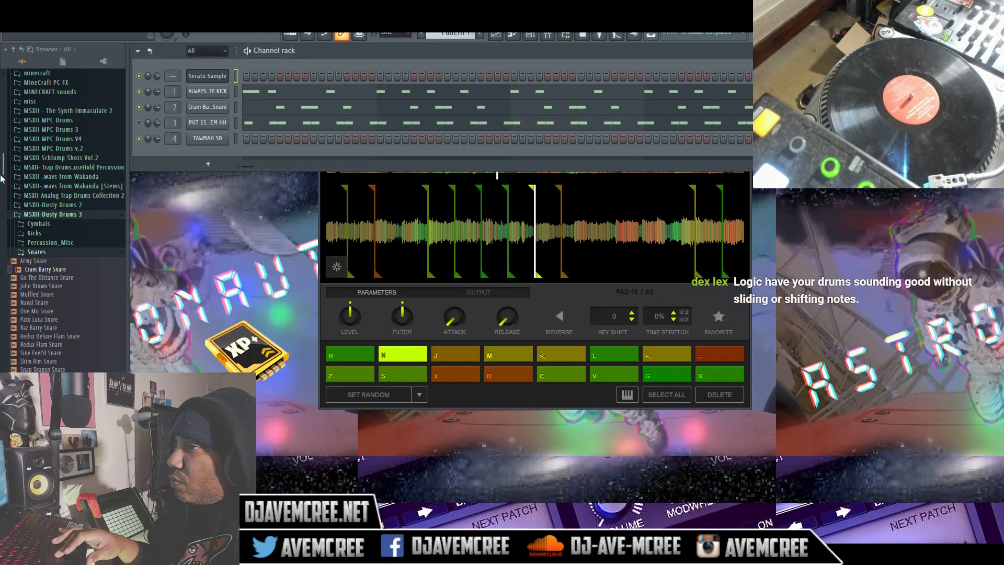
# Step: Play the drum pattern and review the Cram Barry Snare and ALWAYS ACCURATE KICK notes in the piano roll
pyautogui.moveTo(2, 161); pyautogui.dragTo(2, 144)
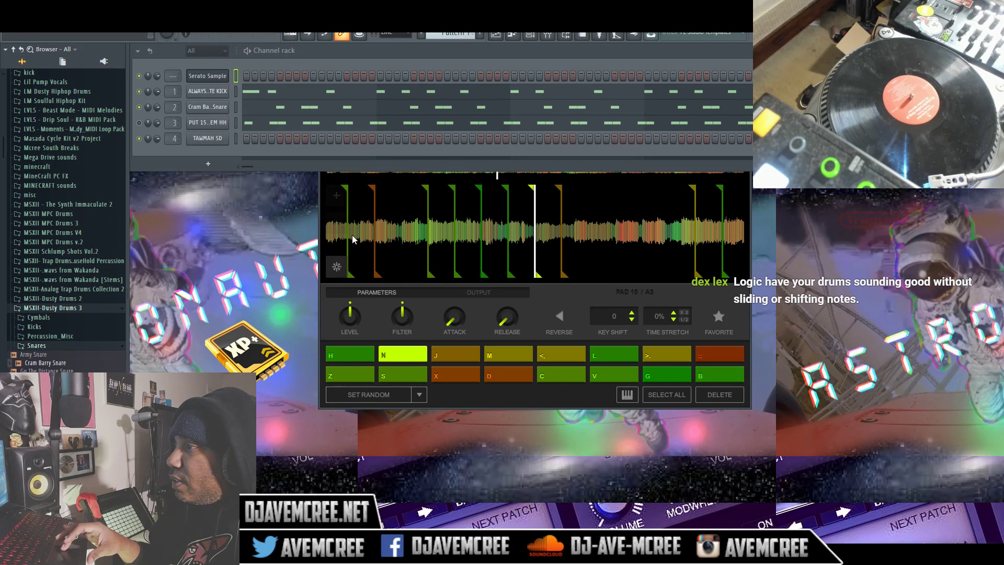
pyautogui.click(743, 306)
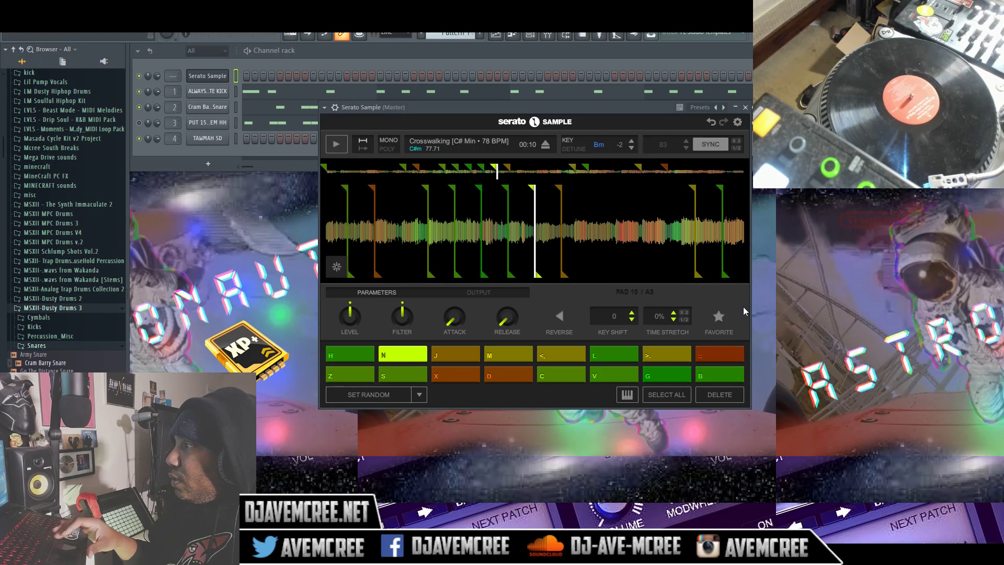
pyautogui.press('space')
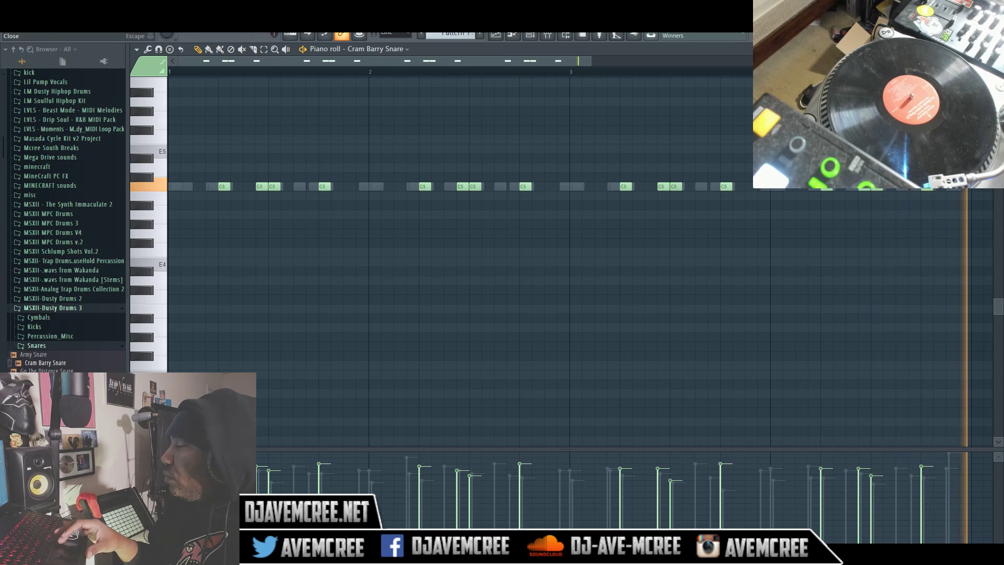
pyautogui.click(997, 49)
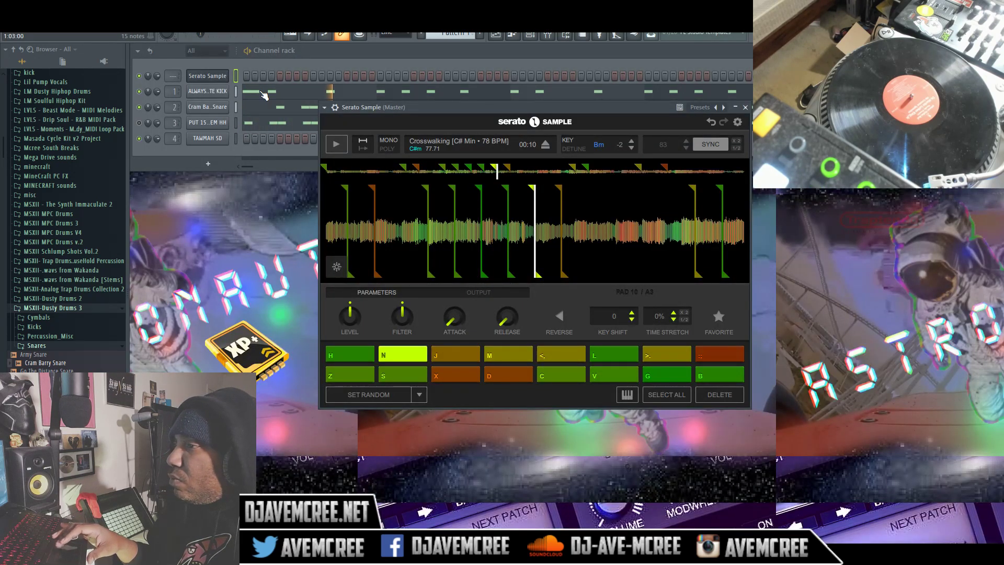
pyautogui.click(236, 95)
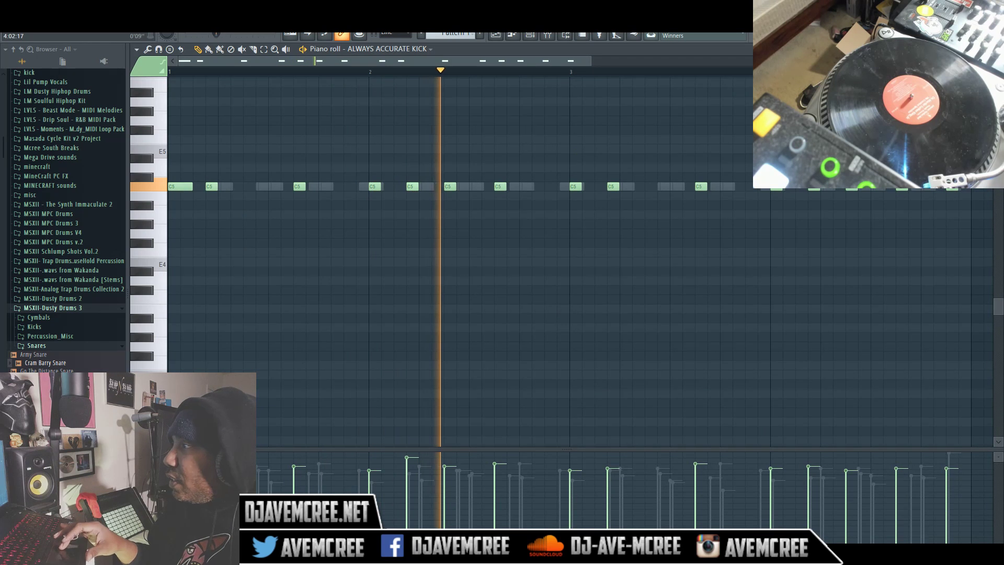
pyautogui.click(997, 48)
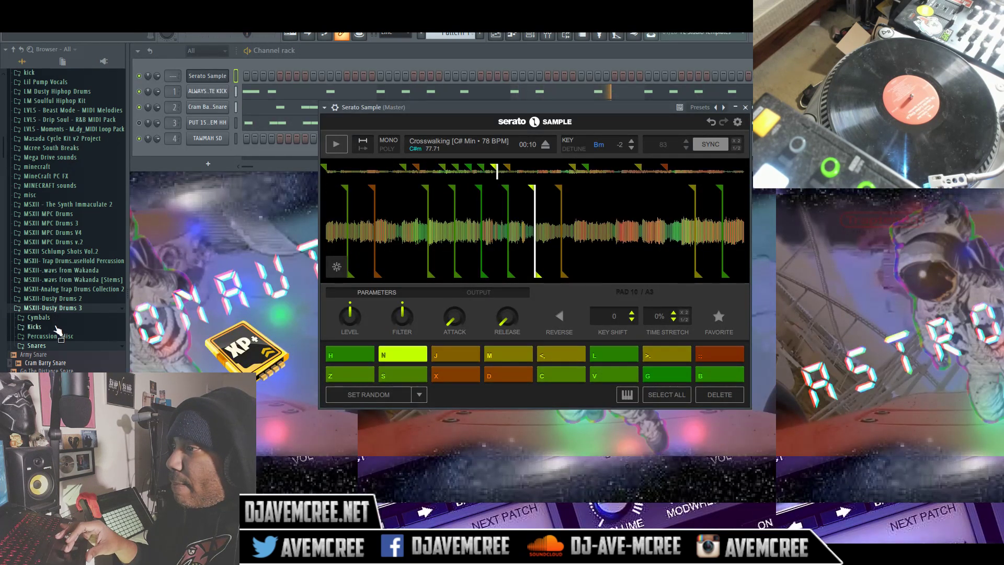
# Step: Replace the ALWAYS ACCURATE KICK sample with Breezy Kick from the Kicks folder of MSXII-Dusty Drums 3
pyautogui.click(51, 328)
pyautogui.moveTo(50, 335); pyautogui.dragTo(223, 94)
pyautogui.click(53, 351)
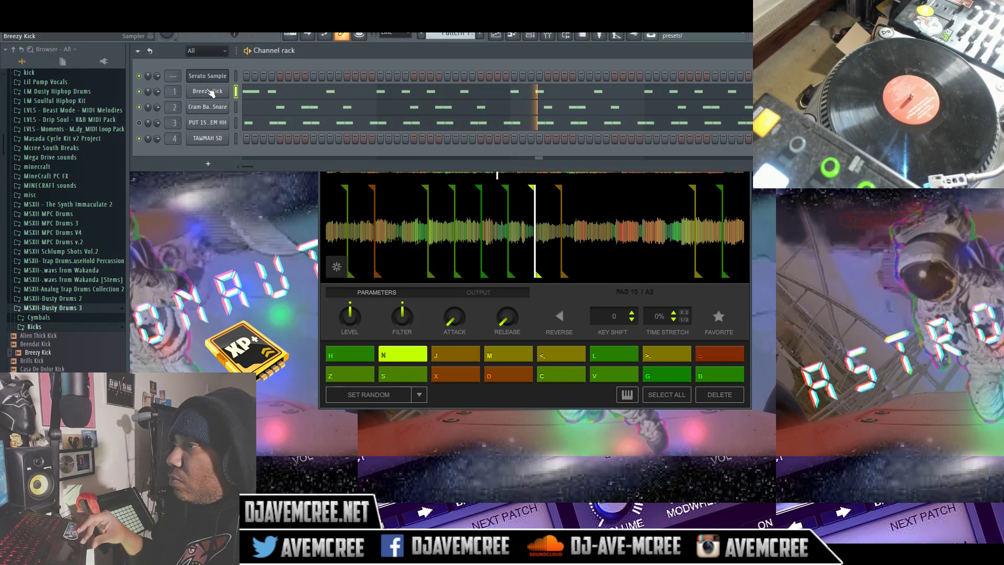
# Step: Set the Breezy Kick, Cram Barry Snare, PUT 15's ON EM HH and TAWMAH SD channels to Cut itself
pyautogui.rightClick(223, 91)
pyautogui.click(249, 159)
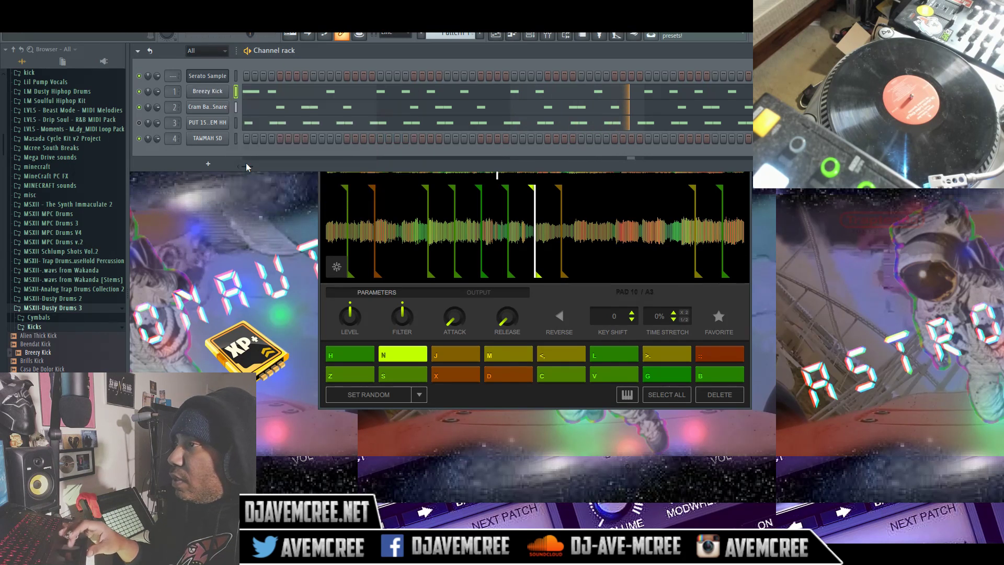
pyautogui.rightClick(197, 110)
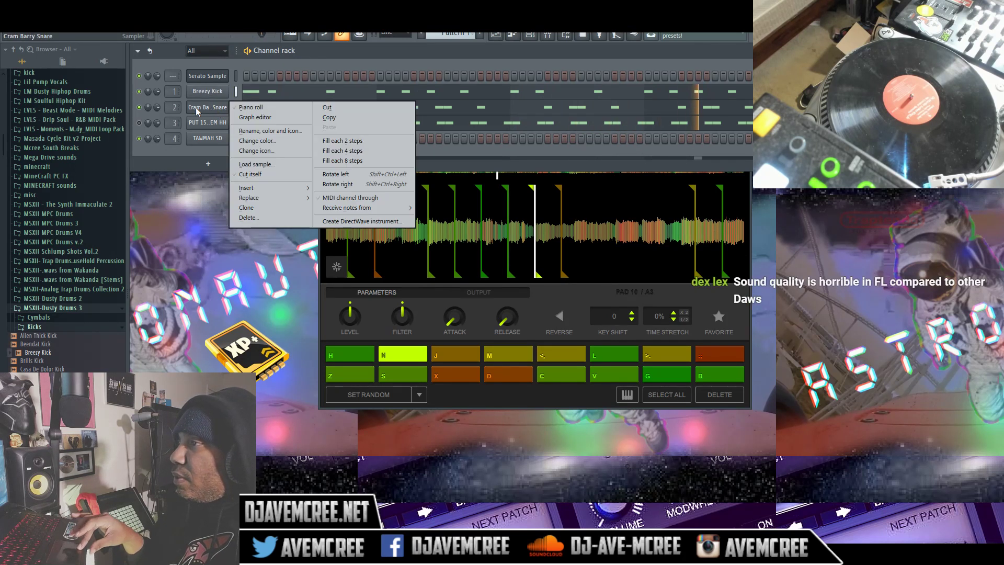
pyautogui.click(287, 173)
pyautogui.rightClick(210, 122)
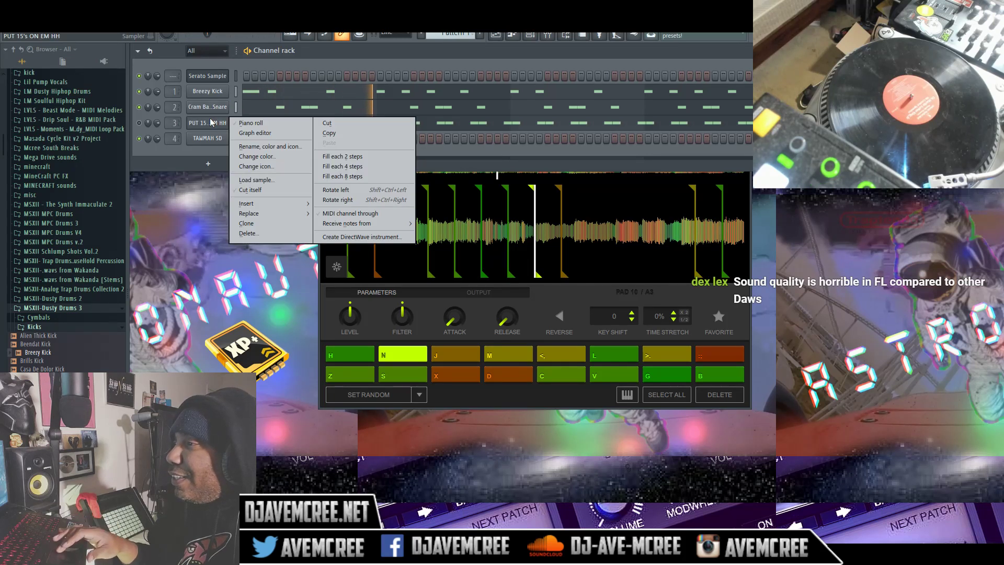
pyautogui.click(240, 187)
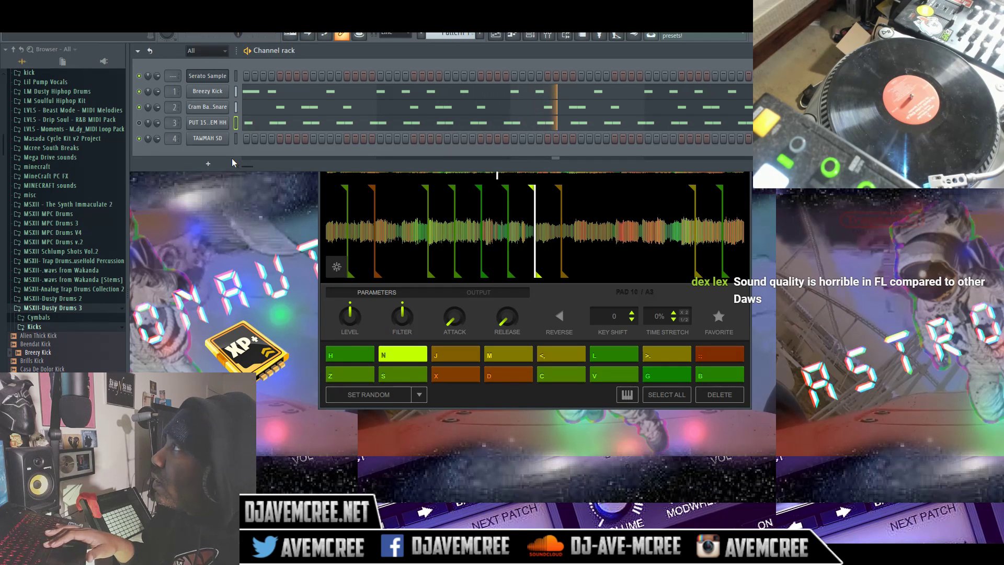
pyautogui.rightClick(207, 139)
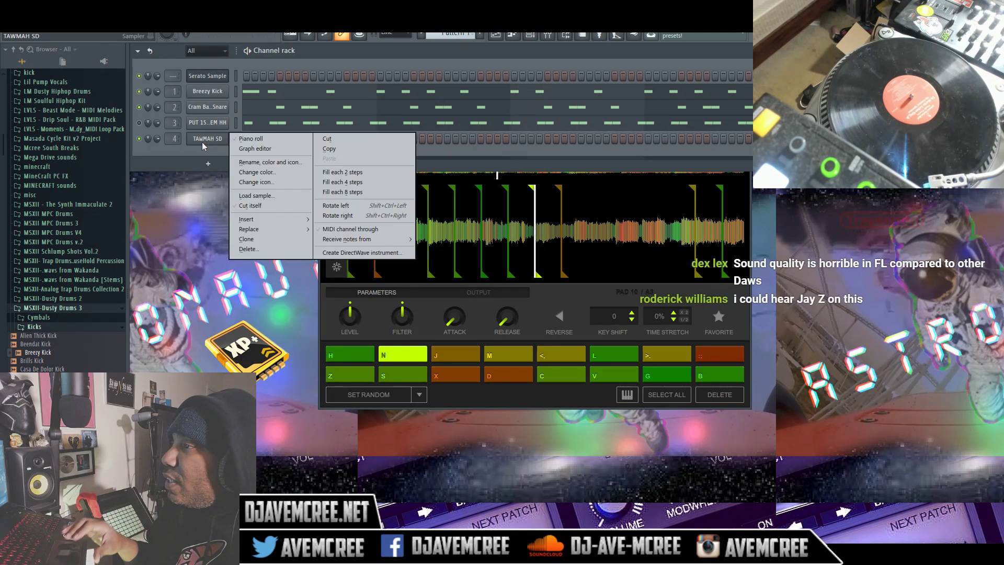
pyautogui.click(238, 205)
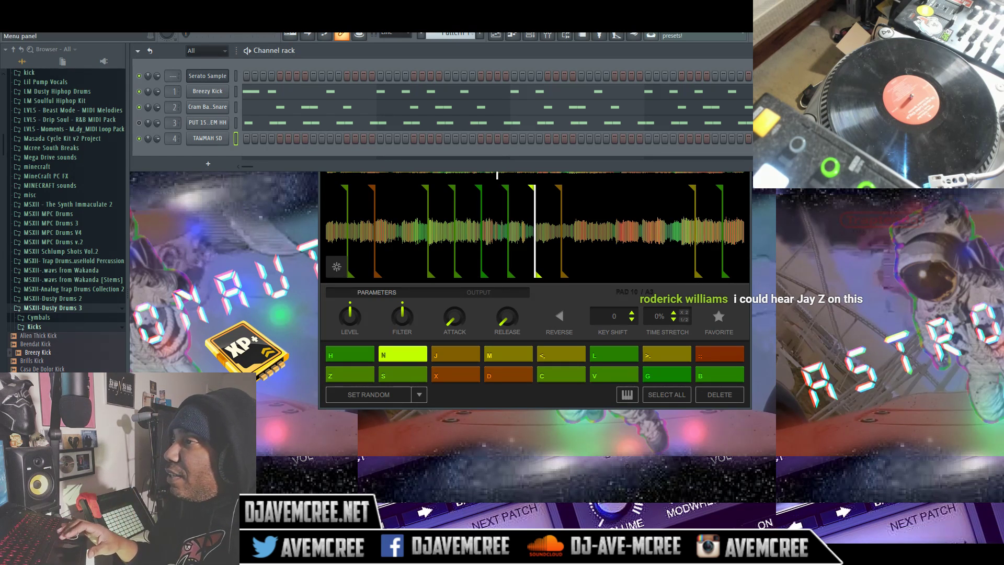
# Step: Set the mixer's resampling quality to 24-point sinc in the audio settings and close them
pyautogui.click(102, 32)
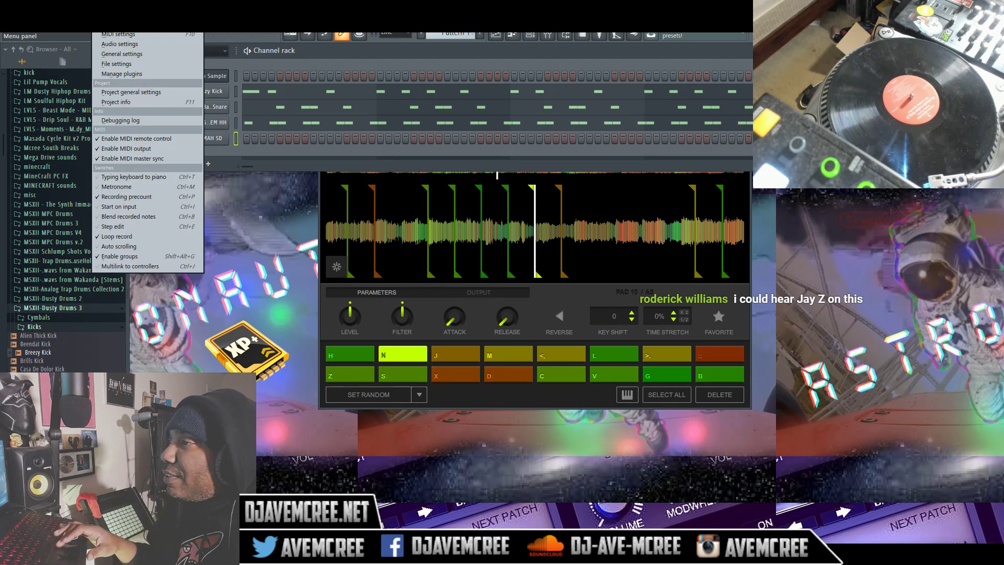
pyautogui.click(122, 45)
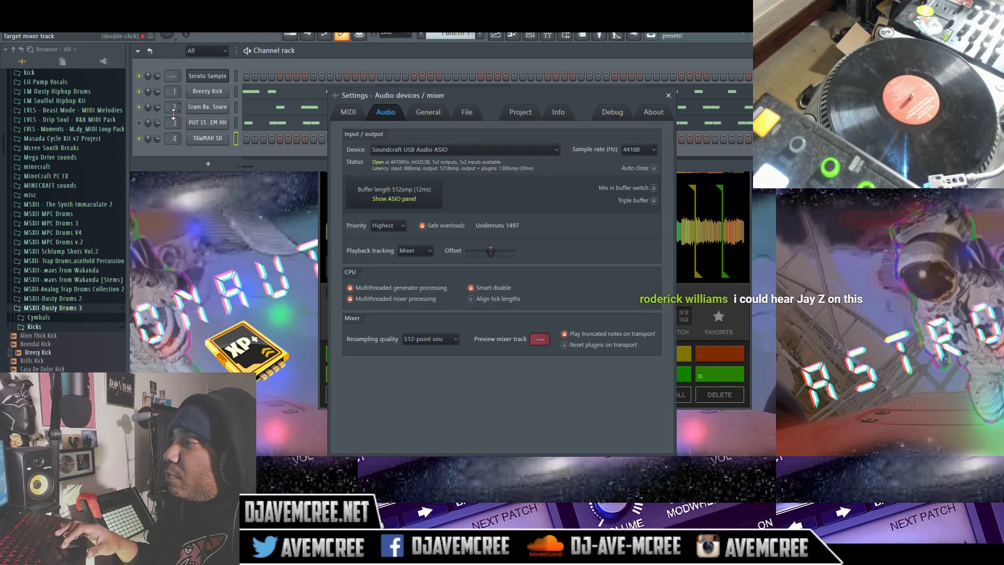
pyautogui.click(448, 341)
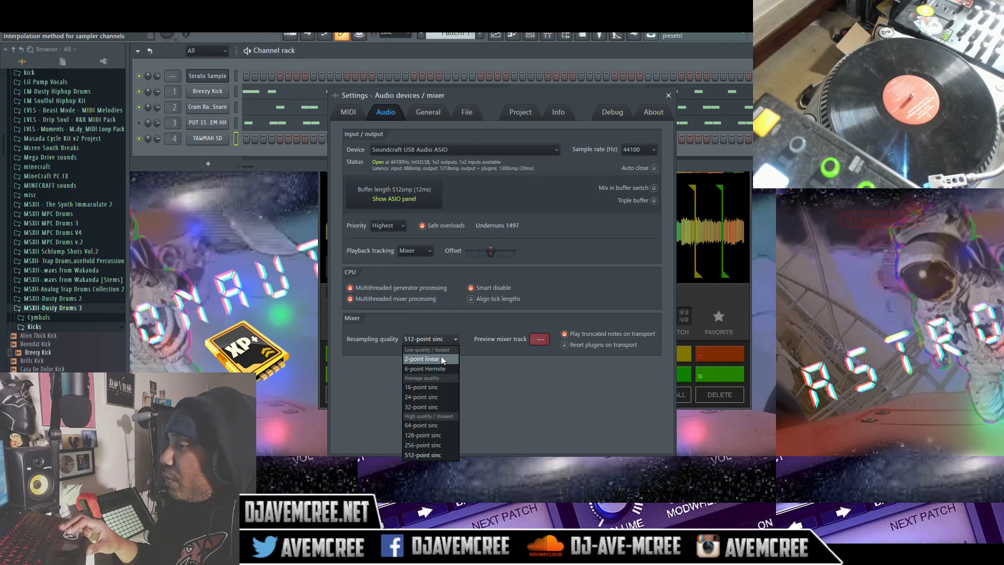
pyautogui.click(438, 397)
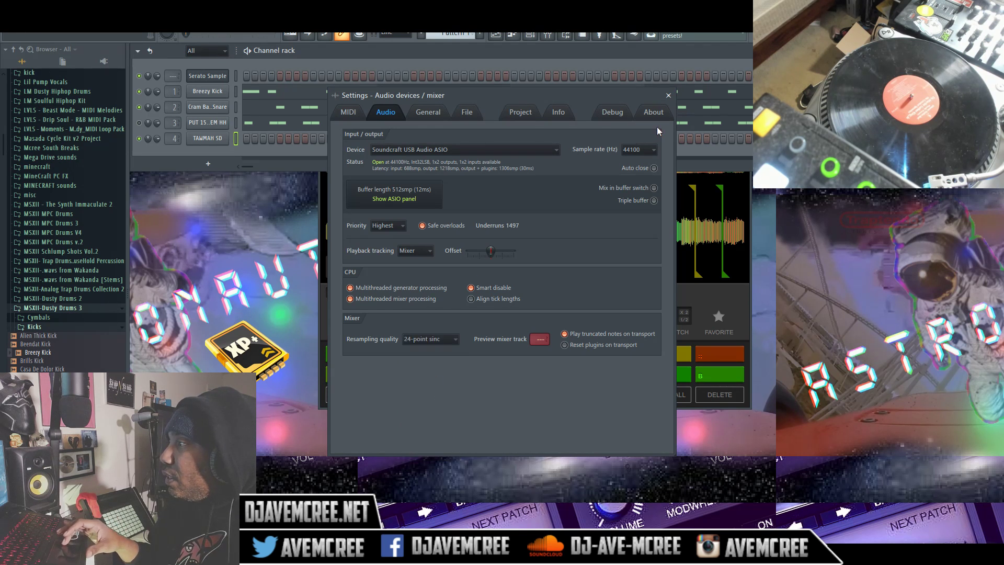
pyautogui.click(668, 95)
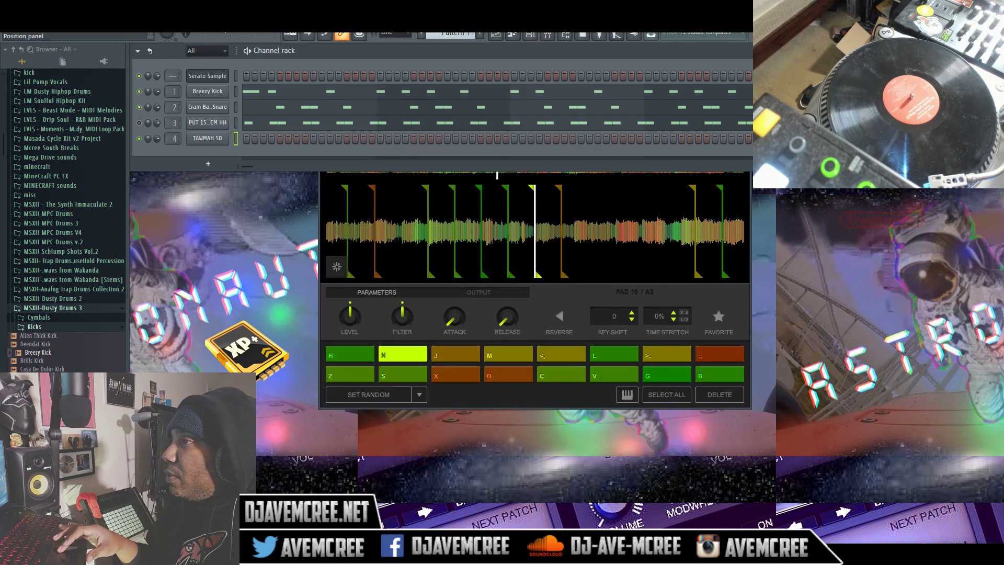
# Step: Audition kicks in the MSXII-Dusty Drums 3 Kicks folder and replace the Breezy Kick sample with Large Doc Kick
pyautogui.press('space')
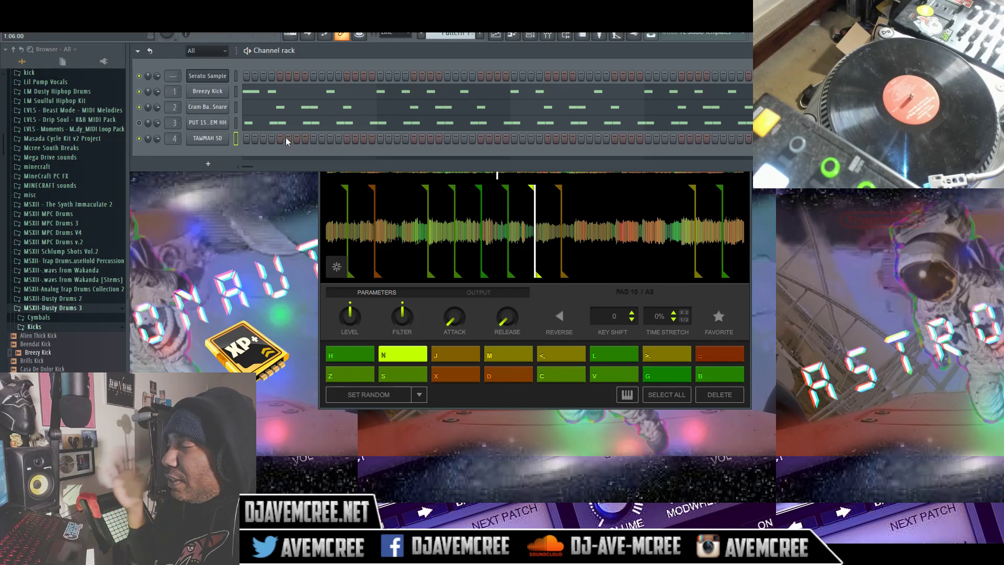
pyautogui.click(53, 361)
pyautogui.click(55, 367)
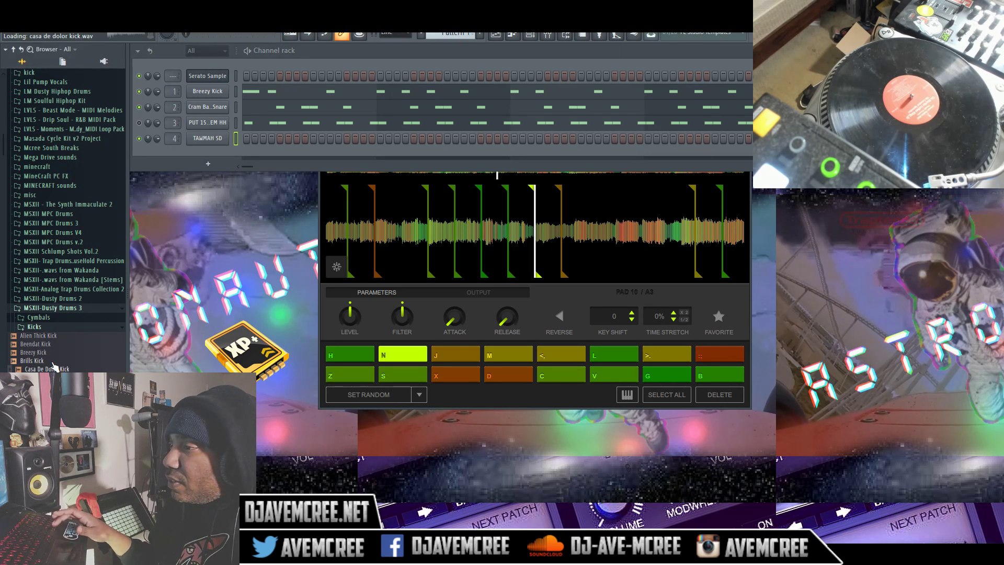
pyautogui.press('Down')
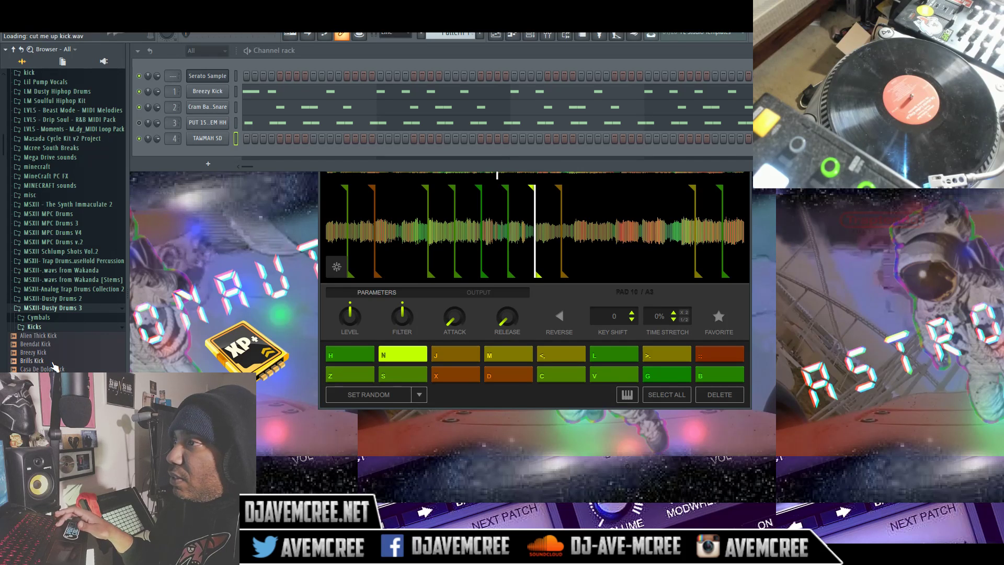
pyautogui.press('Down')
pyautogui.press('Down')
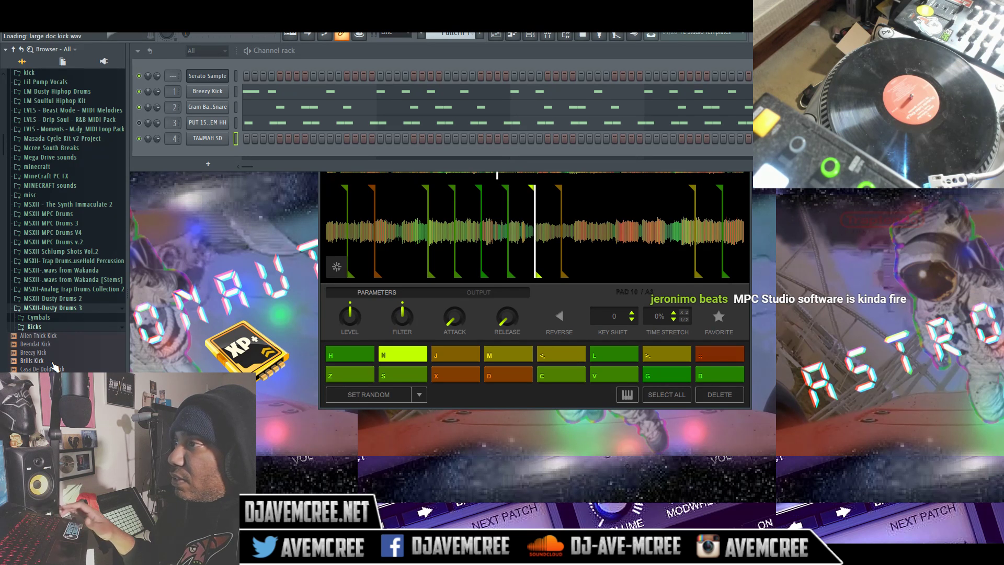
pyautogui.click(236, 91)
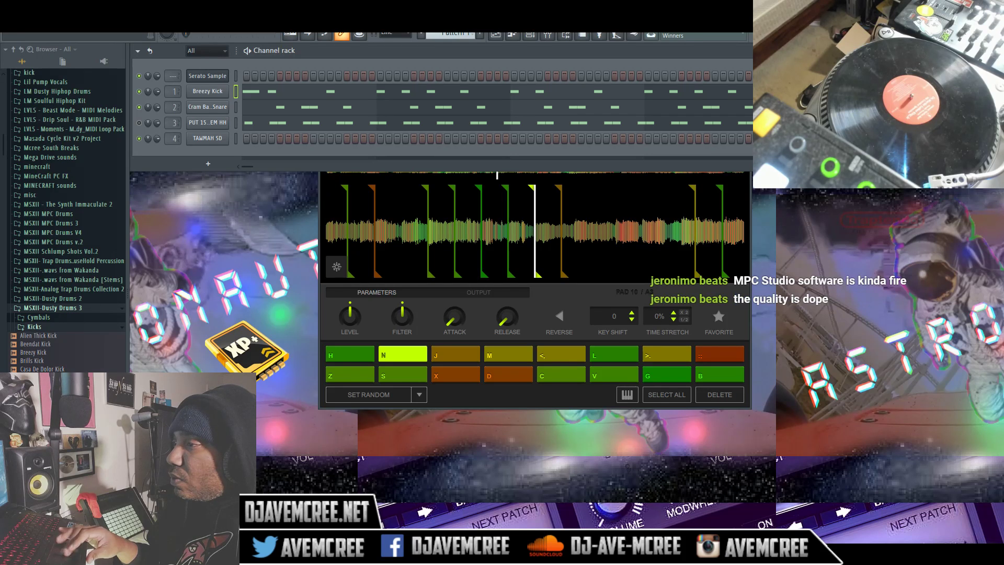
pyautogui.moveTo(218, 93); pyautogui.dragTo(221, 95)
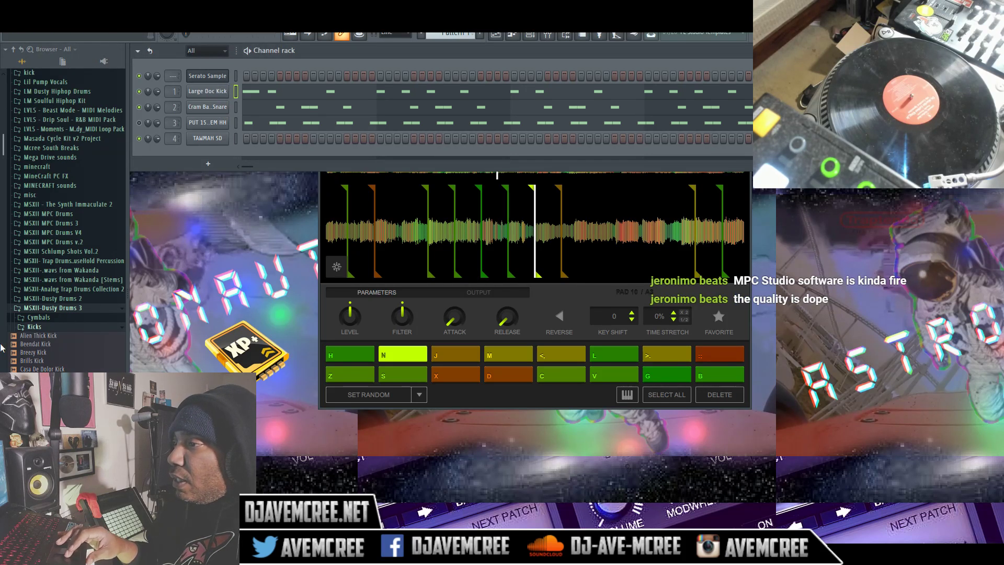
# Step: Audition the MSXII-Lofi Melodics 14 compositions and load Glitter [AMaj • 89 BPM] into Serato Sample
pyautogui.moveTo(2, 142); pyautogui.dragTo(2, 280)
pyautogui.click(53, 353)
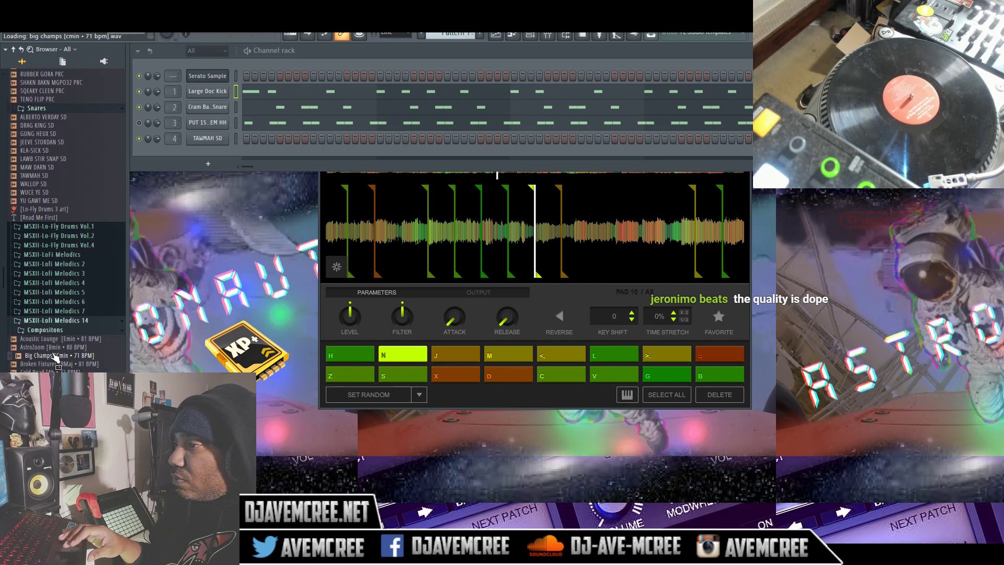
pyautogui.click(52, 380)
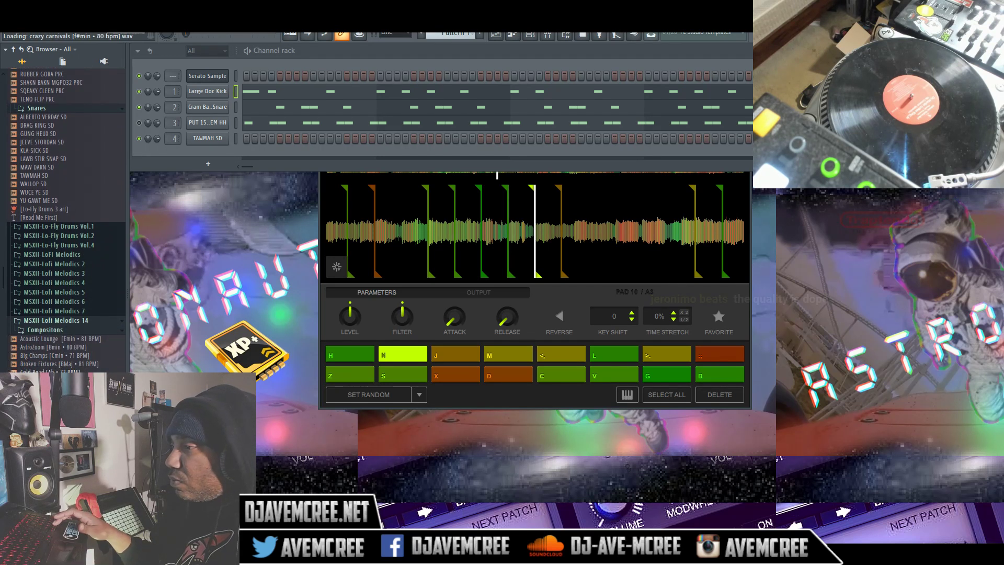
pyautogui.press('Down')
pyautogui.press('Down')
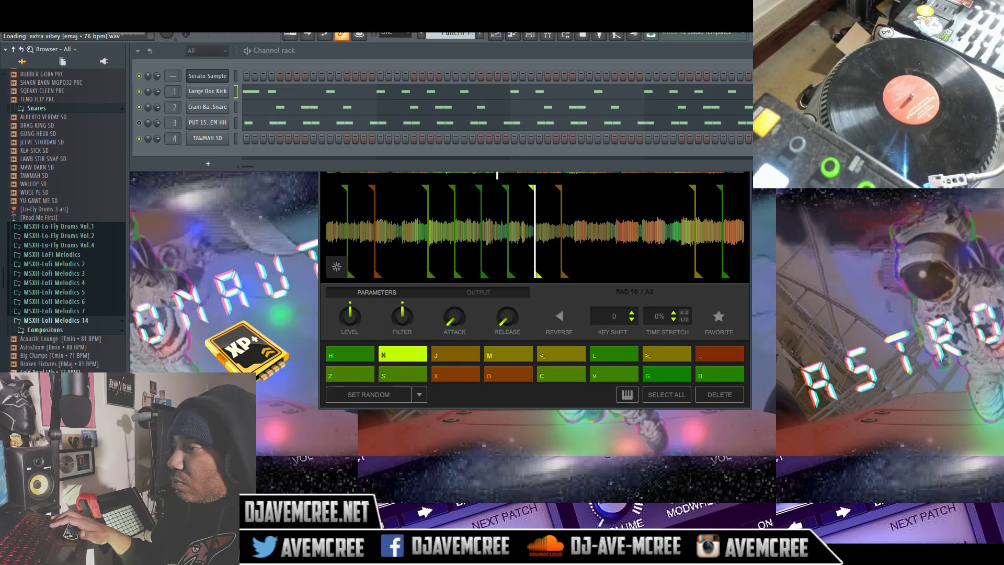
pyautogui.press('Down')
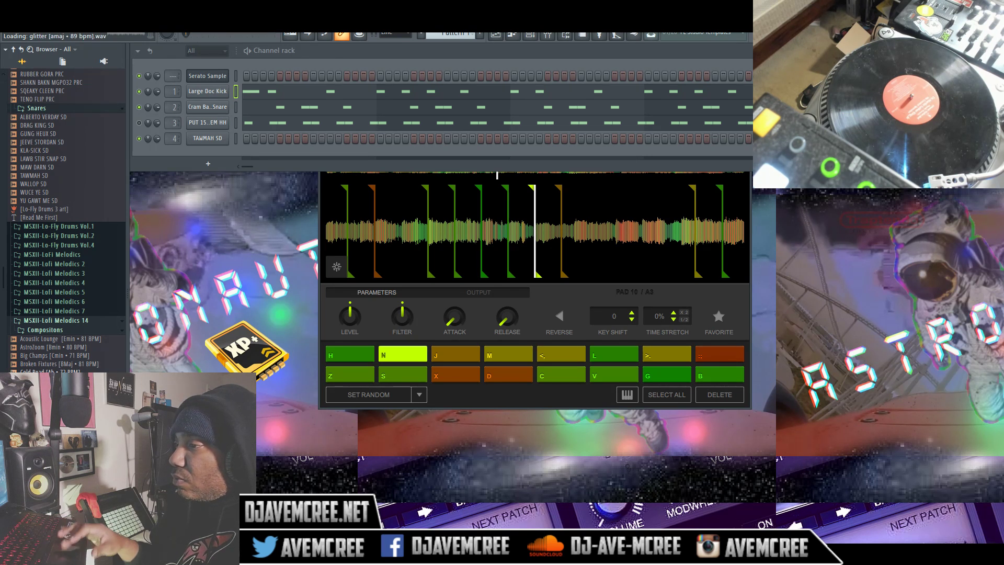
pyautogui.moveTo(519, 174); pyautogui.dragTo(521, 208)
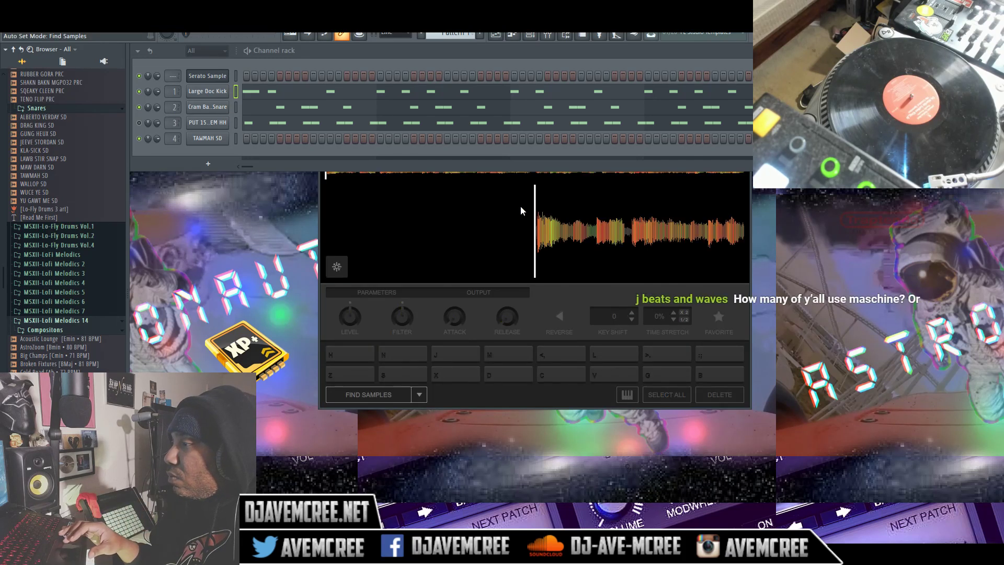
# Step: Switch Serato Sample's automatic chopping mode to Set Random and fill the pads with random Glitter chops
pyautogui.click(561, 295)
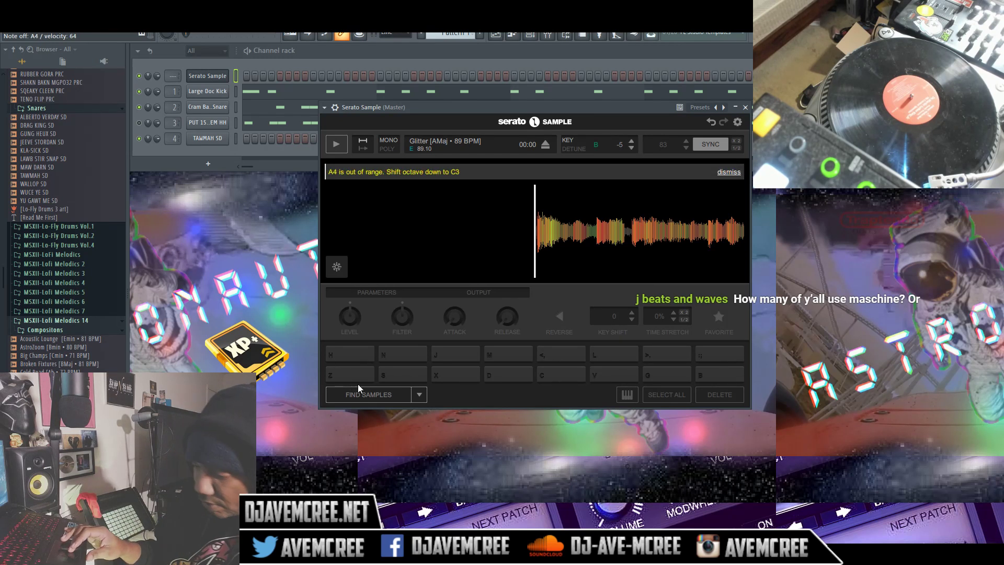
pyautogui.click(420, 394)
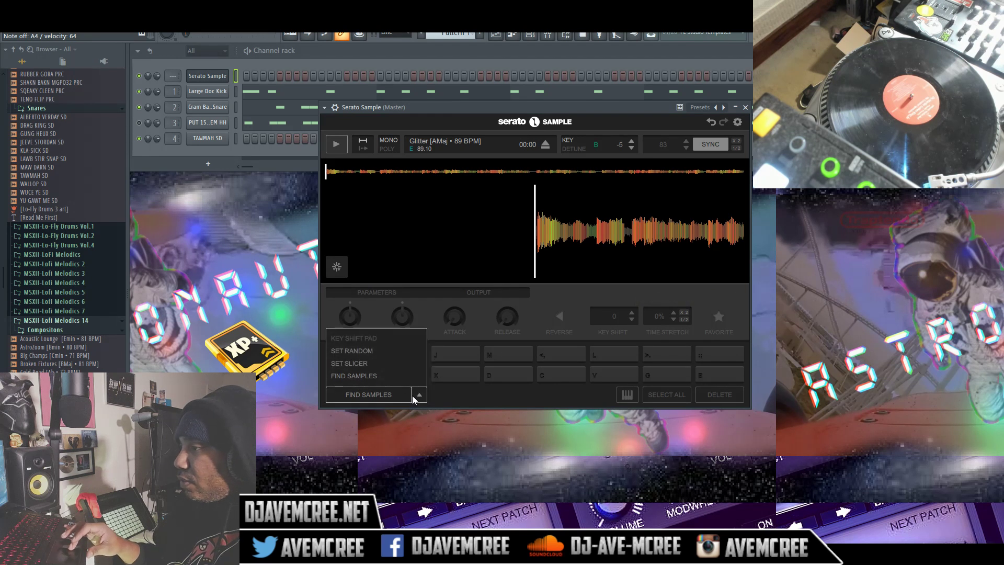
pyautogui.click(393, 351)
pyautogui.click(380, 395)
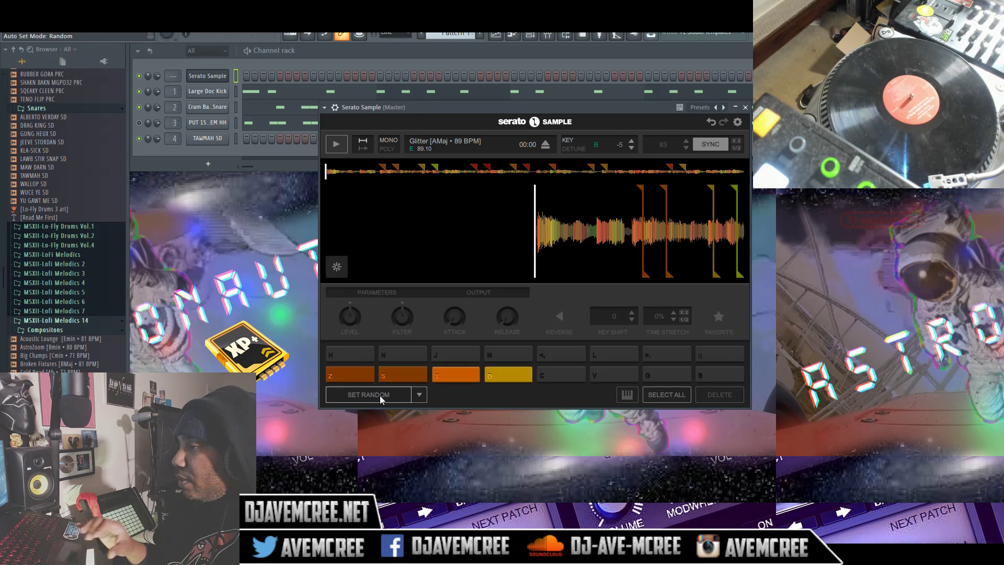
# Step: Audition the Glitter chops across both rows of Serato Sample pads
pyautogui.press('c')
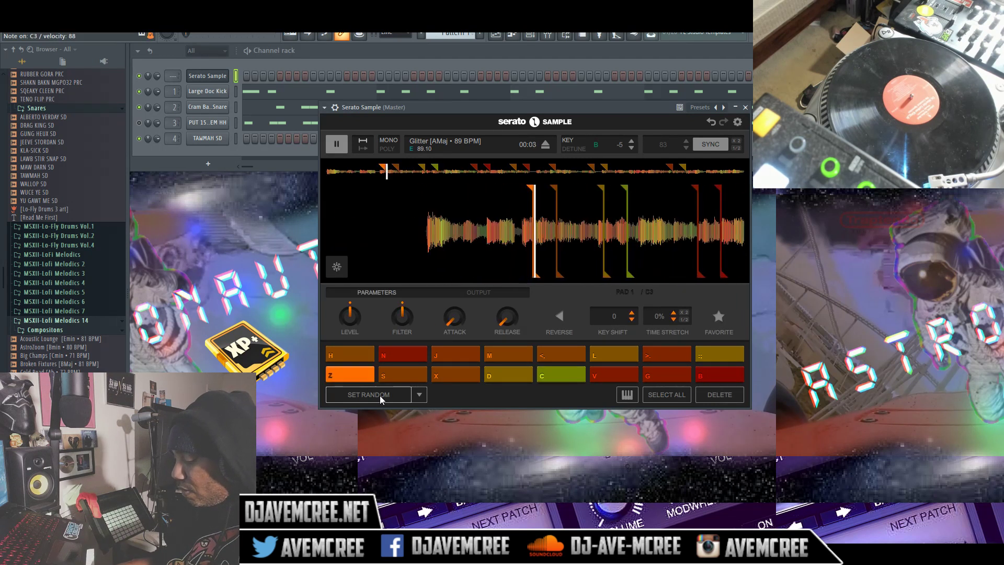
pyautogui.press('x')
pyautogui.press('s')
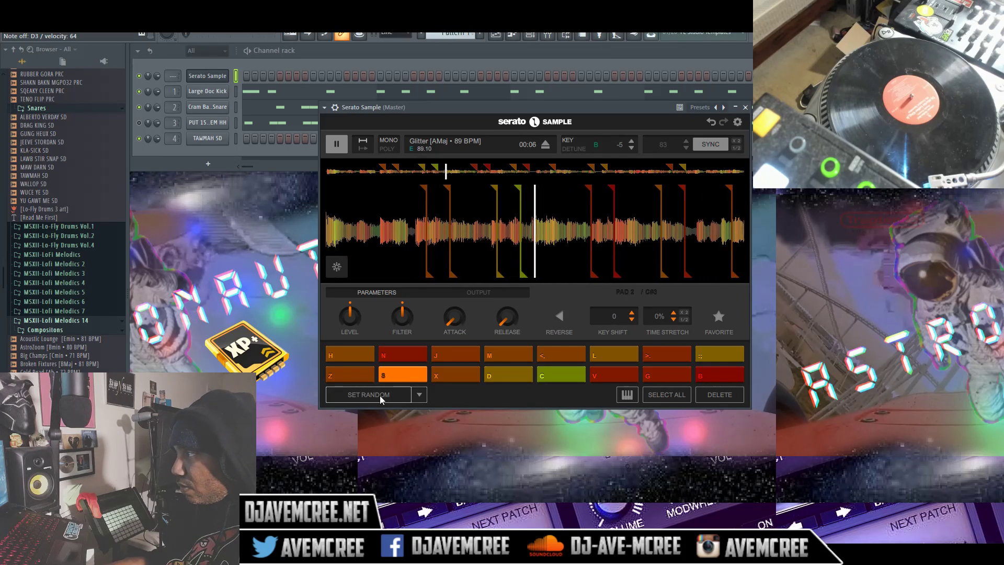
pyautogui.press('g')
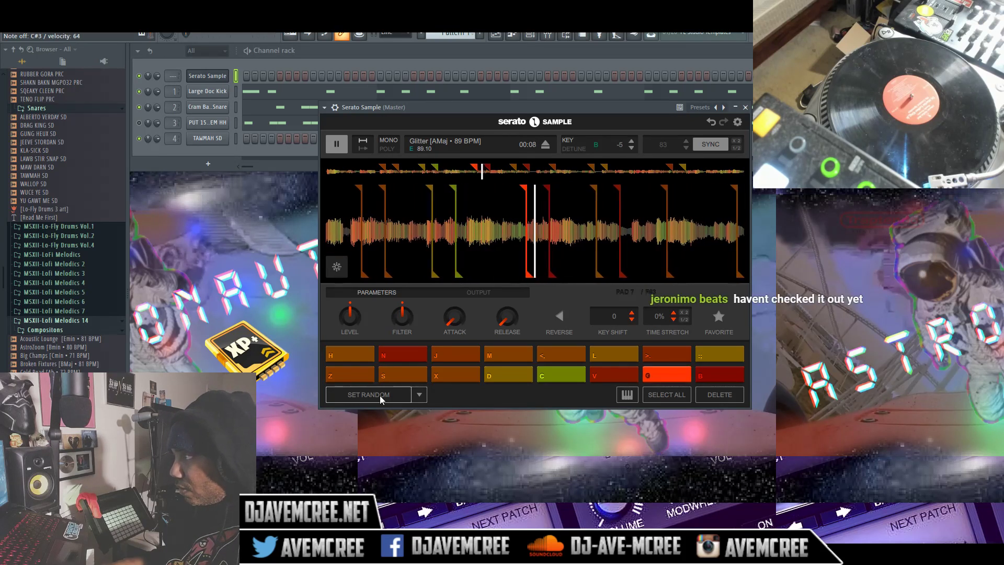
pyautogui.press('v')
pyautogui.press('b')
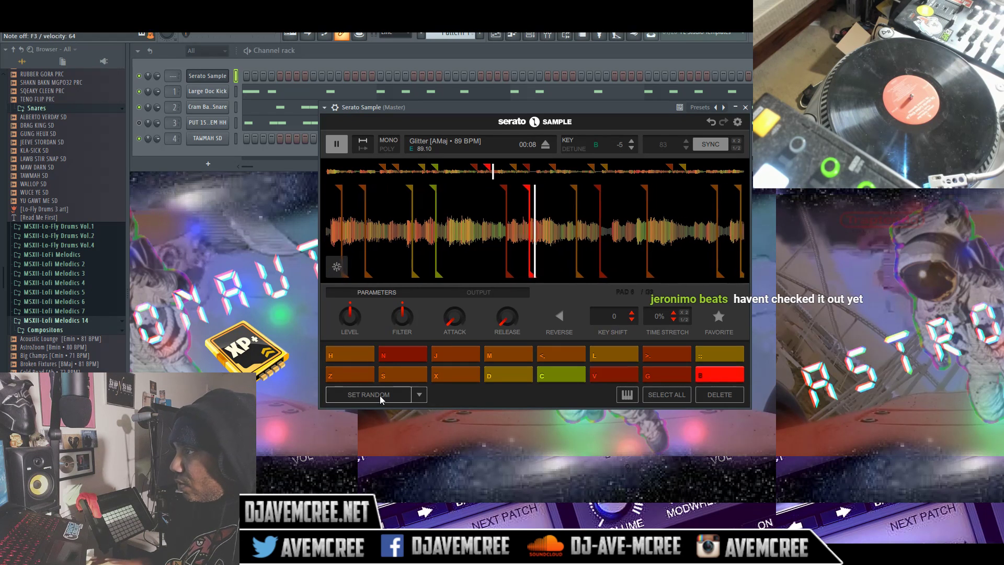
pyautogui.press('n')
pyautogui.press('j')
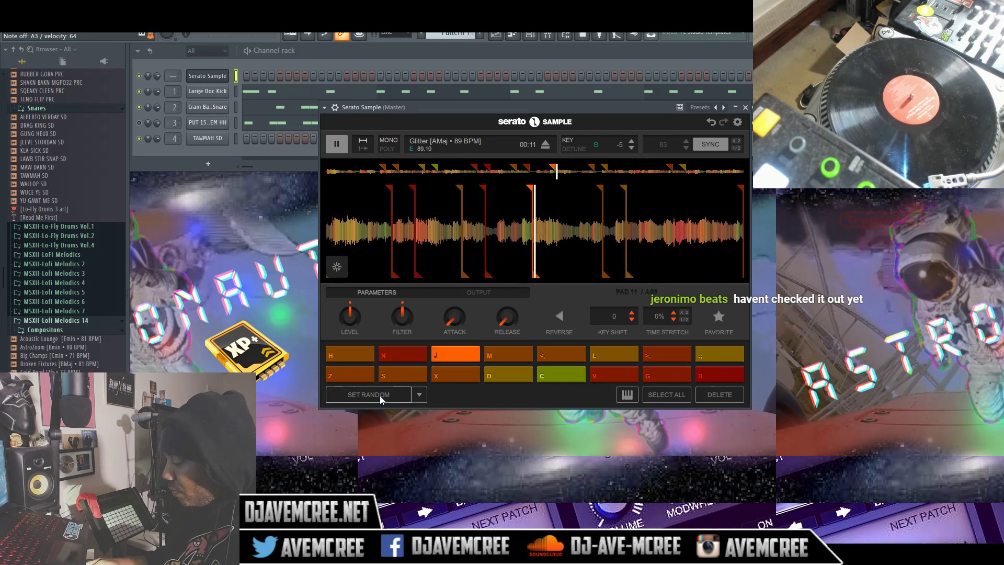
pyautogui.press('m')
pyautogui.press(',')
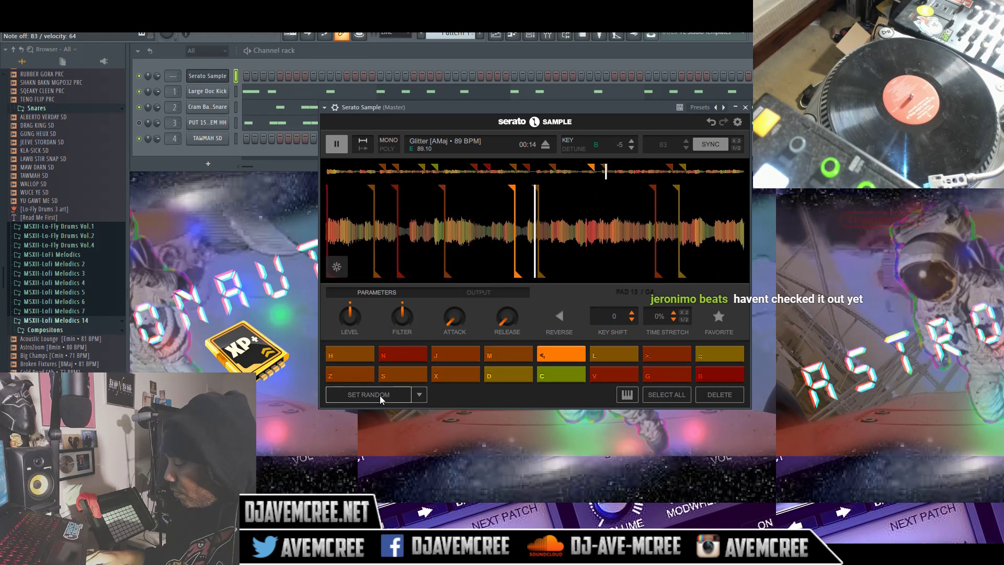
pyautogui.press('l')
pyautogui.press('.')
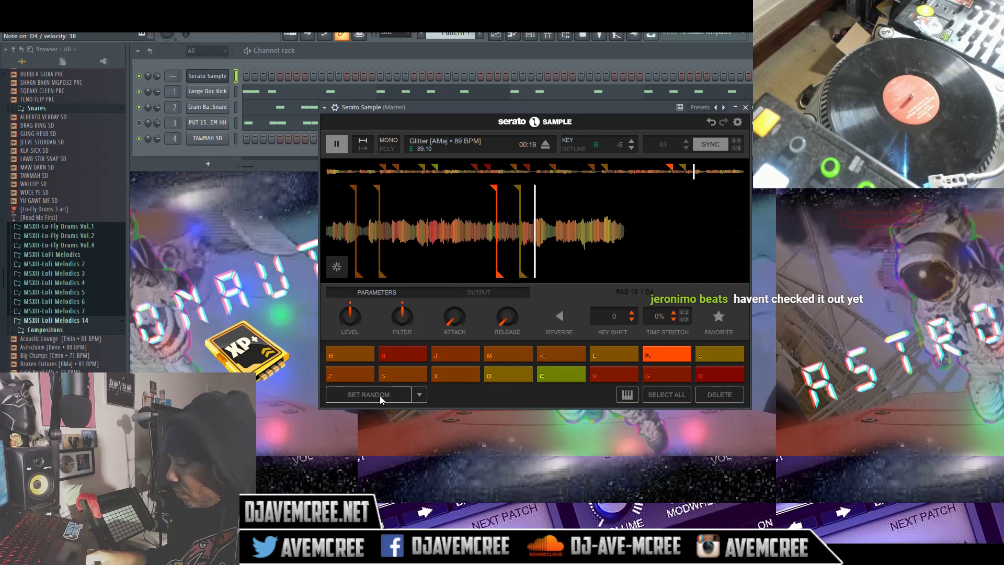
# Step: Rehearse alternating between the C3 and D4 Glitter chops
pyautogui.press('z')
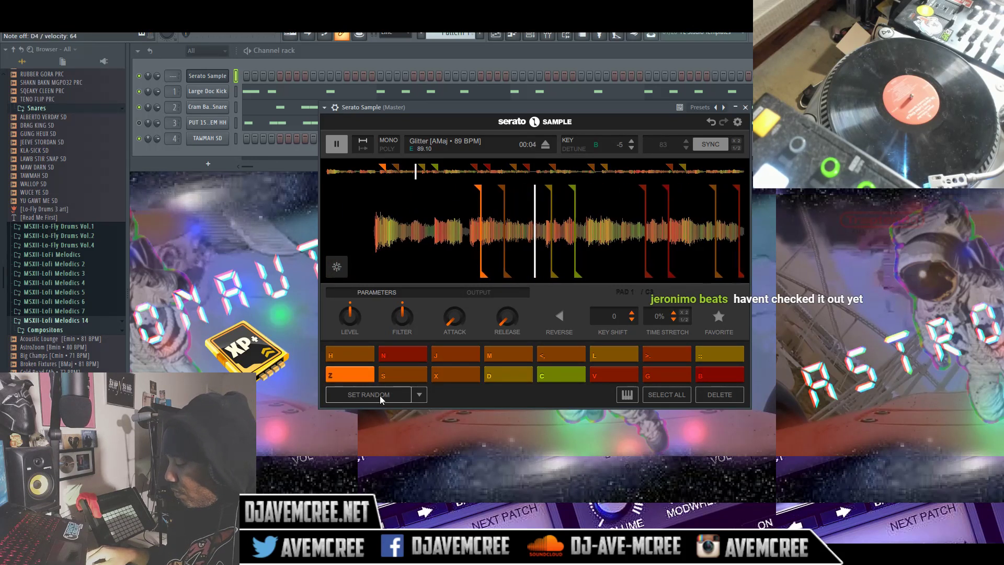
pyautogui.press('.')
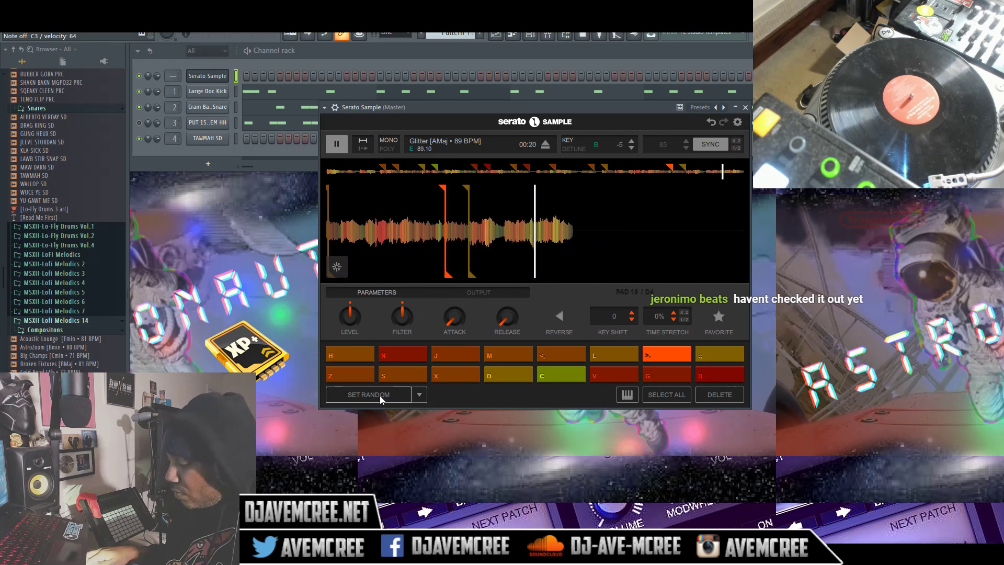
pyautogui.press('z')
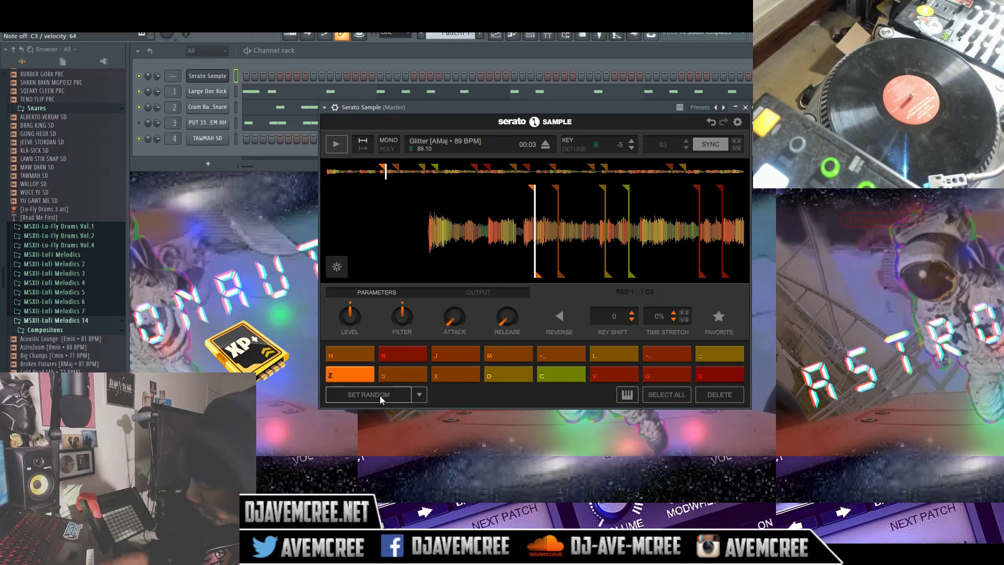
pyautogui.press('.')
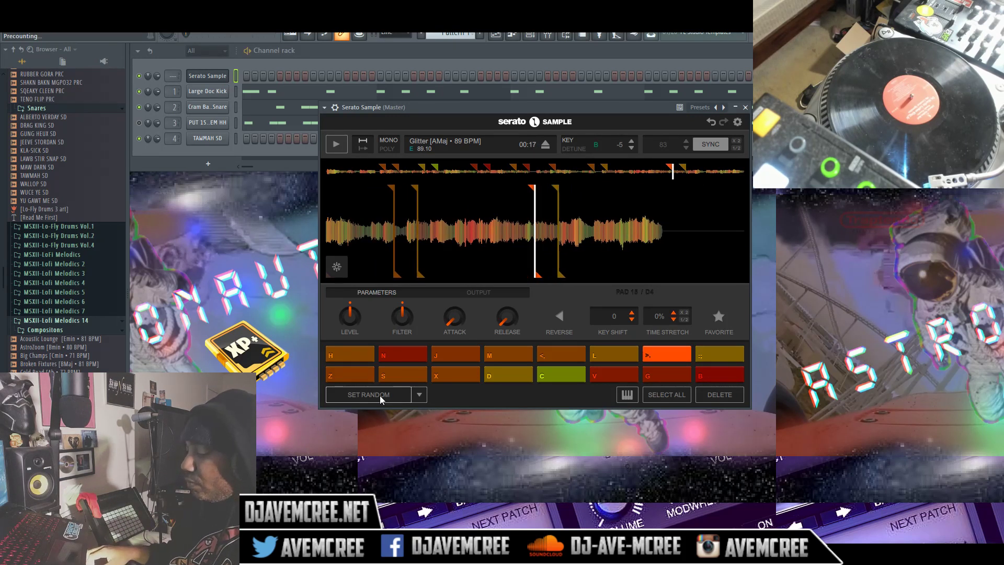
# Step: Record a four-bar Serato Sample part alternating the C3 and D4 chops each bar, and review it in the piano roll
pyautogui.press('z')
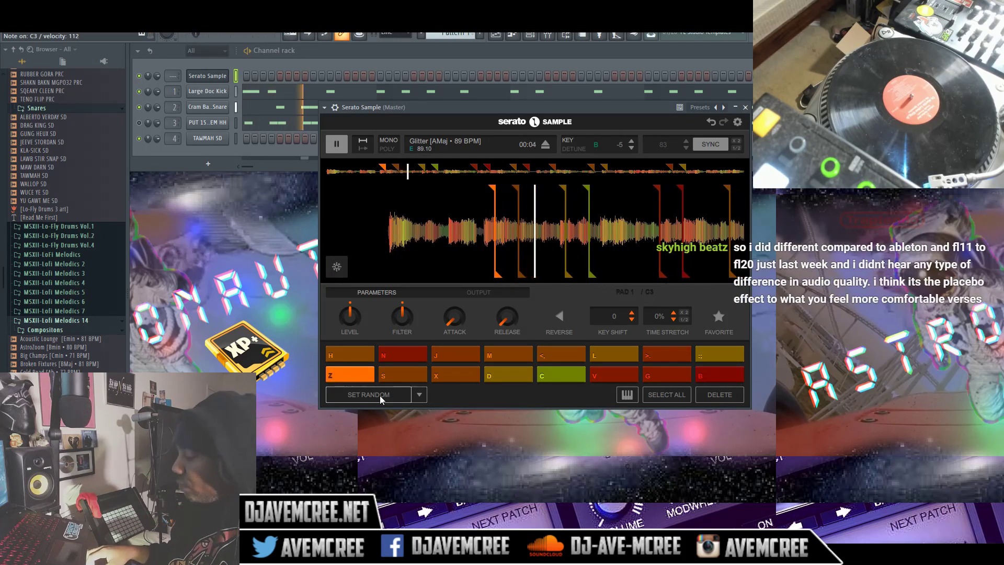
pyautogui.press('.')
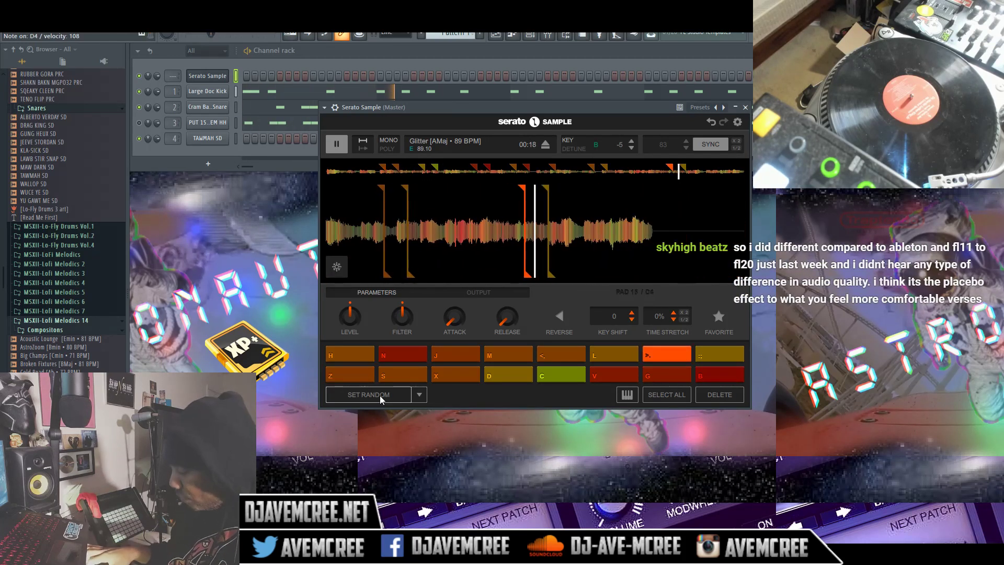
pyautogui.press('z')
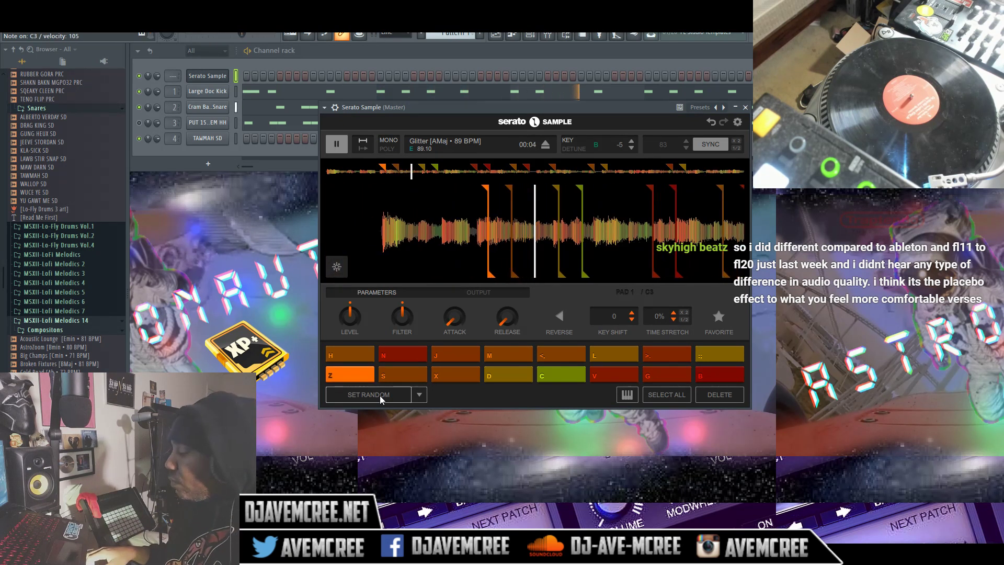
pyautogui.press('.')
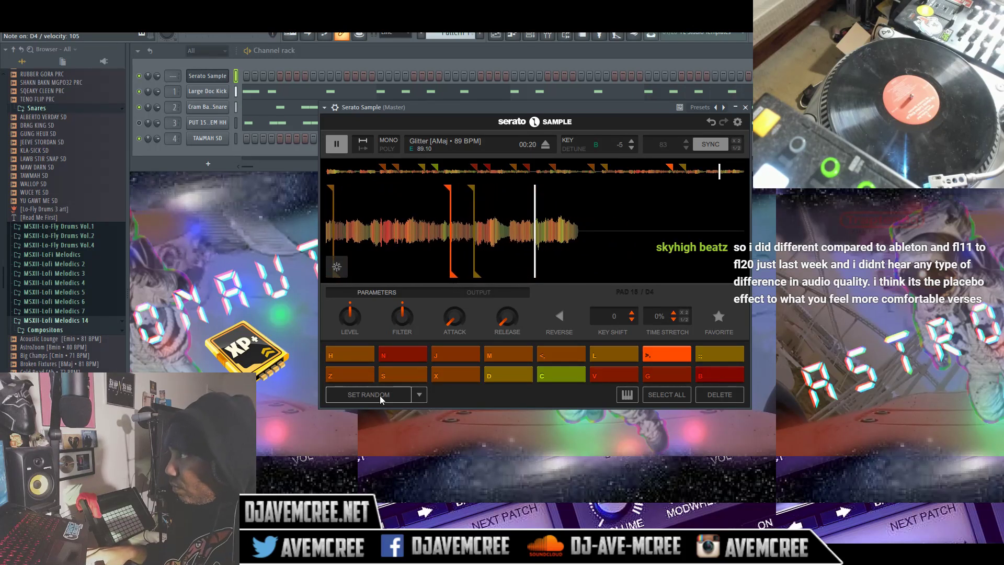
pyautogui.press('z')
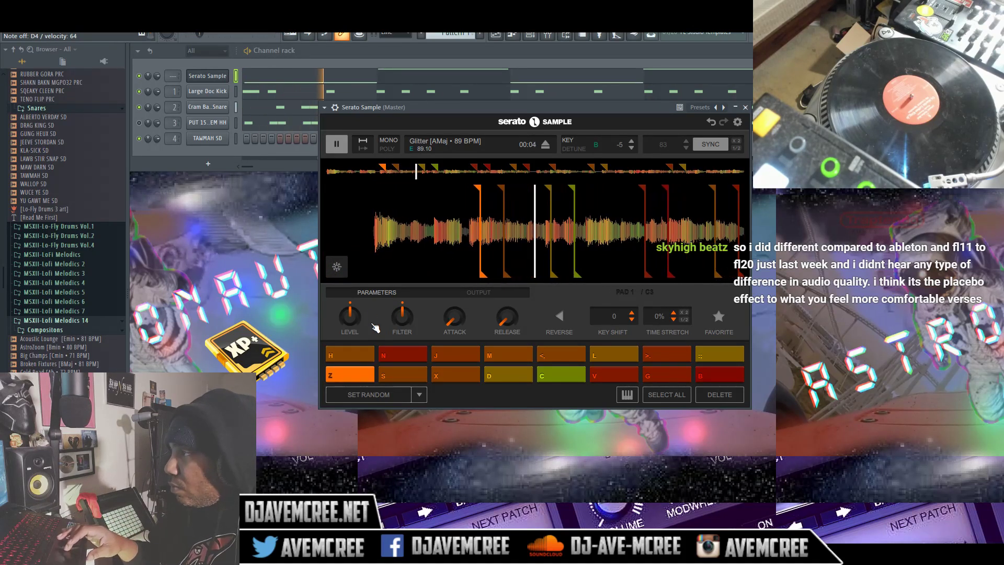
pyautogui.press('.')
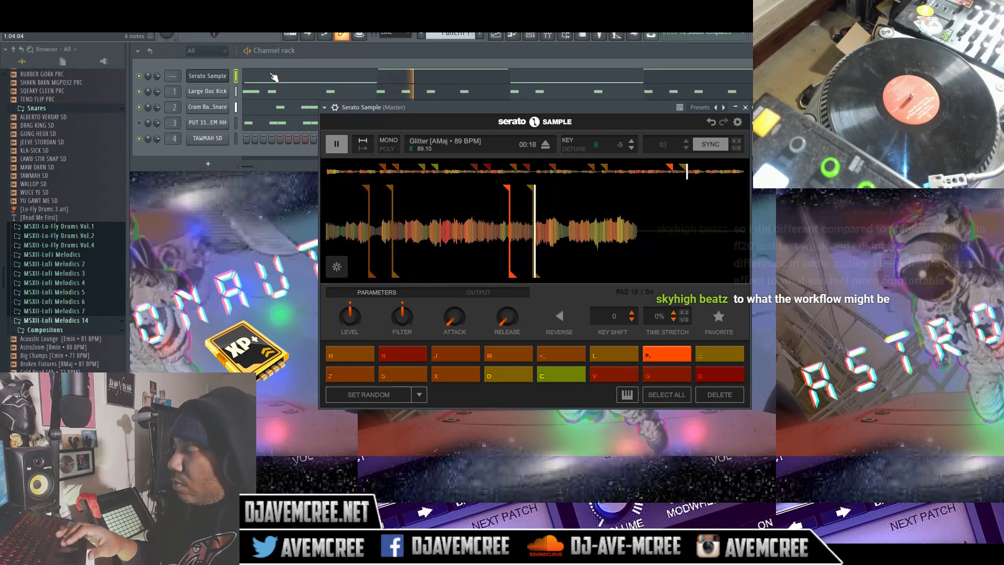
pyautogui.click(272, 77)
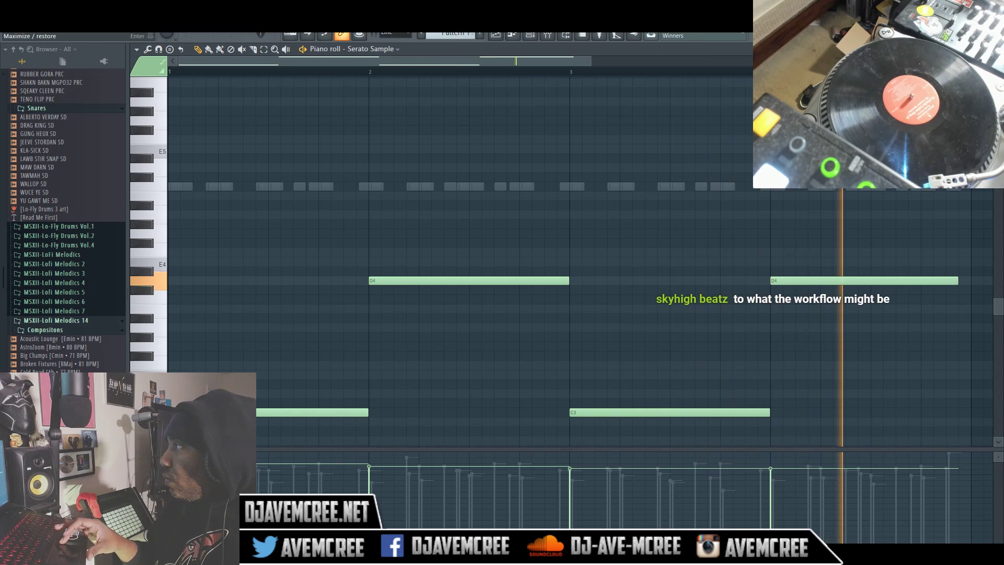
pyautogui.press('F7')
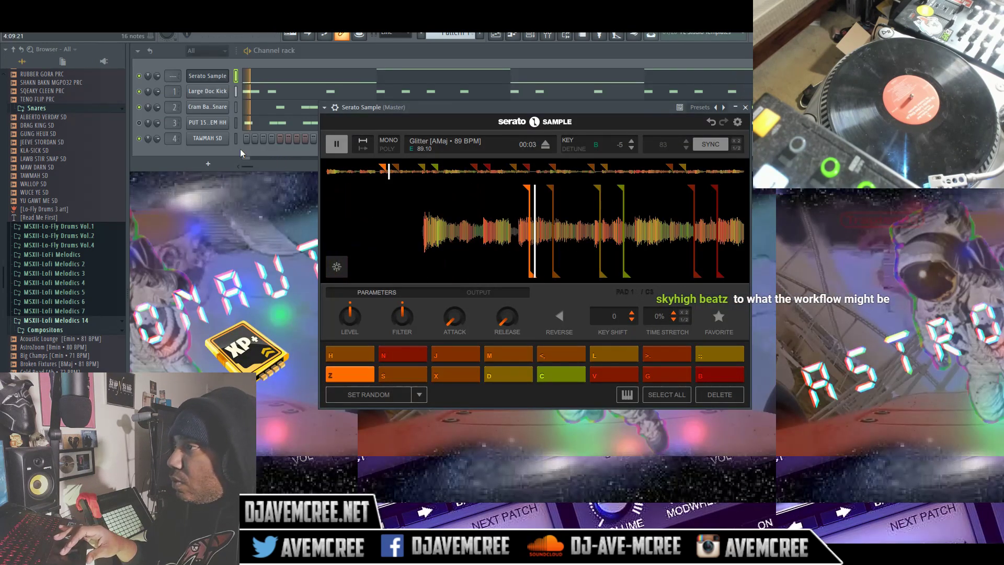
# Step: Select the Large Doc Kick channel and locate the kick samples in MSXII-Dusty Drums 3
pyautogui.click(232, 144)
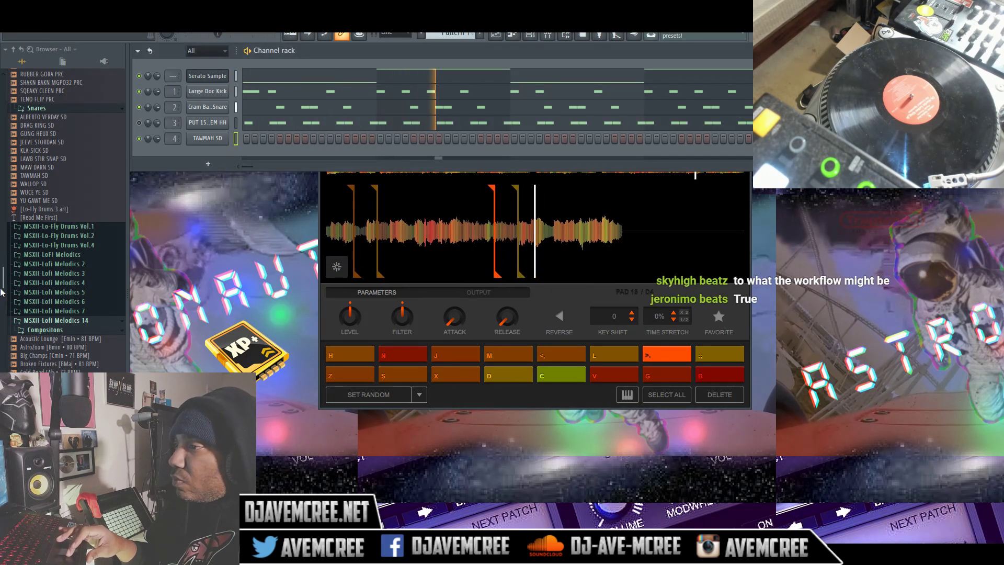
pyautogui.moveTo(1, 302); pyautogui.dragTo(1, 195)
pyautogui.click(236, 91)
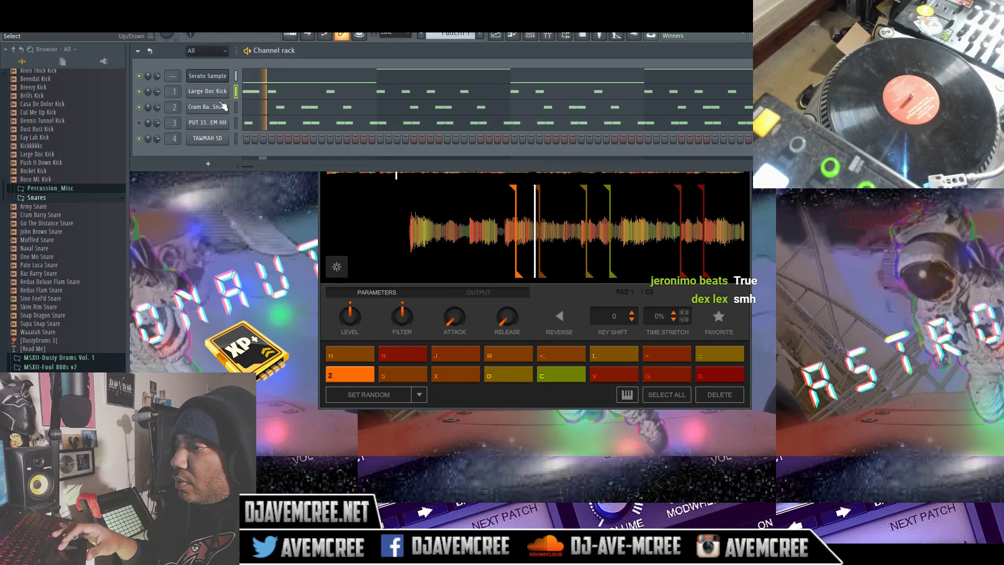
pyautogui.moveTo(1, 204); pyautogui.dragTo(1, 178)
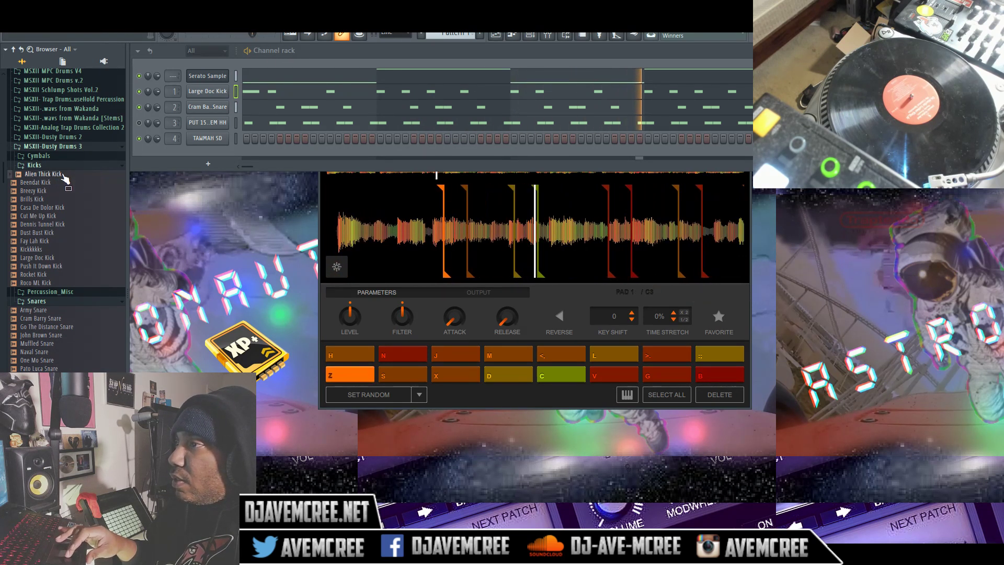
# Step: Try Alien Thick Kick, Beendat Kick, Breezy Kick and Brills Kick in turn on the kick channel against the playing beat
pyautogui.rightClick(62, 176)
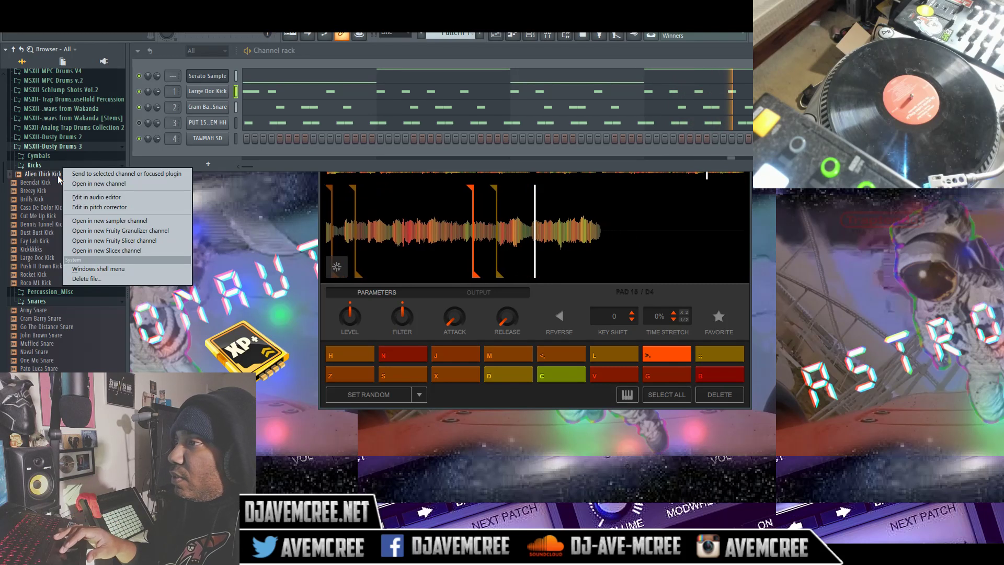
pyautogui.click(67, 174)
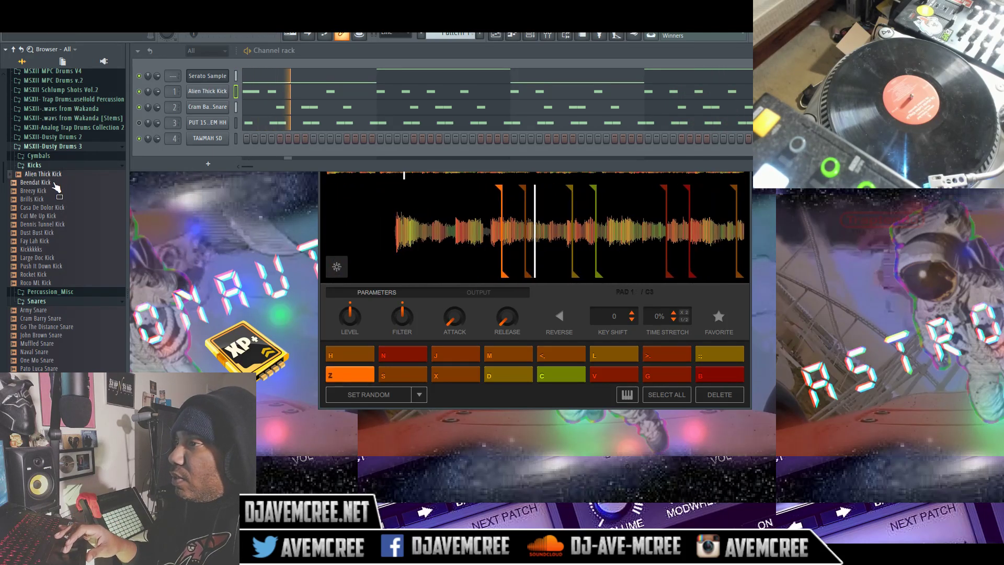
pyautogui.rightClick(55, 183)
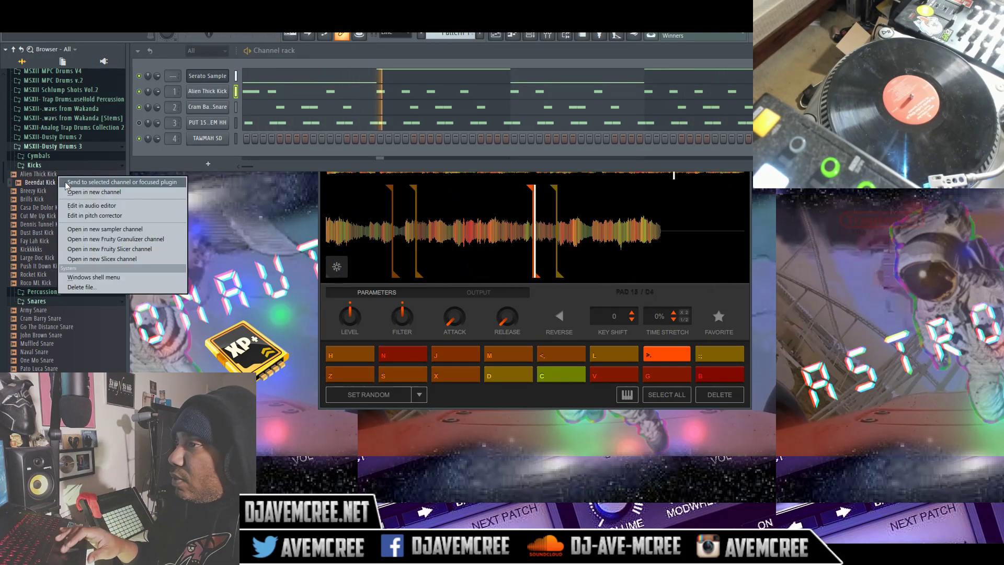
pyautogui.click(64, 183)
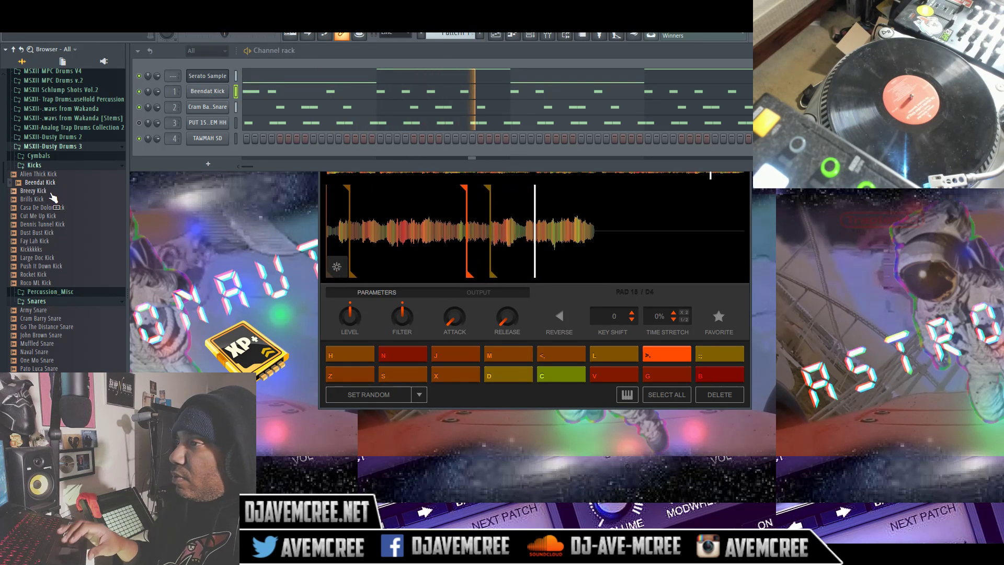
pyautogui.rightClick(51, 193)
pyautogui.click(65, 196)
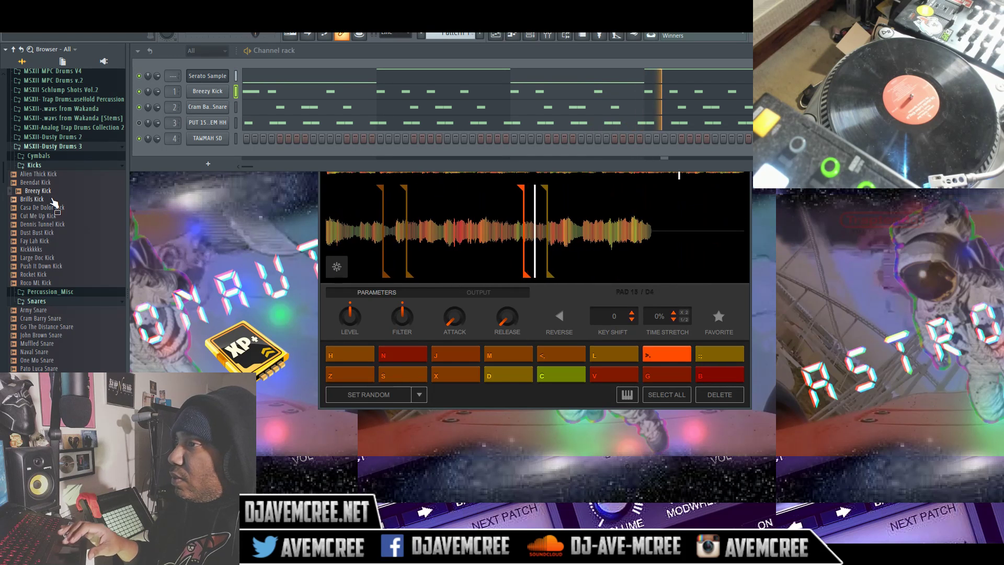
pyautogui.rightClick(55, 199)
pyautogui.click(62, 202)
pyautogui.moveTo(62, 200); pyautogui.dragTo(64, 208)
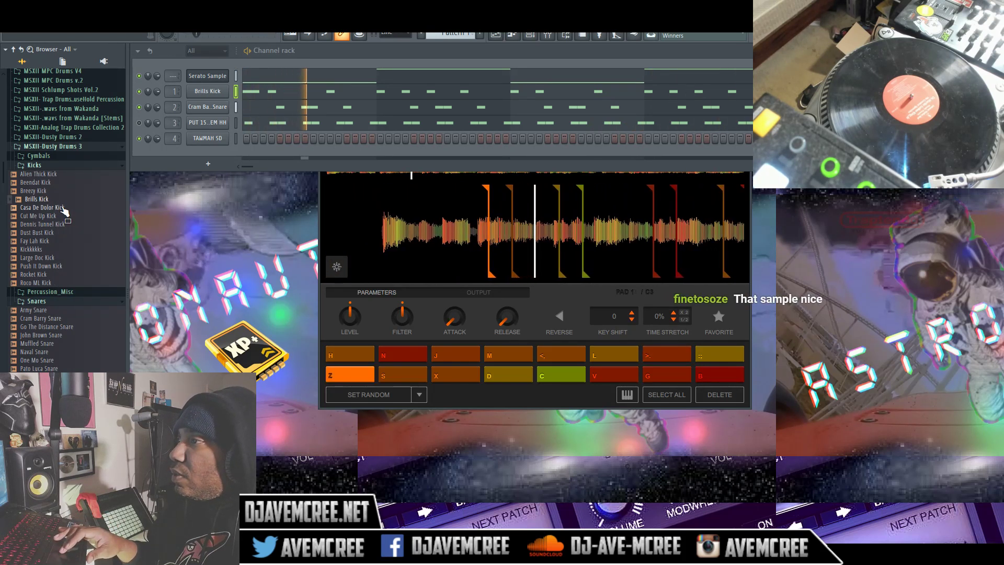
# Step: Try Casa De Dolor Kick on the kick channel with its root note set to D#5
pyautogui.click(64, 208)
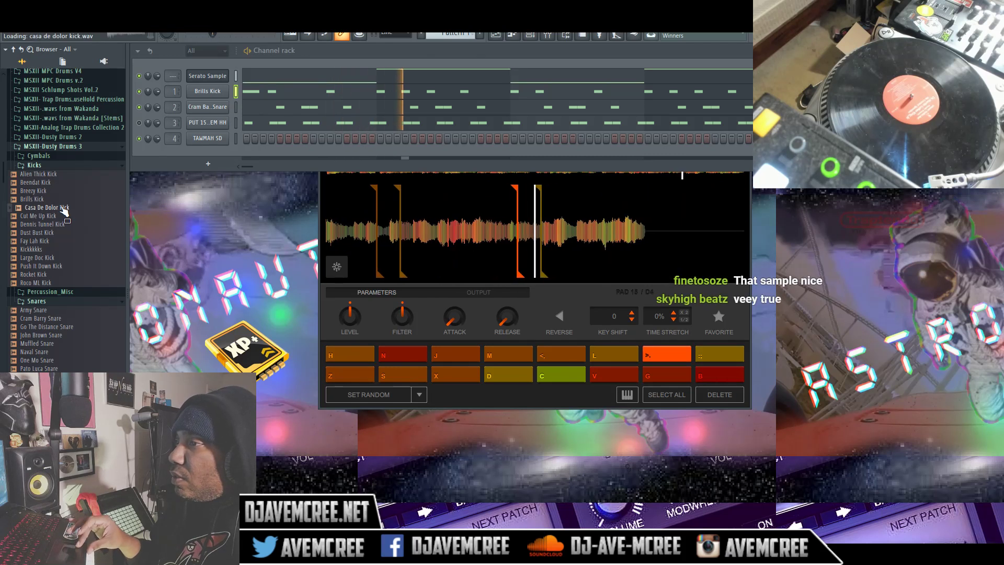
pyautogui.rightClick(62, 208)
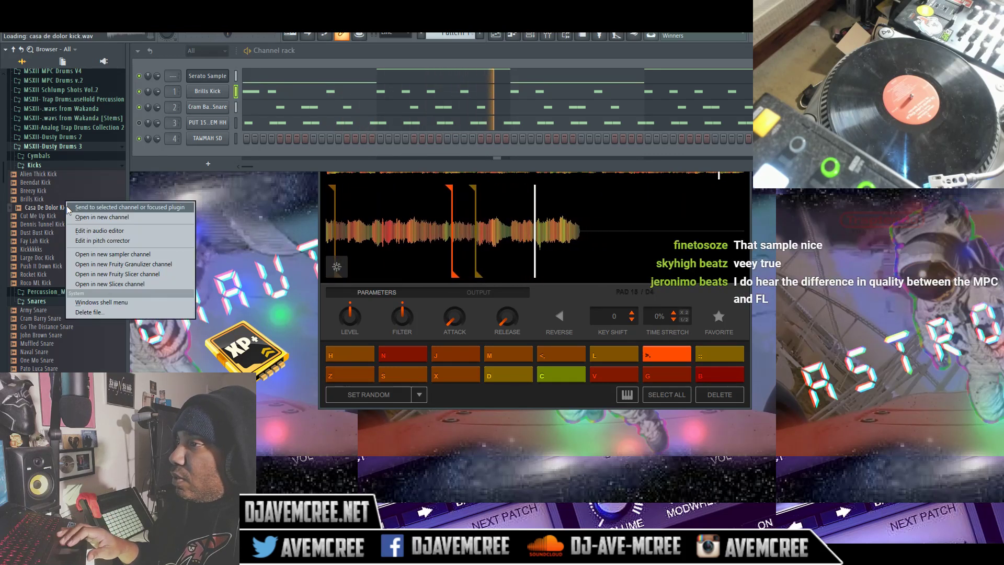
pyautogui.click(67, 208)
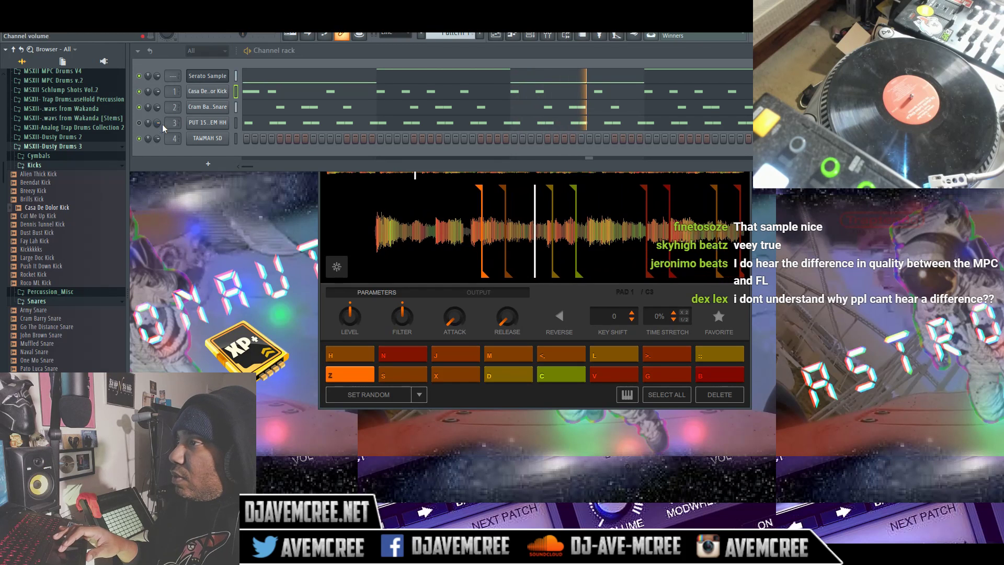
pyautogui.click(200, 92)
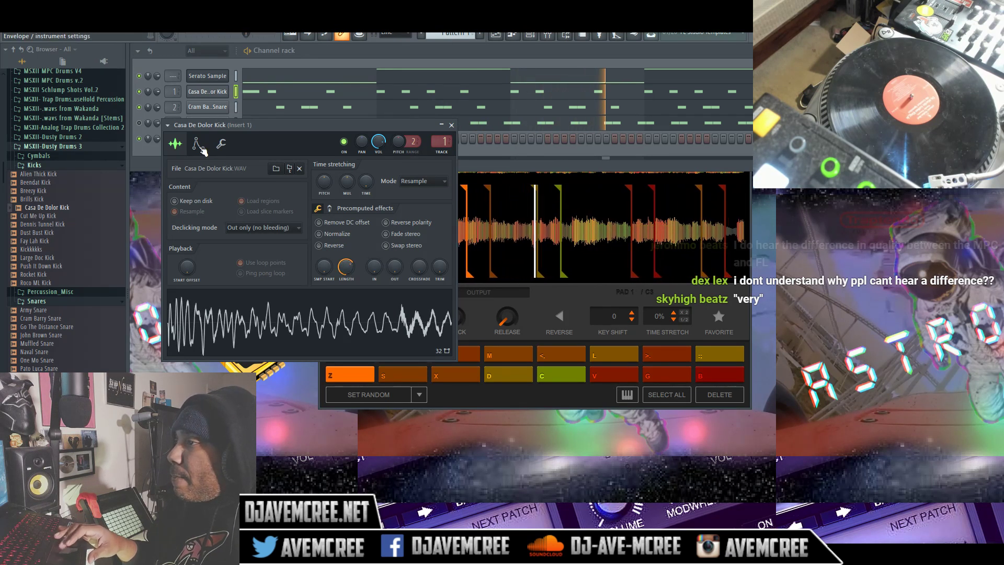
pyautogui.click(198, 143)
pyautogui.rightClick(330, 325)
pyautogui.rightClick(322, 320)
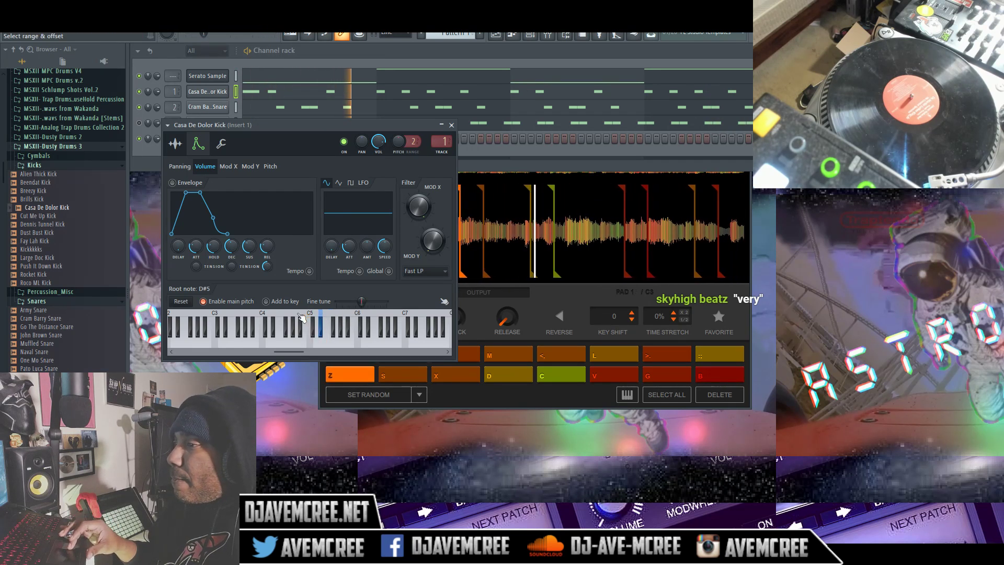
# Step: Audition Cut Me Up Kick and Dust Bust Kick, and load Dust Bust Kick into the kick channel
pyautogui.click(46, 216)
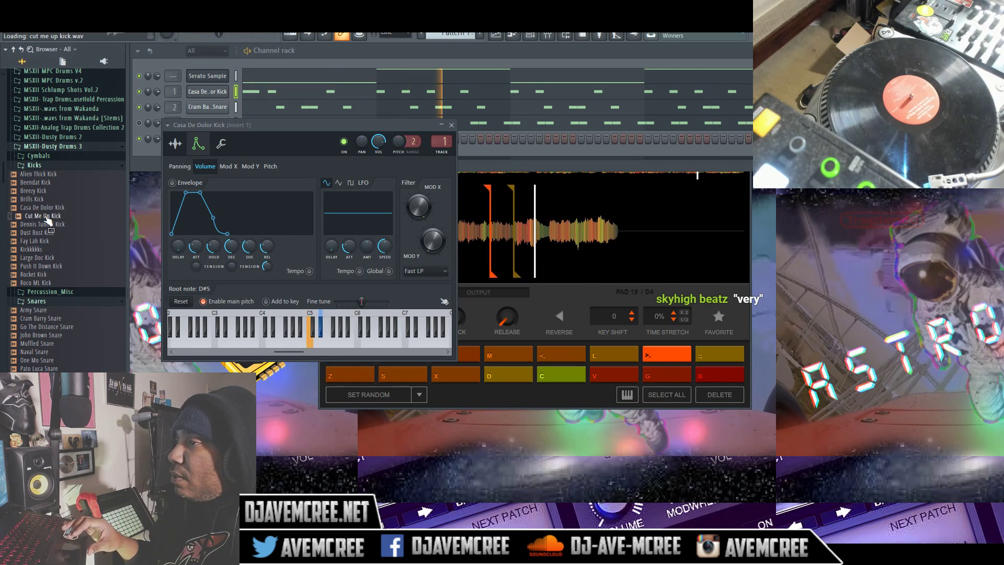
pyautogui.click(47, 233)
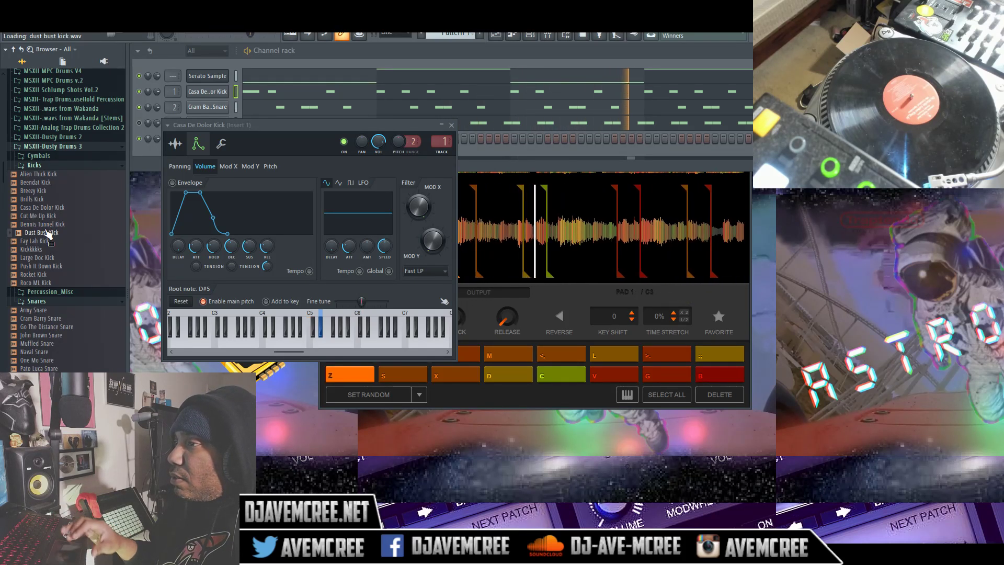
pyautogui.rightClick(47, 233)
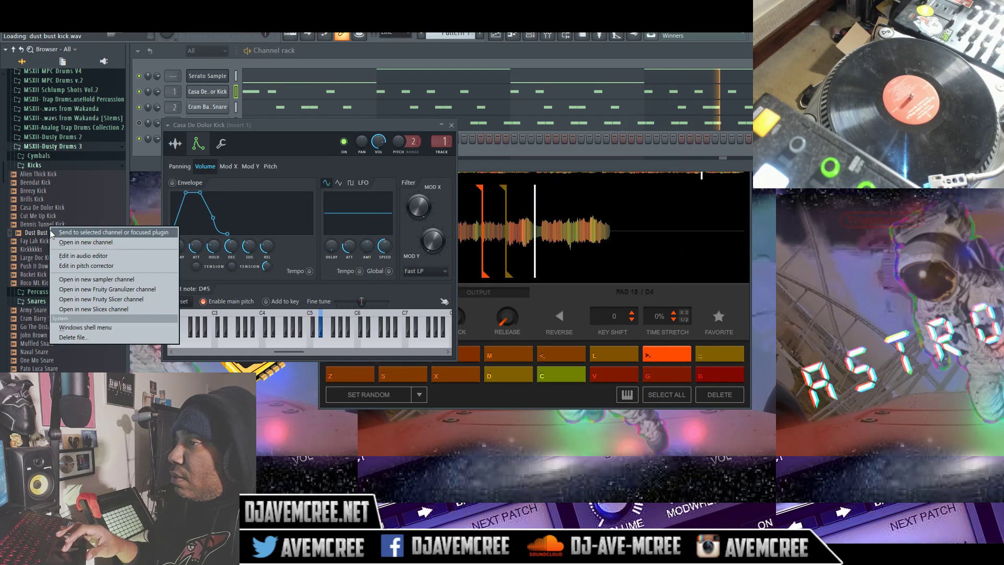
pyautogui.click(57, 233)
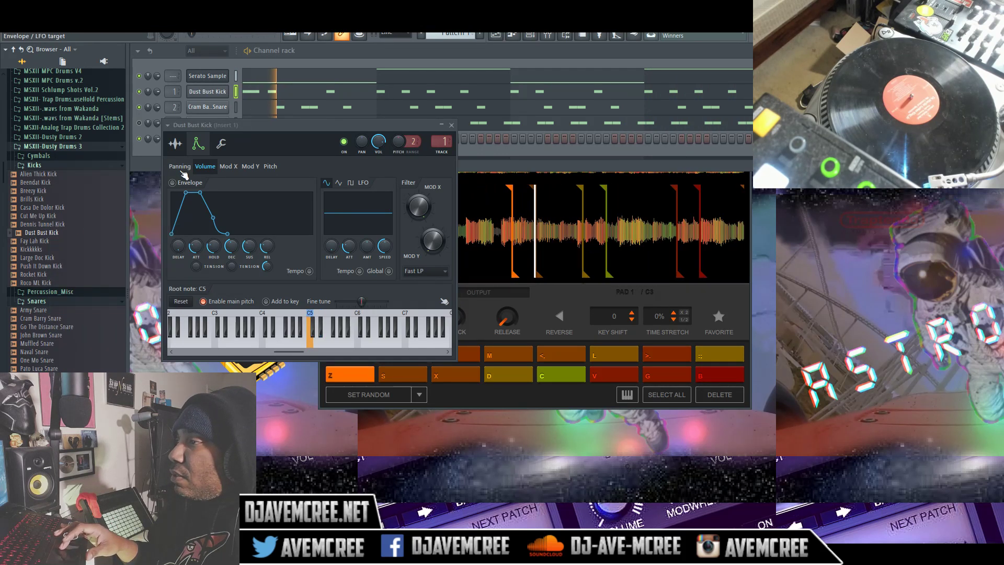
# Step: Reset Dust Bust Kick's sample length and set its root note to D#5
pyautogui.click(175, 143)
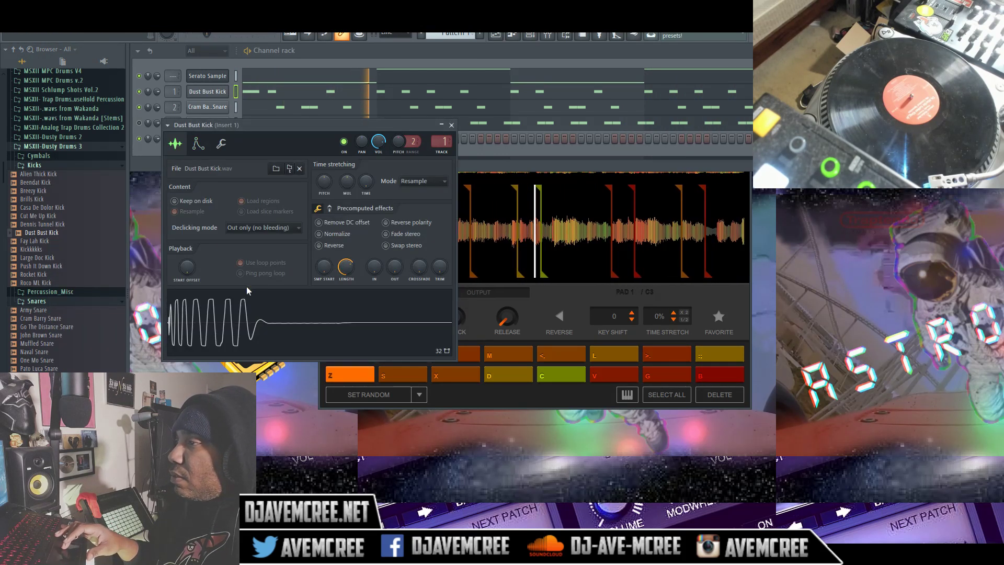
pyautogui.rightClick(348, 275)
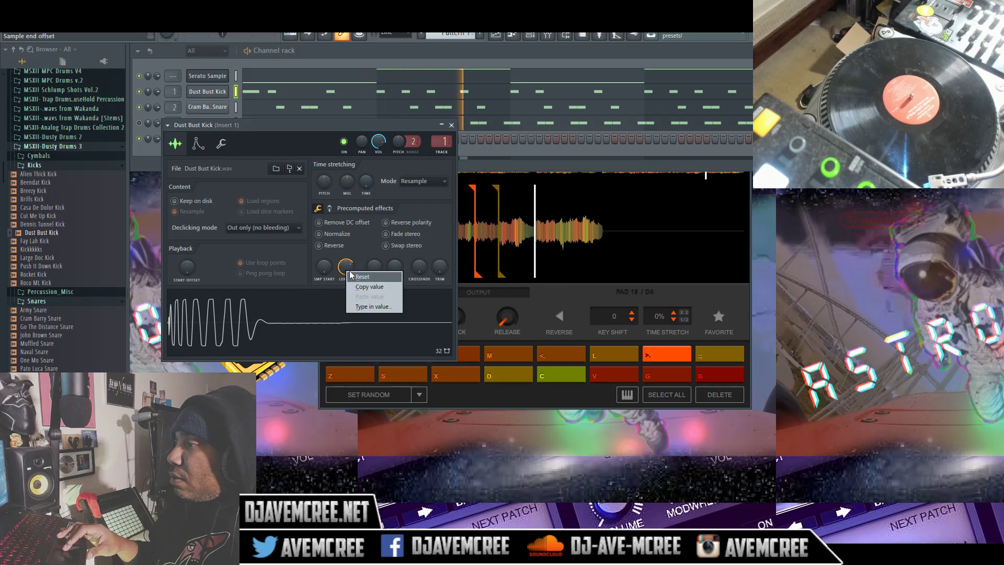
pyautogui.click(361, 276)
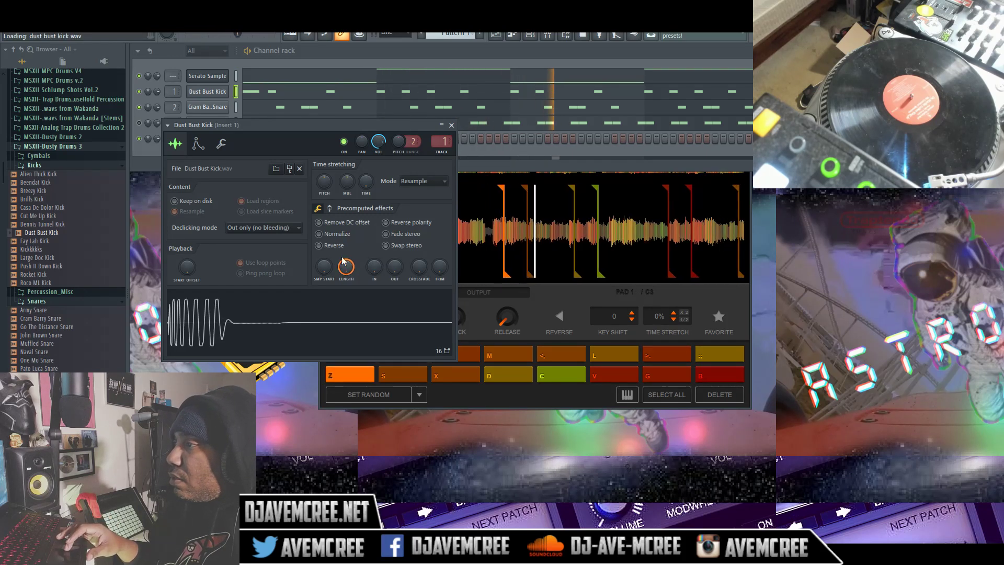
pyautogui.click(198, 143)
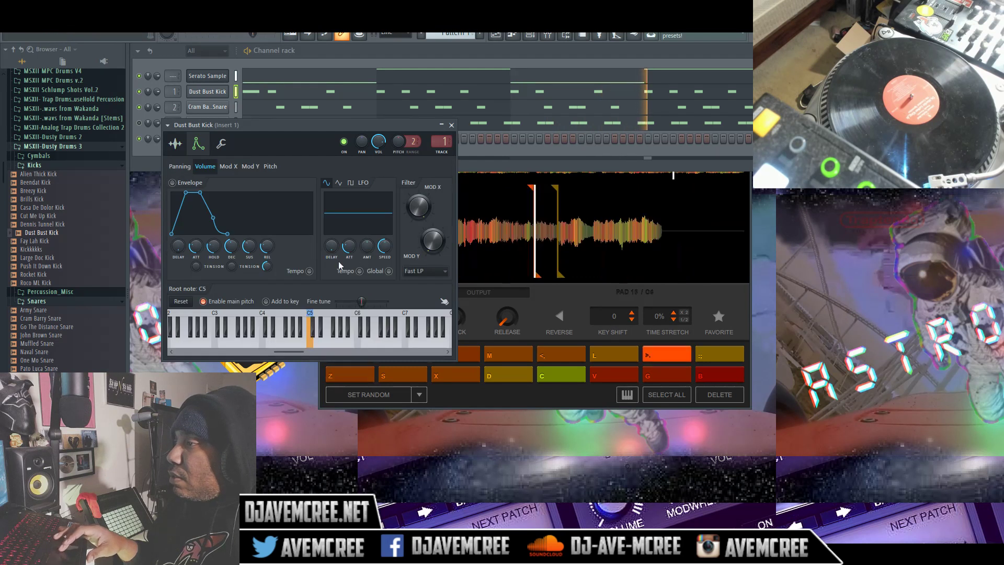
pyautogui.click(321, 320)
pyautogui.press('space')
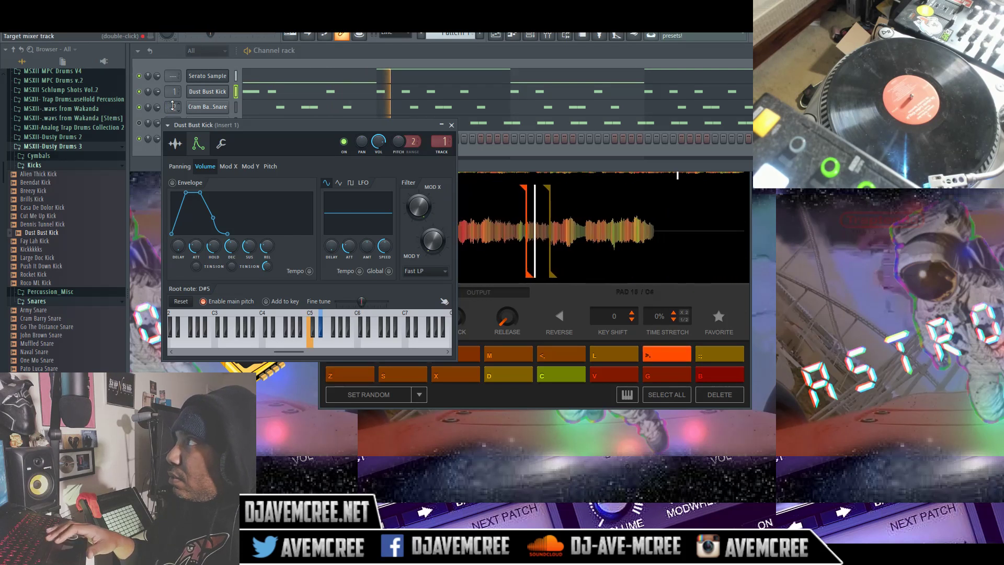
# Step: Add the Kleverb reverb to the first effect slot of the kick's mixer track, Insert 1
pyautogui.click(552, 36)
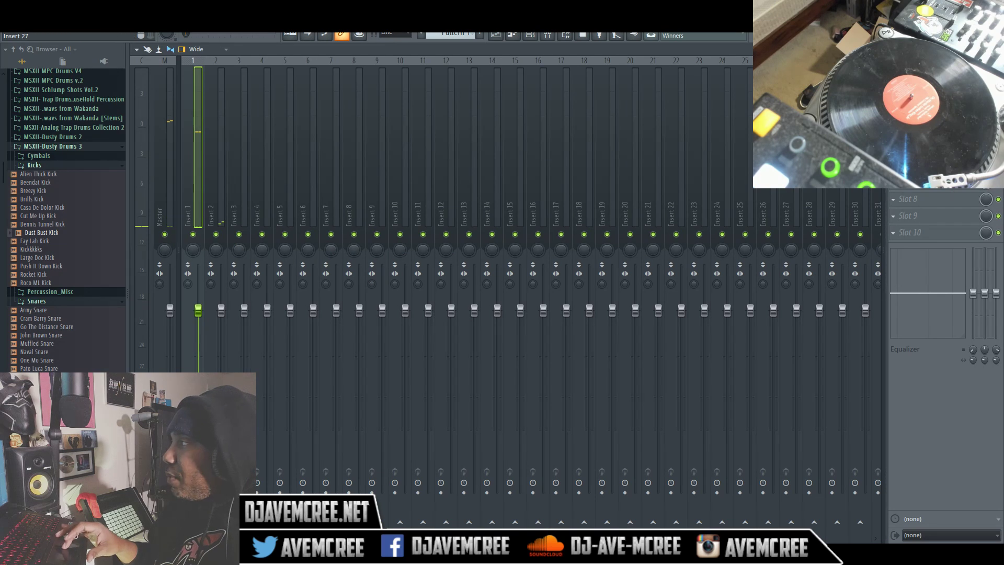
pyautogui.click(920, 82)
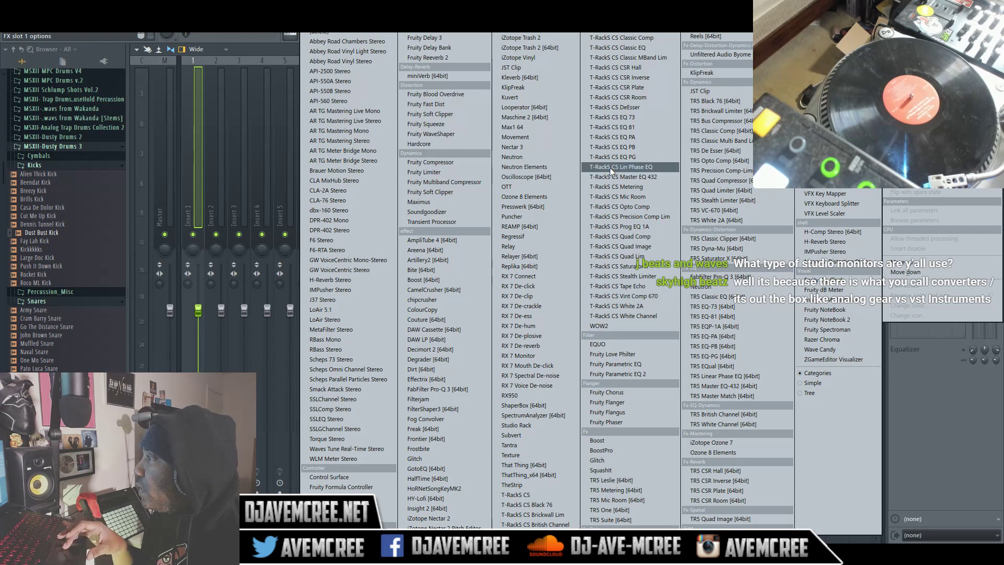
pyautogui.click(526, 77)
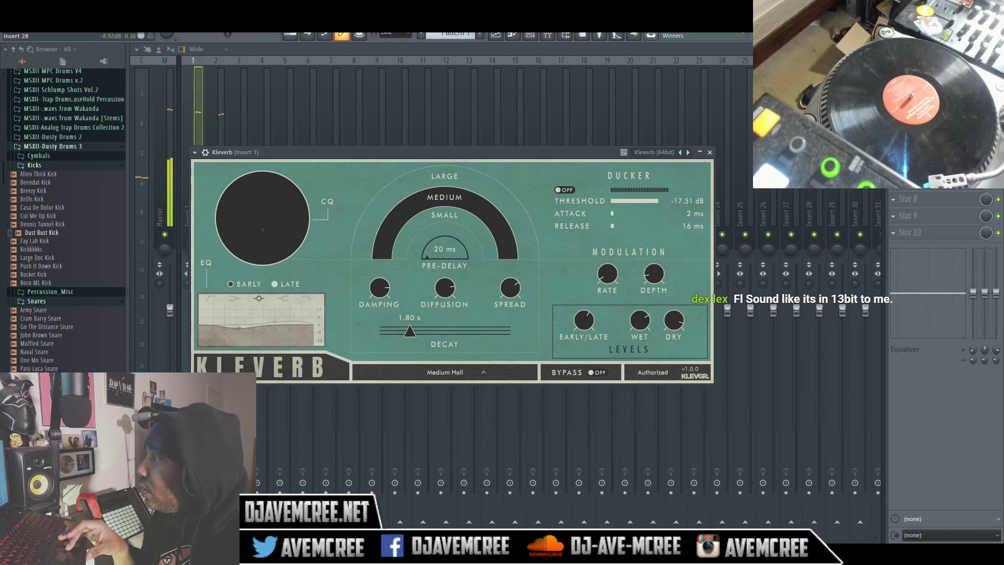
# Step: Set Kleverb to the Large reverb type with more damping, an early/late mix of 39% and wet level of 0.91
pyautogui.click(475, 180)
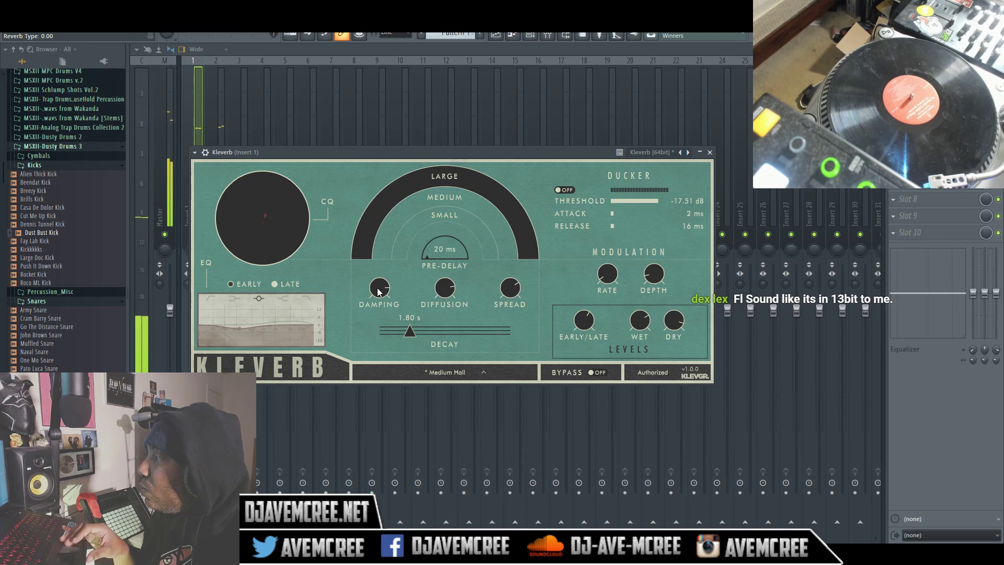
pyautogui.moveTo(379, 286); pyautogui.dragTo(449, 289)
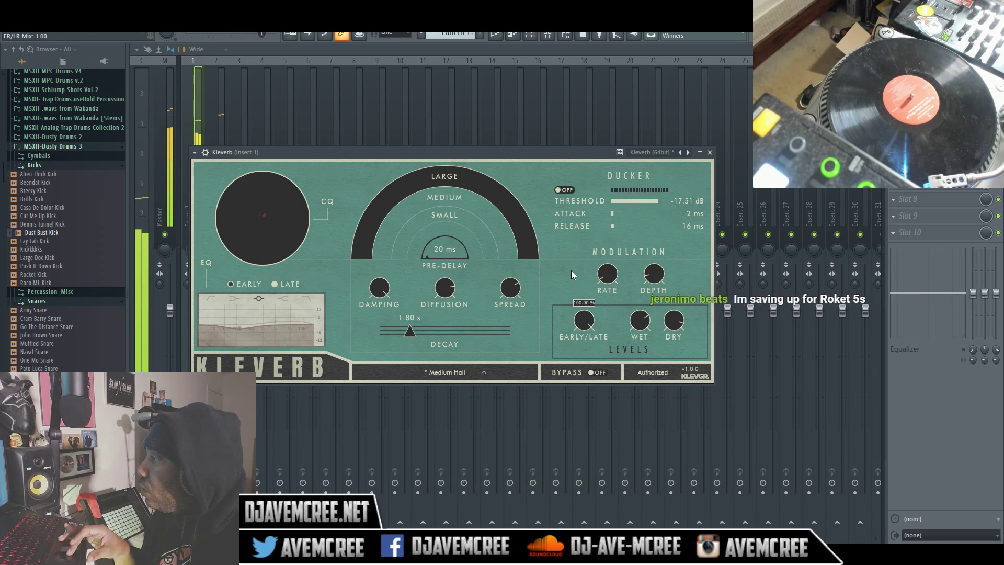
pyautogui.moveTo(588, 350); pyautogui.dragTo(584, 336)
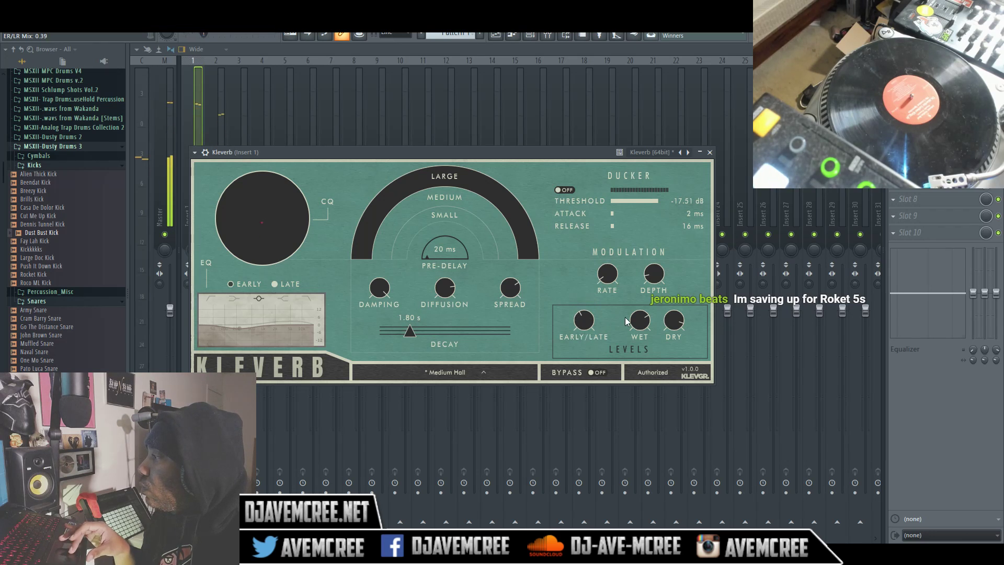
pyautogui.moveTo(635, 318); pyautogui.dragTo(626, 284)
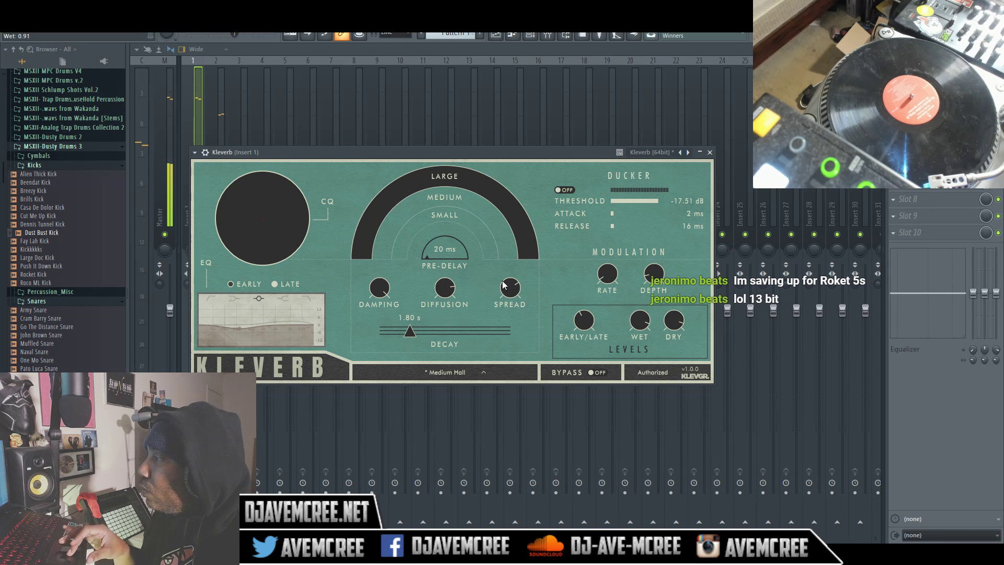
pyautogui.click(710, 152)
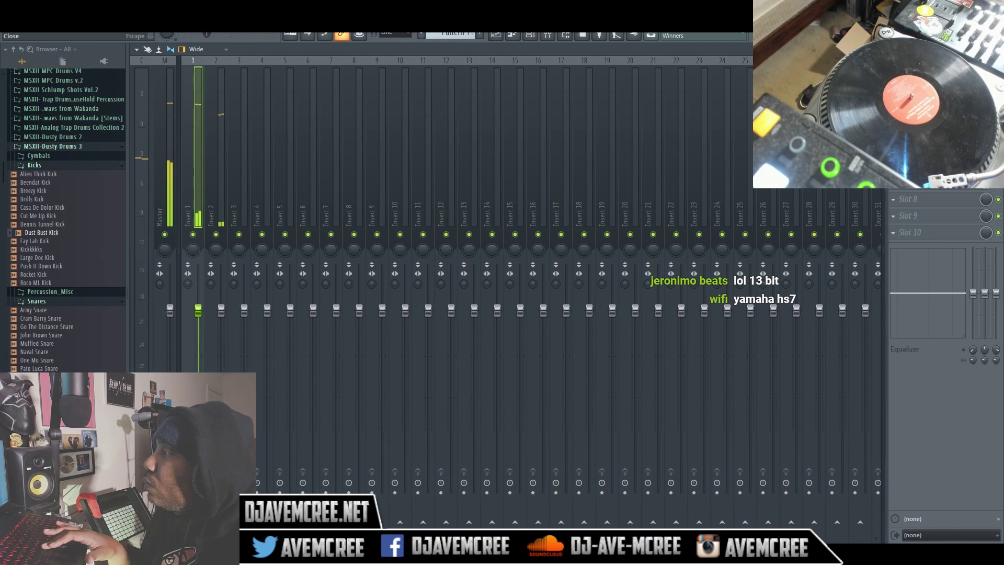
pyautogui.press('Escape')
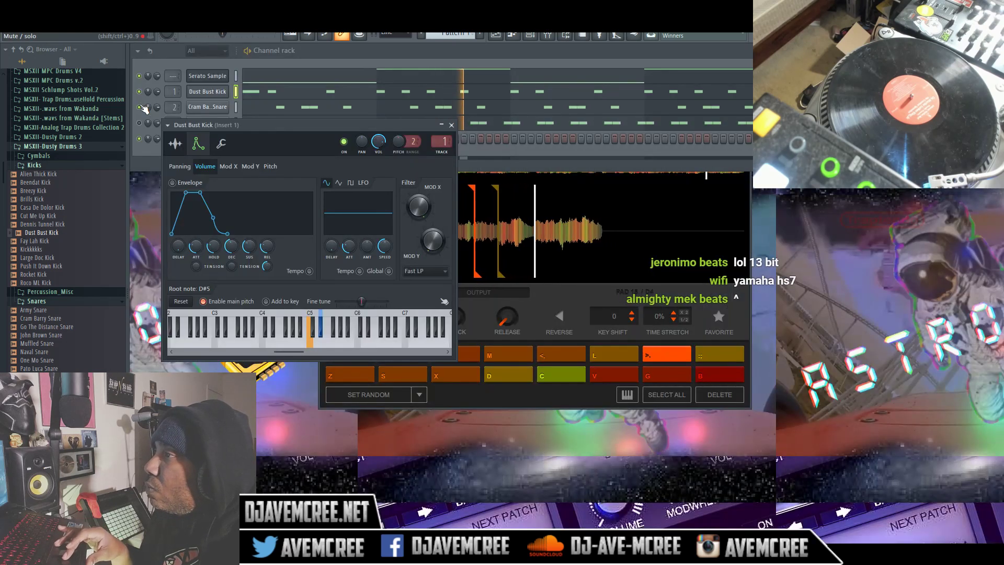
# Step: Set Cram Barry Snare's root note to D5
pyautogui.click(220, 107)
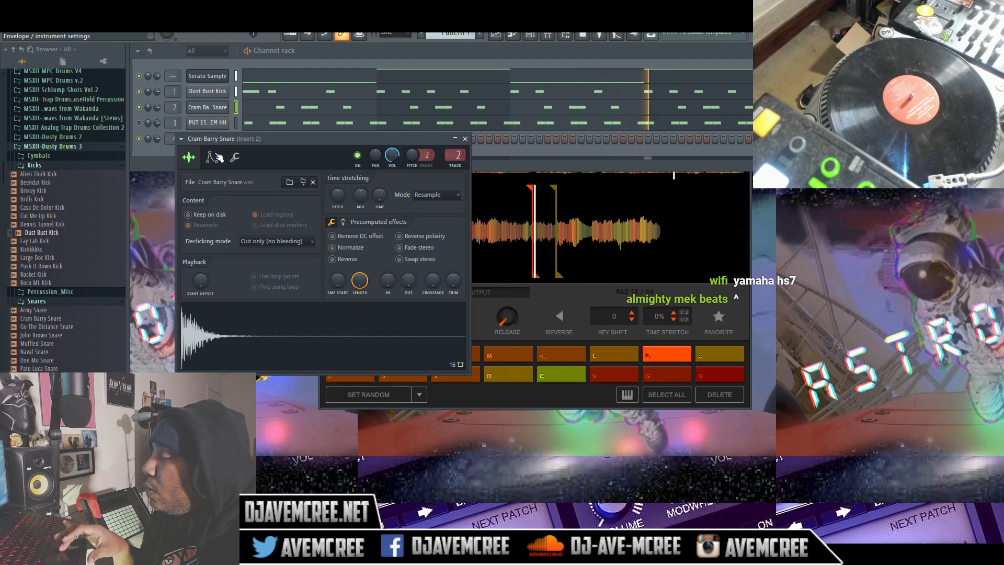
pyautogui.click(211, 157)
pyautogui.click(334, 337)
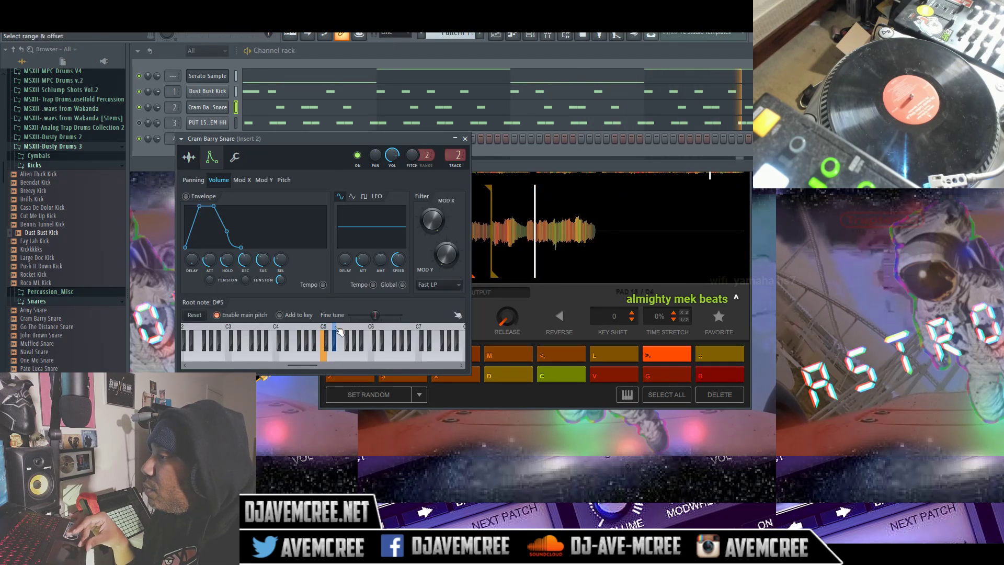
pyautogui.click(333, 331)
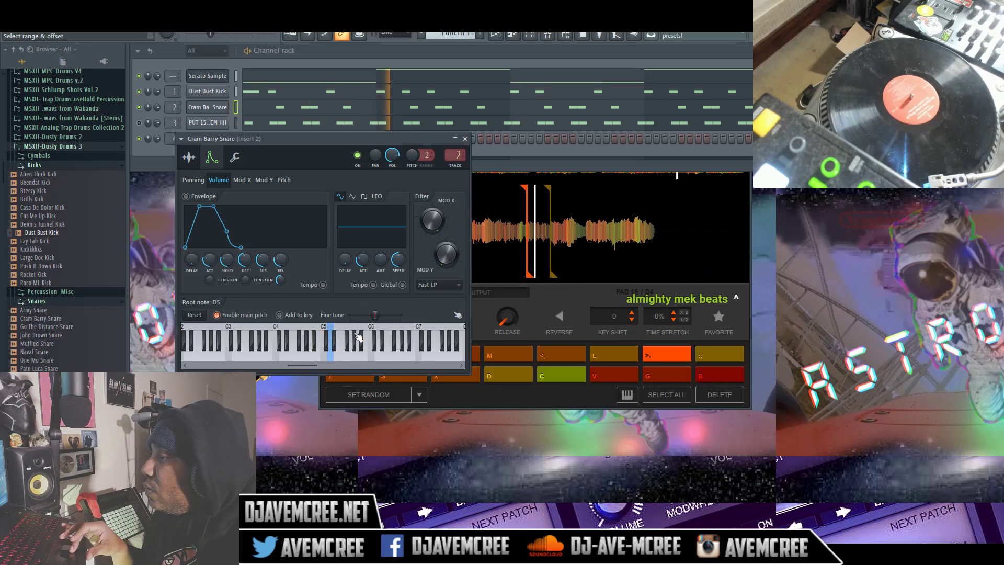
# Step: Set Cram Barry Snare's root note to C#5 with a key zone from C#2 to F#8, and close its channel settings
pyautogui.click(330, 334)
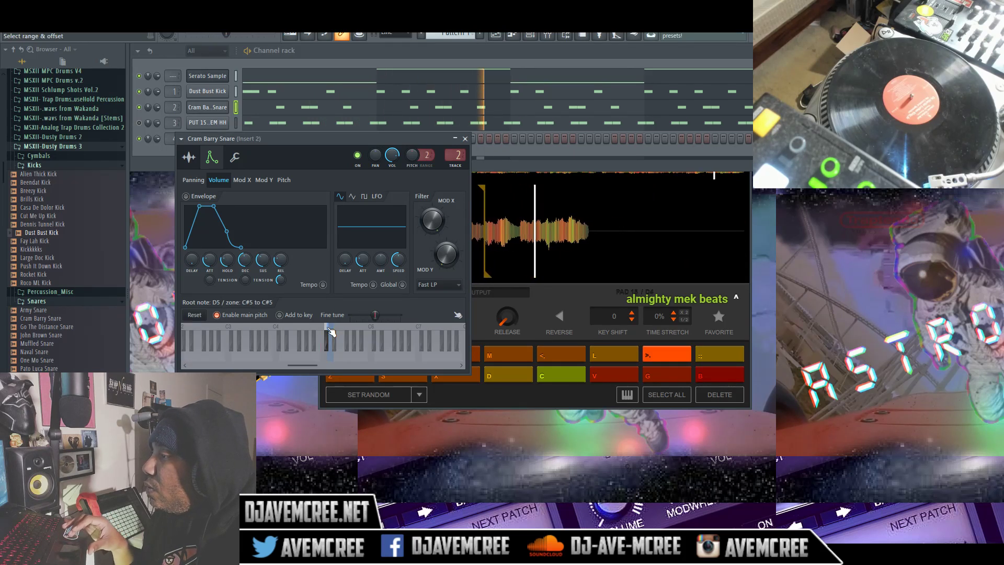
pyautogui.moveTo(330, 332); pyautogui.dragTo(353, 340)
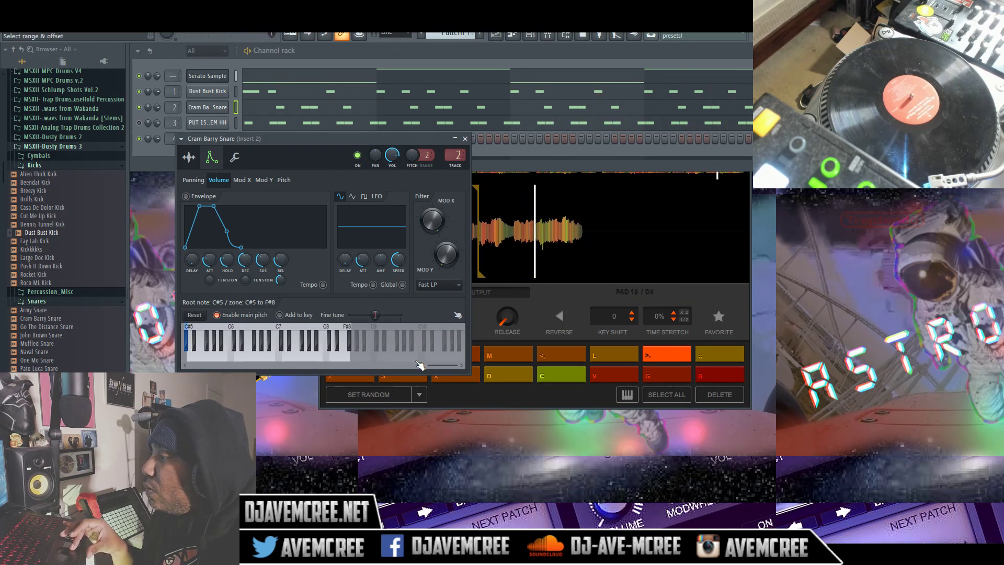
pyautogui.moveTo(432, 364); pyautogui.dragTo(325, 369)
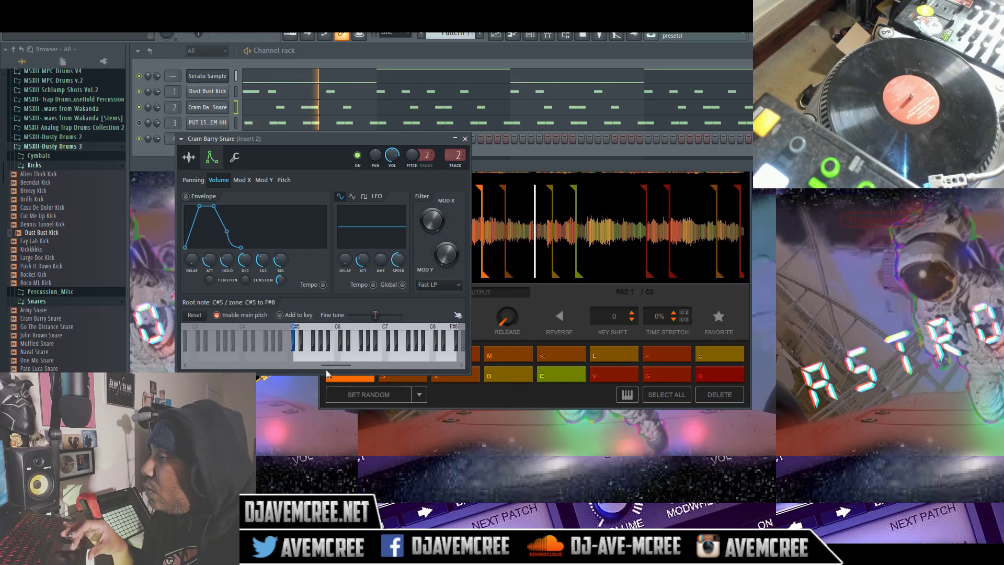
pyautogui.moveTo(294, 328); pyautogui.dragTo(184, 339)
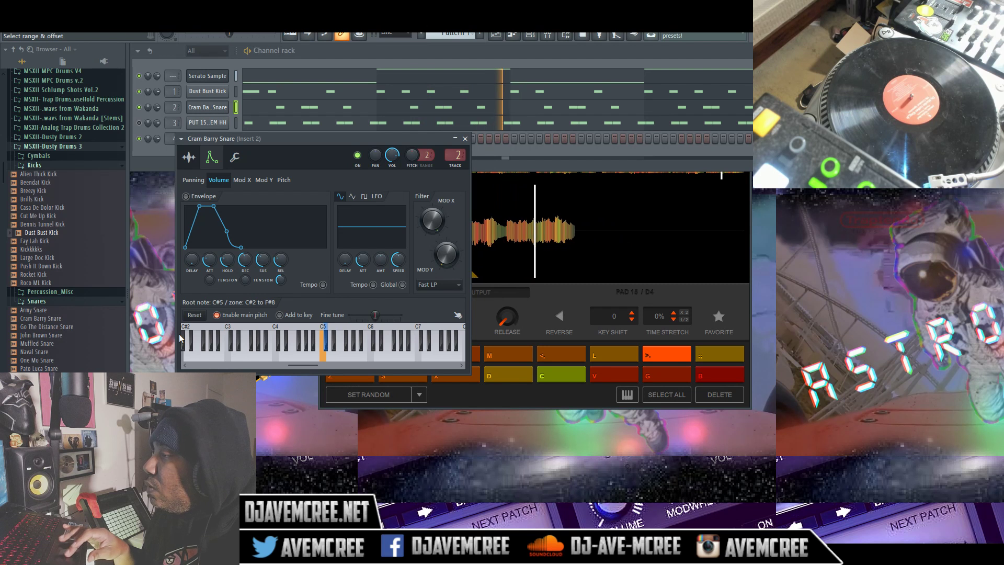
pyautogui.click(465, 139)
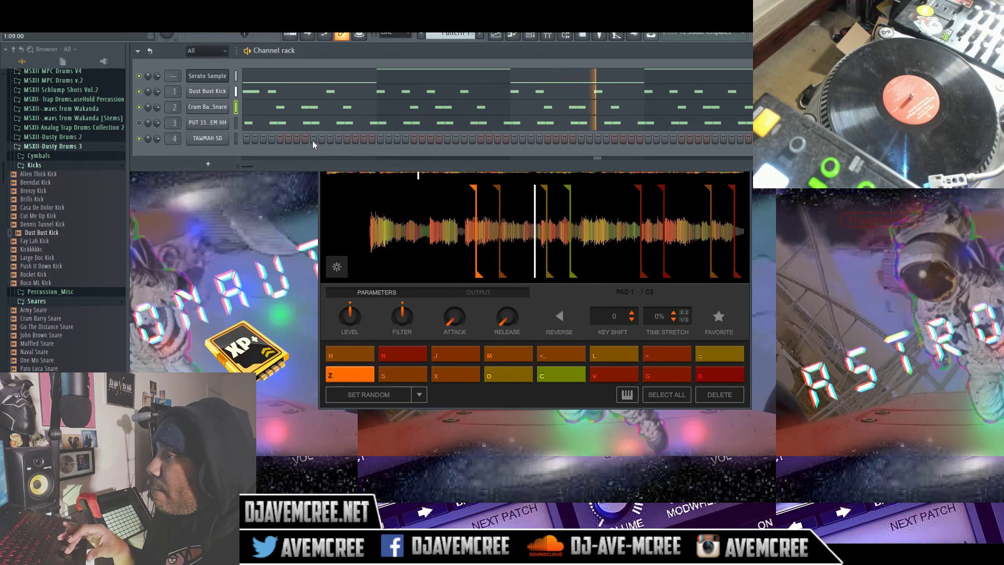
# Step: Audition samples in the MSXII-Dusty Drums 3 Cymbals folder and replace the TAWMAH SD channel's sample with Crisco Open
pyautogui.click(237, 137)
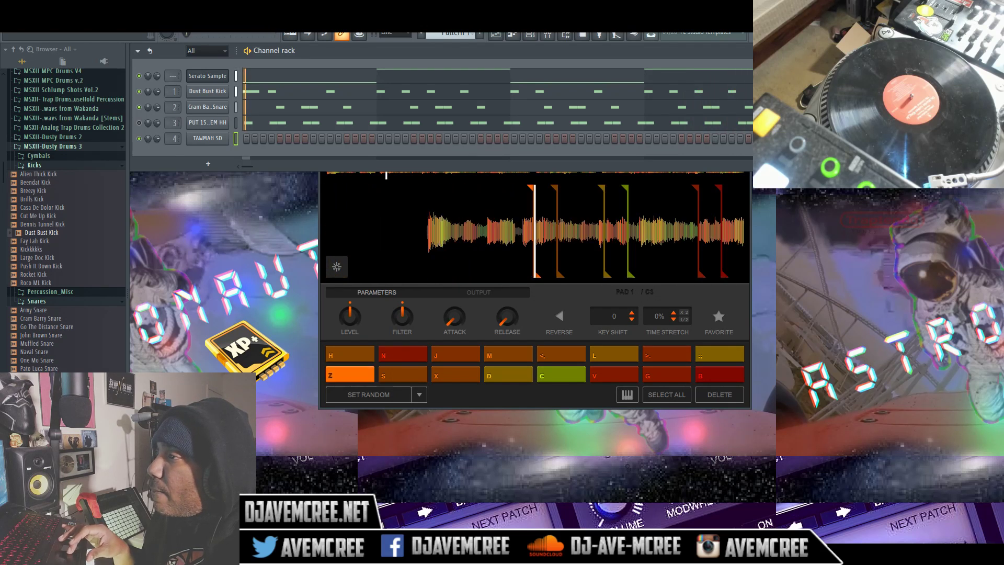
pyautogui.click(53, 156)
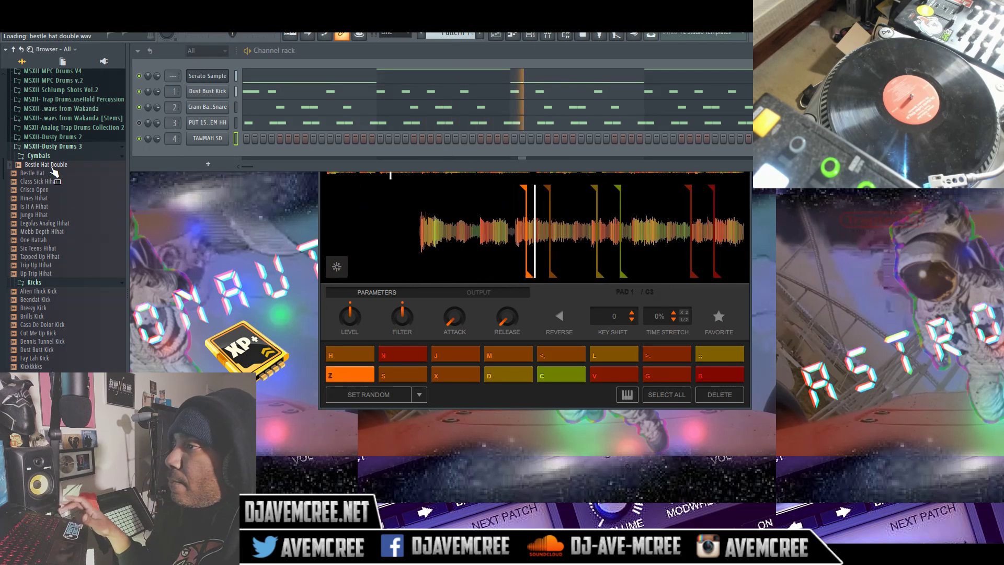
pyautogui.press('Down')
pyautogui.press('Down')
pyautogui.press('Down')
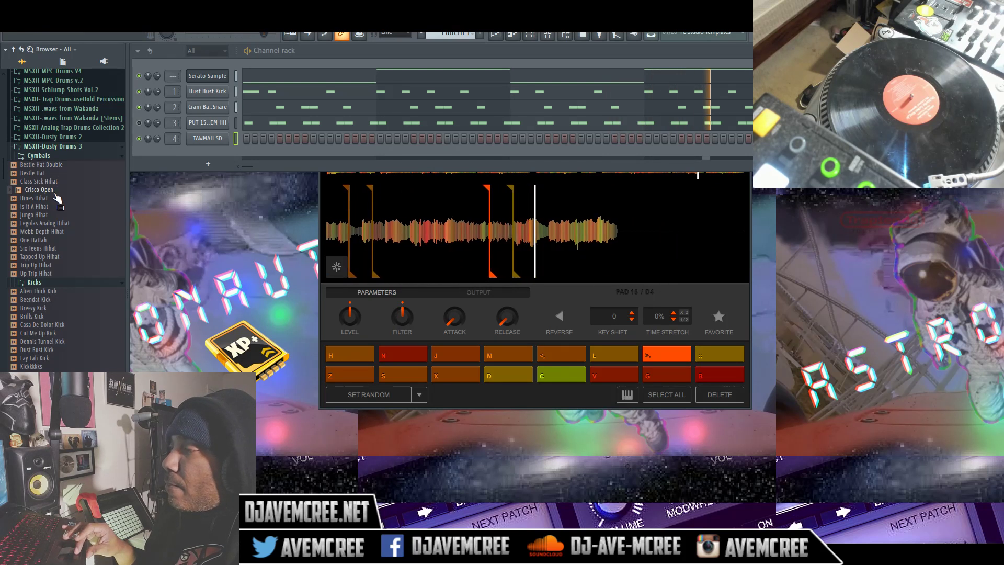
pyautogui.rightClick(59, 187)
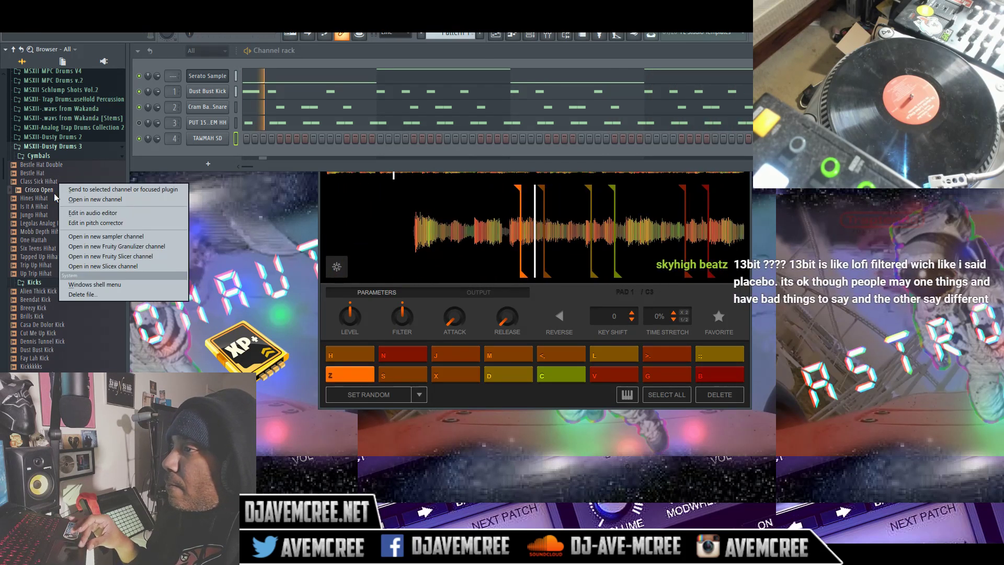
pyautogui.click(75, 191)
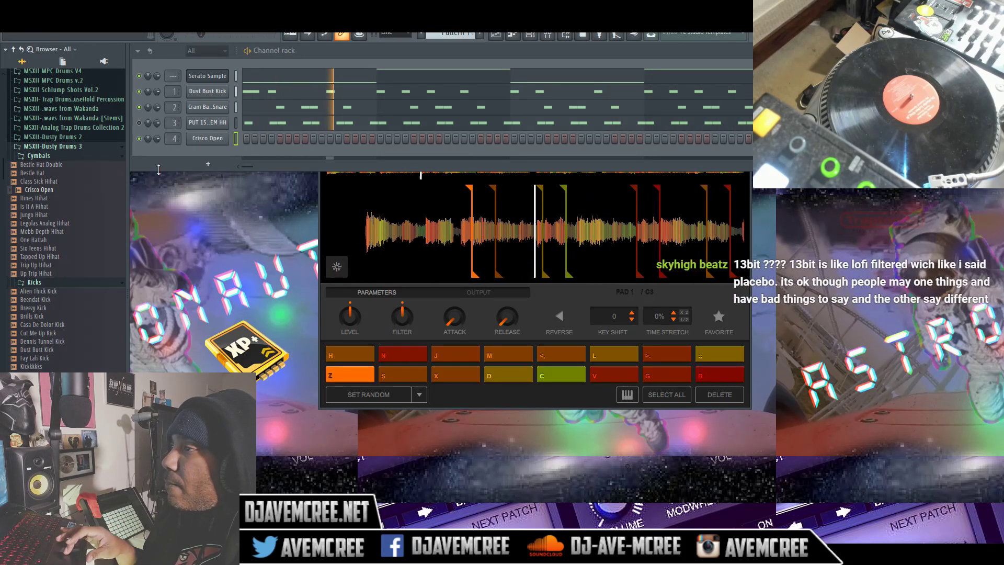
# Step: Audition the Hines, Is It A and Jungo hi-hats and load Jungo Hihat into a new sampler channel
pyautogui.click(65, 199)
pyautogui.click(62, 207)
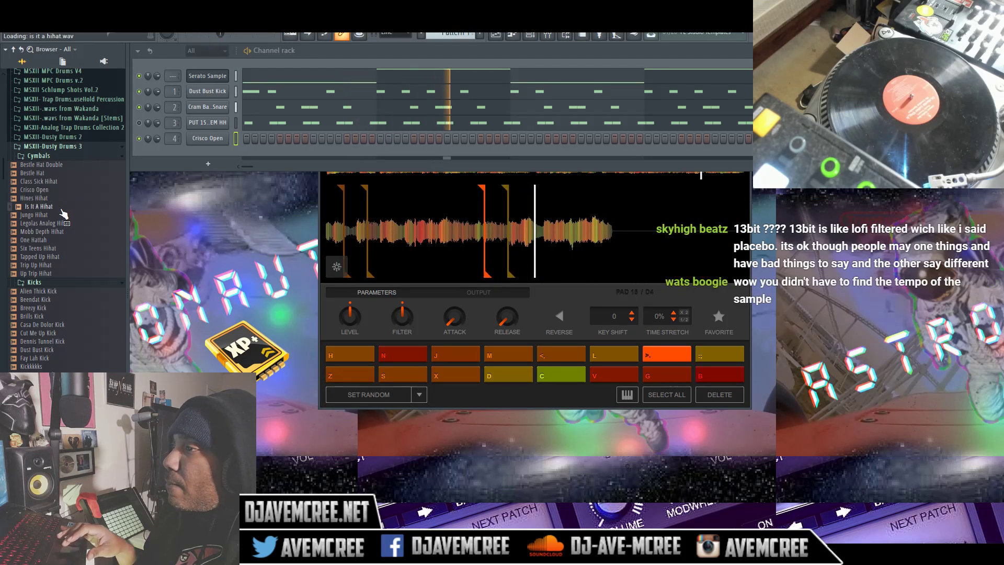
pyautogui.click(59, 218)
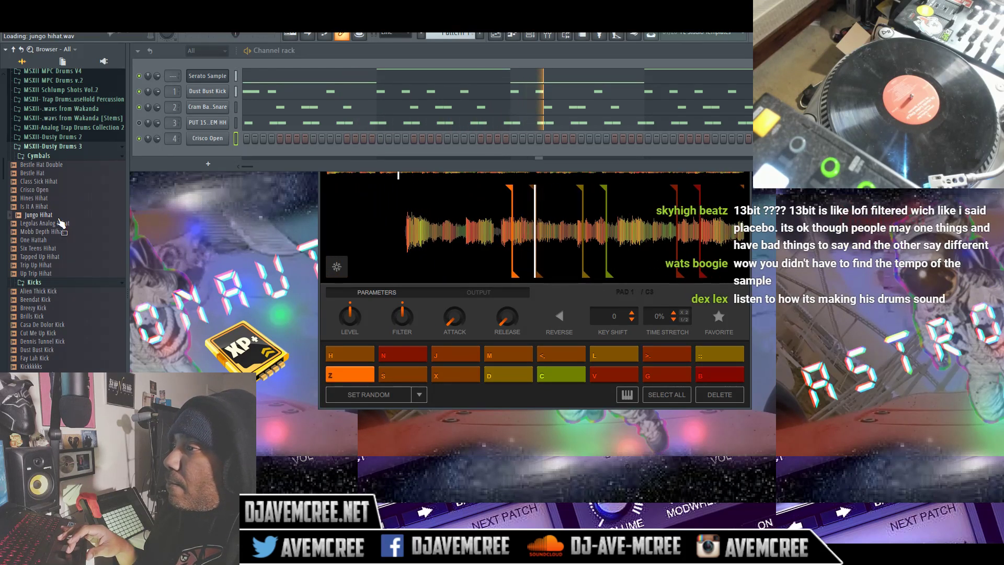
pyautogui.rightClick(58, 219)
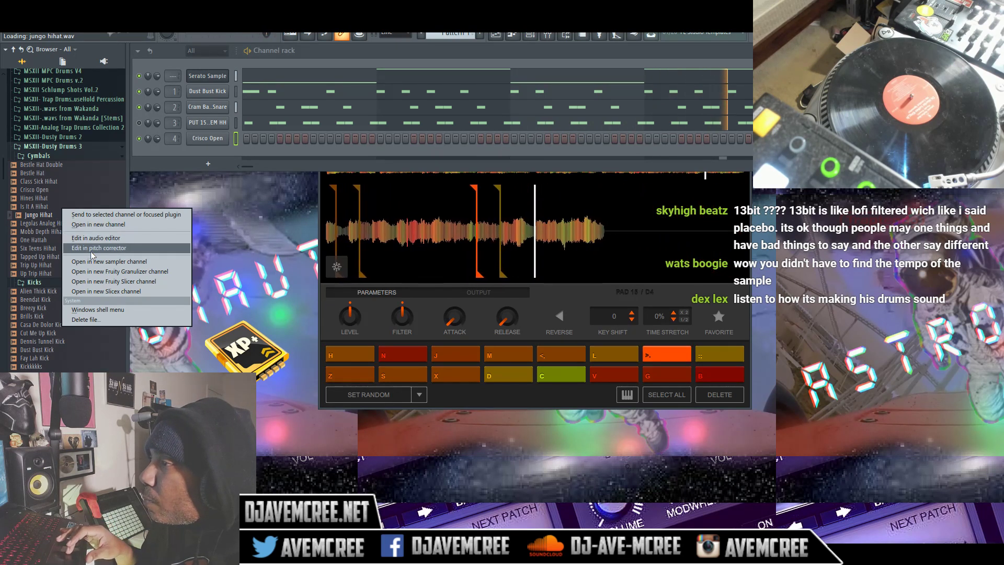
pyautogui.click(96, 262)
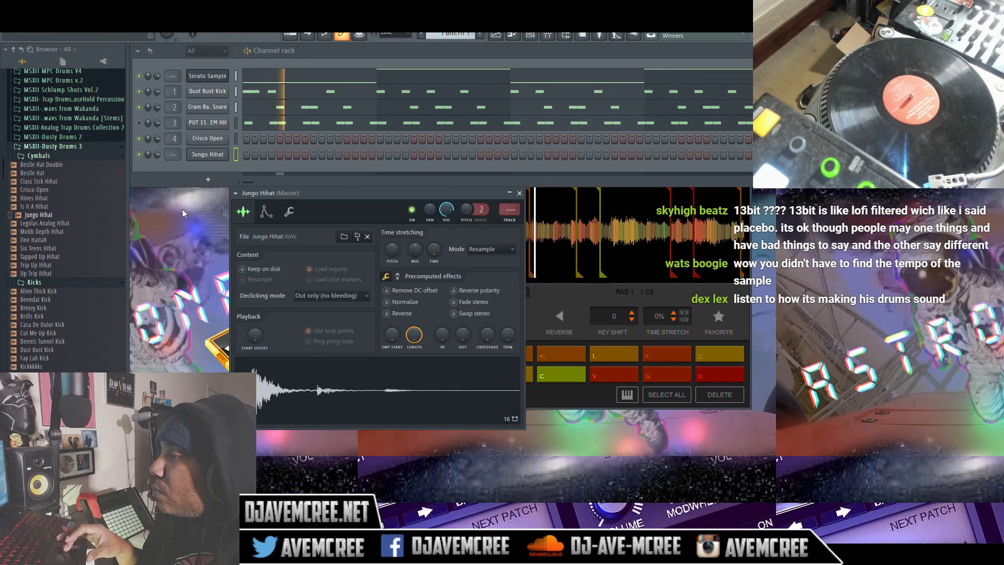
# Step: Enable Jungo Hihat's volume envelope with attack, decay and sustain at their minimum for a short, tight hit
pyautogui.click(267, 213)
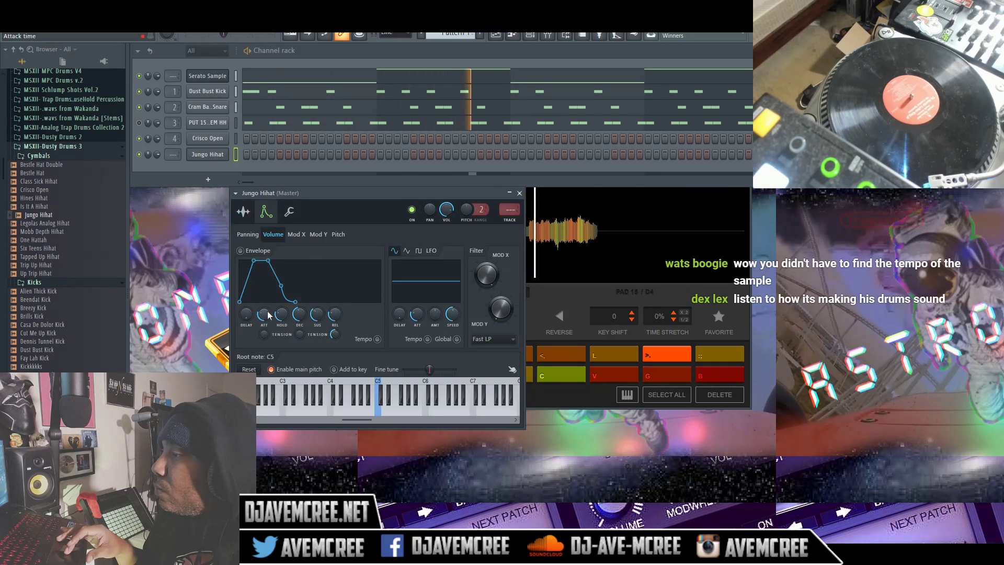
pyautogui.moveTo(264, 315); pyautogui.dragTo(264, 337)
pyautogui.moveTo(323, 317); pyautogui.dragTo(296, 314)
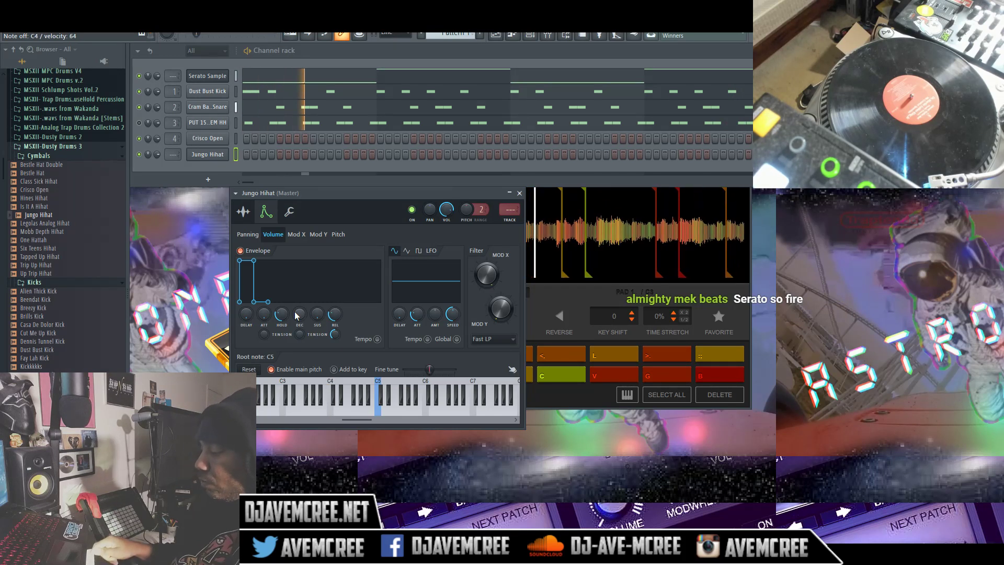
# Step: Record a take of hi-hat notes on the Jungo Hihat channel and undo the recording
pyautogui.press('space')
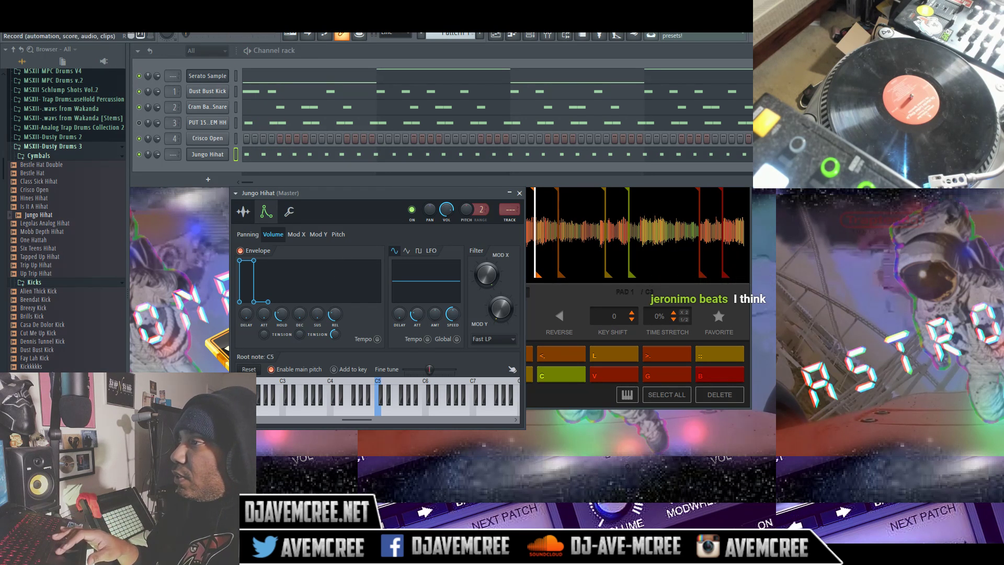
pyautogui.rightClick(236, 153)
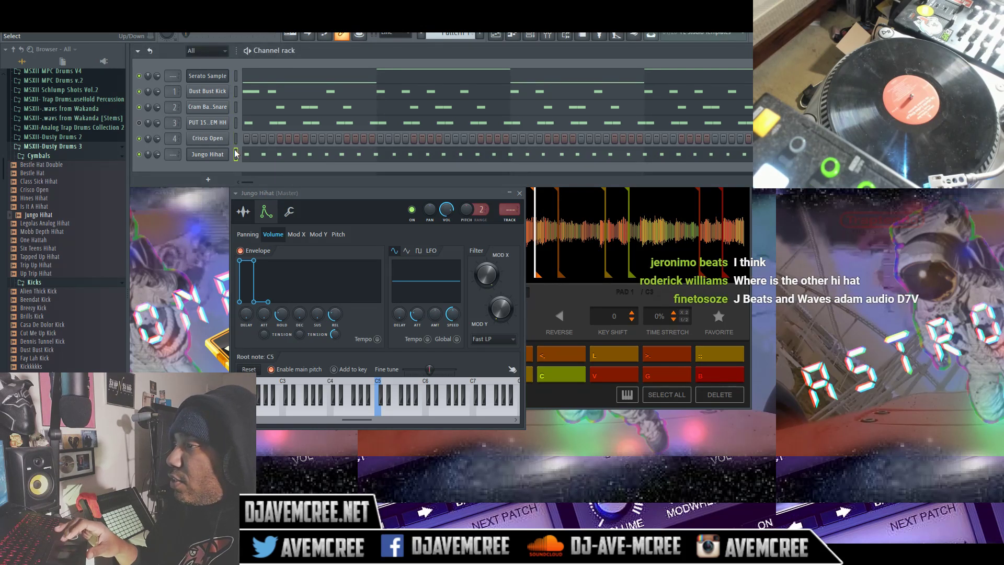
pyautogui.hotkey('ctrl', 'z')
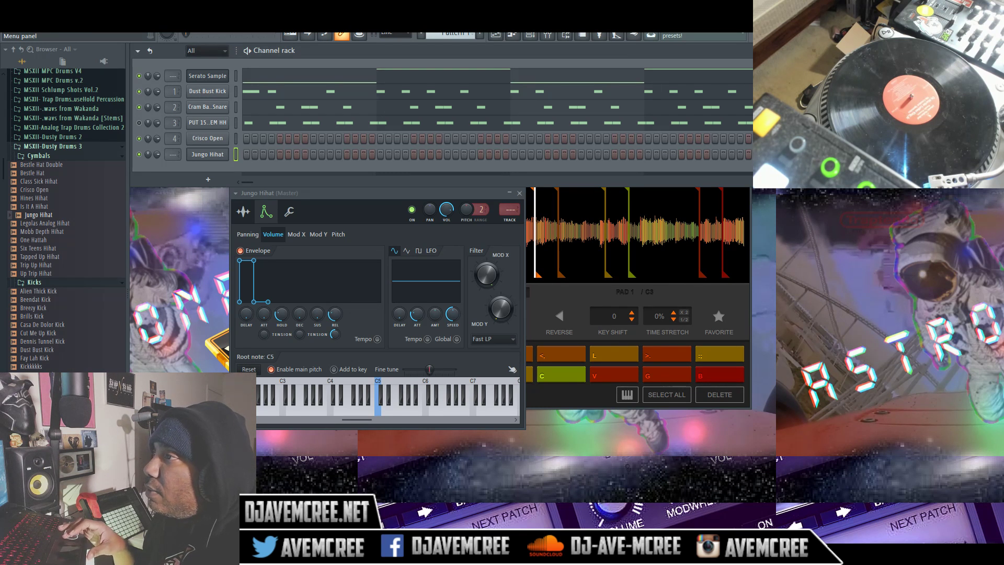
# Step: Review the audio device, buffer length and mixer options in the audio settings
pyautogui.click(104, 17)
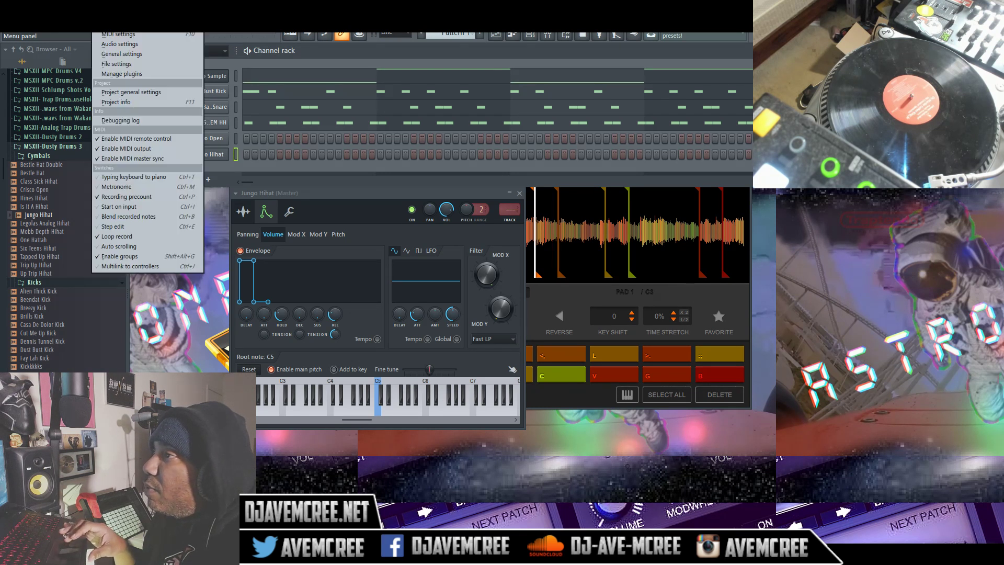
pyautogui.click(108, 46)
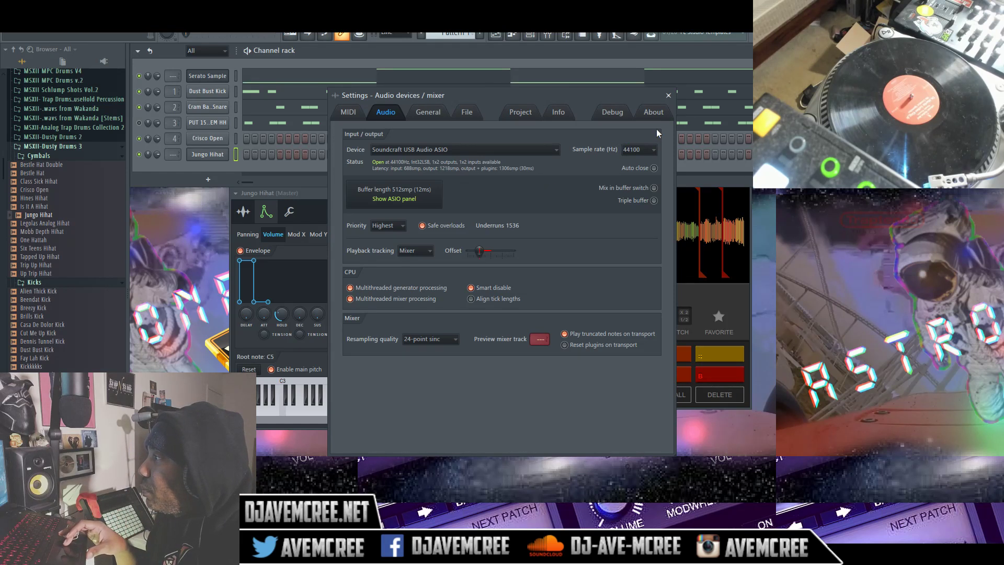
pyautogui.click(669, 96)
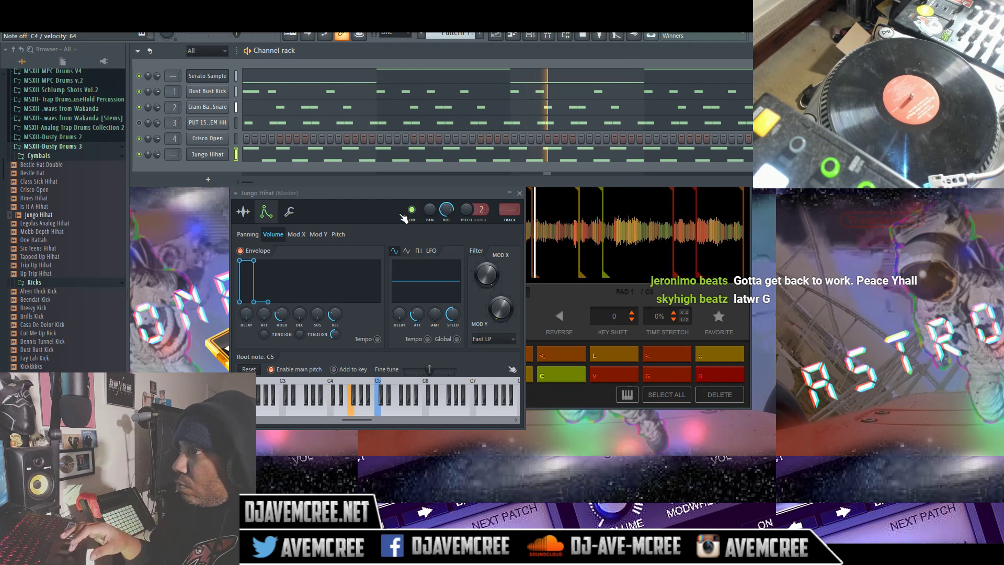
# Step: Check the Jungo Hihat notes in the piano roll, route the channel to mixer track 5 and lower that track's level
pyautogui.click(436, 152)
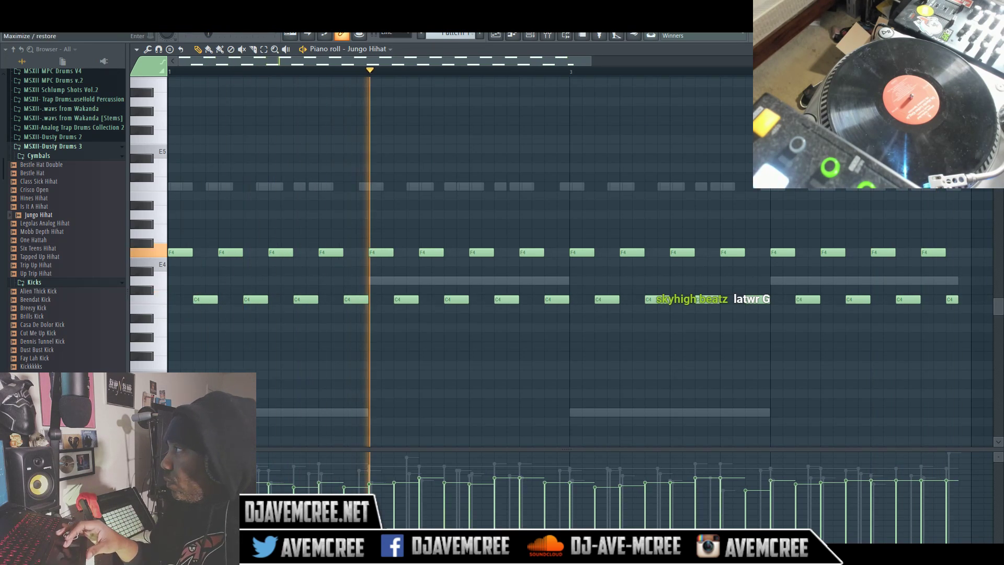
pyautogui.press('F7')
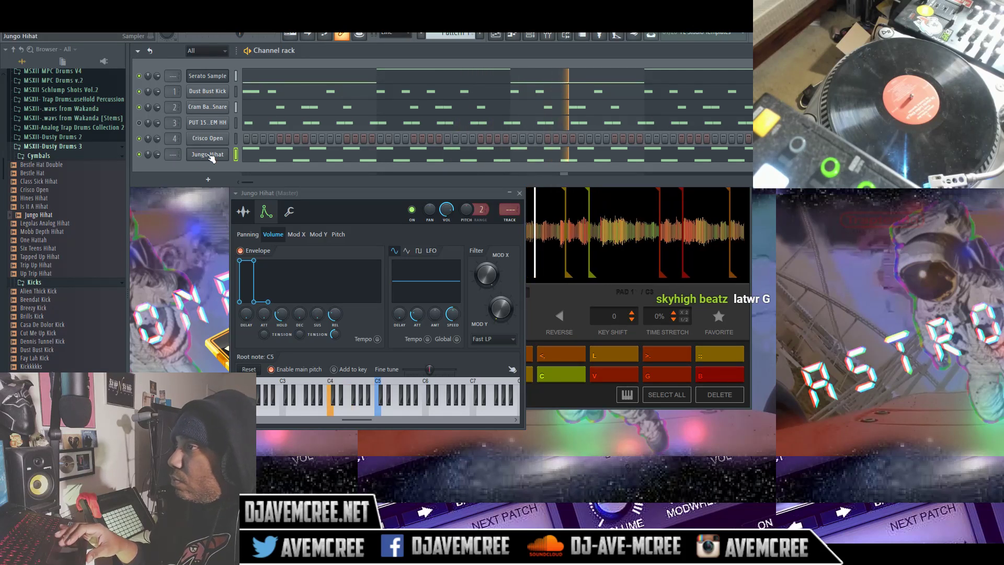
pyautogui.click(201, 154)
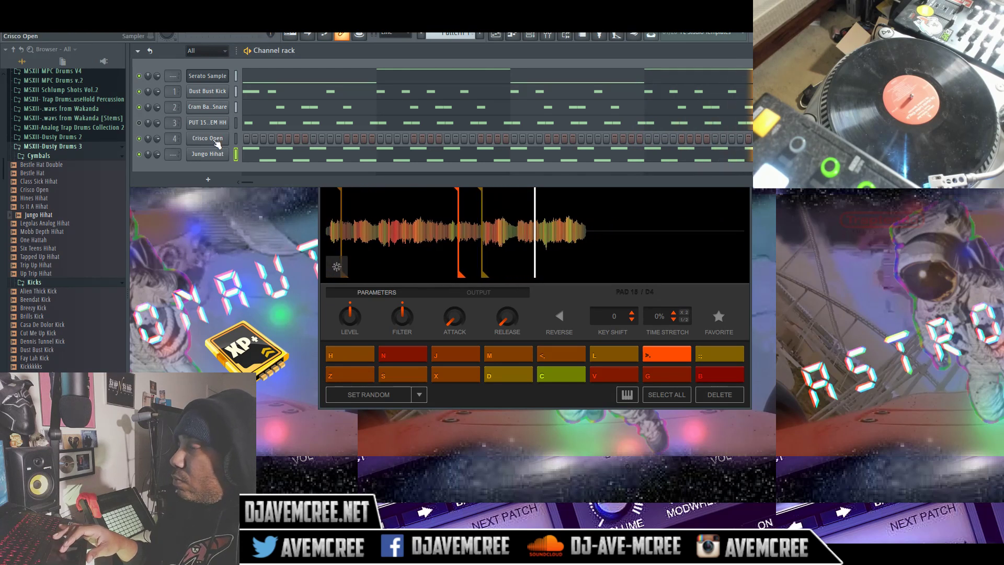
pyautogui.click(213, 156)
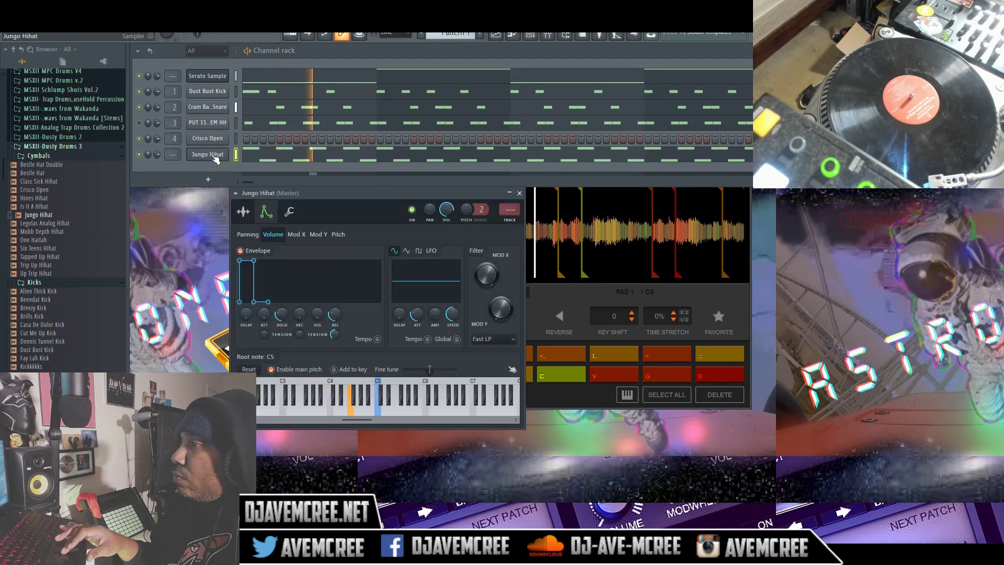
pyautogui.click(510, 222)
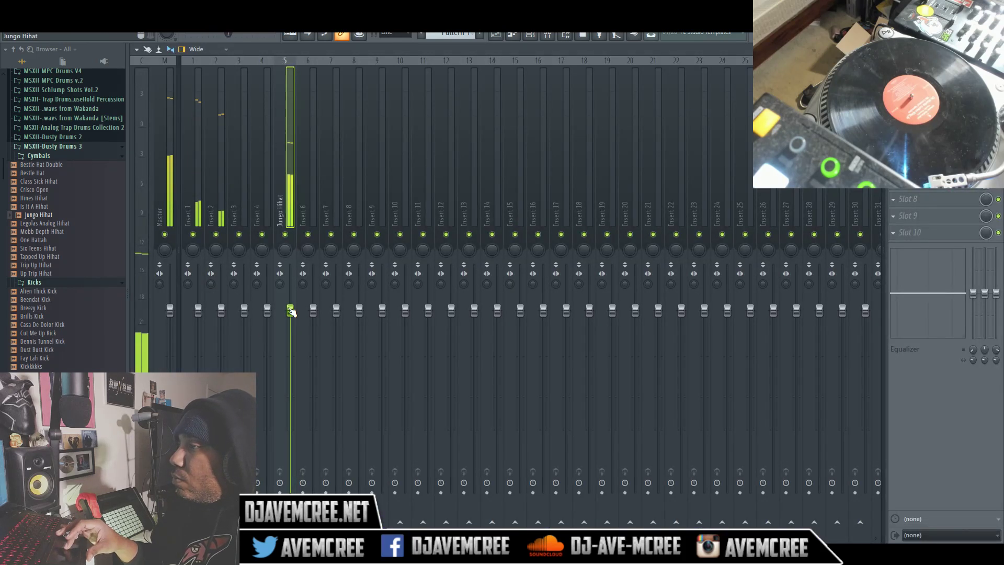
pyautogui.moveTo(291, 310); pyautogui.dragTo(290, 356)
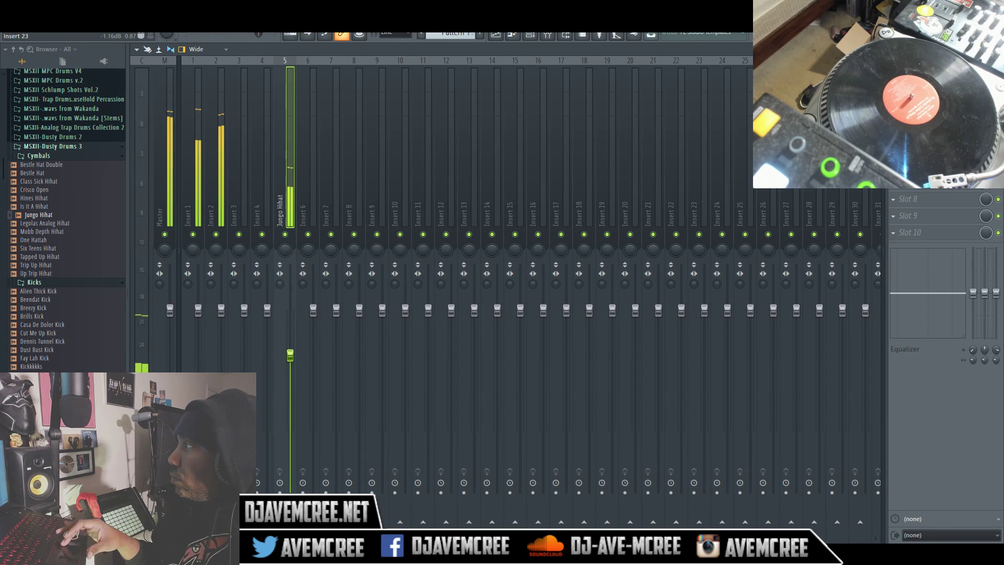
pyautogui.press('Escape')
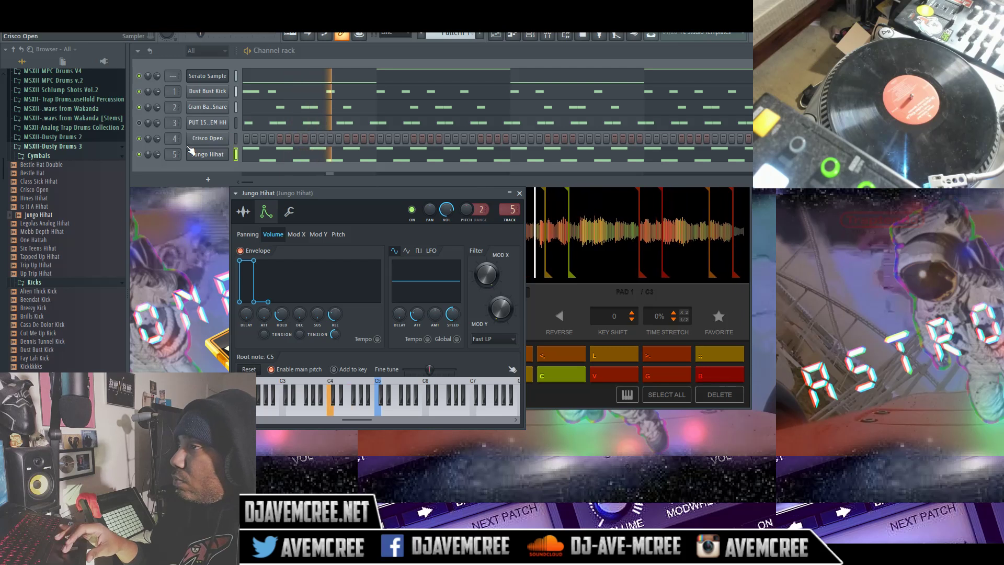
# Step: Stop playback, close the Jungo Hihat settings and clear all notes from its channel
pyautogui.press('space')
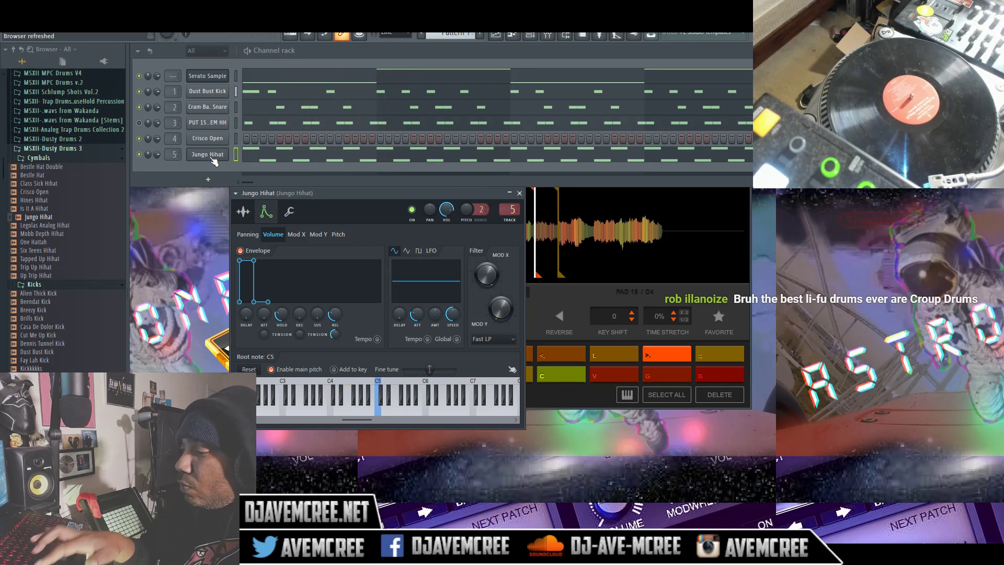
pyautogui.click(212, 158)
pyautogui.click(212, 158)
pyautogui.click(212, 158)
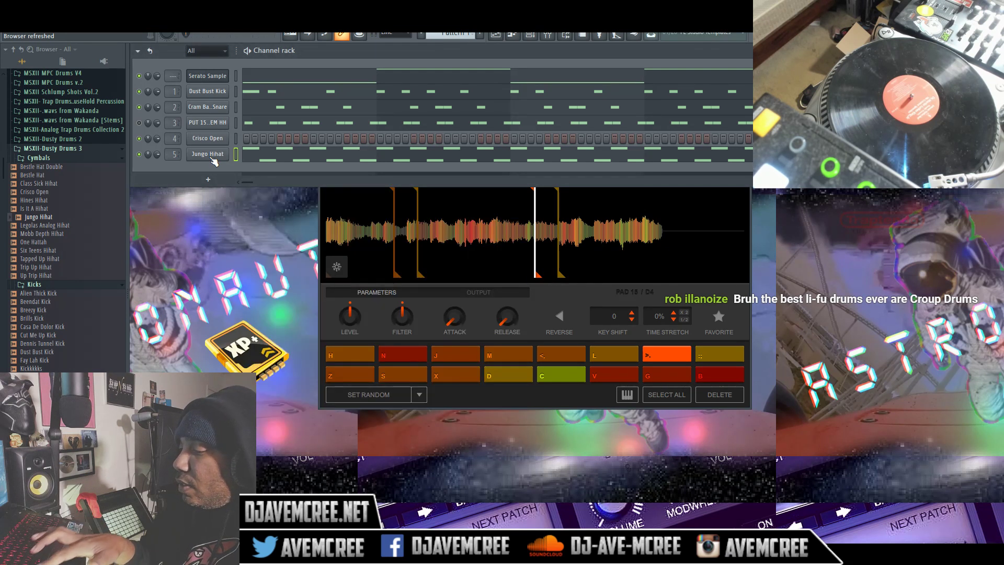
pyautogui.hotkey('ctrl', 'x')
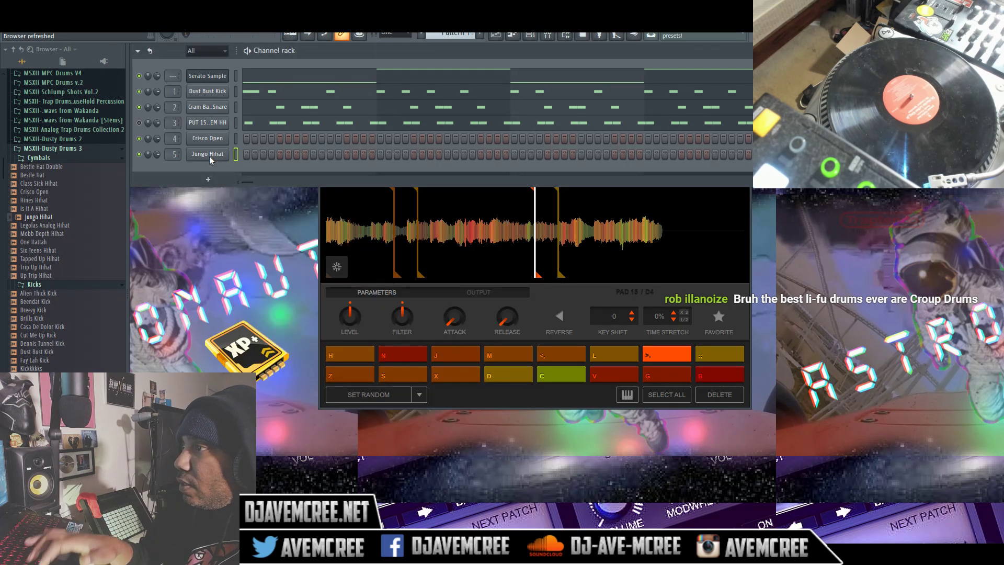
# Step: Audition the One Hattah, Six Teens, Tapped Up, Trip Up and Up Trip hi-hat samples in the Cymbals folder
pyautogui.click(58, 242)
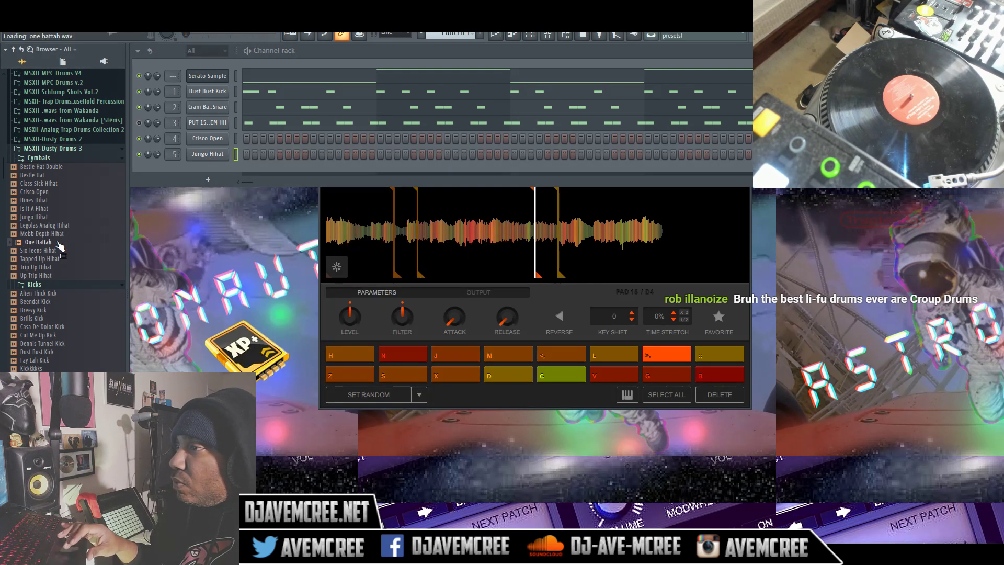
pyautogui.click(58, 251)
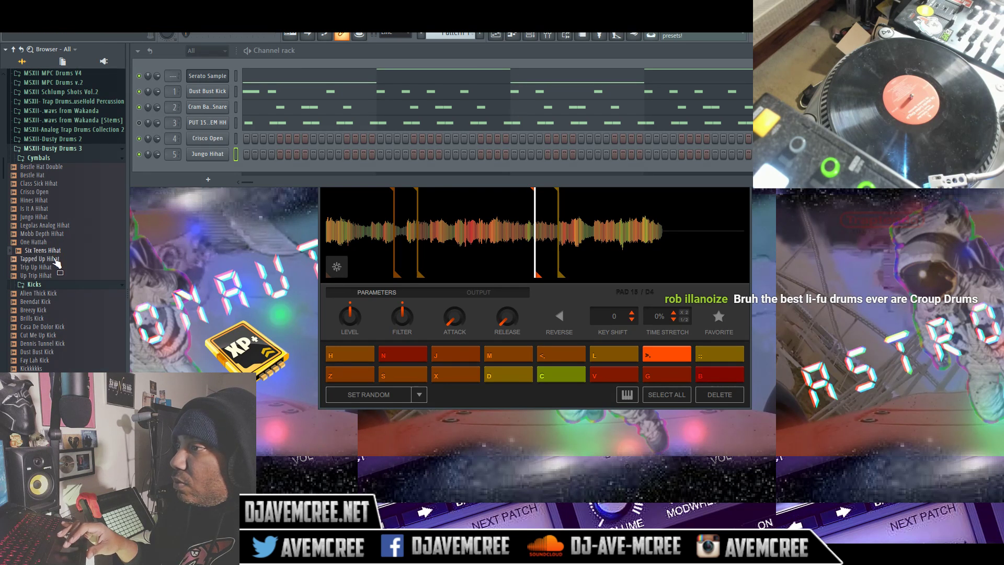
pyautogui.click(53, 259)
pyautogui.click(55, 254)
pyautogui.click(52, 267)
pyautogui.click(53, 276)
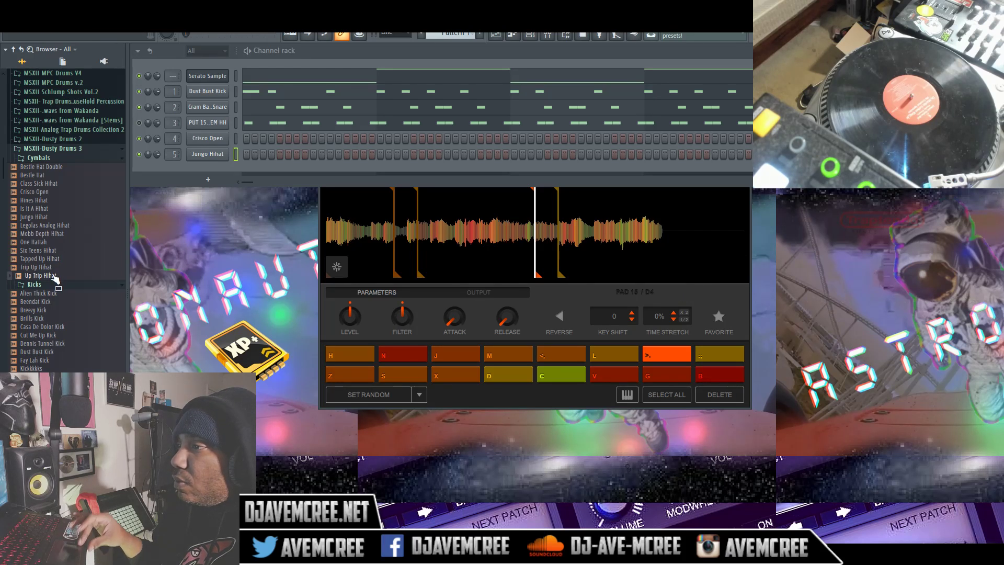
# Step: Load the Up Trip Hihat sample into the Jungo Hihat channel and fill the channel with evenly spaced hits
pyautogui.rightClick(54, 276)
pyautogui.click(65, 276)
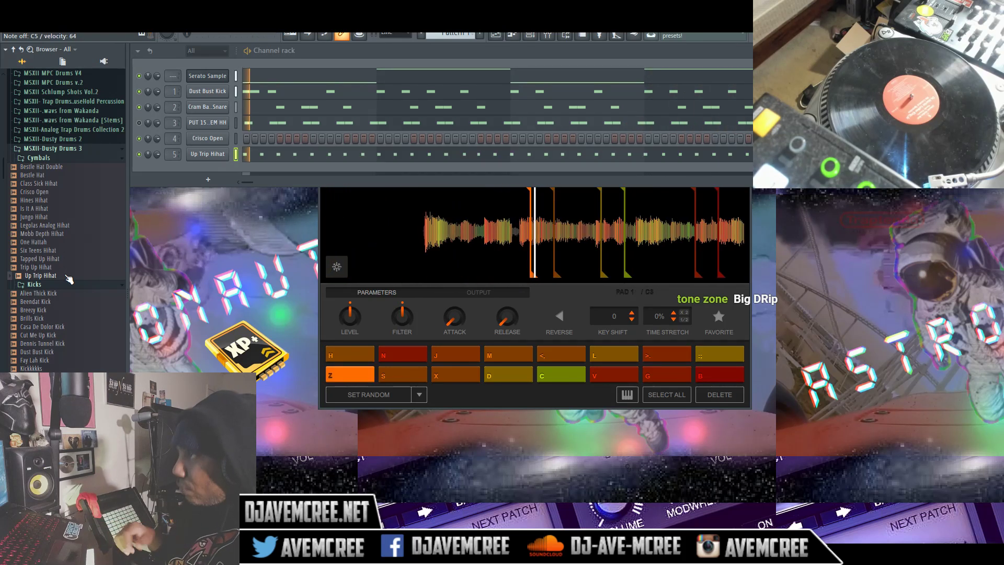
# Step: Add Crisco Open hits to the pattern and clear the notes from the PUT 15..EM HH channel
pyautogui.click(234, 140)
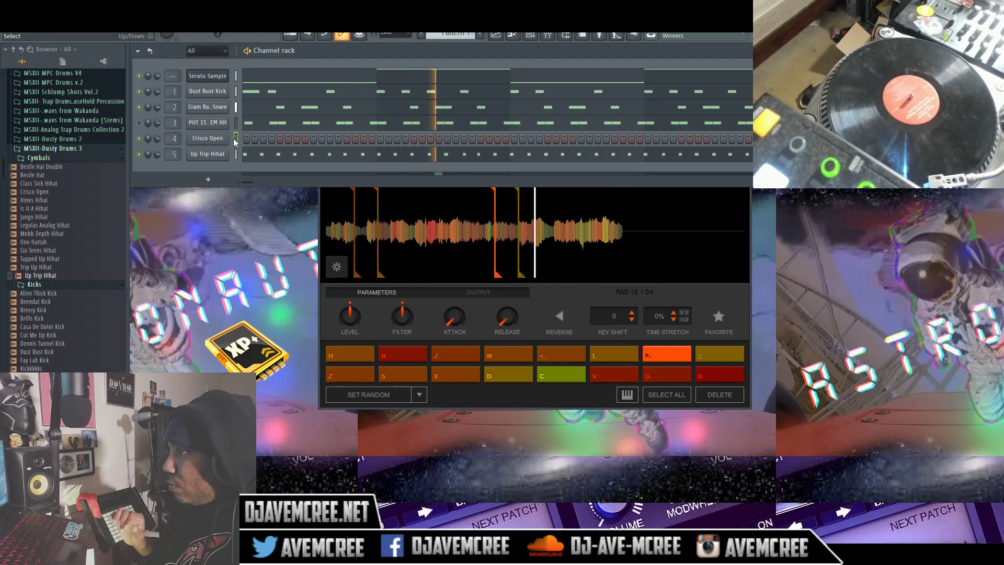
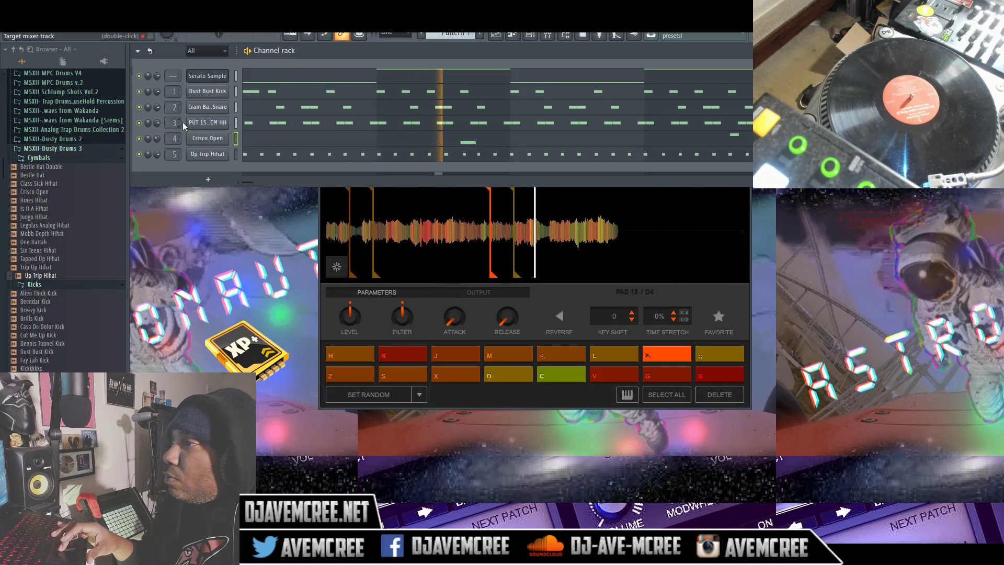
pyautogui.click(236, 123)
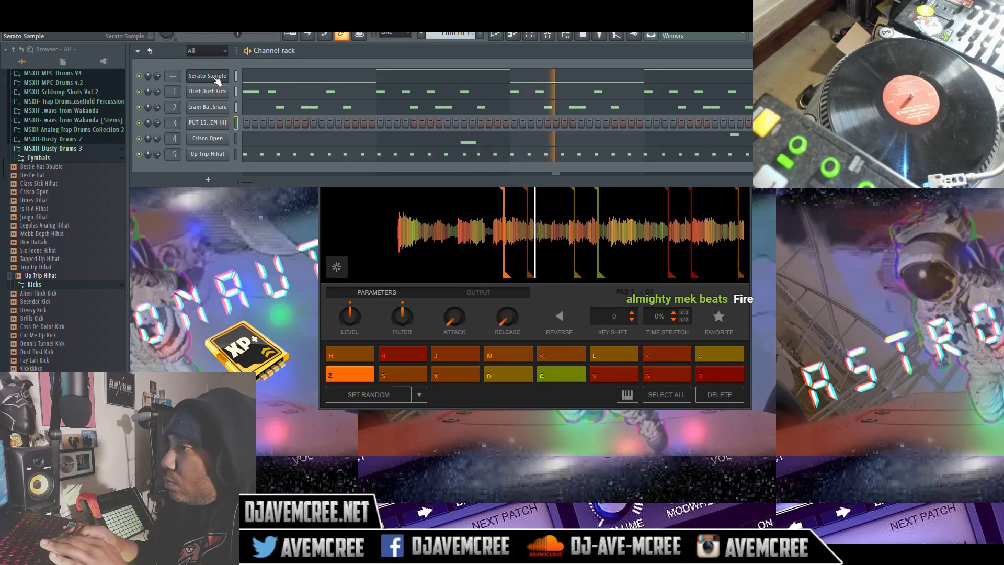
# Step: Insert an ElectraX642.1 synth channel directly above the Dust Bust Kick channel
pyautogui.rightClick(218, 93)
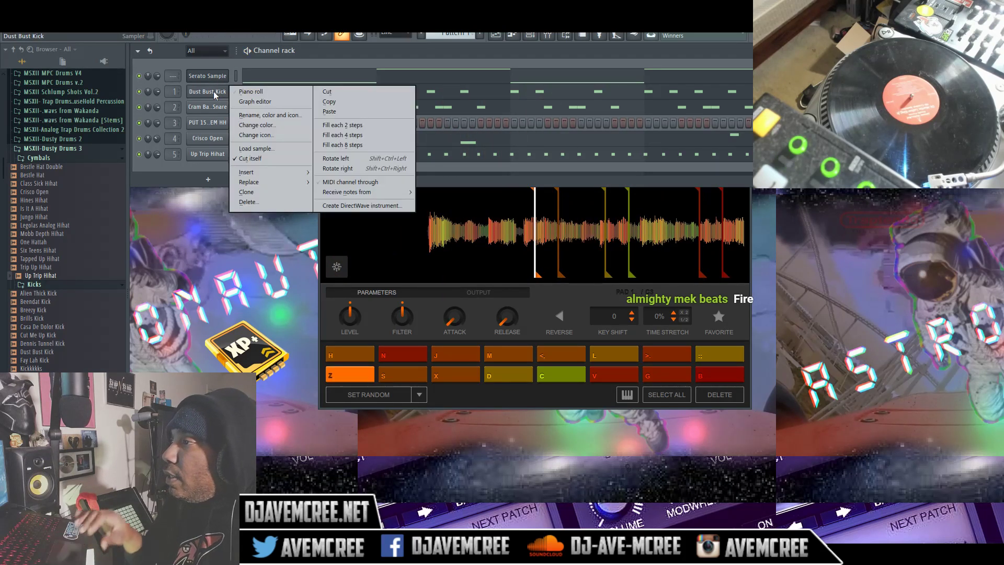
pyautogui.moveTo(284, 173)
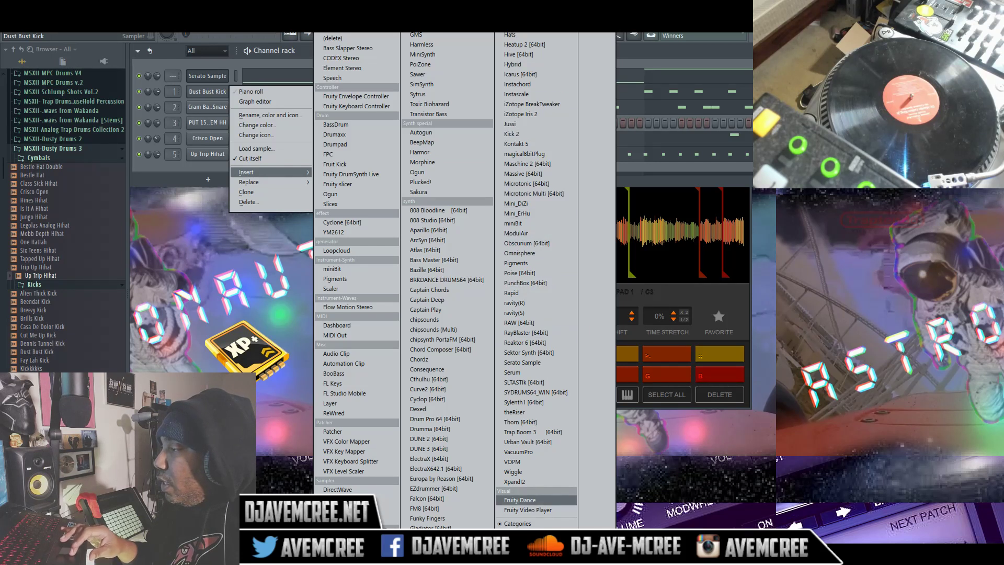
pyautogui.click(458, 467)
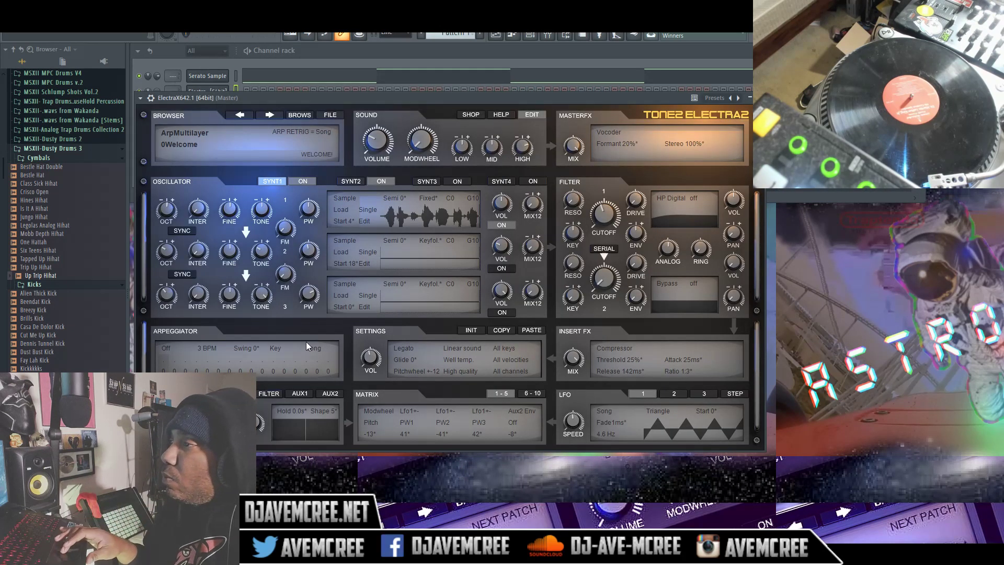
# Step: Load the Synth - Rocky EP's patch from the TTS - Super Traptendo XP bank and try it out
pyautogui.click(206, 128)
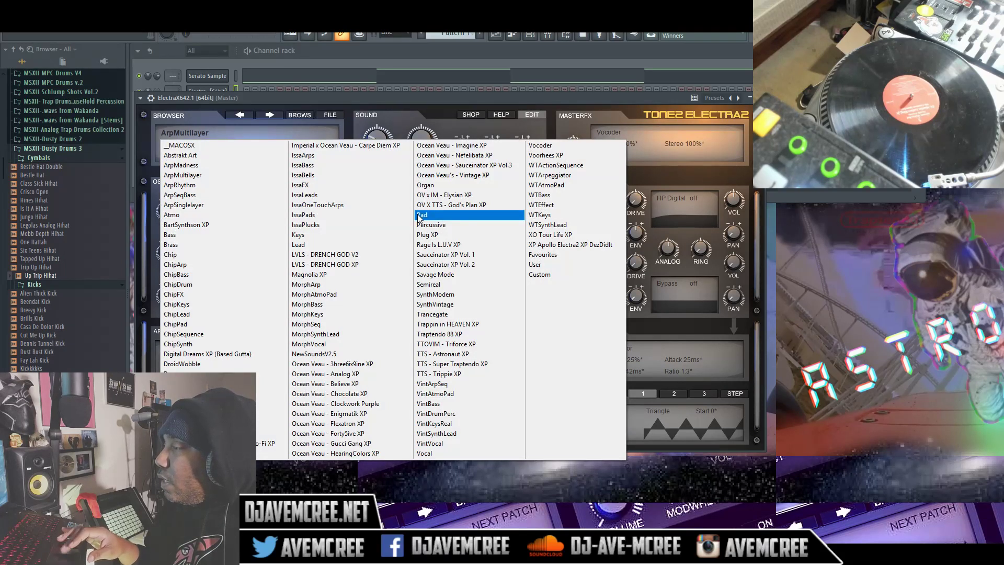
pyautogui.click(472, 364)
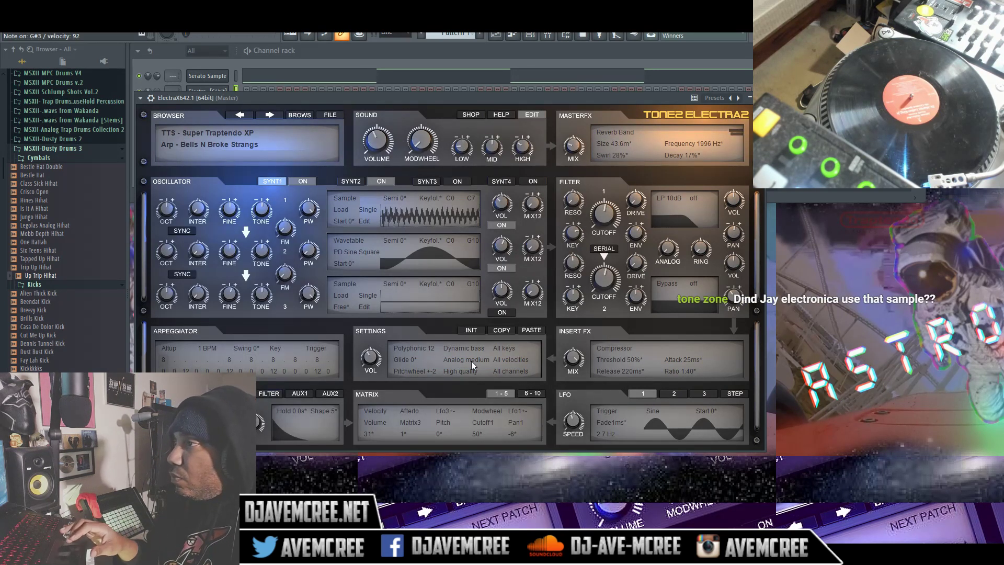
pyautogui.click(233, 133)
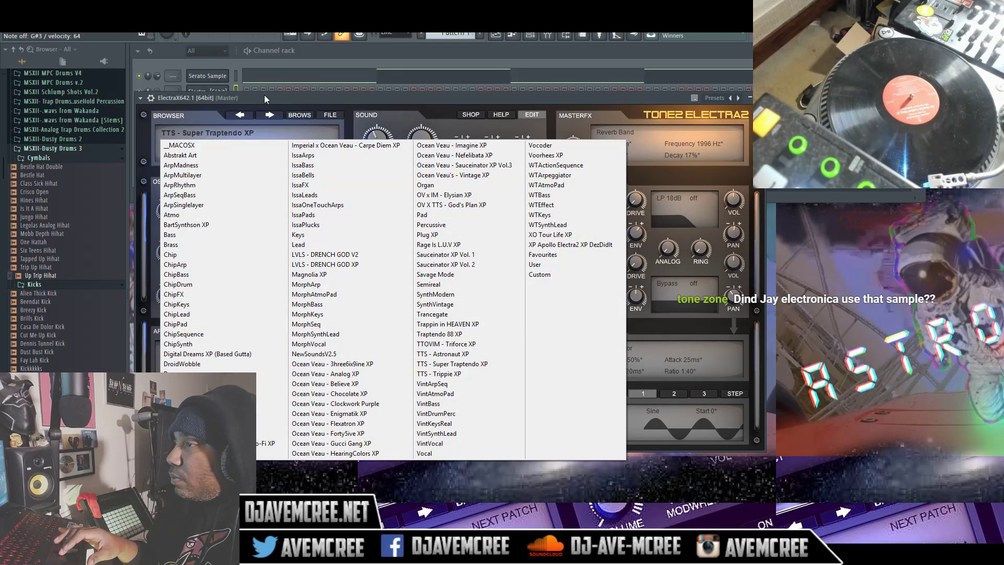
pyautogui.click(269, 114)
pyautogui.click(224, 143)
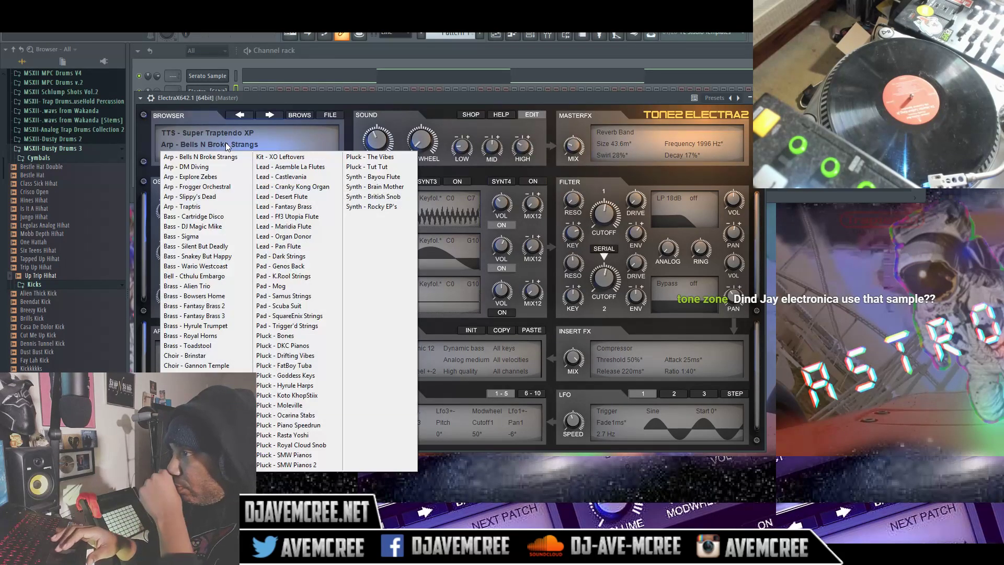
pyautogui.click(360, 207)
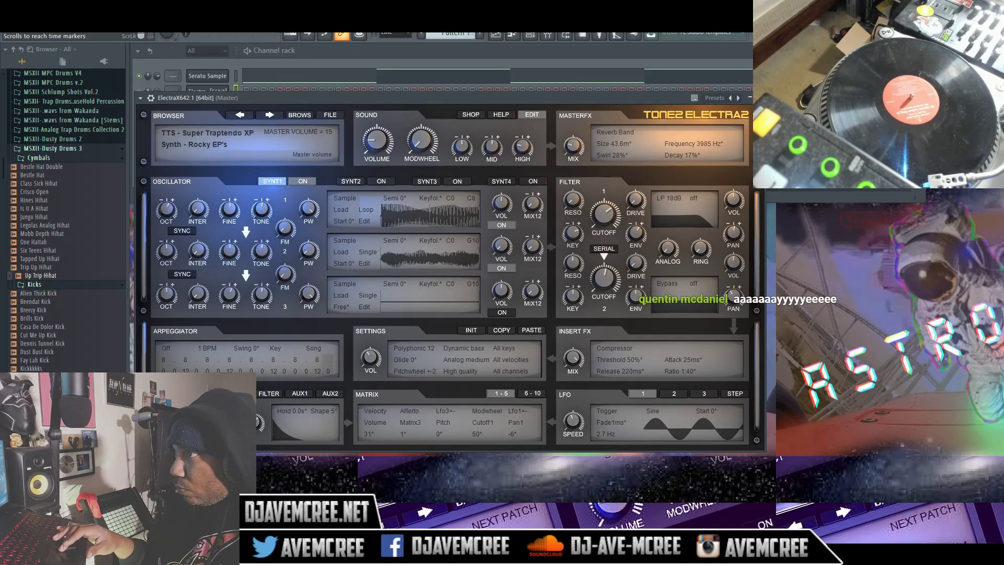
# Step: Check the Serato Sample notes, reselect the ElectraX channel and try the Rocky EP's patch over the playing beat
pyautogui.click(213, 74)
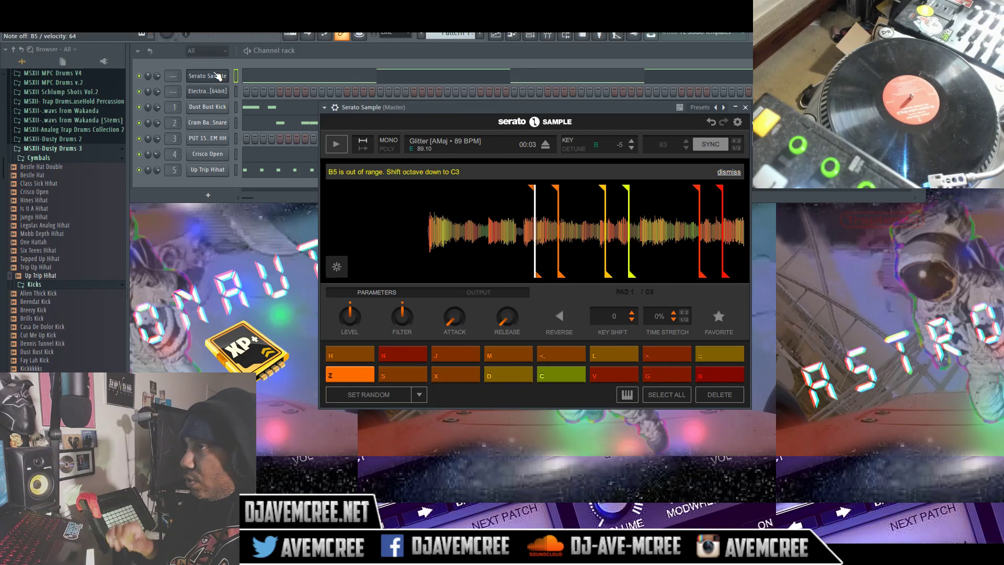
pyautogui.click(235, 92)
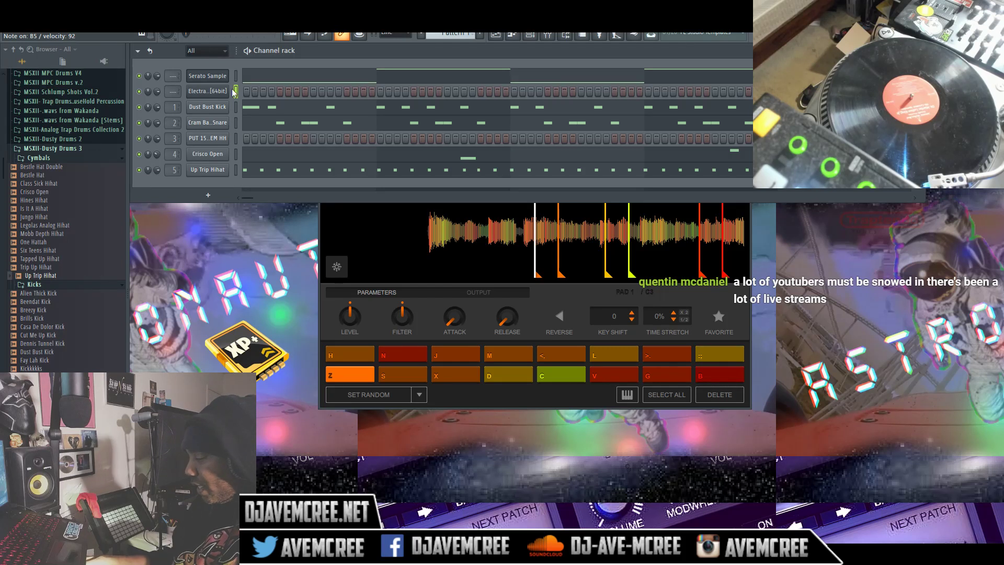
pyautogui.press('space')
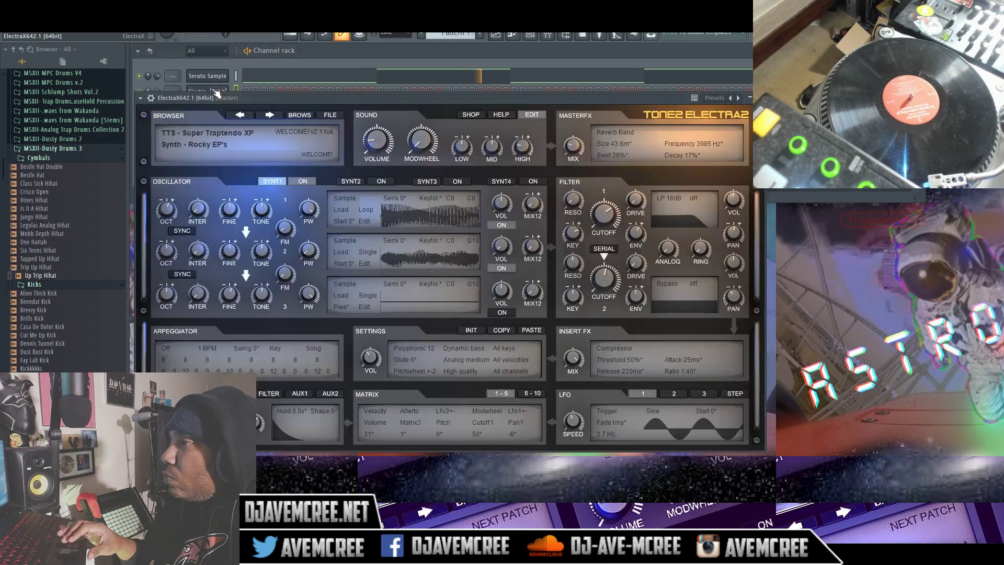
pyautogui.click(222, 92)
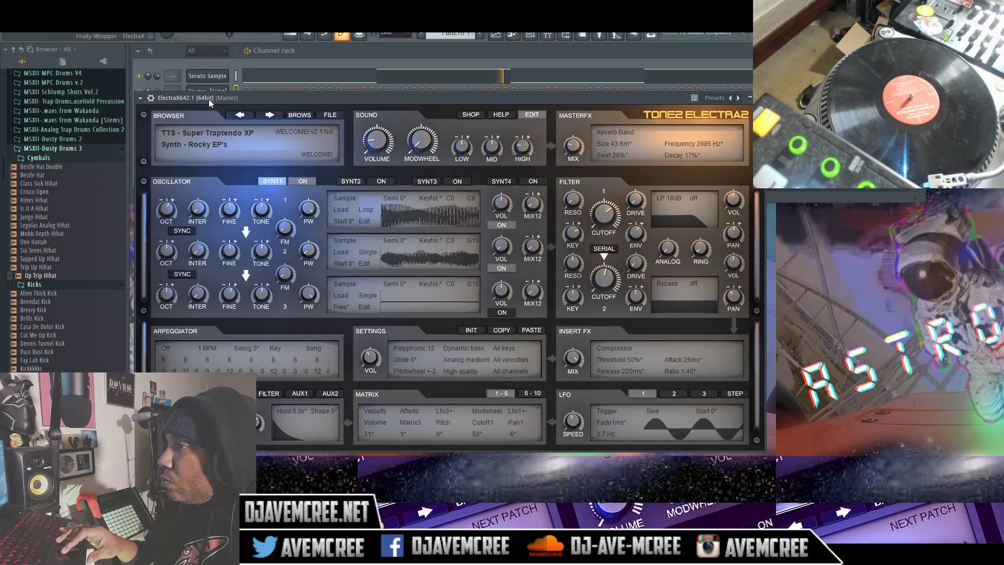
# Step: Load the AMBiENT - GraceOfGod patch from the Imperial x Ocean Veau - Carpe Diem bank and set its master volume to 24
pyautogui.click(220, 136)
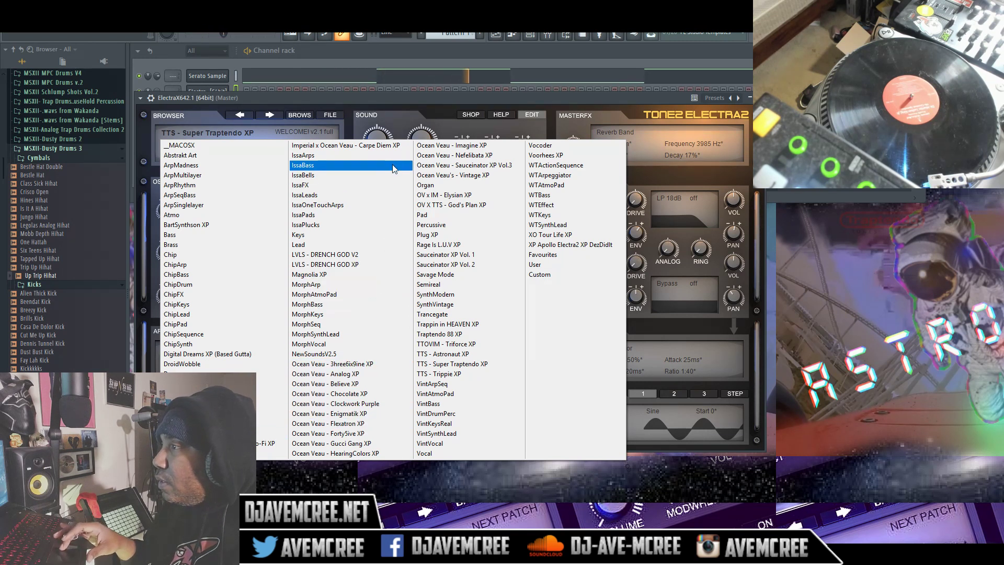
pyautogui.click(387, 145)
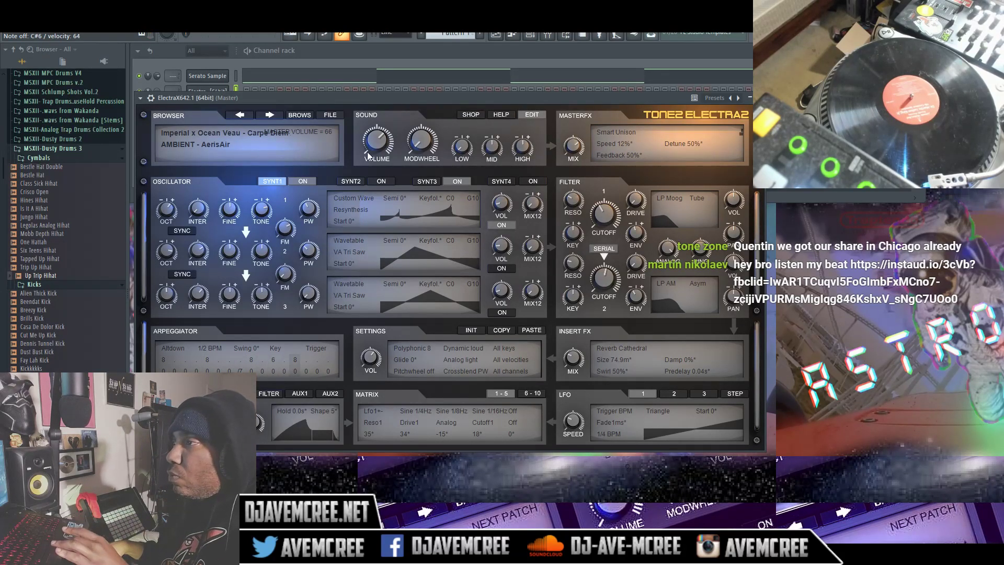
pyautogui.click(270, 115)
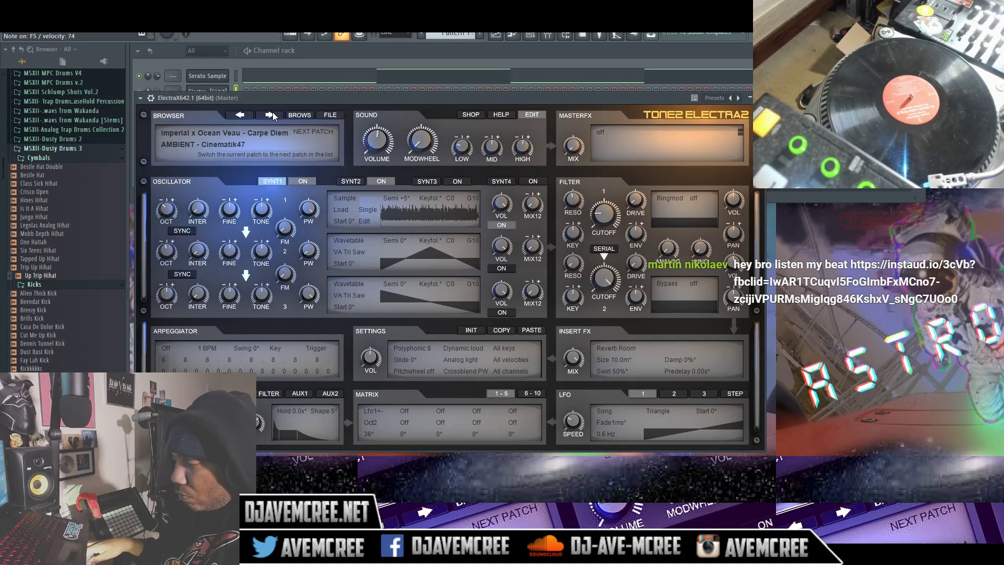
pyautogui.click(271, 115)
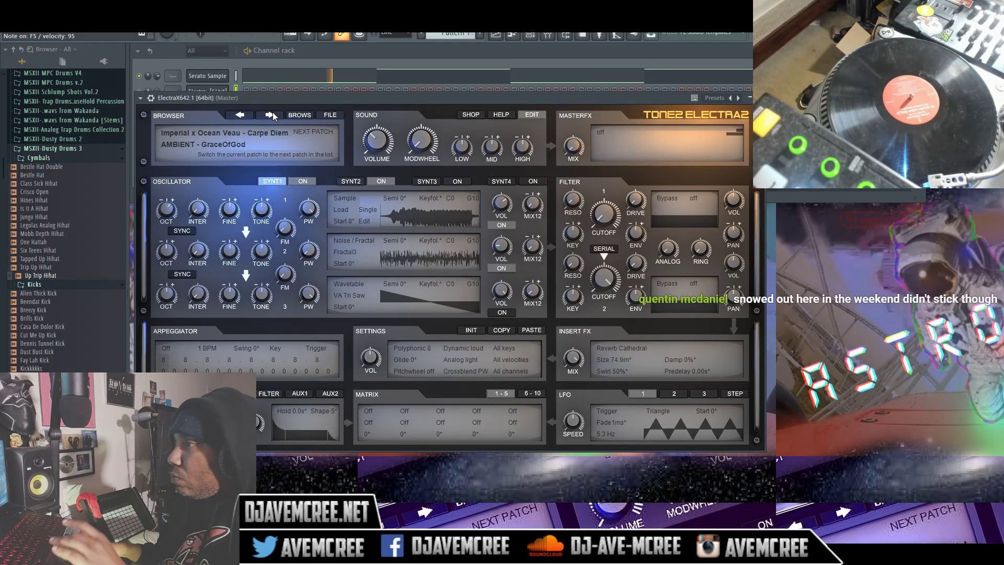
pyautogui.moveTo(381, 140); pyautogui.dragTo(378, 128)
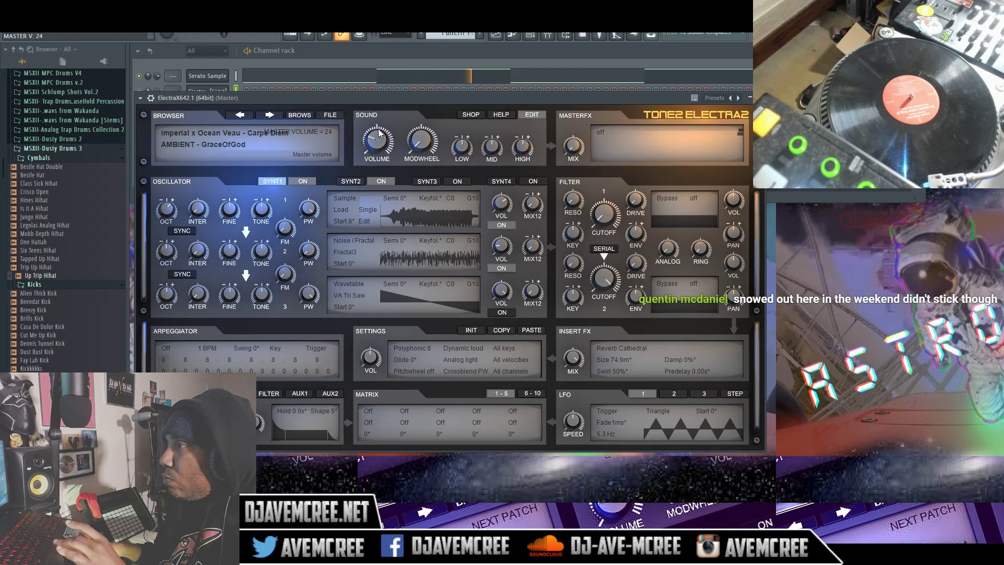
# Step: With the Up Trip Hihat channel muted, record an ElectraX part over the pattern and adjust the synth channel's volume
pyautogui.click(377, 52)
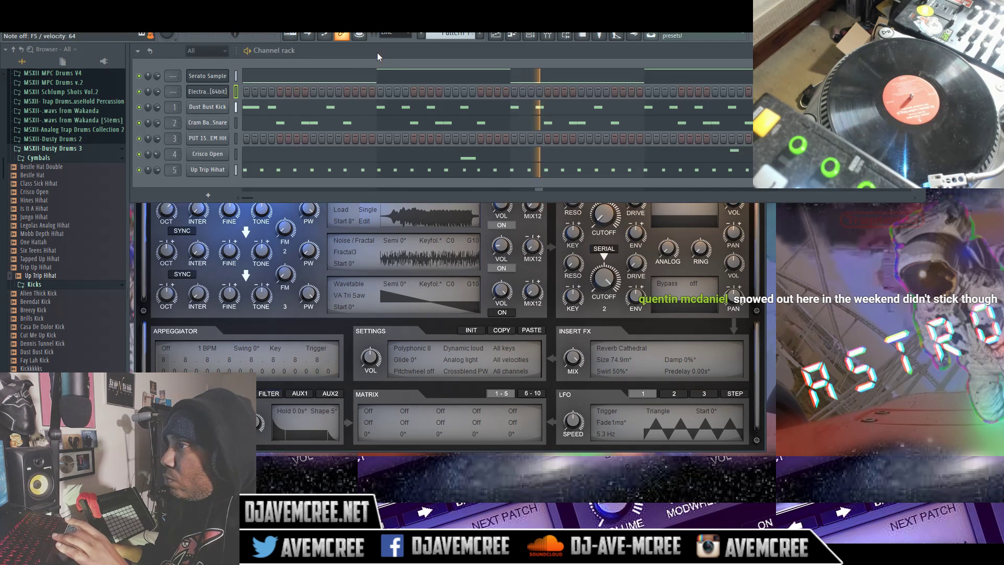
pyautogui.click(139, 171)
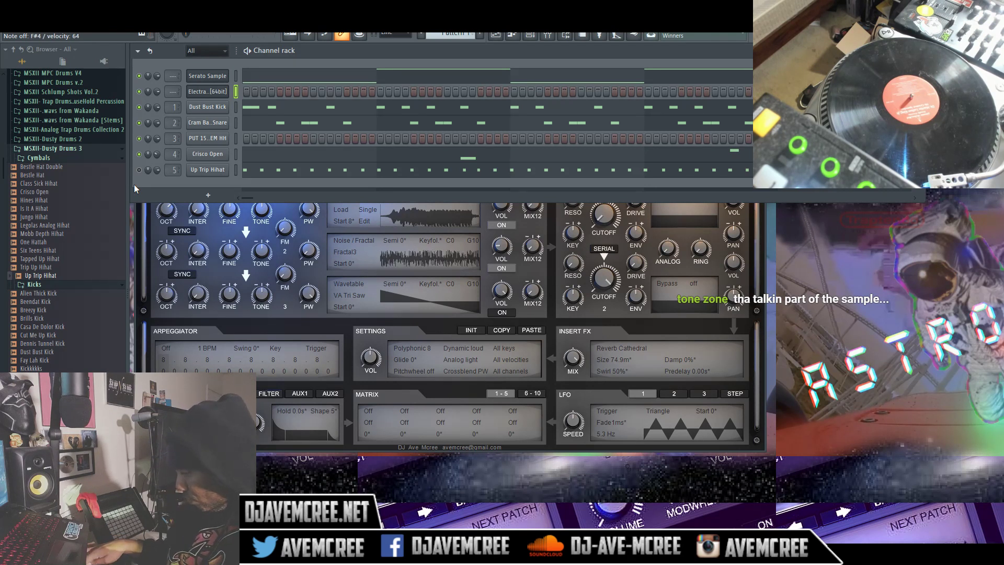
pyautogui.press('space')
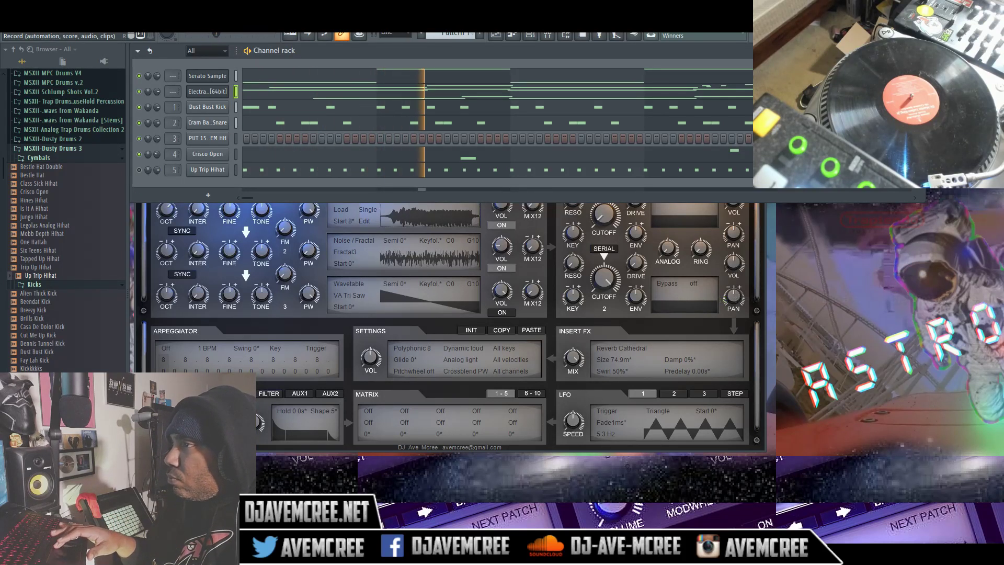
pyautogui.moveTo(157, 91); pyautogui.dragTo(159, 89)
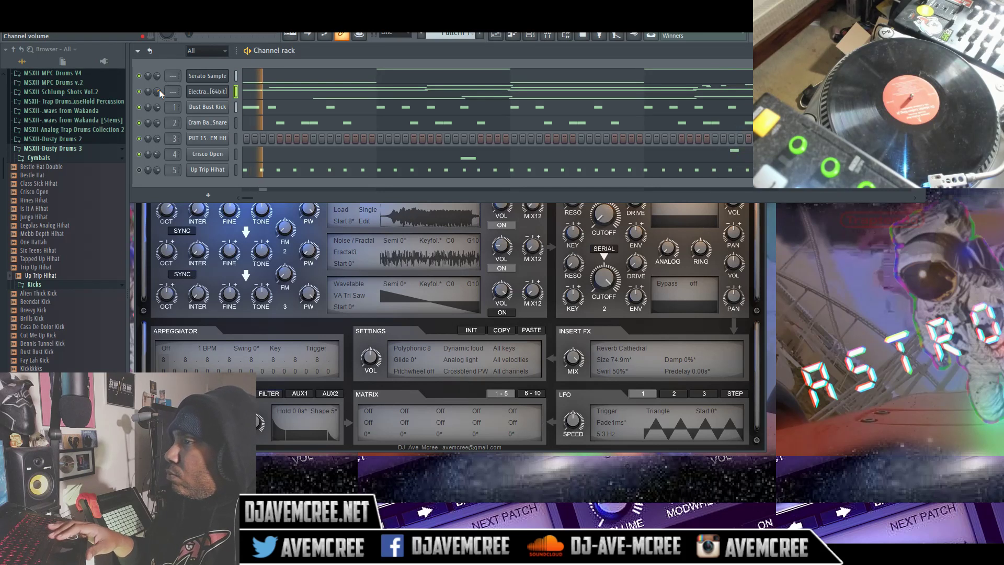
# Step: Place Pattern 1 on Track 1 of the playlist, align it to the start of bar 1 and close the playlist
pyautogui.click(502, 37)
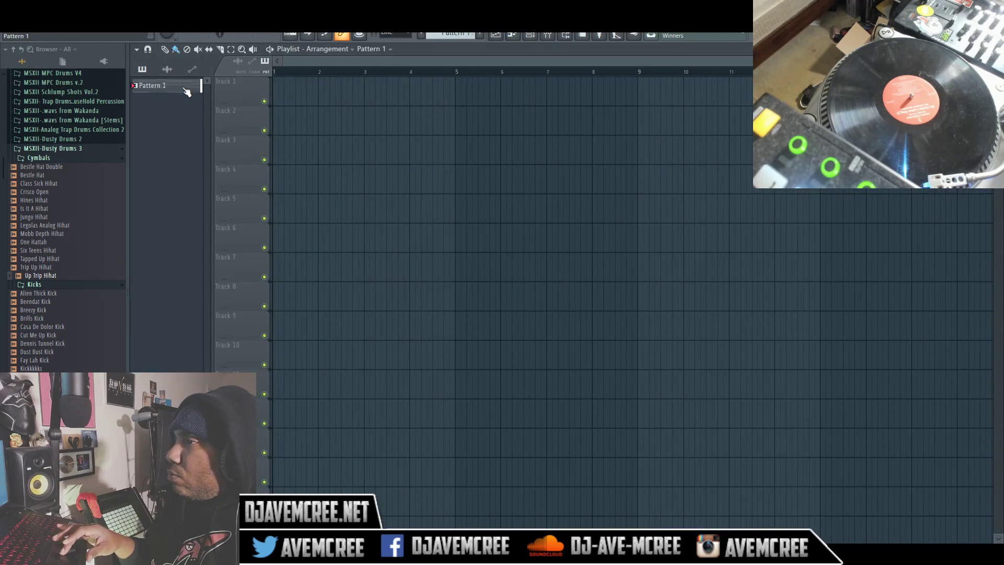
pyautogui.click(277, 85)
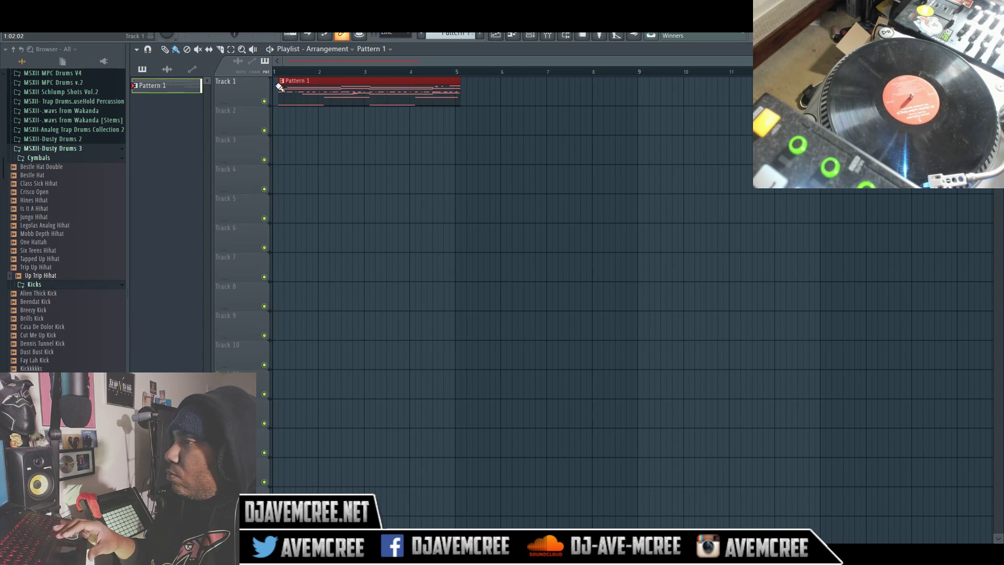
pyautogui.moveTo(317, 85); pyautogui.dragTo(312, 85)
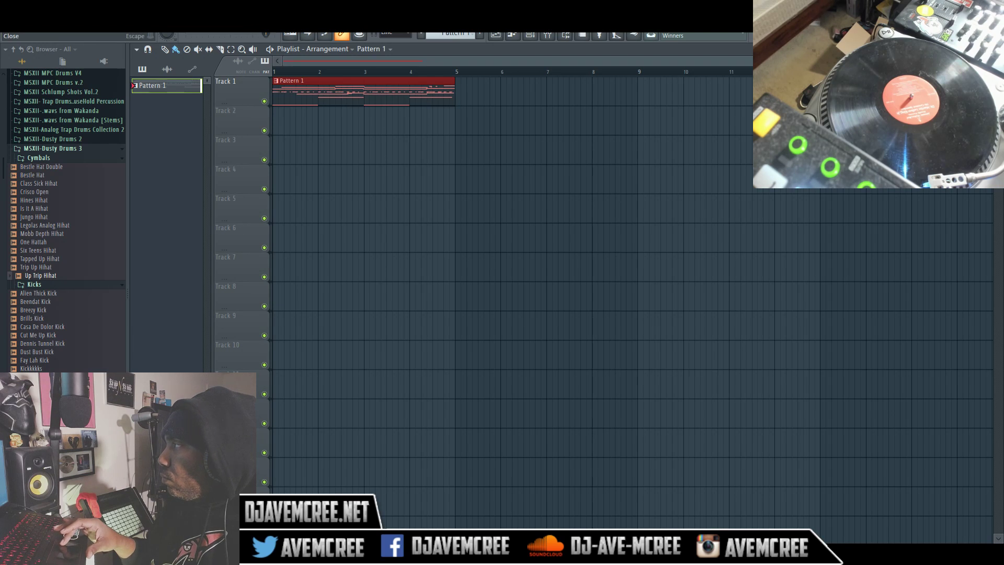
pyautogui.press('F5')
pyautogui.press('space')
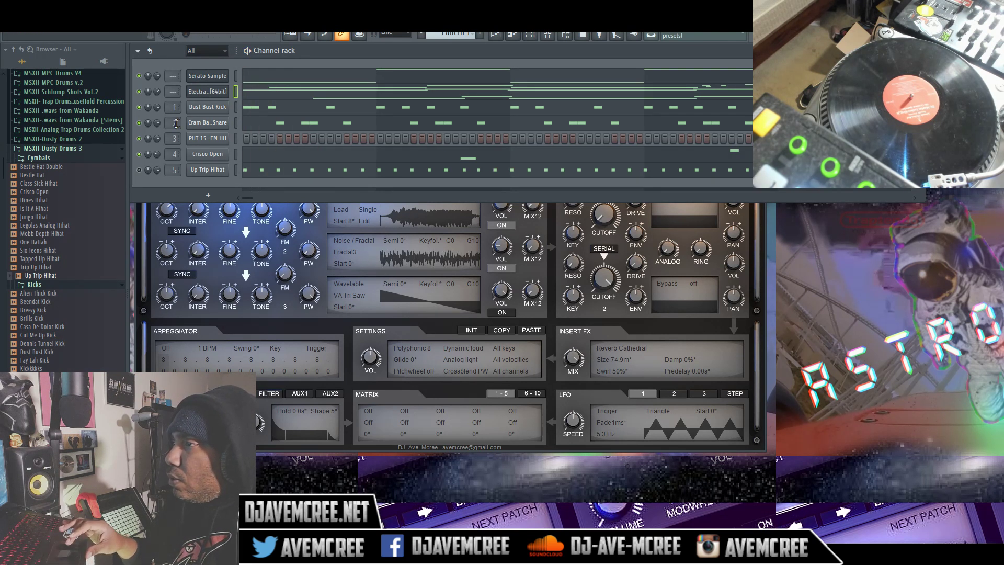
# Step: Reset the mixer track assignments of the snare and hi-hat channels and open the Cram Barry Snare settings
pyautogui.scroll(-2, 172, 122)
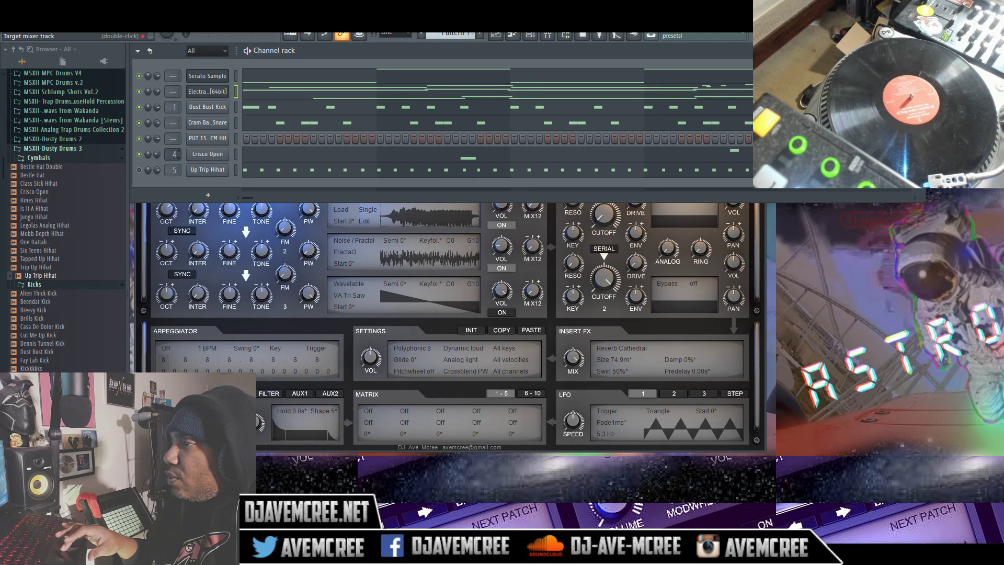
pyautogui.click(201, 122)
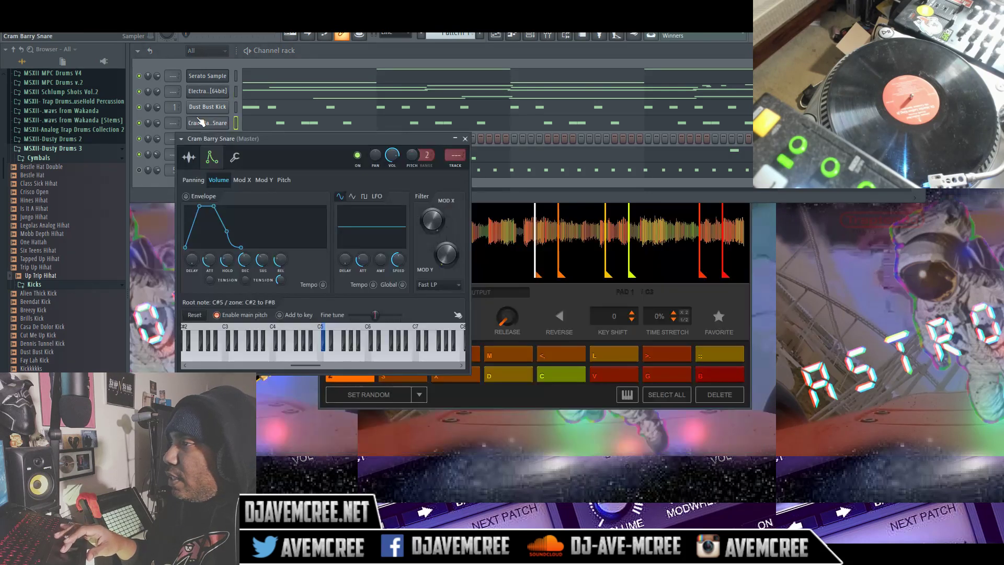
pyautogui.click(453, 170)
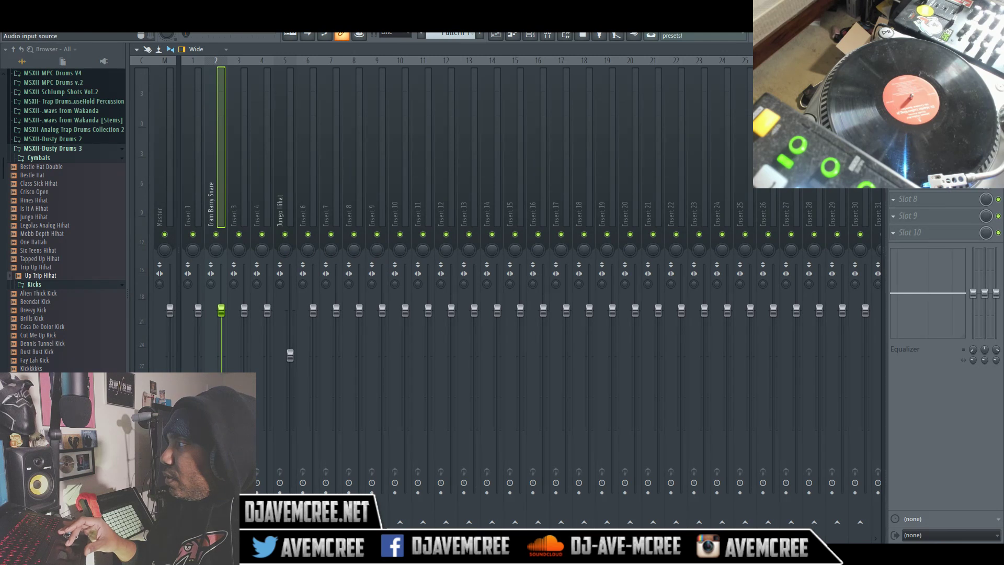
# Step: Copy the Kleverb reverb from Insert 1 onto the Cram Barry Snare track, then lower its wet level and set its dry level to 1.00
pyautogui.click(920, 82)
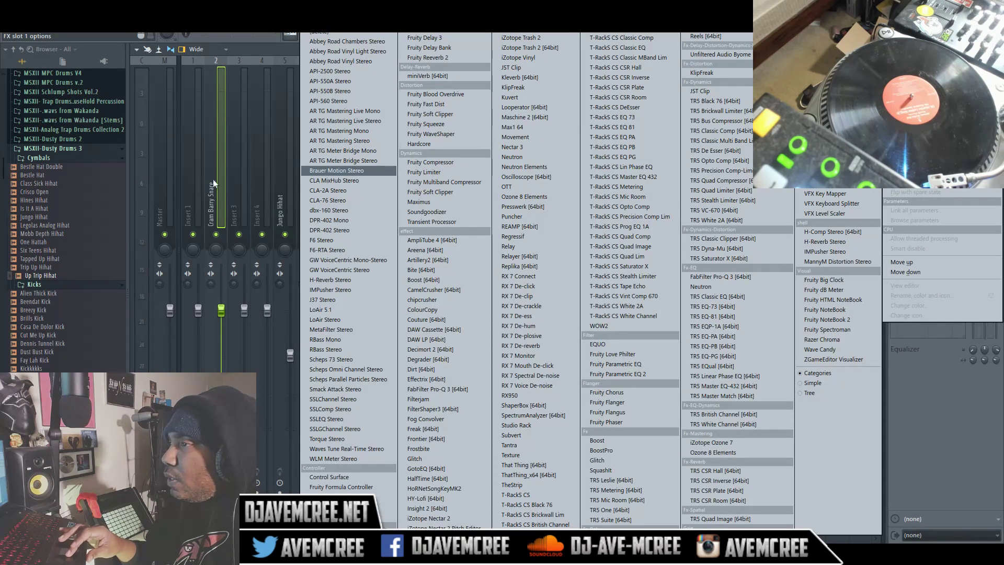
pyautogui.click(188, 178)
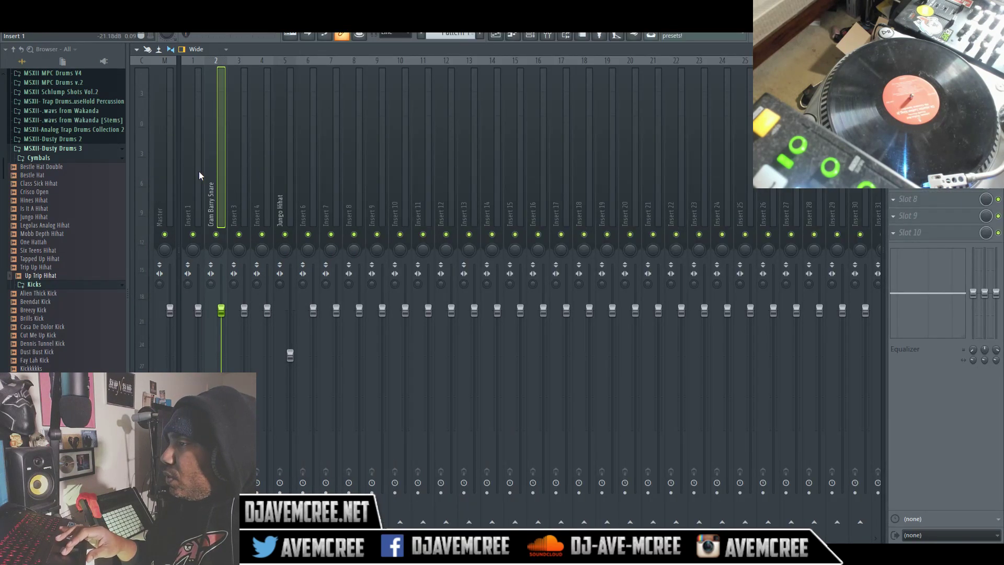
pyautogui.click(189, 170)
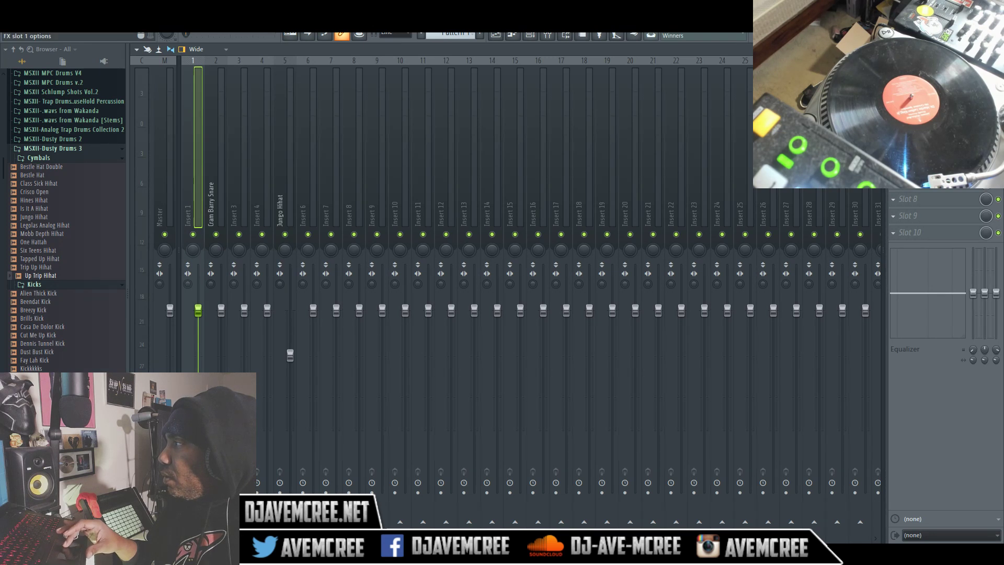
pyautogui.rightClick(920, 81)
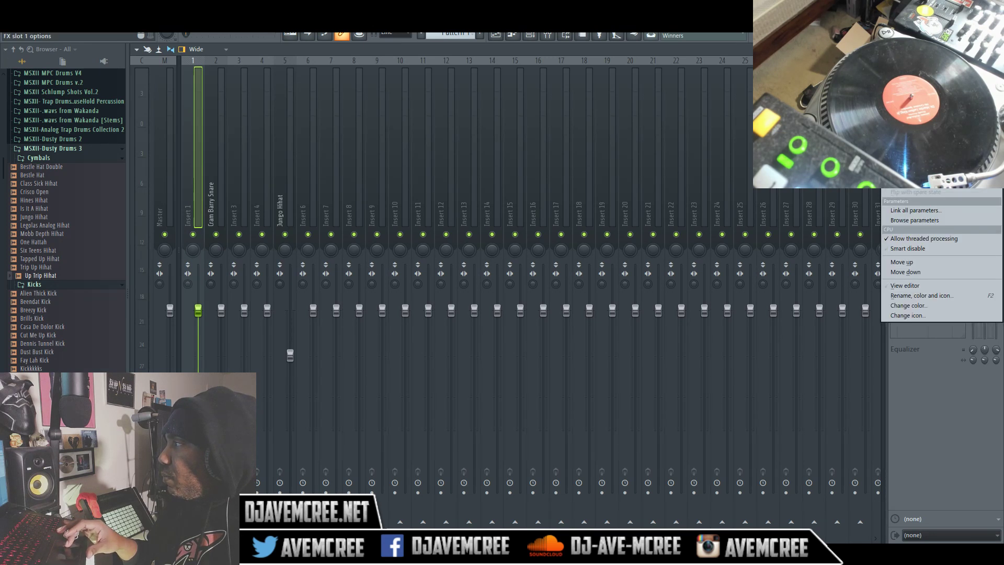
pyautogui.click(907, 96)
pyautogui.moveTo(237, 162); pyautogui.dragTo(214, 153)
pyautogui.press('space')
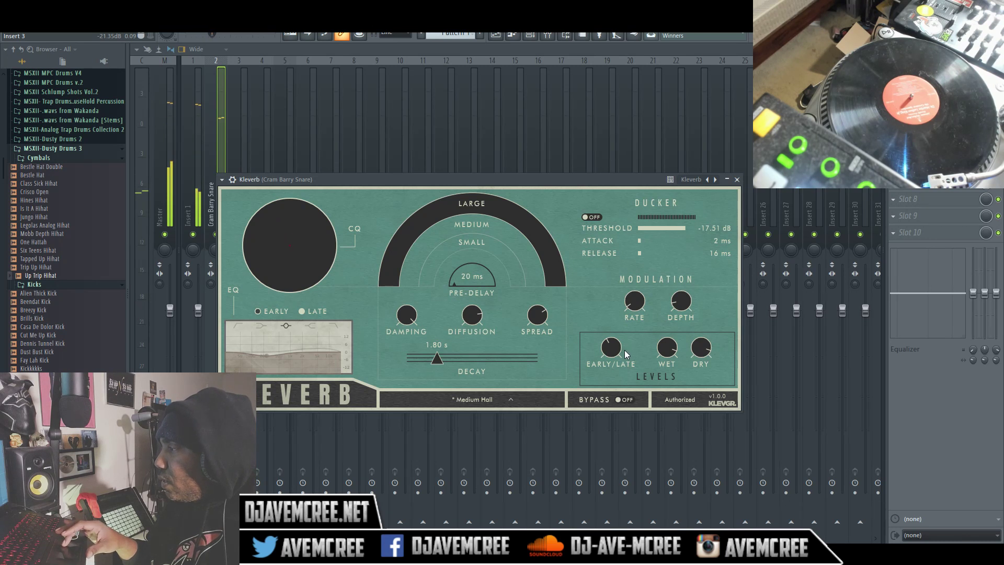
pyautogui.moveTo(664, 359); pyautogui.dragTo(667, 374)
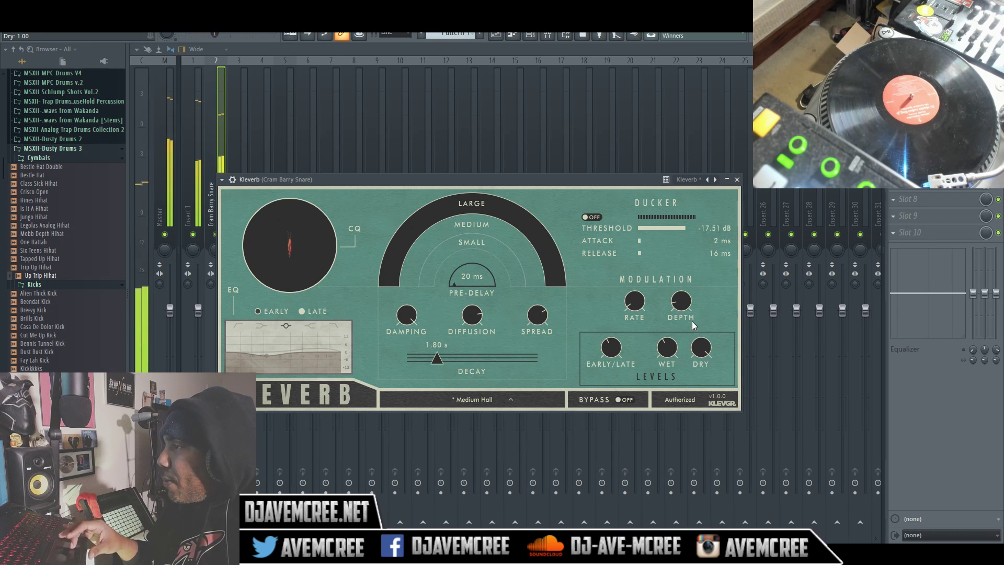
# Step: Add a Fruity Limiter to slot 2 of Insert 1 and adjust its noise gate release, gain and threshold during playback
pyautogui.click(195, 179)
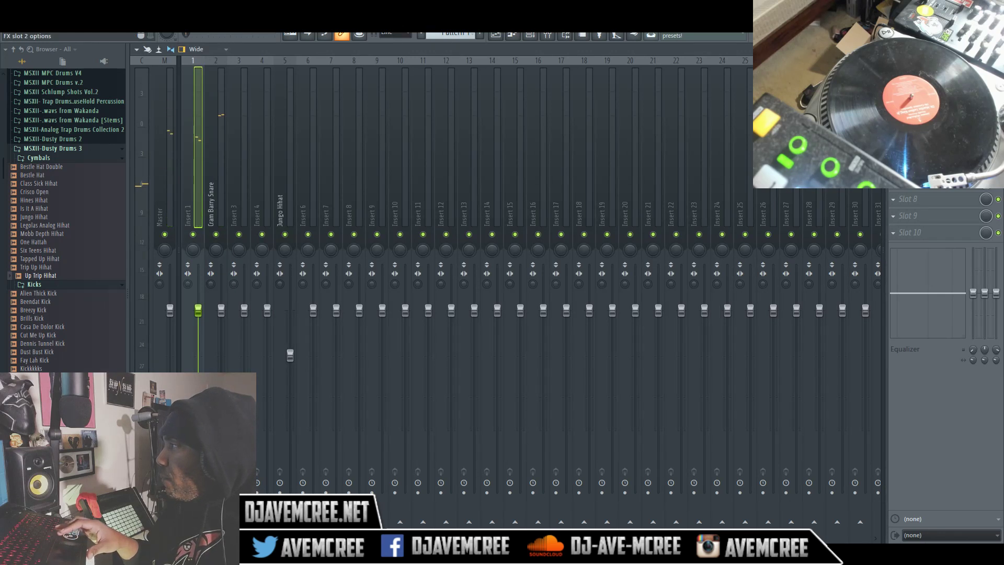
pyautogui.click(920, 98)
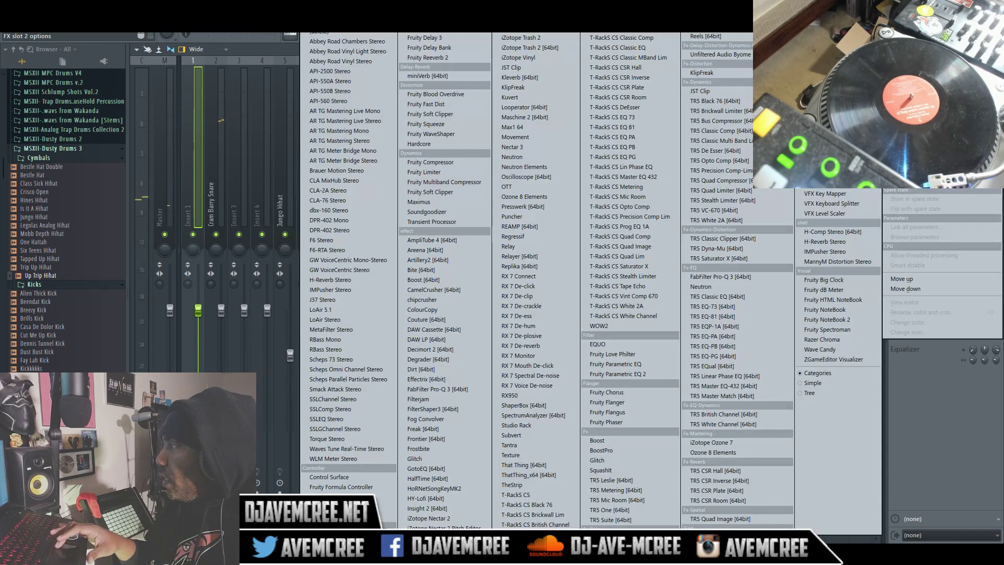
pyautogui.click(411, 175)
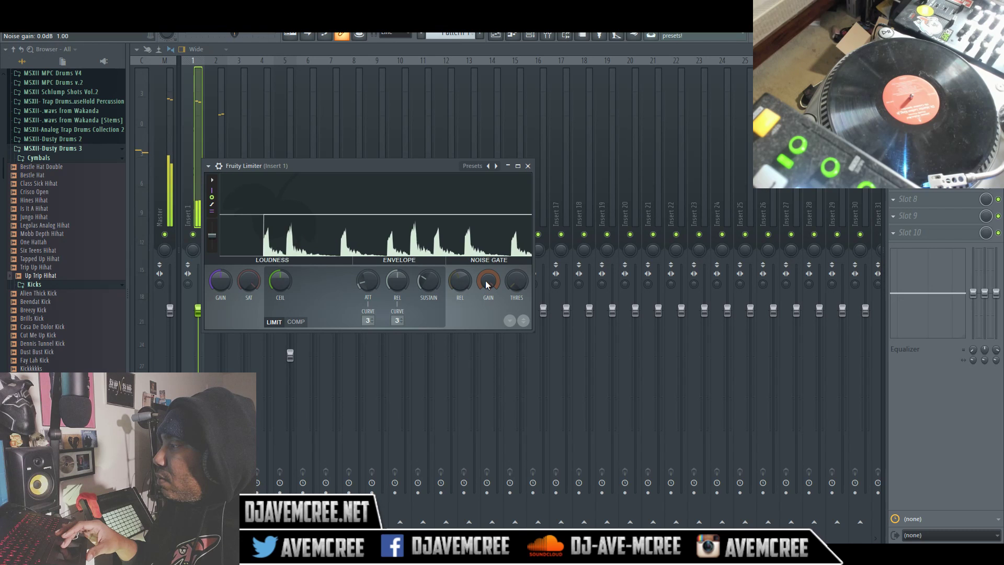
pyautogui.moveTo(515, 280)
pyautogui.mouseDown()
pyautogui.moveTo(516, 271)
pyautogui.moveTo(519, 280)
pyautogui.moveTo(482, 264)
pyautogui.moveTo(482, 276)
pyautogui.moveTo(514, 275)
pyautogui.moveTo(513, 290)
pyautogui.mouseUp()
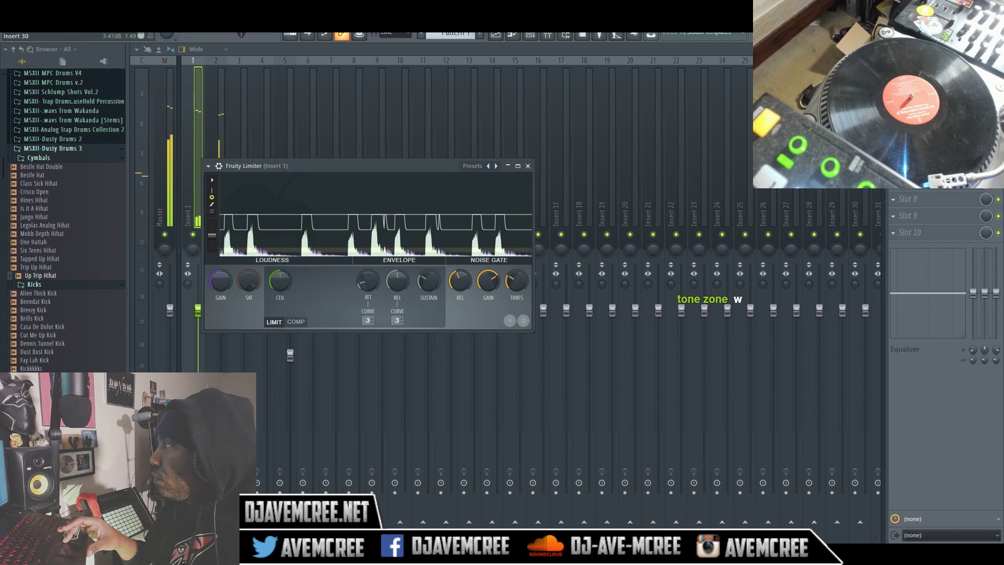
pyautogui.press('Escape')
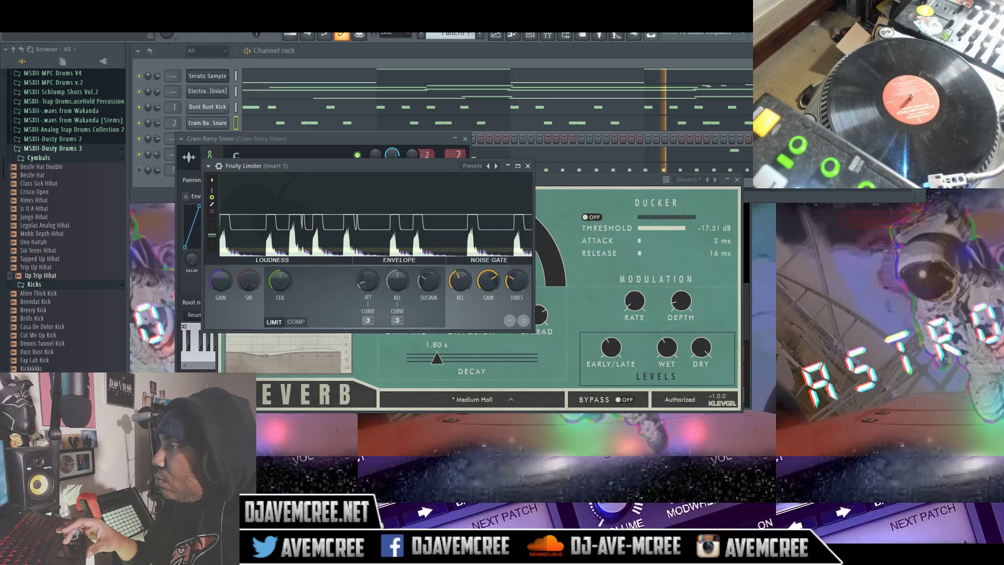
# Step: Review the Dust Bust Kick notes in the piano roll and return to the channel rack
pyautogui.click(272, 107)
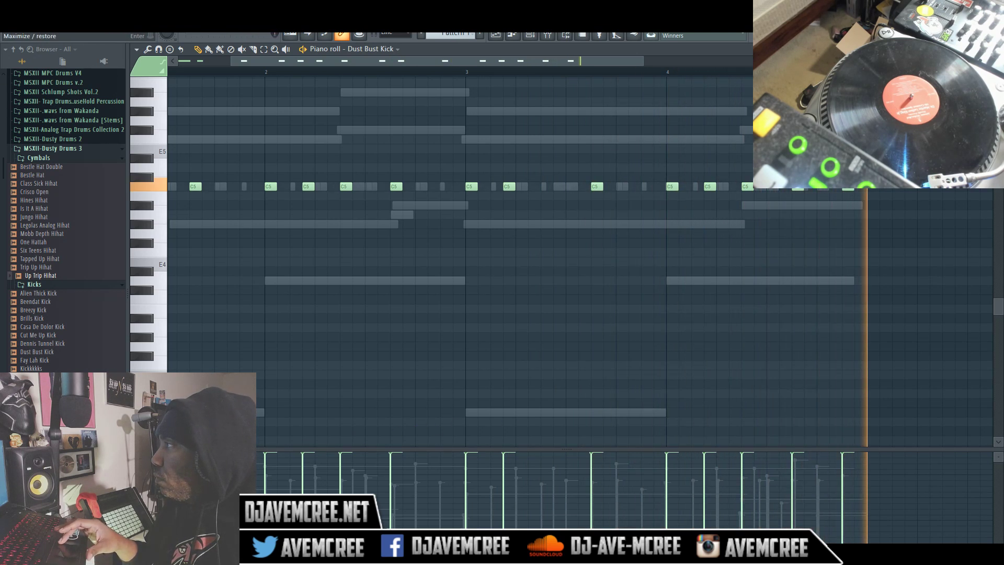
pyautogui.click(997, 49)
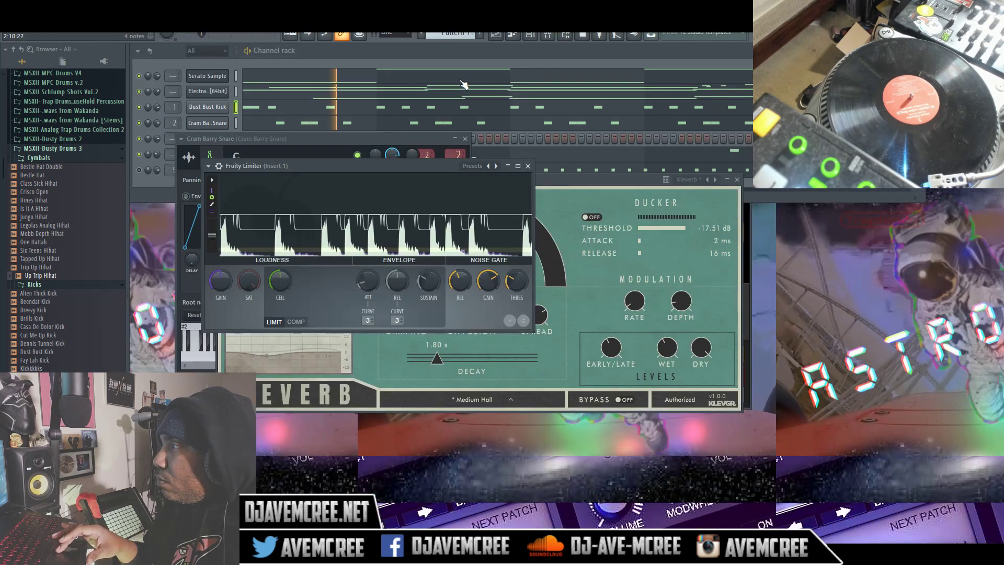
pyautogui.click(450, 59)
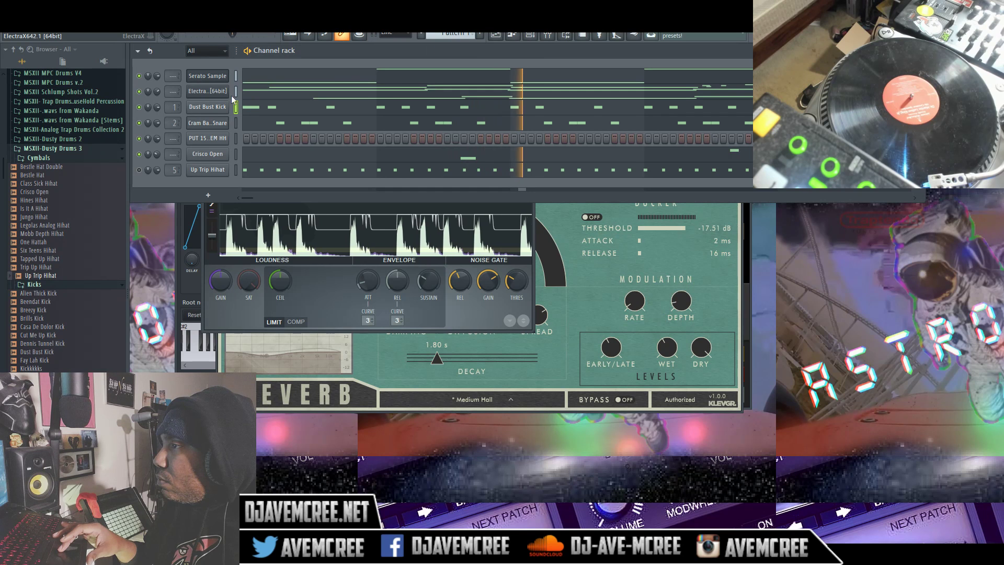
# Step: Lower the Insert 1 mixer fader slightly to balance the kick, then stop playback and close the mixer
pyautogui.click(547, 36)
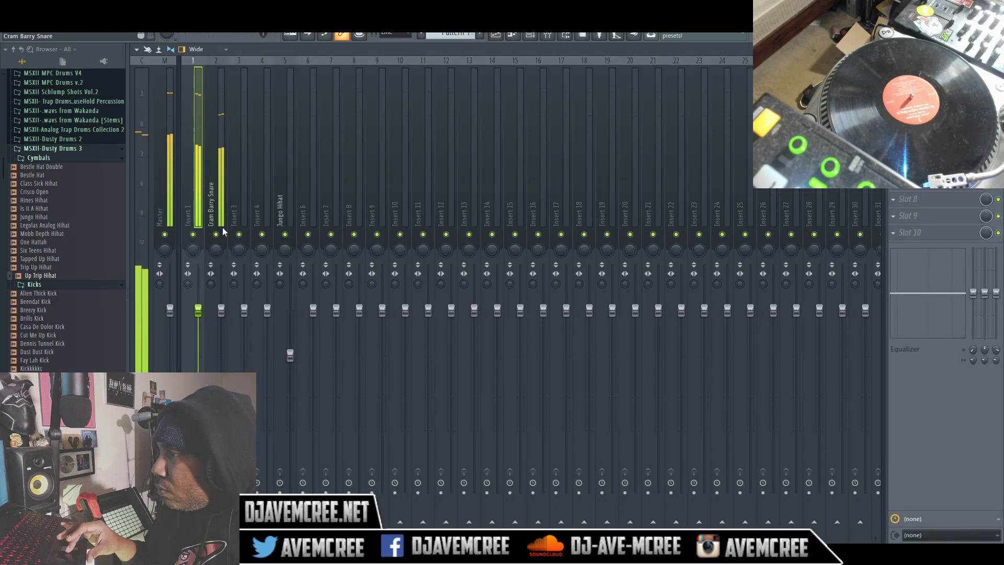
pyautogui.moveTo(198, 310); pyautogui.dragTo(202, 315)
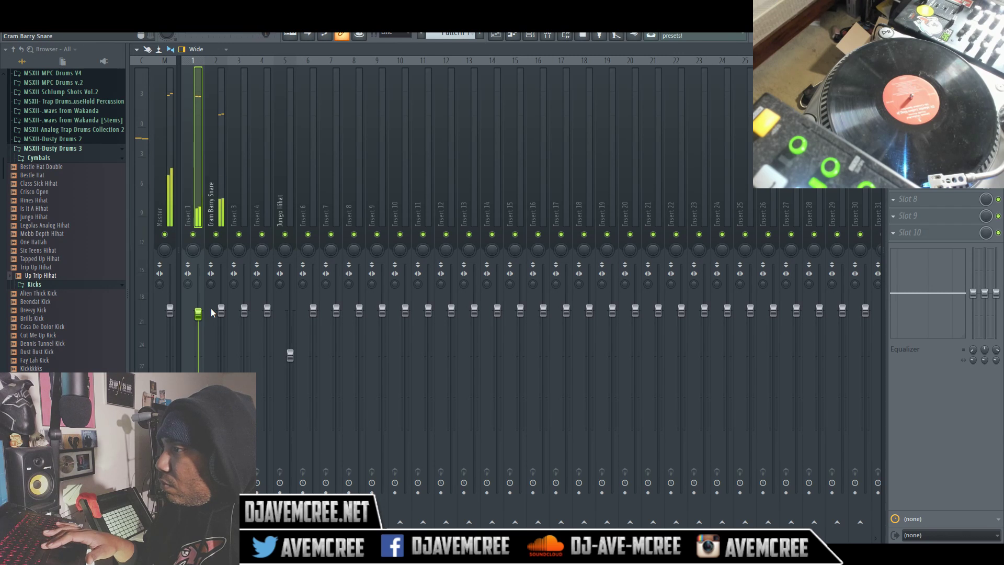
pyautogui.press('space')
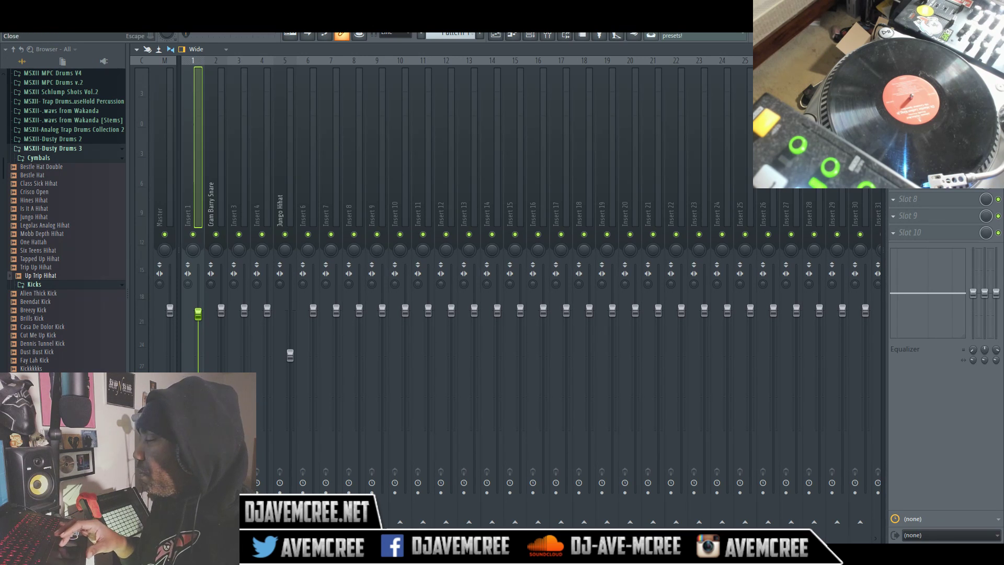
pyautogui.press('Escape')
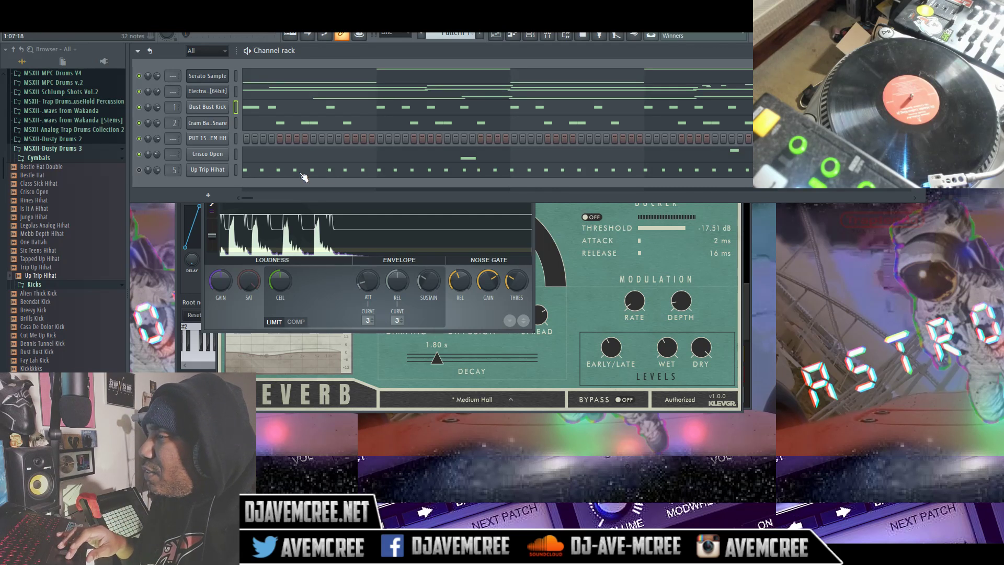
# Step: Copy the Fruity Limiter from Insert 1 with its settings onto the Cram Barry Snare mixer track
pyautogui.click(215, 123)
pyautogui.click(214, 124)
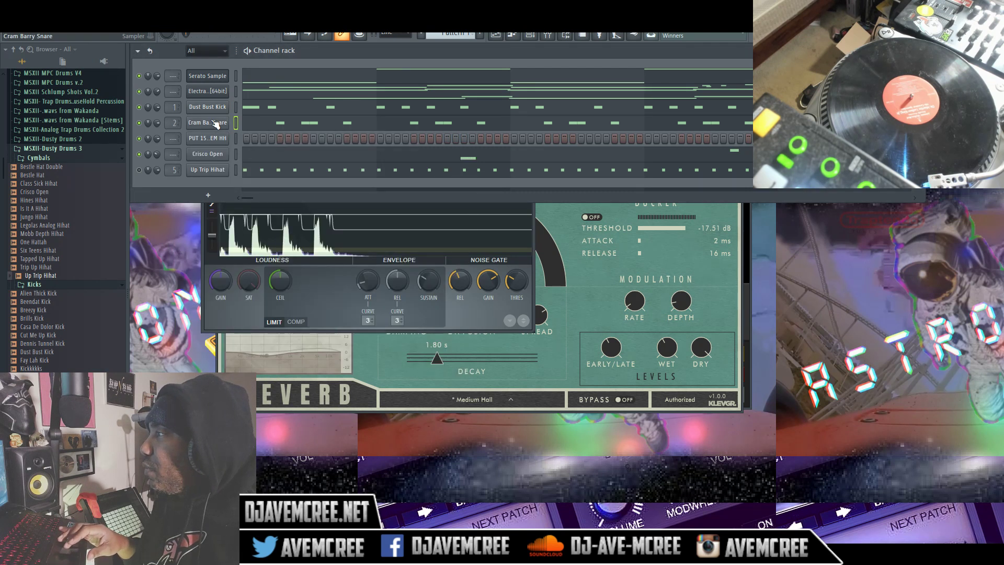
pyautogui.click(214, 123)
pyautogui.click(549, 37)
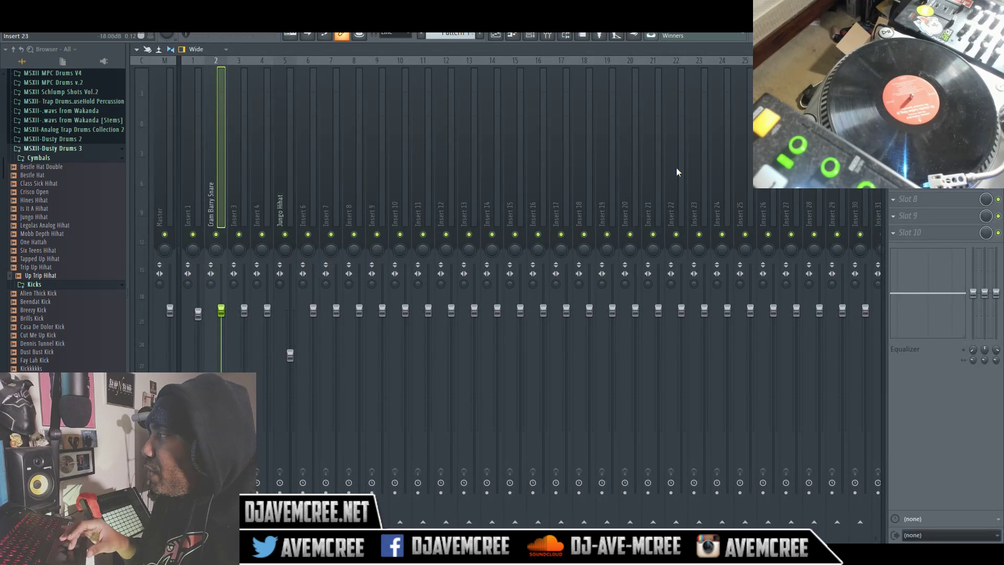
pyautogui.click(198, 196)
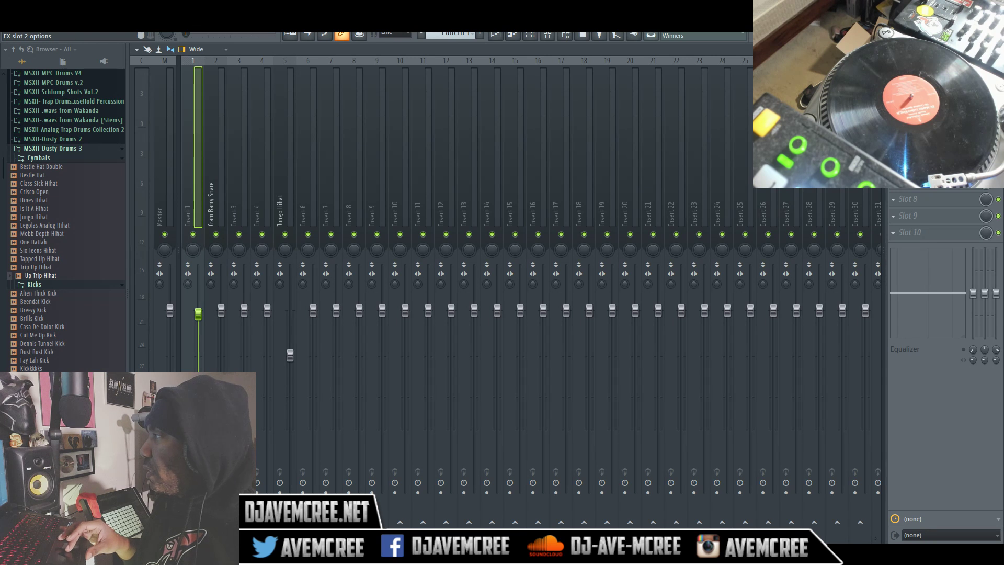
pyautogui.click(893, 99)
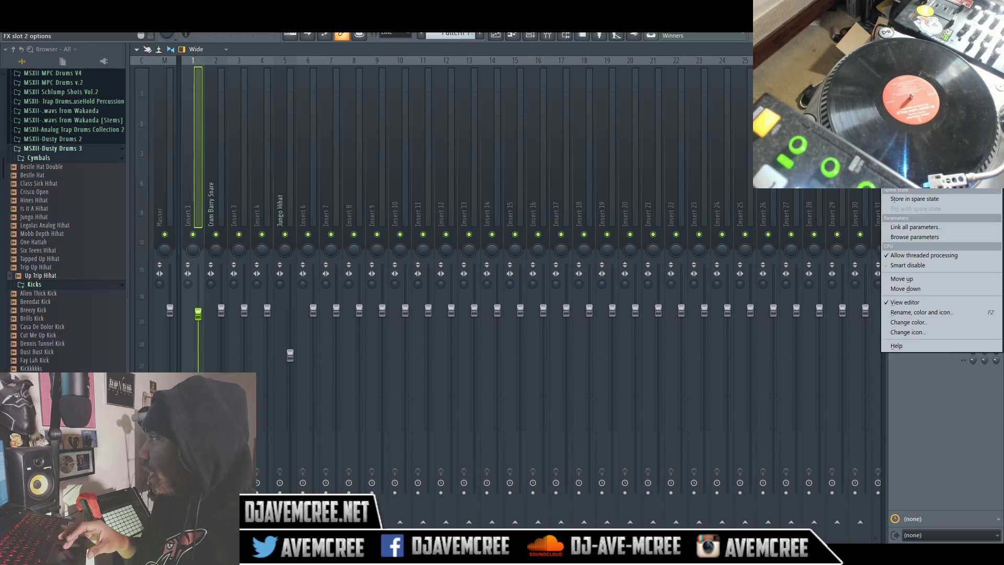
pyautogui.click(915, 152)
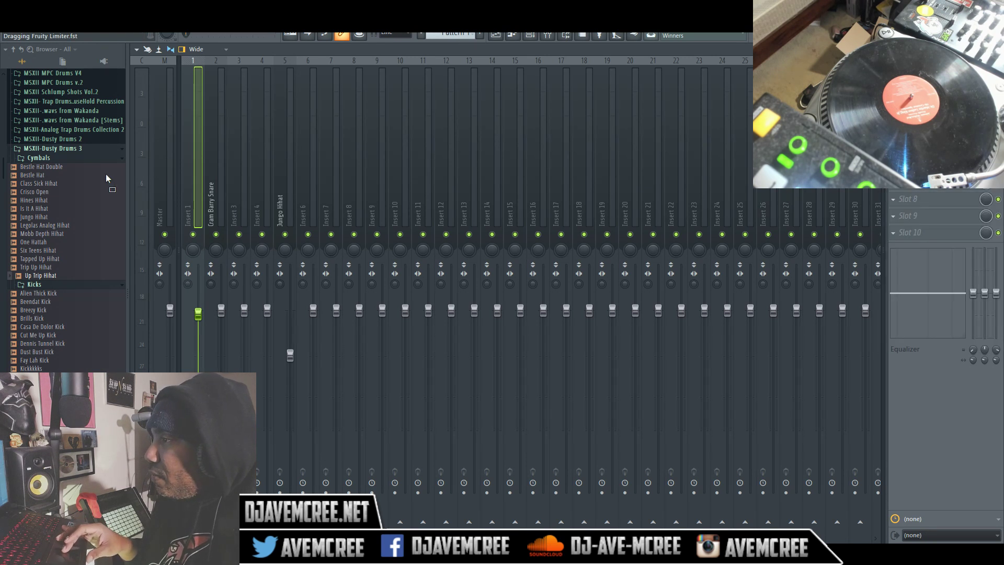
pyautogui.moveTo(213, 166); pyautogui.dragTo(213, 166)
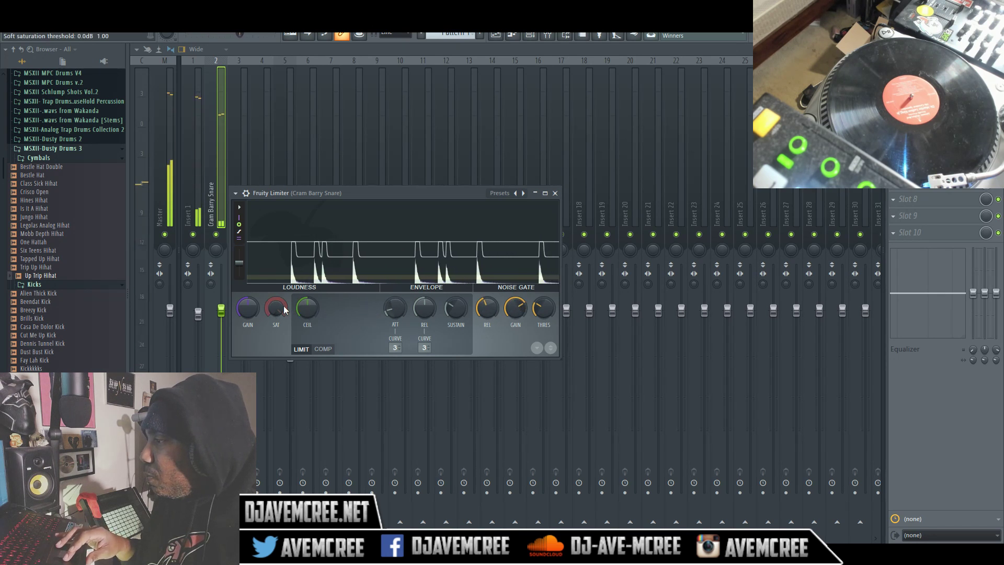
# Step: Lower the snare limiter's soft saturation threshold, raise its gain and enlarge the limiter window
pyautogui.moveTo(271, 304); pyautogui.dragTo(272, 329)
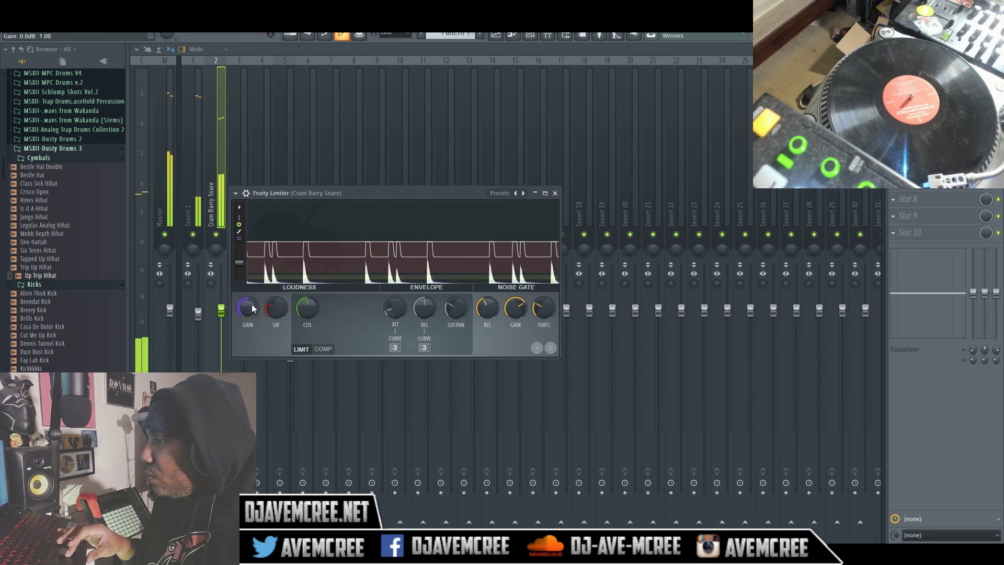
pyautogui.moveTo(252, 308); pyautogui.dragTo(252, 293)
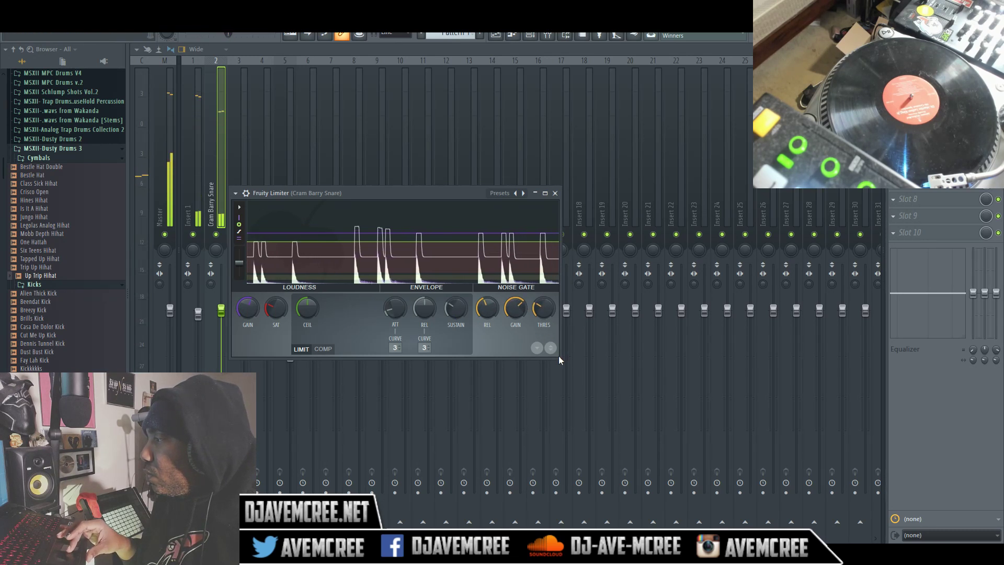
pyautogui.moveTo(559, 359); pyautogui.dragTo(684, 482)
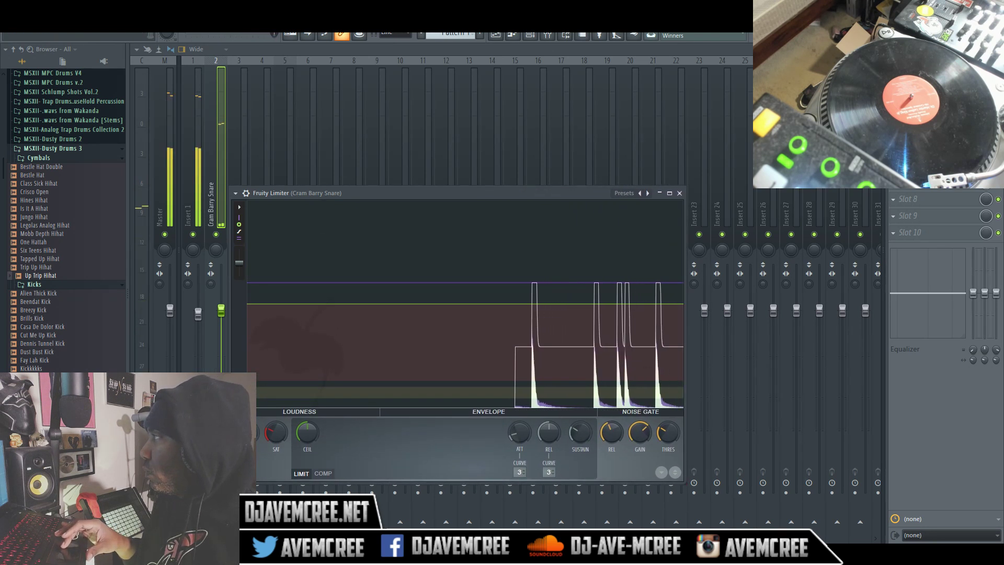
pyautogui.press('Escape')
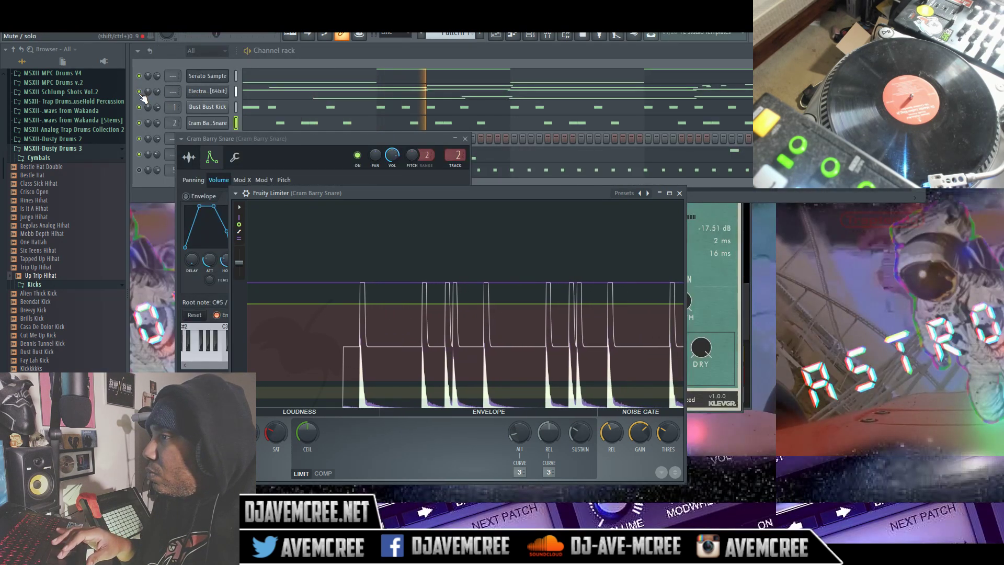
# Step: Route the Serato Sample channel to mixer track 3
pyautogui.press('Escape')
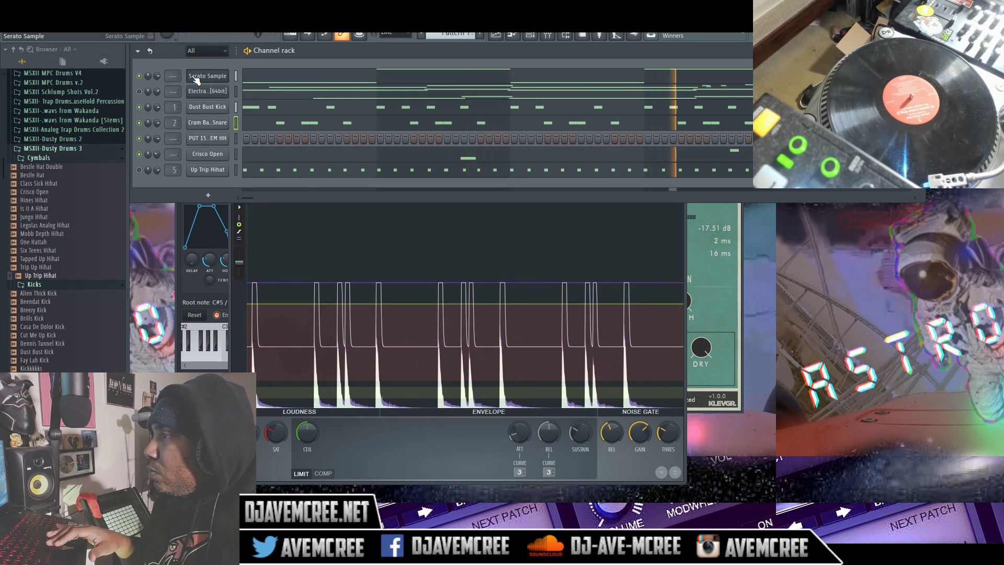
pyautogui.click(196, 77)
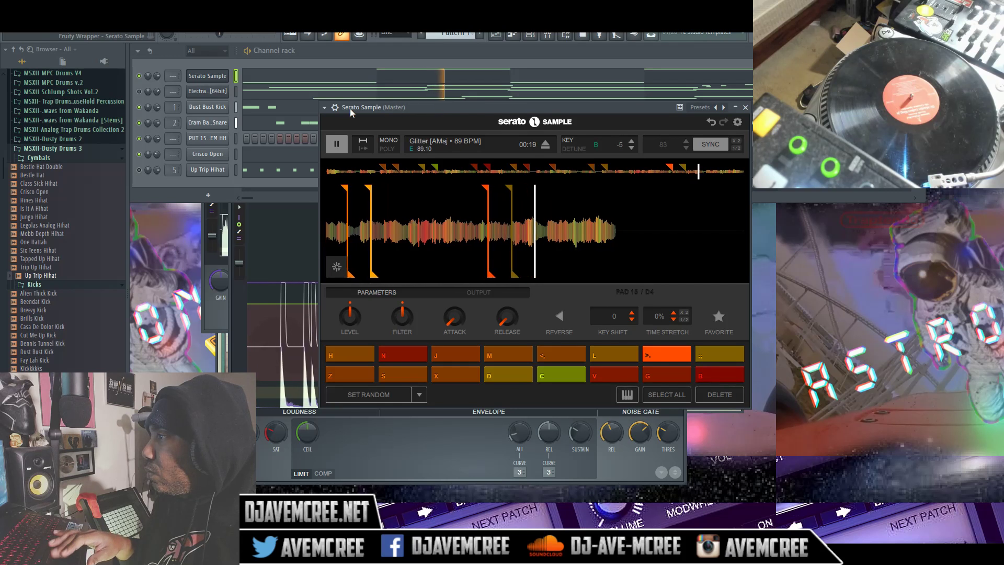
pyautogui.click(335, 107)
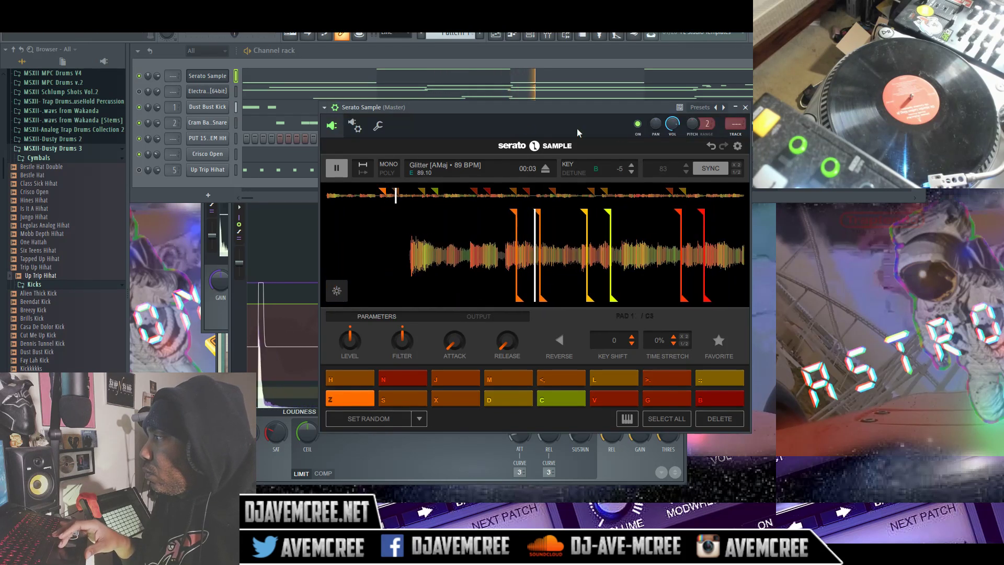
pyautogui.doubleClick(733, 130)
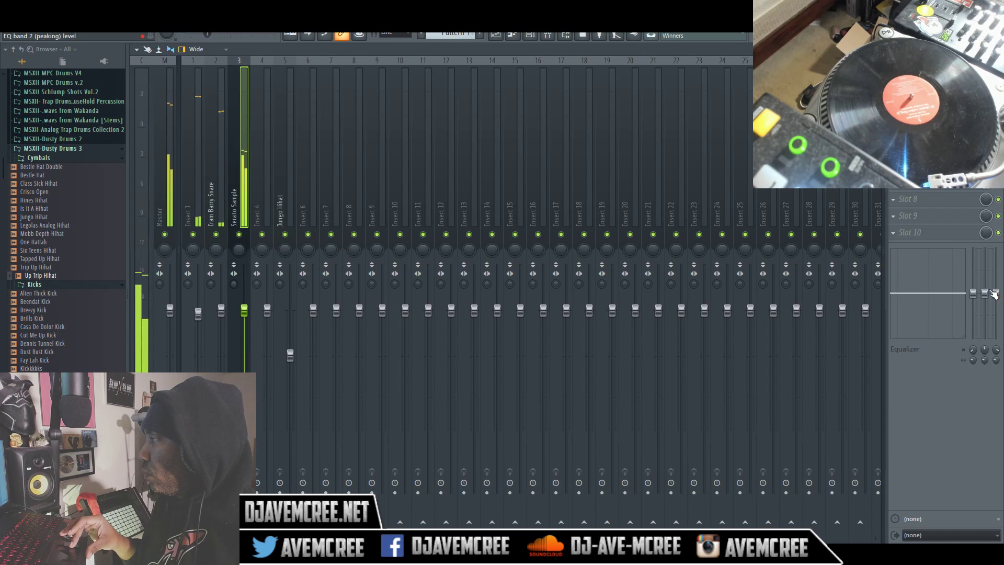
# Step: On the Serato Sample track's equalizer, boost band 2 by 6.2 dB at 4.0 kHz and cut the low band by 7.6 dB at 90 Hz
pyautogui.moveTo(984, 293); pyautogui.dragTo(984, 283)
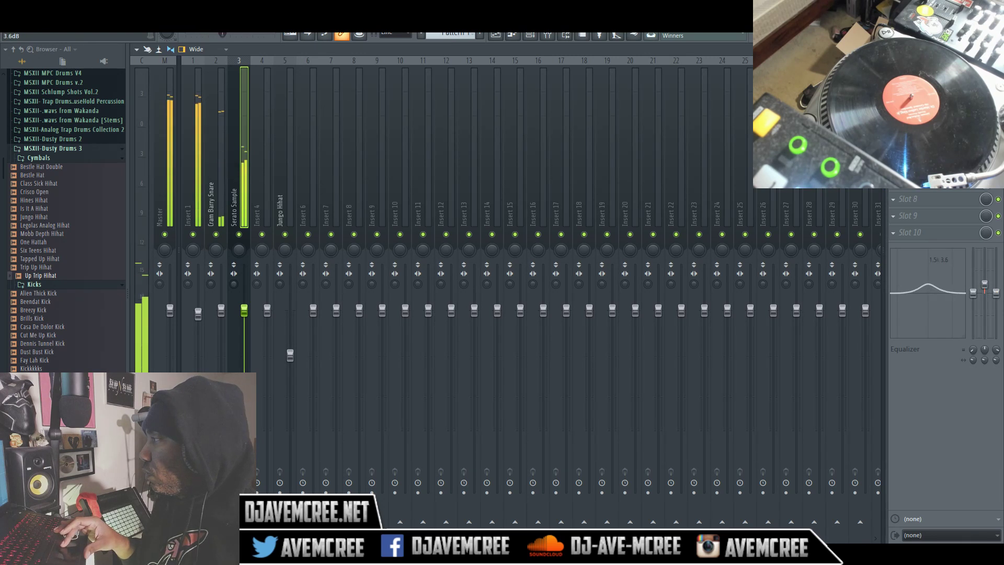
pyautogui.moveTo(985, 278); pyautogui.dragTo(985, 277)
pyautogui.moveTo(985, 349); pyautogui.dragTo(985, 340)
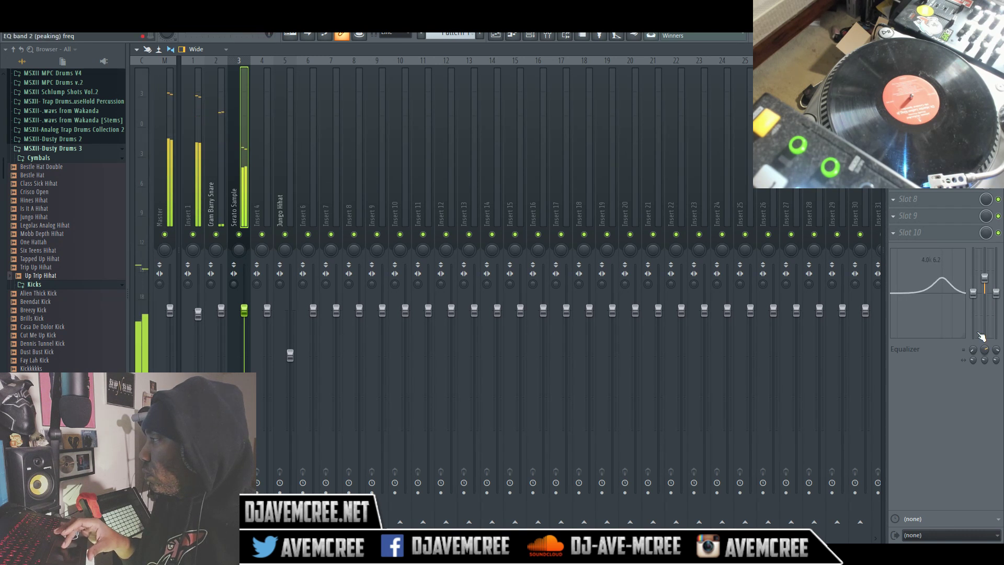
pyautogui.moveTo(973, 293); pyautogui.dragTo(973, 312)
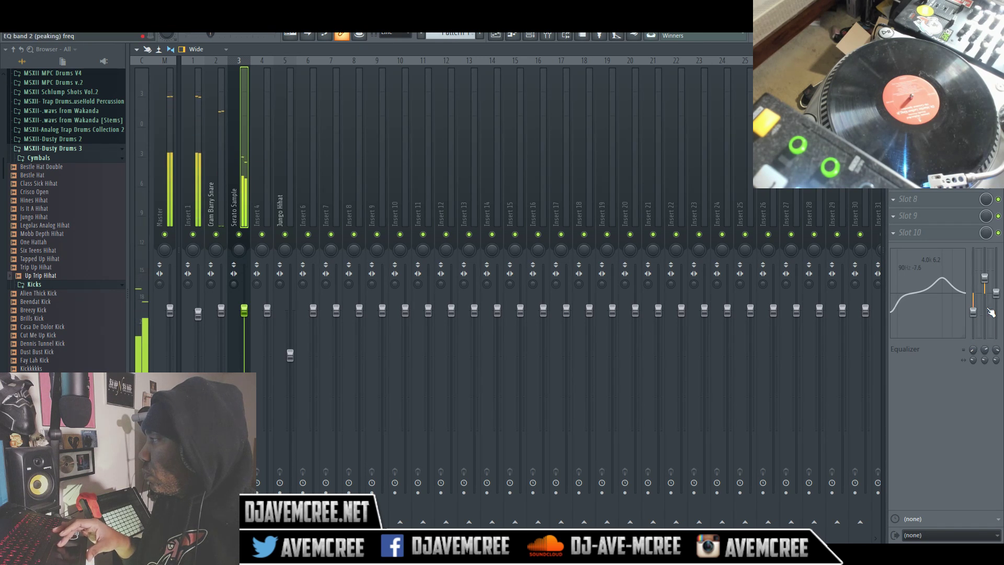
# Step: Reset the levels of bands 1 and 2 on the Serato Sample track's built-in equalizer
pyautogui.moveTo(988, 283)
pyautogui.mouseDown()
pyautogui.moveTo(988, 254)
pyautogui.moveTo(984, 269)
pyautogui.mouseUp()
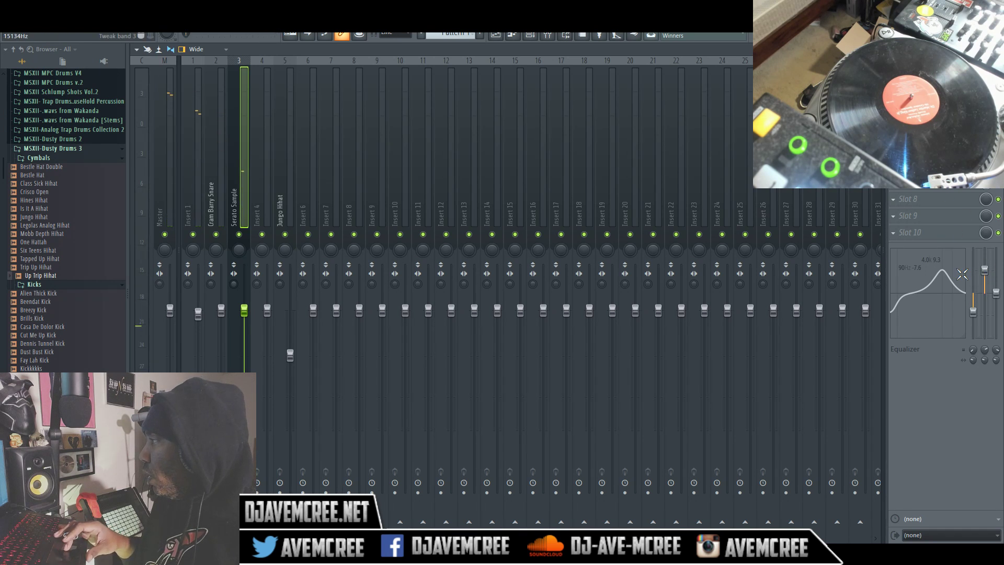
pyautogui.rightClick(985, 272)
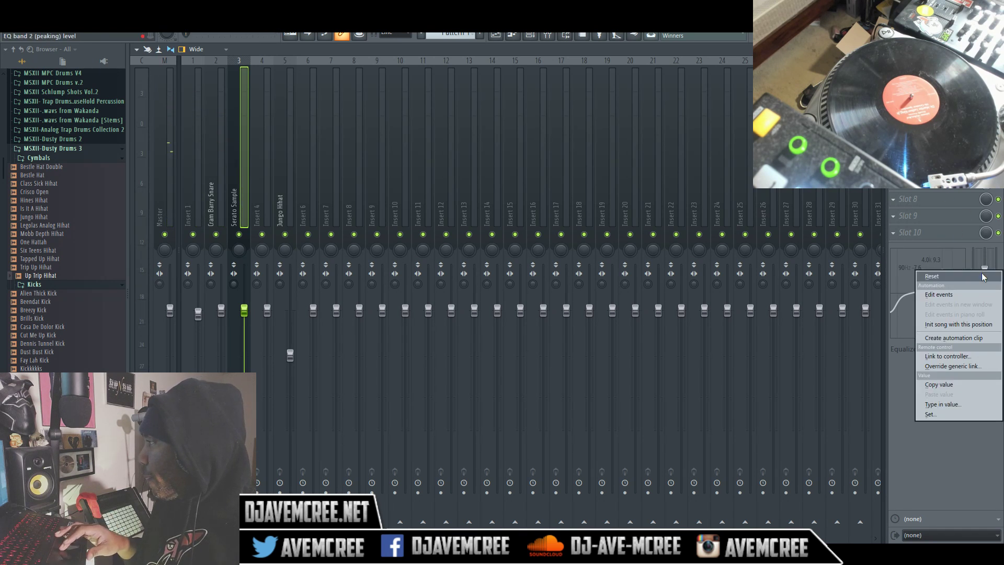
pyautogui.click(984, 276)
pyautogui.rightClick(972, 308)
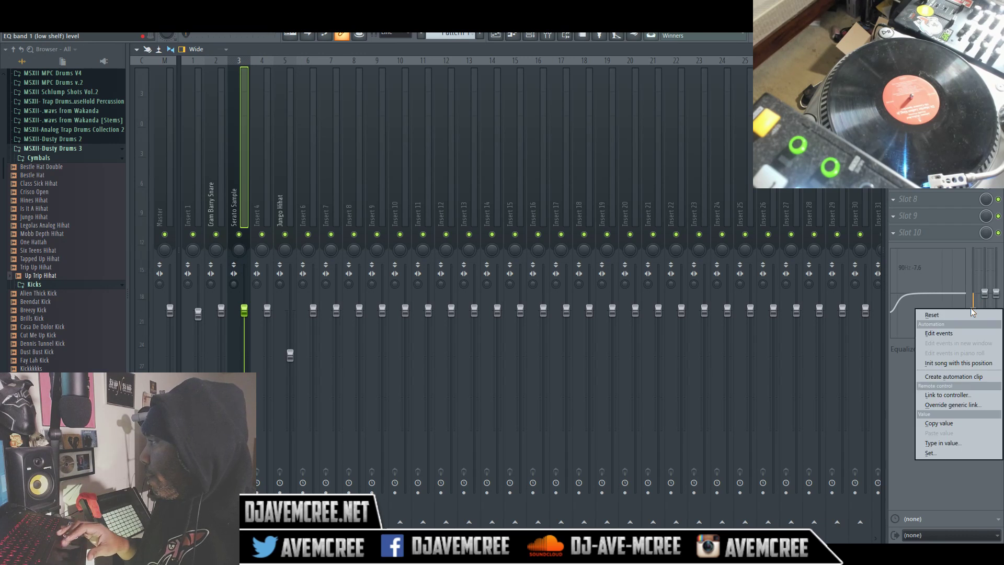
pyautogui.click(971, 314)
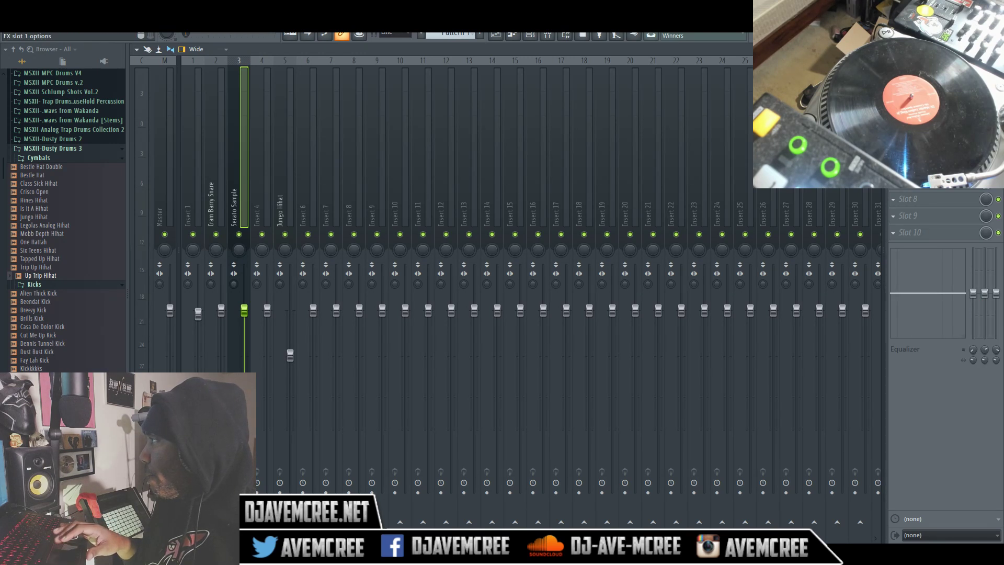
# Step: Load SSLGChannel Stereo into the Serato Sample track's first effect slot and close its window
pyautogui.click(910, 82)
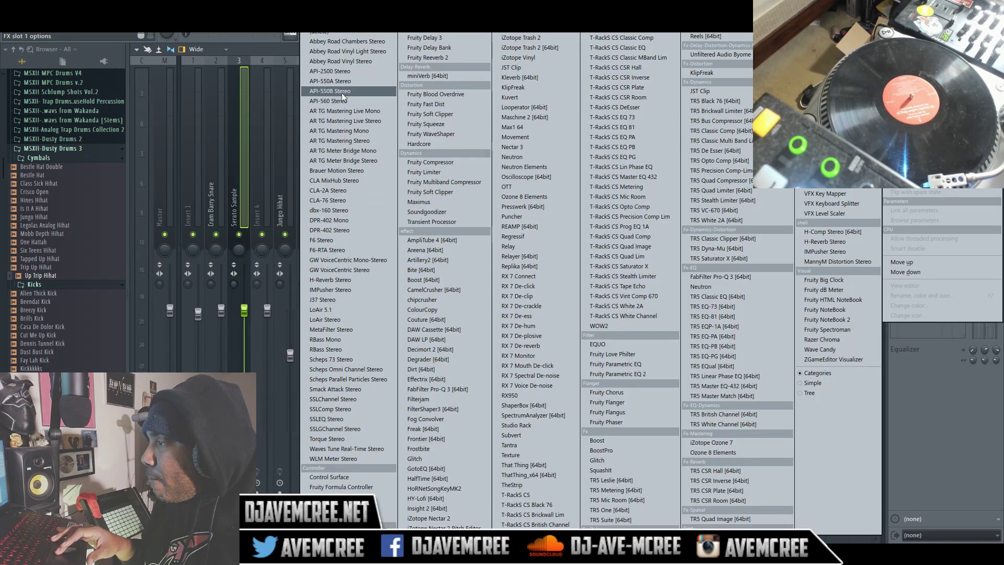
pyautogui.click(359, 429)
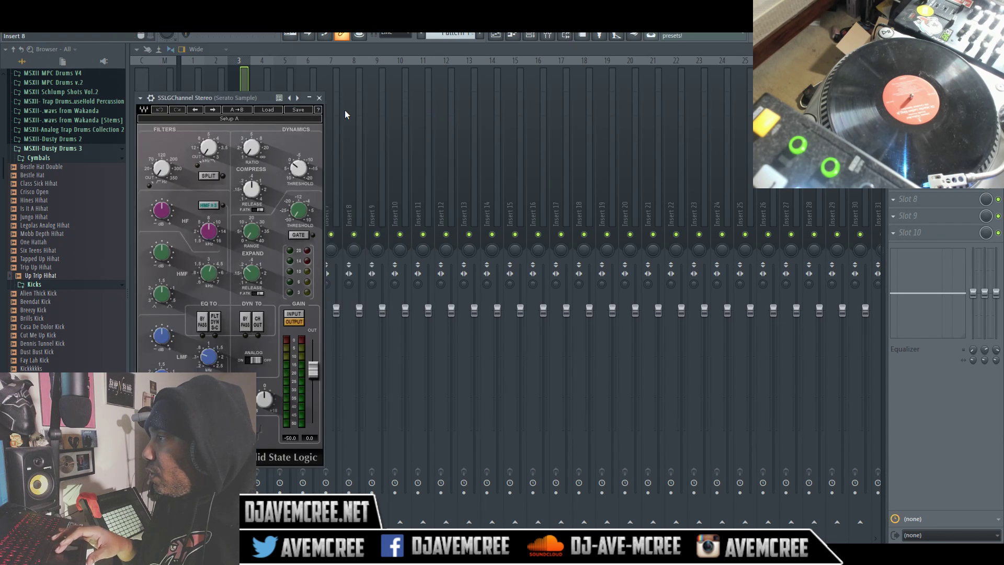
pyautogui.click(319, 98)
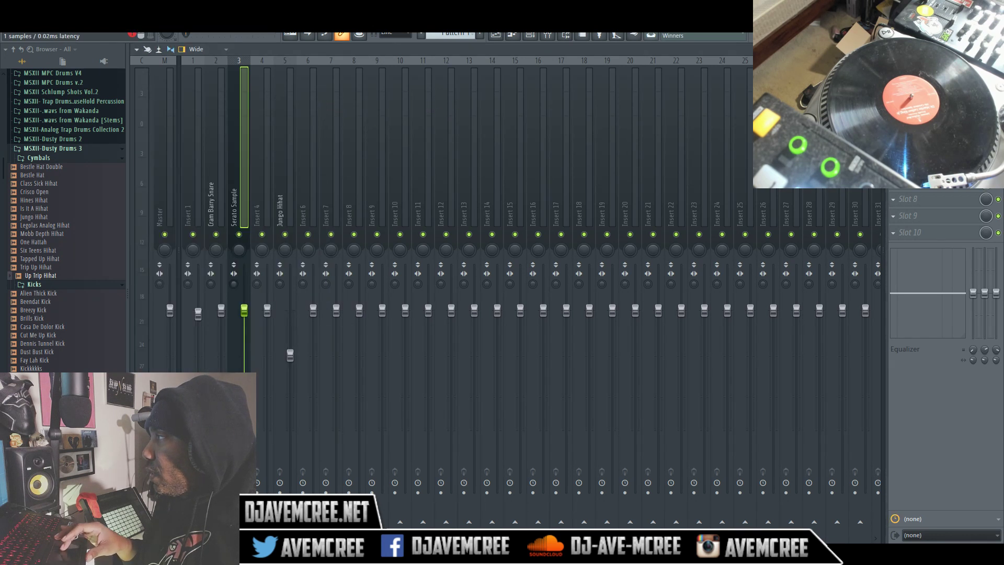
# Step: Replace the effect in the Serato Sample track's first slot with SSLEQ Stereo and move its window aside
pyautogui.click(893, 82)
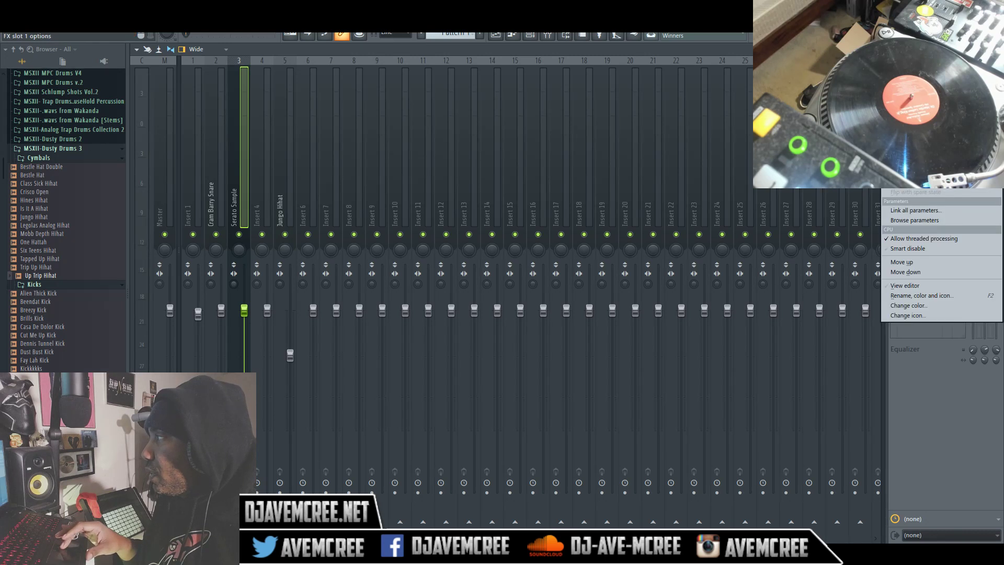
pyautogui.moveTo(904, 100)
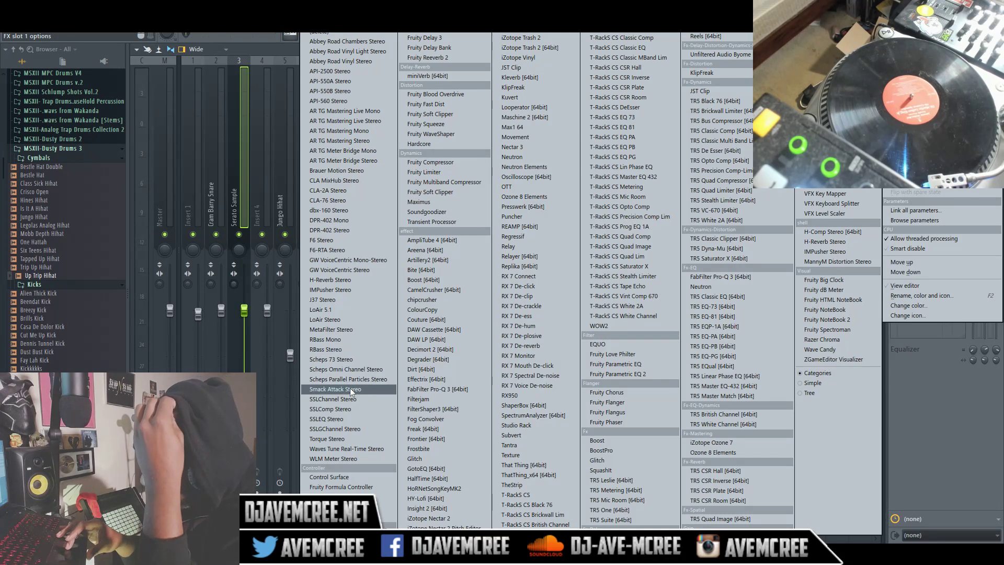
pyautogui.click(356, 429)
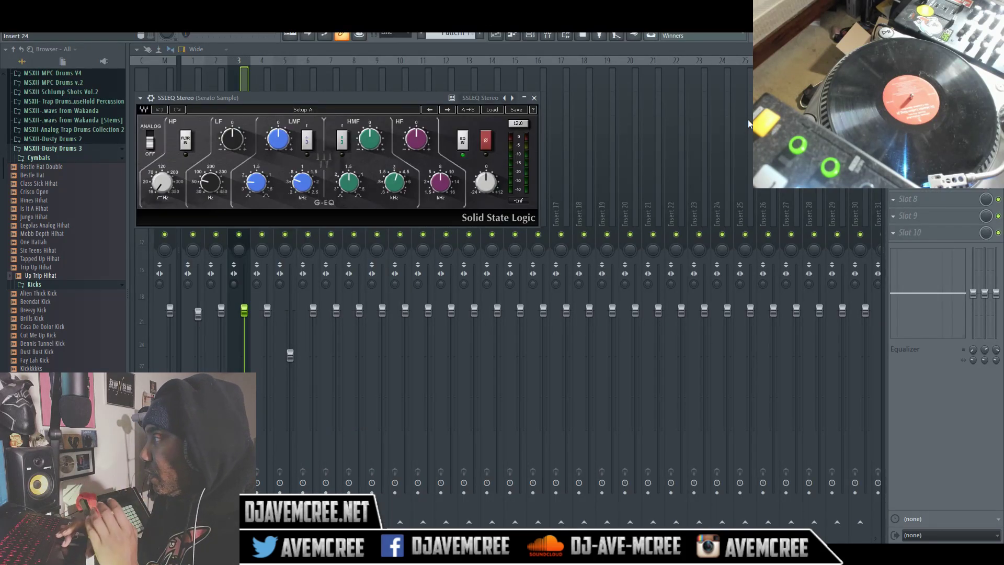
pyautogui.moveTo(400, 97); pyautogui.dragTo(732, 145)
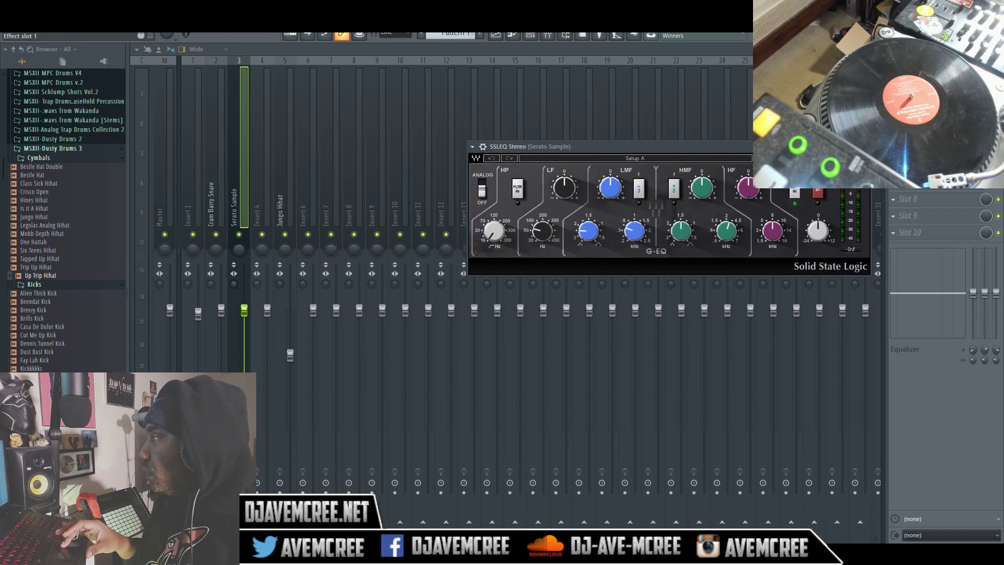
# Step: Copy SSLEQ Stereo from the Serato Sample track onto the Cram Barry Snare track and reposition its window
pyautogui.click(893, 82)
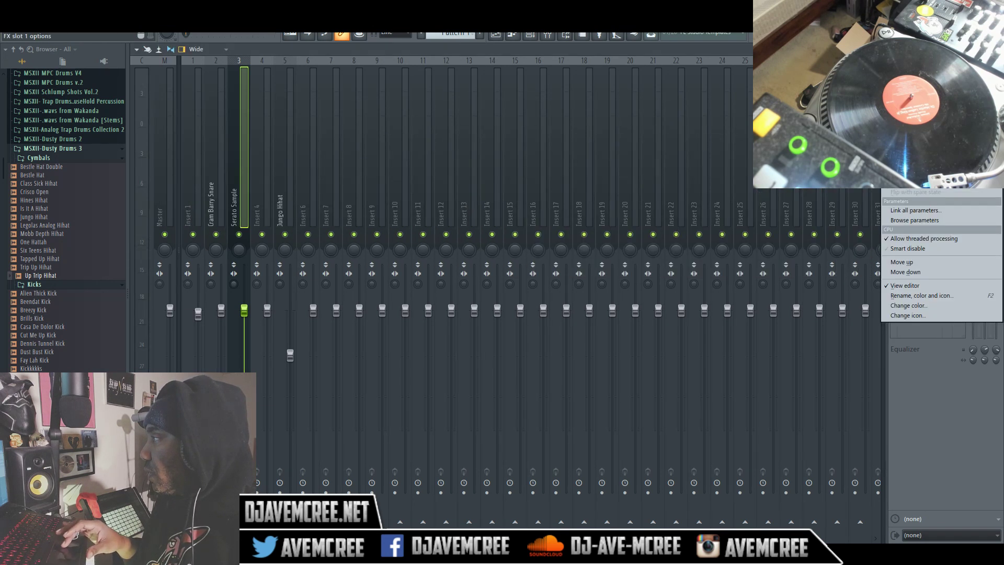
pyautogui.moveTo(892, 82); pyautogui.dragTo(328, 168)
pyautogui.moveTo(221, 168); pyautogui.dragTo(215, 167)
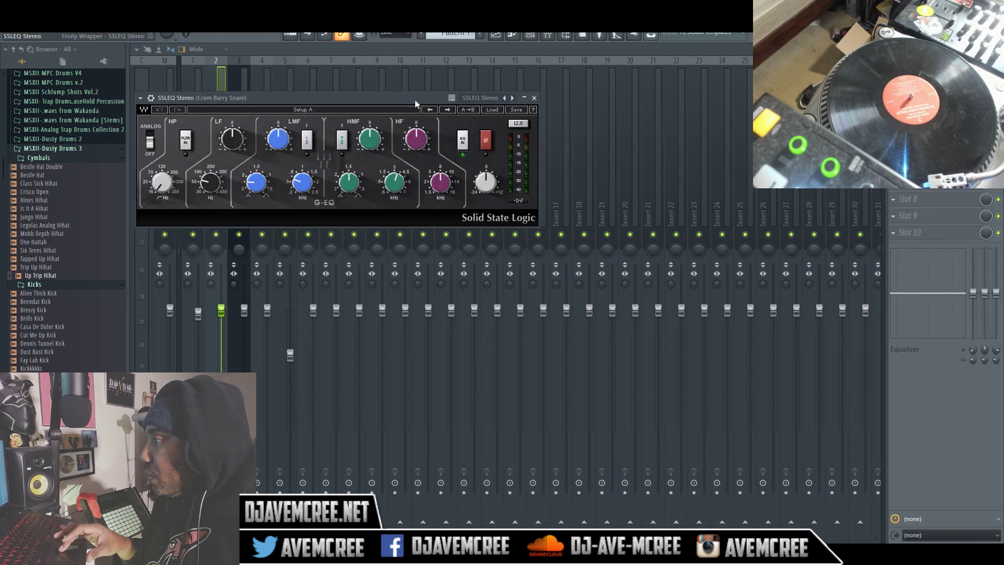
pyautogui.moveTo(412, 96); pyautogui.dragTo(467, 96)
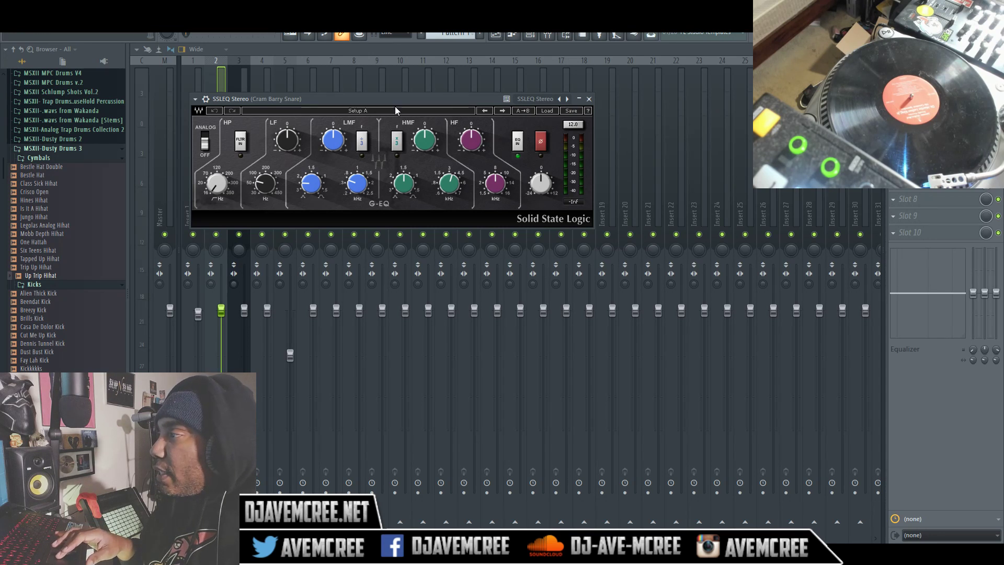
pyautogui.moveTo(386, 96); pyautogui.dragTo(424, 42)
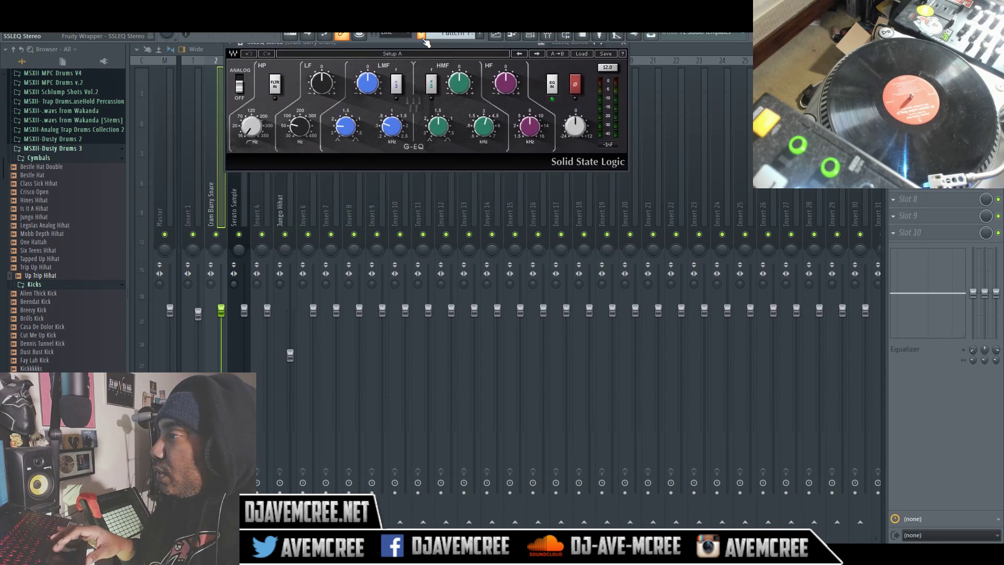
# Step: Start pattern playback from the channel rack and return to the mixer
pyautogui.click(242, 203)
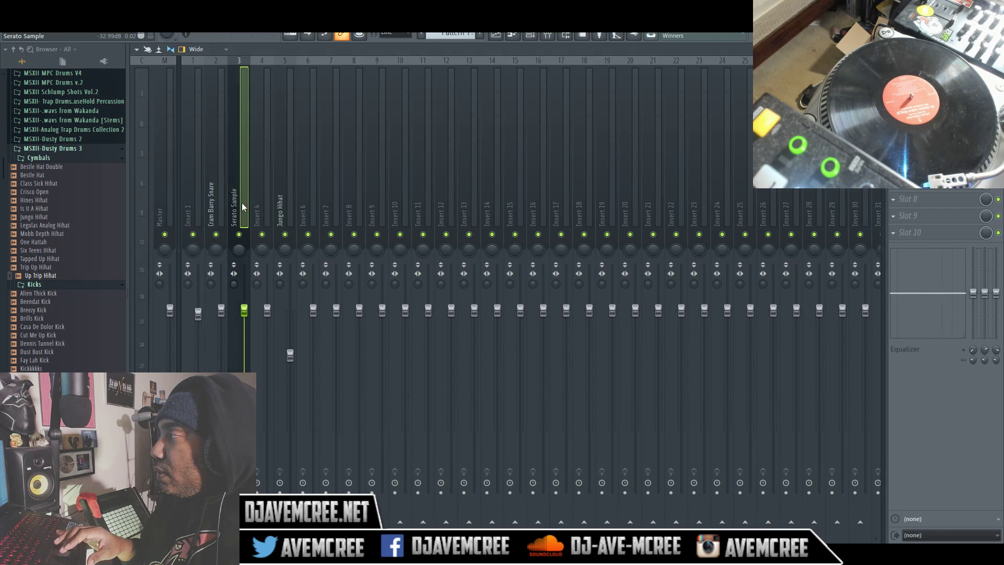
pyautogui.press('Escape')
pyautogui.press('F6')
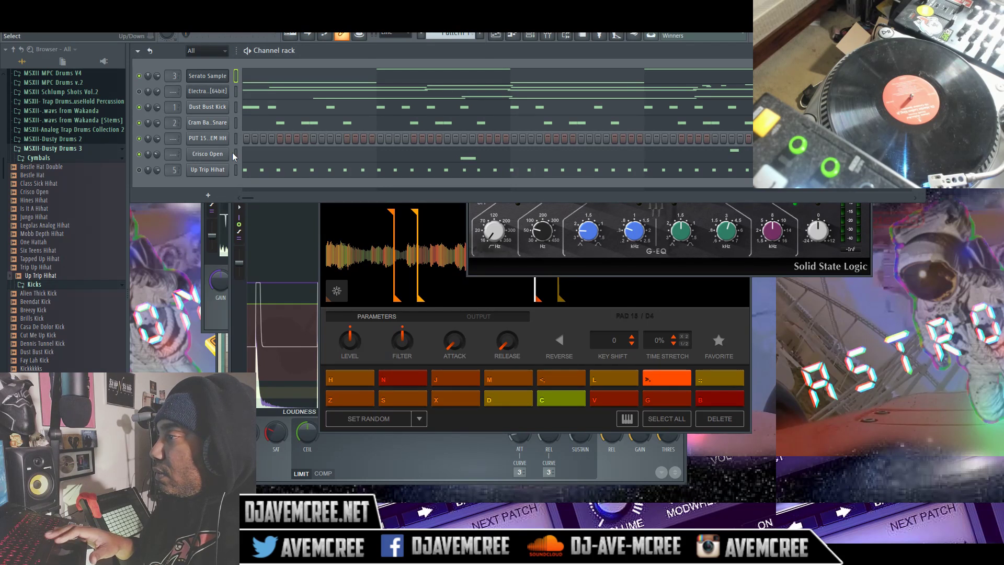
pyautogui.press('space')
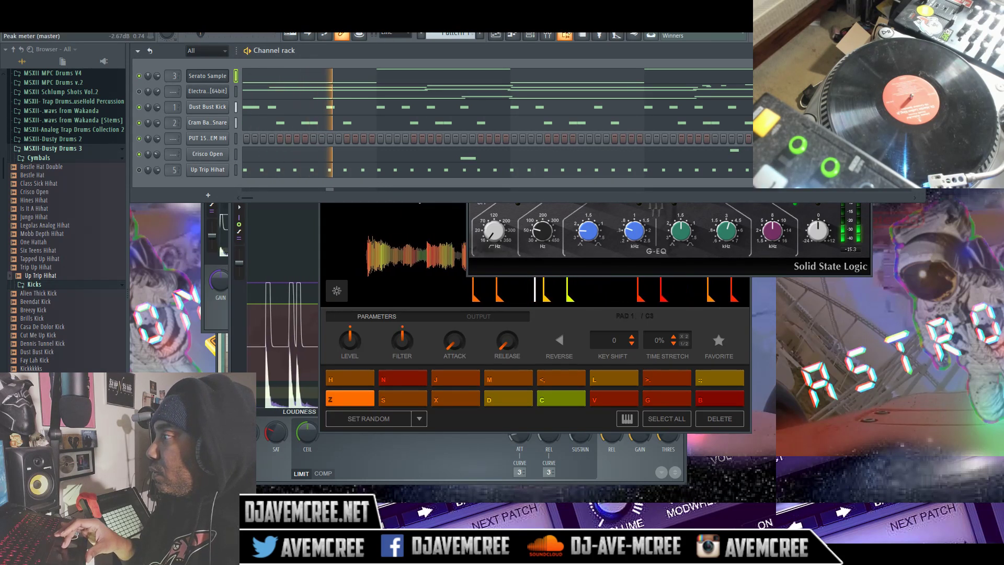
pyautogui.click(549, 35)
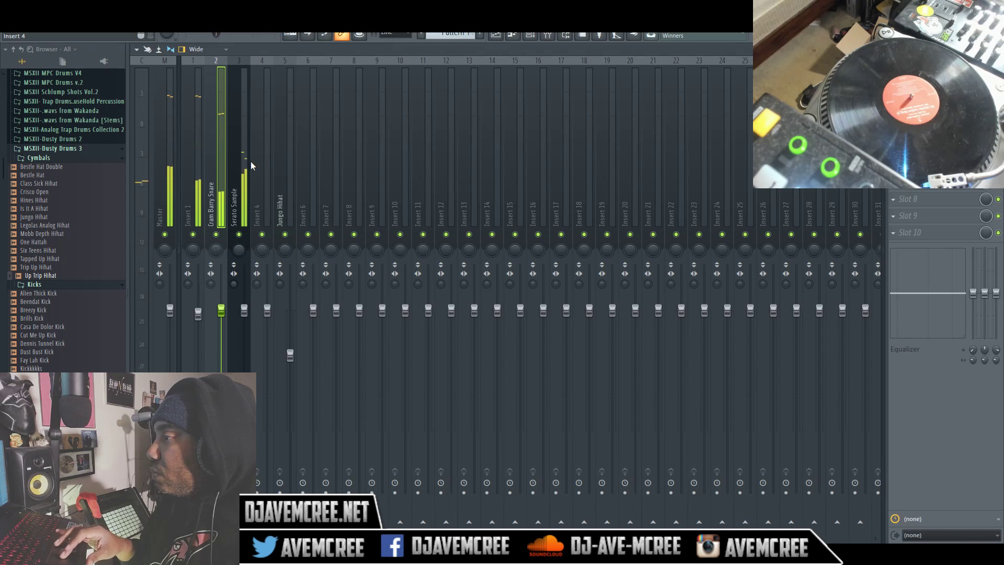
# Step: Replace SSLEQ Stereo in the Serato Sample track's first effect slot with Fruity Parametric EQ 2
pyautogui.click(237, 168)
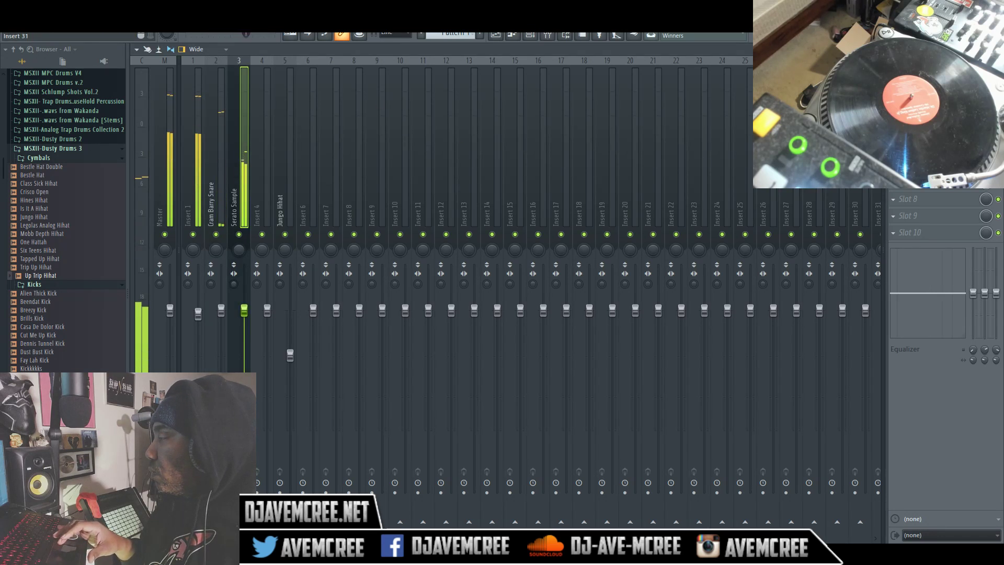
pyautogui.click(893, 82)
pyautogui.moveTo(915, 182)
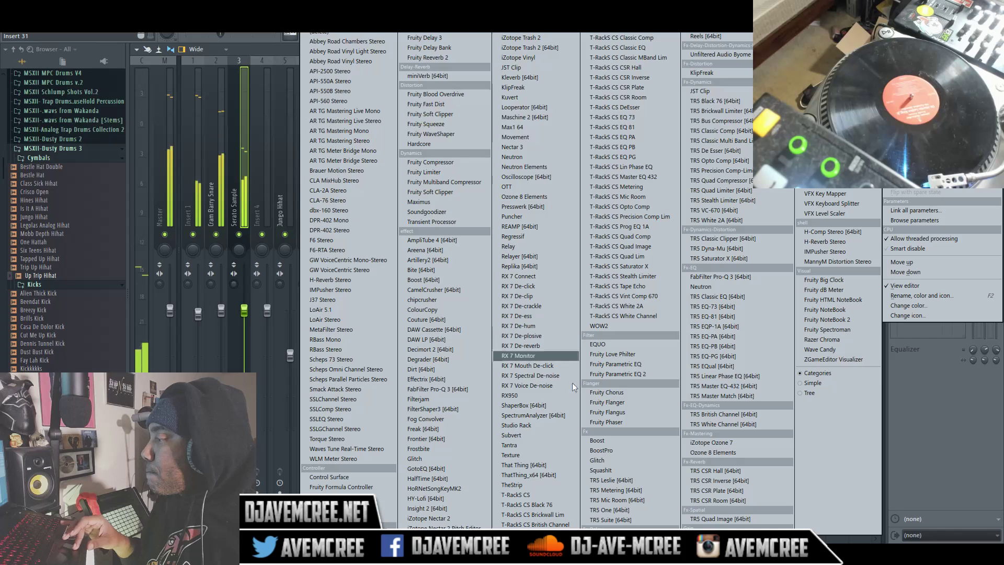
pyautogui.click(632, 373)
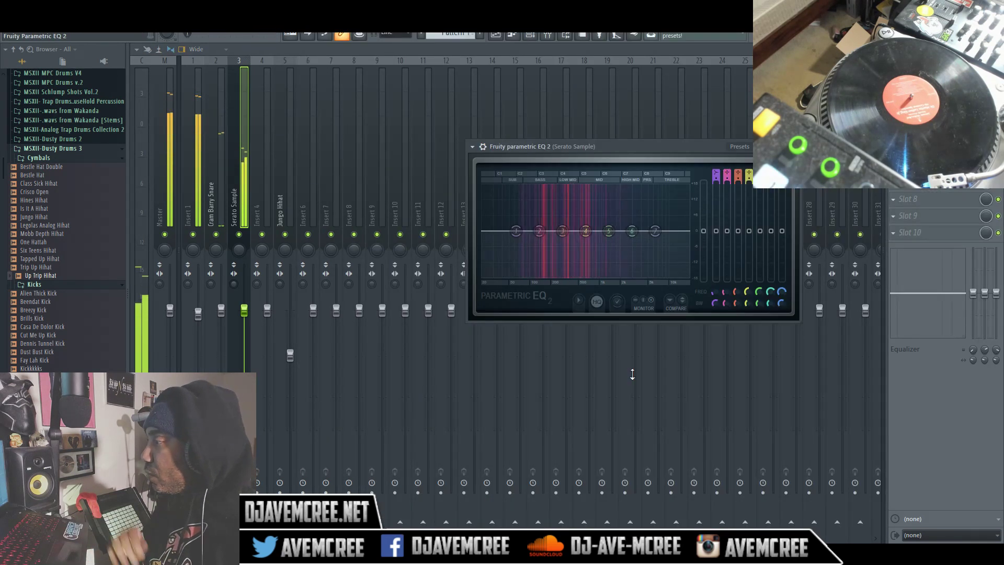
# Step: Boost band 4 and cut the low shelf of band 1 in the Serato Sample track's Fruity Parametric EQ 2
pyautogui.moveTo(586, 230); pyautogui.dragTo(587, 217)
pyautogui.moveTo(588, 212); pyautogui.dragTo(588, 204)
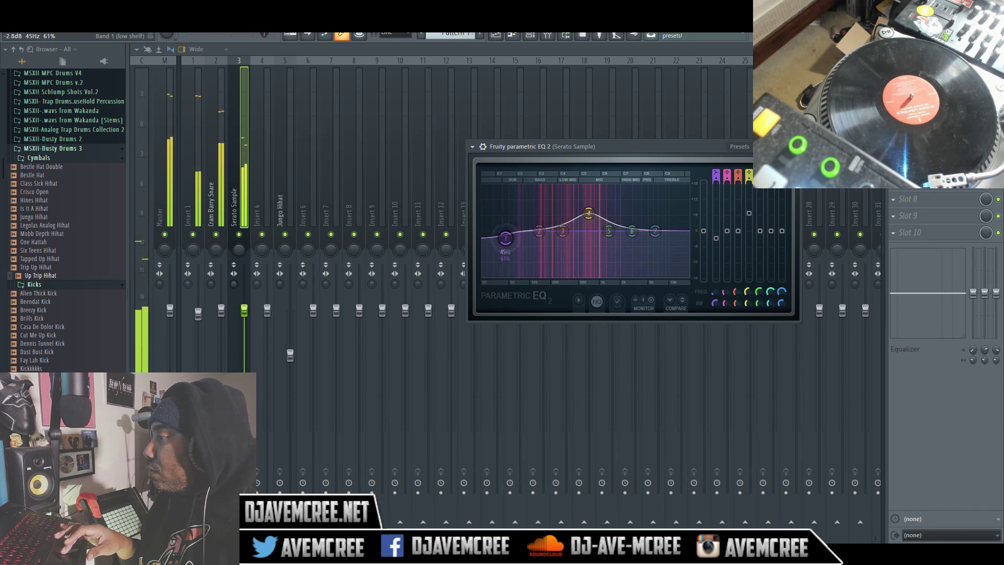
pyautogui.moveTo(510, 233); pyautogui.dragTo(514, 257)
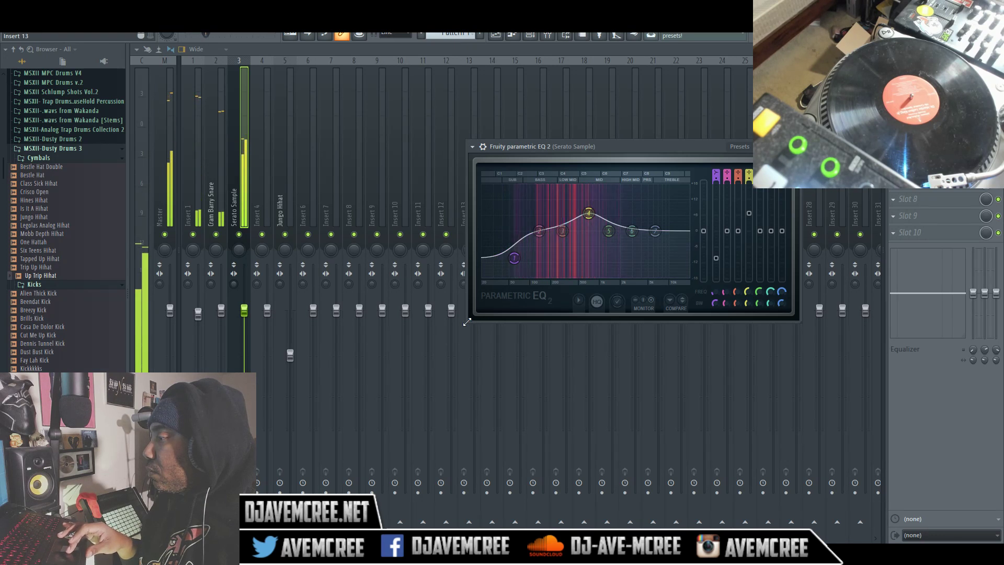
# Step: Enlarge and close the parametric EQ window, and lower the Serato Sample track's fader to -1.9 dB
pyautogui.moveTo(467, 324); pyautogui.dragTo(235, 517)
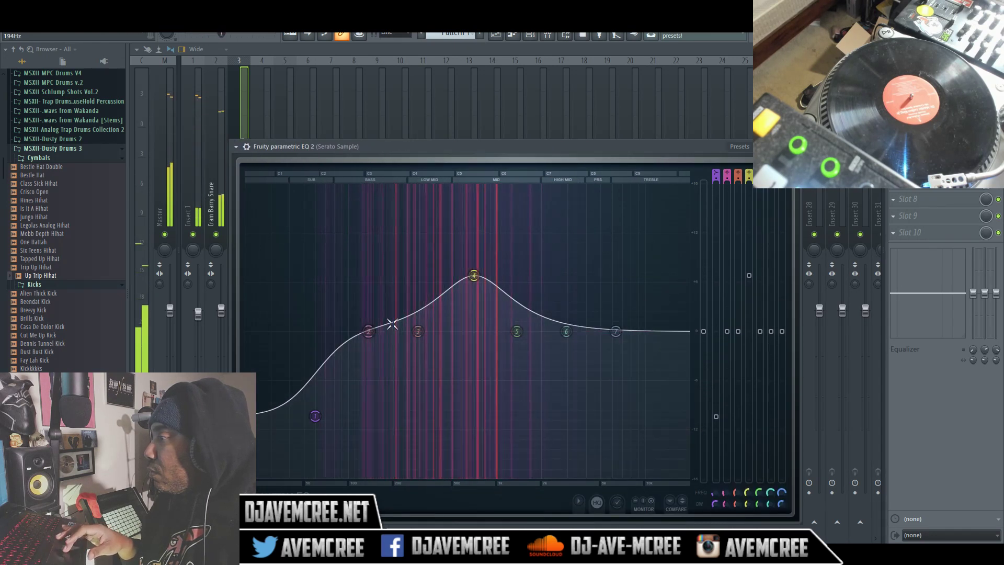
pyautogui.moveTo(537, 141); pyautogui.dragTo(522, 86)
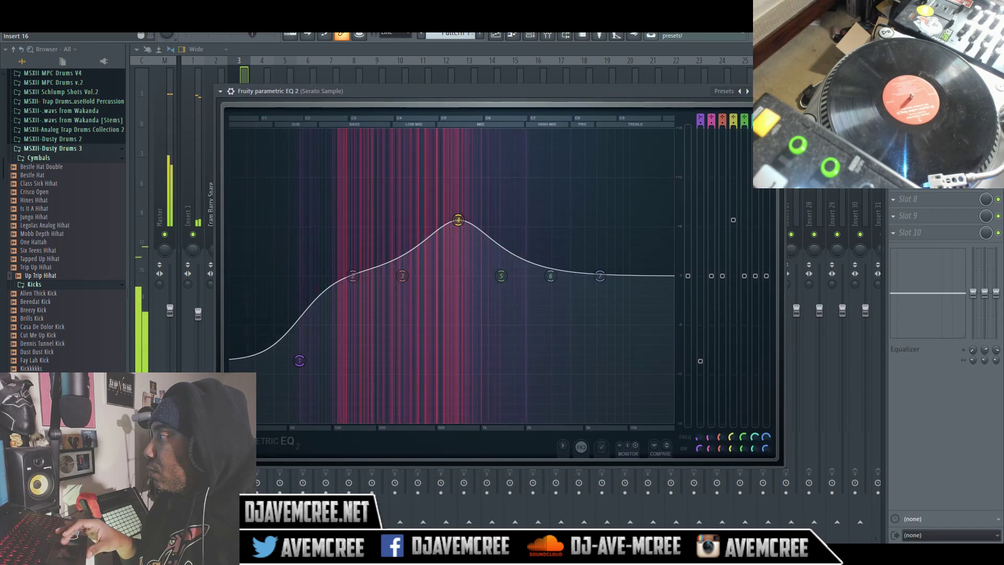
pyautogui.click(747, 91)
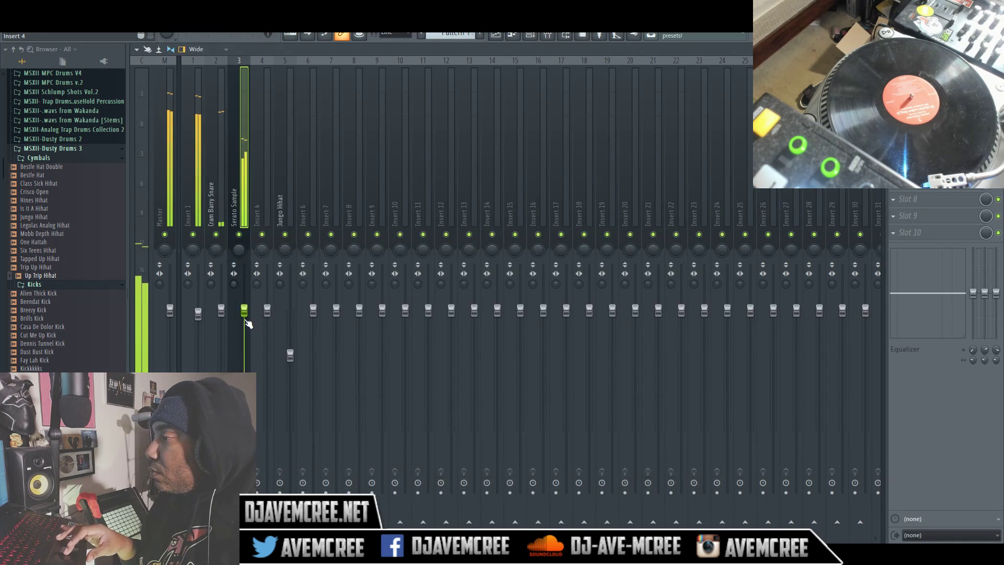
pyautogui.moveTo(247, 320); pyautogui.dragTo(242, 321)
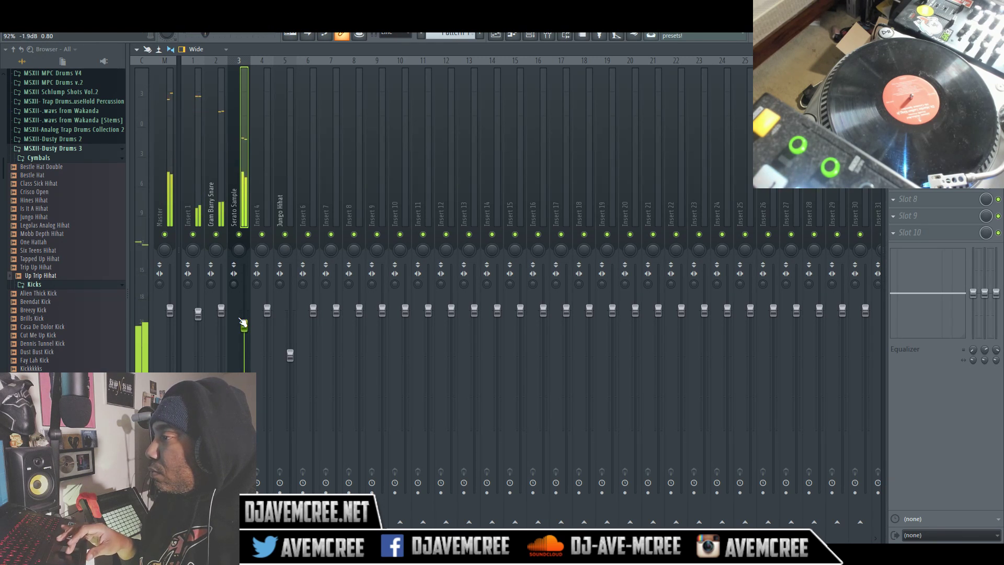
# Step: Check the first effect on Insert 1 and the SSLEQ Stereo on the Cram Barry Snare track
pyautogui.click(213, 179)
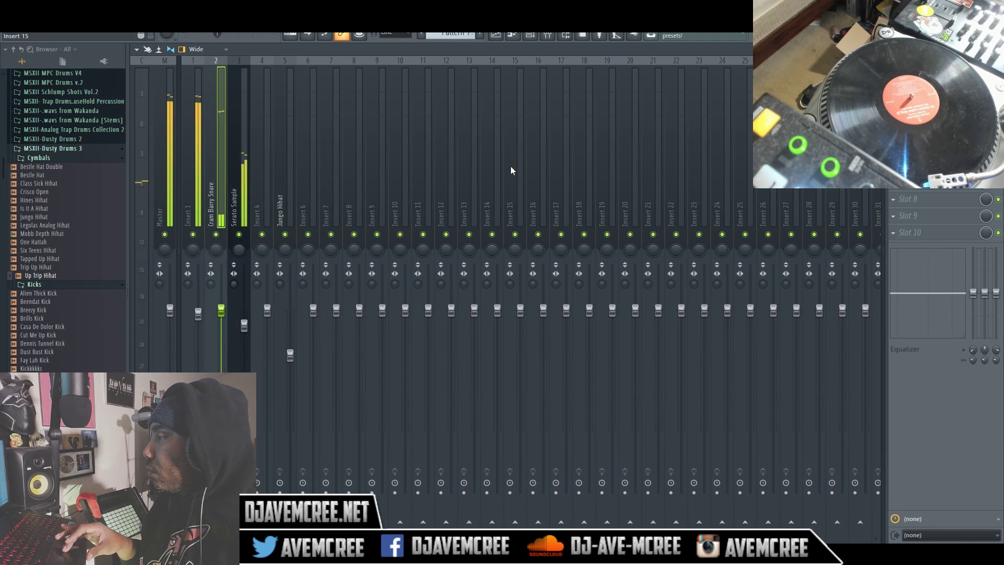
pyautogui.click(191, 182)
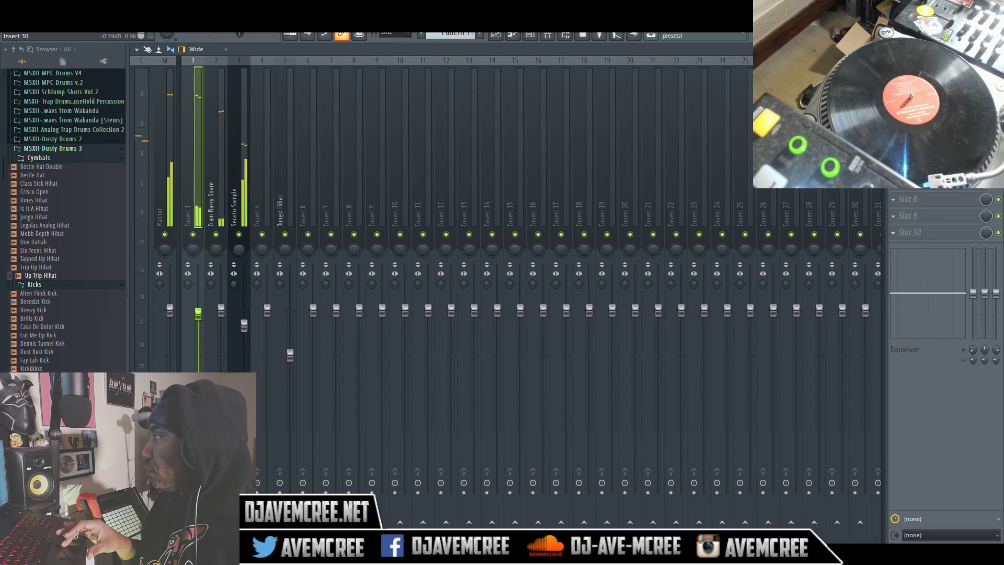
pyautogui.click(925, 82)
pyautogui.click(925, 81)
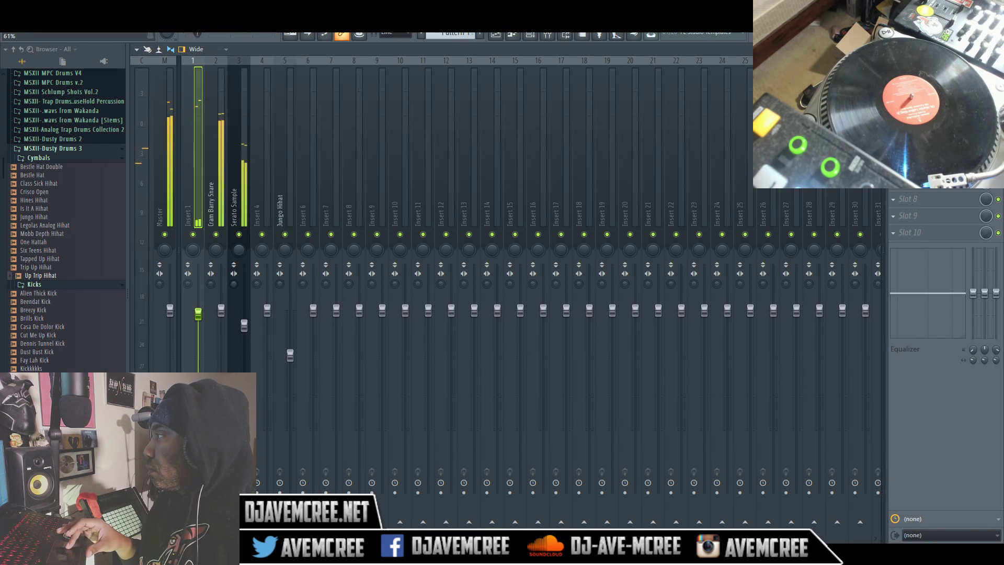
pyautogui.click(218, 171)
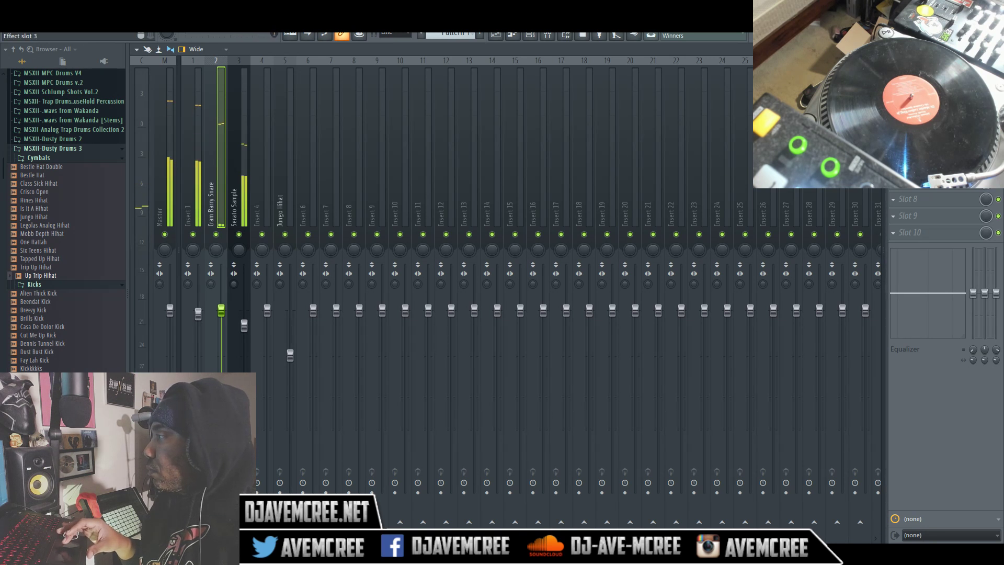
pyautogui.click(920, 115)
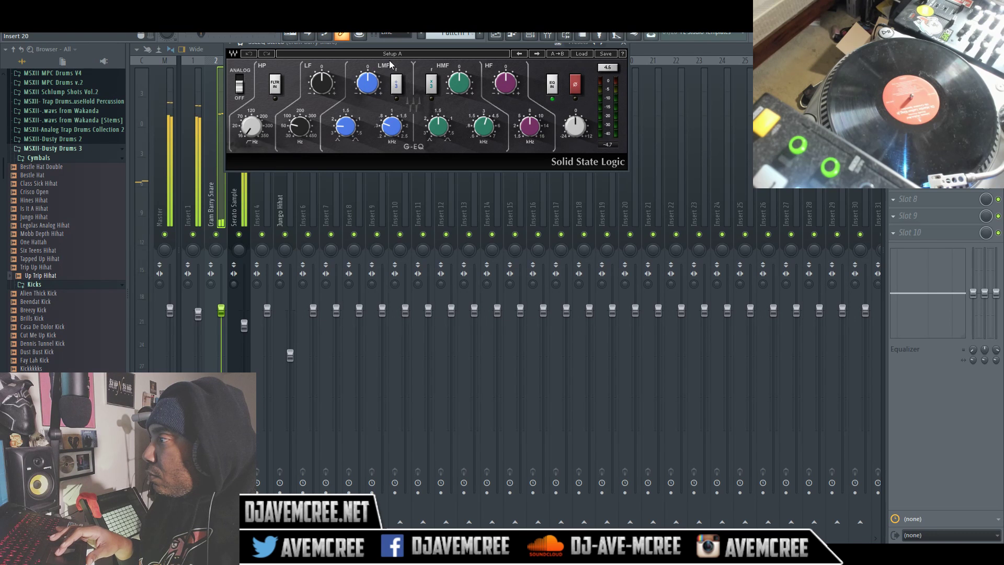
pyautogui.moveTo(394, 49); pyautogui.dragTo(404, 85)
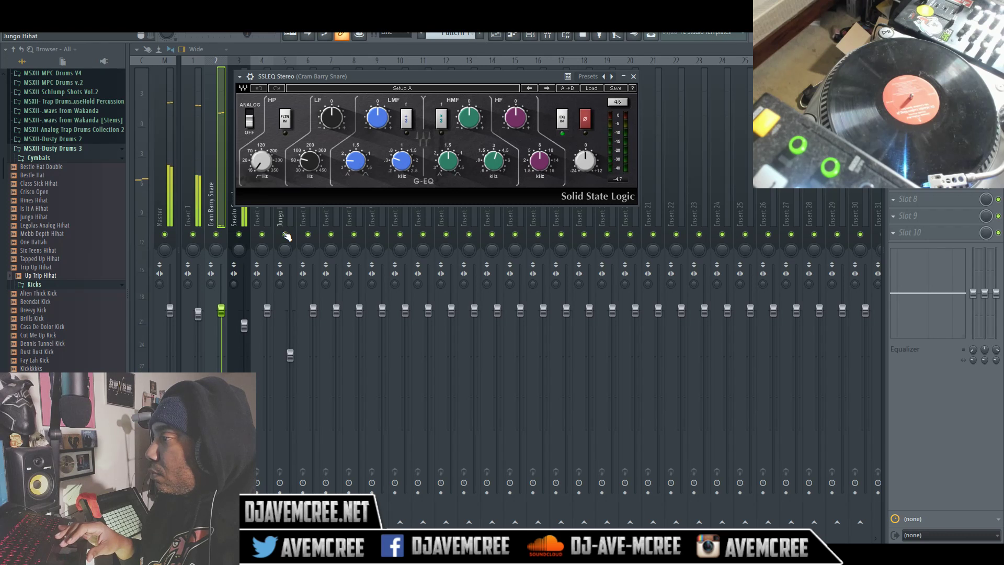
pyautogui.press('Escape')
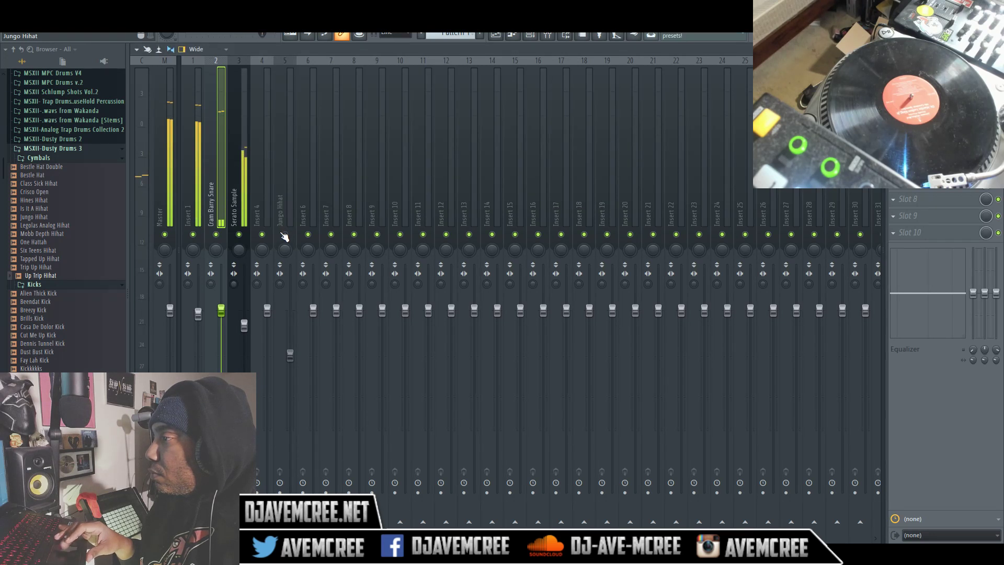
# Step: Mute the Serato Sample track and open the SSLEQ Stereo on the Cram Barry Snare track
pyautogui.click(239, 234)
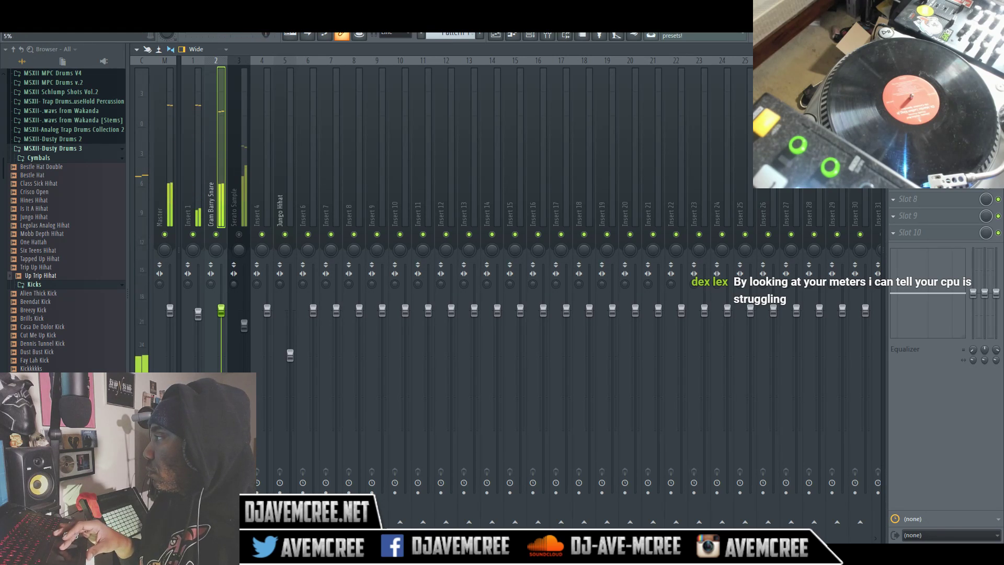
pyautogui.click(196, 159)
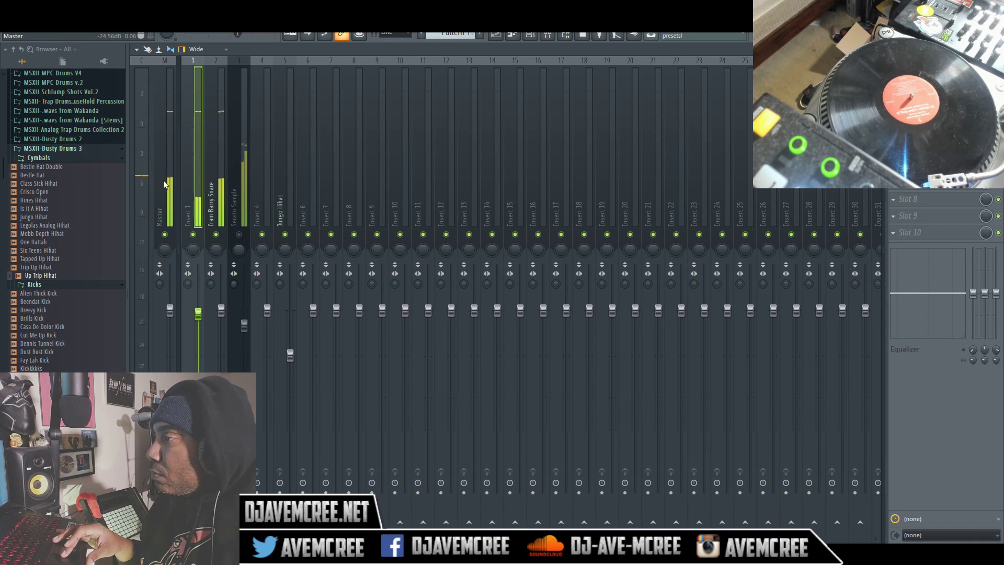
pyautogui.click(214, 169)
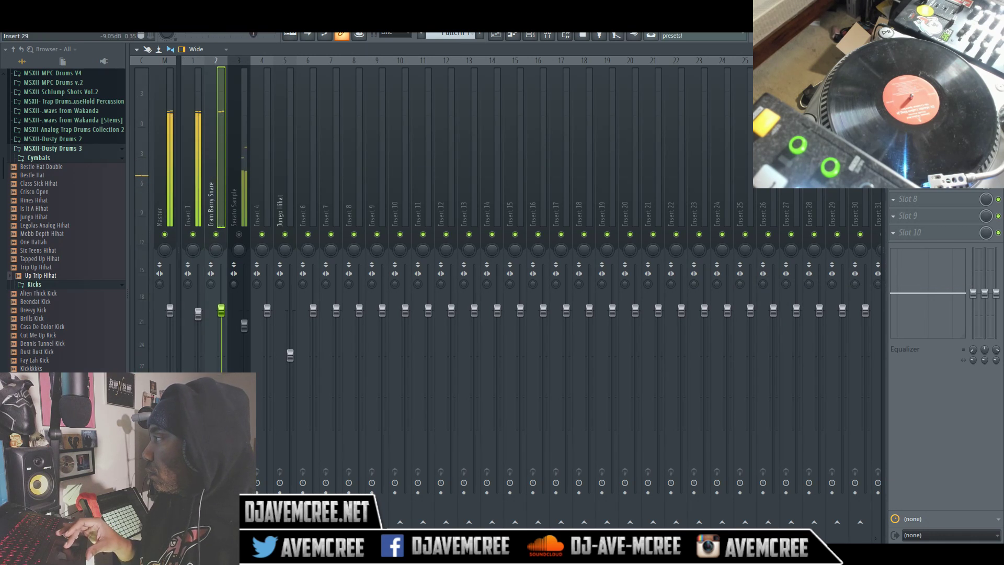
pyautogui.click(923, 115)
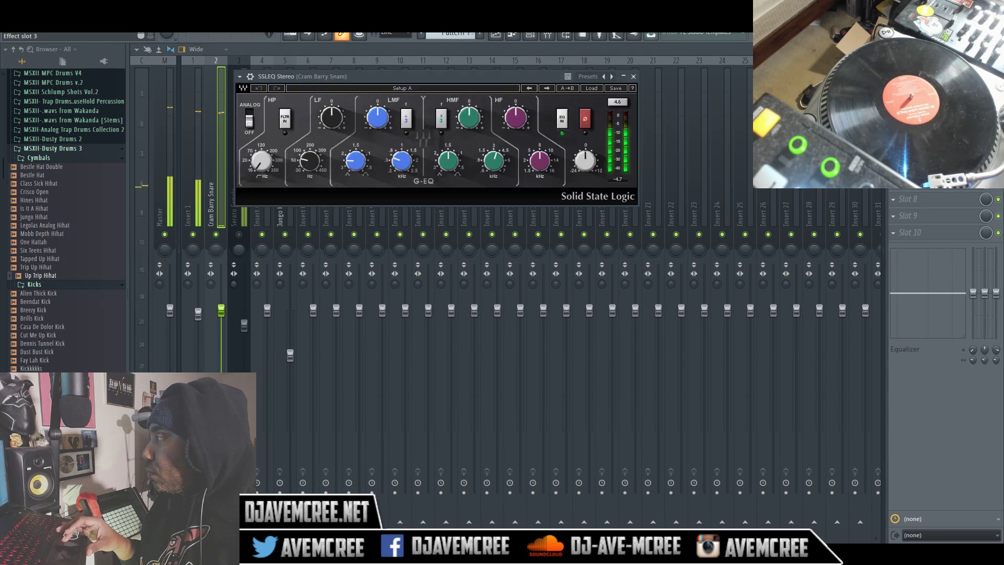
# Step: Shape the snare EQ's LMF band with new frequency and Q settings and about 1.28 dB gain, and lower the output gain
pyautogui.moveTo(377, 118); pyautogui.dragTo(377, 103)
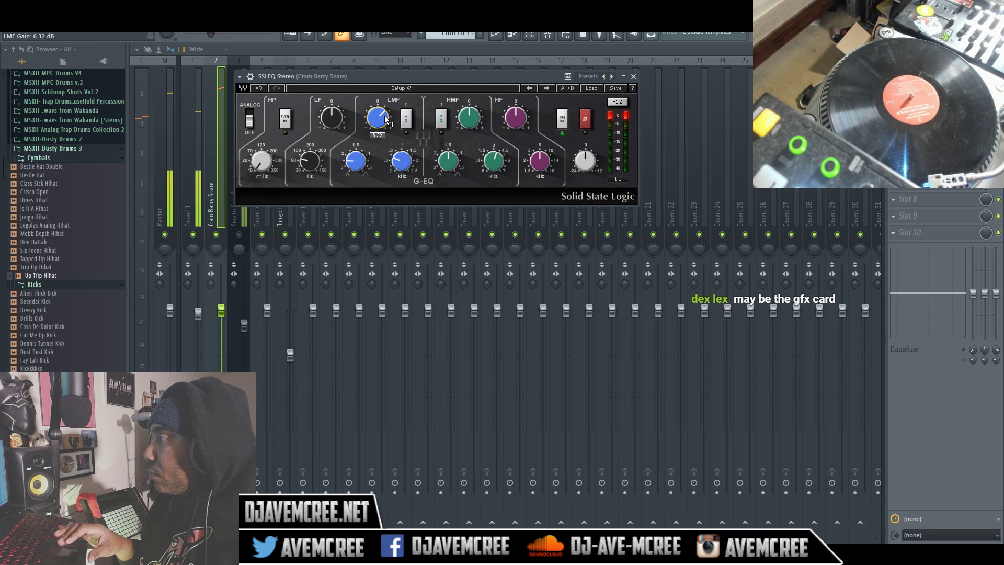
pyautogui.moveTo(585, 160)
pyautogui.mouseDown()
pyautogui.moveTo(585, 177)
pyautogui.moveTo(585, 159)
pyautogui.mouseUp()
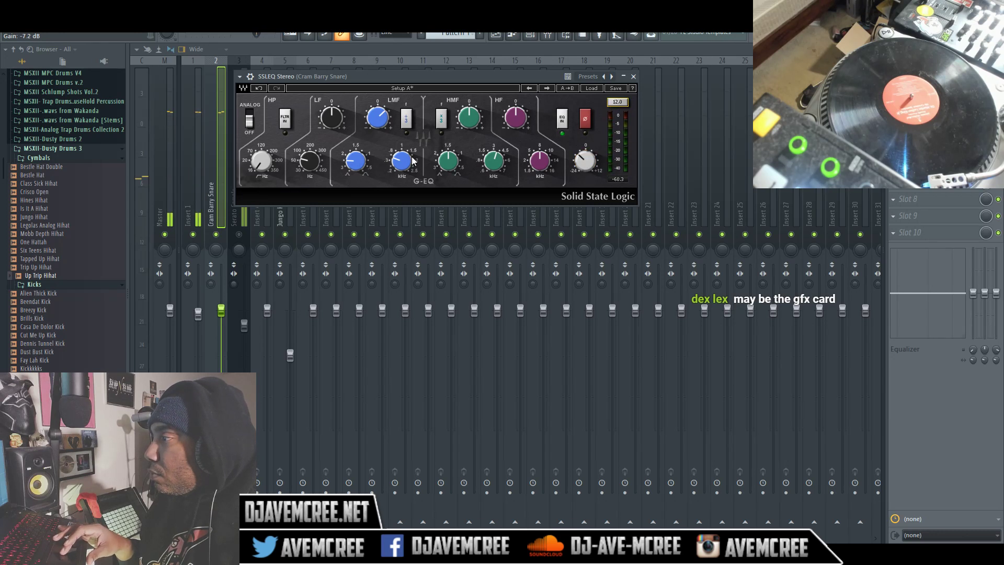
pyautogui.moveTo(585, 163); pyautogui.dragTo(584, 163)
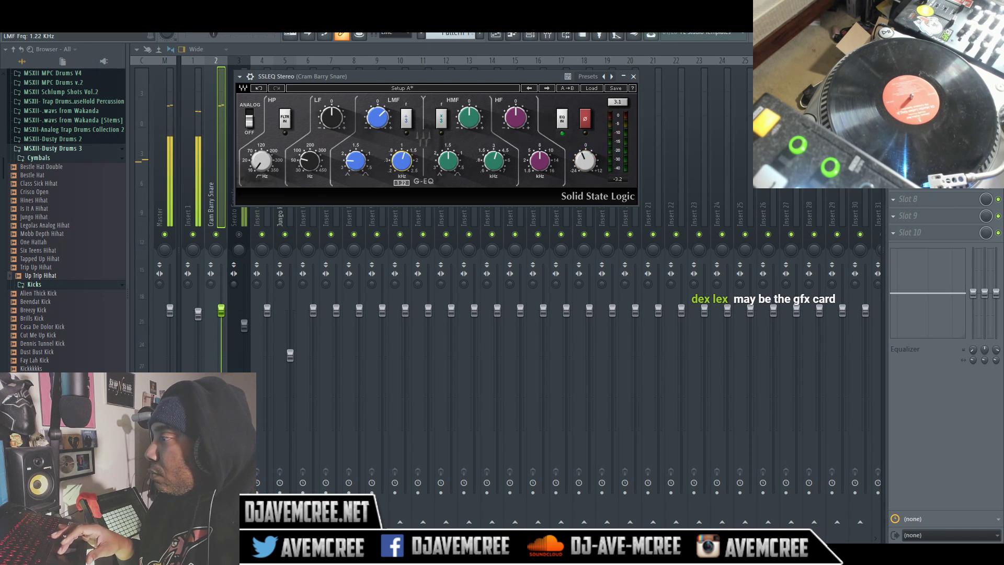
pyautogui.moveTo(402, 161); pyautogui.dragTo(355, 159)
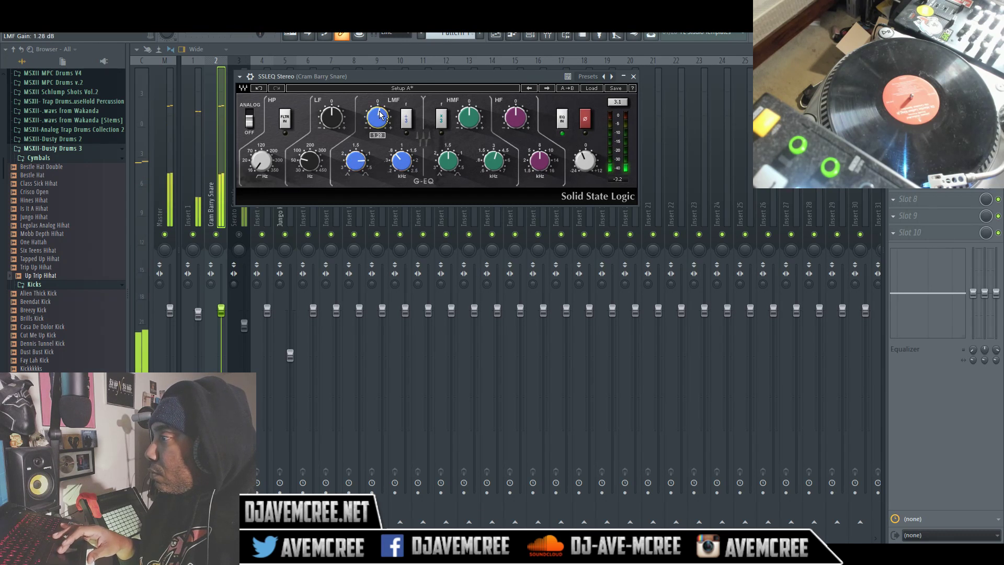
# Step: Boost the snare EQ's HMF band by about 5.28 dB, adjust its frequency, and close the EQ with output gain at -1.0 dB
pyautogui.moveTo(469, 117); pyautogui.dragTo(468, 123)
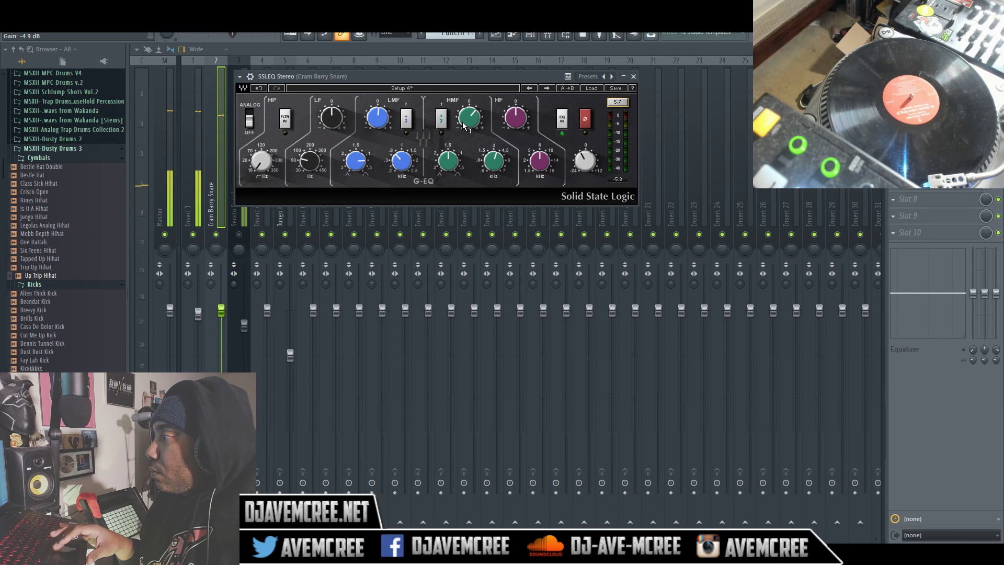
pyautogui.moveTo(464, 125); pyautogui.dragTo(462, 129)
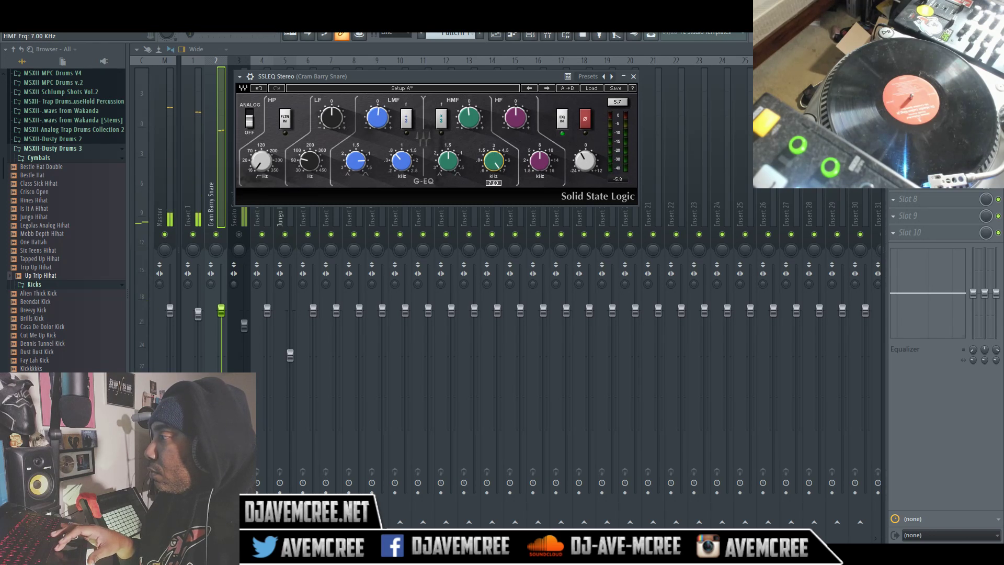
pyautogui.moveTo(494, 161); pyautogui.dragTo(464, 166)
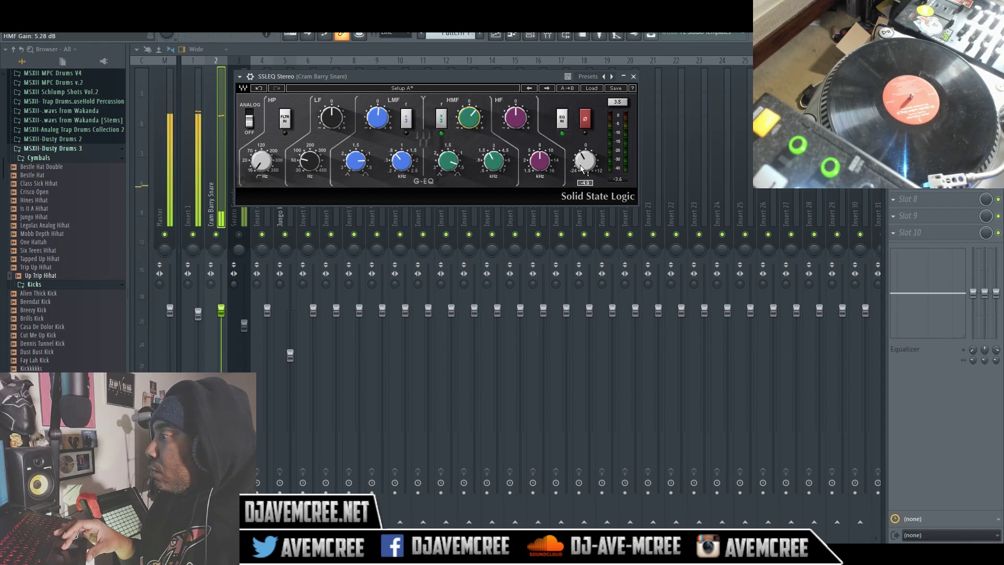
pyautogui.moveTo(579, 164); pyautogui.dragTo(582, 169)
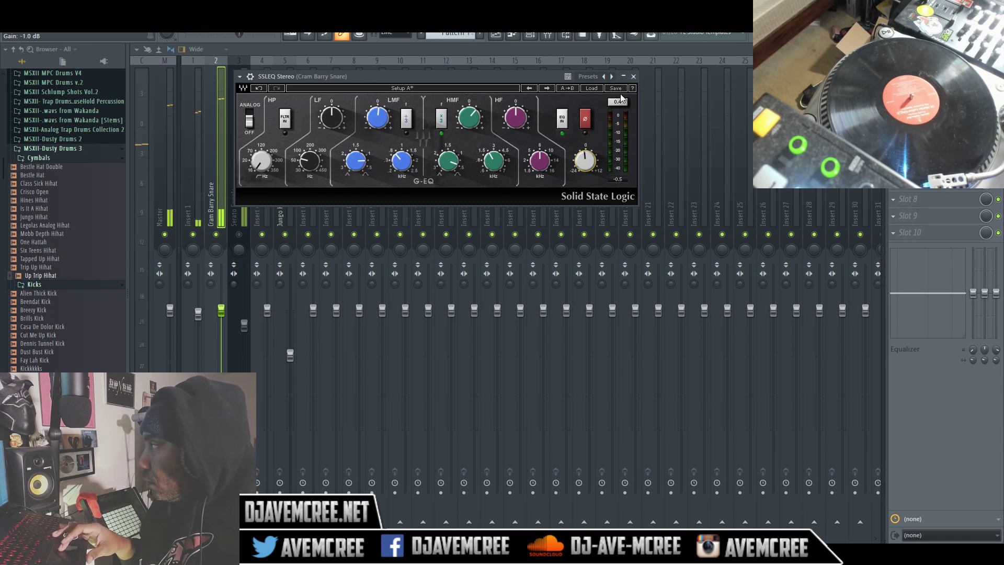
pyautogui.click(633, 76)
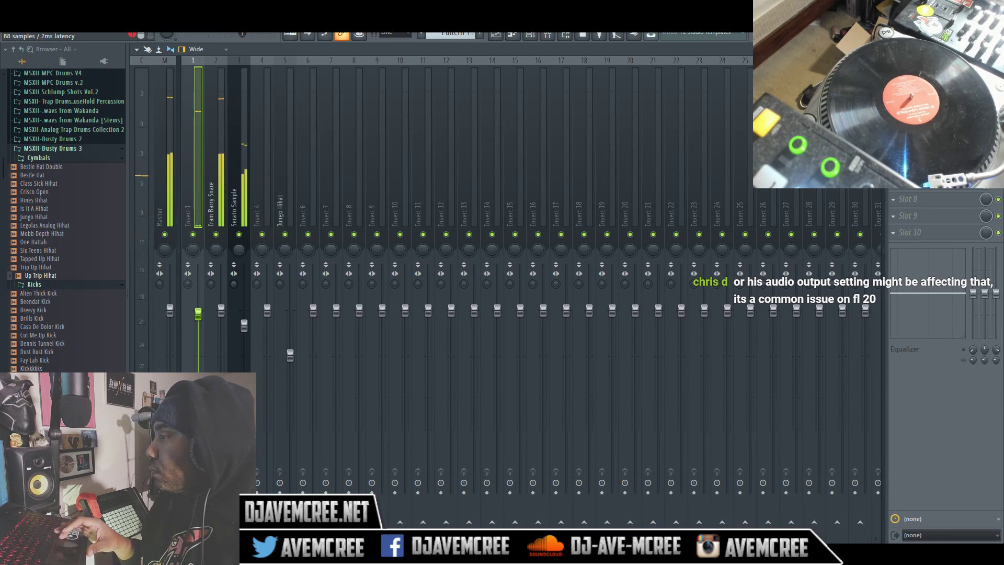
# Step: Set the gain of Insert 1's Fruity Limiter to 3.5 dB and close the limiter
pyautogui.click(923, 82)
pyautogui.moveTo(227, 280)
pyautogui.mouseDown()
pyautogui.moveTo(227, 257)
pyautogui.moveTo(218, 284)
pyautogui.mouseUp()
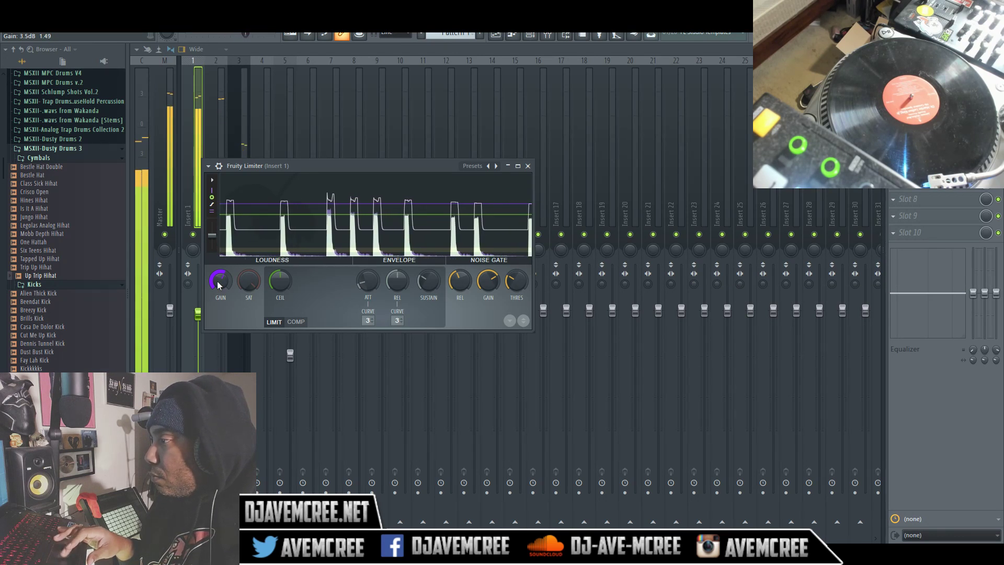
pyautogui.press('Escape')
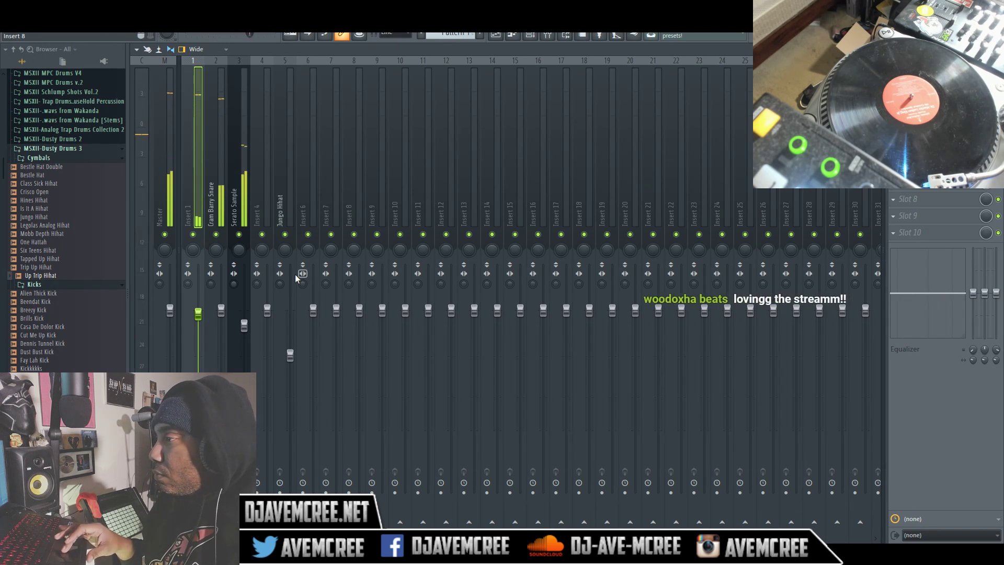
# Step: Listen to the Serato Sample track in solo, restore the full mix, and close the mixer
pyautogui.rightClick(239, 234)
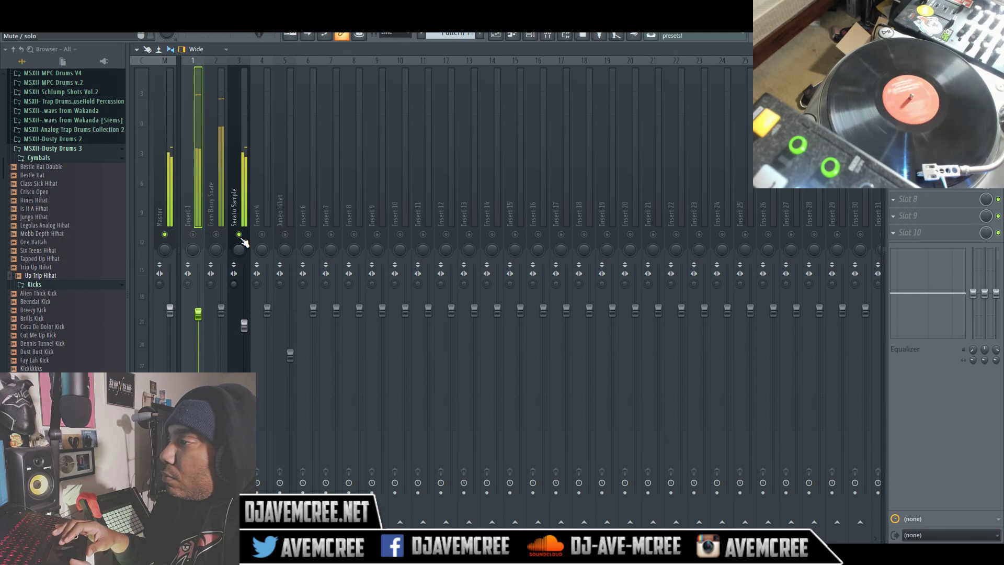
pyautogui.rightClick(240, 235)
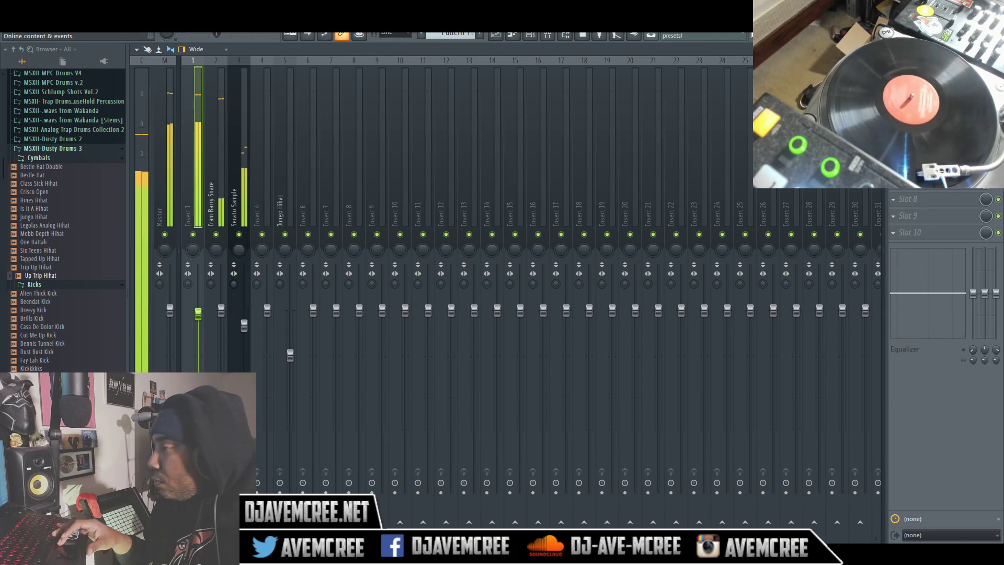
pyautogui.press('Escape')
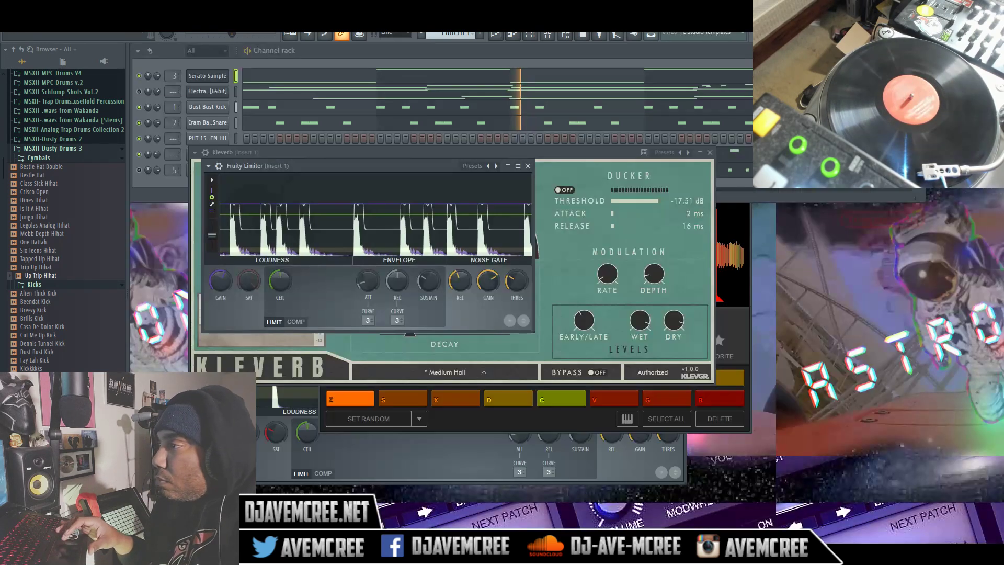
# Step: Audition the muted ElectraX channel with the beat in the channel rack, and clone that channel
pyautogui.click(432, 58)
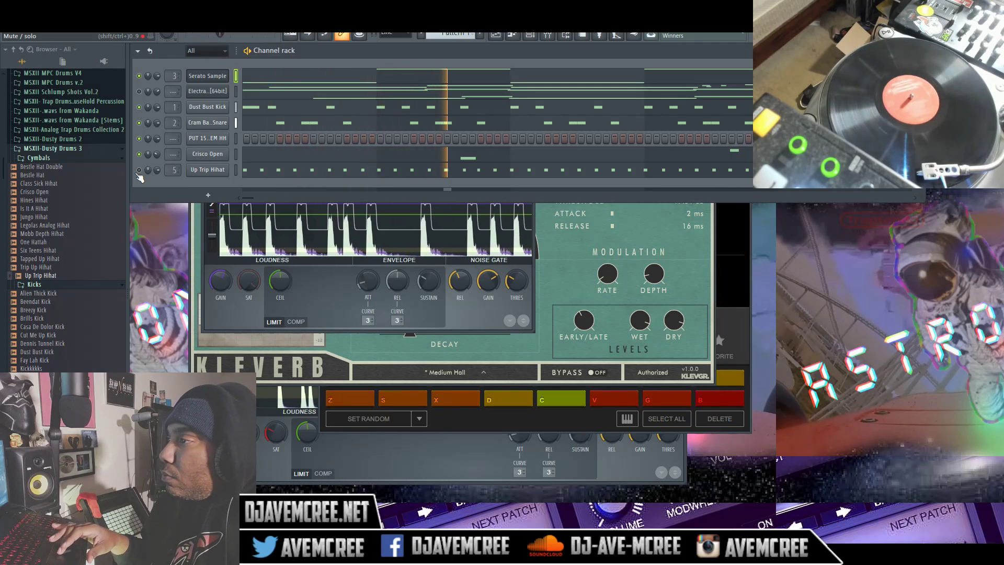
pyautogui.click(139, 92)
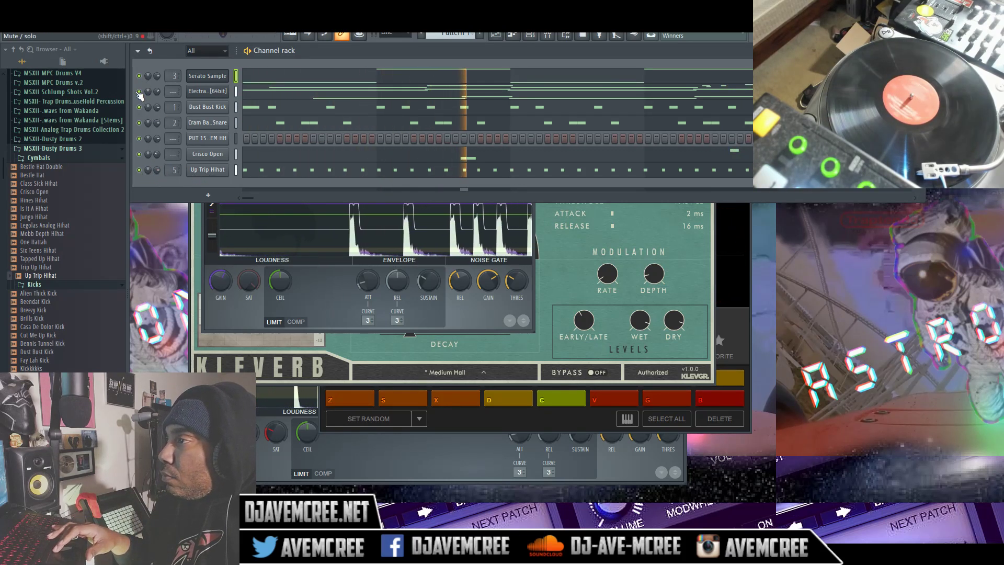
pyautogui.click(139, 92)
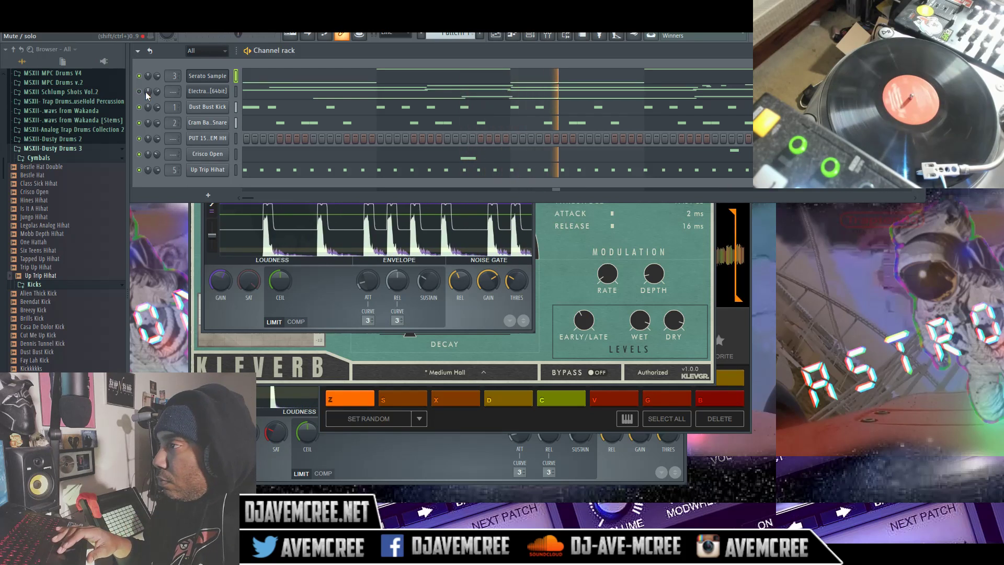
pyautogui.rightClick(228, 90)
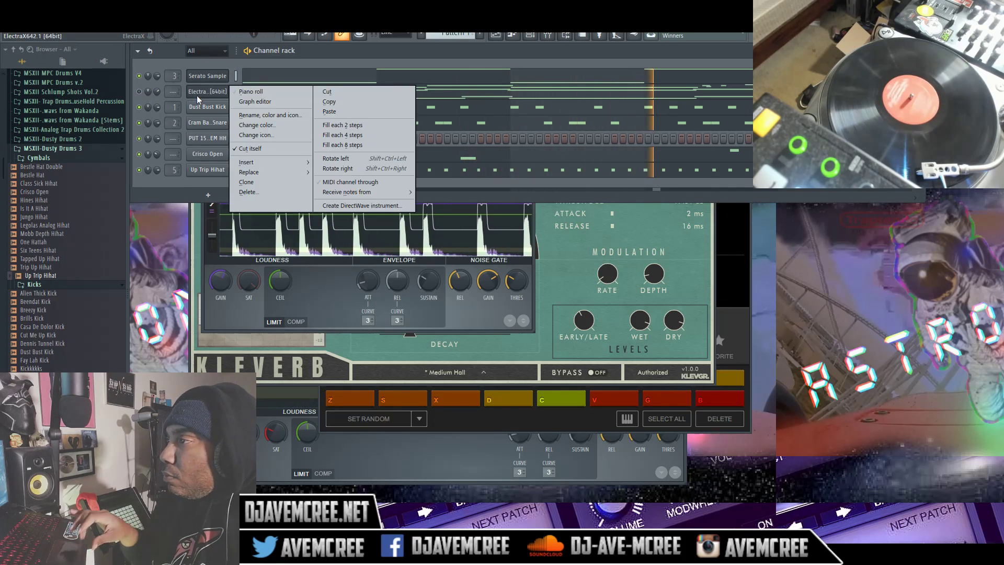
pyautogui.click(248, 181)
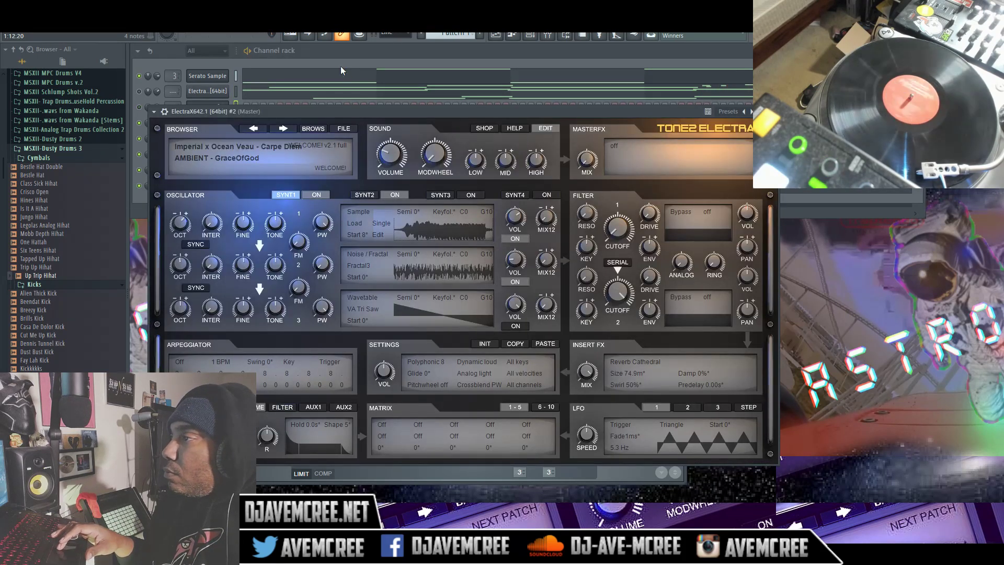
# Step: Load PLUKK - Imperium from the Carpe Diem bank in the second ElectraX, and advance to the PLUKK - LostButFound patch
pyautogui.click(227, 162)
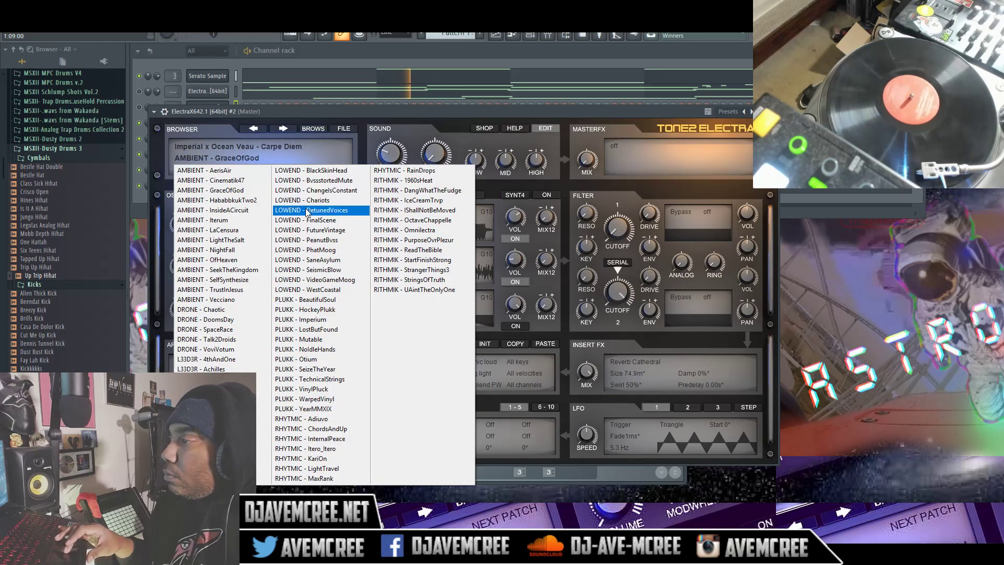
pyautogui.click(300, 320)
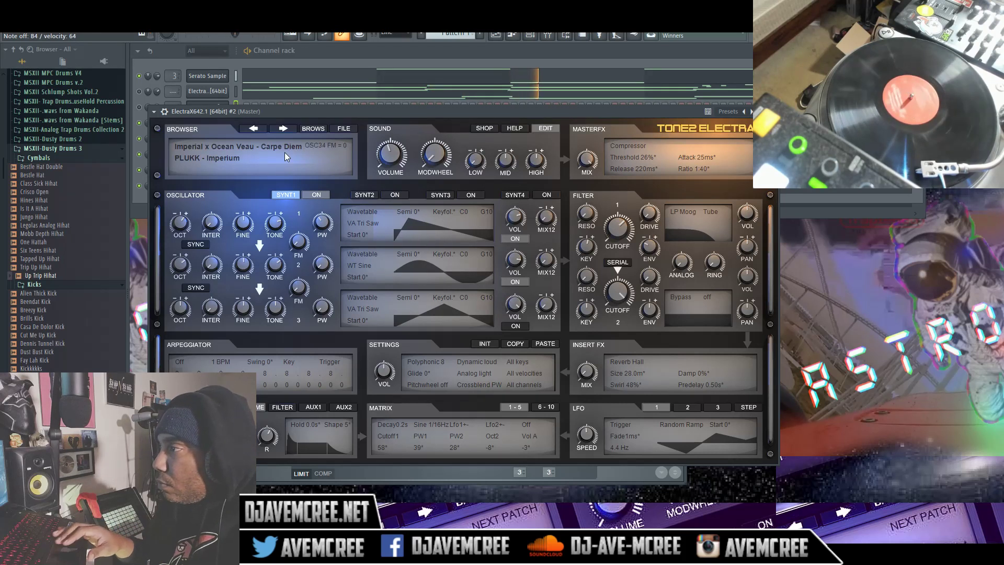
pyautogui.click(284, 131)
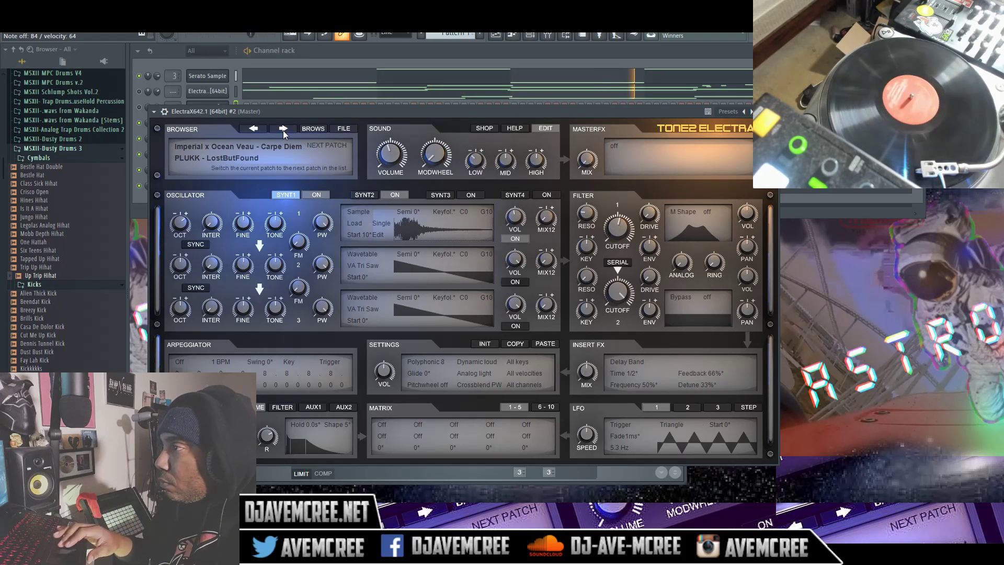
# Step: Solo the Serato Sample channel and reopen the second ElectraX window to try the patch over the sample alone
pyautogui.click(141, 82)
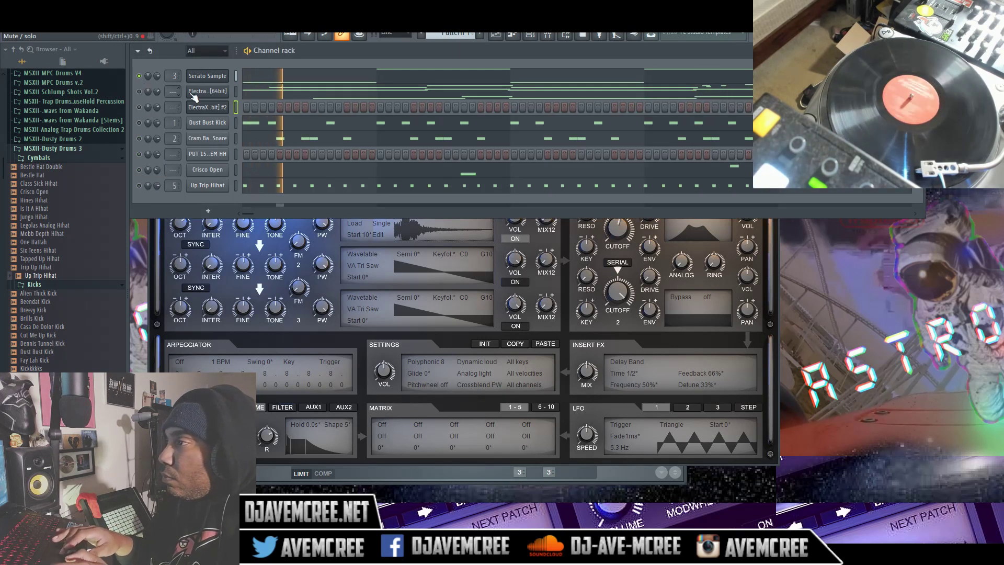
pyautogui.click(204, 105)
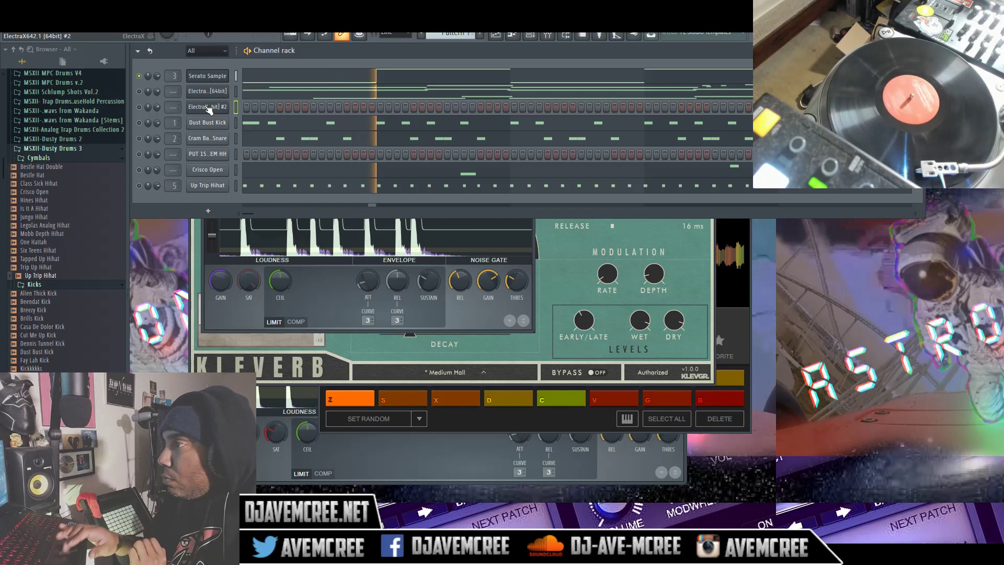
pyautogui.click(204, 106)
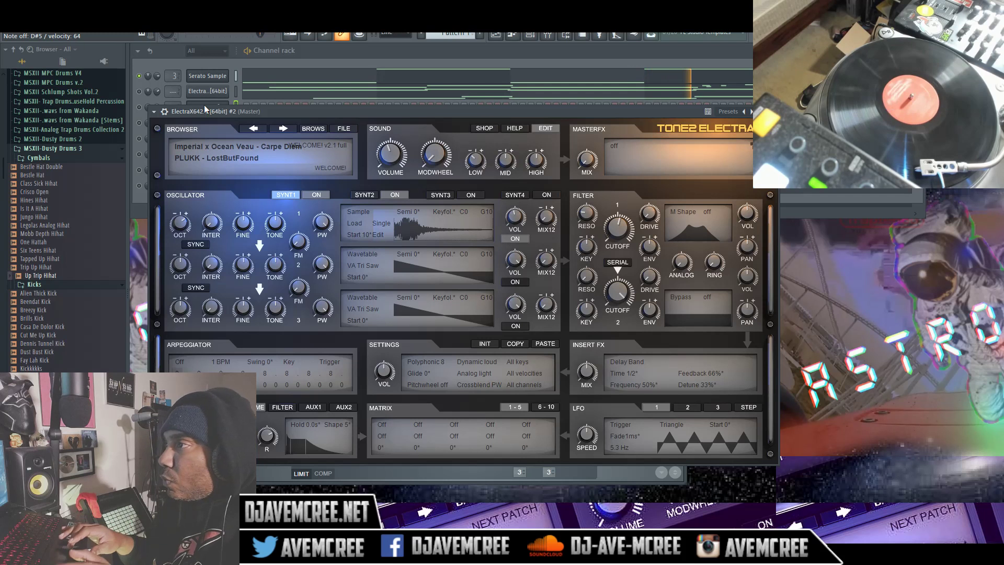
# Step: Bring the other channels back to hear the full beat, and end playback with only Serato Sample soloed
pyautogui.click(142, 77)
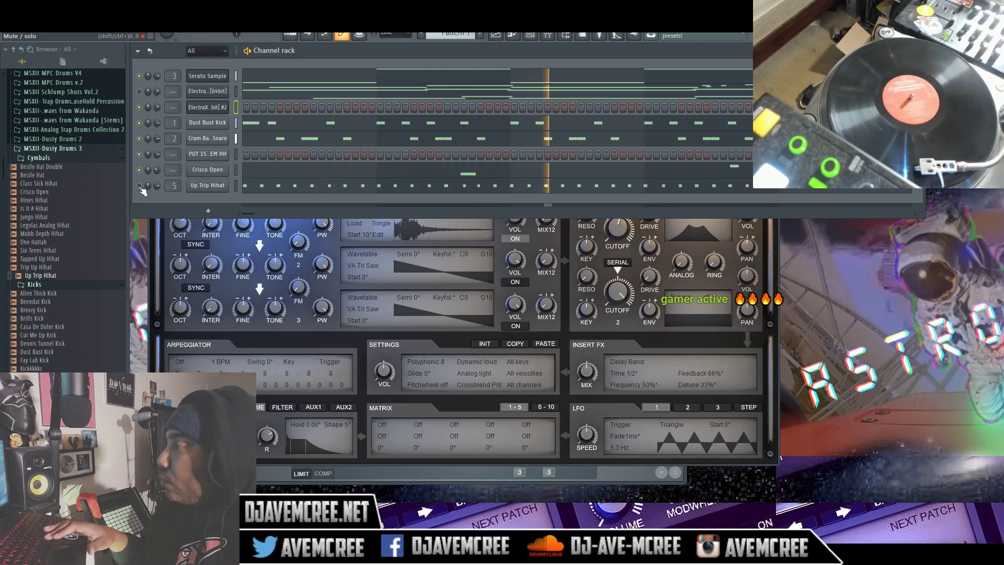
pyautogui.keyDown('ctrl'); pyautogui.click(235, 123); pyautogui.keyUp('ctrl')
pyautogui.keyDown('ctrl'); pyautogui.click(236, 138); pyautogui.keyUp('ctrl')
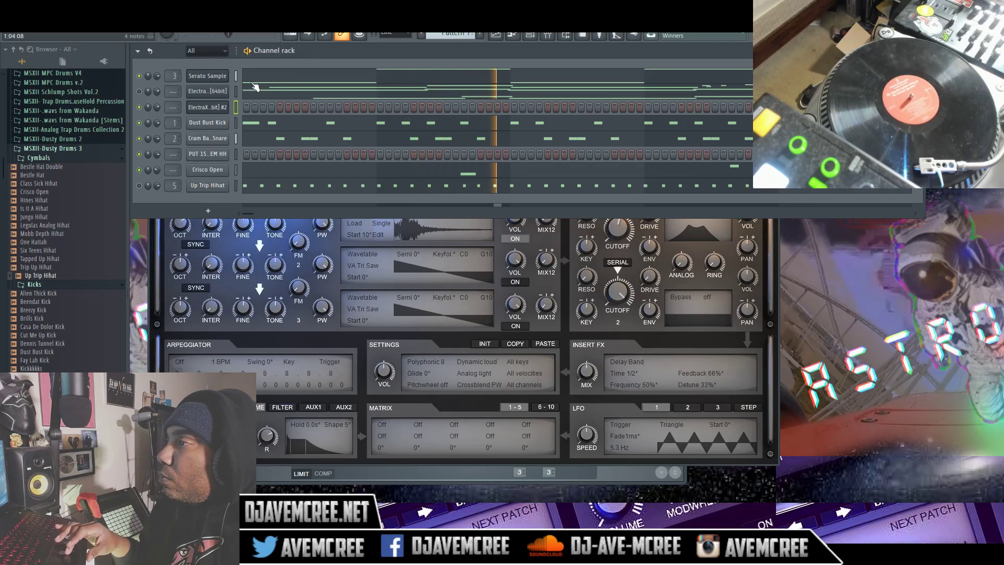
pyautogui.rightClick(139, 76)
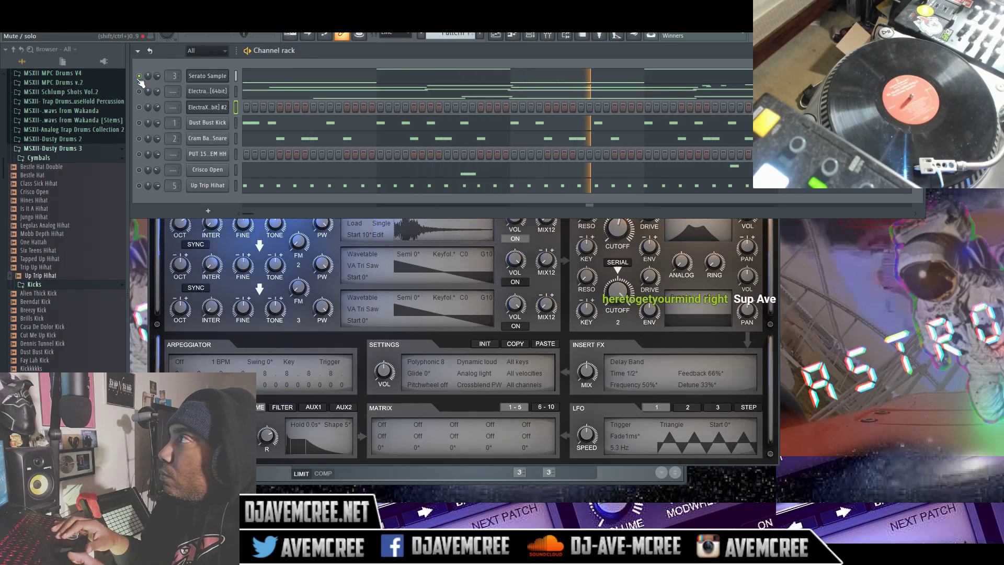
pyautogui.press('space')
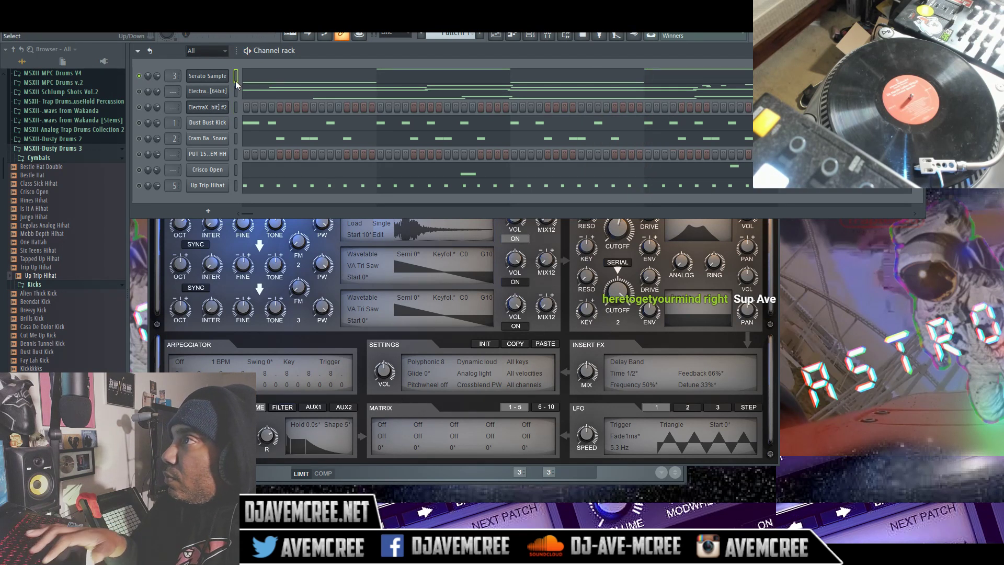
# Step: Save the project as "Traptendo- MLK DAY" in FL Studio song file format
pyautogui.hotkey('ctrl', 's')
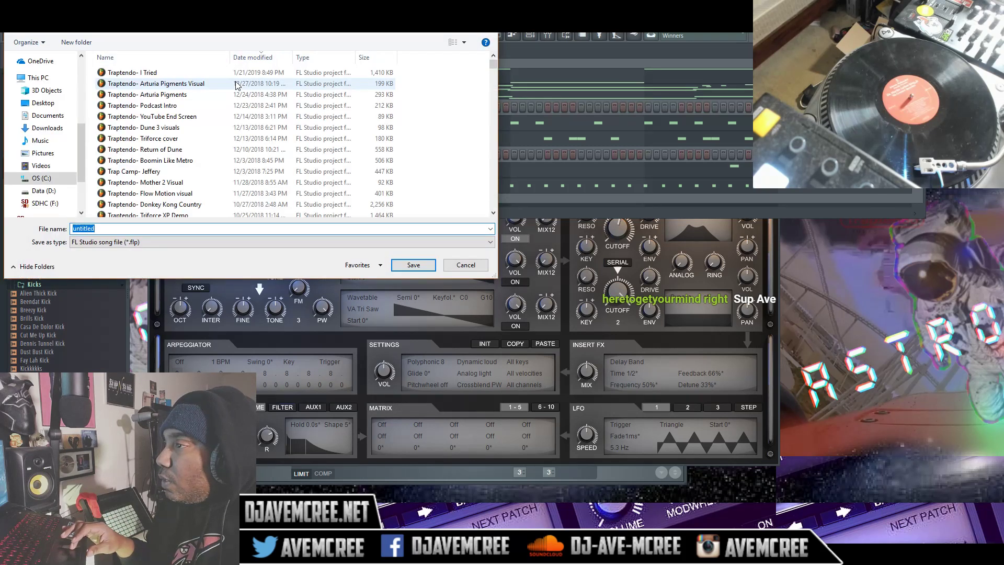
pyautogui.write('Traptendo')
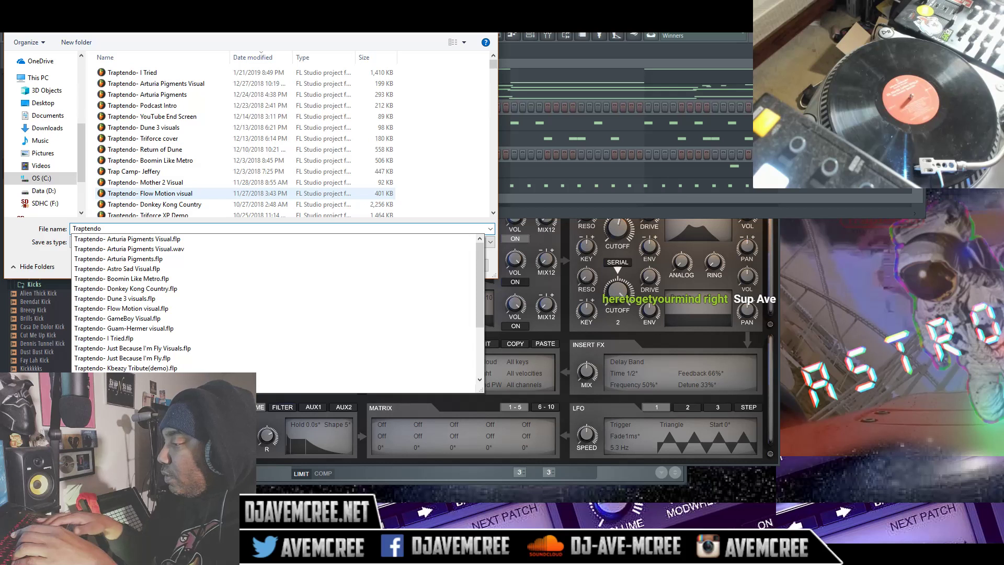
pyautogui.write('-')
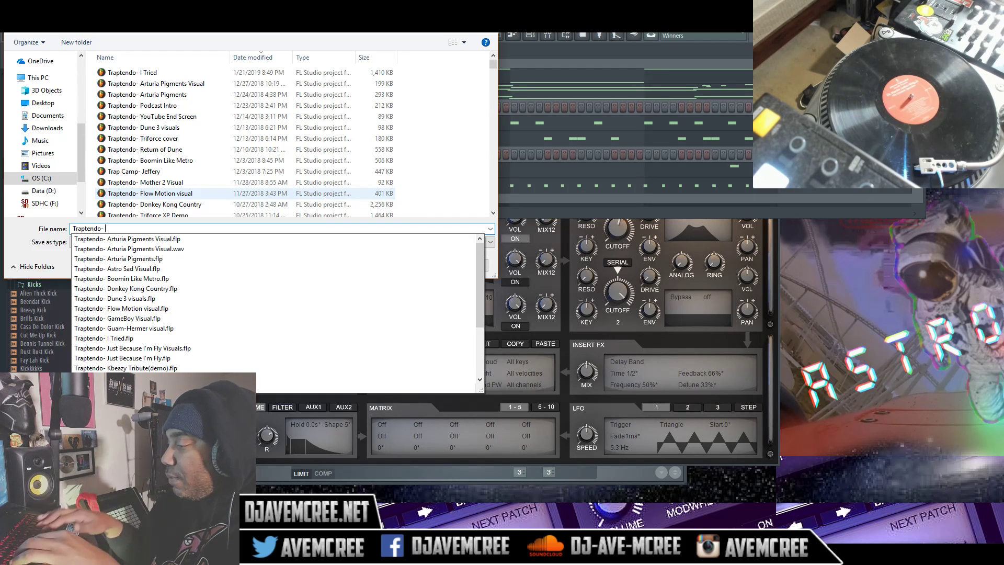
pyautogui.write('ML')
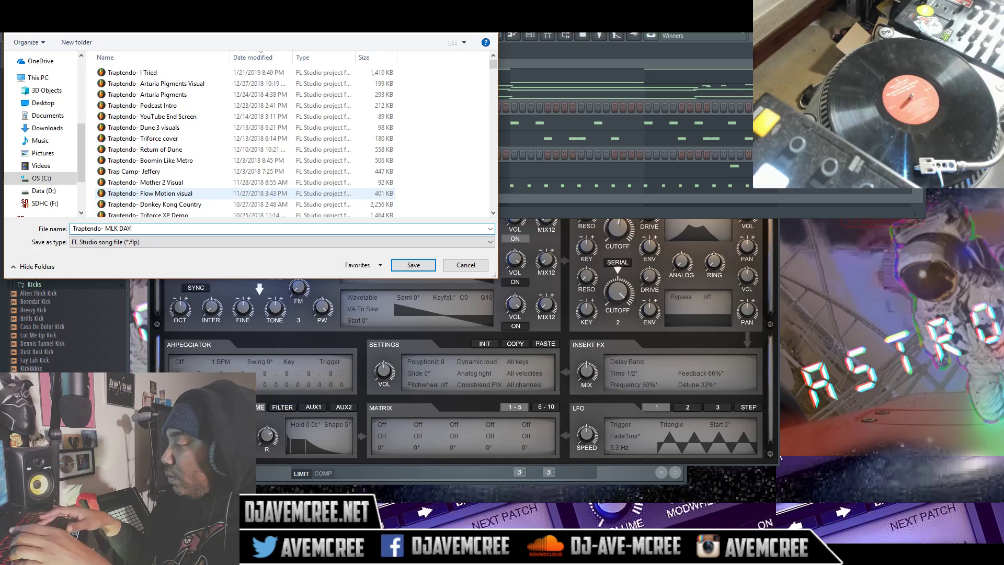
pyautogui.write('K DAY')
pyautogui.press('Return')
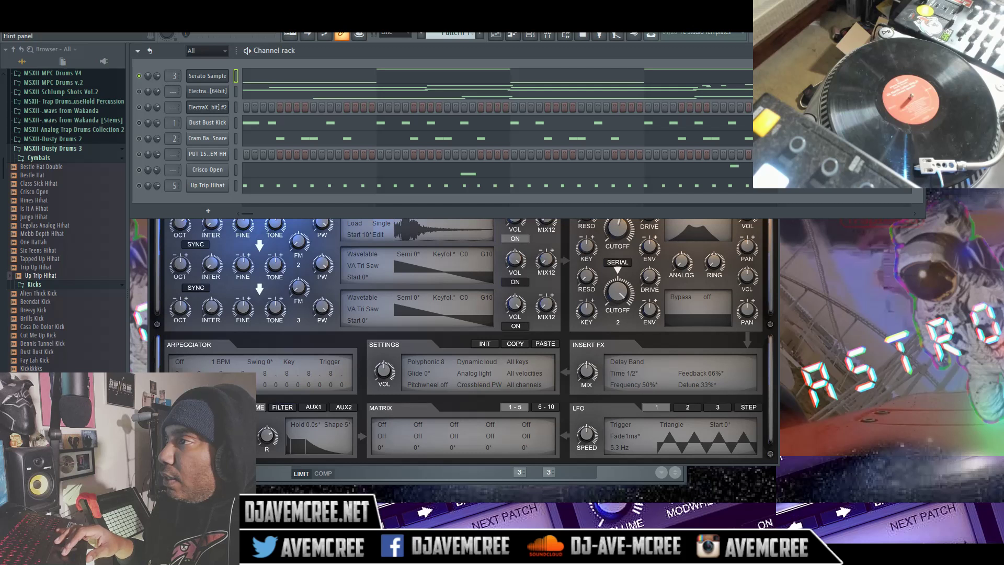
# Step: Start a new project with the basic Kick, Clap, Hat and Snare channels
pyautogui.hotkey('alt', 'f')
pyautogui.hotkey('ctrl', 'o')
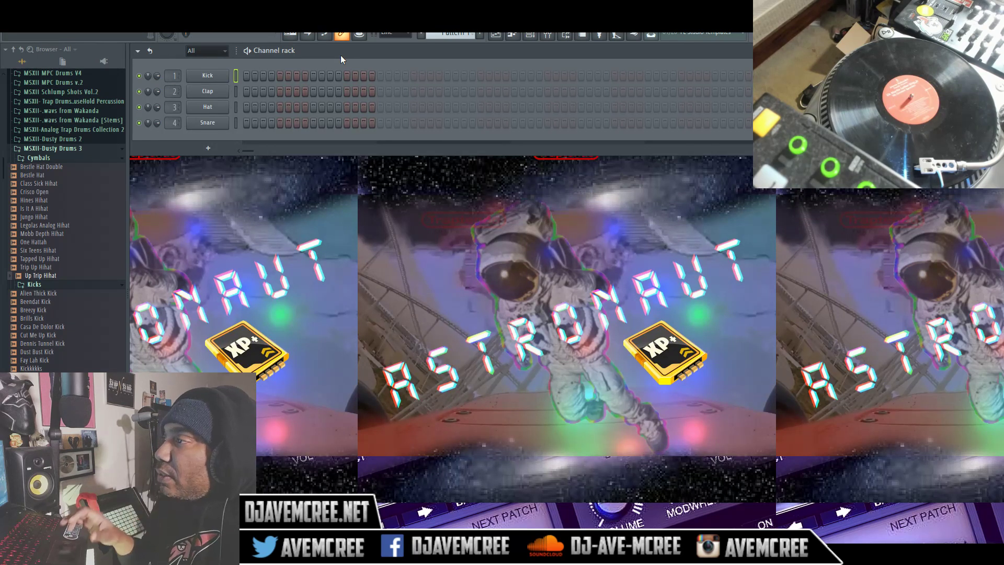
# Step: Insert a Serato Sample channel above the Kick and make the Kick the selected channel
pyautogui.rightClick(211, 76)
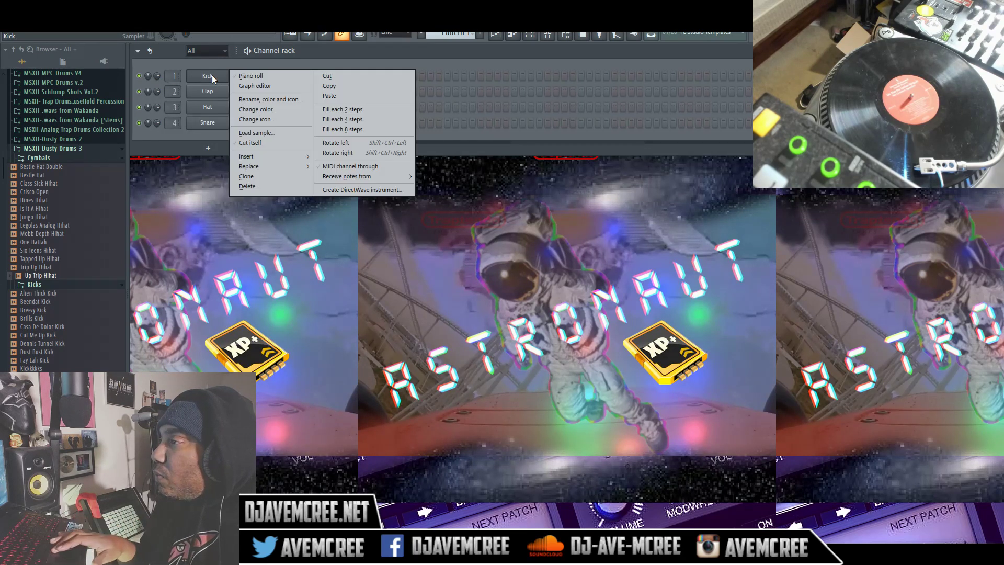
pyautogui.moveTo(254, 154)
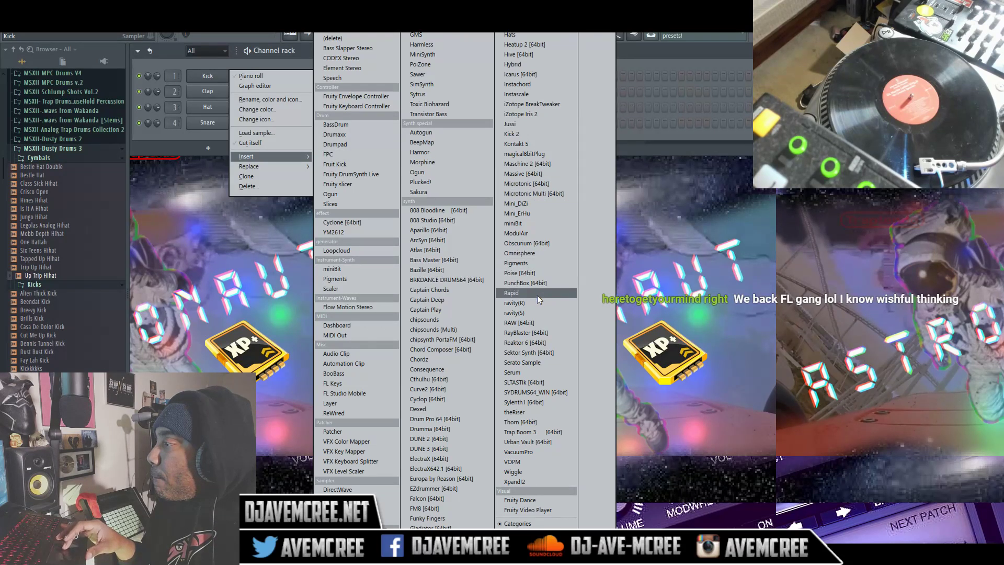
pyautogui.click(534, 362)
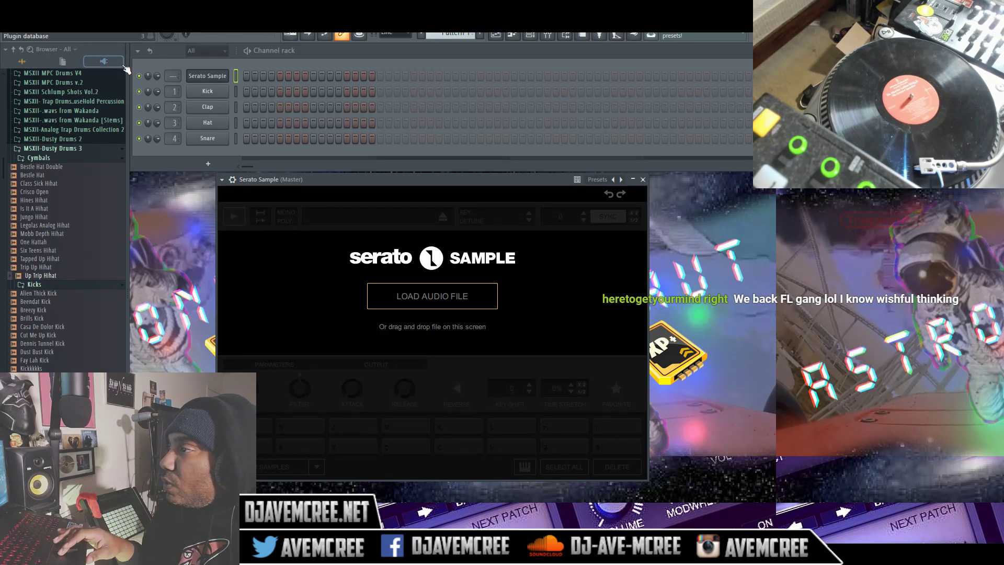
pyautogui.click(644, 179)
pyautogui.click(234, 93)
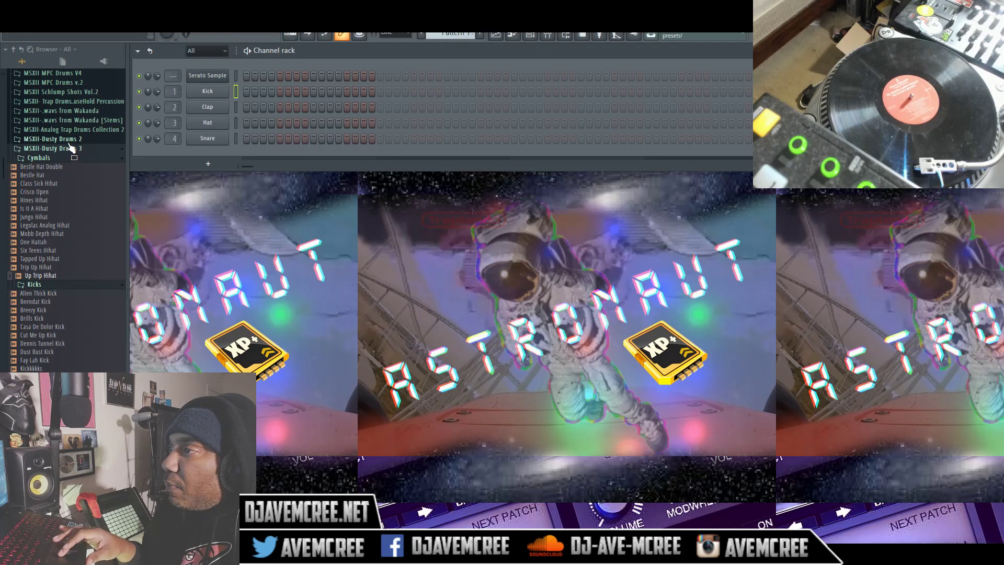
# Step: Audition the snare samples in the MSXII-Dusty Drums 2 pack
pyautogui.click(69, 140)
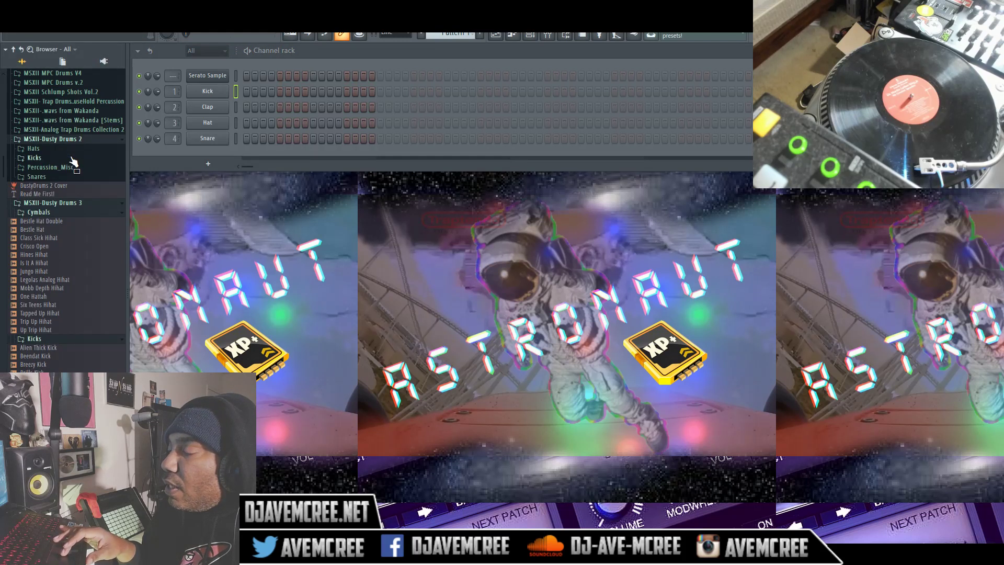
pyautogui.click(48, 176)
pyautogui.click(49, 193)
pyautogui.press('Down')
pyautogui.press('Down')
pyautogui.press('Down')
pyautogui.press('Down')
pyautogui.press('Down')
pyautogui.press('Down')
pyautogui.press('Down')
pyautogui.press('Down')
pyautogui.press('Down')
pyautogui.press('Down')
pyautogui.press('Down')
pyautogui.press('Down')
pyautogui.press('Down')
pyautogui.press('Down')
pyautogui.press('Up')
pyautogui.press('Up')
pyautogui.press('Up')
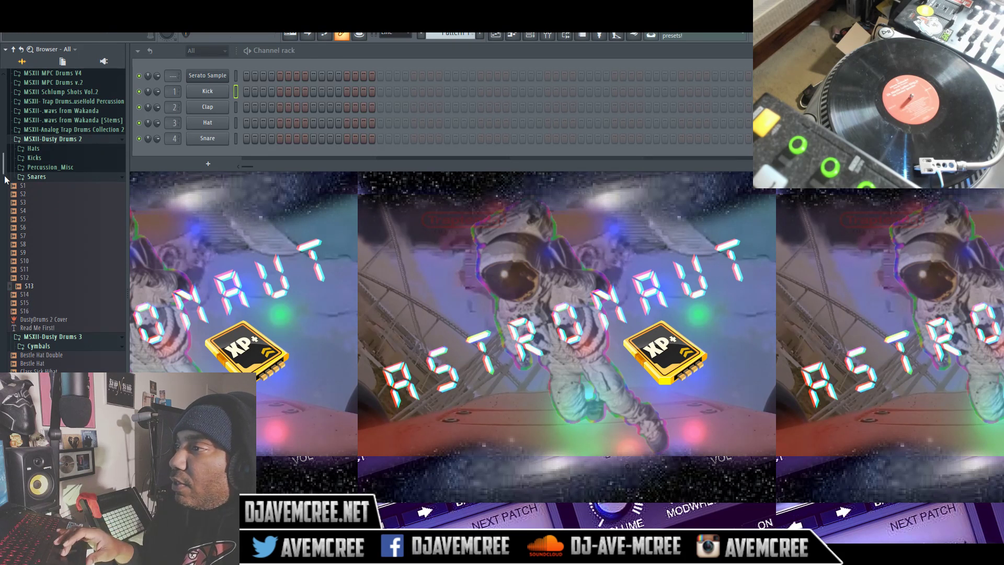
# Step: Open the Kicks folder under CBL One Shots in the TTS- LOFI Cafe Drum Pack
pyautogui.moveTo(3, 172); pyautogui.dragTo(2, 130)
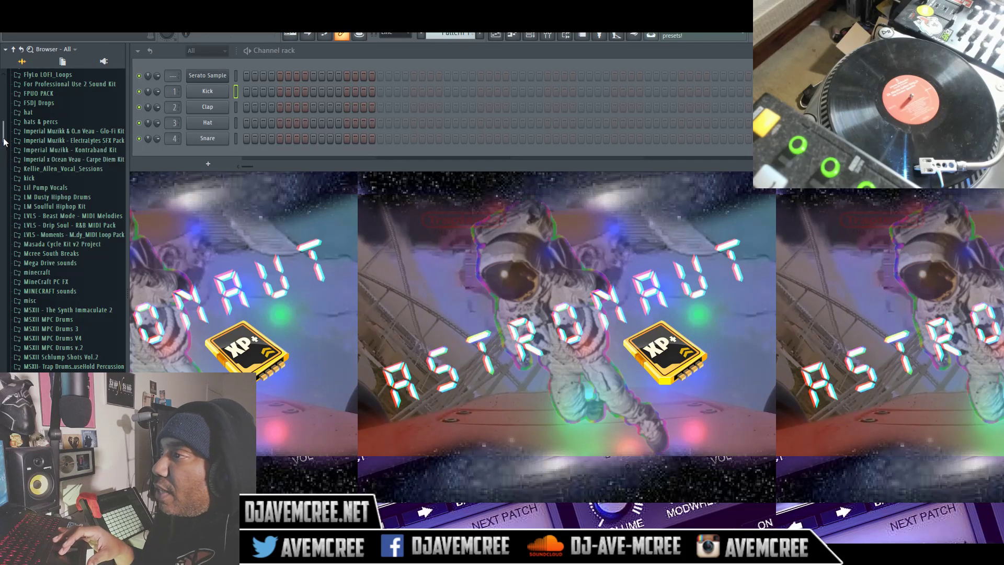
pyautogui.scroll(-2, 4, 141)
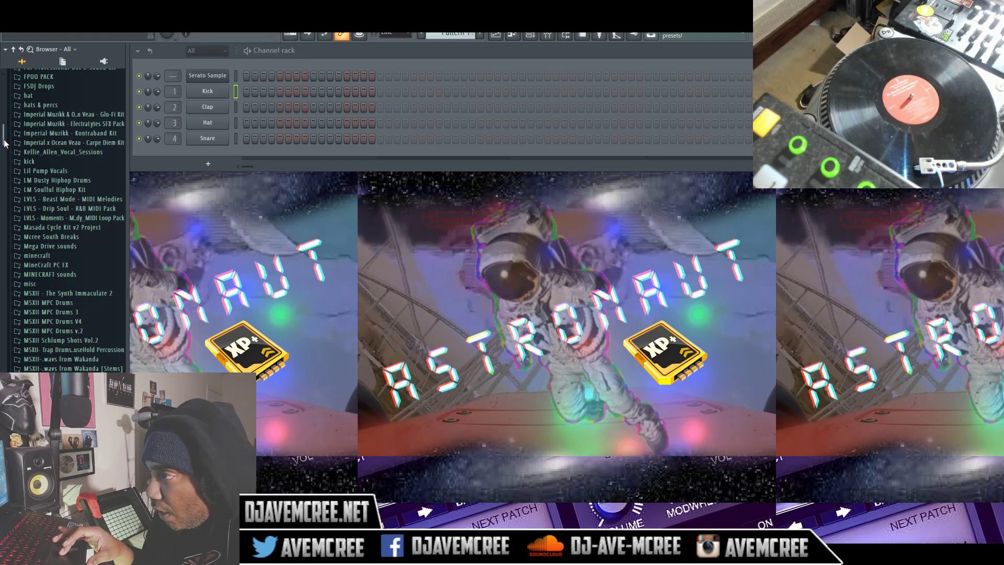
pyautogui.scroll(1, 4, 141)
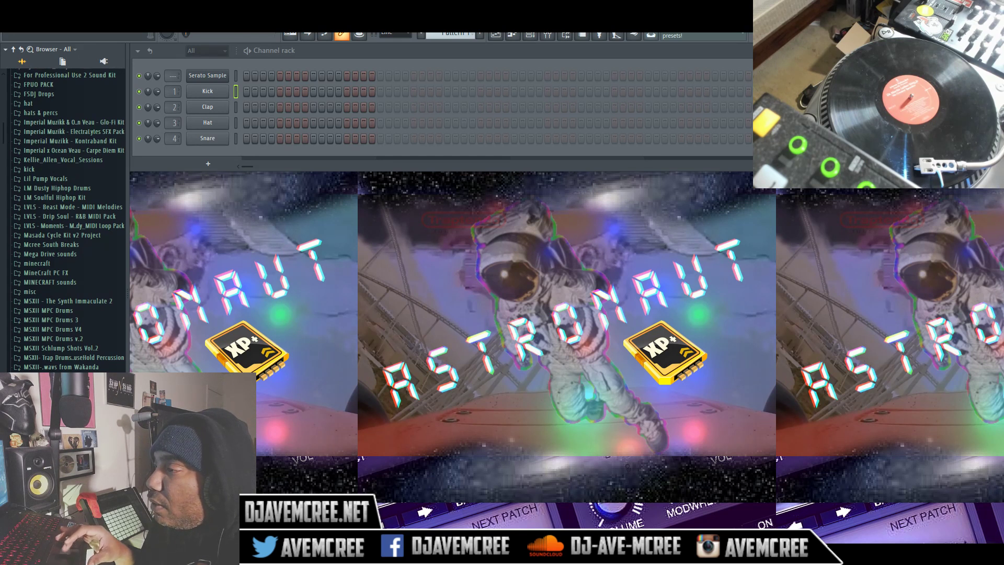
pyautogui.moveTo(2, 140); pyautogui.dragTo(3, 366)
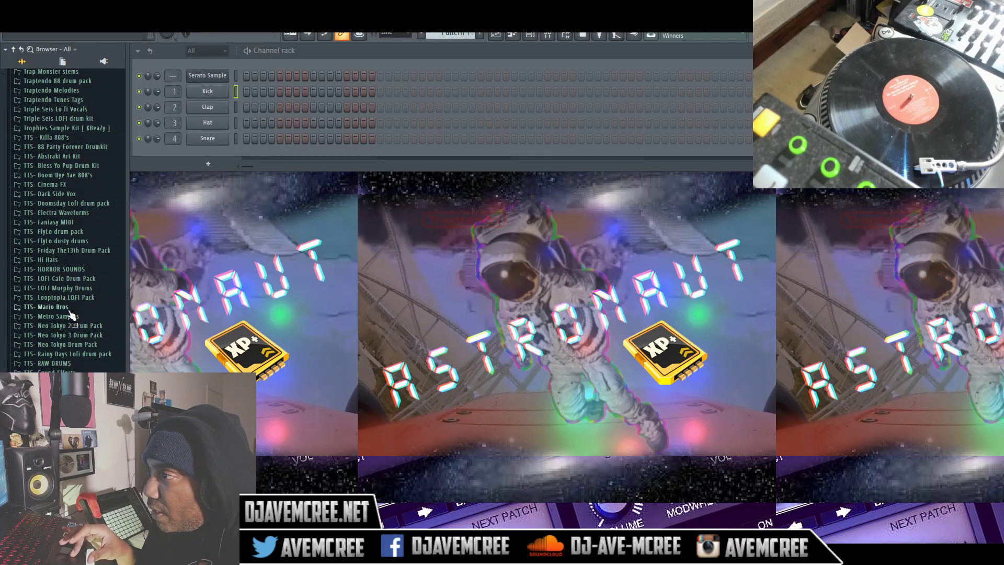
pyautogui.click(68, 278)
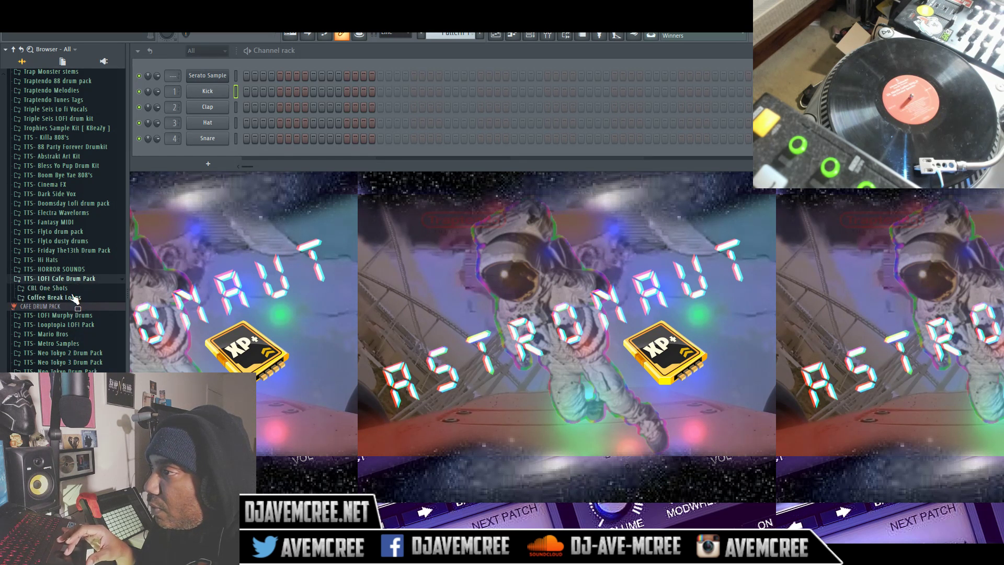
pyautogui.click(71, 288)
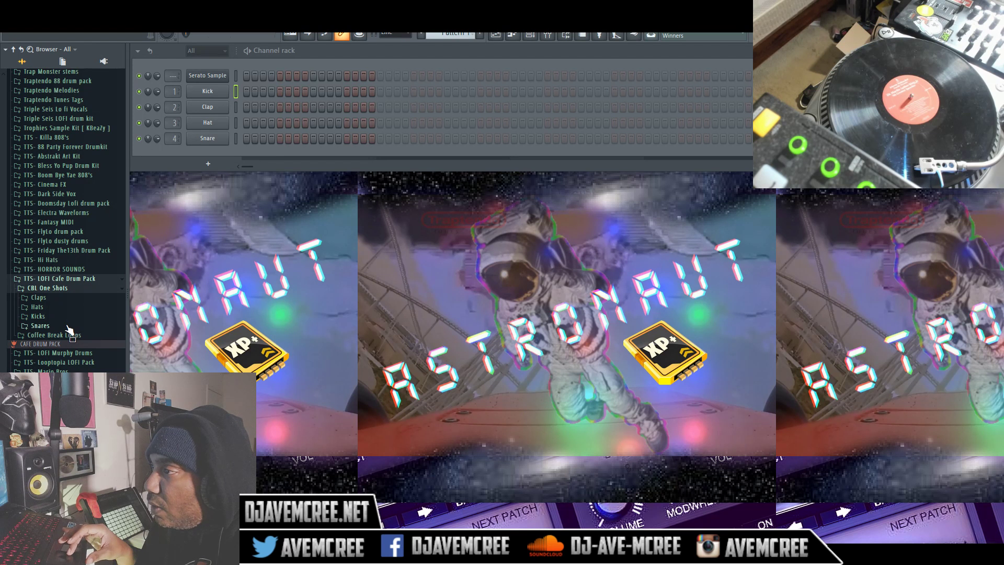
pyautogui.click(61, 317)
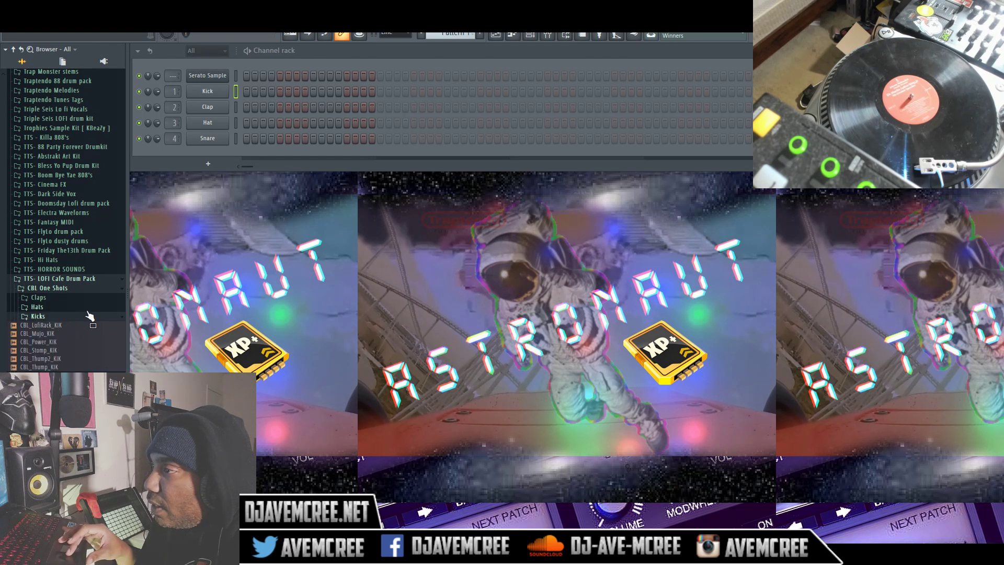
# Step: Audition the CBL kick one-shots, comparing neighbouring samples back and forth
pyautogui.press('Down')
pyautogui.press('Down')
pyautogui.press('Down')
pyautogui.press('Down')
pyautogui.press('Up')
pyautogui.press('Up')
pyautogui.press('Down')
pyautogui.press('Up')
pyautogui.press('Down')
pyautogui.press('Down')
pyautogui.press('Down')
pyautogui.press('Down')
pyautogui.press('Up')
pyautogui.press('Up')
pyautogui.press('Up')
pyautogui.press('Up')
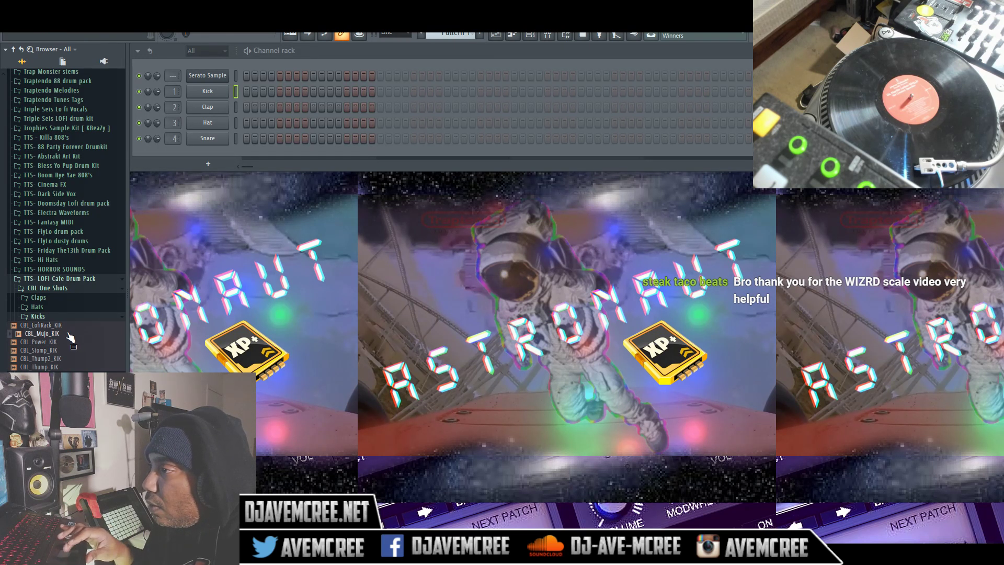
# Step: Load the CBL_Mujo_KIK sample into the selected Kick channel
pyautogui.rightClick(77, 333)
pyautogui.click(78, 333)
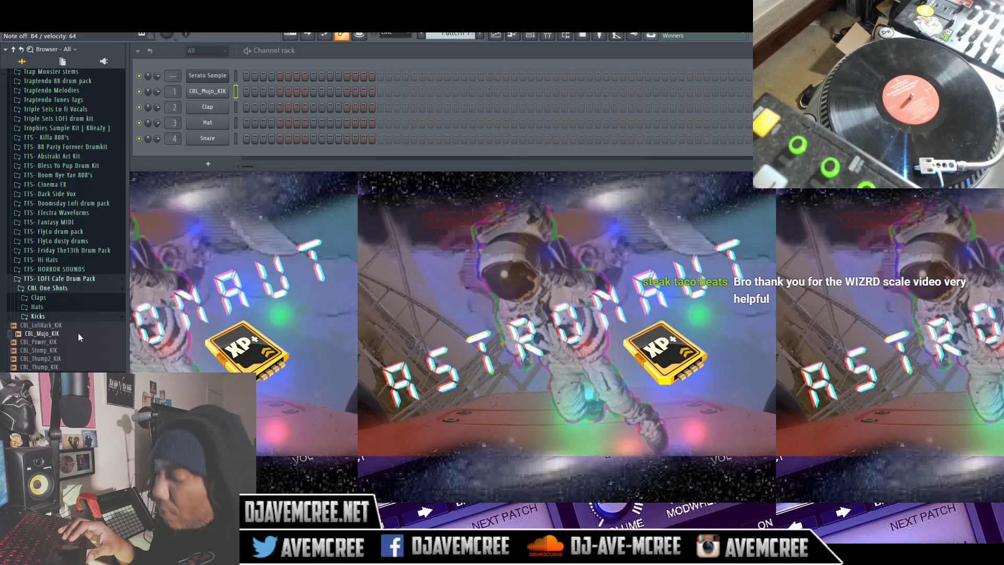
pyautogui.moveTo(79, 333); pyautogui.dragTo(63, 276)
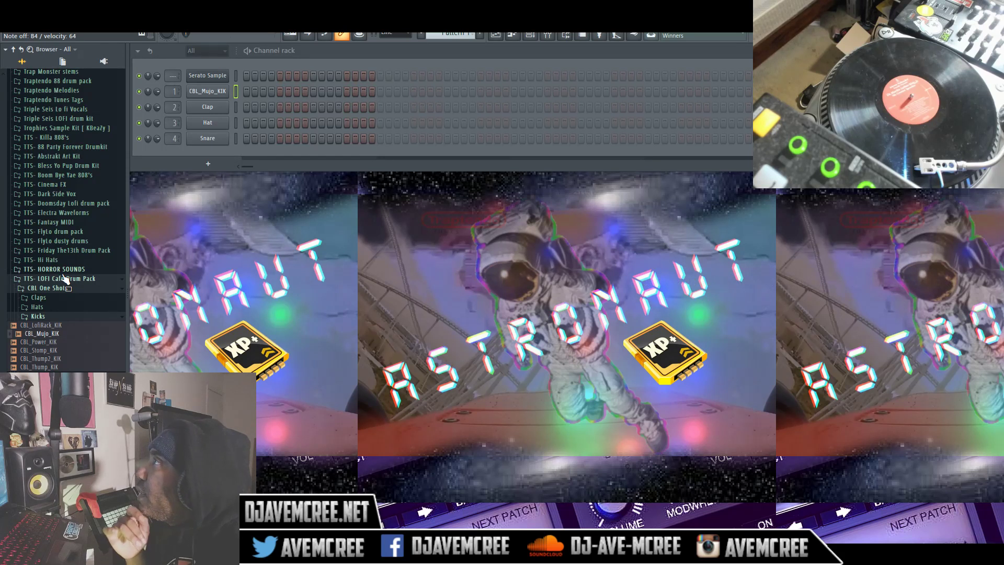
pyautogui.moveTo(62, 276); pyautogui.dragTo(213, 90)
# Step: Enable the Cut itself option on the CBL_Mujo_KIK, Clap, Hat and Snare channels
pyautogui.rightClick(213, 90)
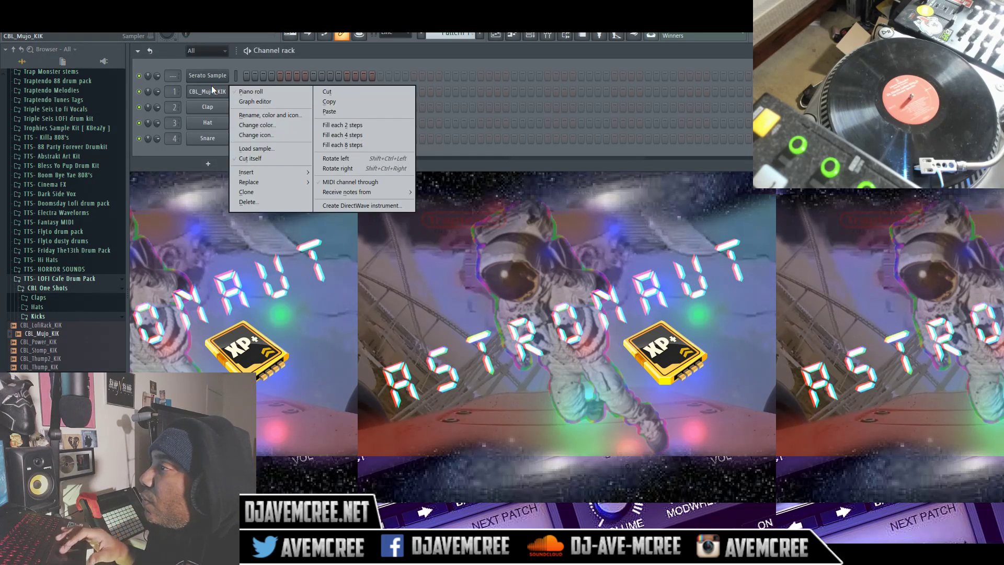
pyautogui.click(249, 158)
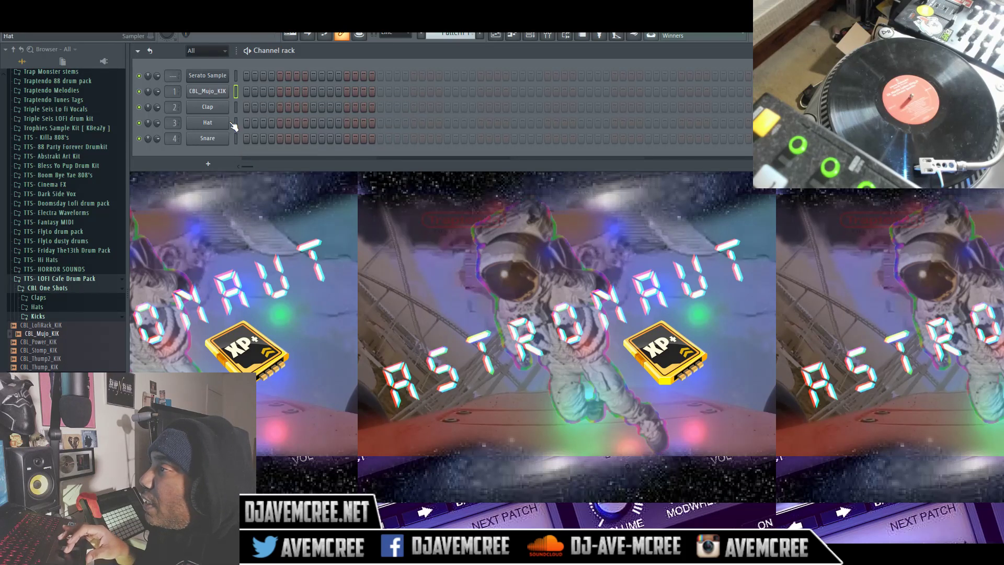
pyautogui.rightClick(213, 110)
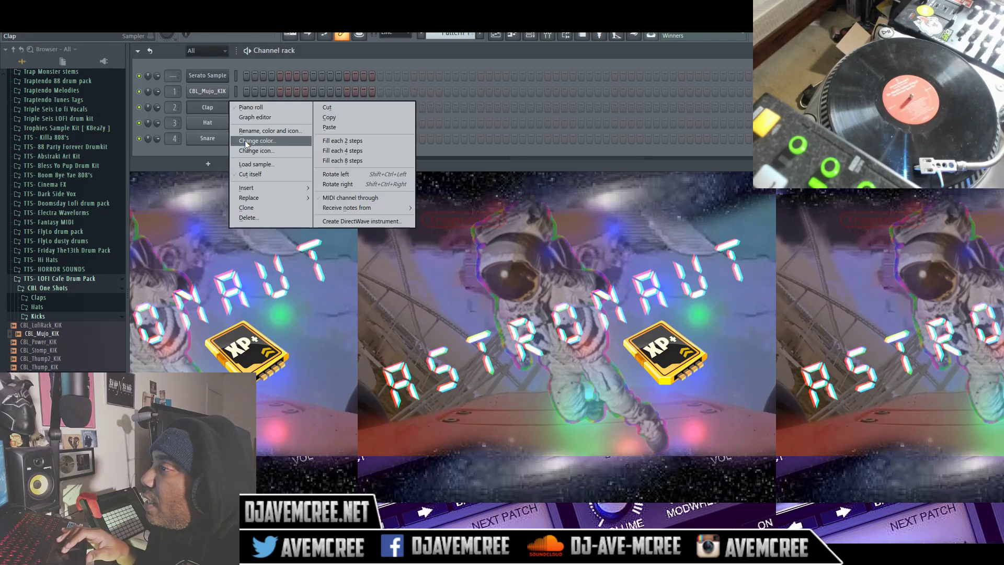
pyautogui.click(253, 174)
pyautogui.rightClick(215, 123)
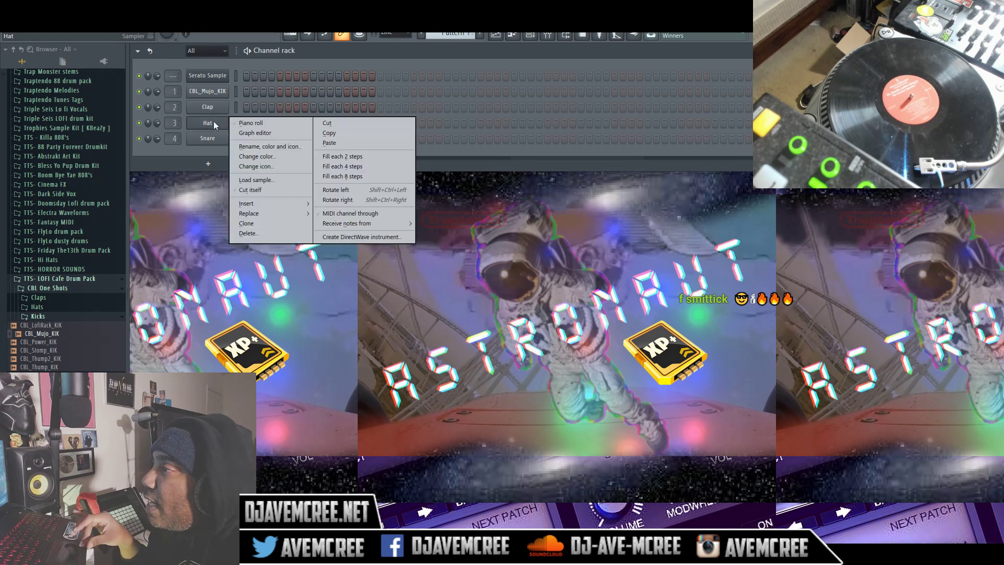
pyautogui.click(254, 189)
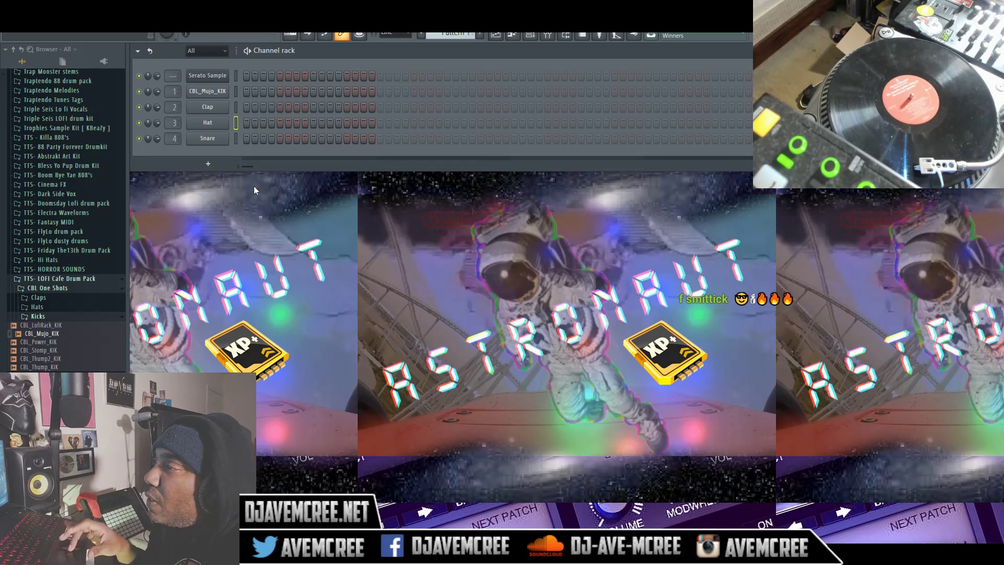
pyautogui.rightClick(219, 138)
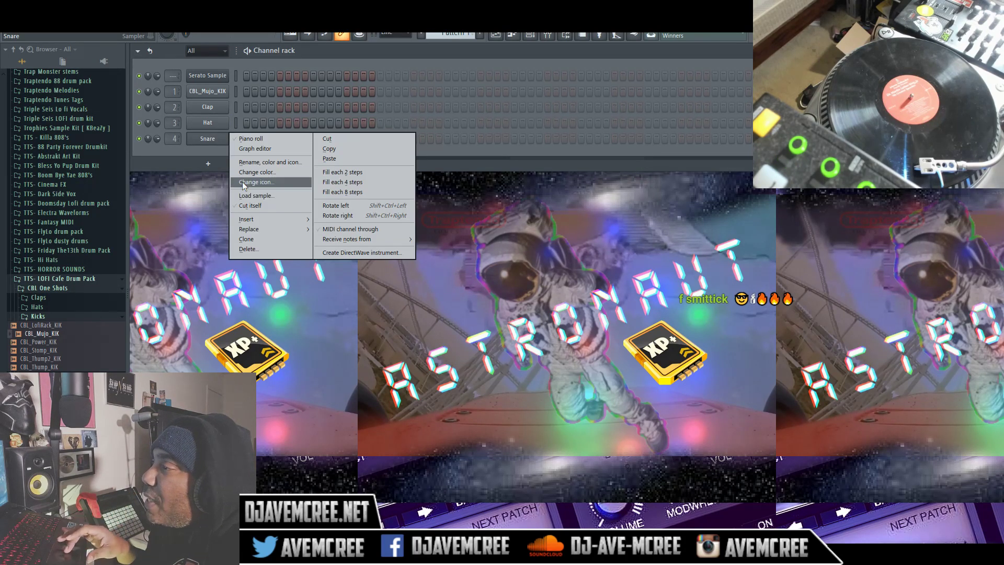
pyautogui.click(250, 206)
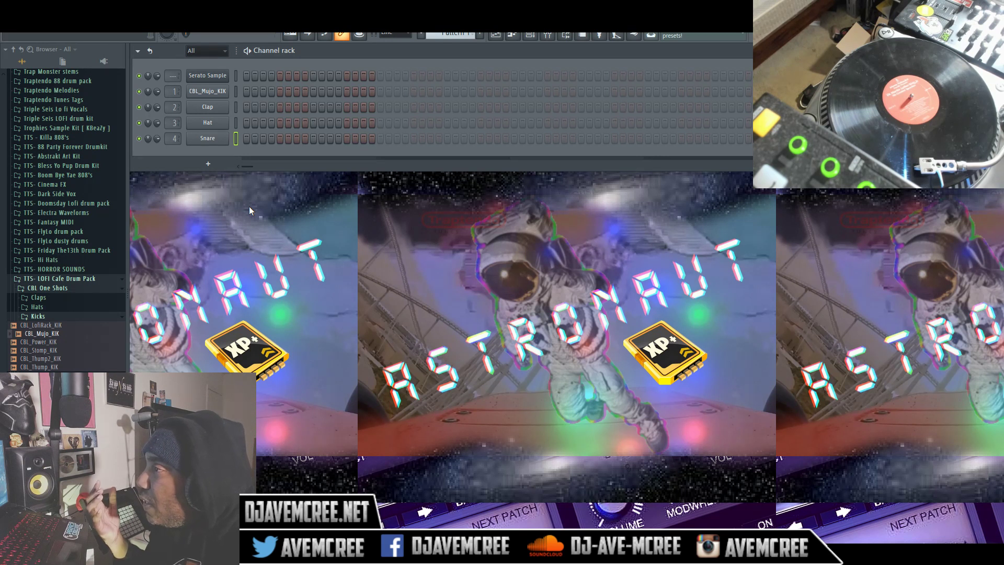
# Step: Select the Clap channel and audition the CBL snare one-shots from the TTS- LOFI Cafe Drum Pack
pyautogui.click(235, 106)
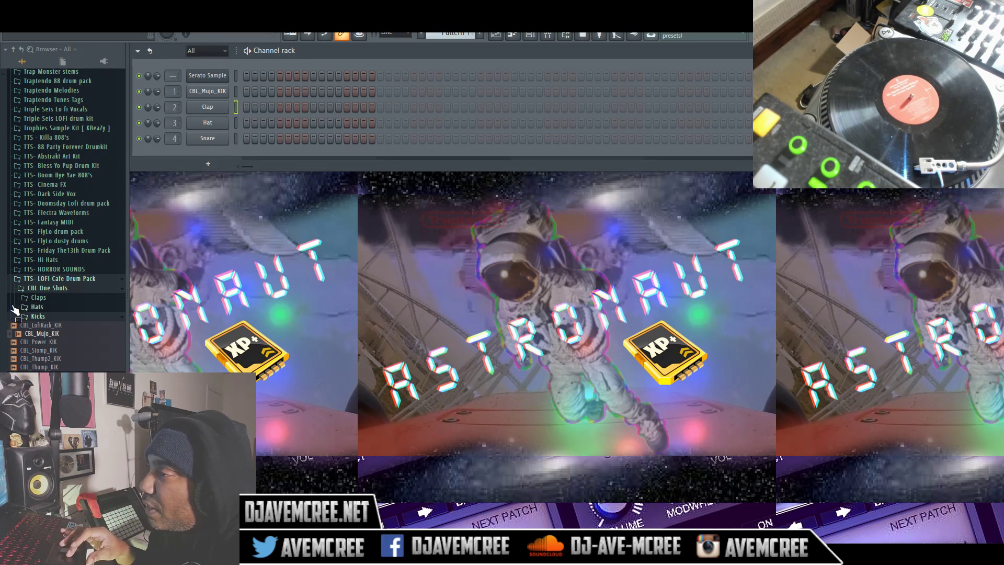
pyautogui.click(53, 386)
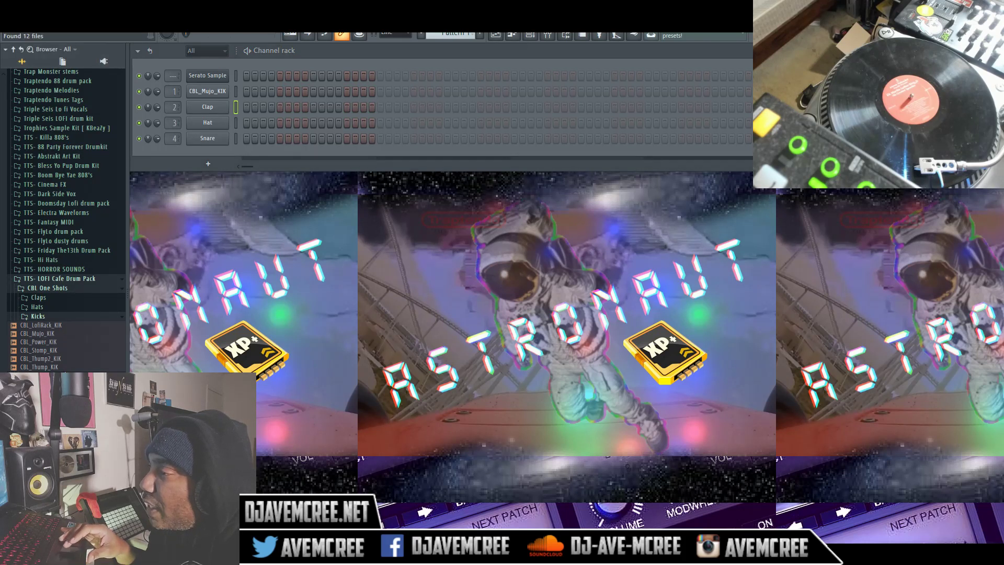
pyautogui.press('Down')
pyautogui.press('Down')
pyautogui.press('Down')
pyautogui.press('Down')
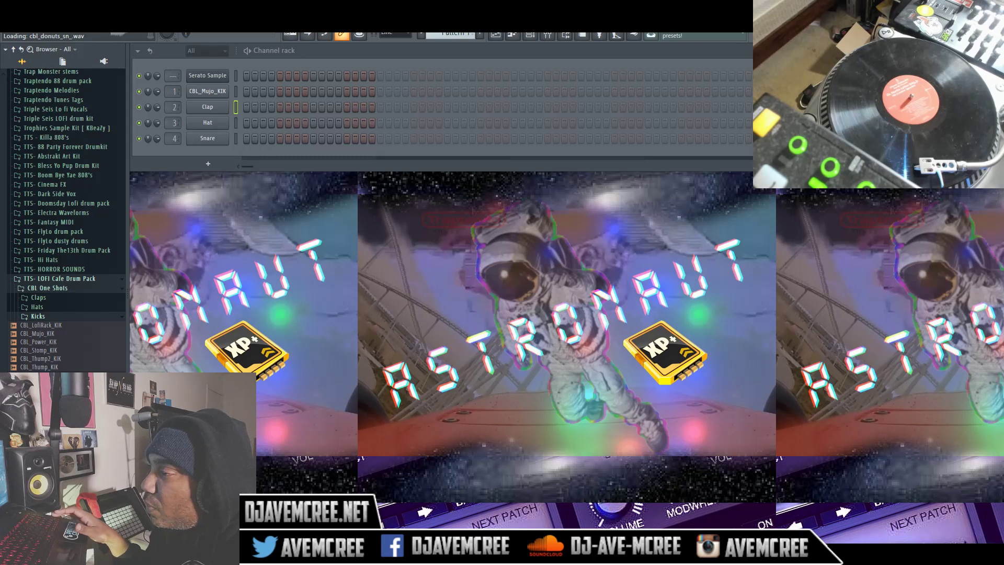
pyautogui.press('Down')
pyautogui.press('Down')
pyautogui.press('Down')
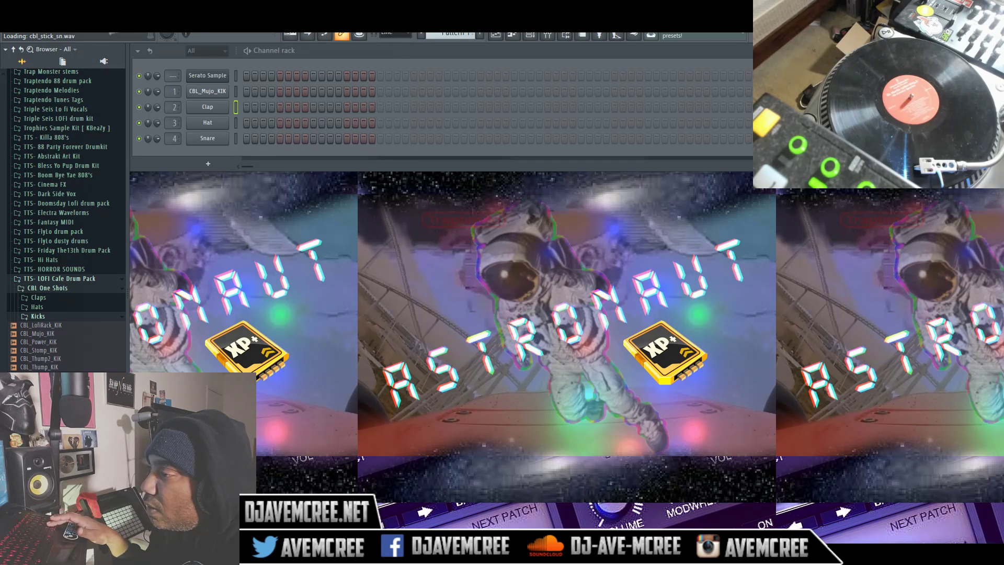
pyautogui.press('Down')
pyautogui.press('Down')
pyautogui.press('Down')
pyautogui.press('Down')
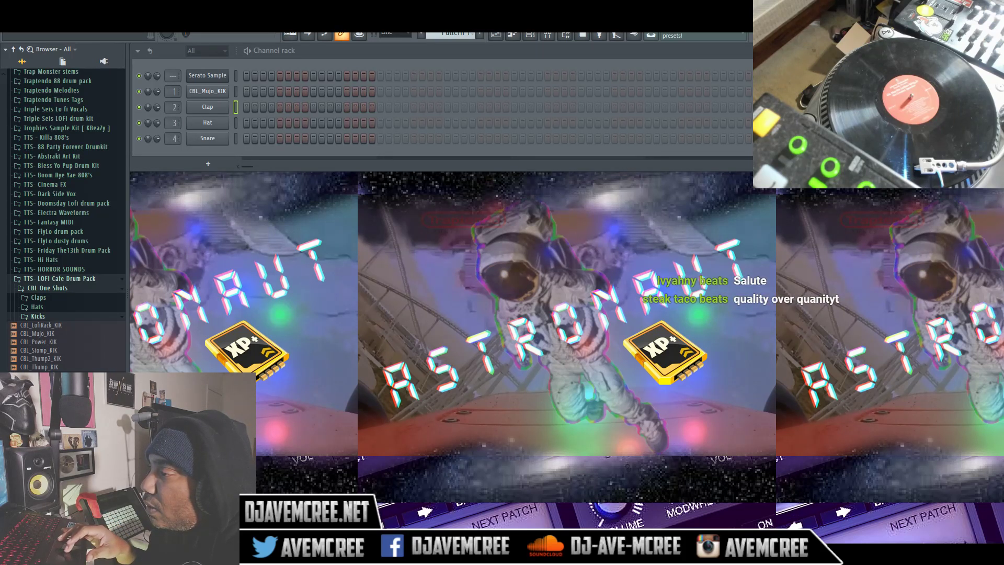
# Step: Load the CBL_Verte_SN sample into the Clap channel and normalize it
pyautogui.moveTo(40, 418); pyautogui.dragTo(208, 107)
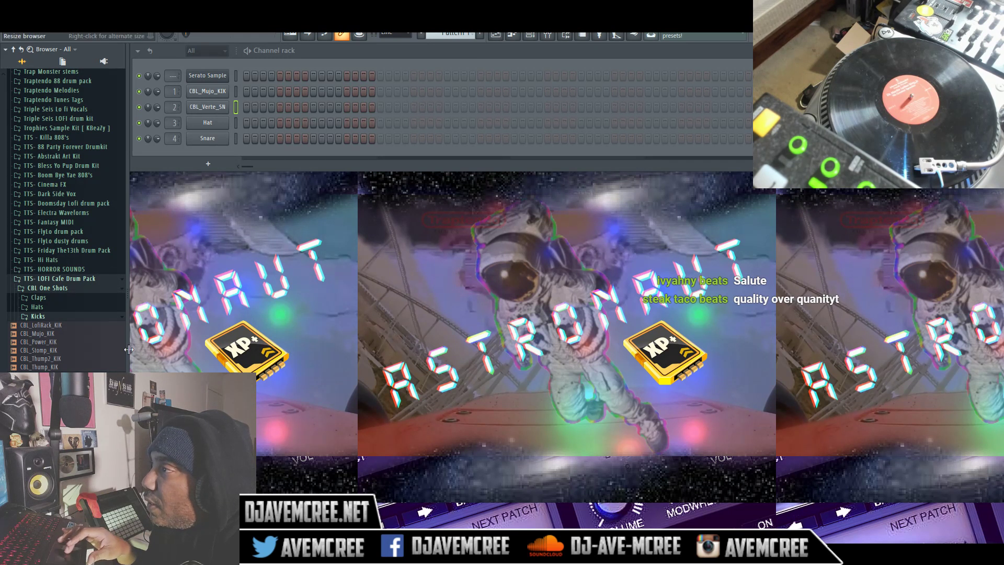
pyautogui.click(208, 107)
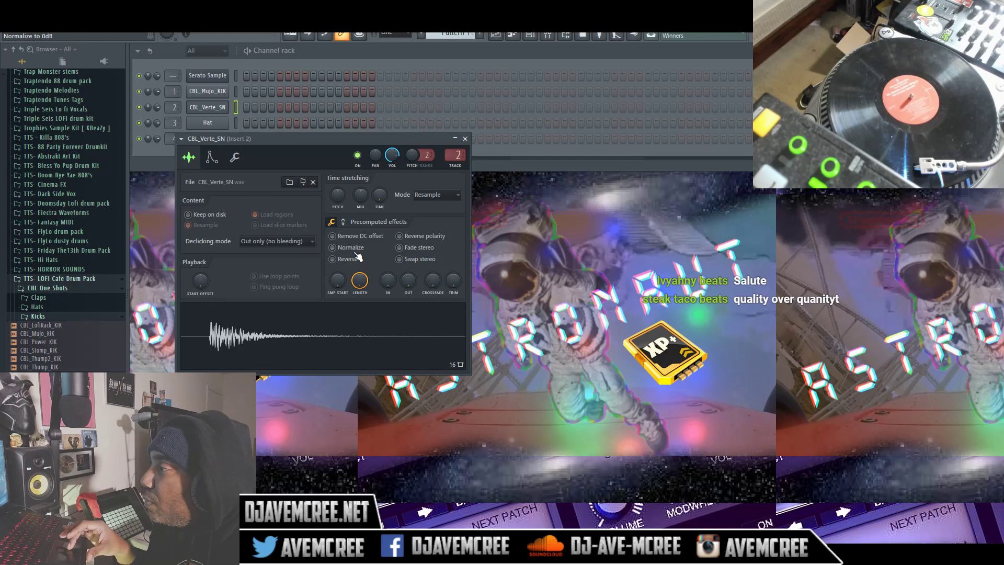
pyautogui.click(340, 252)
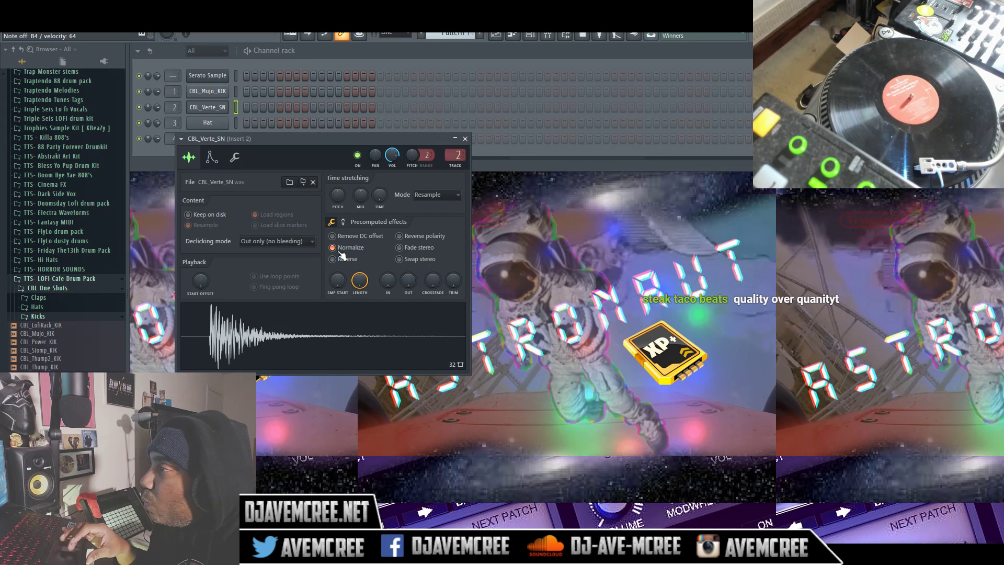
# Step: Check the sampler settings and waveform of the CBL_Mujo_KIK channel, then return to the channel rack
pyautogui.click(219, 93)
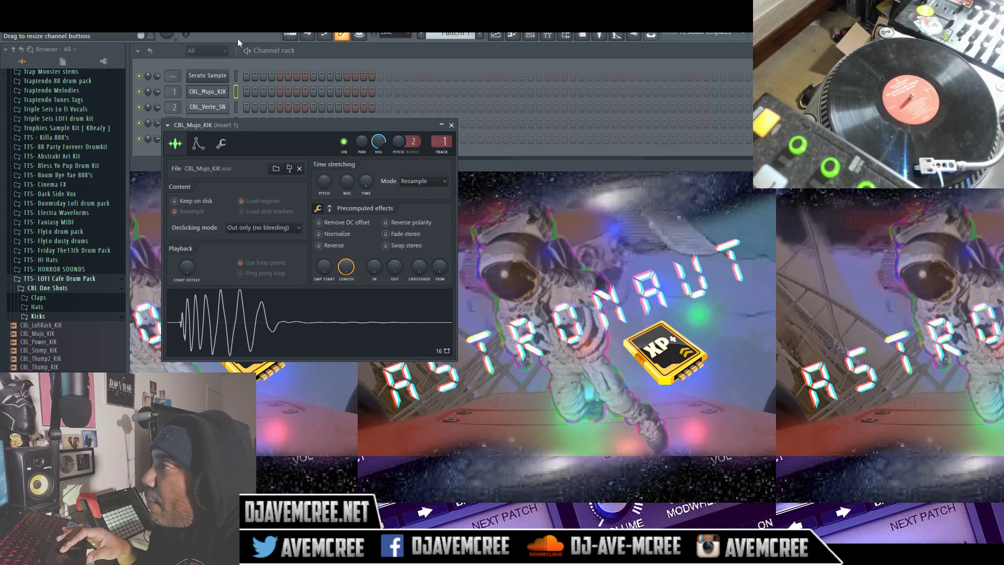
pyautogui.moveTo(266, 19); pyautogui.dragTo(265, 21)
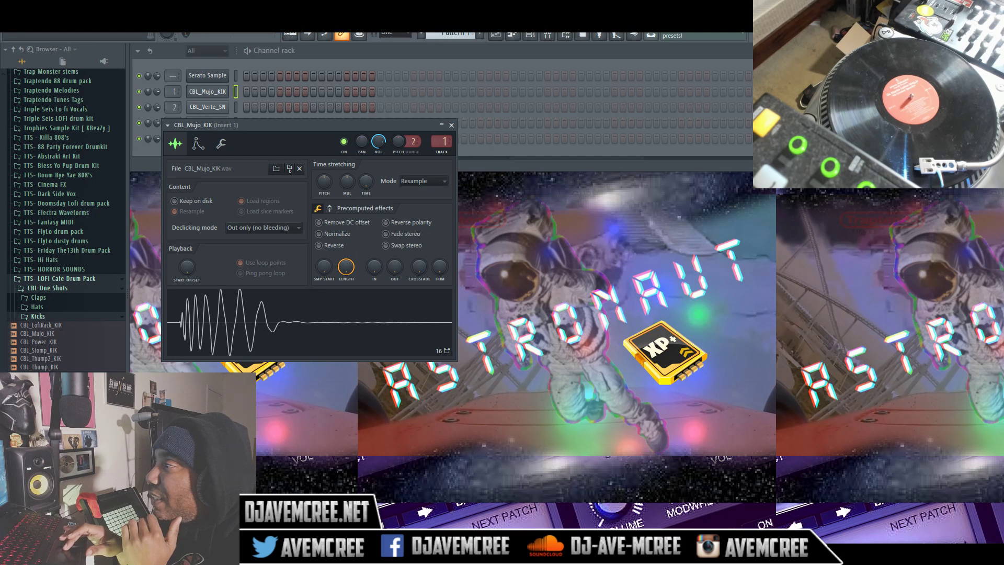
pyautogui.click(668, 55)
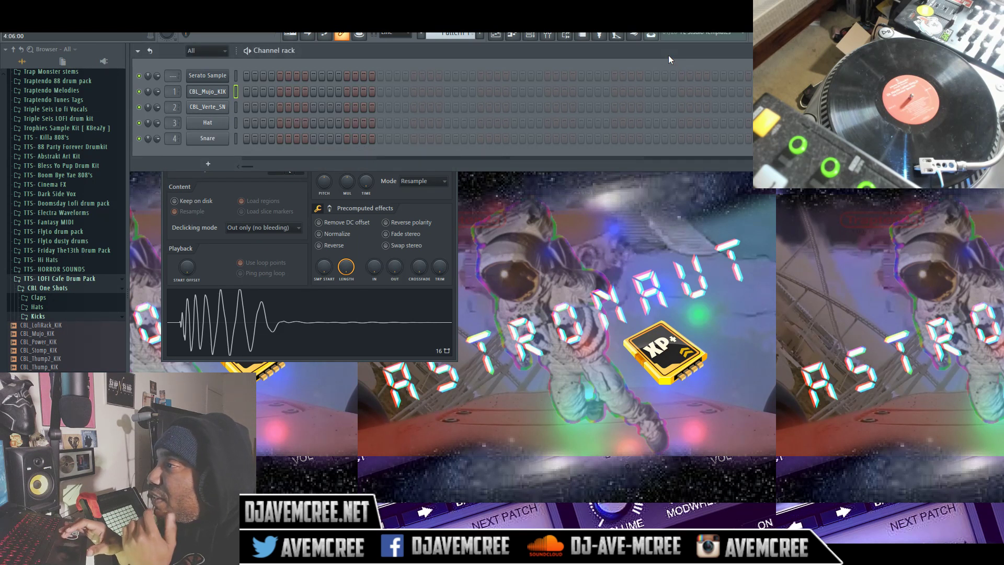
# Step: Select the Hat channel and audition the hat one-shots in the CBL Hats folder
pyautogui.click(236, 127)
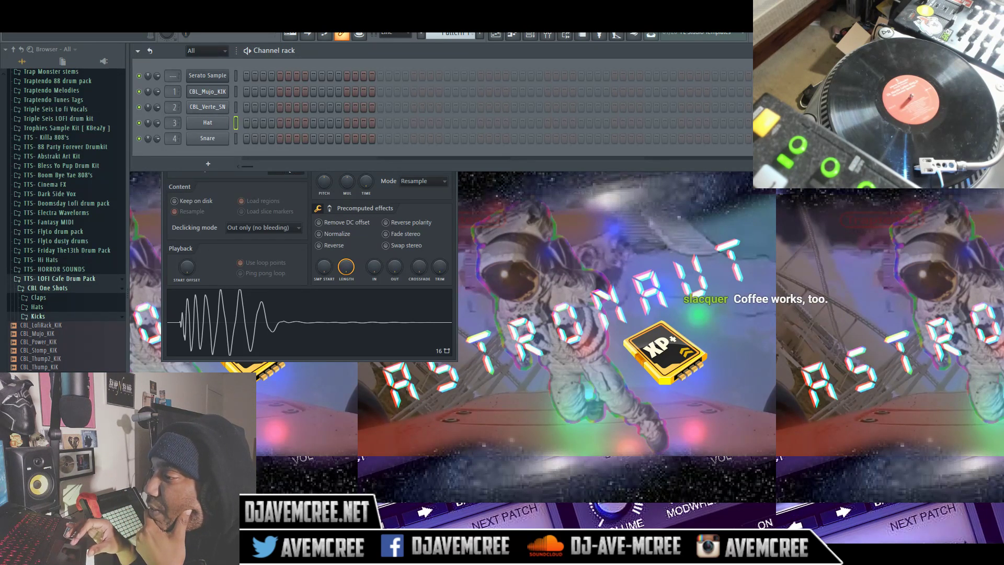
pyautogui.click(64, 309)
pyautogui.click(50, 316)
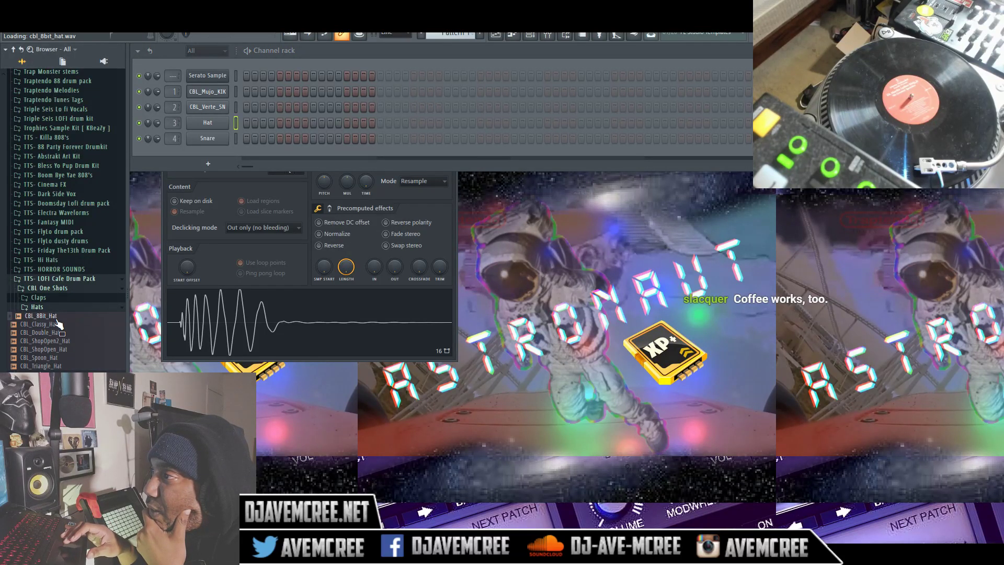
pyautogui.click(55, 324)
pyautogui.click(58, 333)
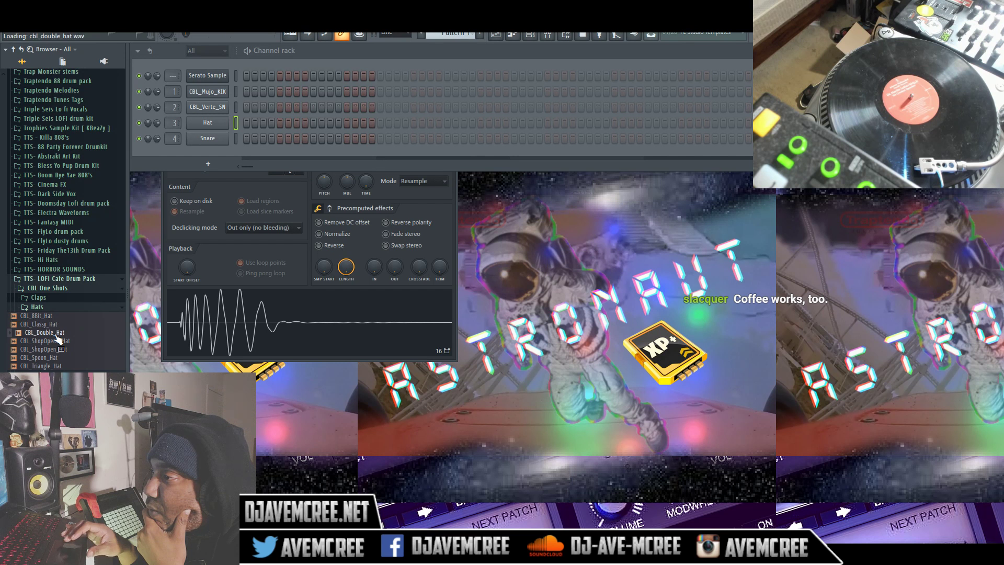
pyautogui.click(59, 348)
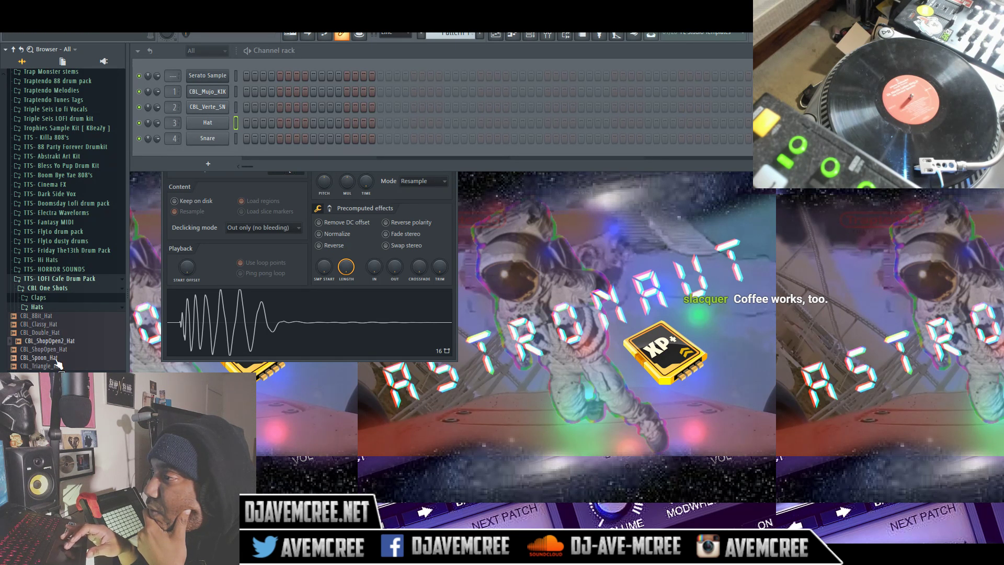
pyautogui.click(63, 357)
# Step: Load the CBL_ShopOpen2_Hat sample into the Hat channel
pyautogui.click(57, 341)
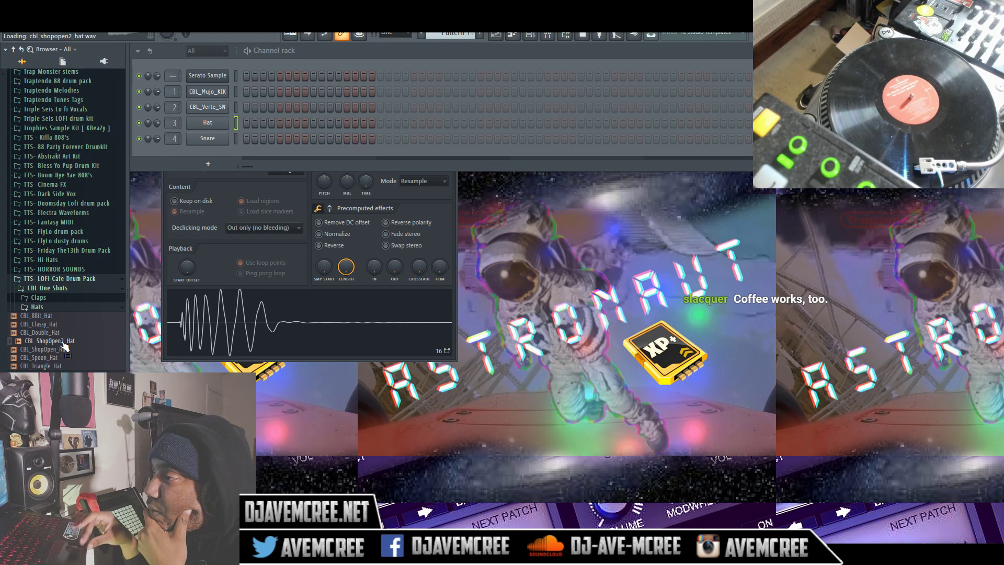
pyautogui.rightClick(67, 341)
pyautogui.click(73, 341)
# Step: Load the CBL_Triangle_Hat sample into the Snare channel and preview CBL_8Bit_Hat
pyautogui.click(54, 366)
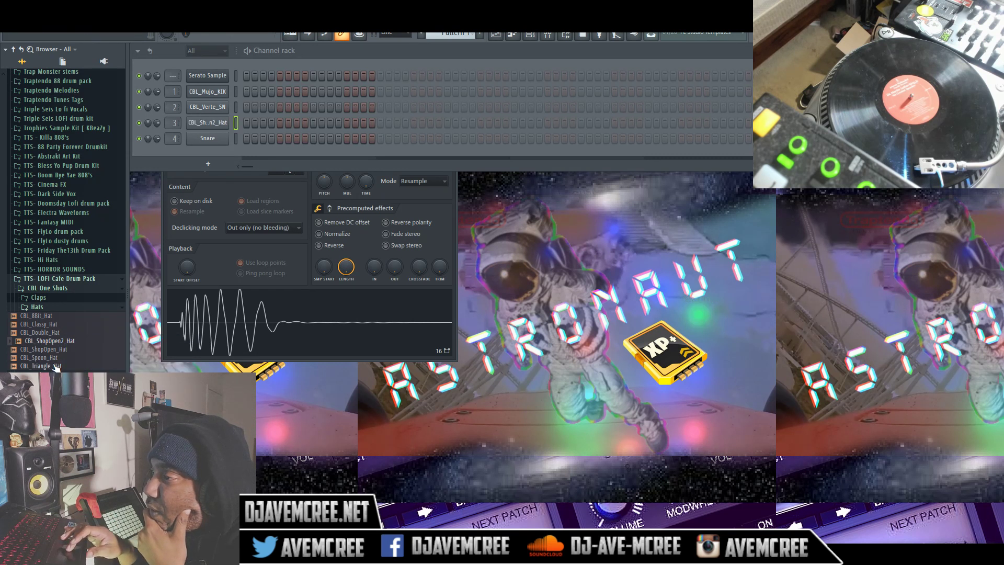
pyautogui.click(235, 137)
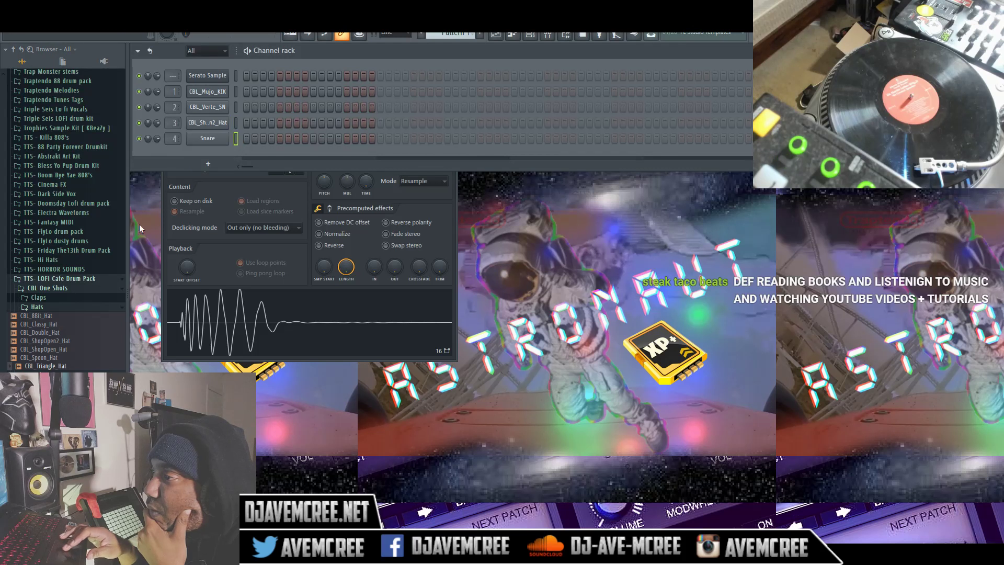
pyautogui.rightClick(78, 367)
pyautogui.click(83, 366)
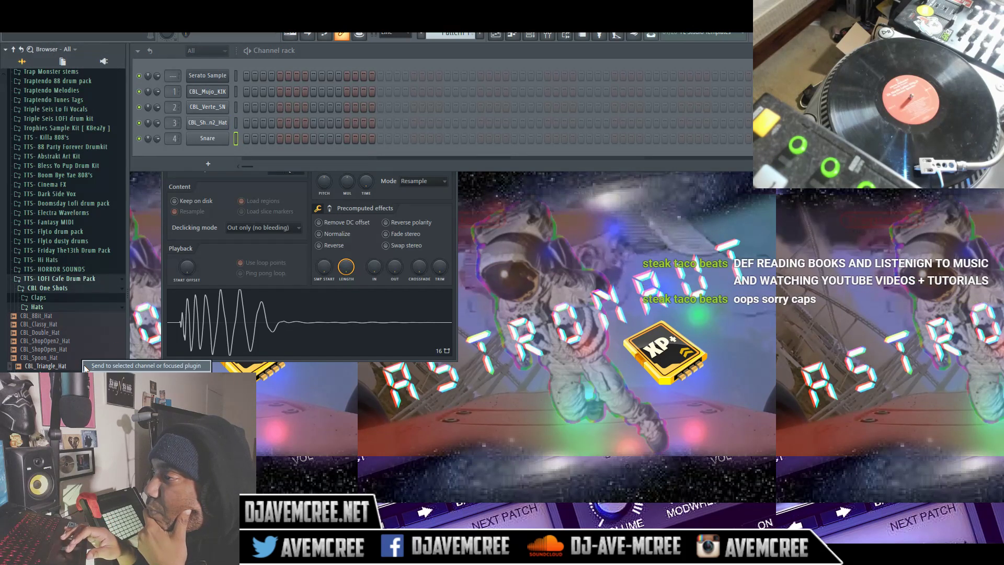
pyautogui.moveTo(47, 316); pyautogui.dragTo(51, 320)
# Step: Route the kick, snare and both hat channels to the Master mixer track
pyautogui.moveTo(174, 138)
pyautogui.mouseDown()
pyautogui.moveTo(174, 151)
pyautogui.moveTo(173, 133)
pyautogui.mouseUp()
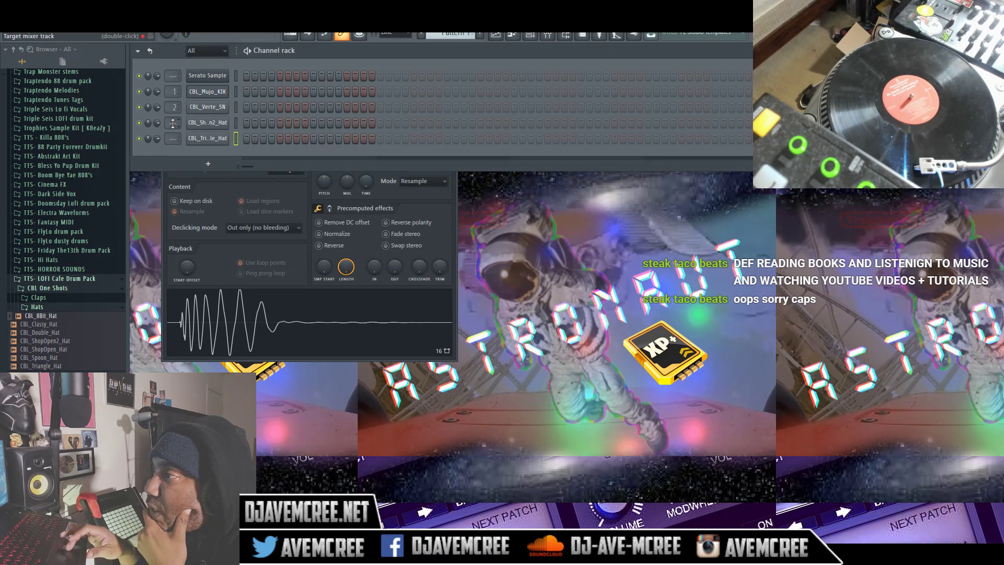
pyautogui.moveTo(175, 91); pyautogui.dragTo(174, 102)
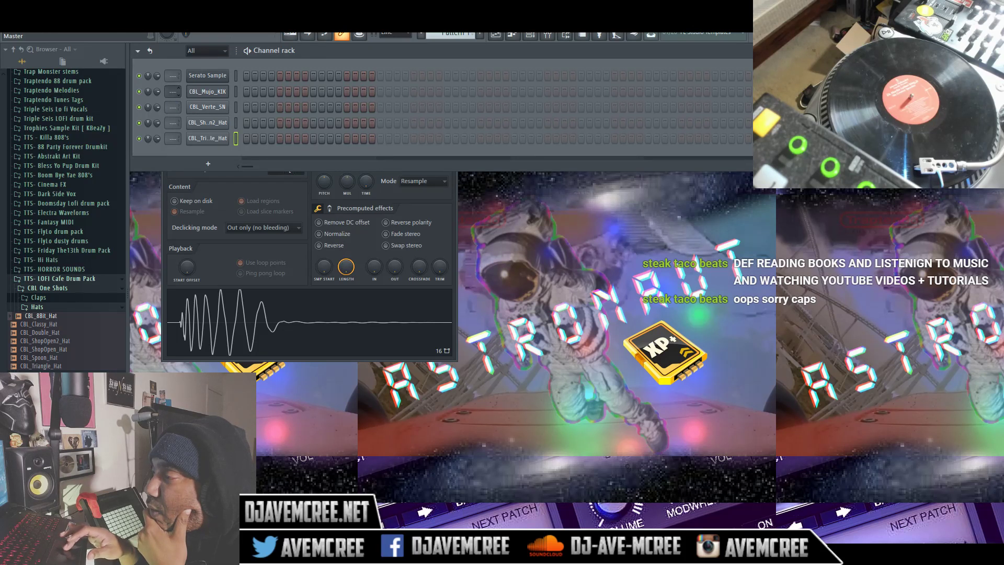
# Step: Clone the CBL_Triangle_Hat channel and load the CBL_8Bit_Hat sample into the copy
pyautogui.rightClick(202, 139)
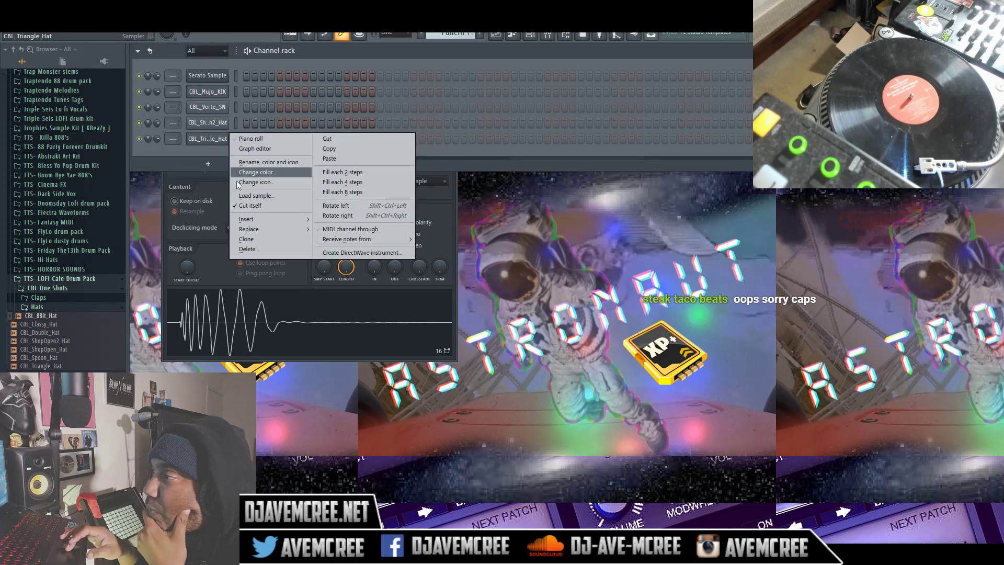
pyautogui.click(258, 239)
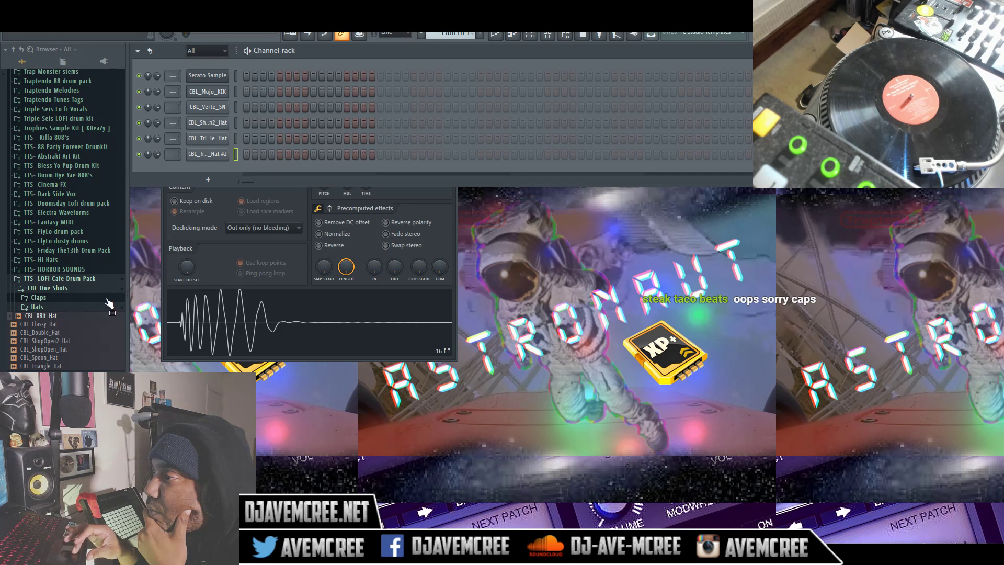
pyautogui.click(80, 316)
pyautogui.rightClick(81, 316)
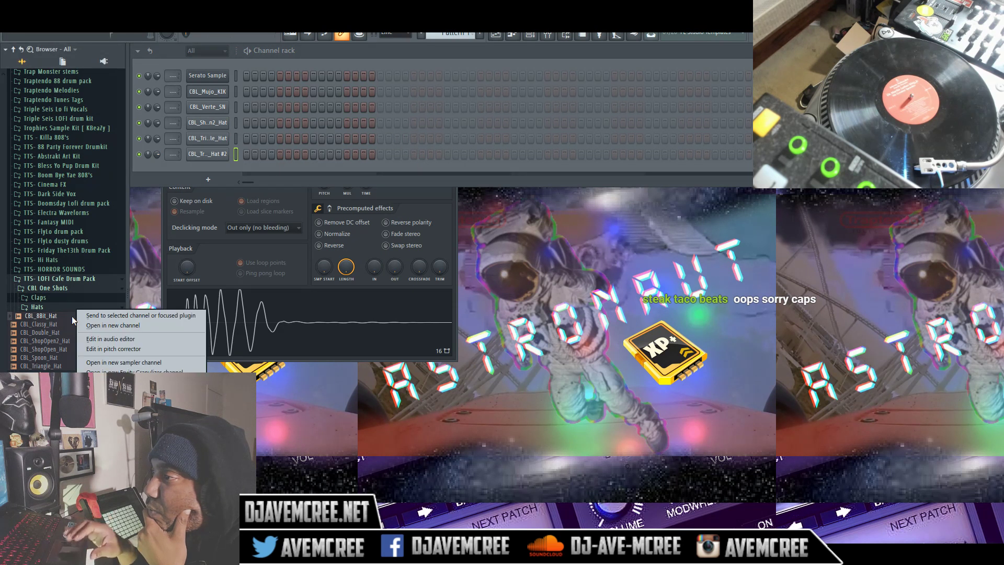
pyautogui.click(104, 315)
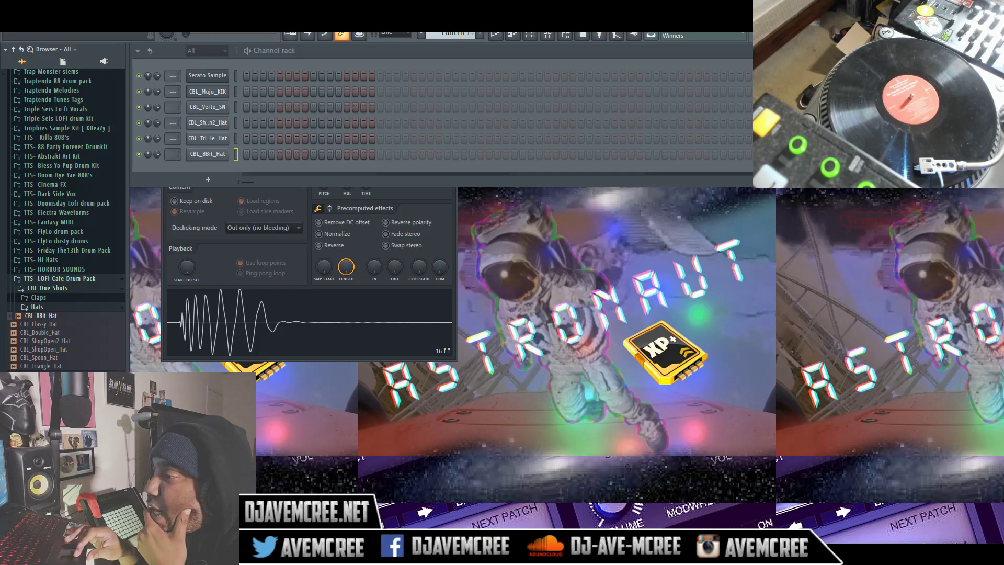
# Step: Find the lofi melody loops in the sample browser and preview Vipers Brooding and Wonderful Outlooks
pyautogui.scroll(8, 68, 220)
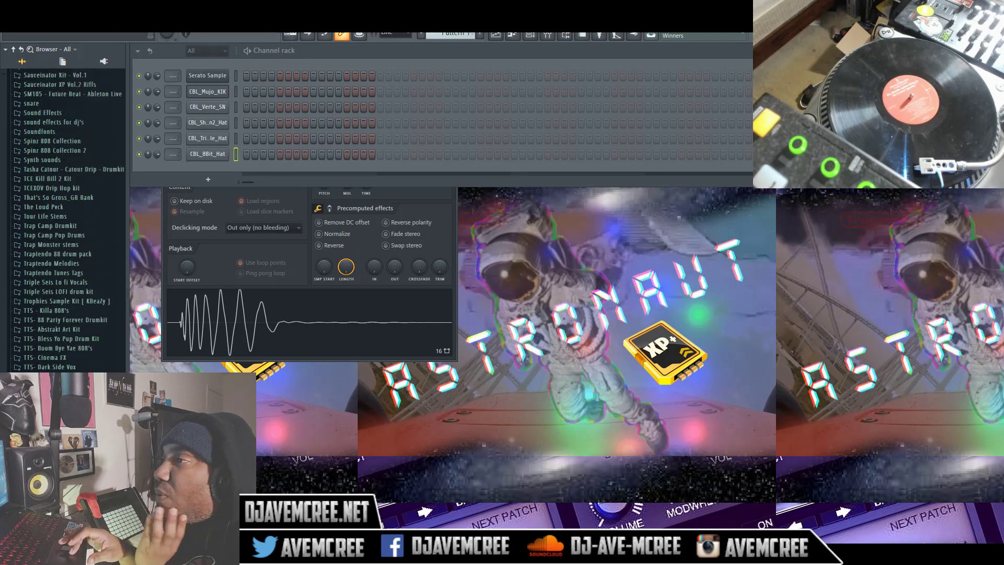
pyautogui.scroll(12, 3, 296)
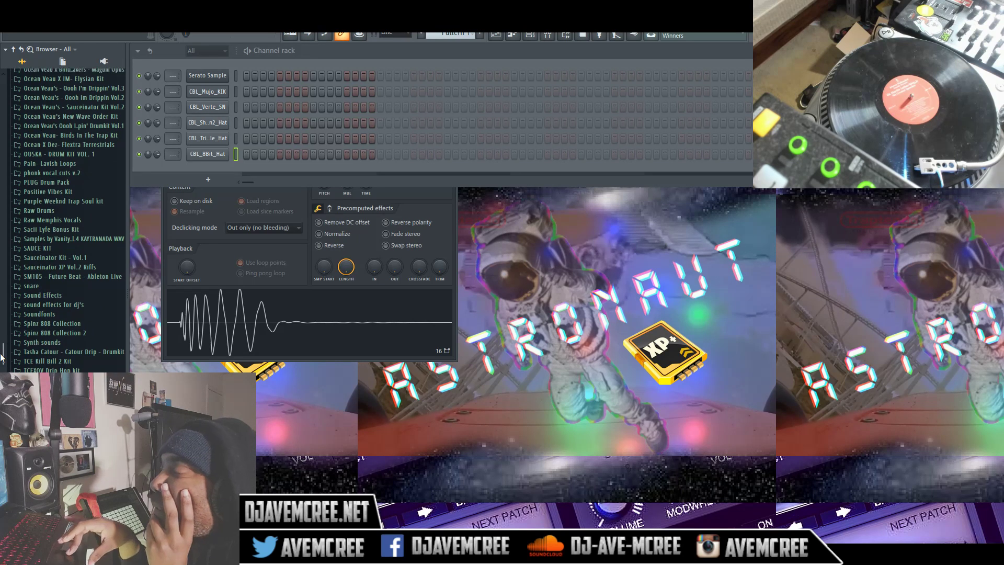
pyautogui.moveTo(2, 295); pyautogui.dragTo(1, 251)
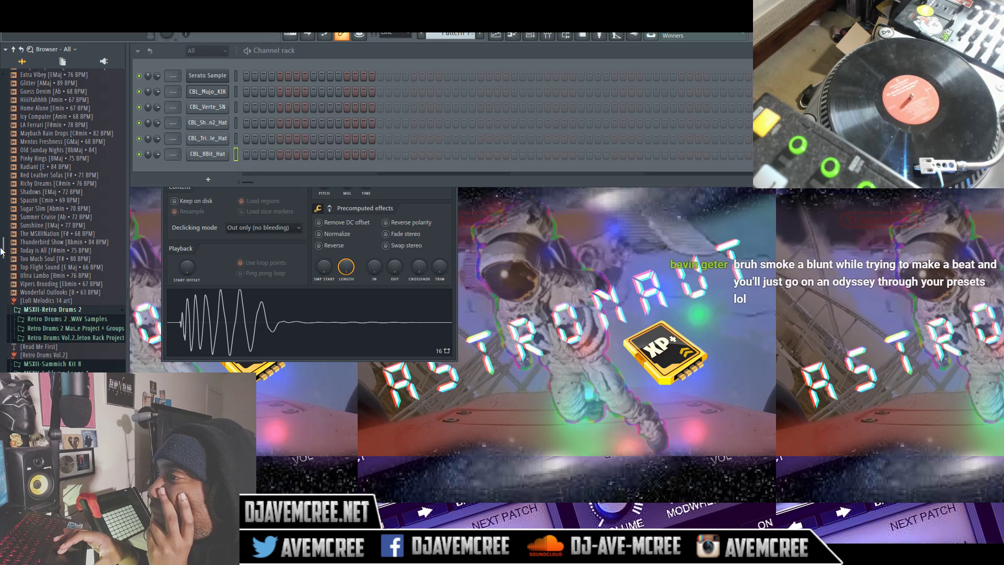
pyautogui.moveTo(2, 251); pyautogui.dragTo(2, 243)
pyautogui.click(58, 340)
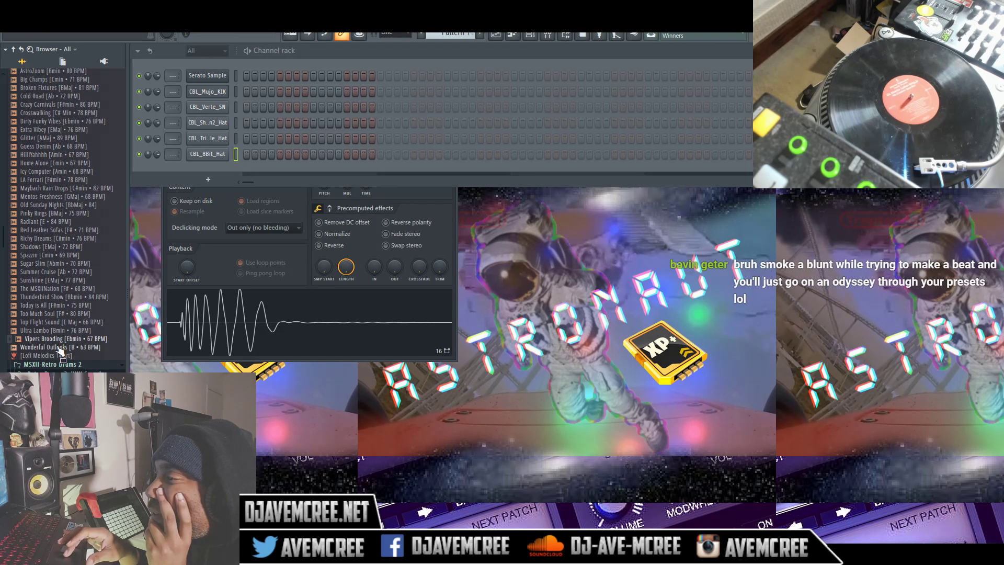
pyautogui.click(59, 347)
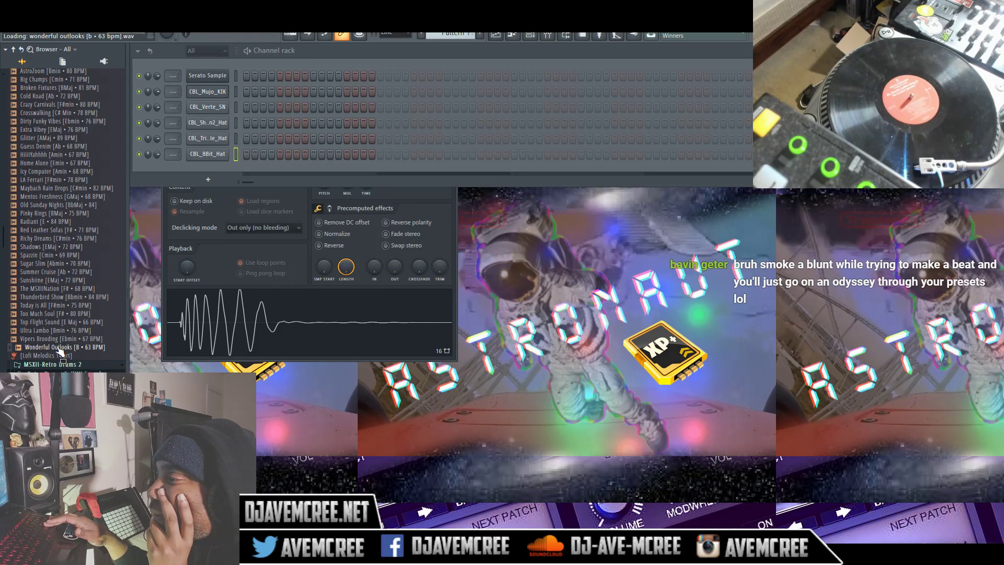
# Step: Audition the melody loops listed above Wonderful Outlooks and load Thunderbird Show [Bbmin • 84 BPM] into Serato Sample
pyautogui.press('Up')
pyautogui.press('Up')
pyautogui.press('Up')
pyautogui.press('Up')
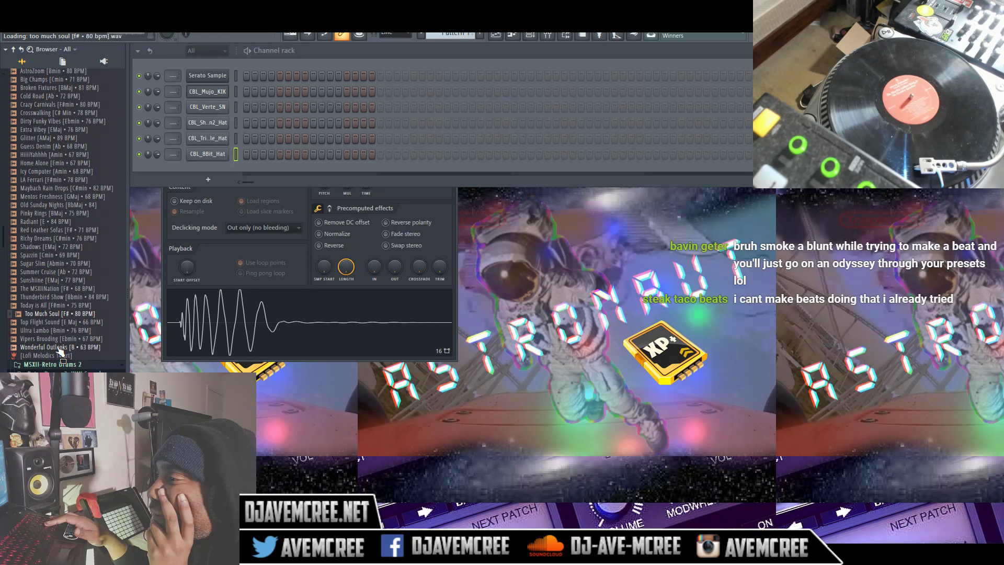
pyautogui.press('Up')
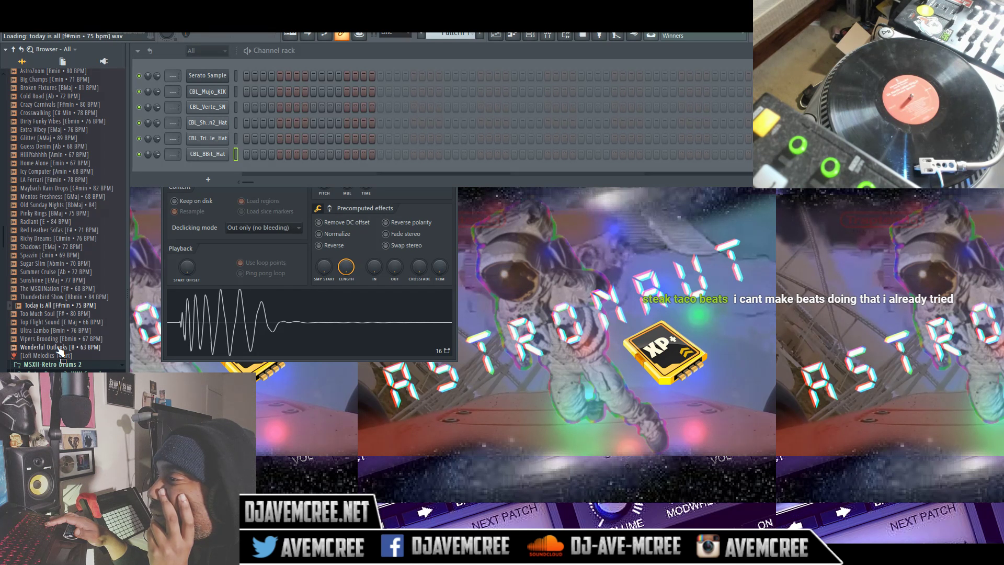
pyautogui.press('Up')
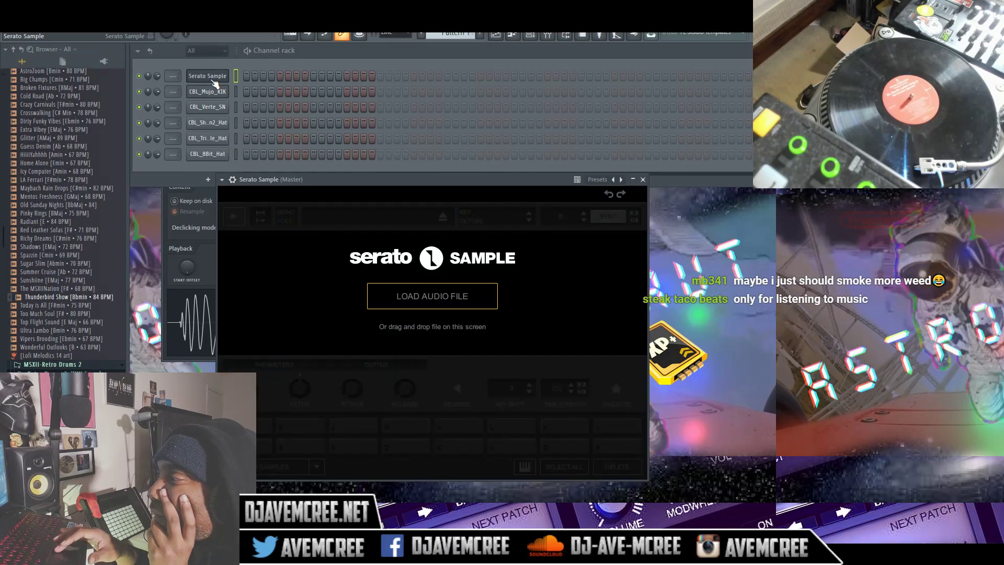
pyautogui.moveTo(46, 304); pyautogui.dragTo(431, 305)
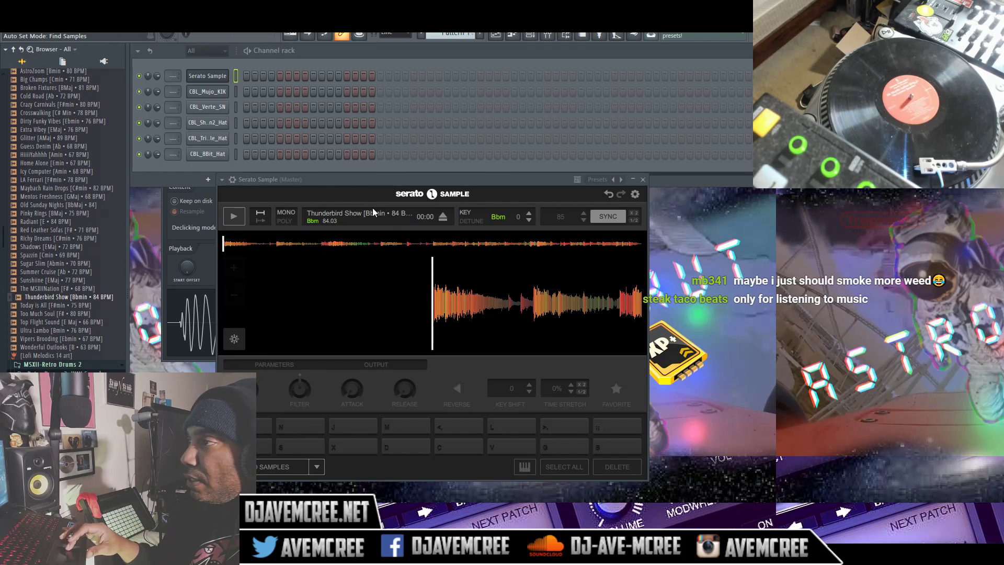
# Step: Clone the CBL_Verte_SN channel and load the CBL_Dilla_SN sample into the copy
pyautogui.rightClick(217, 111)
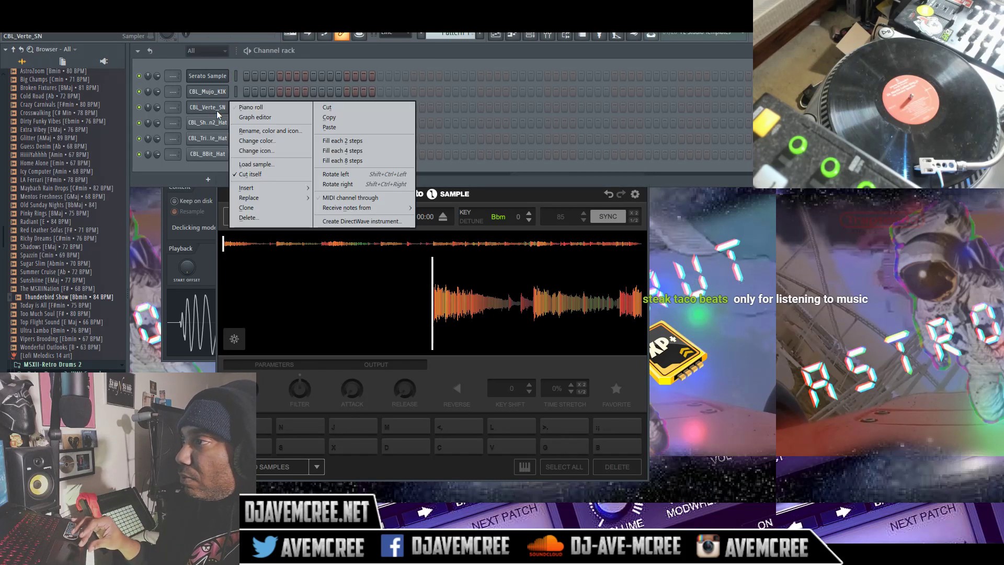
pyautogui.click(246, 208)
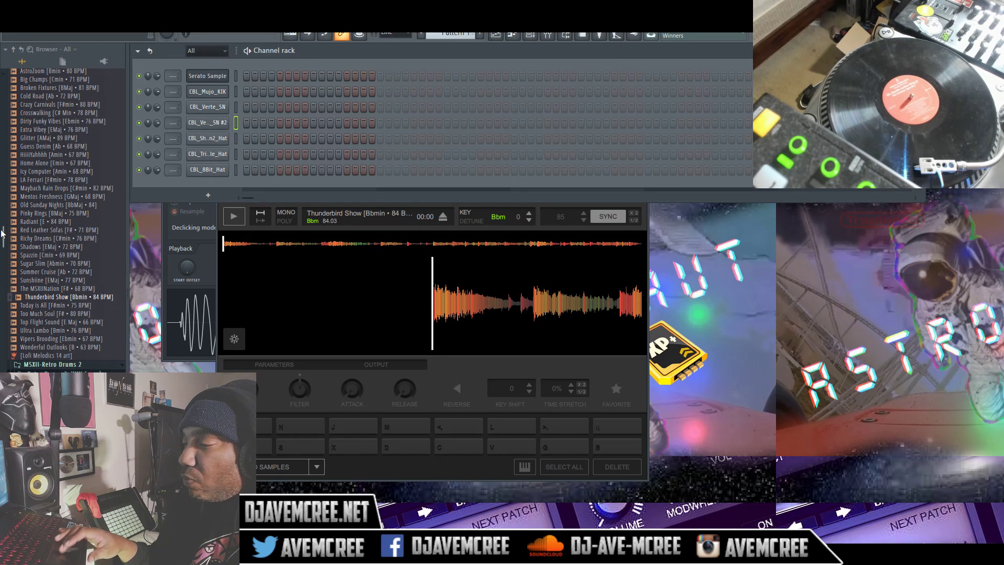
pyautogui.scroll(-15, 3, 232)
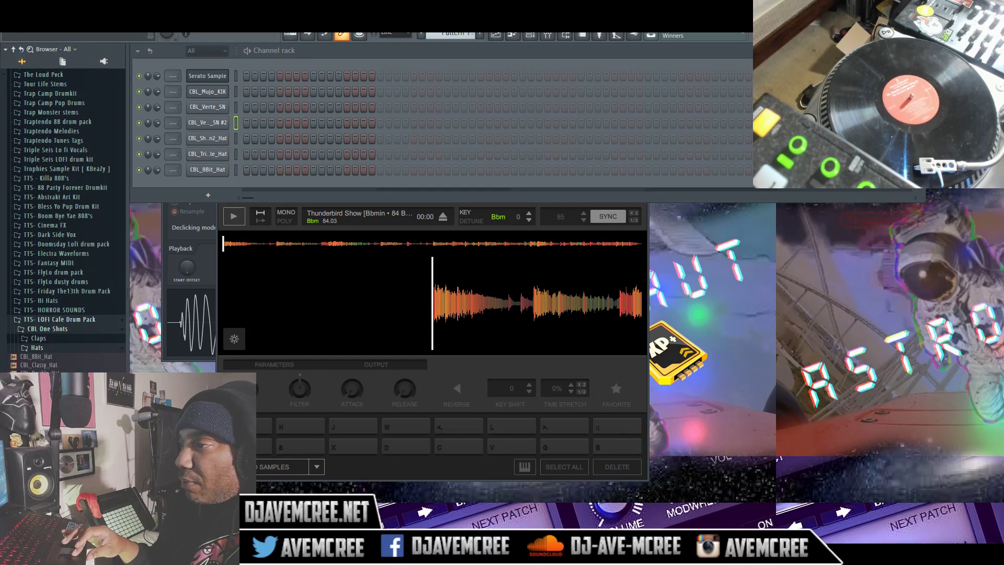
pyautogui.scroll(-4, 66, 219)
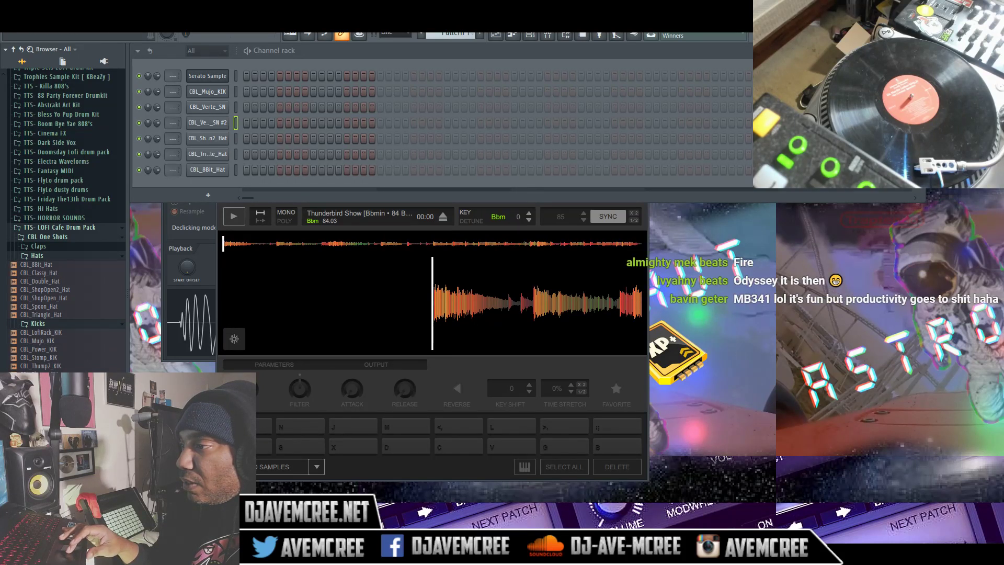
pyautogui.moveTo(39, 418); pyautogui.dragTo(47, 413)
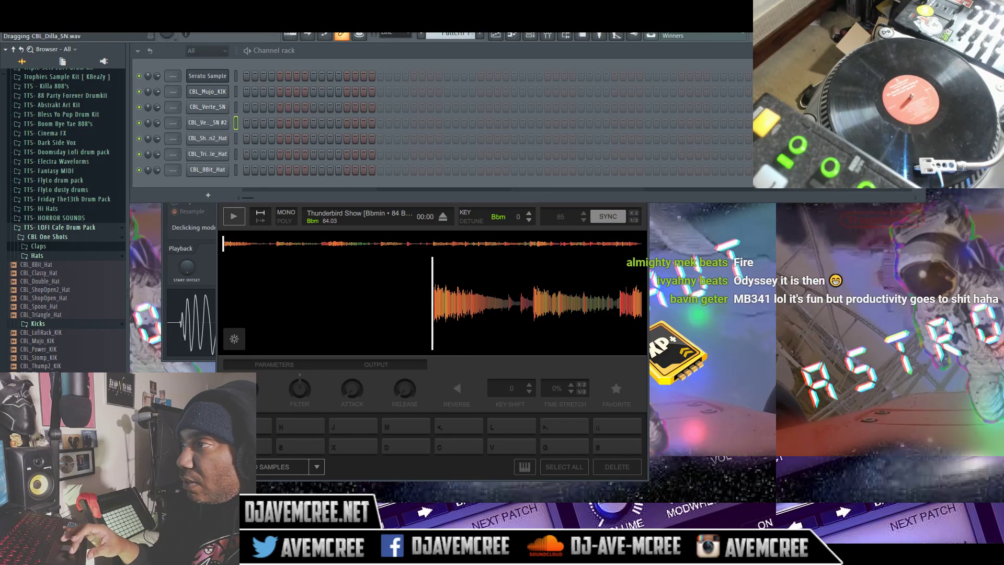
pyautogui.moveTo(198, 119); pyautogui.dragTo(199, 118)
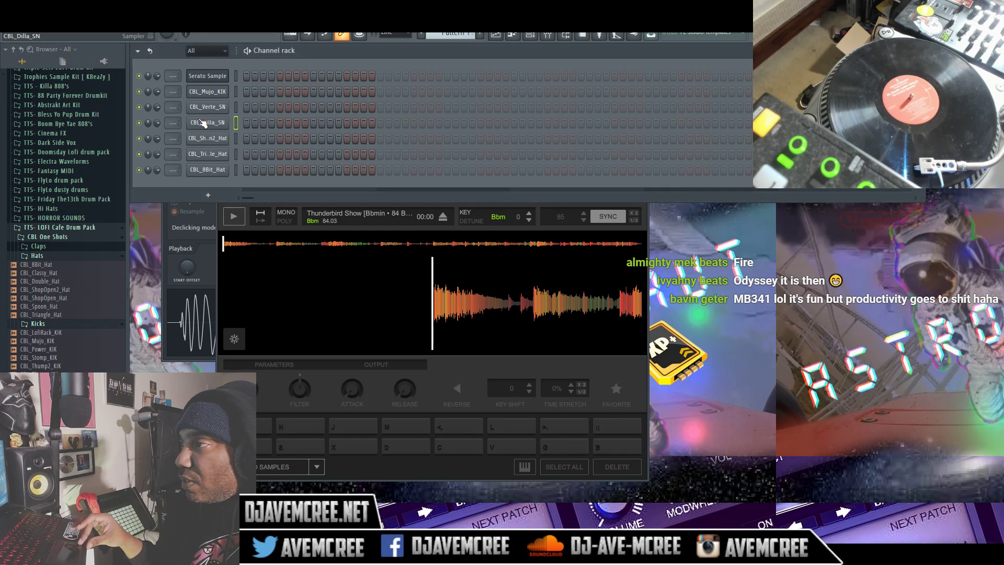
# Step: Clone the CBL_Dilla_SN channel, preview more snares and load the CBL_Donuts_SN_ sample into the copy
pyautogui.rightClick(199, 119)
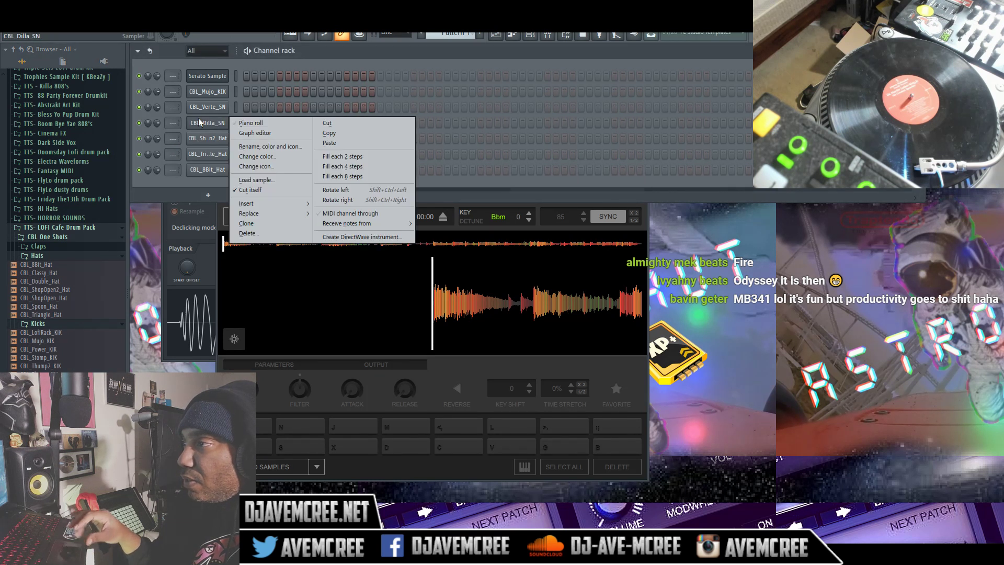
pyautogui.click(252, 224)
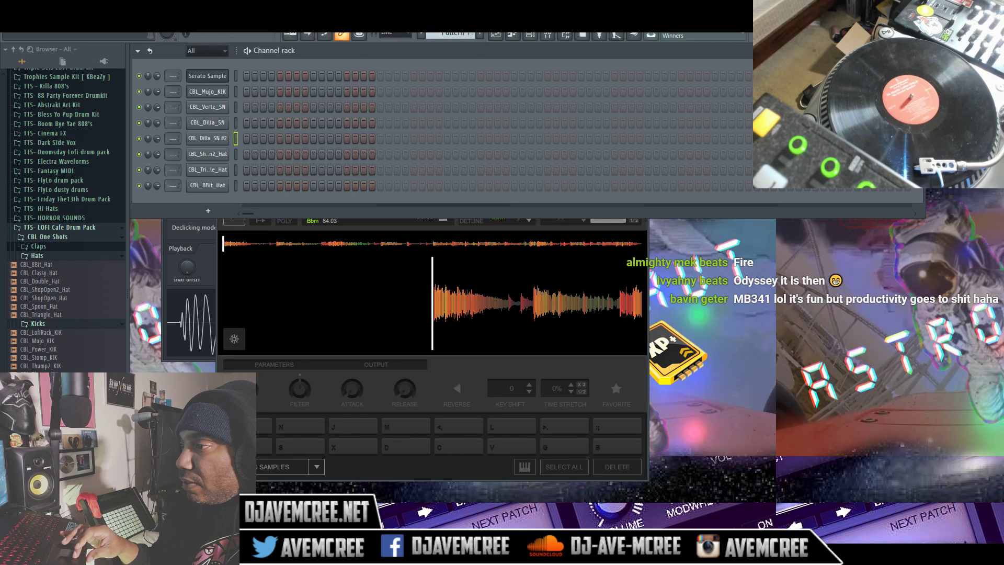
pyautogui.click(41, 426)
pyautogui.click(40, 418)
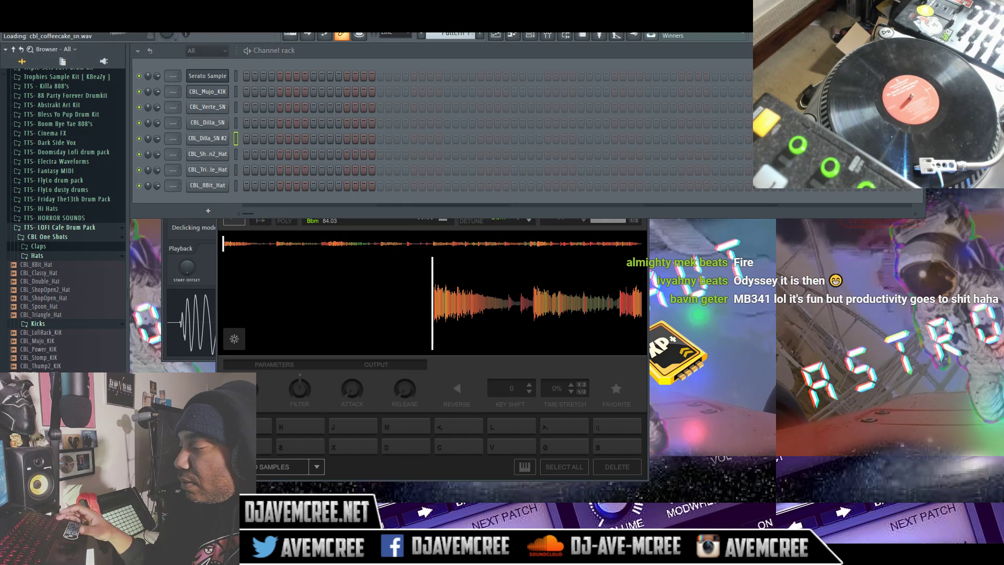
pyautogui.press('Down')
pyautogui.press('Down')
pyautogui.press('Down')
pyautogui.press('Down')
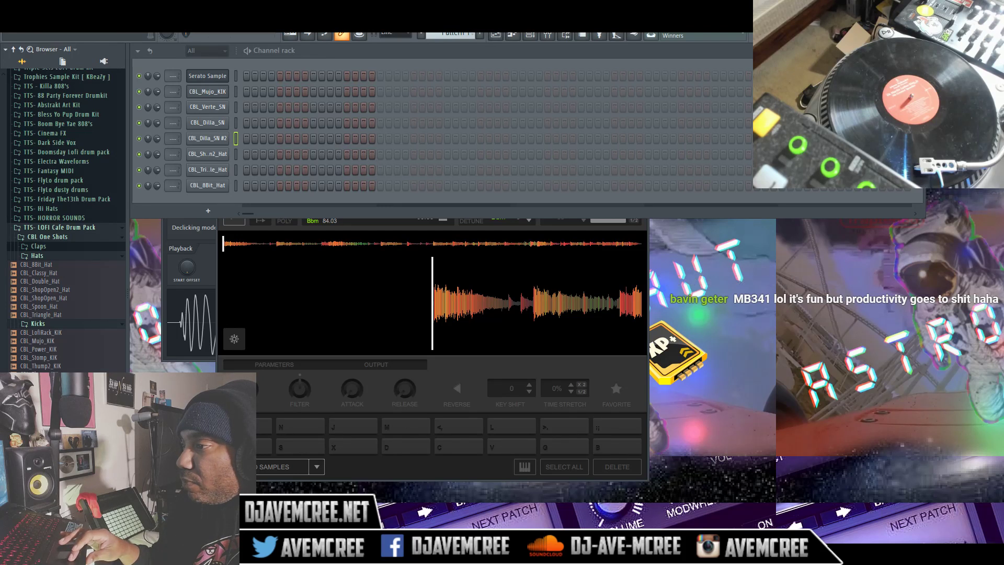
pyautogui.moveTo(42, 429); pyautogui.dragTo(209, 176)
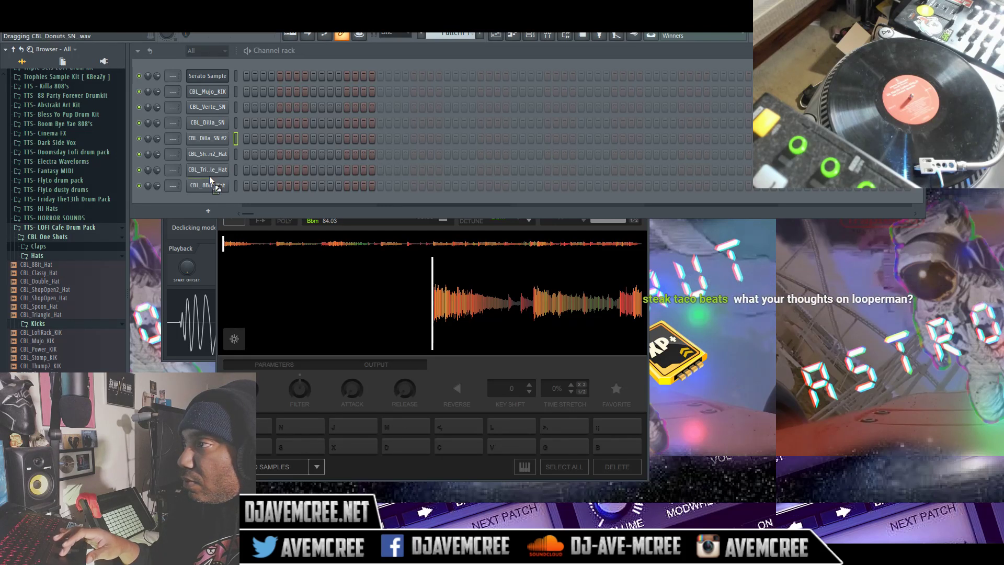
pyautogui.moveTo(208, 136); pyautogui.dragTo(209, 138)
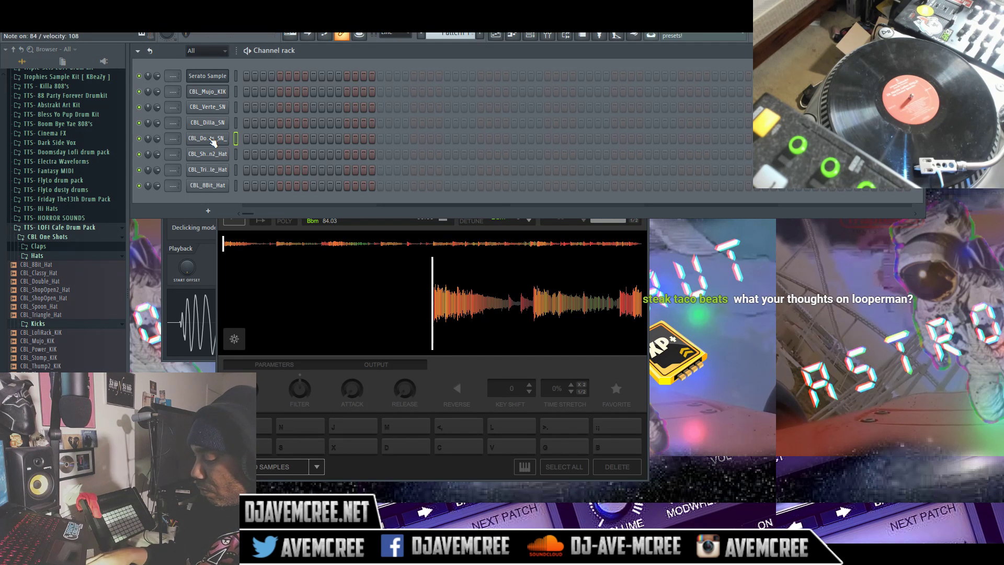
# Step: Try recording a kick pattern on the CBL_Mujo_KIK channel and undo the take
pyautogui.click(234, 93)
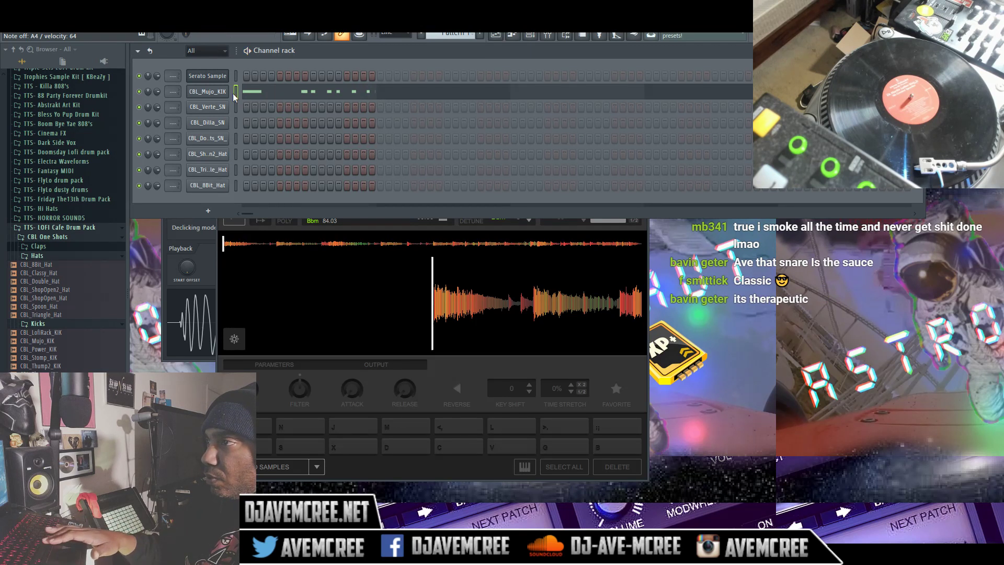
pyautogui.hotkey('ctrl', 'z')
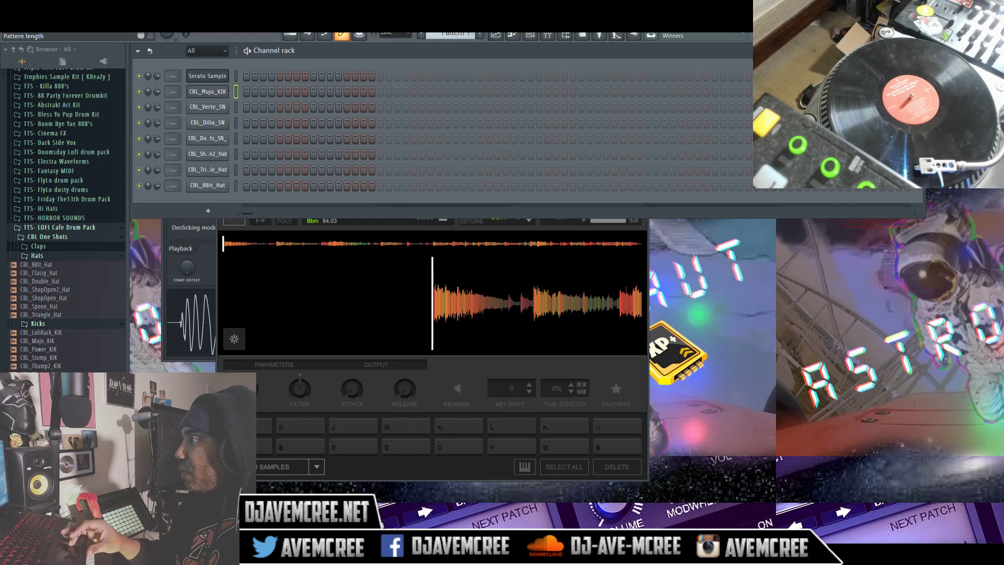
# Step: Try shorter pattern lengths of 12, 10 and 8 steps and return the pattern to 16 steps
pyautogui.scroll(-6, 167, 32)
pyautogui.scroll(10, 166, 32)
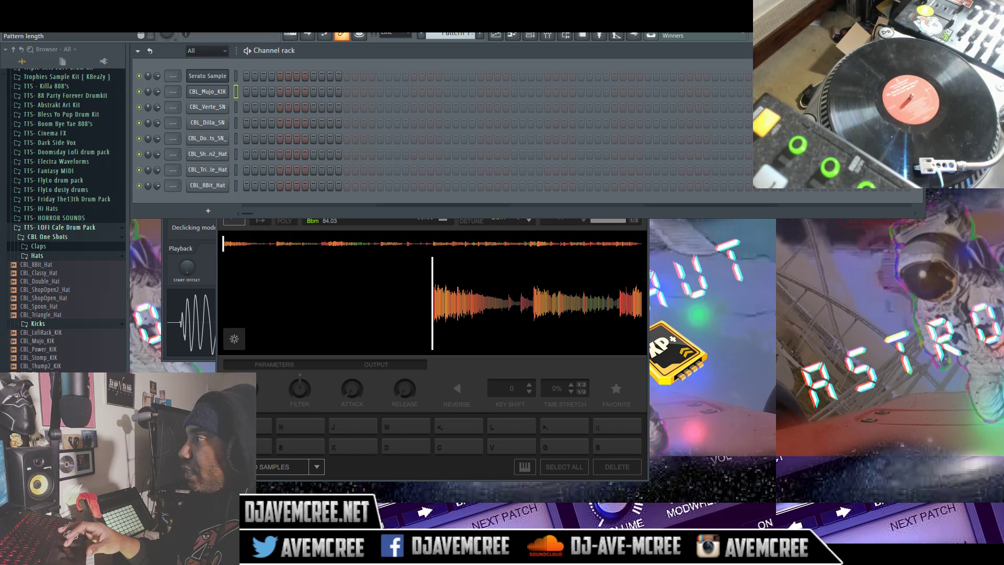
pyautogui.scroll(-10, 166, 32)
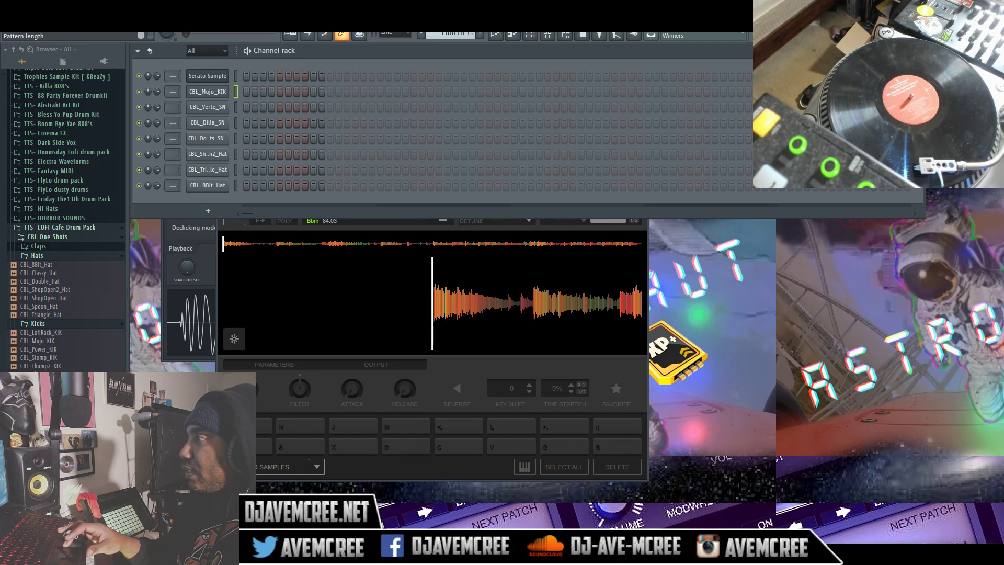
pyautogui.scroll(-1, 166, 33)
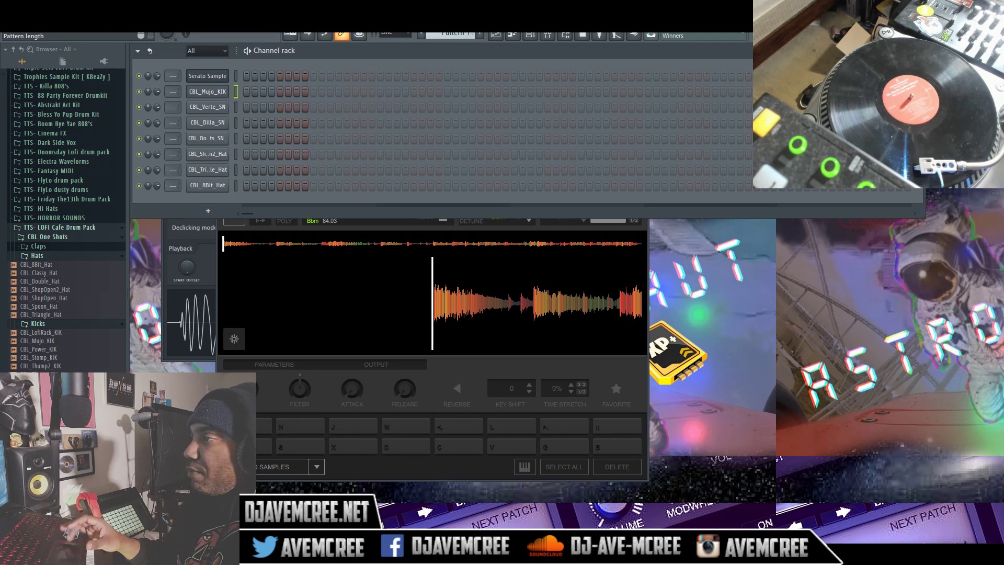
pyautogui.press('space')
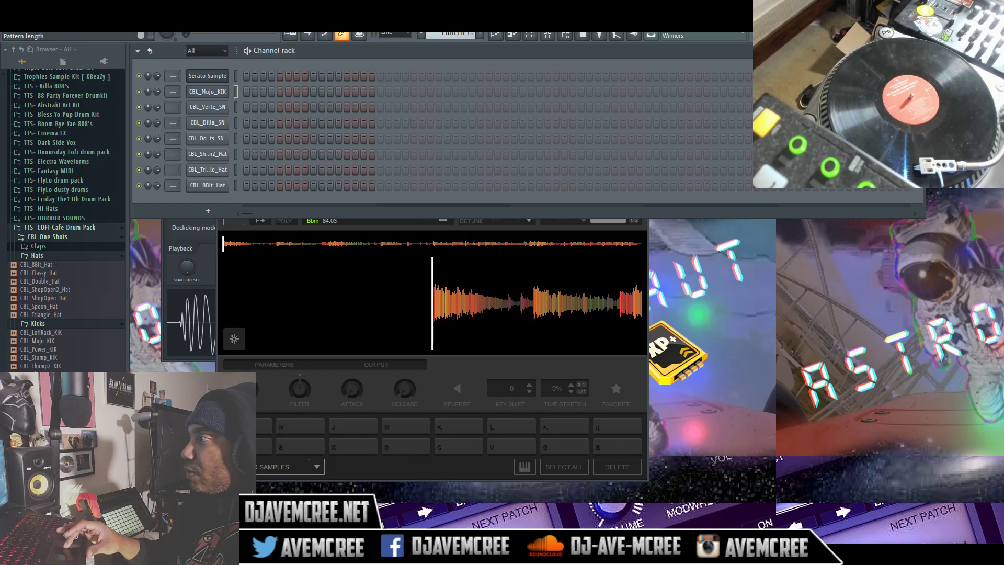
# Step: Try another live kick take on the CBL_Mujo_KIK channel and undo the recording
pyautogui.moveTo(166, 33); pyautogui.dragTo(166, 38)
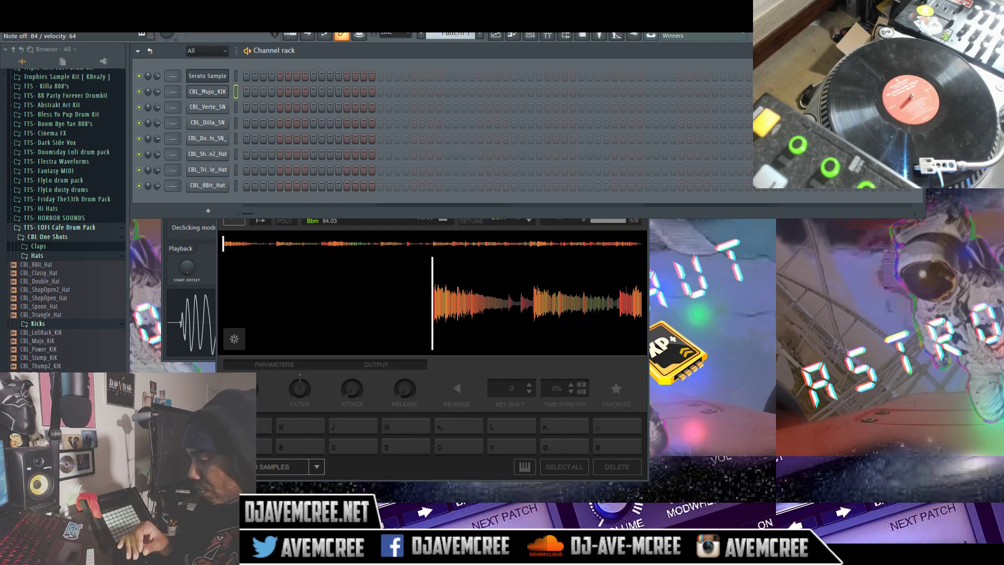
pyautogui.press('space')
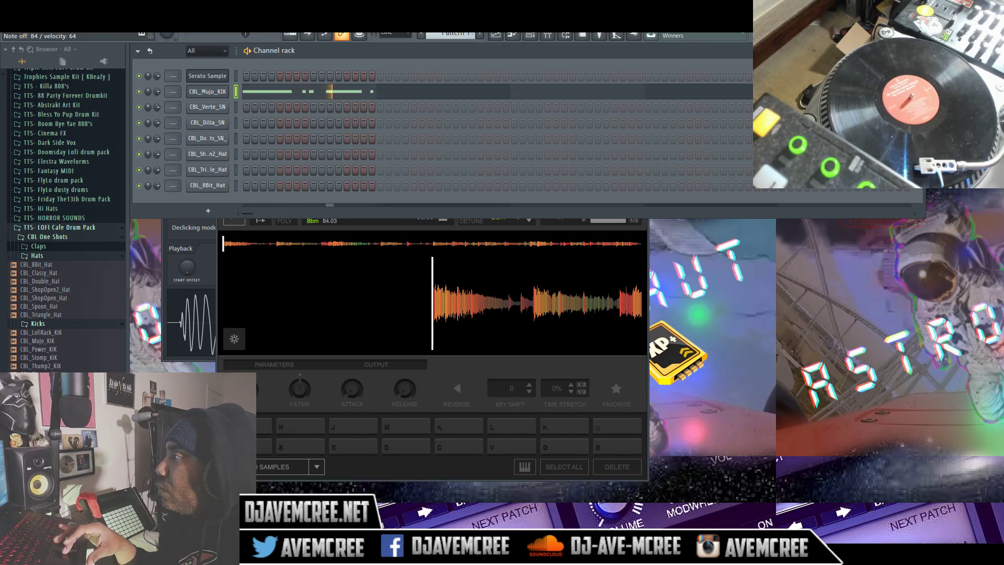
pyautogui.press('space')
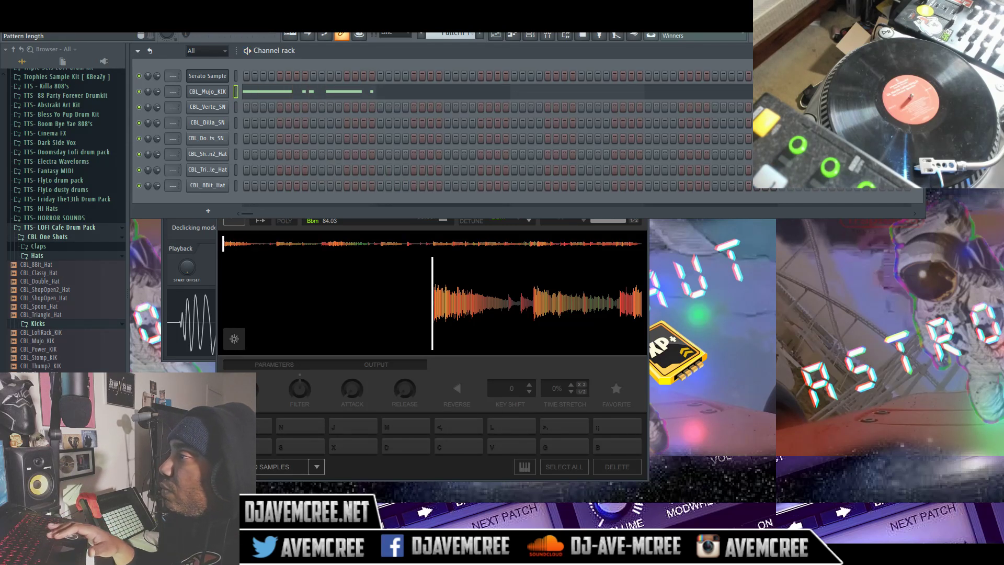
pyautogui.hotkey('ctrl', 'z')
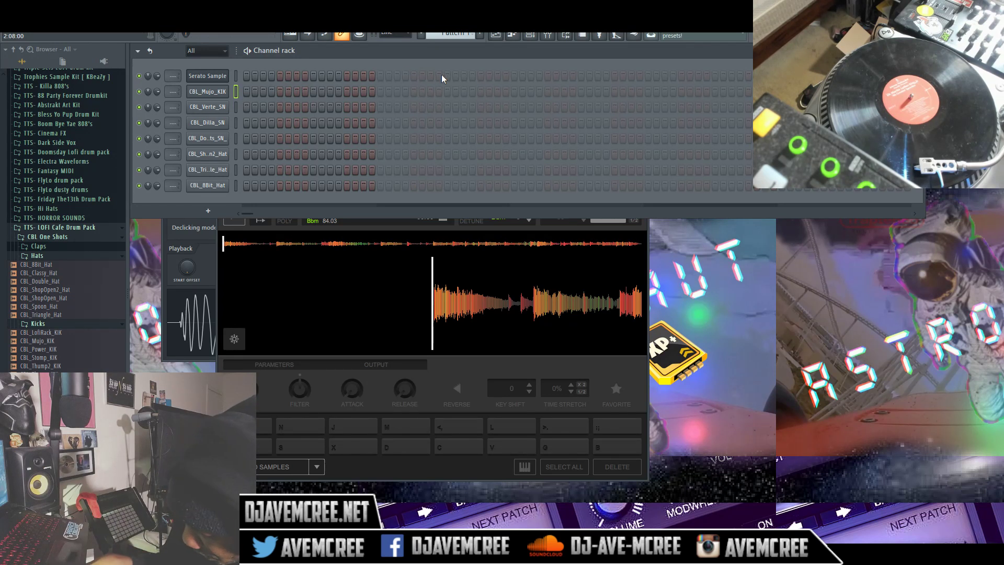
# Step: Record a four-bar kick pattern live on the CBL_Mujo_KIK channel
pyautogui.press('space')
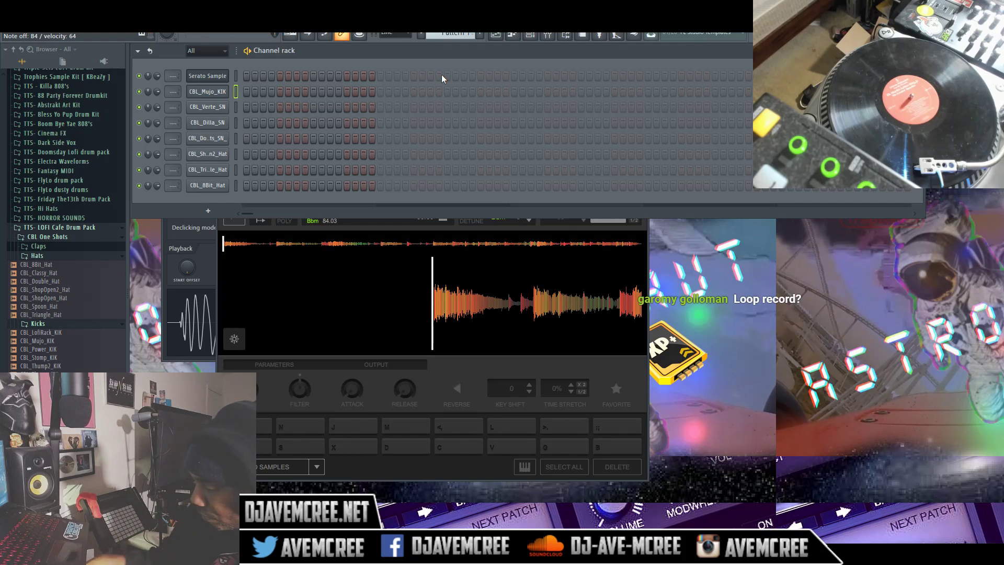
pyautogui.press('space')
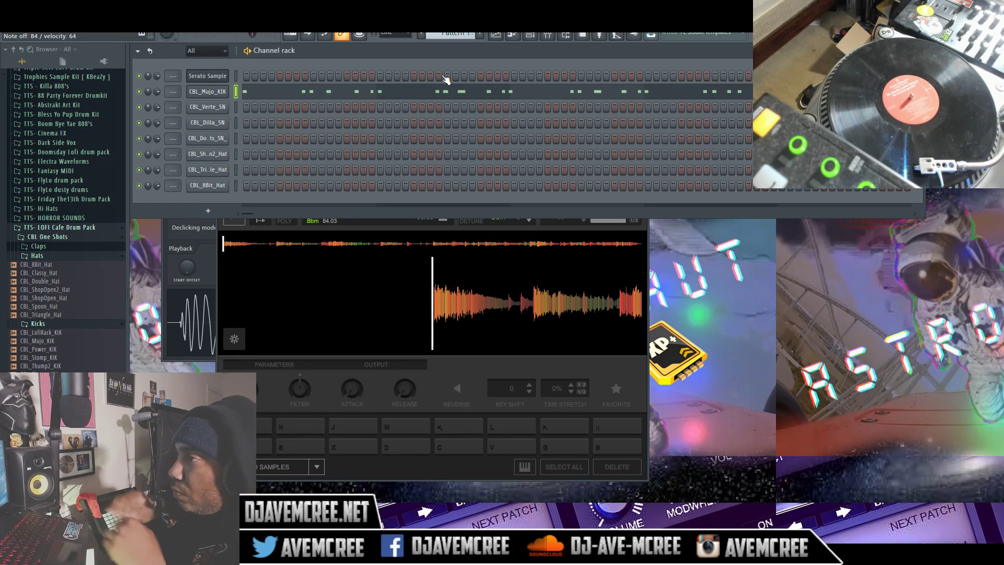
# Step: Record a snare pattern live on the CBL_Donuts_SN channel, play it back and review its notes in the piano roll
pyautogui.click(234, 124)
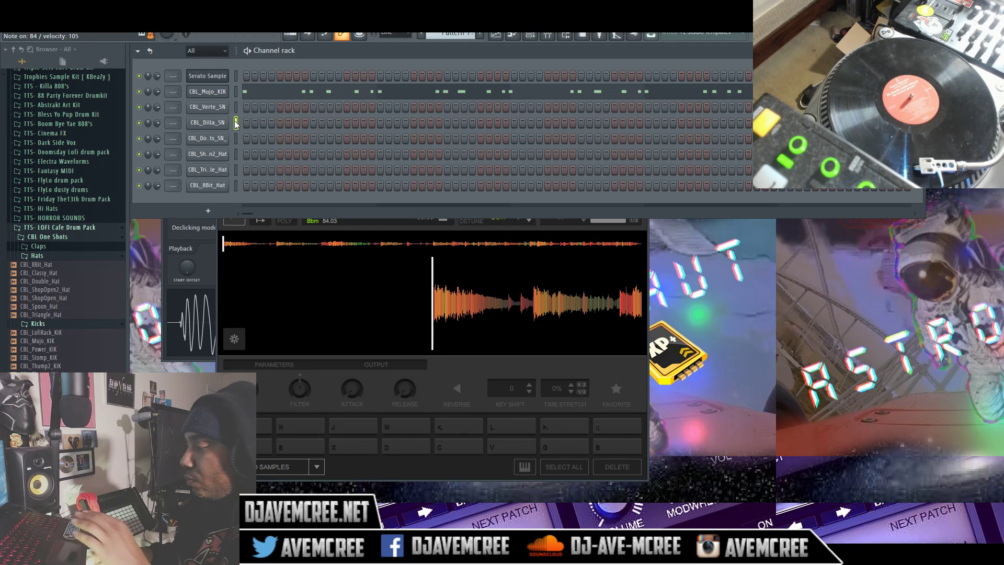
pyautogui.press('Down')
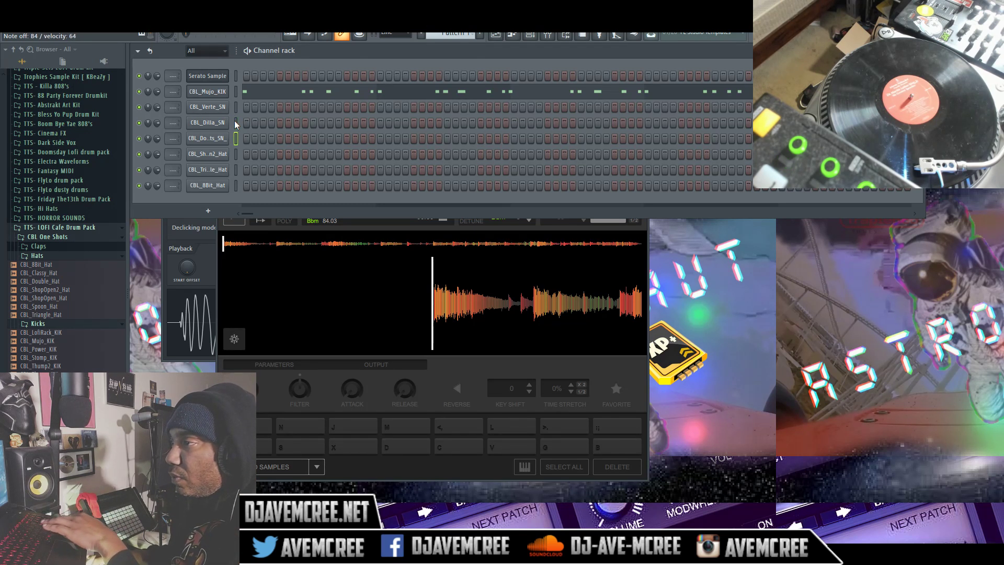
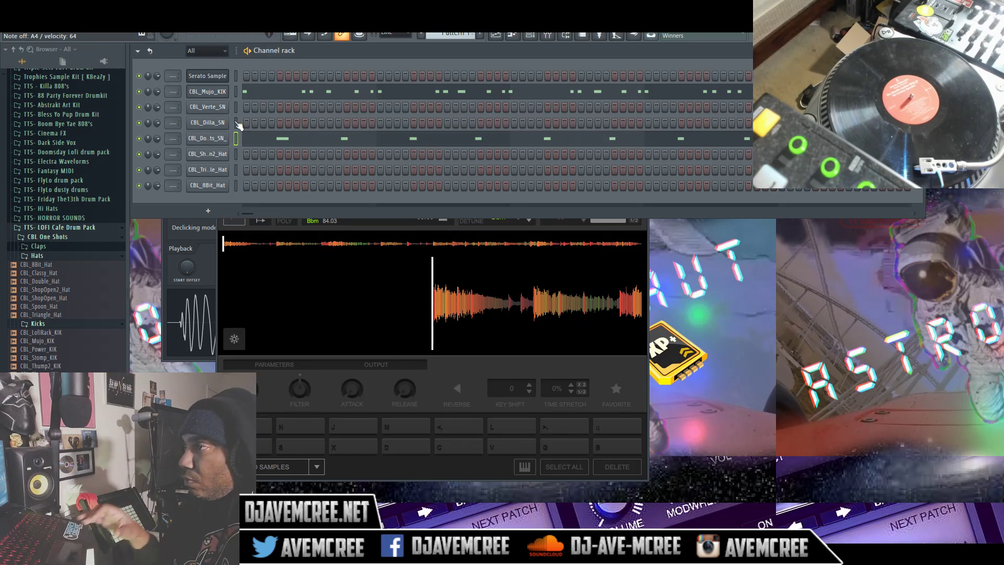
pyautogui.press('space')
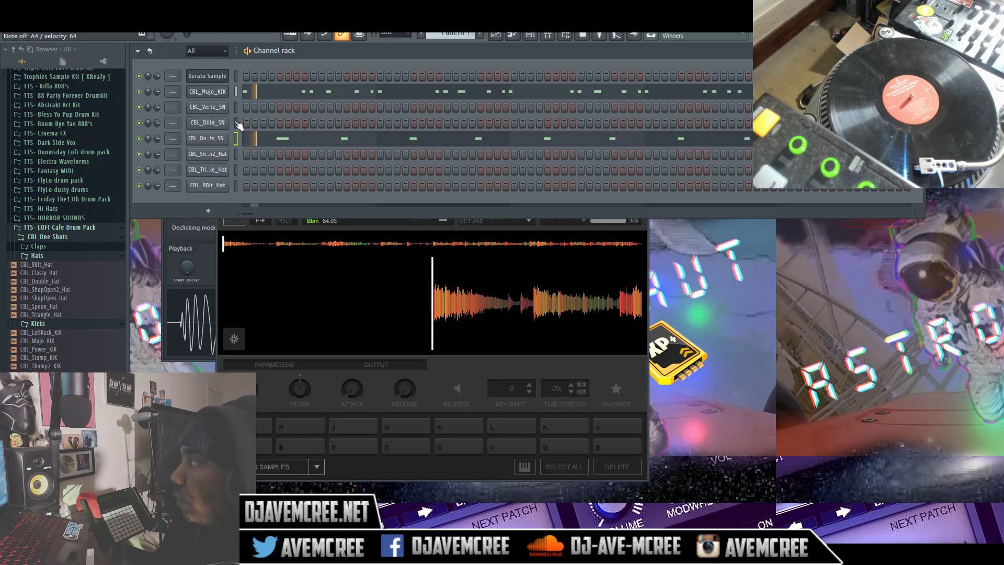
pyautogui.click(347, 139)
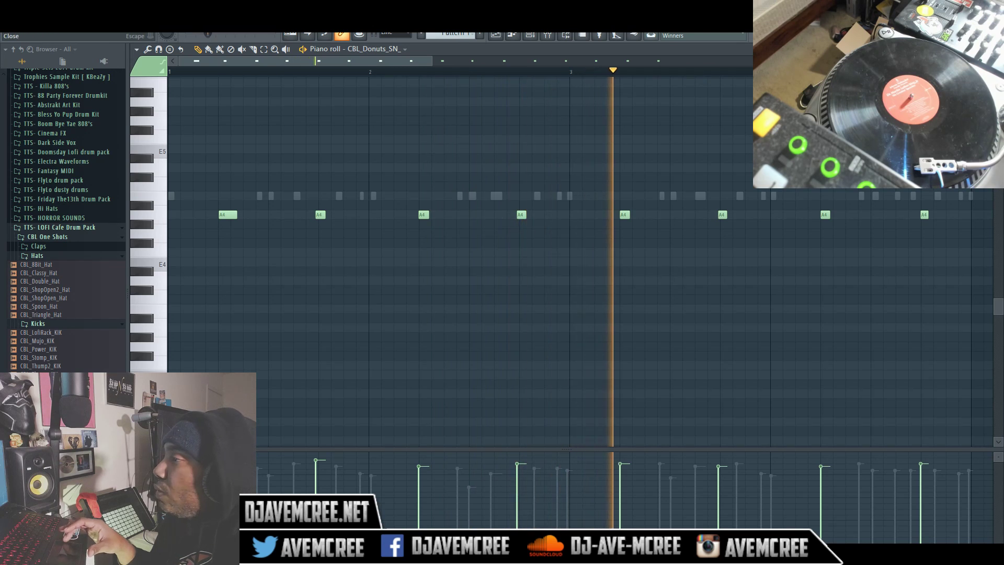
pyautogui.press('Escape')
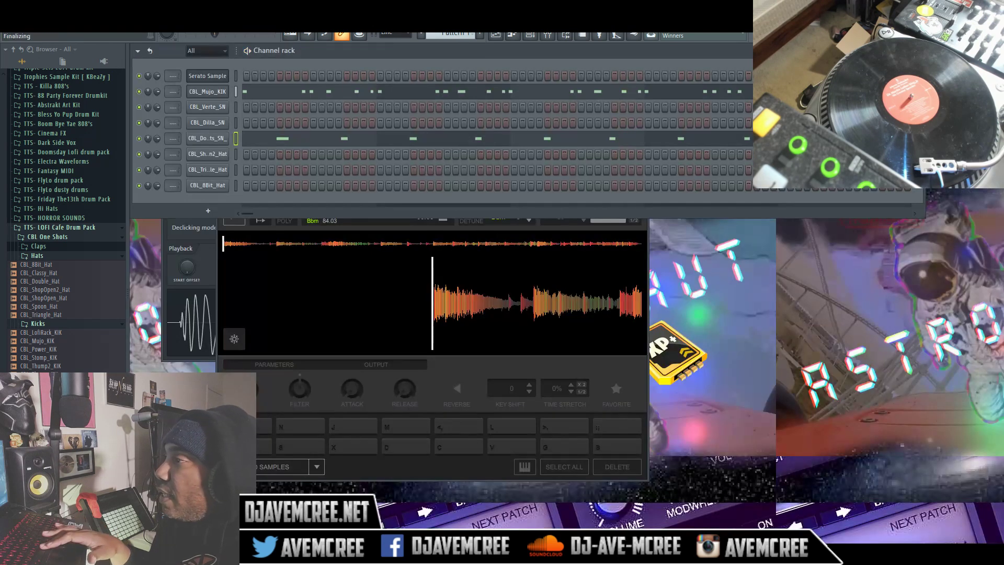
# Step: Move the CBL_Donuts_SN sample start to 7% and set the channel's root note to A#4
pyautogui.click(209, 139)
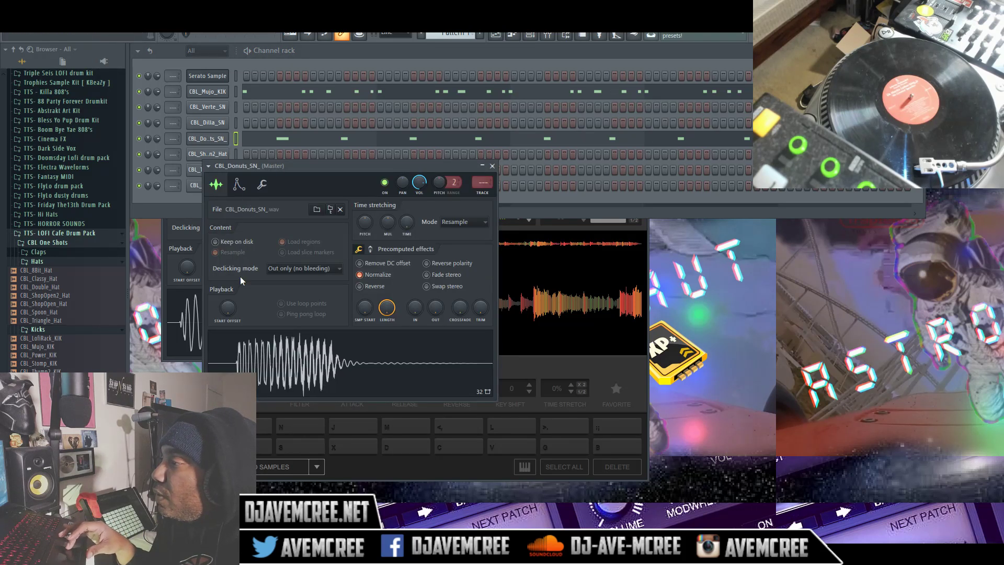
pyautogui.scroll(-10, 365, 308)
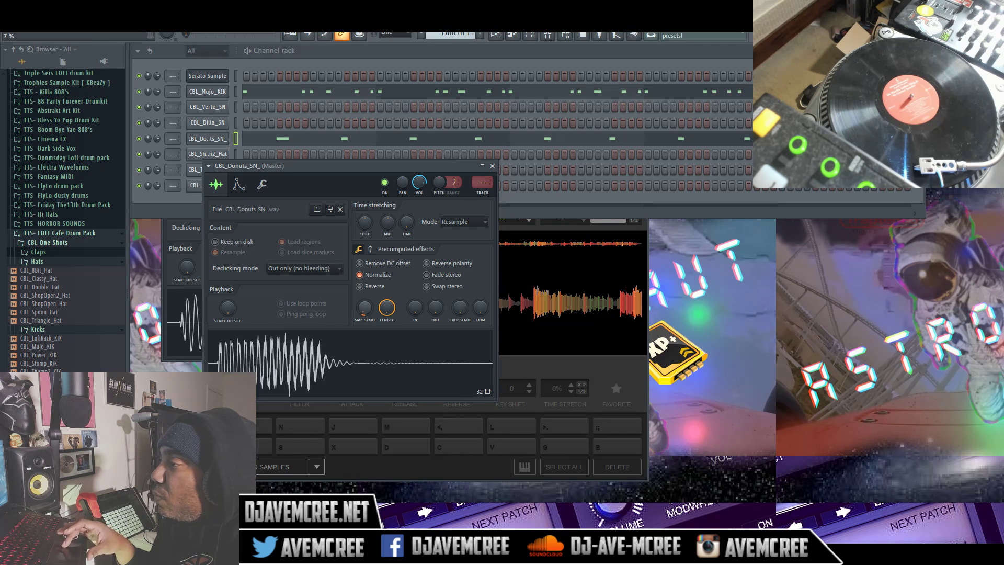
pyautogui.press('space')
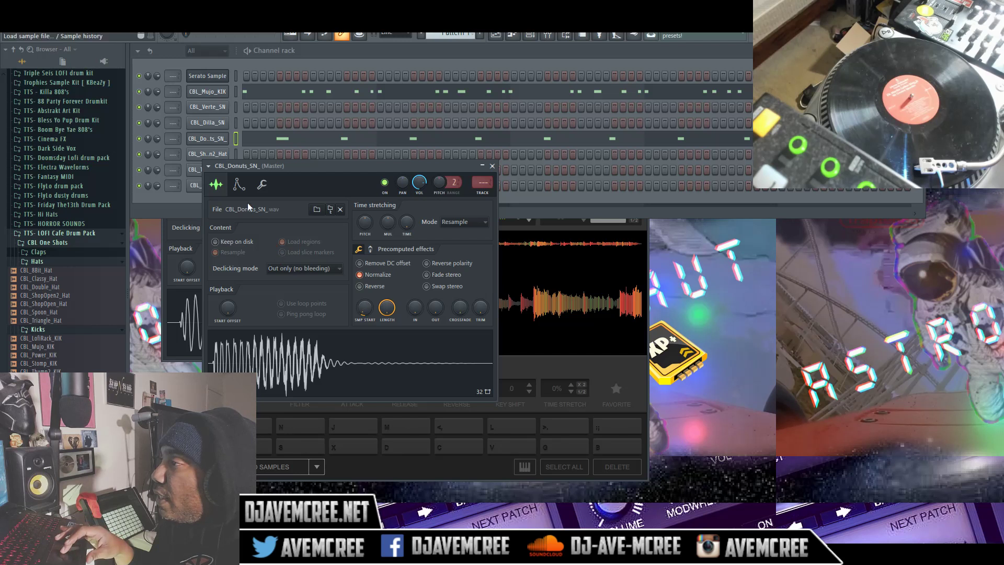
pyautogui.click(242, 187)
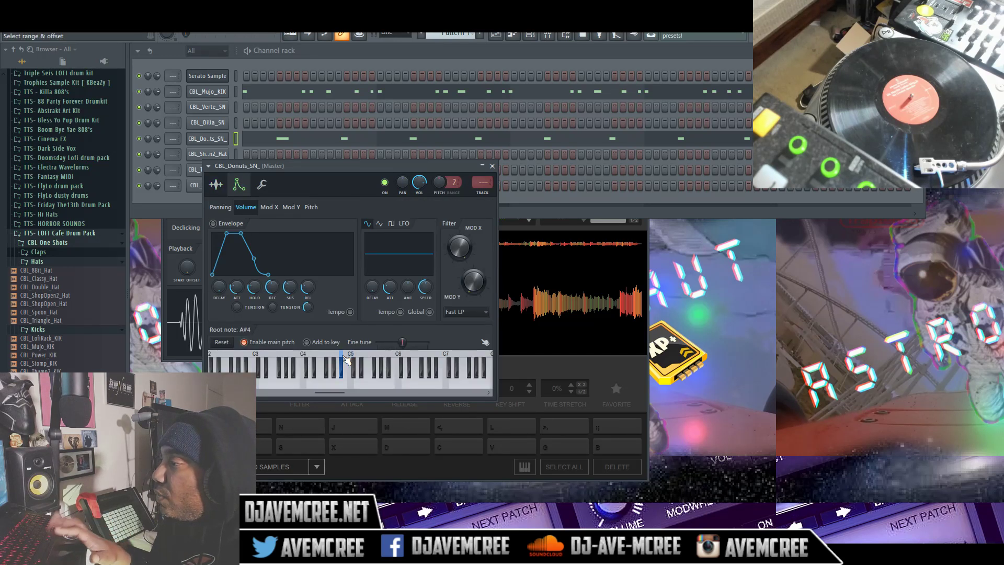
# Step: Quantize the recorded CBL_Donuts_SN snare notes in the piano roll
pyautogui.click(351, 139)
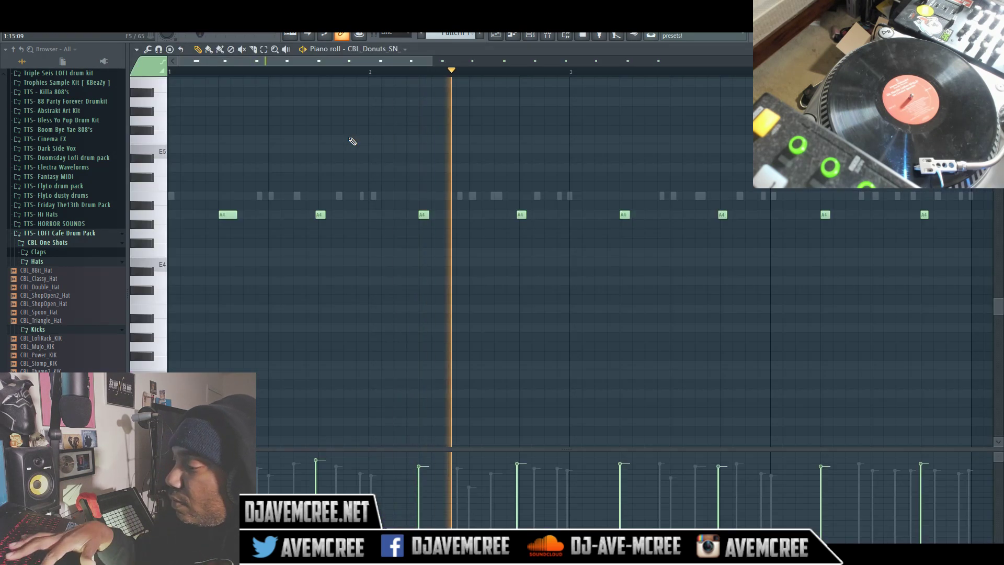
pyautogui.hotkey('ctrl', 'q')
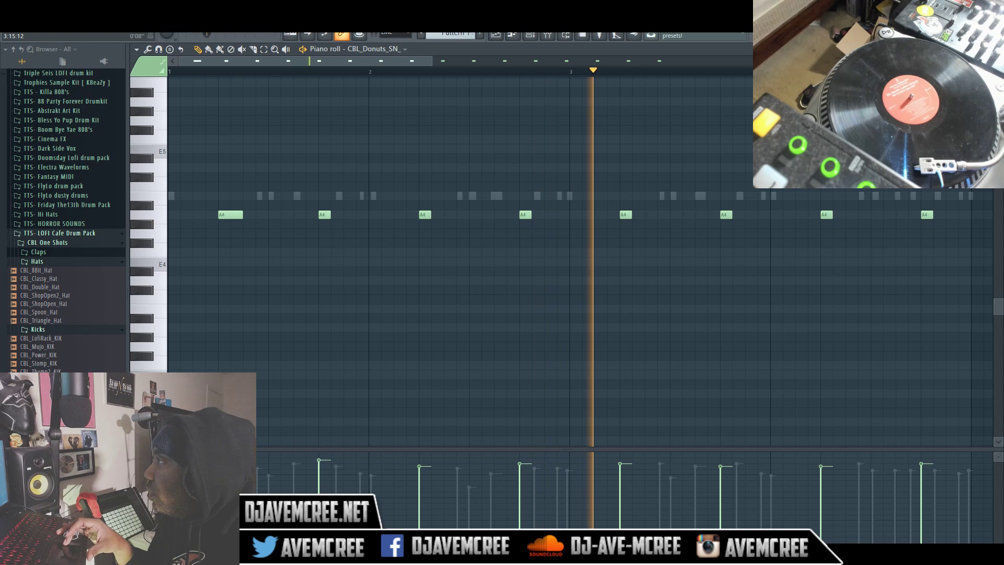
pyautogui.press('F7')
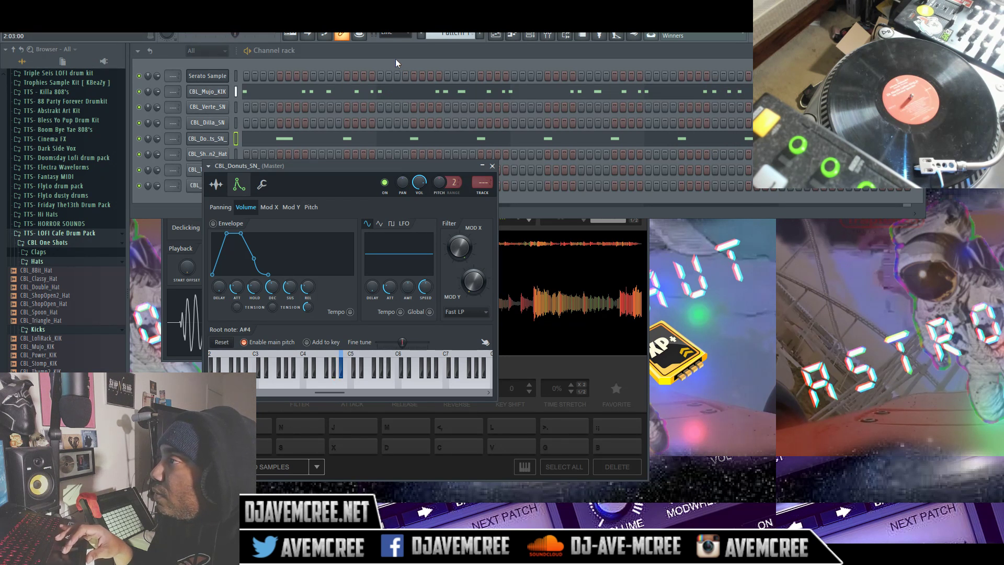
# Step: Audition the hat channels and record a hi-hat pattern live on the CBL_BBit_Hat channel
pyautogui.click(236, 76)
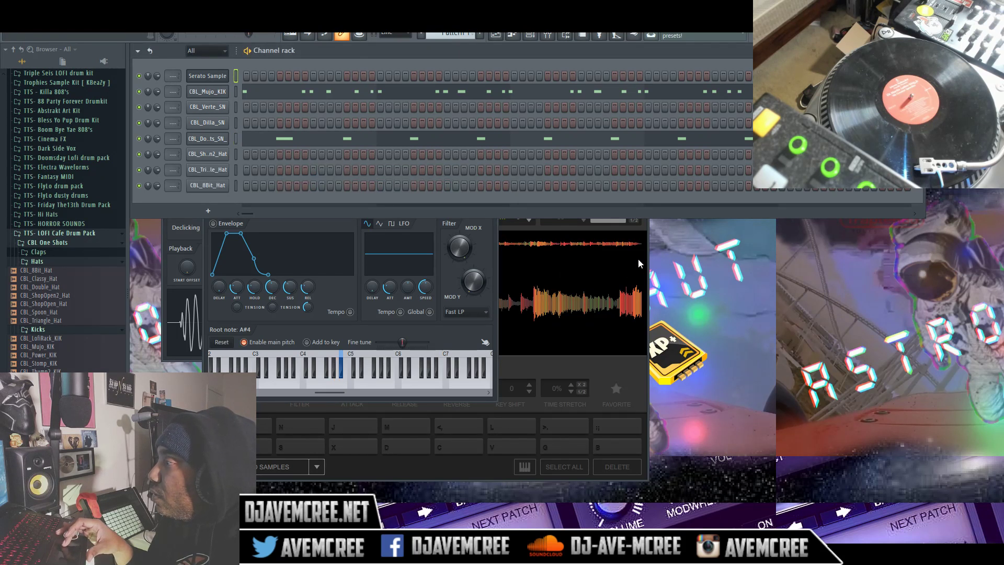
pyautogui.click(236, 154)
pyautogui.click(216, 156)
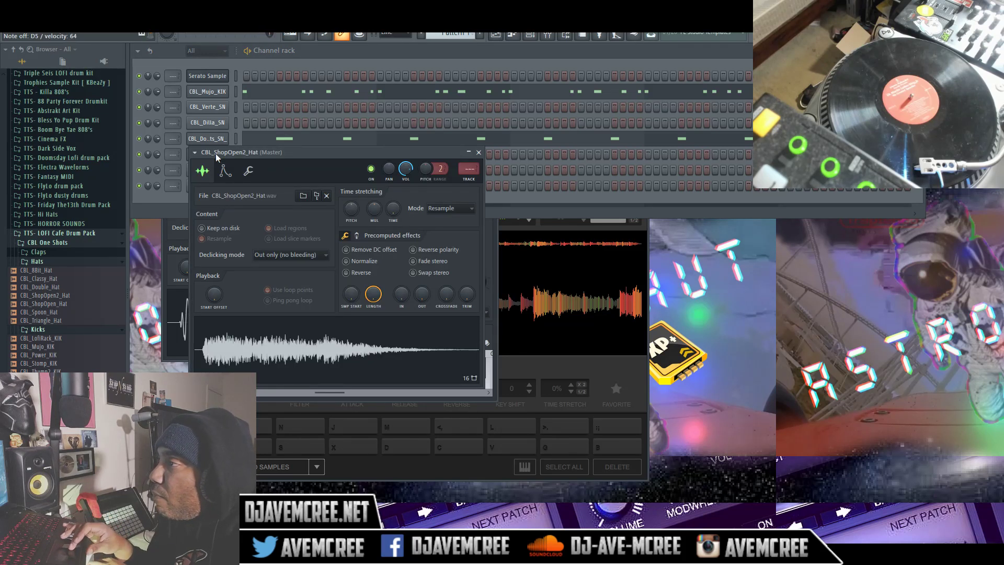
pyautogui.click(346, 48)
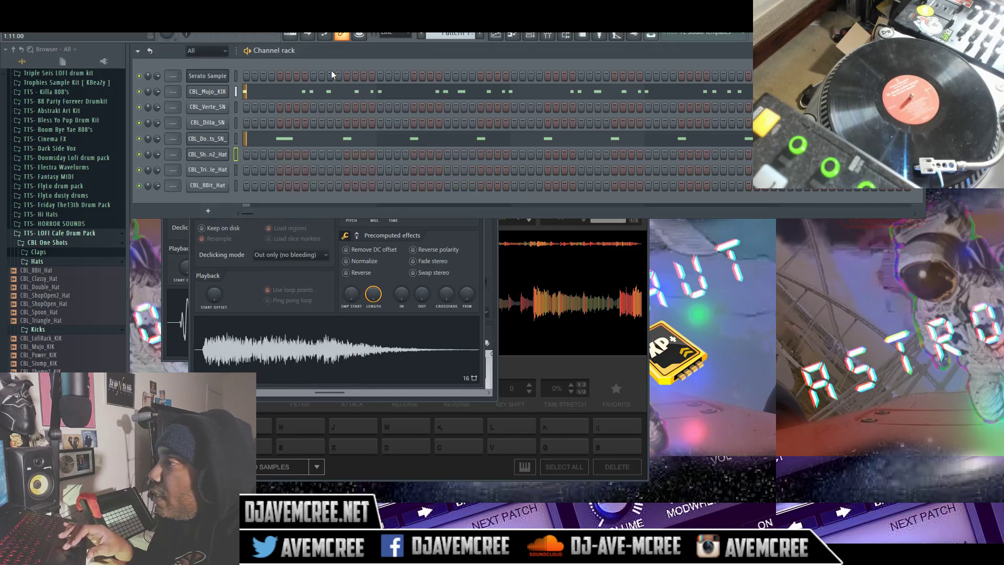
pyautogui.click(236, 169)
pyautogui.click(233, 190)
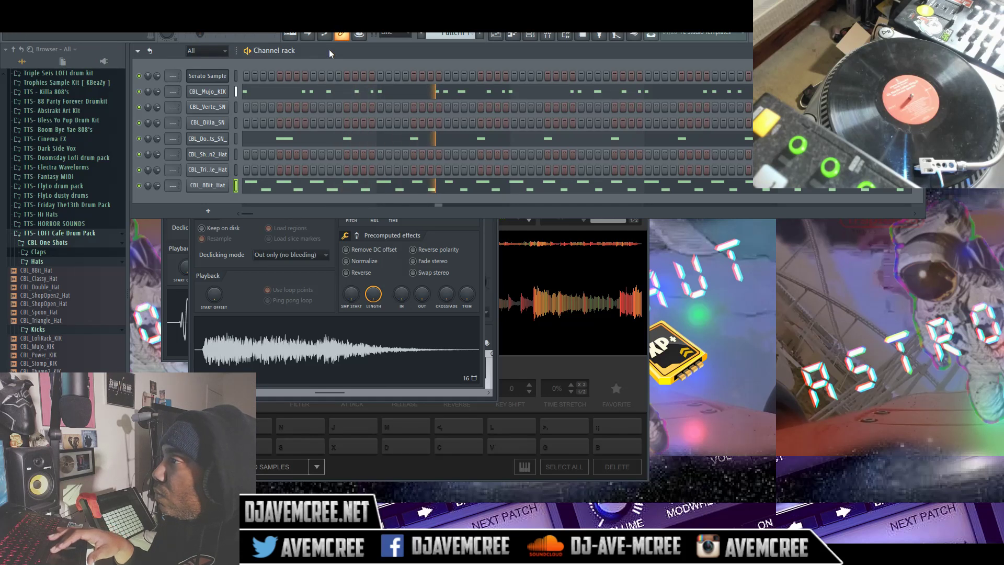
pyautogui.press('space')
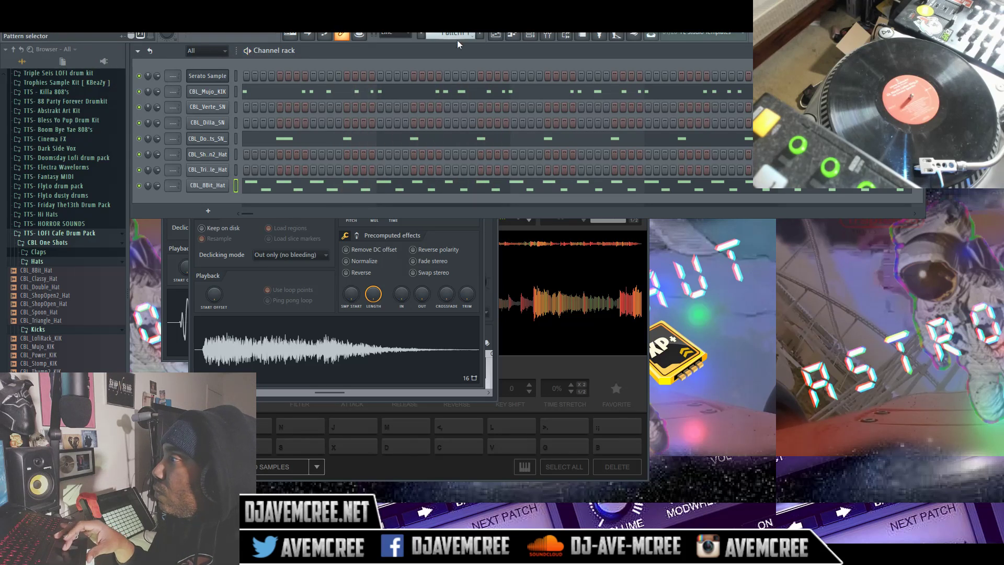
# Step: Place Pattern 1 at the start of Track 1 in the playlist and trim the clip to end at bar 9
pyautogui.click(496, 35)
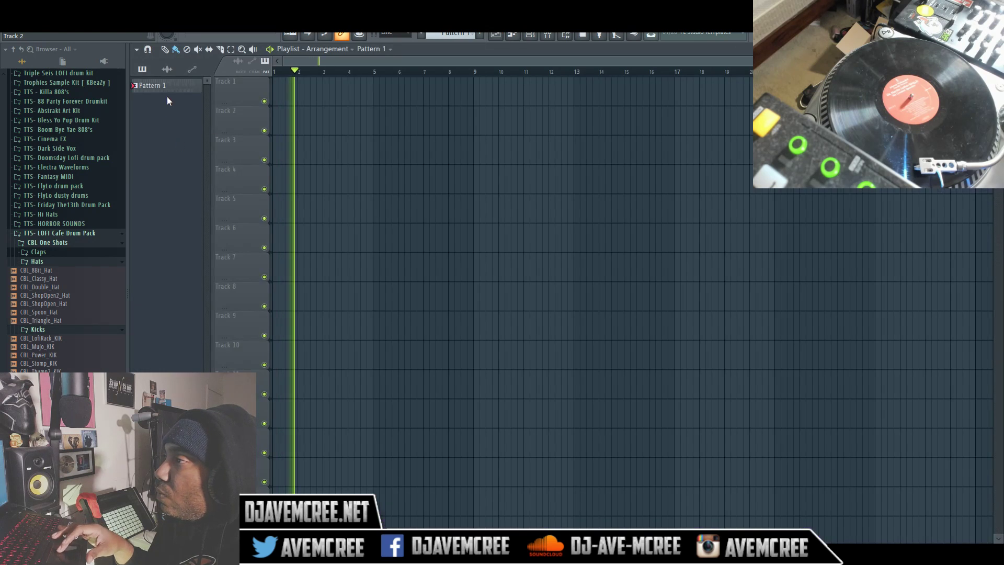
pyautogui.click(277, 90)
pyautogui.press('space')
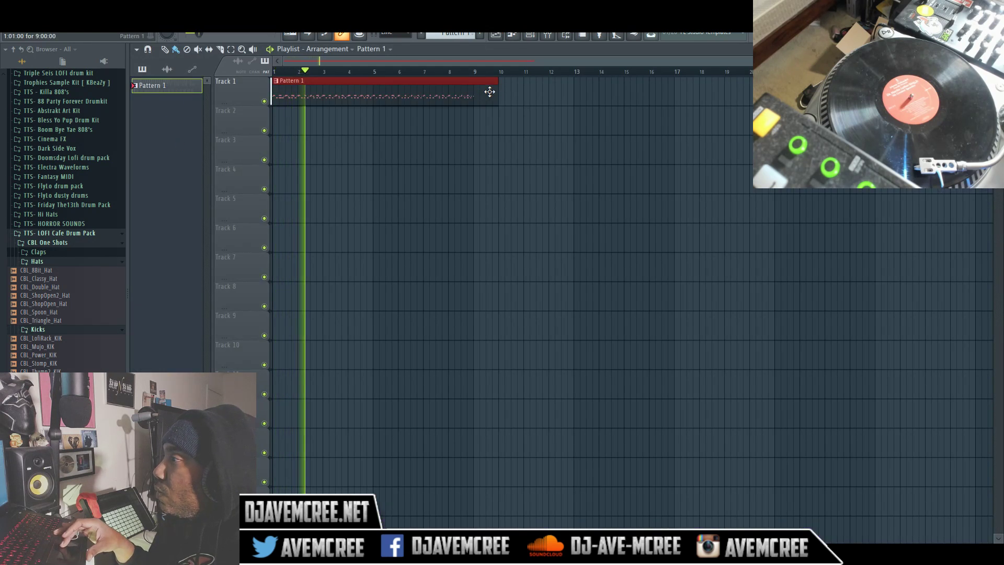
pyautogui.moveTo(494, 85); pyautogui.dragTo(473, 85)
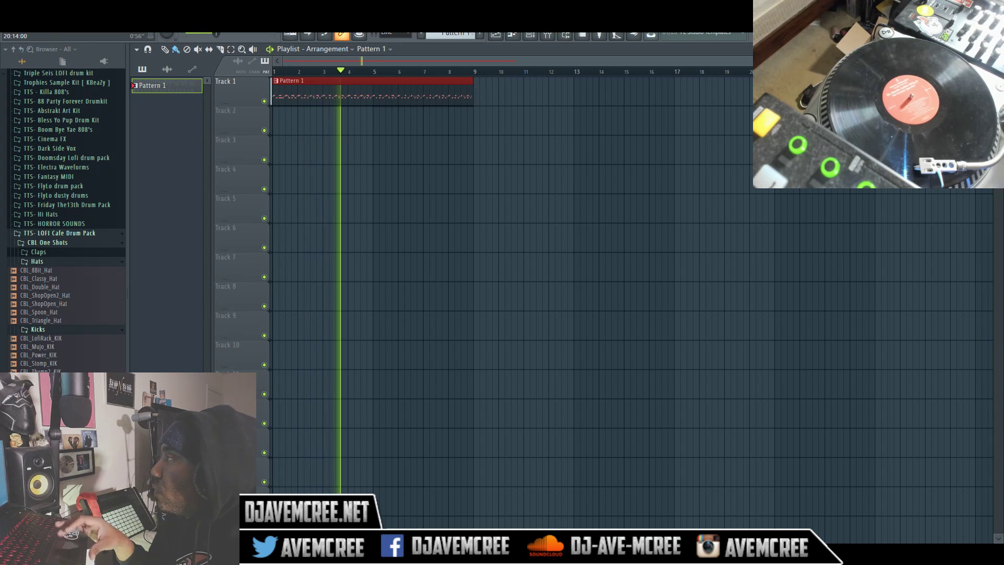
pyautogui.click(996, 49)
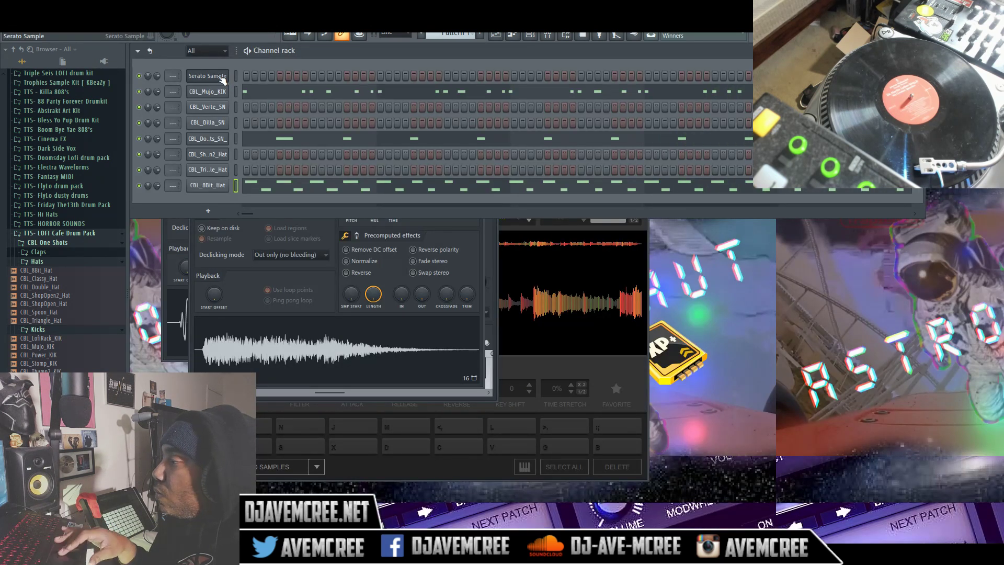
# Step: Set Serato Sample's pad auto-set mode to Random and lower the song key by 2 semitones to Abm
pyautogui.click(598, 360)
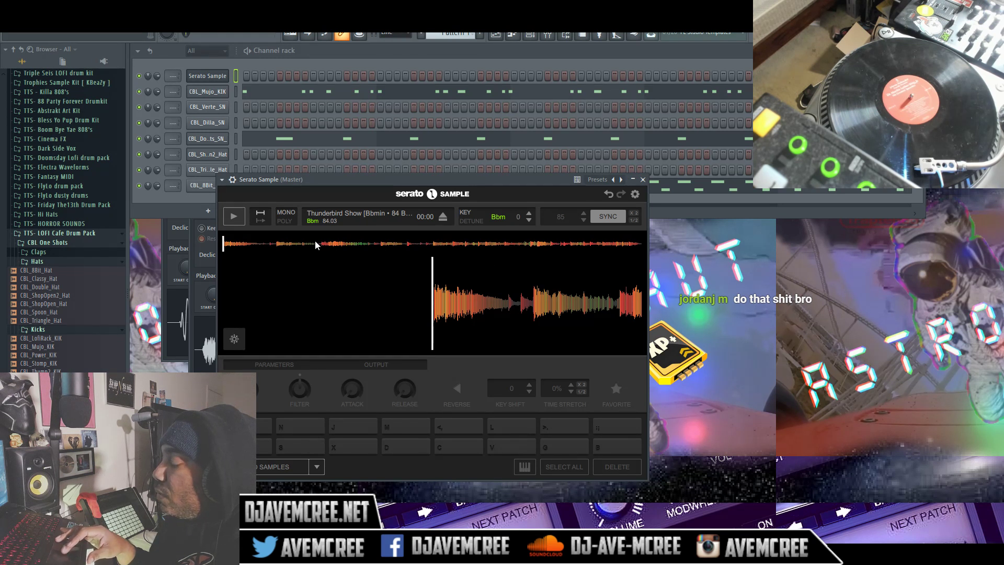
pyautogui.click(315, 467)
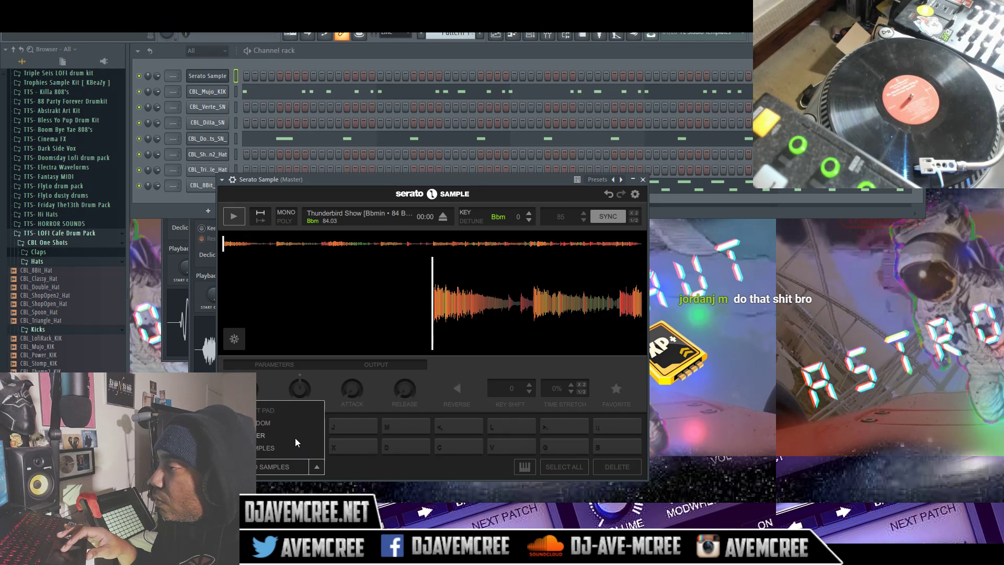
pyautogui.click(290, 421)
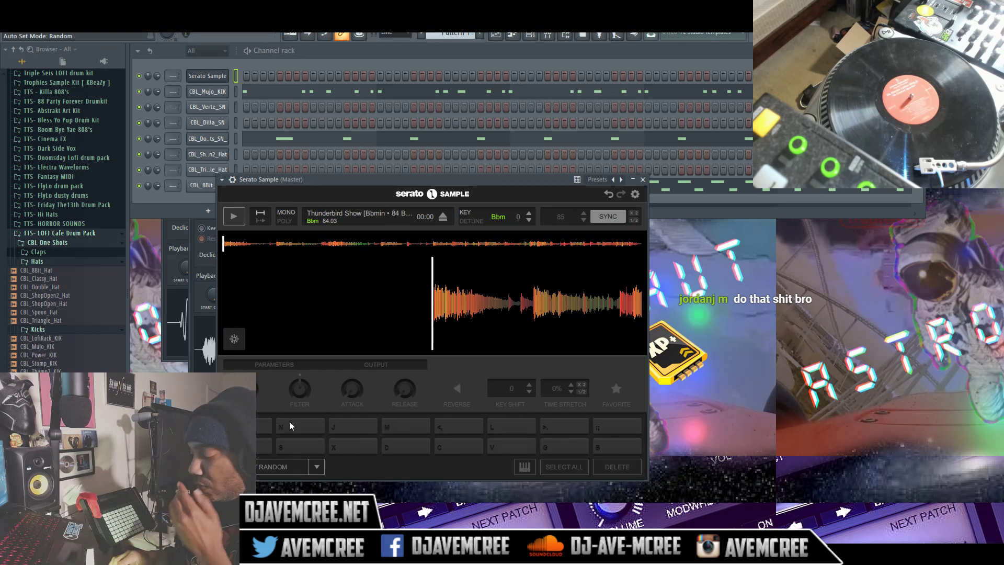
pyautogui.press(',')
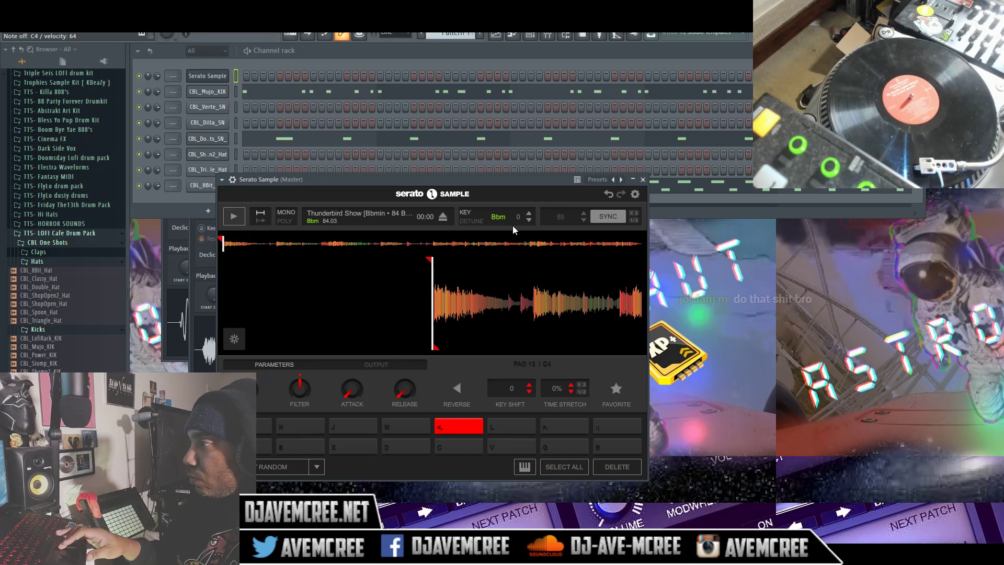
pyautogui.click(532, 218)
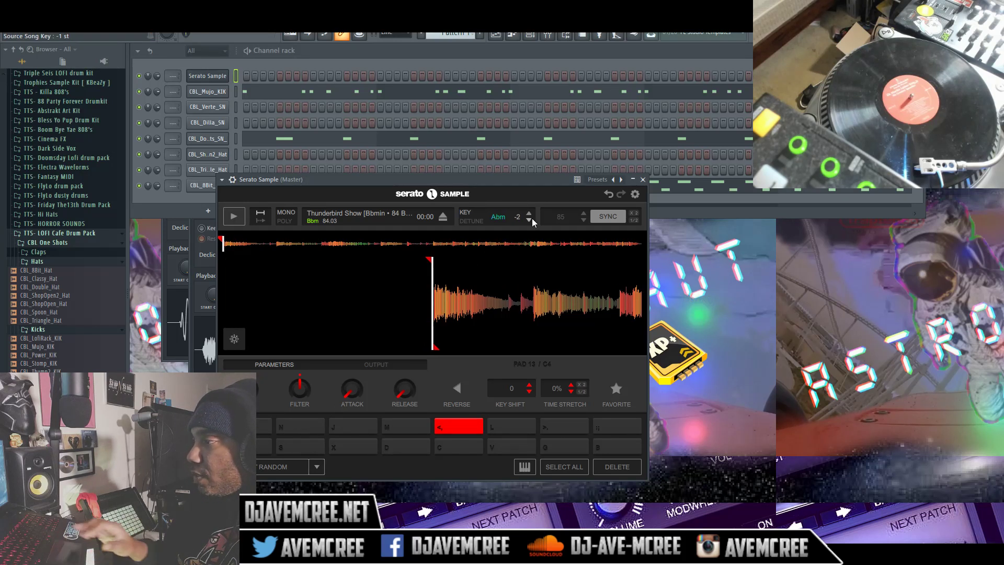
pyautogui.click(532, 218)
pyautogui.press(',')
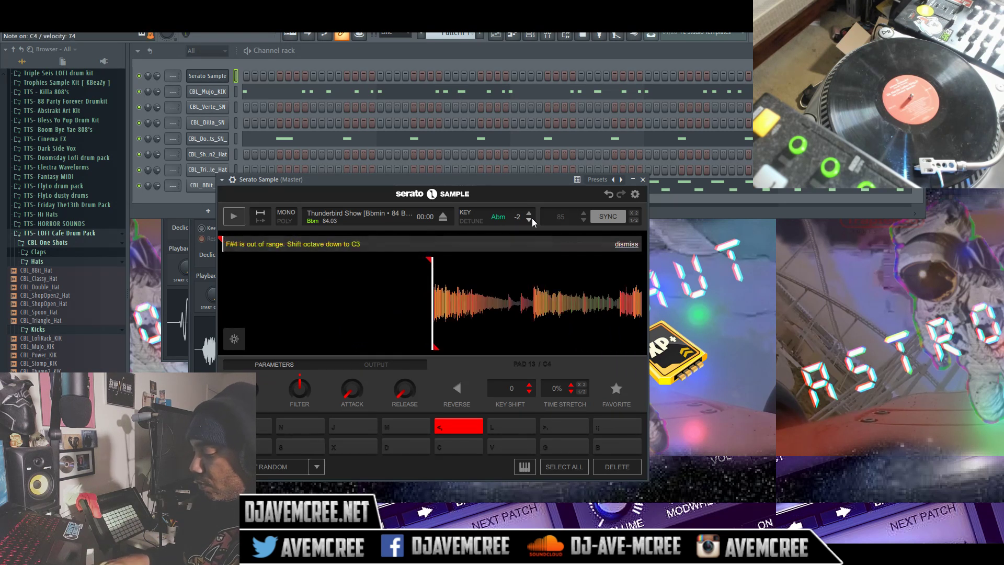
# Step: Fill the Serato Sample pads with random slices, try recording a chop pattern and undo the take
pyautogui.click(274, 469)
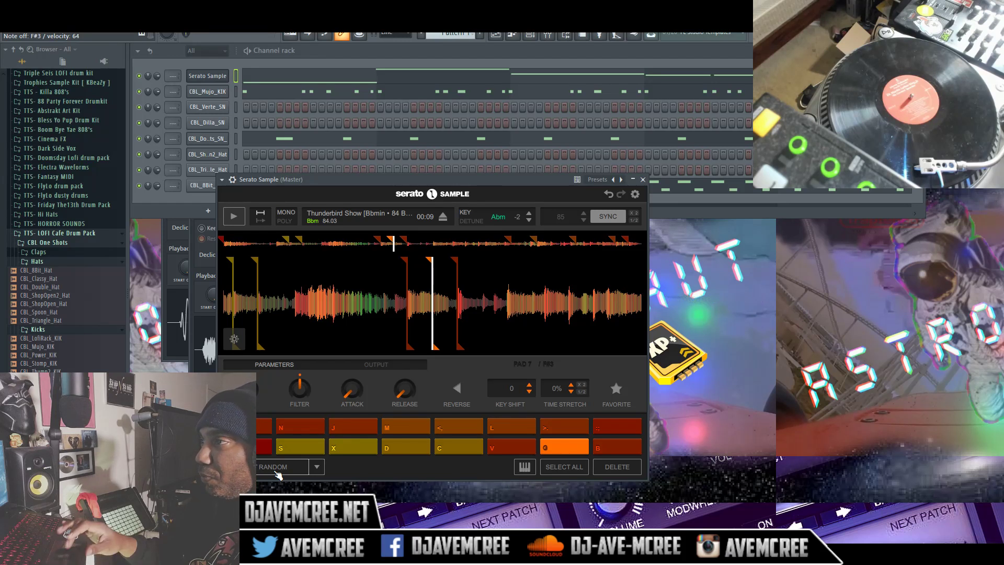
pyautogui.click(236, 76)
pyautogui.hotkey('ctrl', 'z')
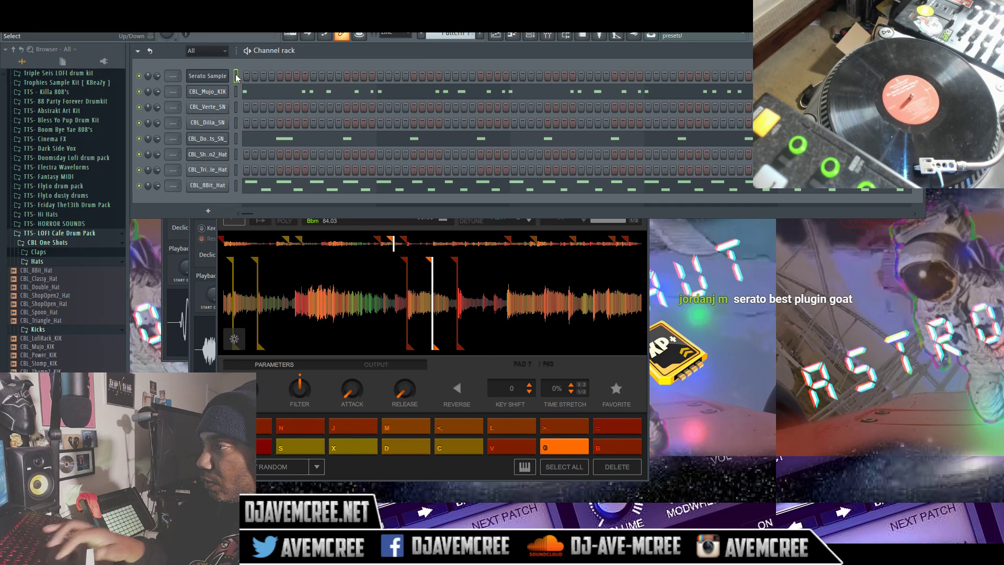
# Step: Record a chopped melody live on the Serato Sample channel, review its notes and select the CBL_BBit_Hat channel
pyautogui.press('space')
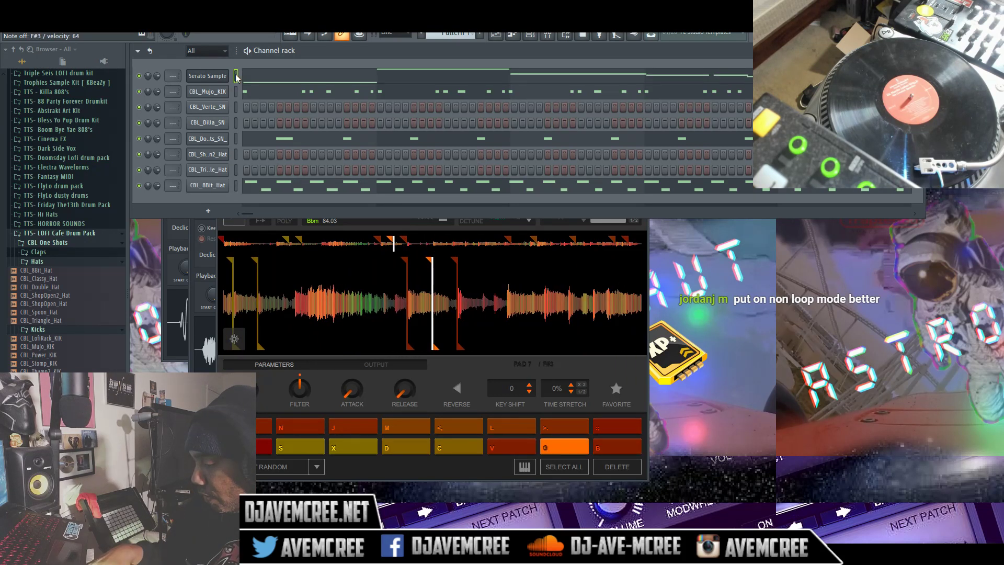
pyautogui.press('space')
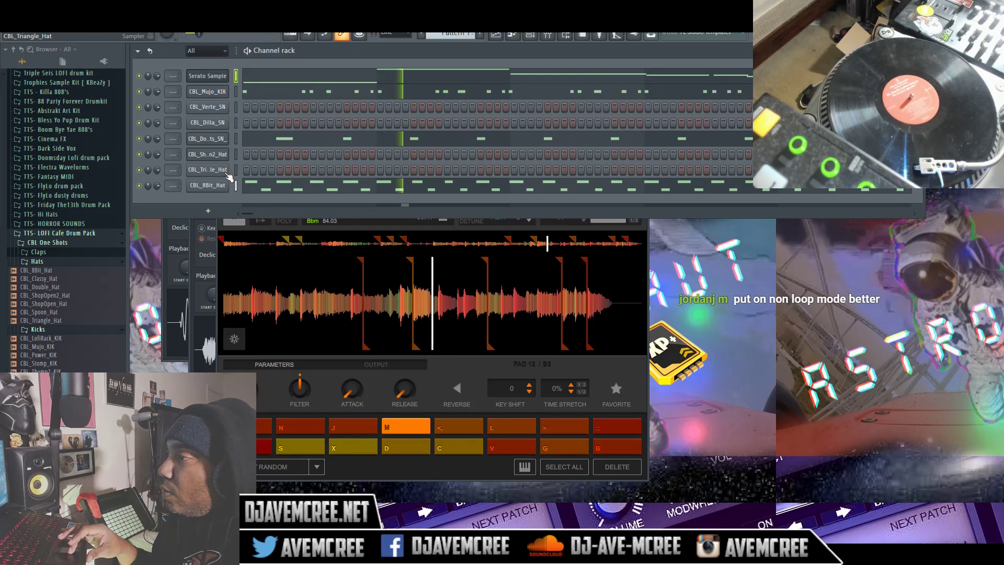
pyautogui.click(281, 80)
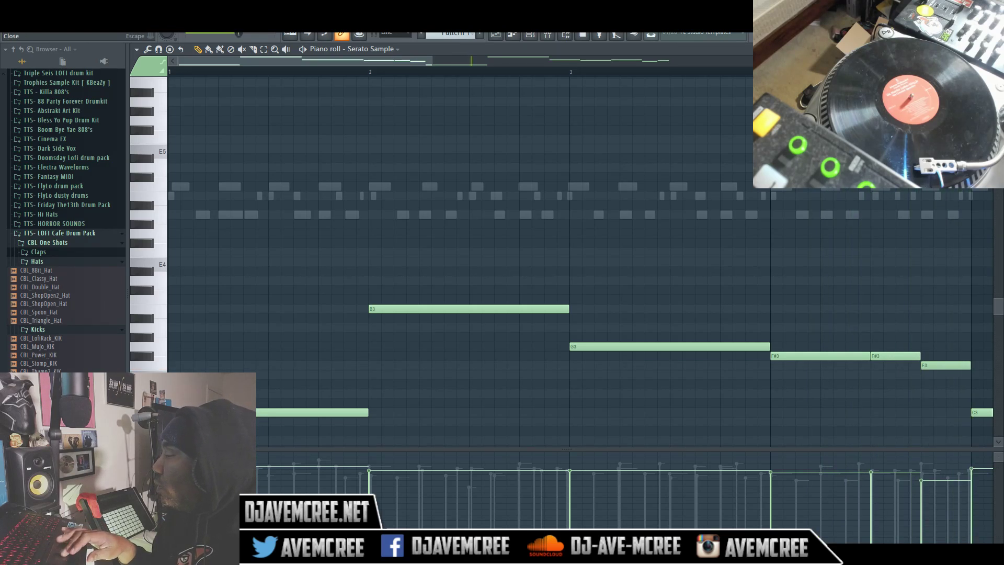
pyautogui.press('Escape')
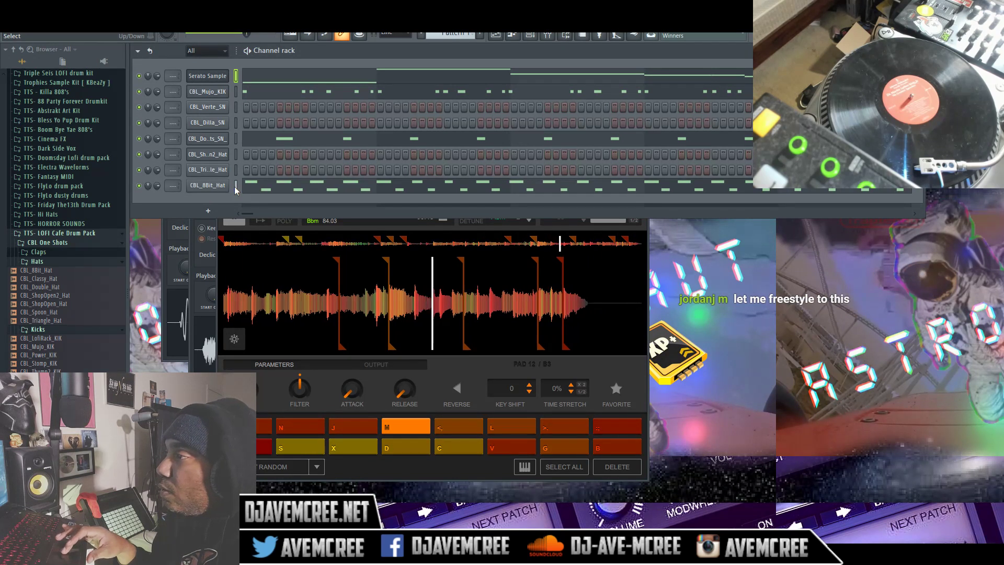
pyautogui.click(235, 186)
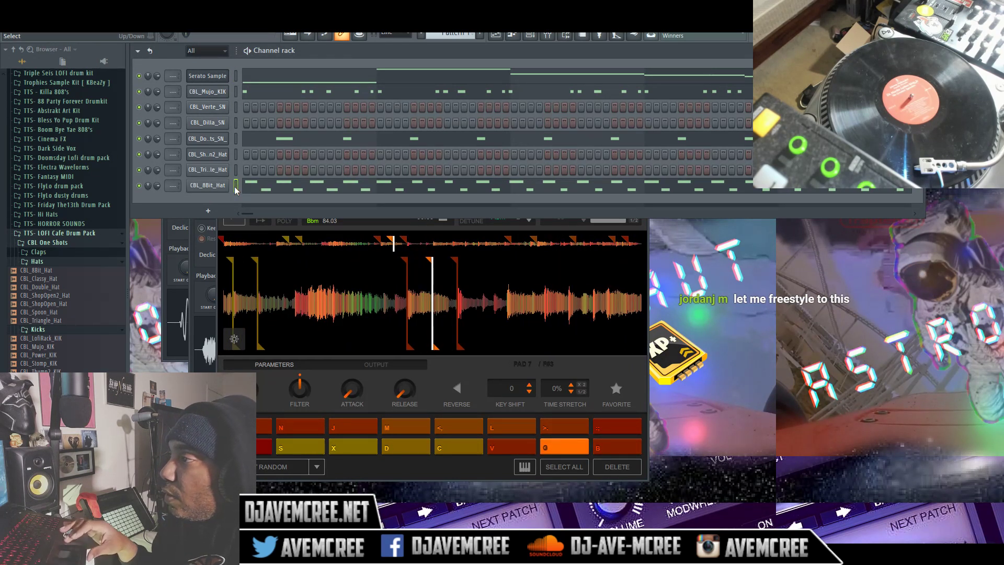
# Step: Undo the notes recorded on the CBL_BBit_Hat channel
pyautogui.hotkey('ctrl', 'z')
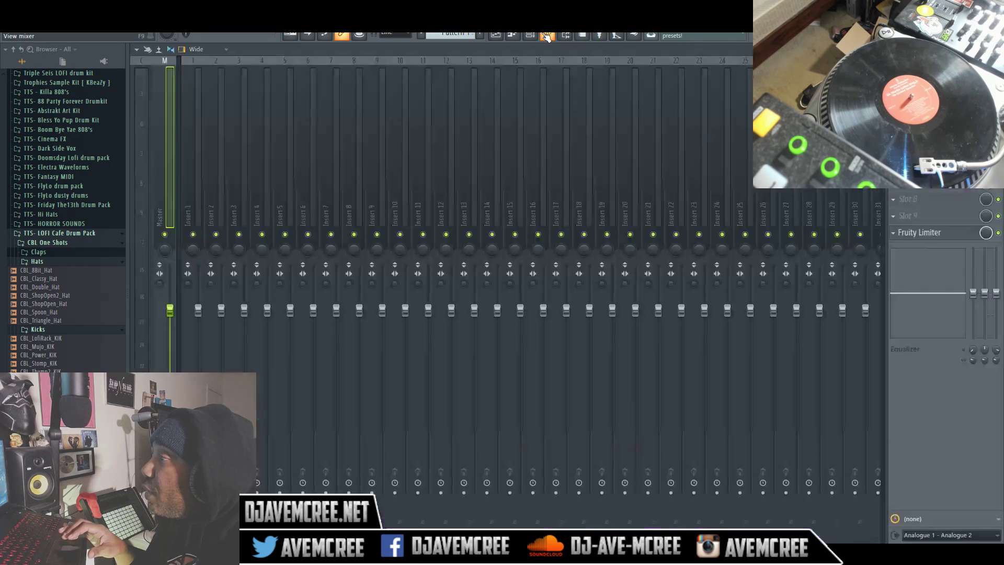
pyautogui.click(547, 35)
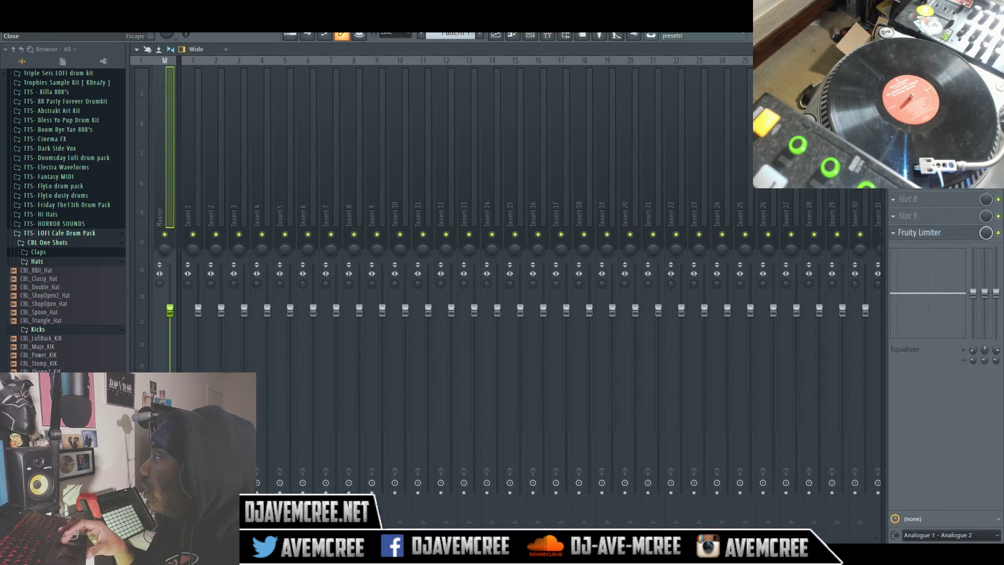
pyautogui.press('F9')
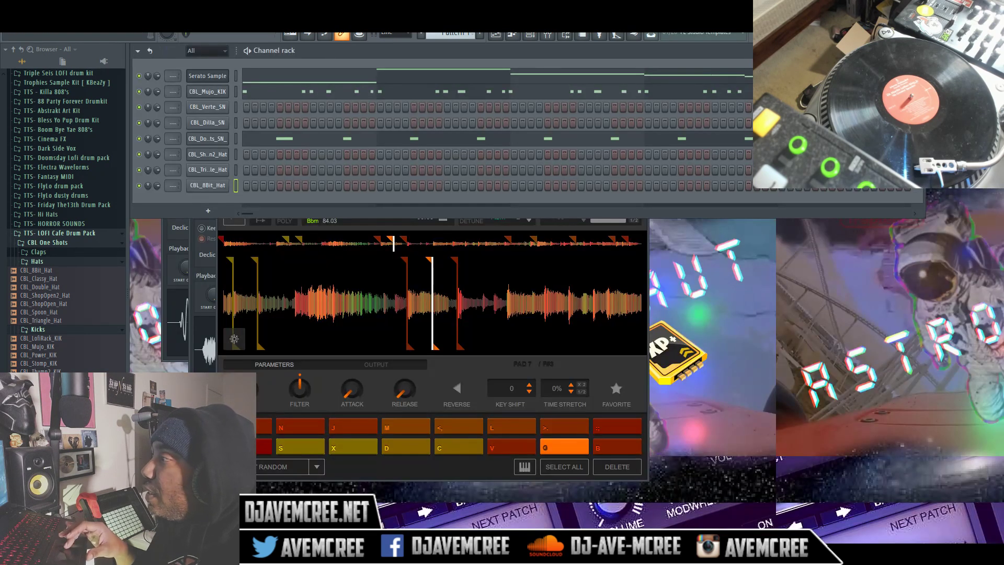
# Step: Open the playlist and show the audio clips in its picker
pyautogui.click(495, 35)
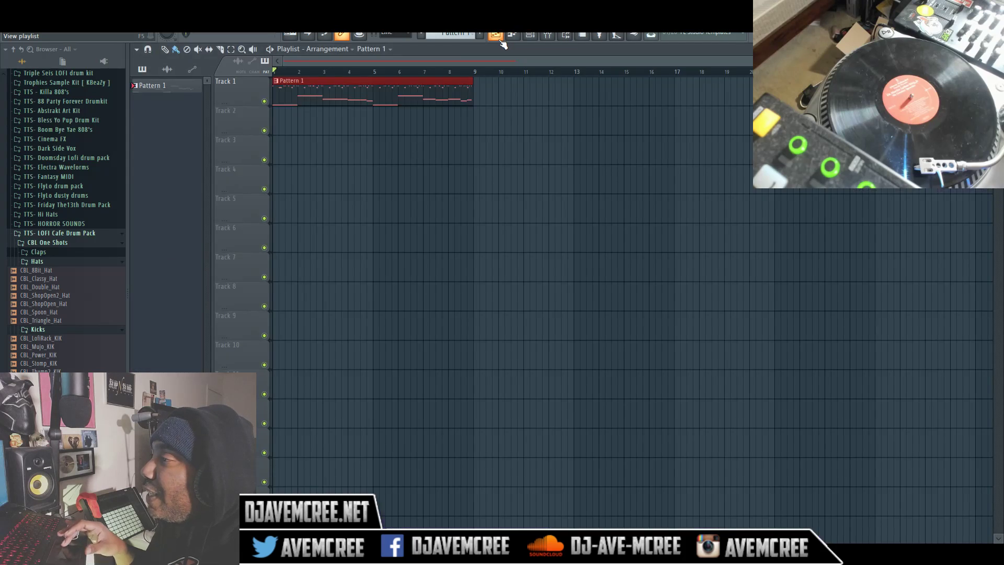
pyautogui.rightClick(240, 126)
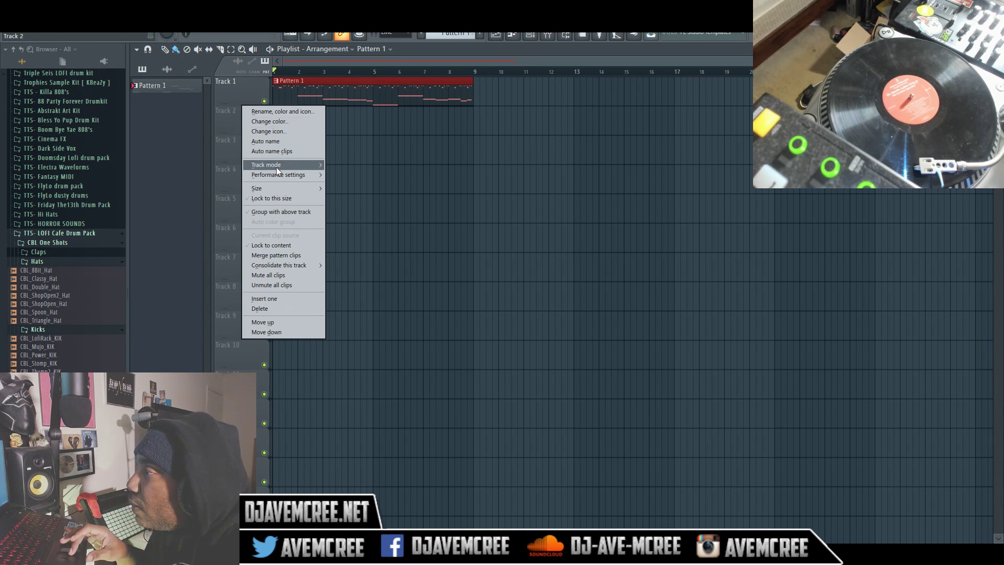
pyautogui.moveTo(276, 167)
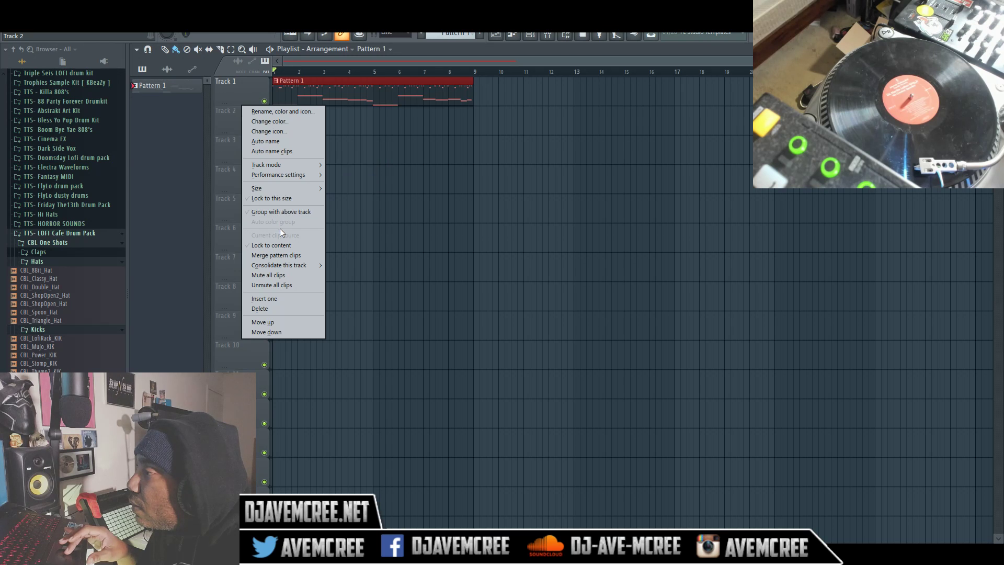
pyautogui.moveTo(283, 267)
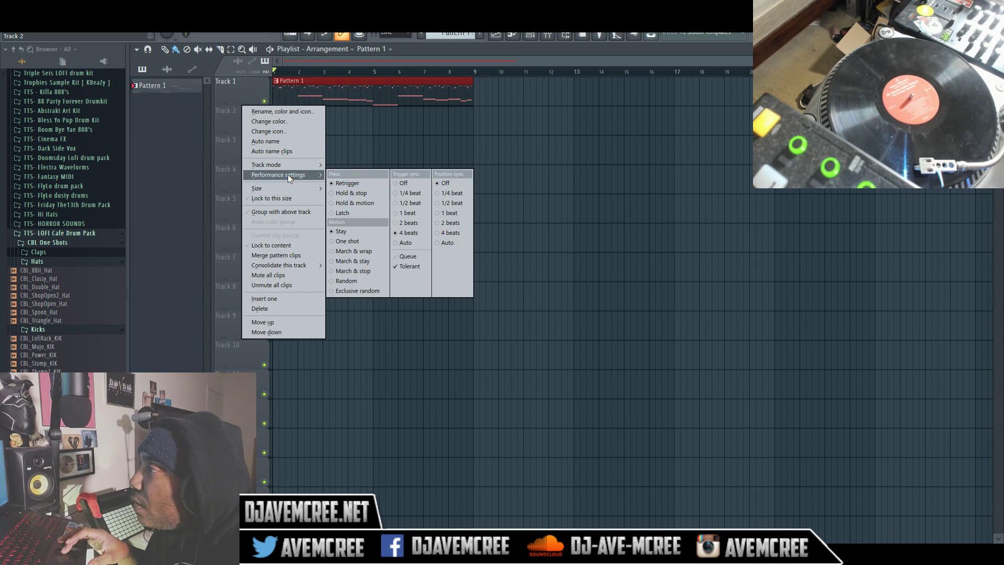
pyautogui.click(169, 70)
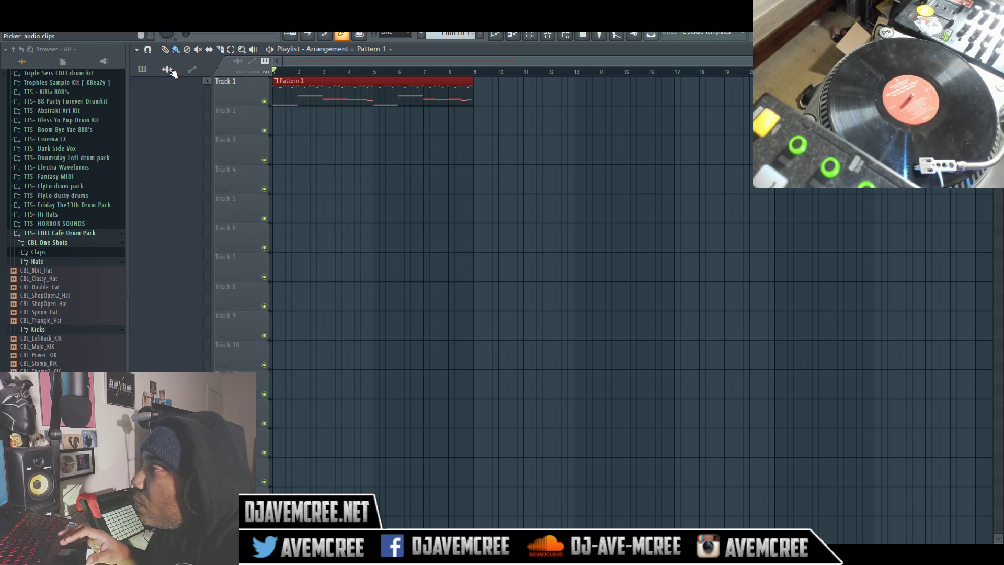
# Step: Set playlist Track 2 to audio track mode linked to mixer Insert 1, and check the insert in the mixer
pyautogui.rightClick(251, 129)
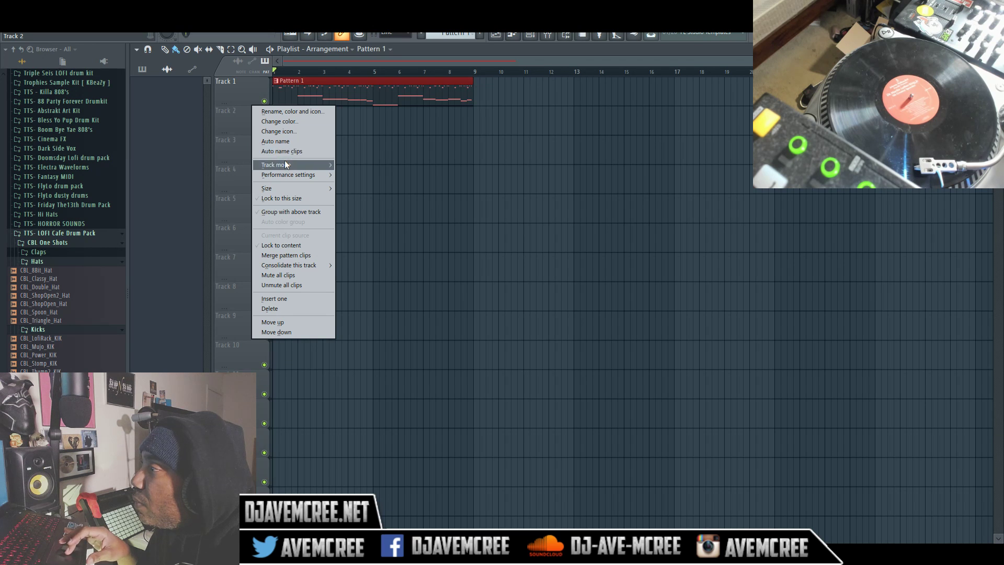
pyautogui.moveTo(286, 165)
pyautogui.moveTo(352, 177)
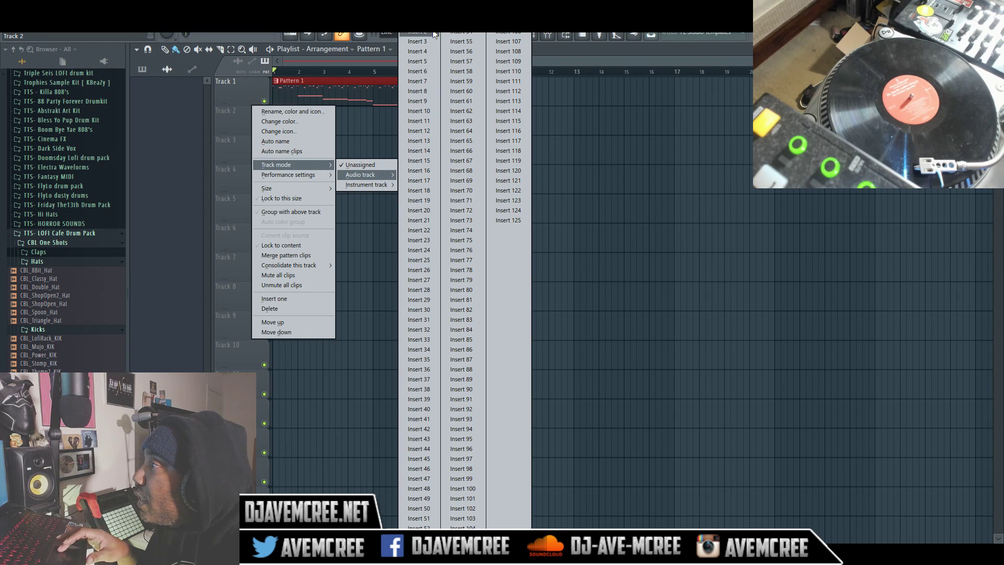
pyautogui.press('Escape')
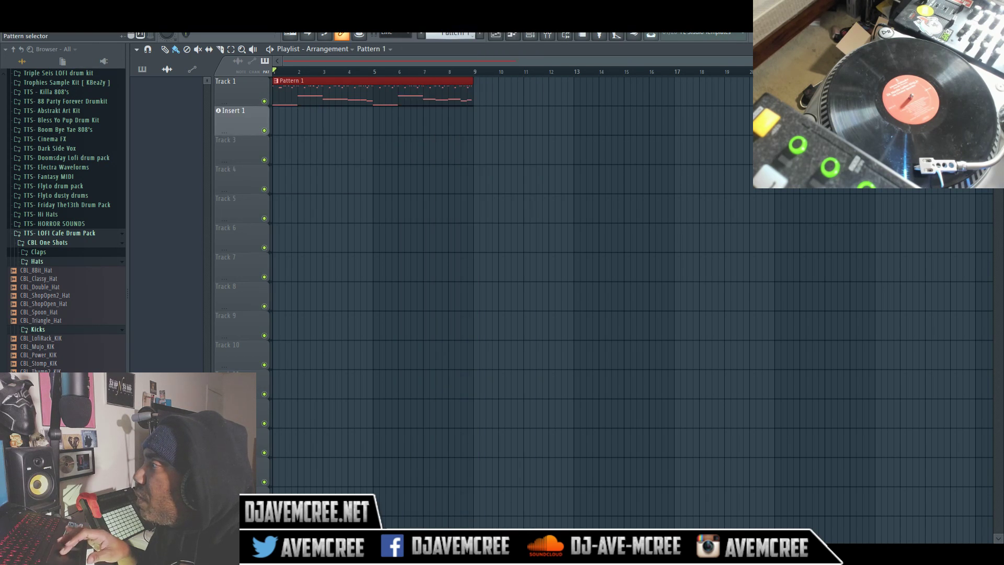
pyautogui.click(547, 35)
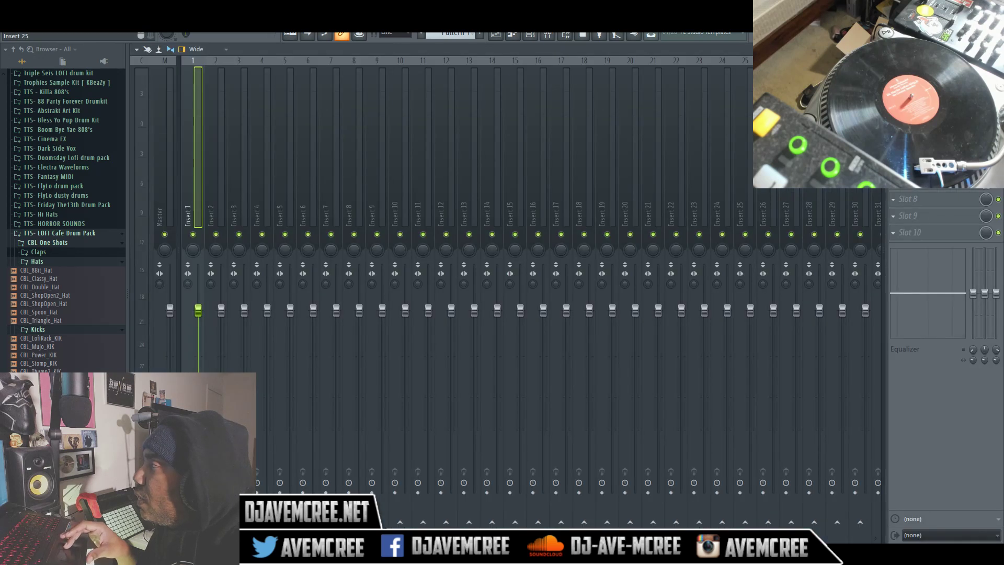
pyautogui.press('Escape')
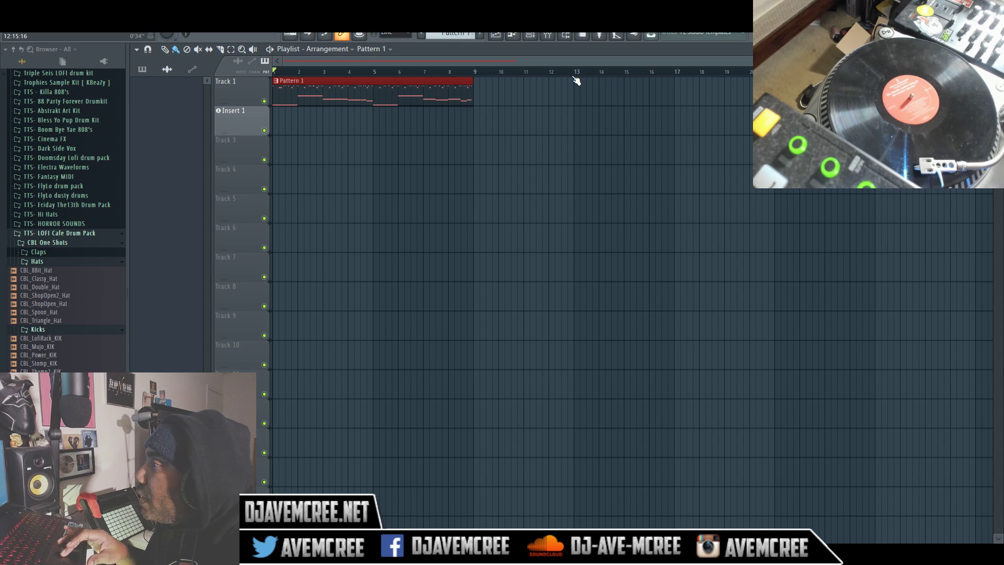
# Step: Rename mixer Insert 3 as tamb
pyautogui.click(539, 34)
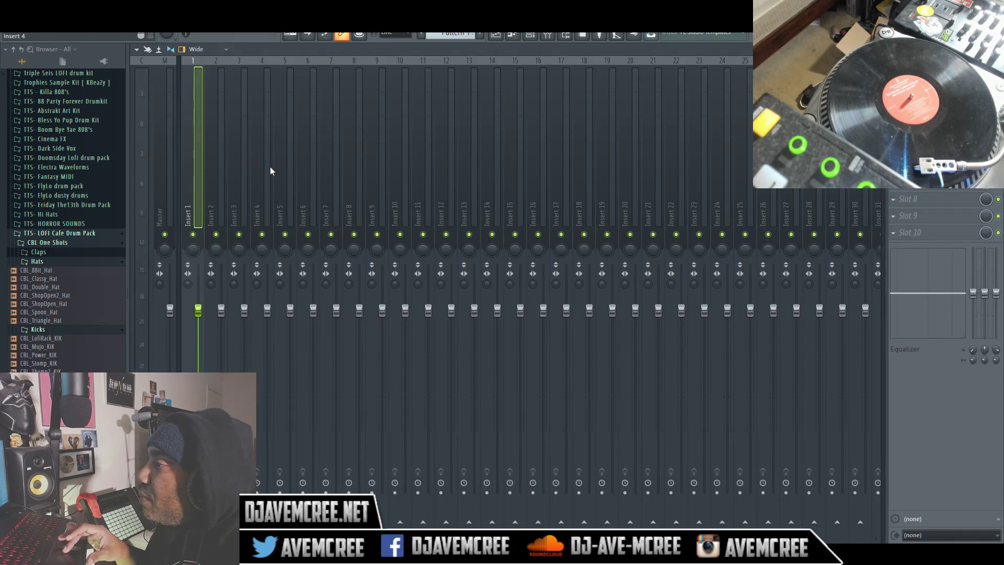
pyautogui.click(230, 179)
pyautogui.rightClick(230, 174)
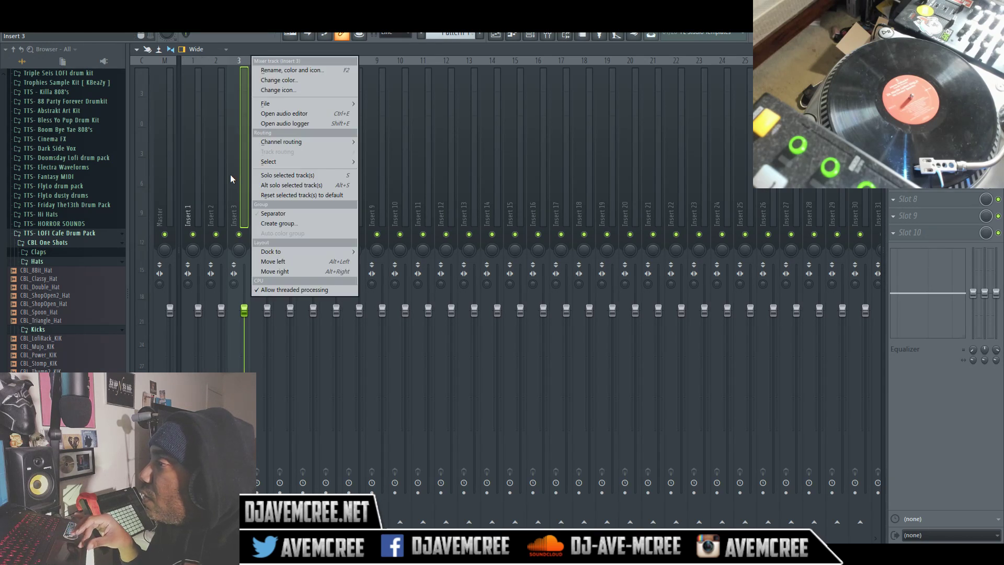
pyautogui.click(277, 75)
pyautogui.write('tamb')
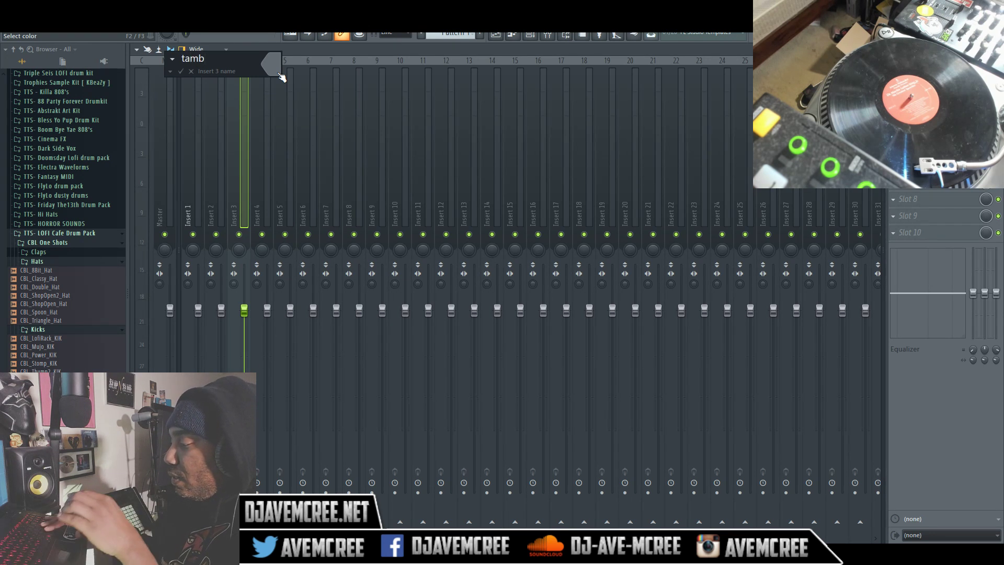
pyautogui.press('Return')
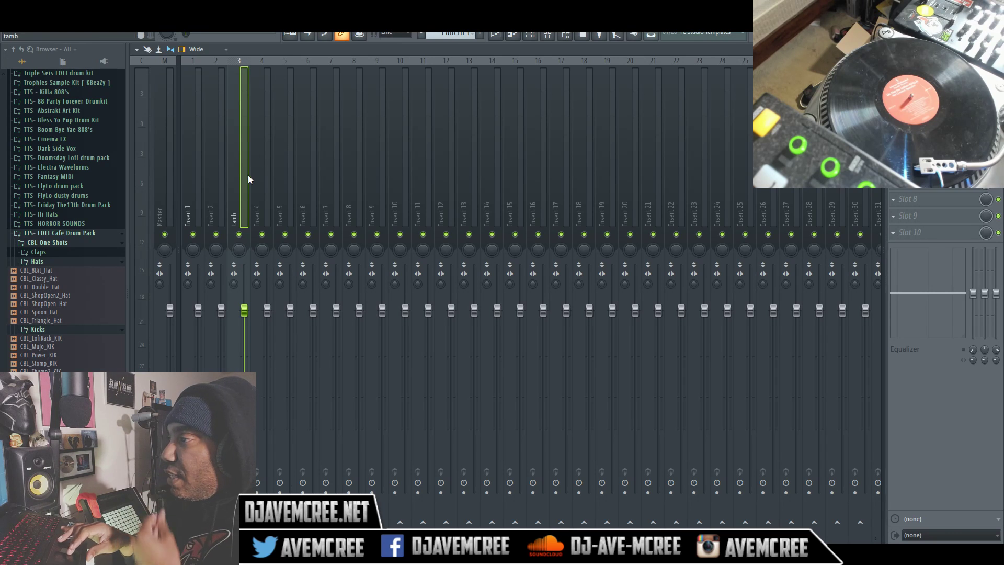
# Step: Apply the Perc name preset to mixer track 3
pyautogui.rightClick(230, 187)
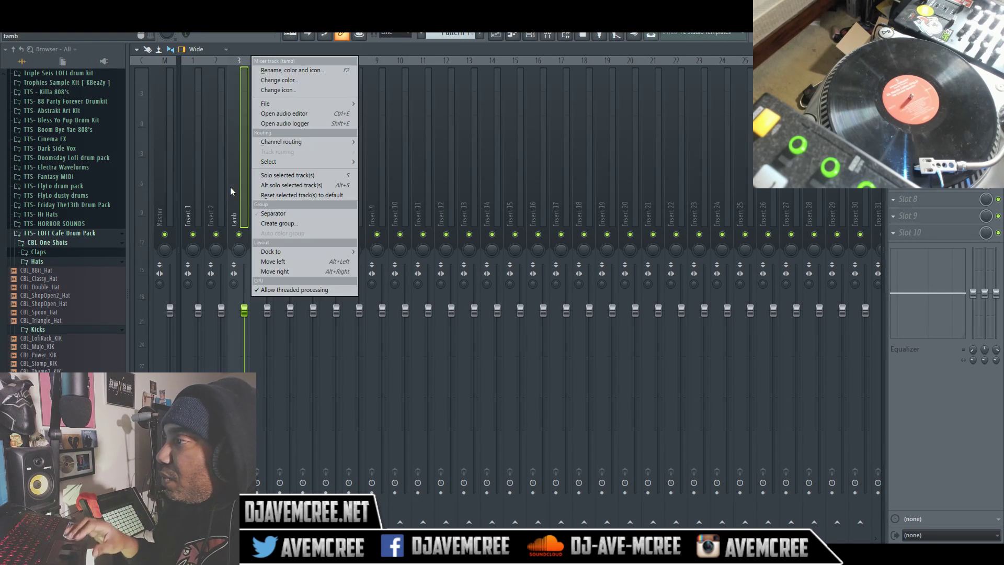
pyautogui.click(278, 69)
pyautogui.press('End')
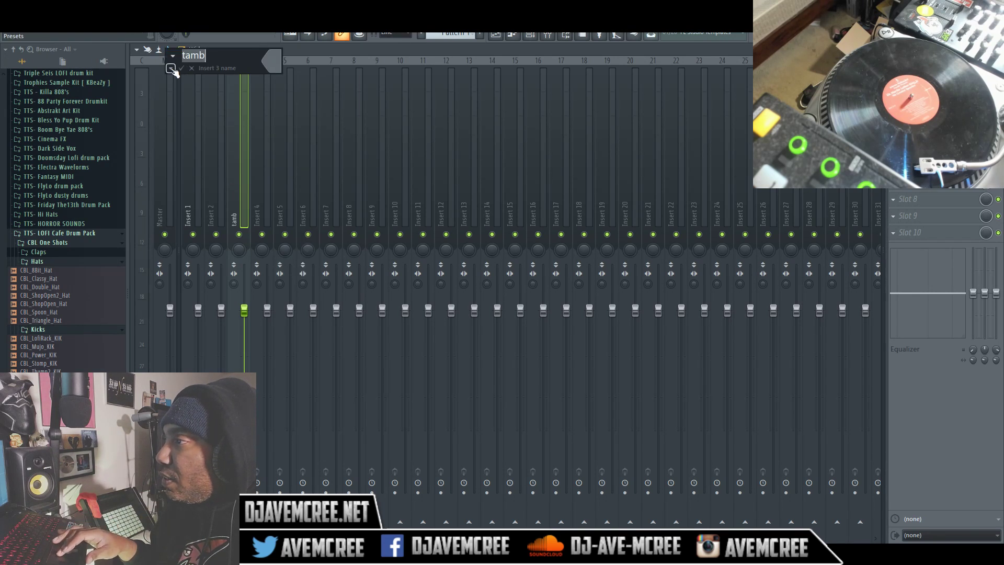
pyautogui.click(171, 69)
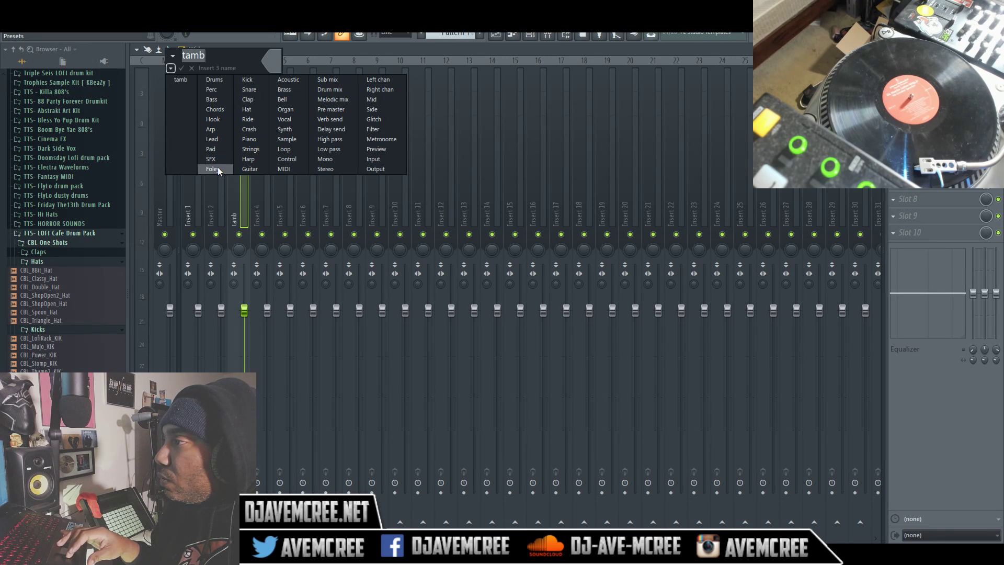
pyautogui.click(212, 90)
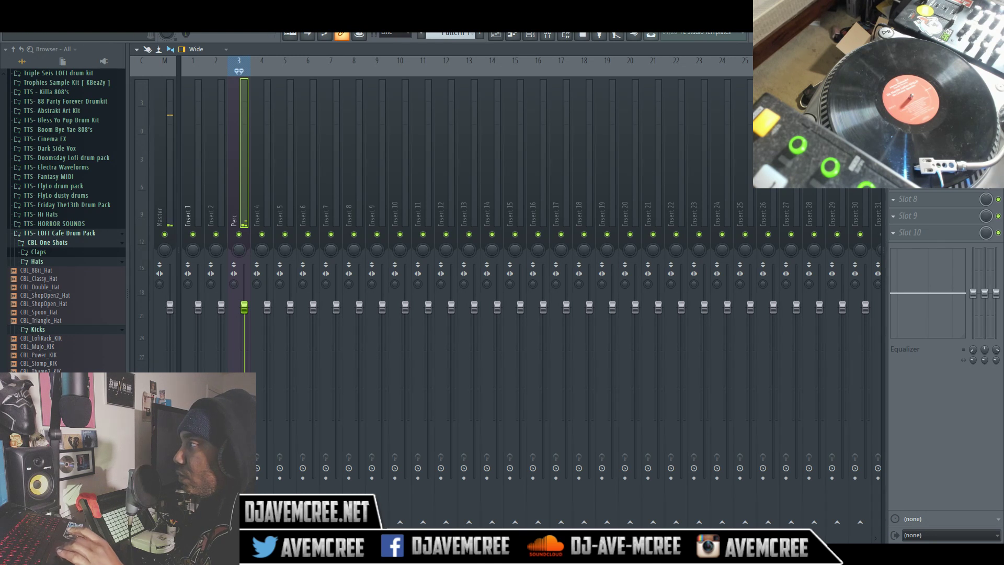
# Step: Relink the Insert 1 playlist track to the Perc mixer track as its audio track, and check its track mode options
pyautogui.press('Escape')
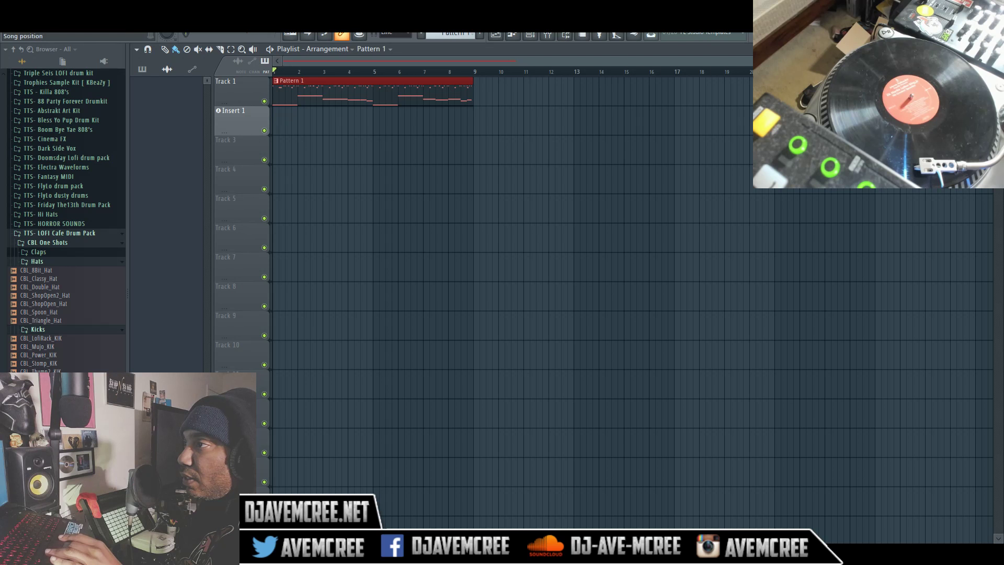
pyautogui.rightClick(265, 130)
pyautogui.rightClick(265, 130)
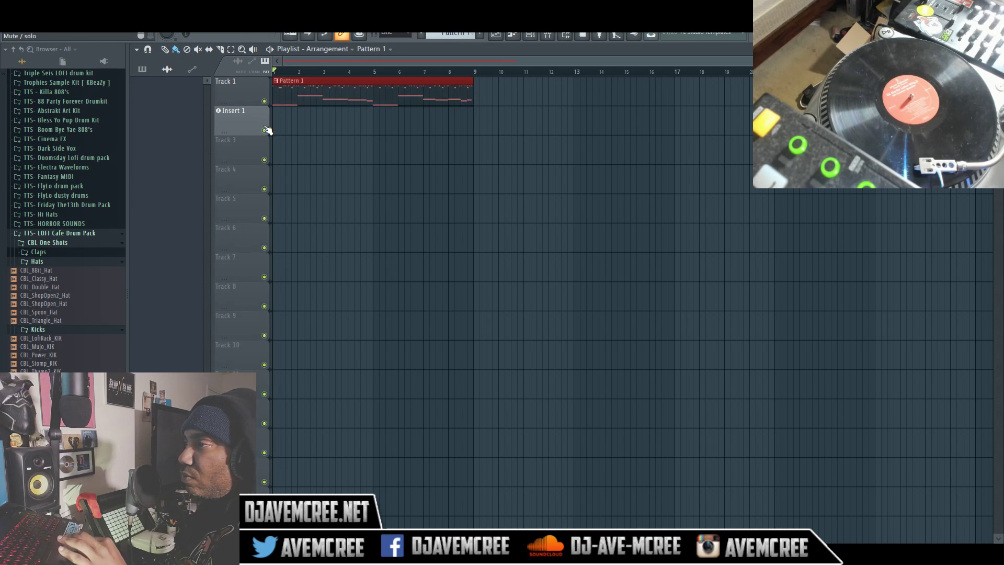
pyautogui.rightClick(242, 110)
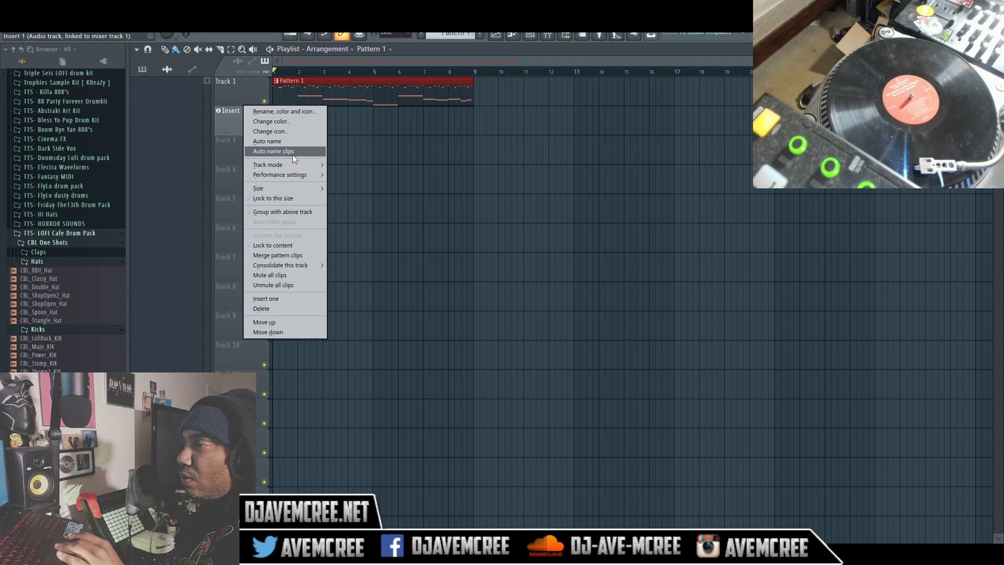
pyautogui.moveTo(296, 166)
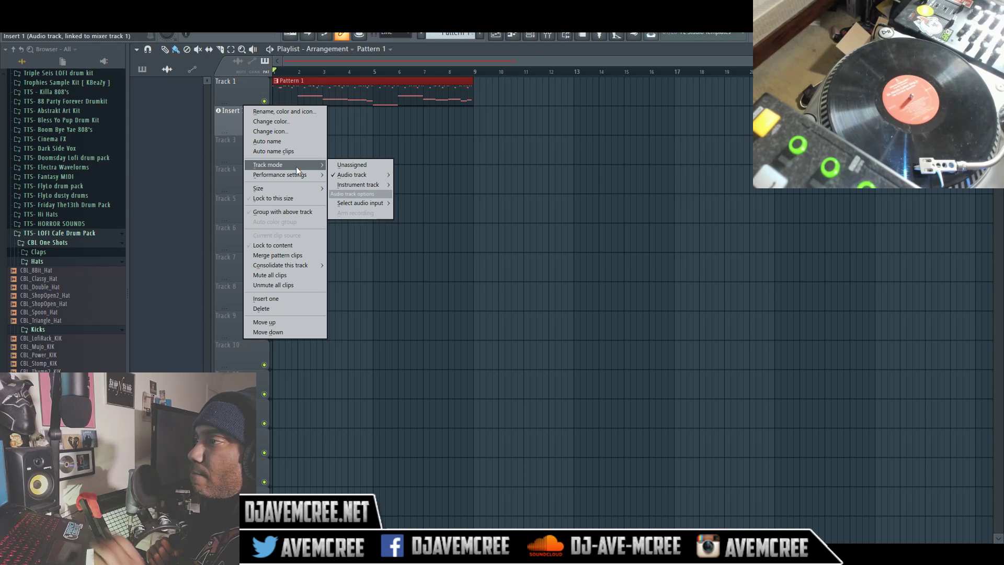
pyautogui.moveTo(380, 199)
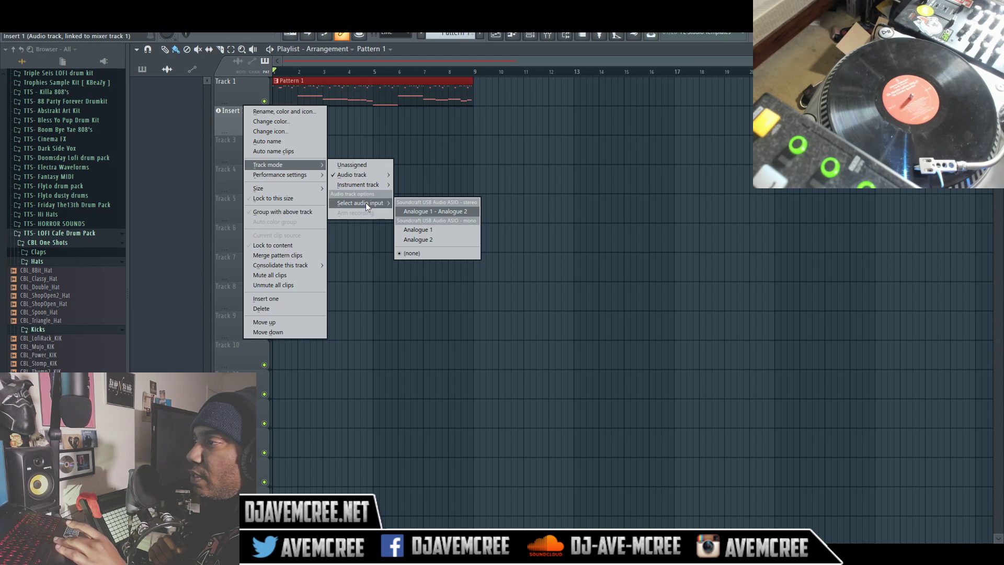
pyautogui.moveTo(362, 177)
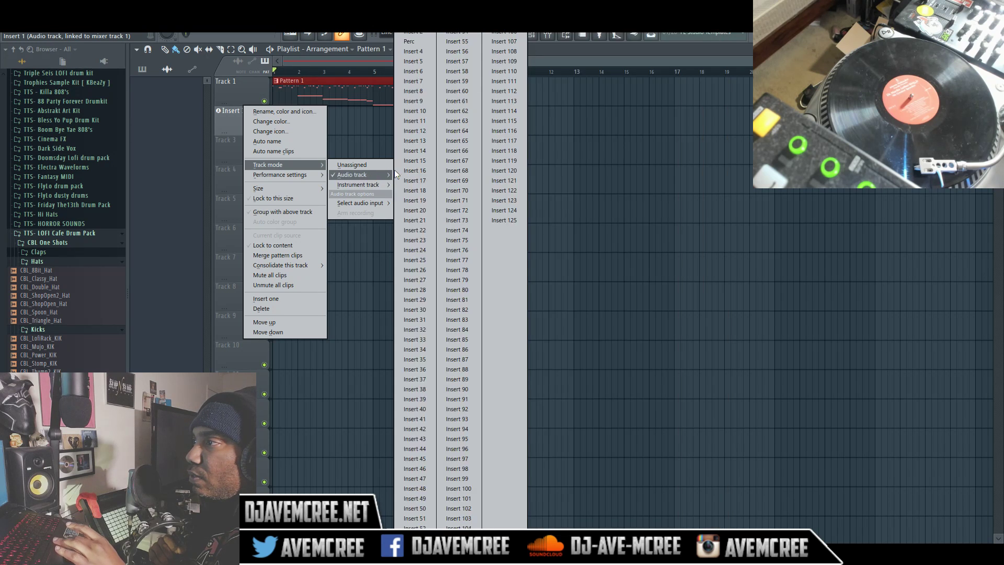
pyautogui.click(426, 44)
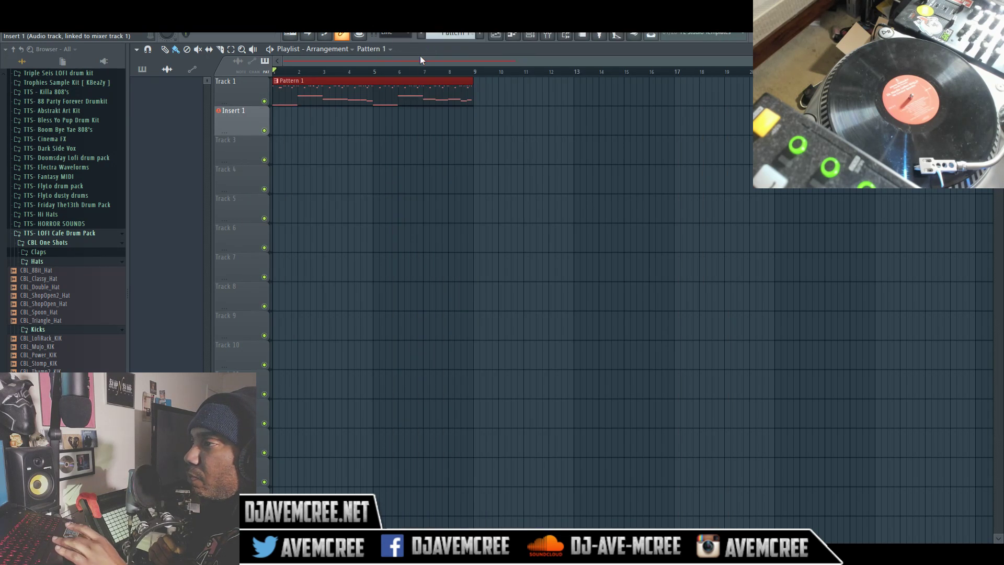
pyautogui.rightClick(258, 116)
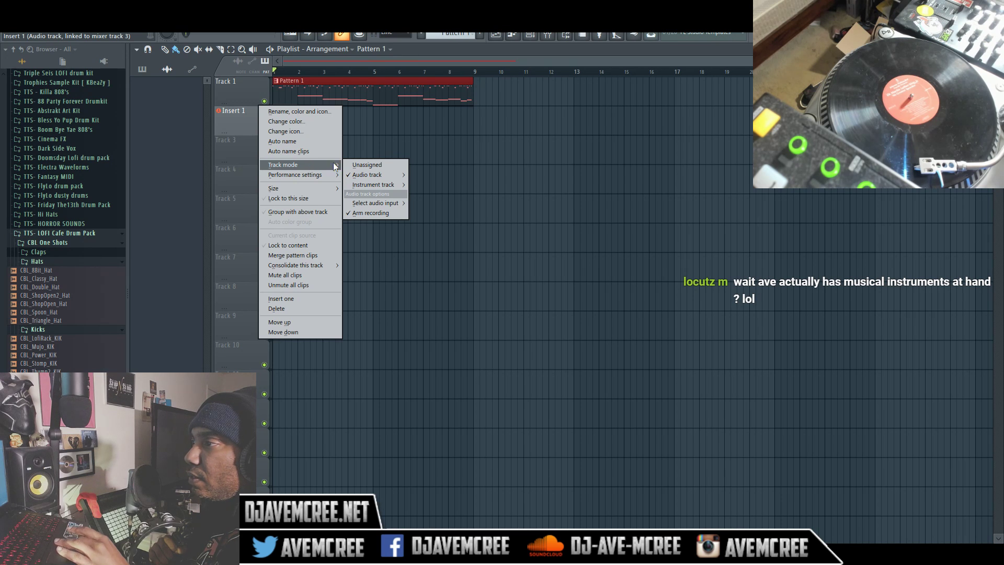
pyautogui.moveTo(365, 175)
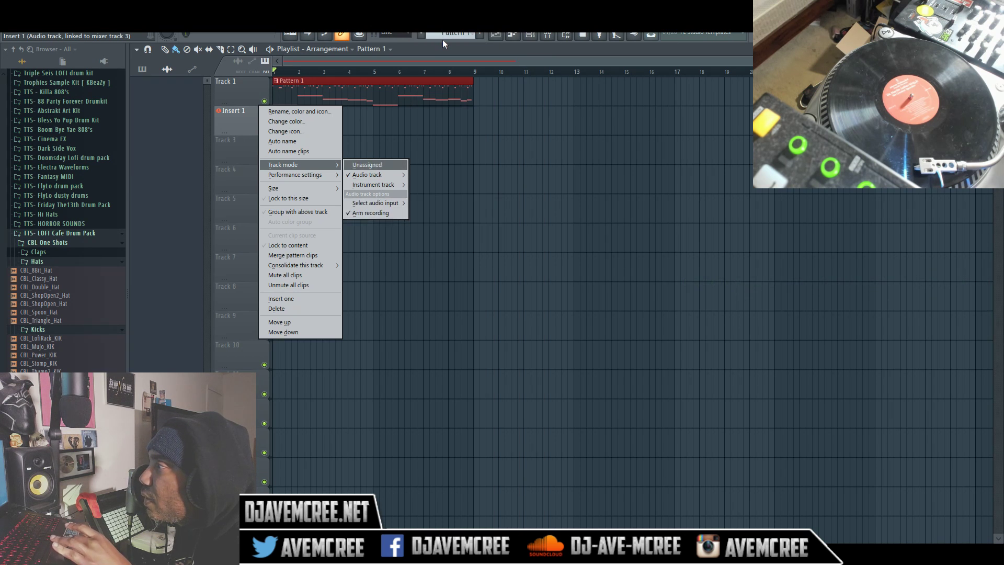
pyautogui.press('Escape')
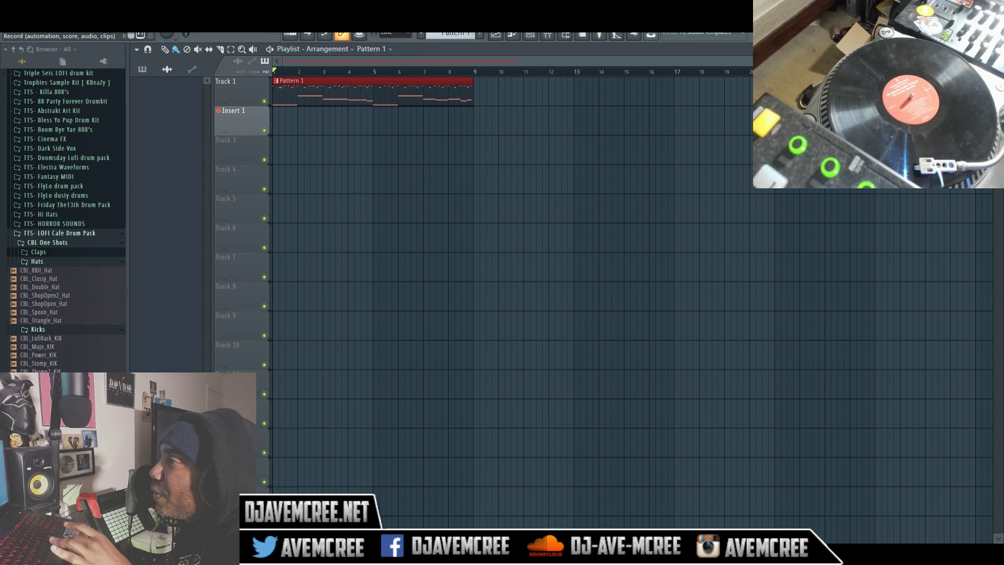
# Step: Dismiss the recording type prompt and record an audio clip of about four bars onto the Insert 1 playlist track
pyautogui.click(141, 35)
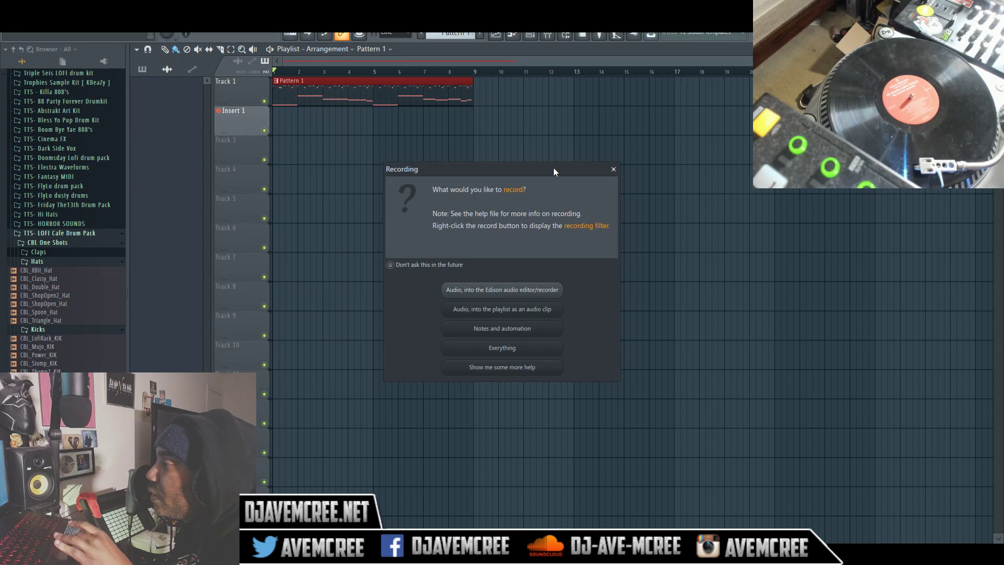
pyautogui.click(613, 169)
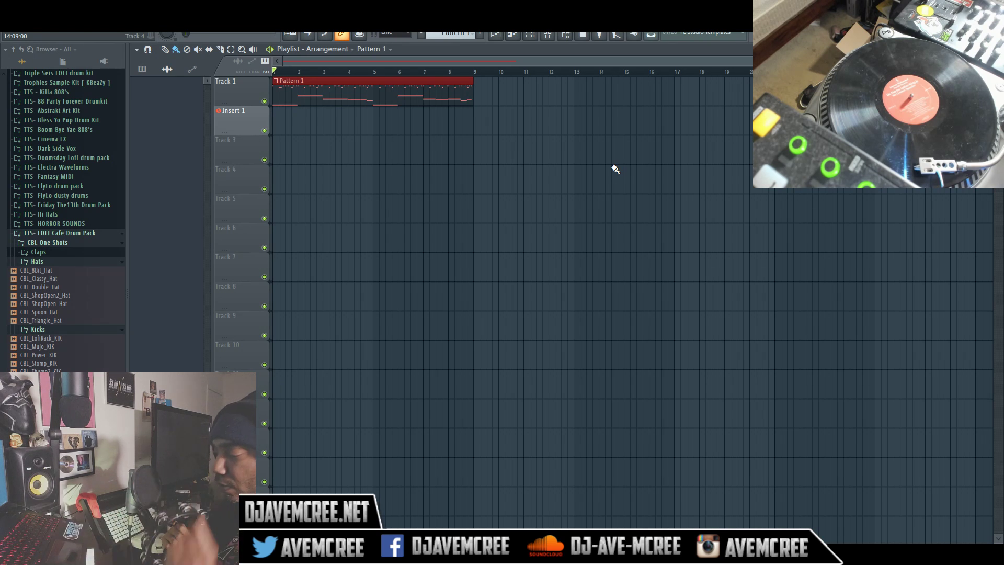
pyautogui.press('space')
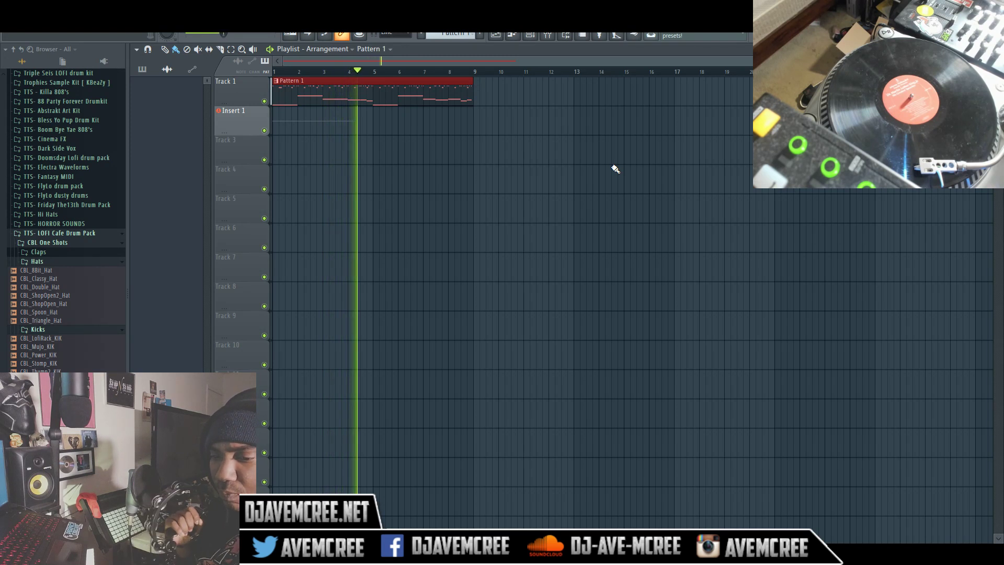
pyautogui.press('space')
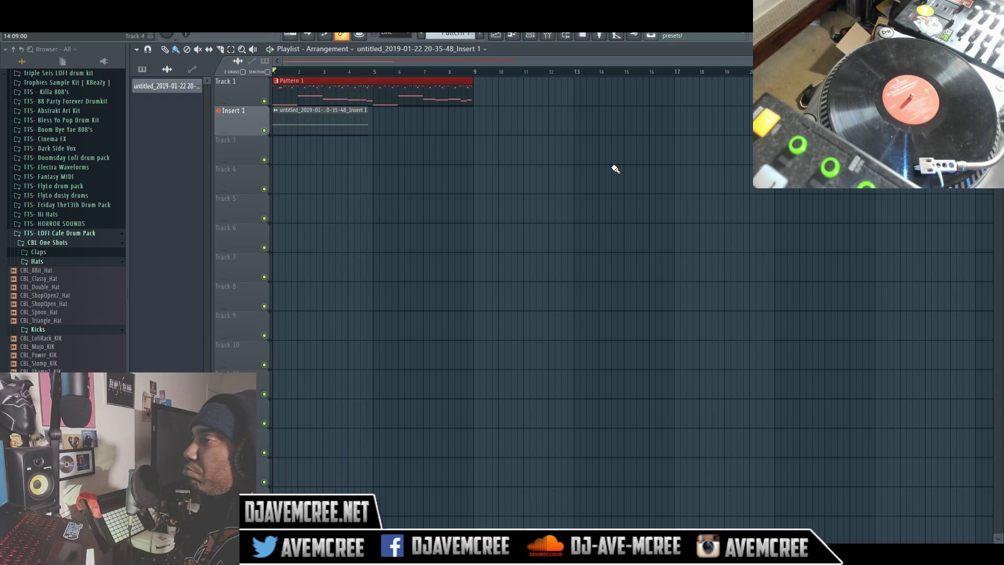
# Step: Delete the short clip on the Insert 1 playlist track and record a new percussion take of about eight bars there
pyautogui.rightClick(309, 114)
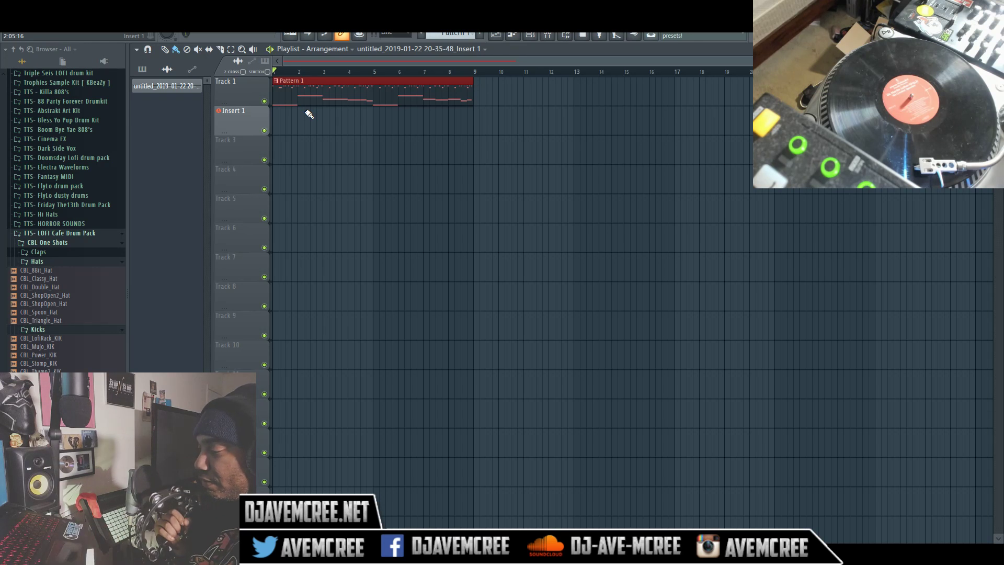
pyautogui.press('space')
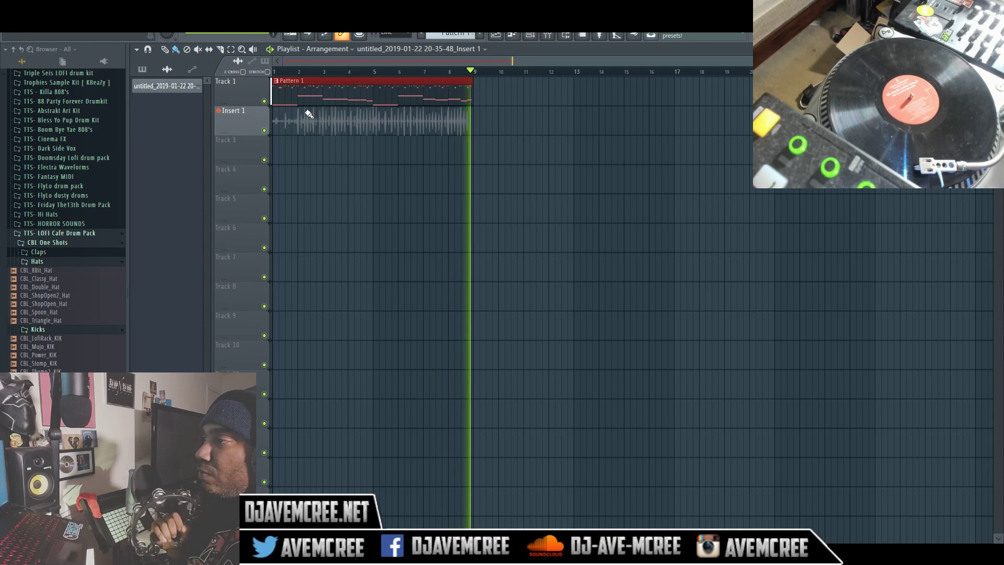
pyautogui.press('space')
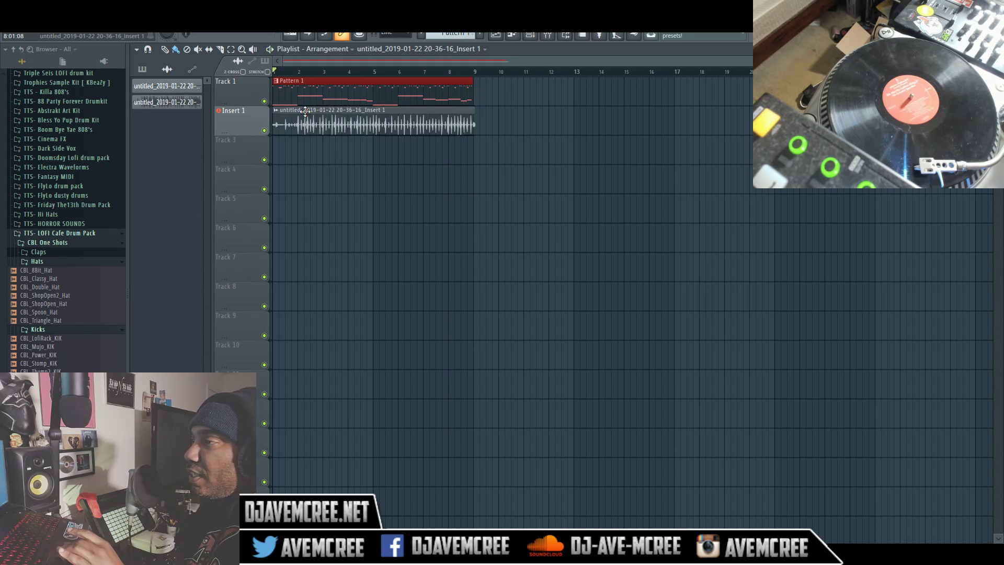
# Step: Discard the Insert 1 take and record another percussion take of about eight bars in its place
pyautogui.rightClick(311, 118)
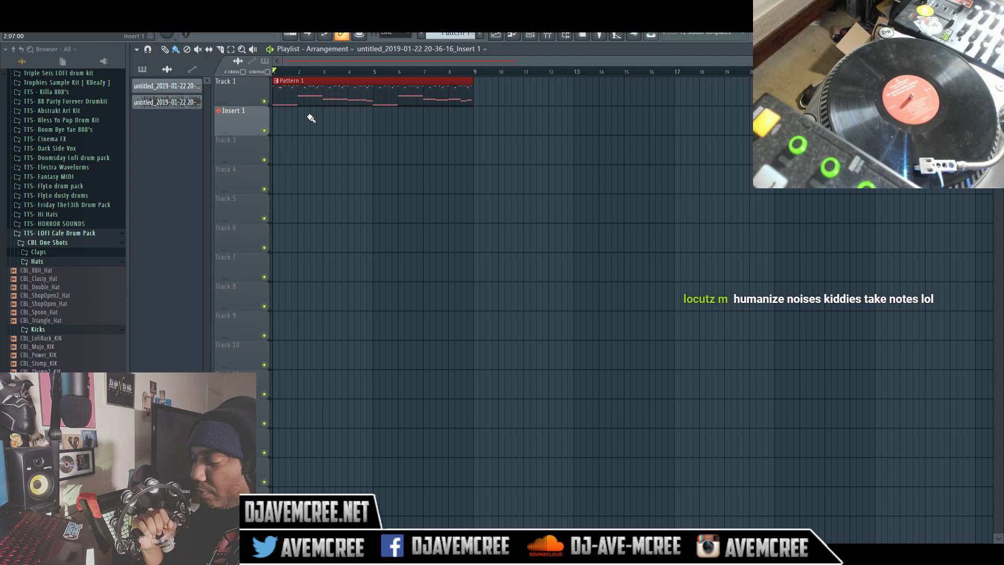
pyautogui.press('space')
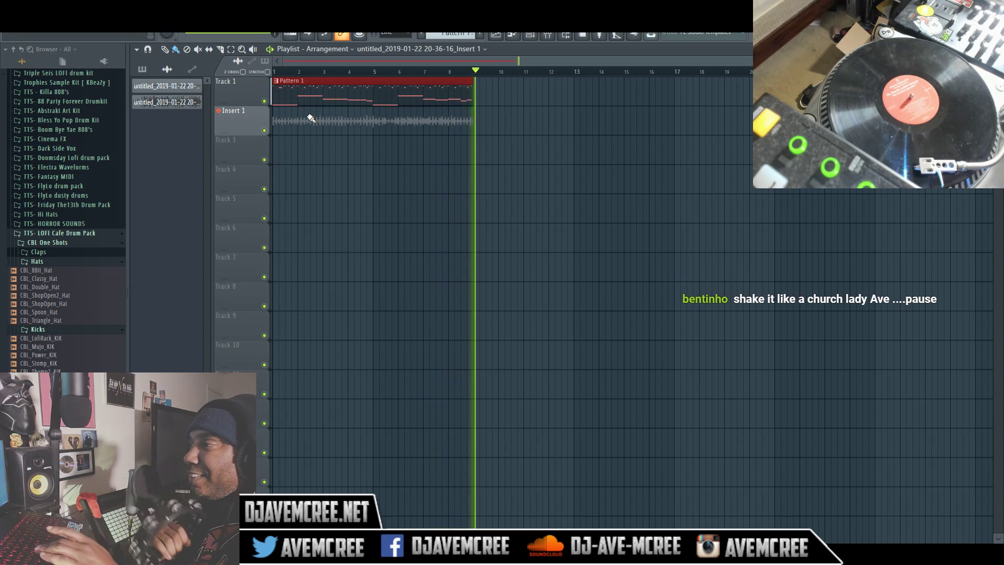
pyautogui.press('space')
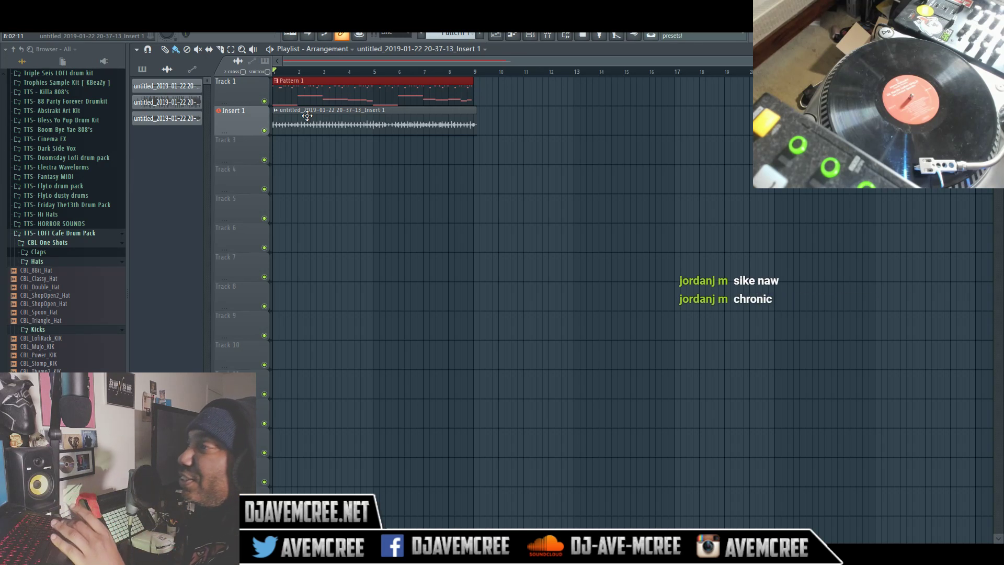
# Step: Move the recorded clip down to Track 3 and record a second percussion layer of about eight bars onto the Insert 1 playlist track
pyautogui.click(307, 122)
pyautogui.moveTo(303, 138); pyautogui.dragTo(298, 152)
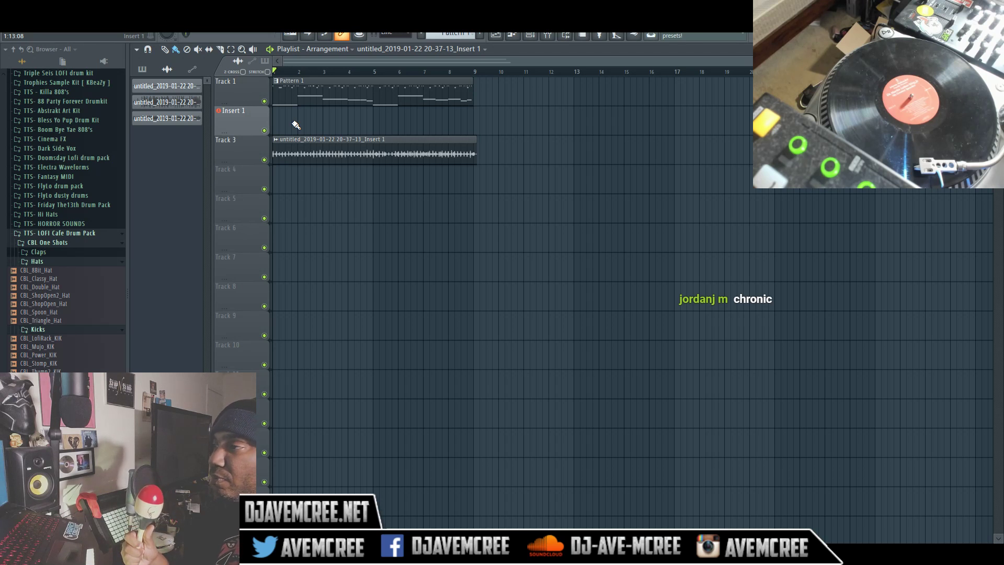
pyautogui.press('space')
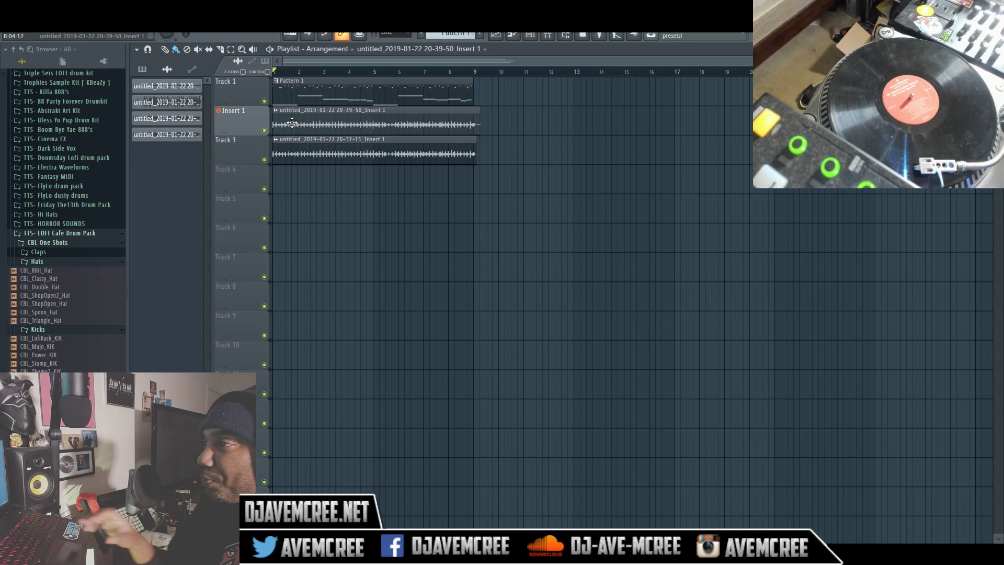
# Step: Set the Insert 1 playlist track's mode to Unassigned
pyautogui.rightClick(255, 122)
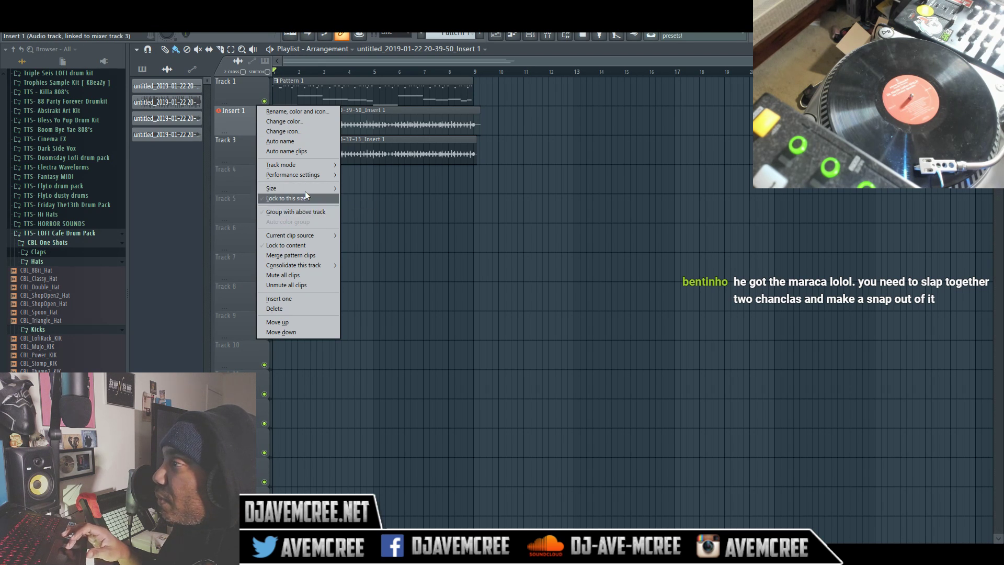
pyautogui.moveTo(306, 168)
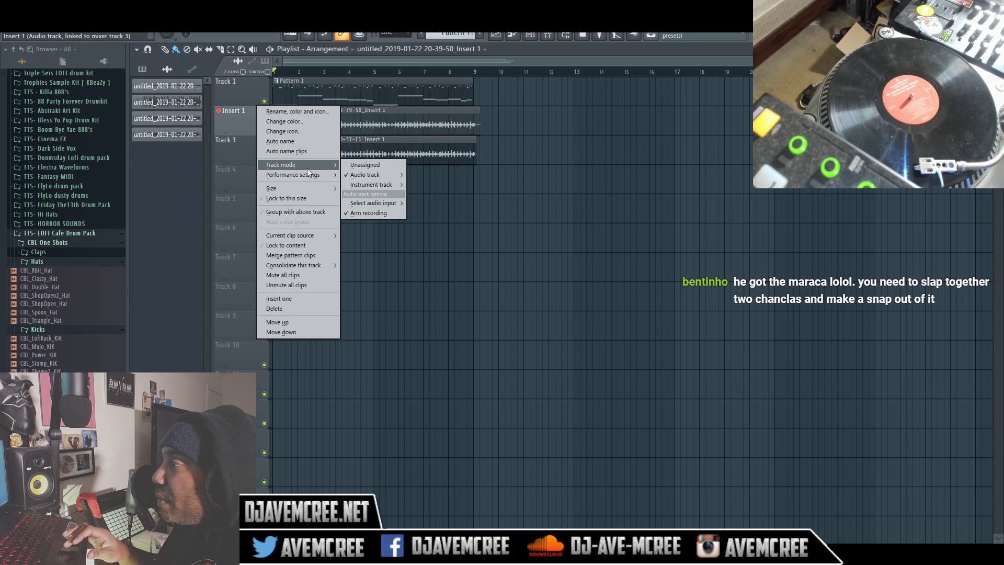
pyautogui.moveTo(353, 174)
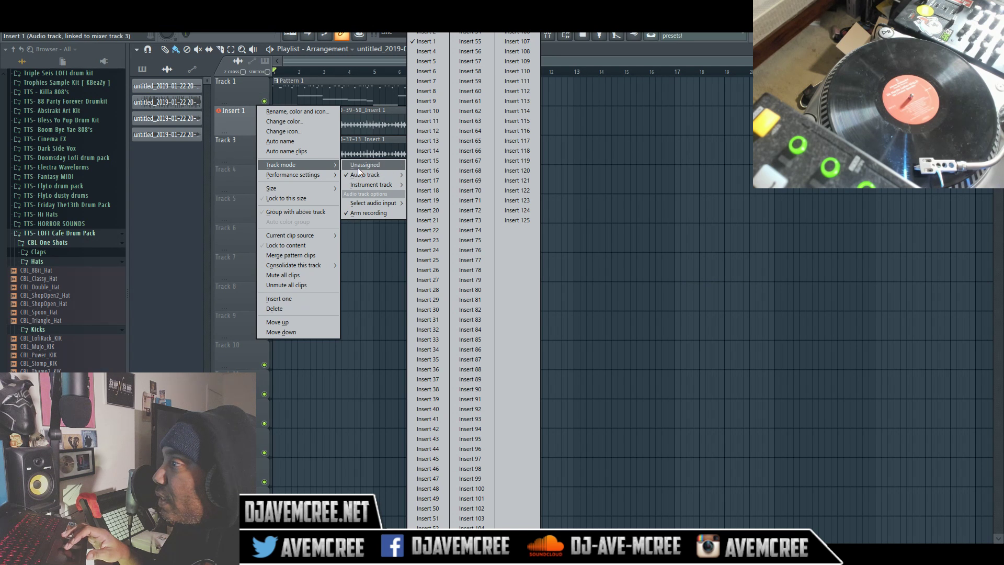
pyautogui.click(358, 166)
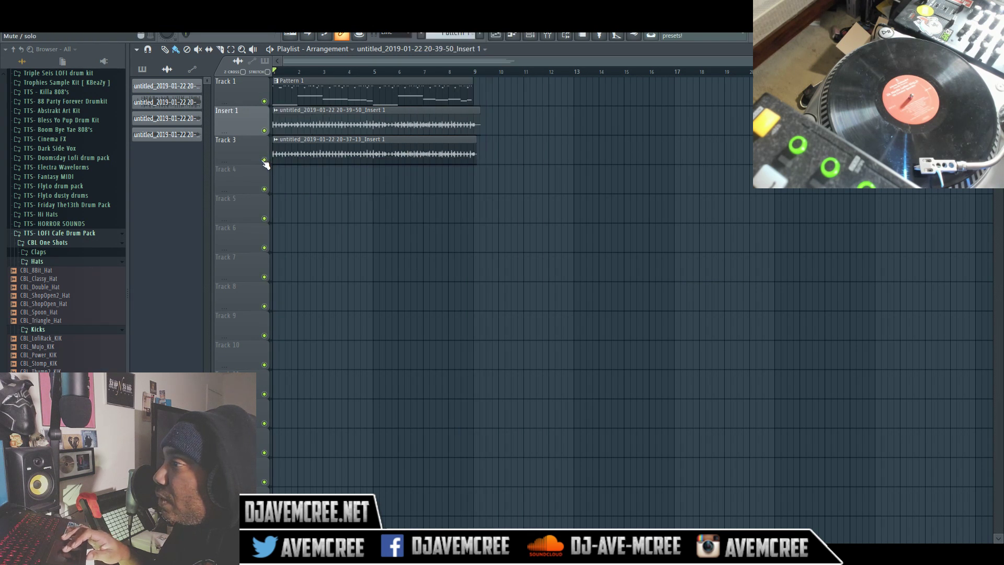
# Step: Route the 20-39-50 audio clip on the Insert 1 playlist track to mixer track 4 in its channel settings
pyautogui.click(547, 35)
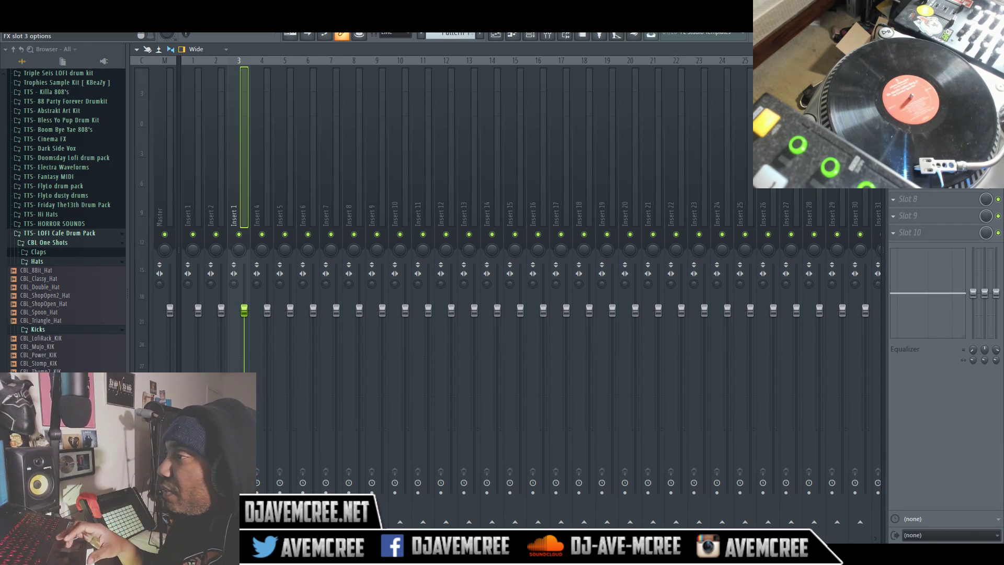
pyautogui.click(819, 209)
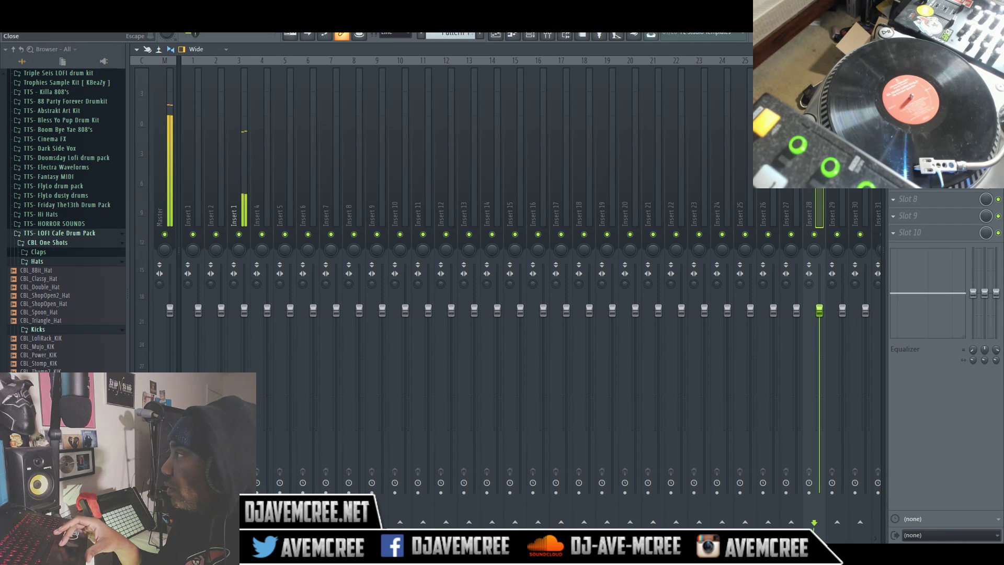
pyautogui.press('F5')
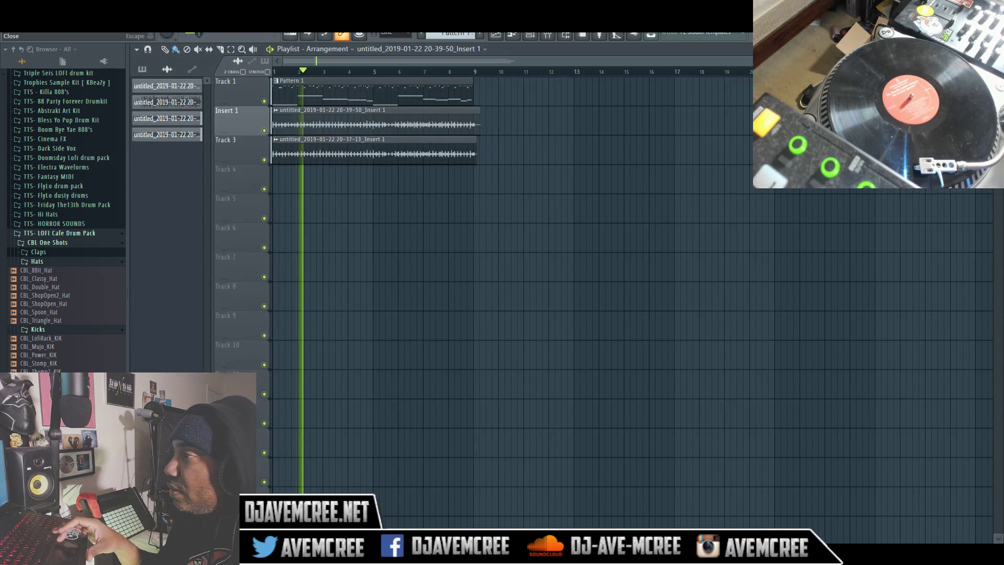
pyautogui.doubleClick(369, 146)
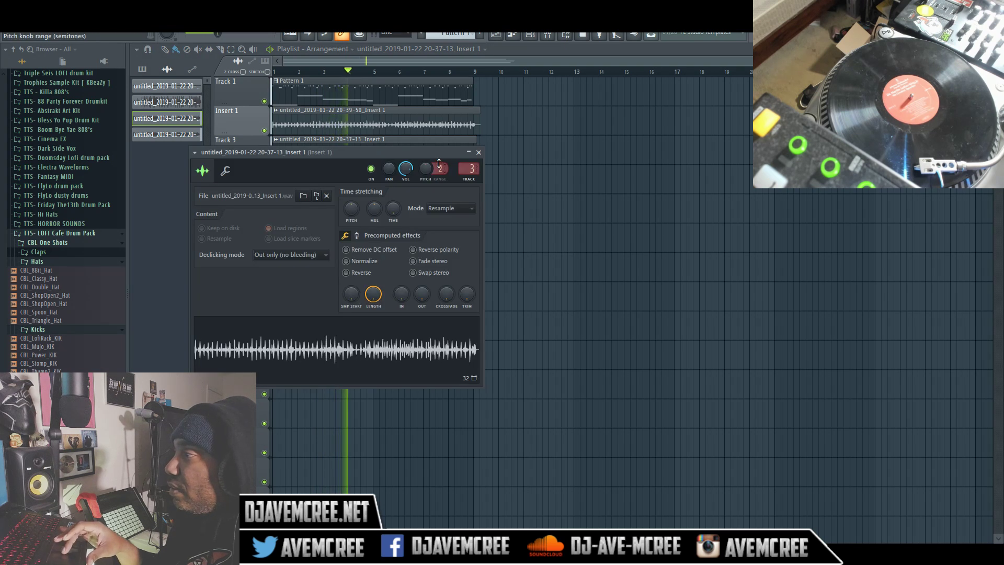
pyautogui.doubleClick(437, 126)
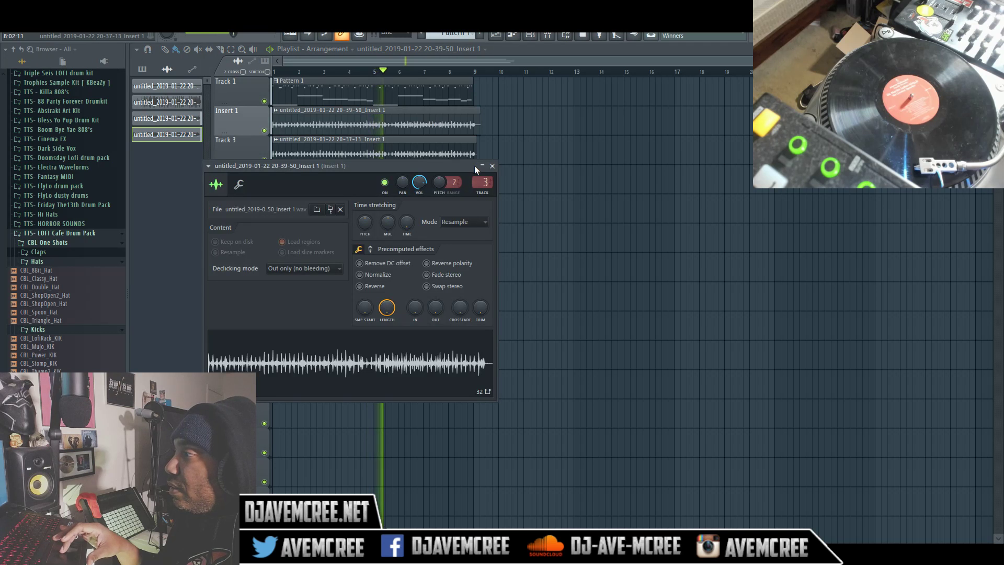
pyautogui.moveTo(482, 182); pyautogui.dragTo(482, 157)
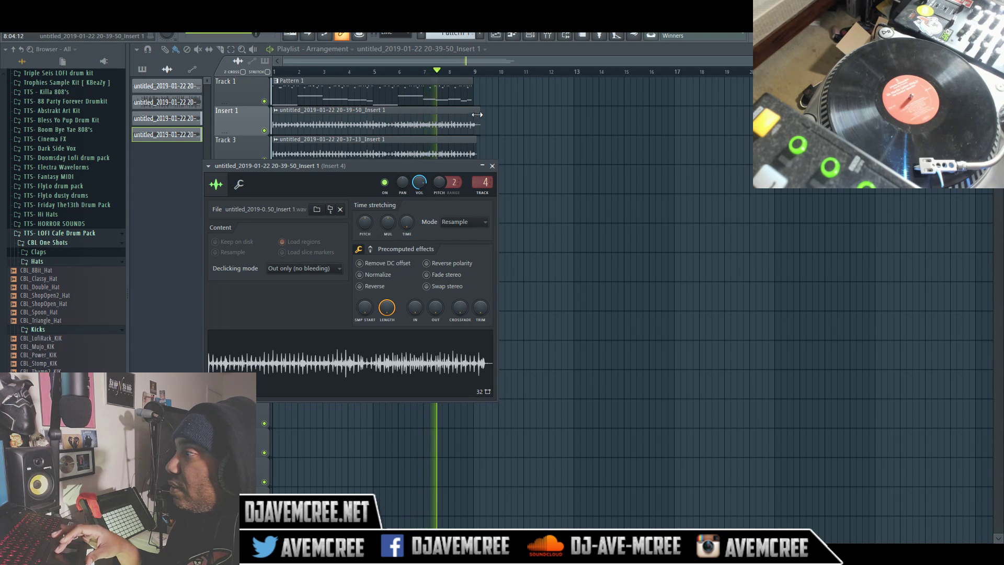
# Step: Trim both percussion clips to four bars and place a second copy of the Track 3 clip starting at bar 5
pyautogui.moveTo(475, 122); pyautogui.dragTo(374, 123)
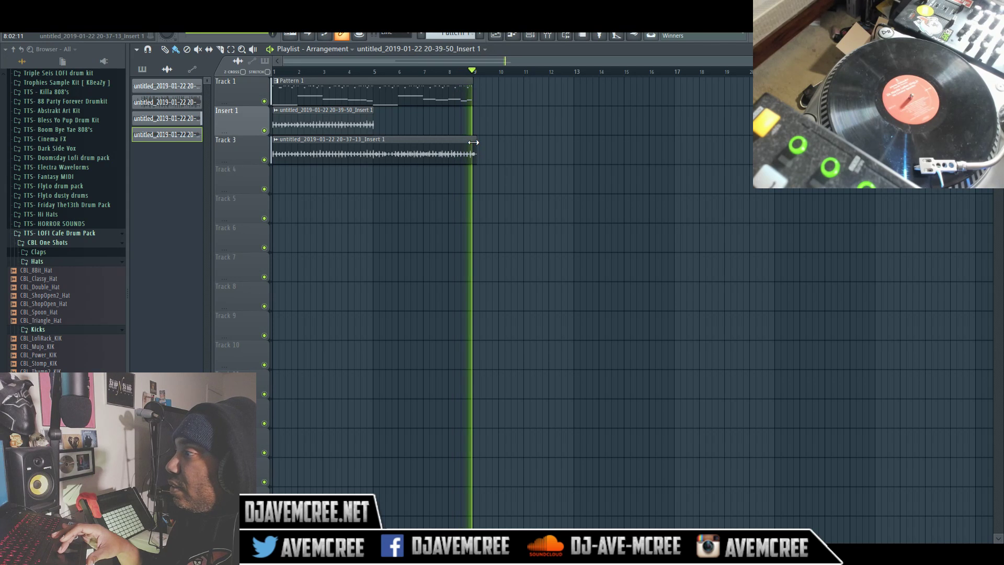
pyautogui.moveTo(469, 144); pyautogui.dragTo(379, 151)
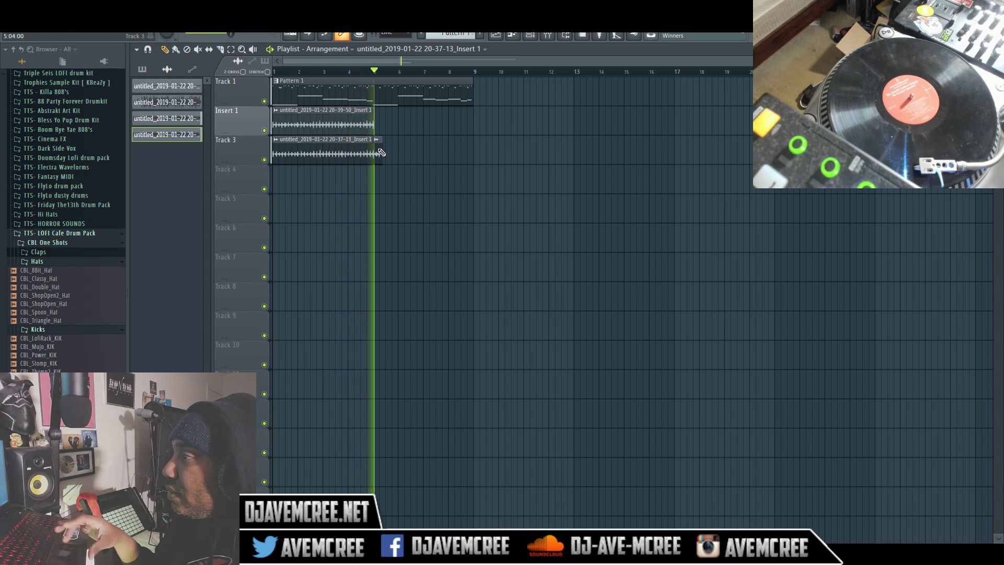
pyautogui.moveTo(381, 151); pyautogui.dragTo(371, 139)
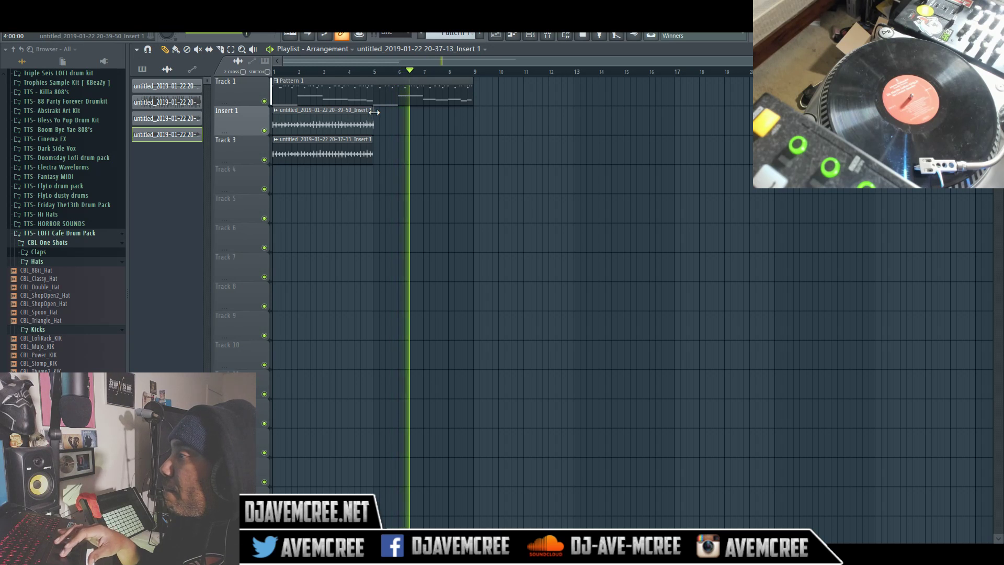
pyautogui.click(347, 146)
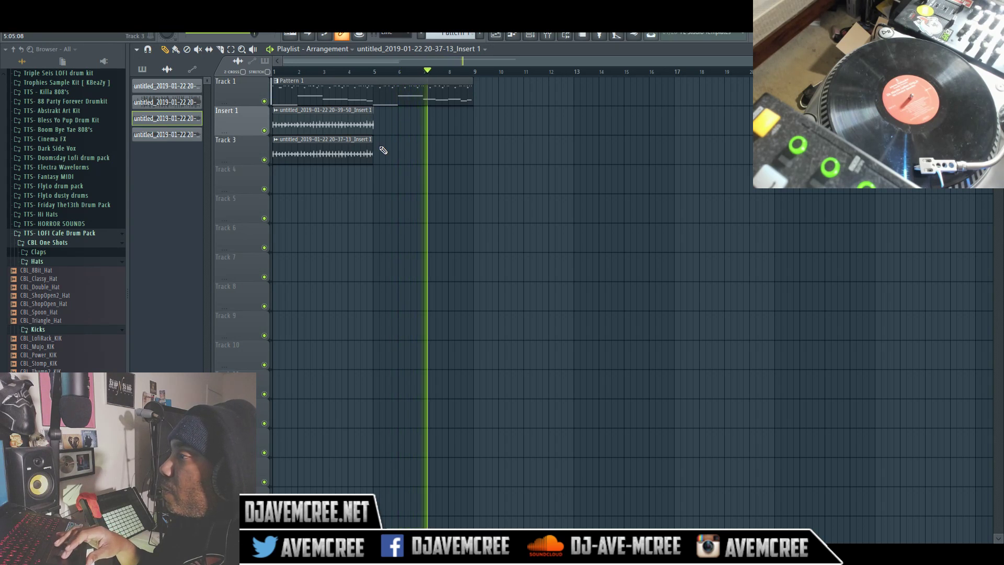
pyautogui.click(381, 149)
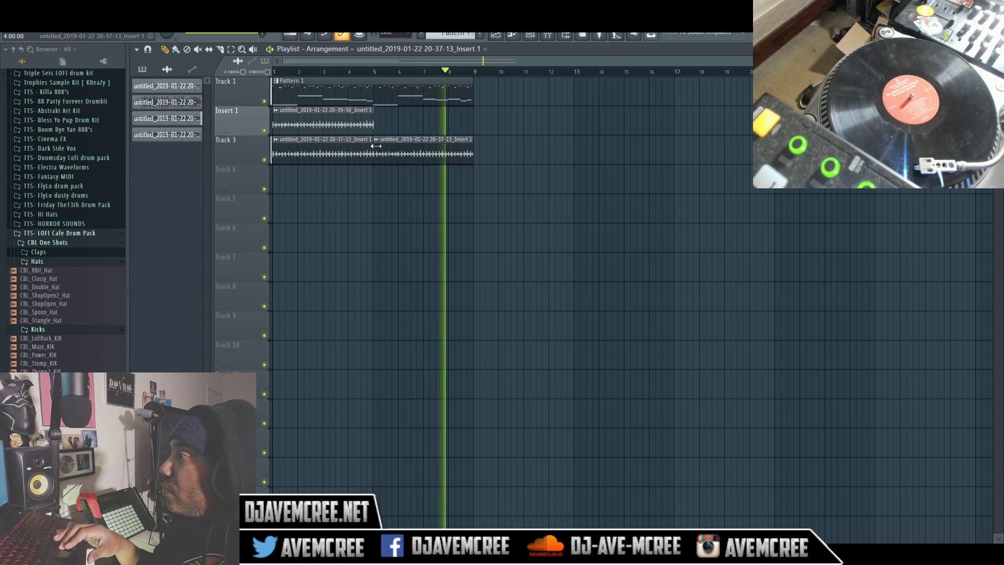
# Step: Mute mixer track 3 and lower mixer track 4's volume to 81% (-4.5 dB)
pyautogui.click(549, 36)
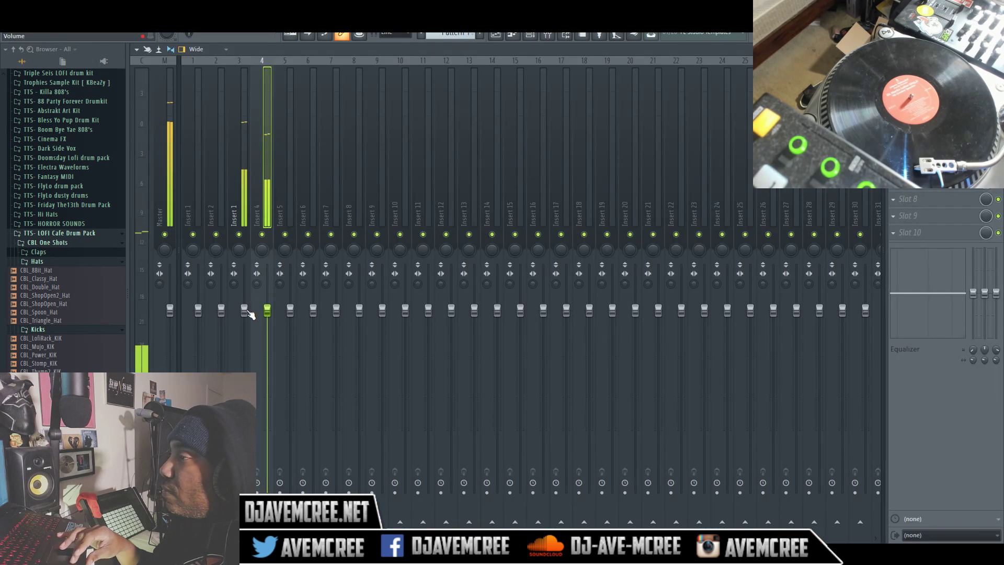
pyautogui.click(239, 236)
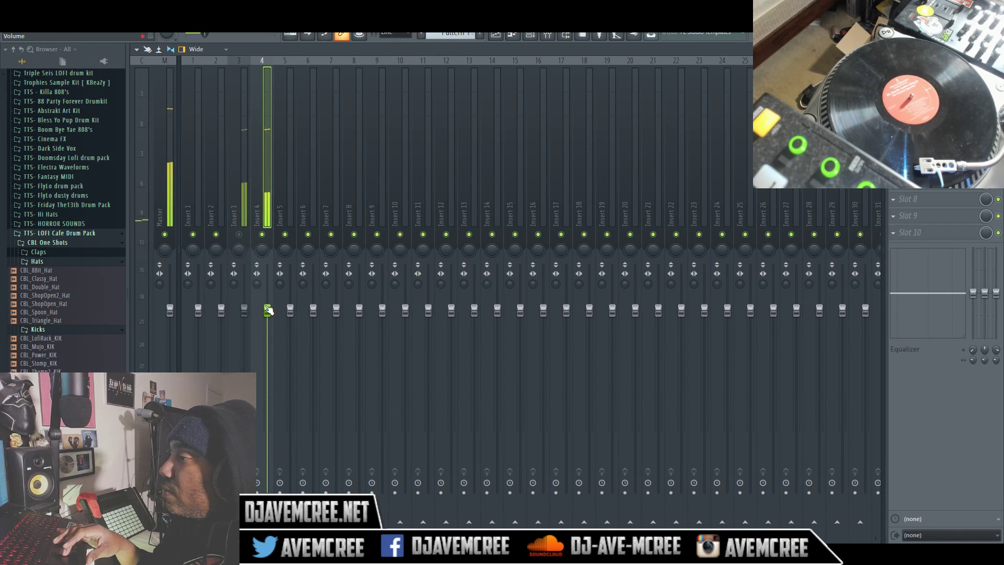
pyautogui.moveTo(268, 310)
pyautogui.mouseDown()
pyautogui.moveTo(267, 379)
pyautogui.moveTo(267, 305)
pyautogui.mouseUp()
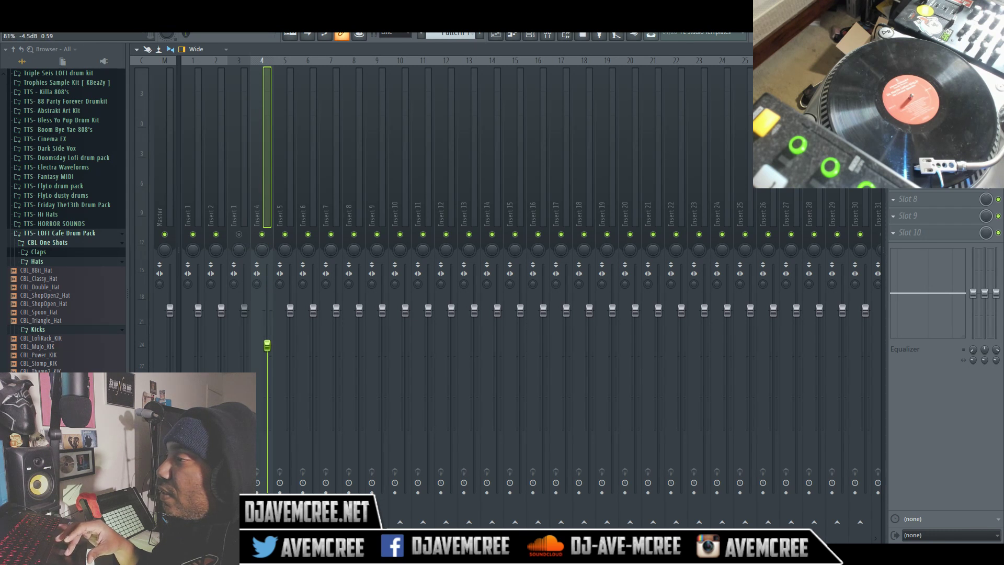
# Step: Mute mixer track 4, unmute mixer track 3 and lower track 3's volume to slightly below track 4's level
pyautogui.click(262, 235)
pyautogui.click(240, 235)
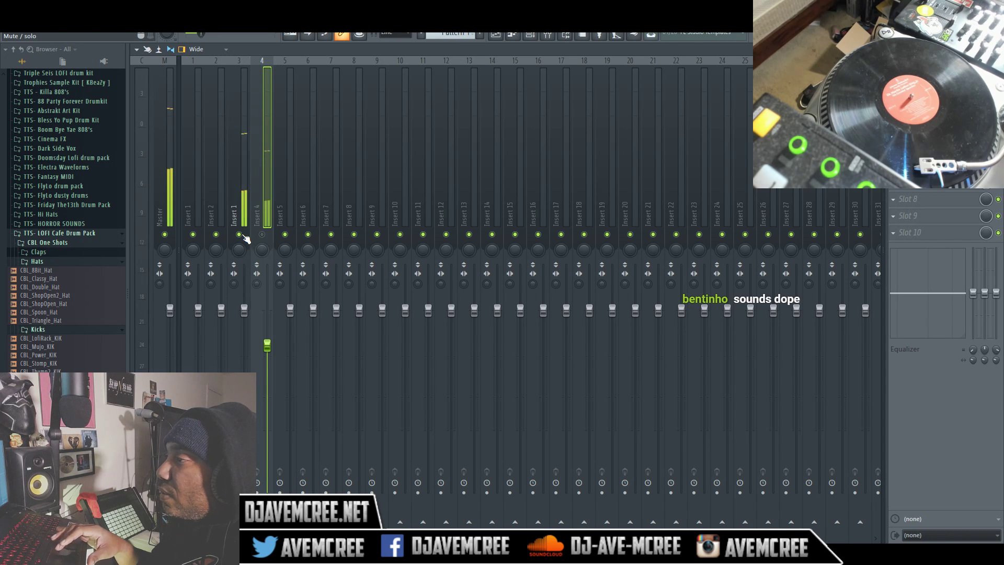
pyautogui.moveTo(249, 312); pyautogui.dragTo(248, 363)
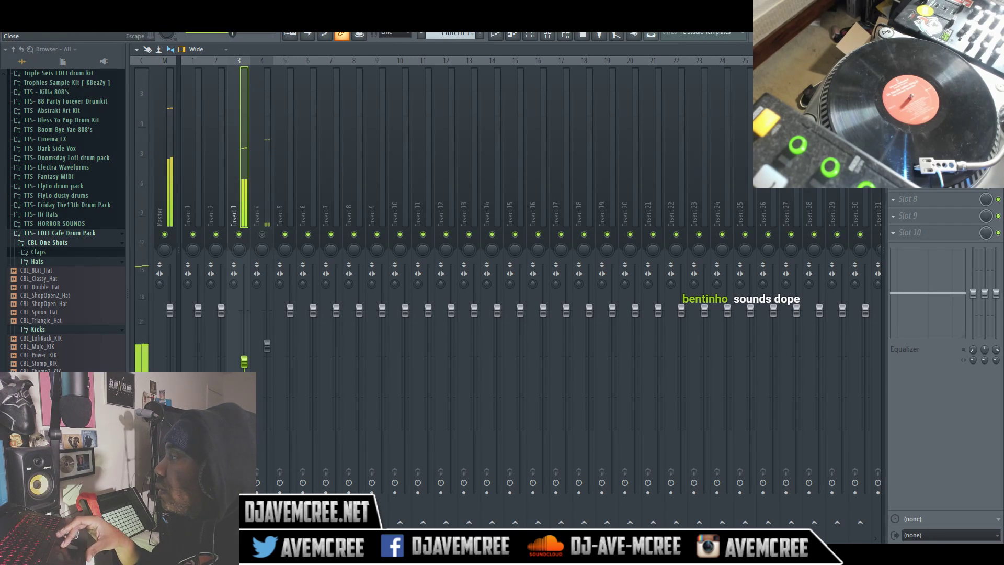
# Step: Bring the channel rack forward, select the CBL_BBit_Hat channel and browse the sample library's kit folders
pyautogui.press('F5')
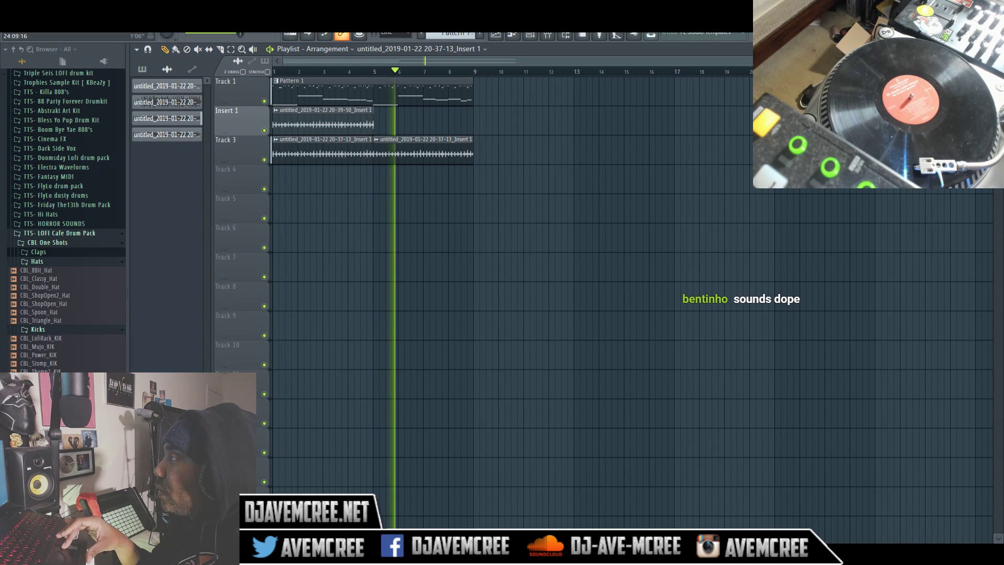
pyautogui.press('Escape')
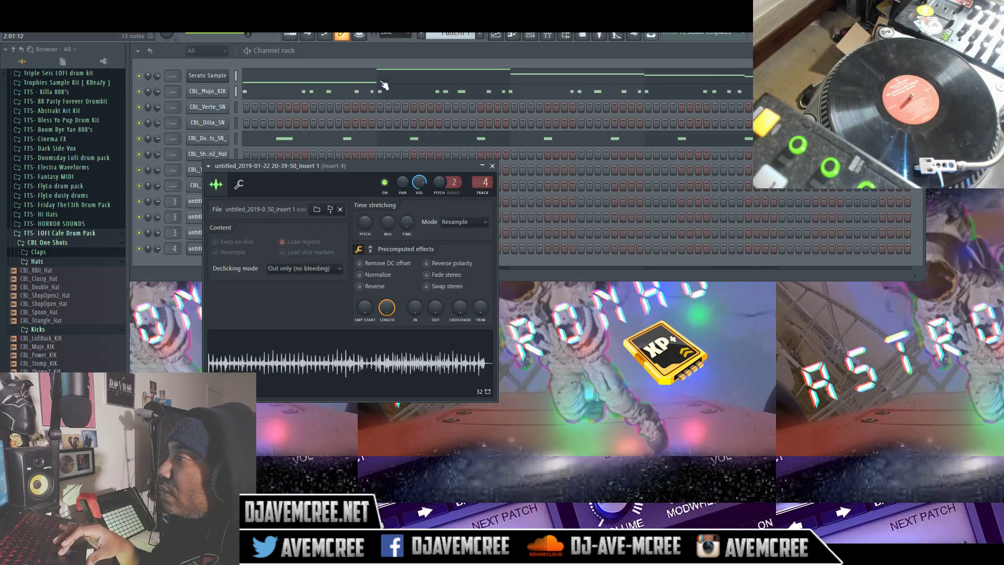
pyautogui.click(379, 56)
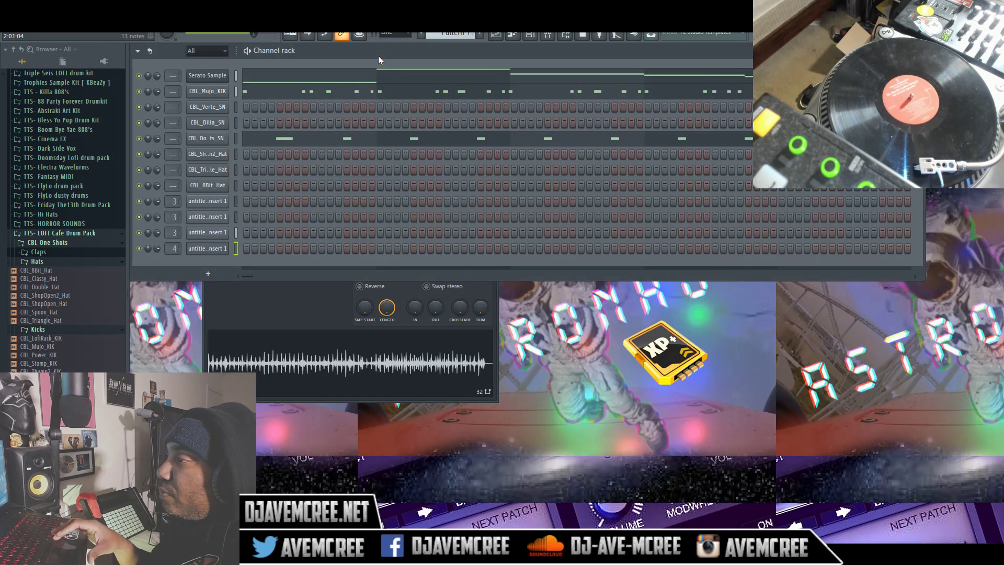
pyautogui.click(234, 159)
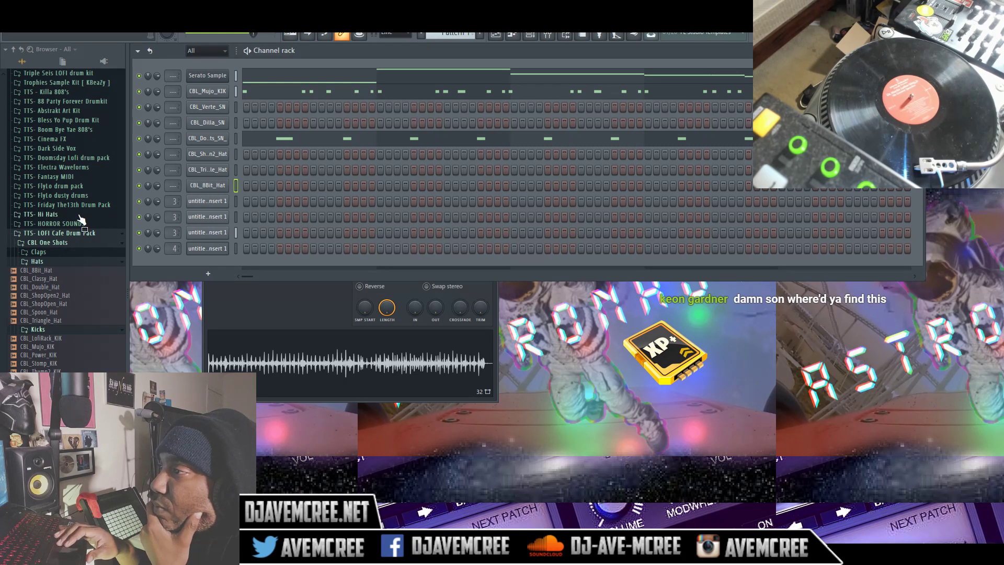
pyautogui.scroll(10, 2, 368)
pyautogui.moveTo(2, 368); pyautogui.dragTo(2, 297)
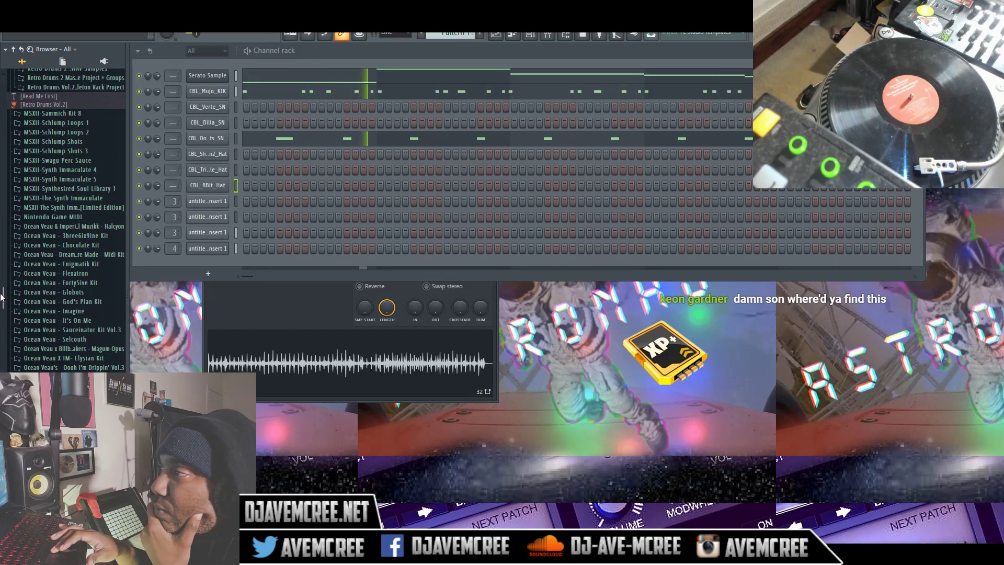
# Step: Set the root note of the CBL_Donuts_SN snare channel to A4
pyautogui.click(206, 139)
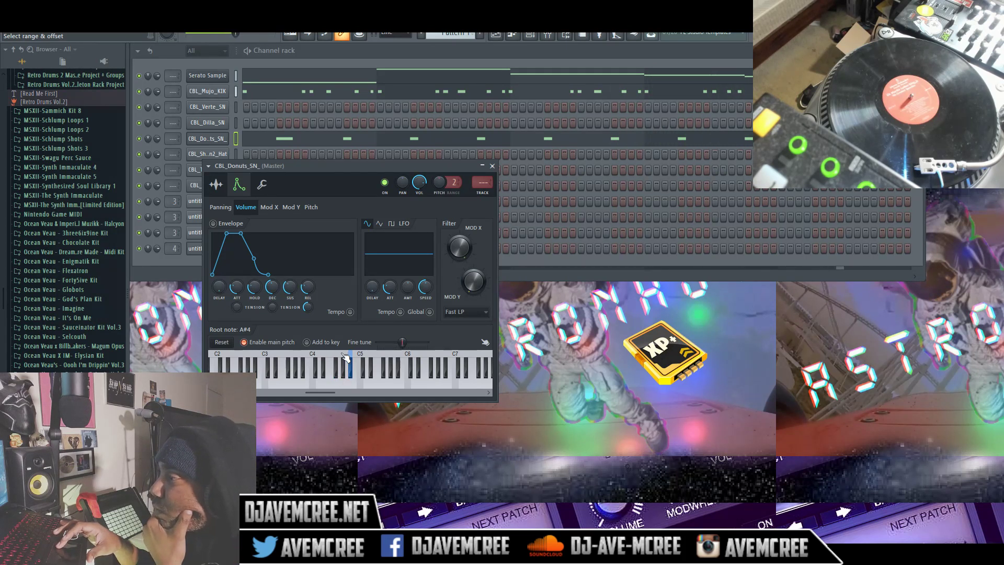
pyautogui.click(345, 360)
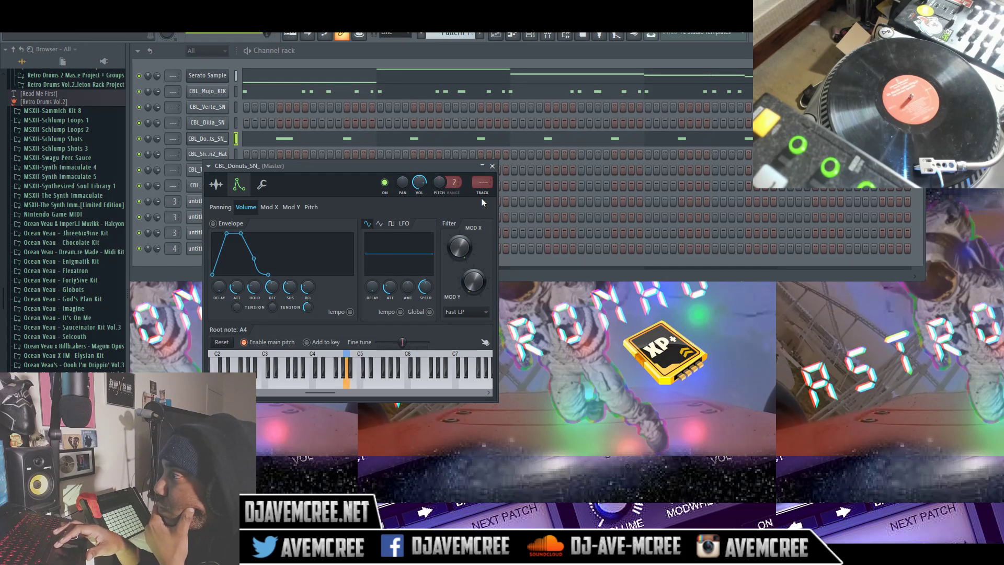
# Step: Route CBL_Donuts_SN to mixer track 1 and CBL_Mujo_KIK to mixer track 2
pyautogui.click(482, 184)
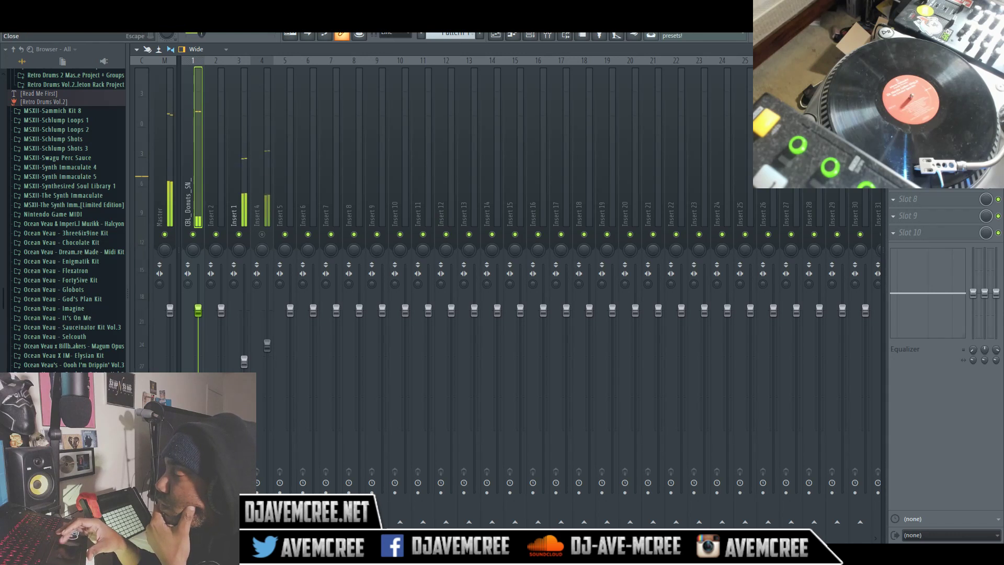
pyautogui.press('F9')
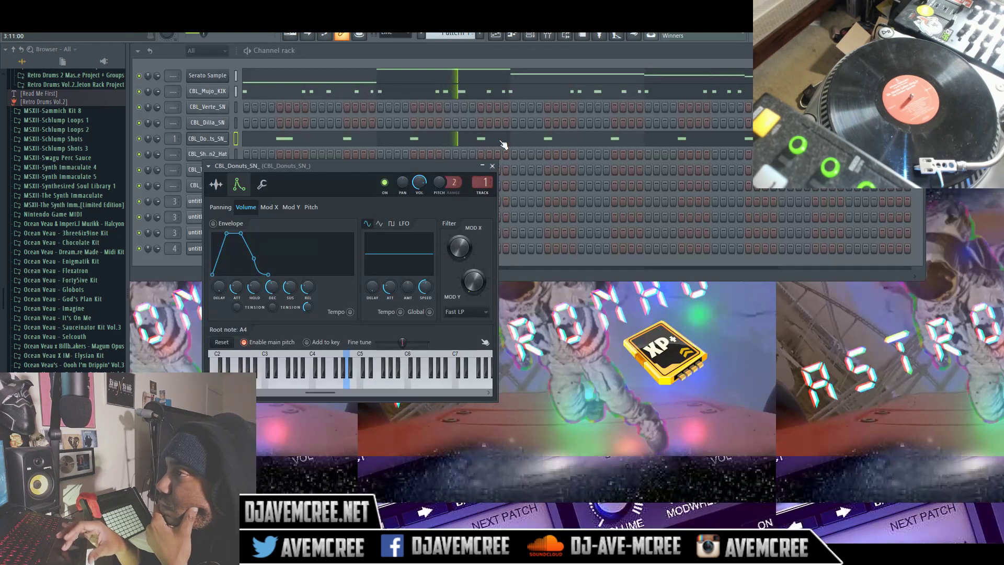
pyautogui.click(202, 94)
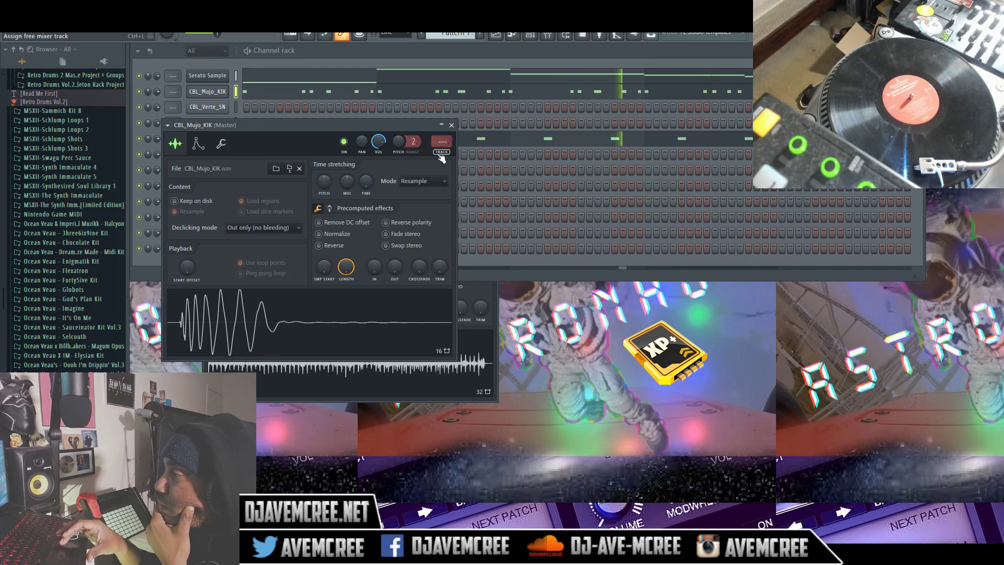
pyautogui.hotkey('ctrl', 'l')
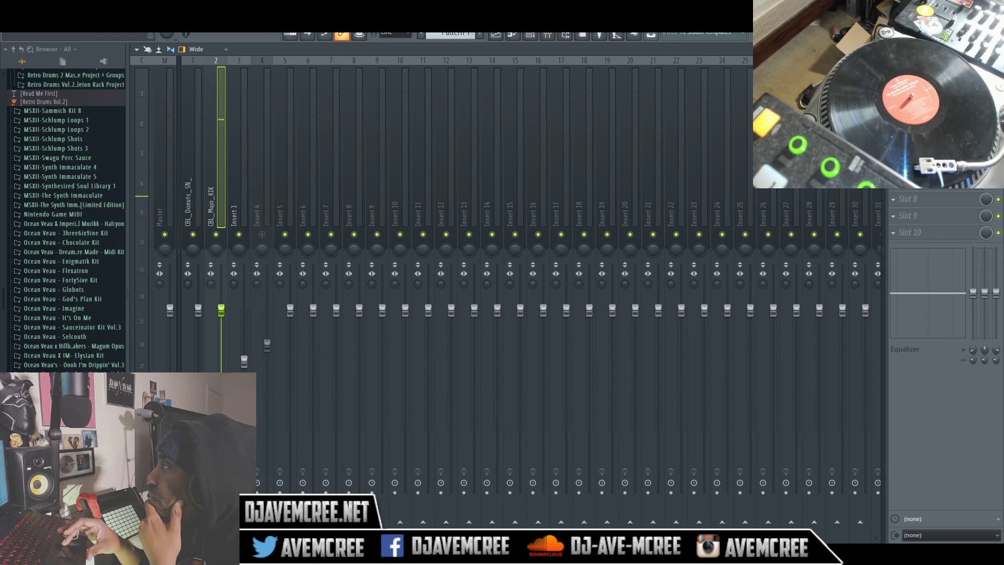
pyautogui.moveTo(2, 303); pyautogui.dragTo(2, 368)
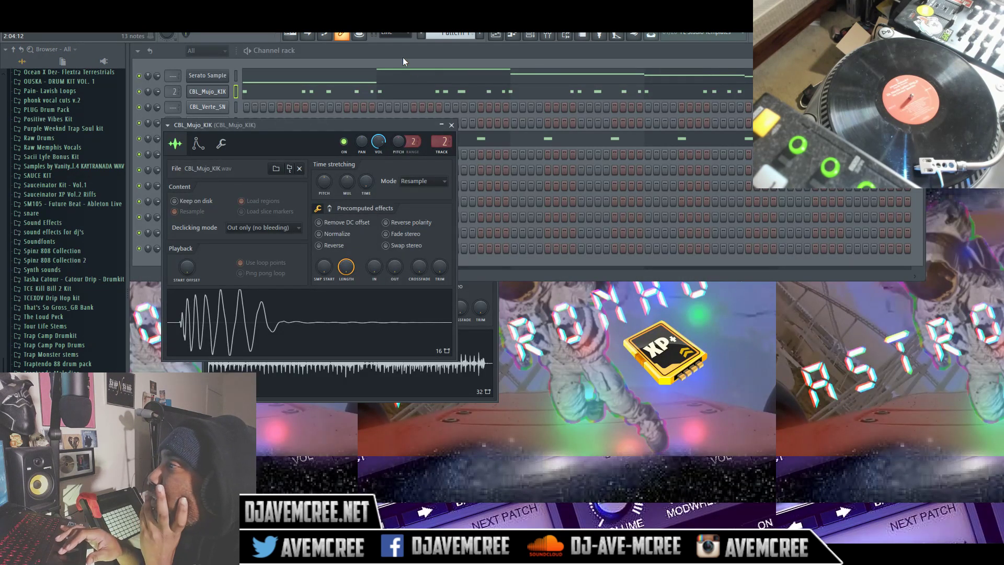
pyautogui.press('Escape')
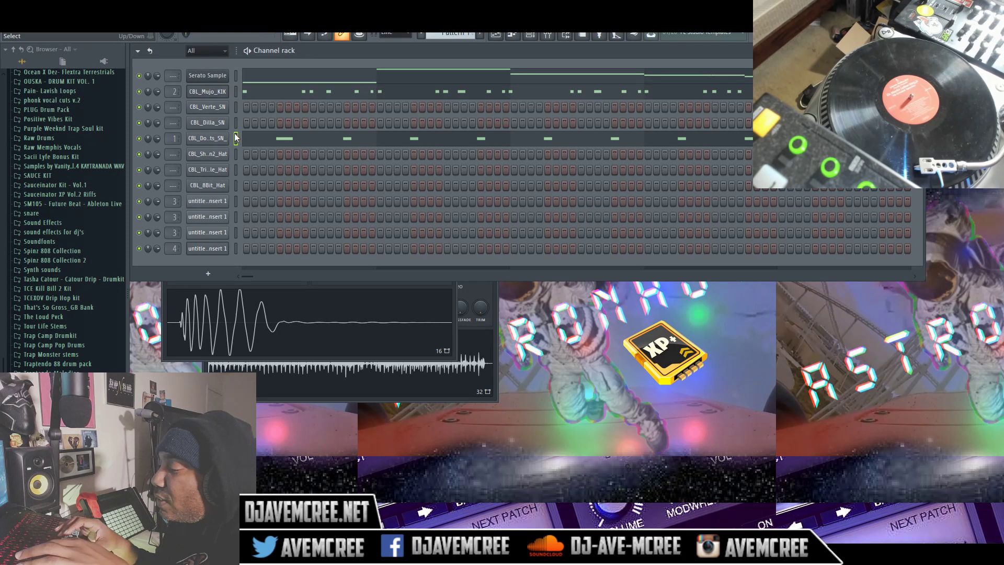
# Step: Cut the CBL_Donuts_SN pattern and audition it on the CBL_Dilla_SN channel, moving it on to CBL_Verte_SN
pyautogui.hotkey('ctrl', 'x')
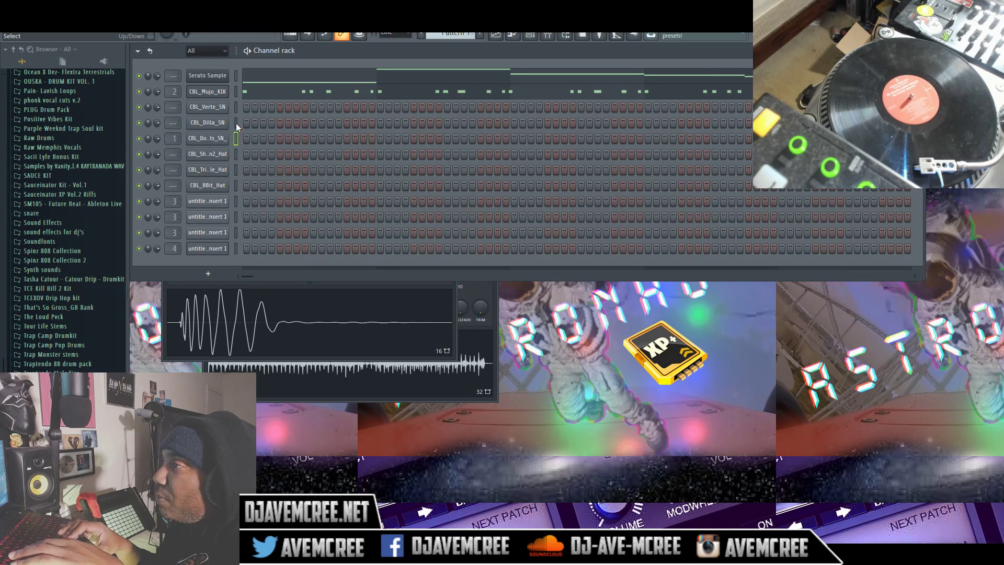
pyautogui.hotkey('ctrl', 'v')
pyautogui.press('space')
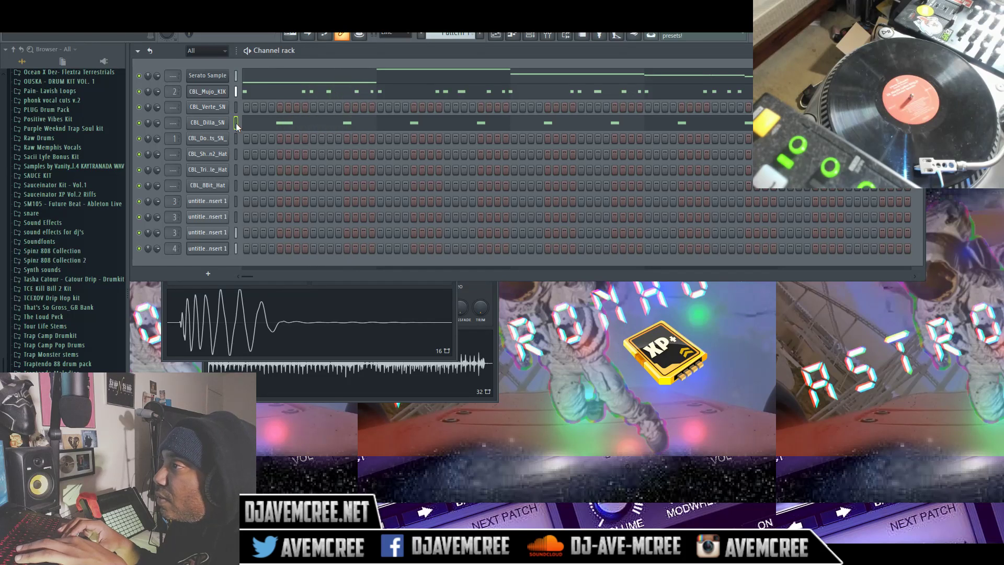
pyautogui.hotkey('ctrl', 'z')
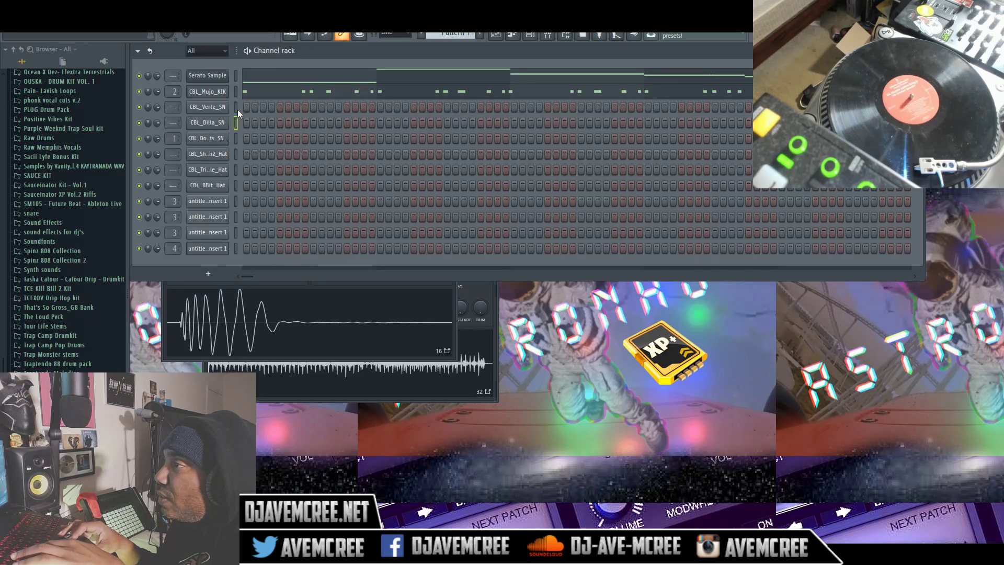
pyautogui.click(236, 107)
pyautogui.hotkey('ctrl', 'v')
pyautogui.press('space')
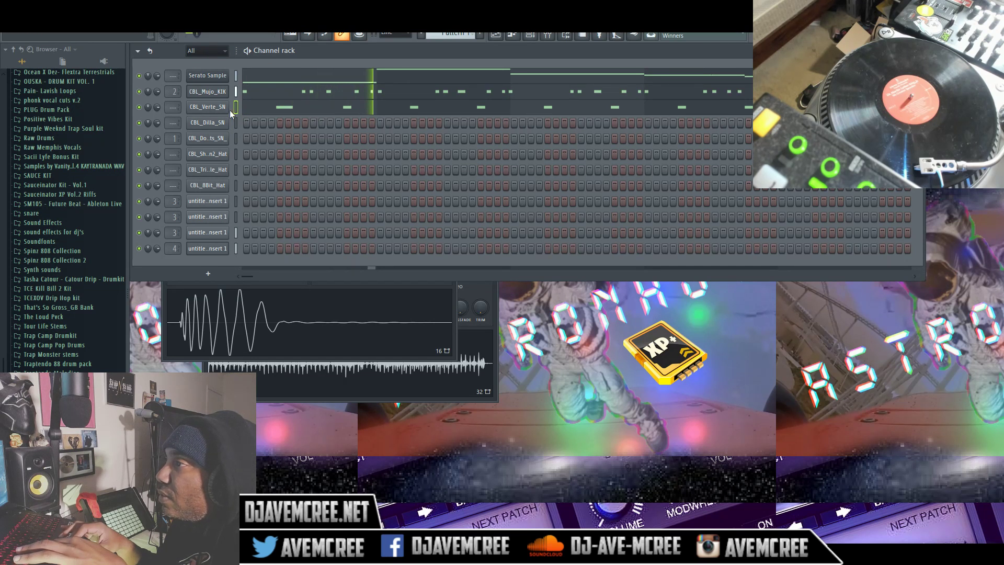
# Step: Trim the silence at the start of the CBL_Verte_SN sample and set its root note to D#5
pyautogui.click(220, 108)
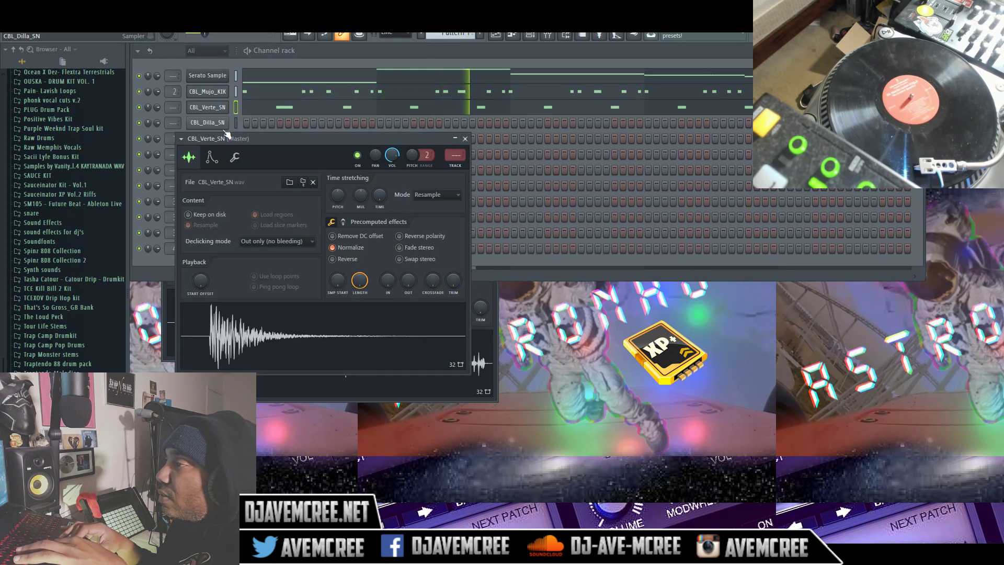
pyautogui.click(211, 157)
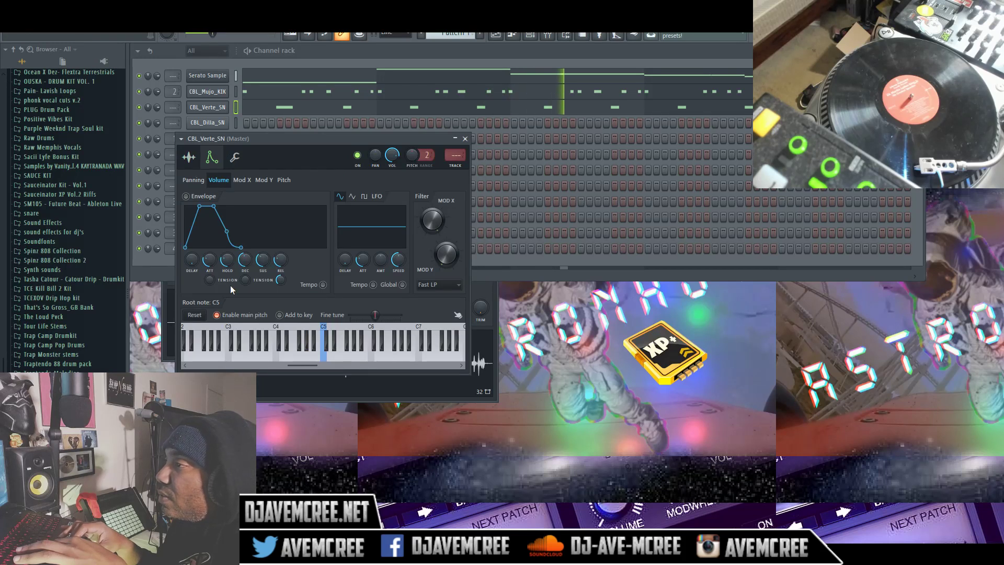
pyautogui.click(189, 157)
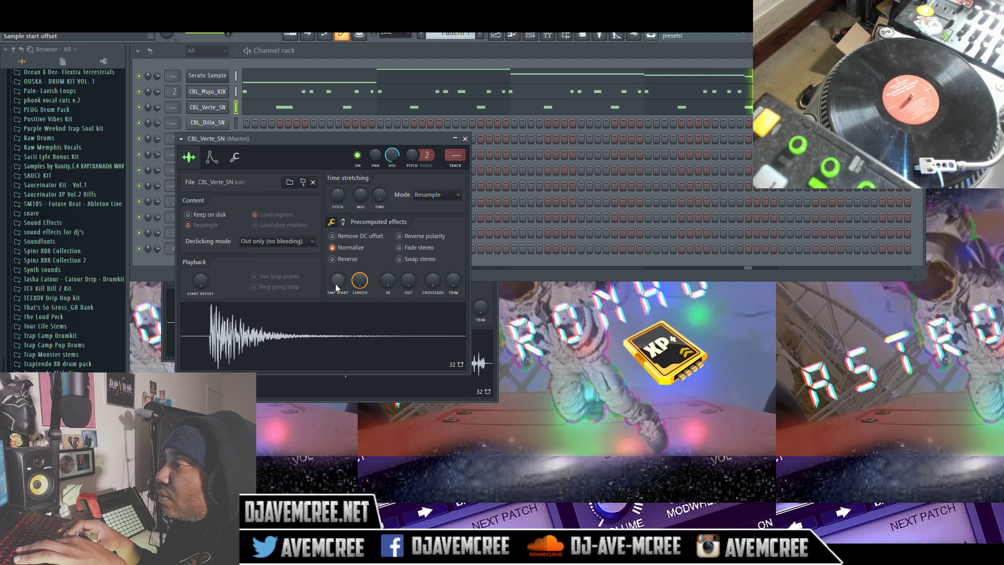
pyautogui.moveTo(337, 280); pyautogui.dragTo(337, 287)
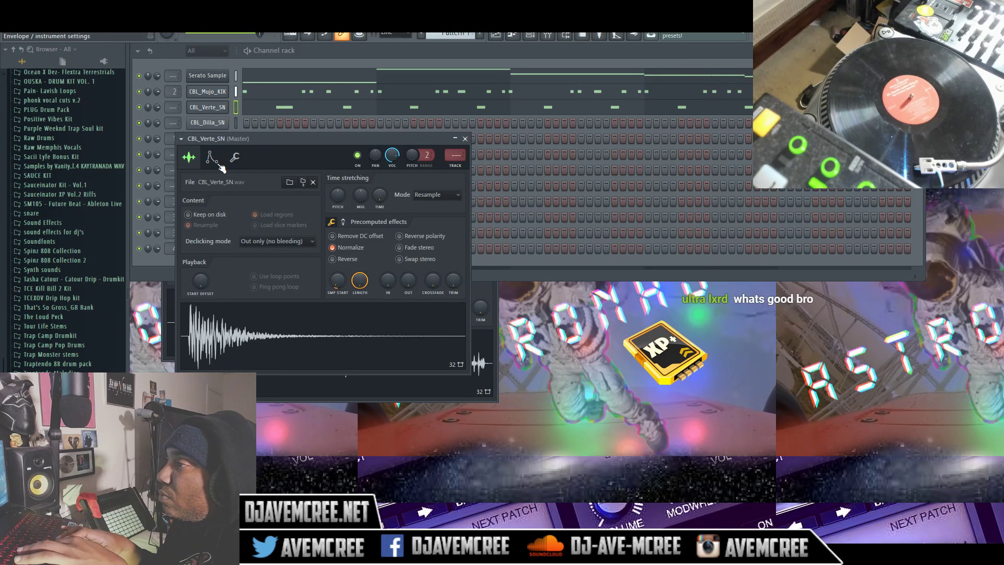
pyautogui.click(221, 166)
pyautogui.click(335, 337)
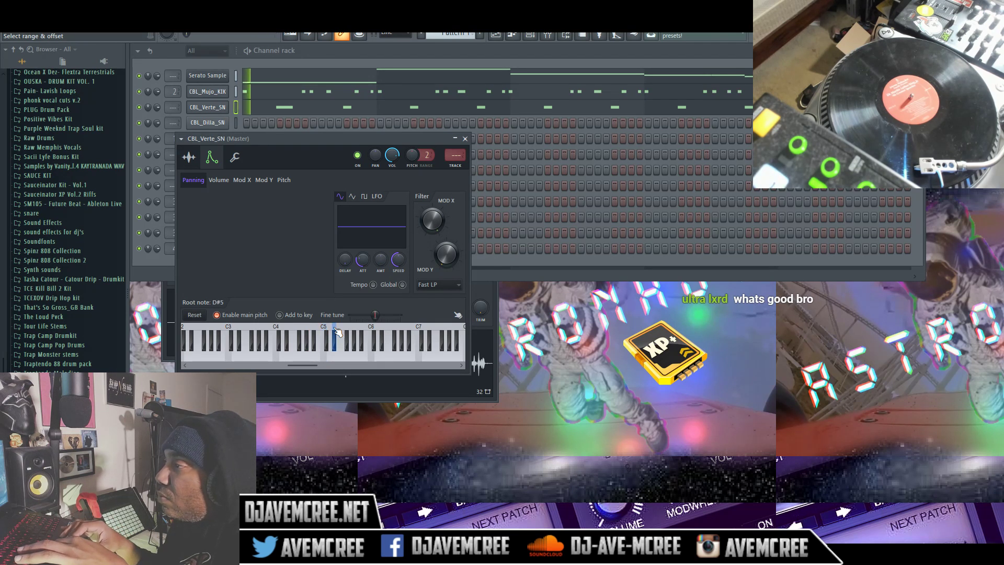
pyautogui.click(464, 138)
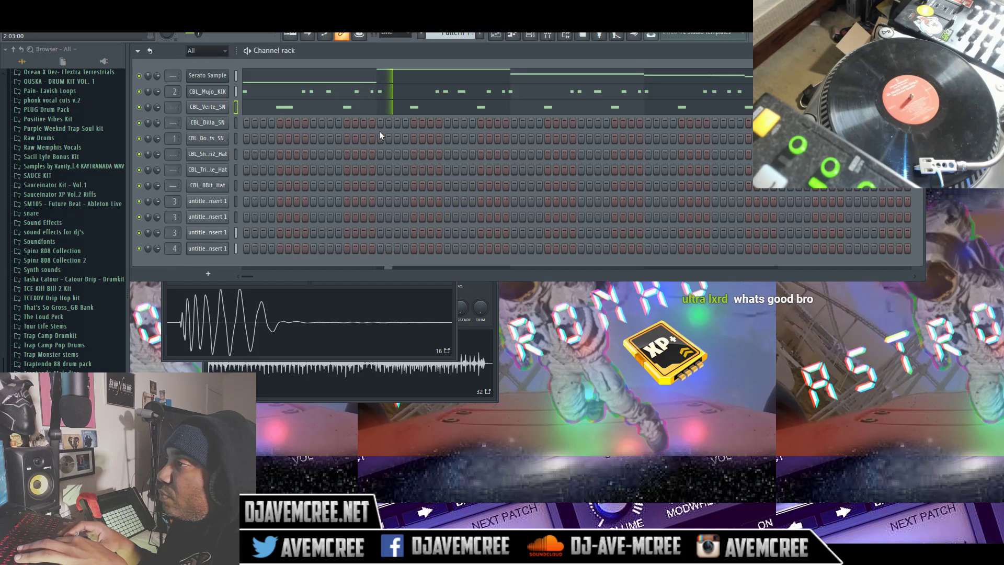
# Step: Move the snare pattern from CBL_Verte_SN back to the CBL_Donuts_SN channel
pyautogui.click(335, 113)
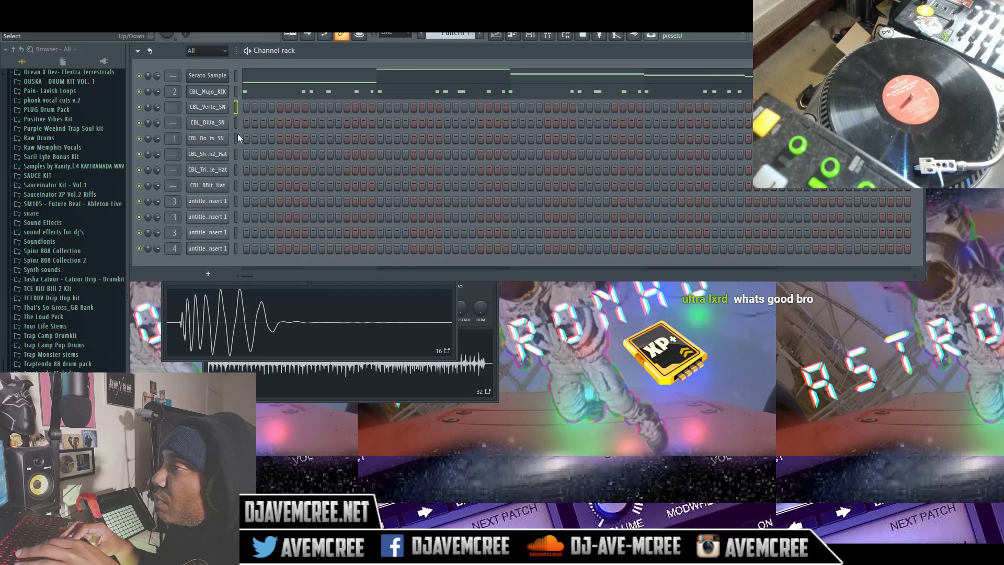
pyautogui.hotkey('ctrl', 'v')
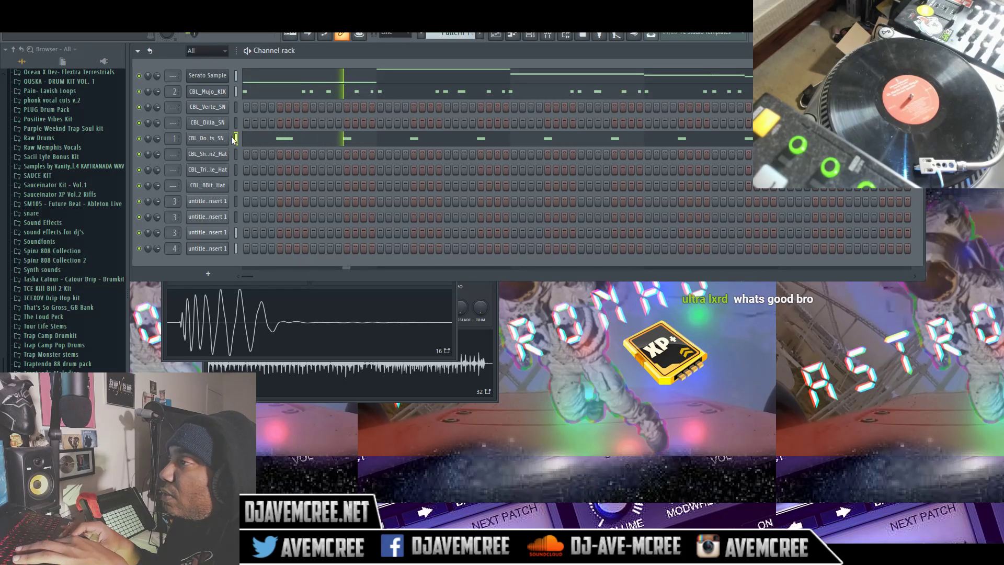
# Step: Enable the volume envelope on CBL_Donuts_SN with a shortened attack and decay, and set its root note to A#4
pyautogui.click(223, 139)
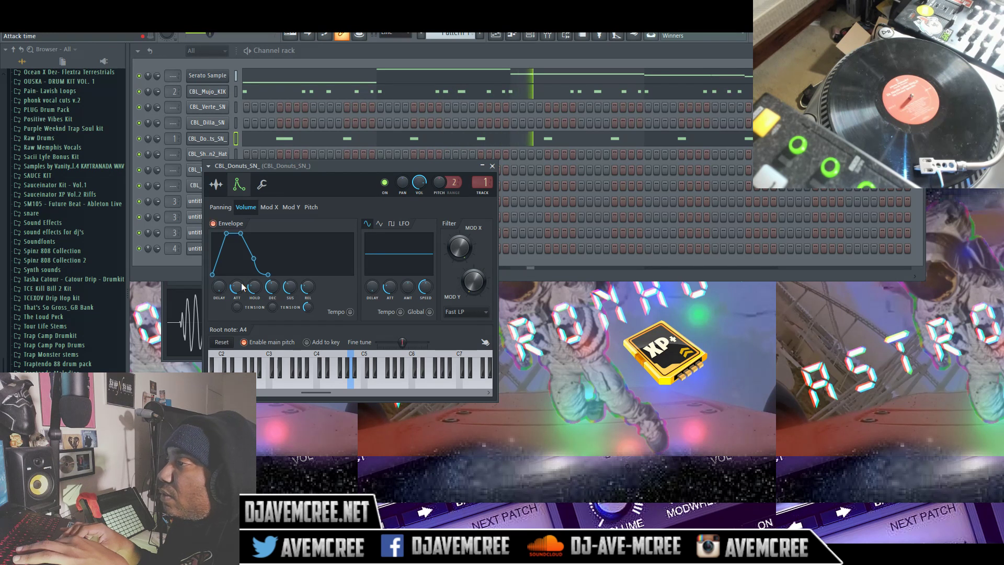
pyautogui.moveTo(237, 287); pyautogui.dragTo(258, 312)
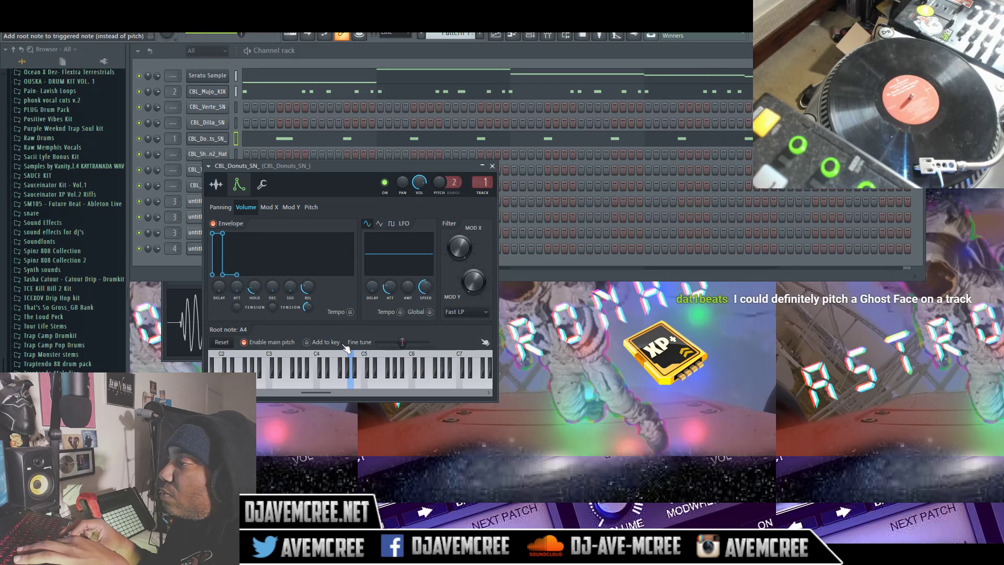
pyautogui.rightClick(355, 355)
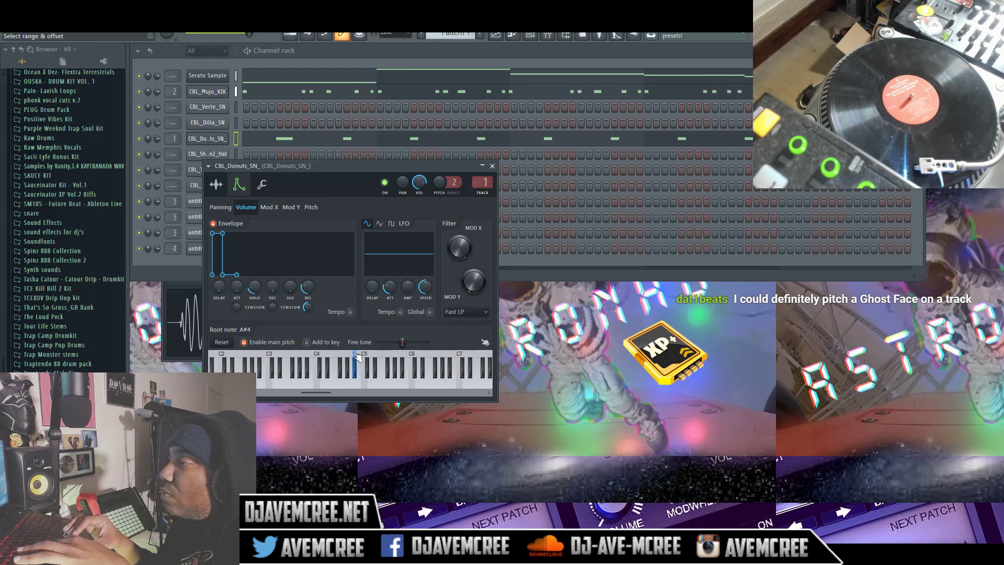
pyautogui.click(492, 167)
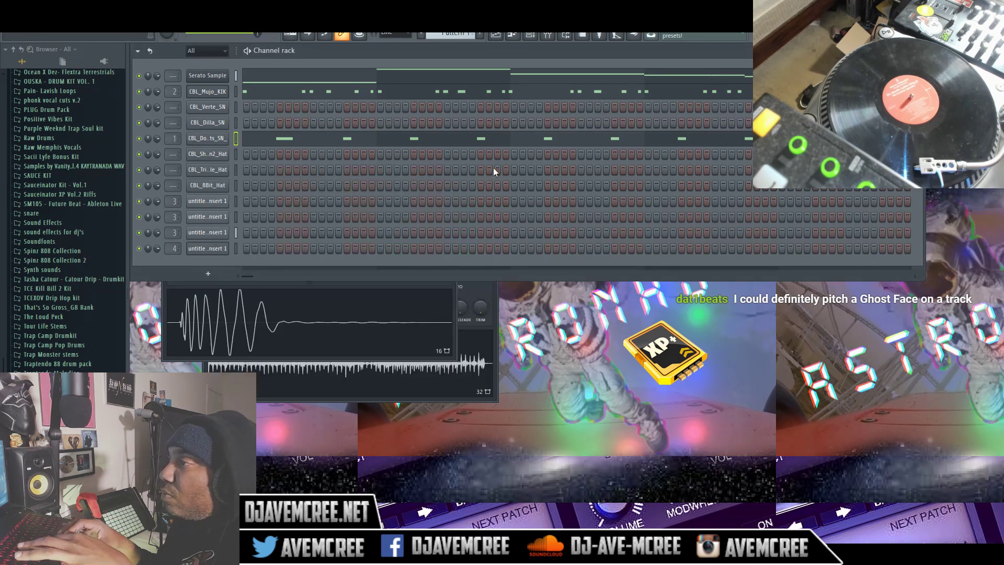
# Step: Replace the sample in the hat channel above CBL_BBit_Hat with Hi Hat (2) and fill it every 2 steps
pyautogui.click(236, 170)
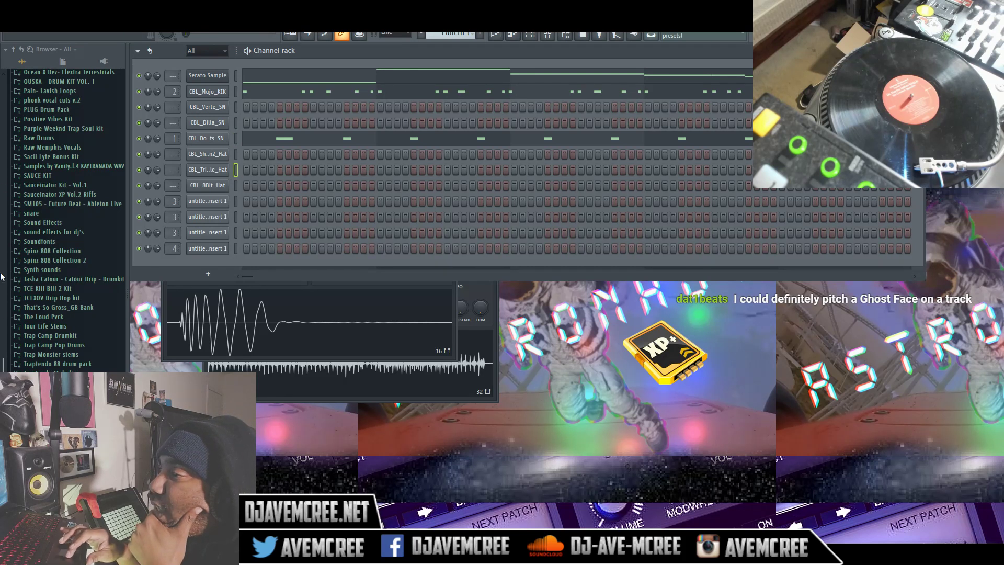
pyautogui.moveTo(2, 363); pyautogui.dragTo(3, 324)
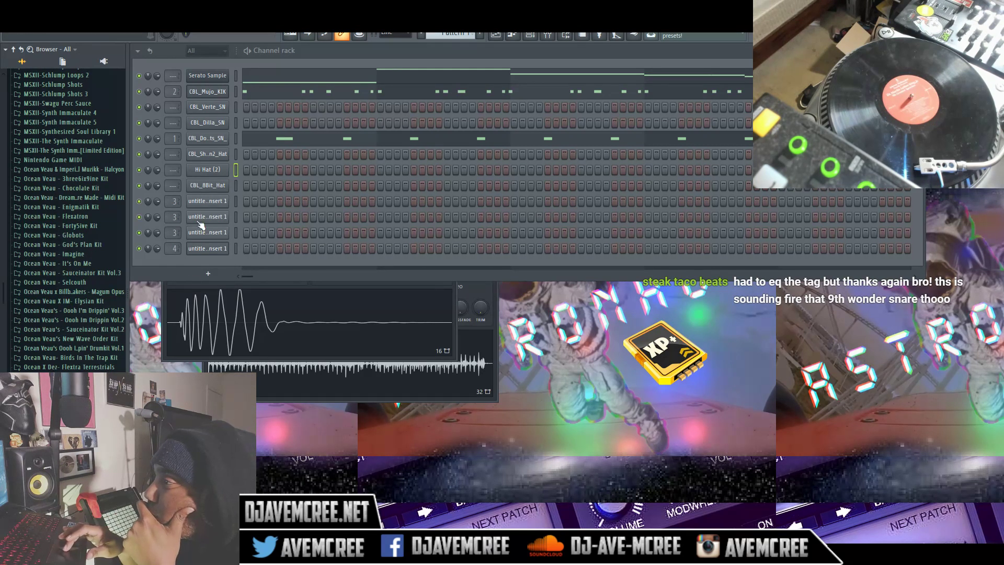
pyautogui.rightClick(211, 174)
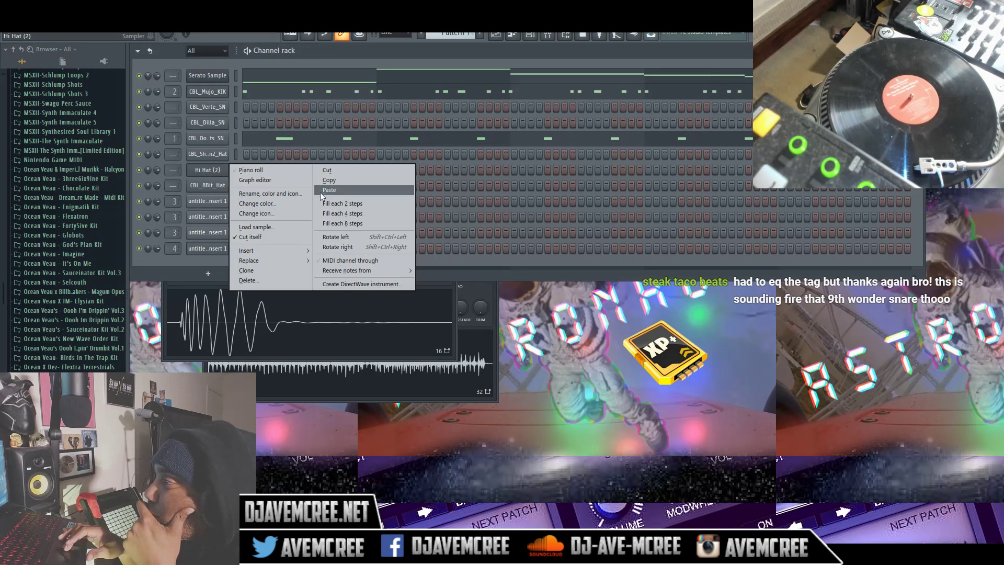
pyautogui.click(348, 214)
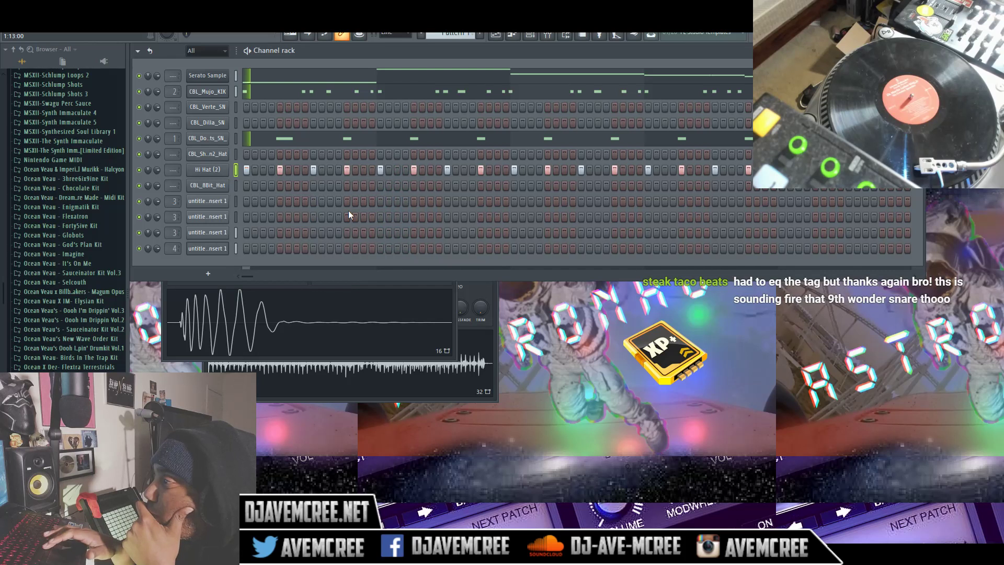
pyautogui.rightClick(212, 172)
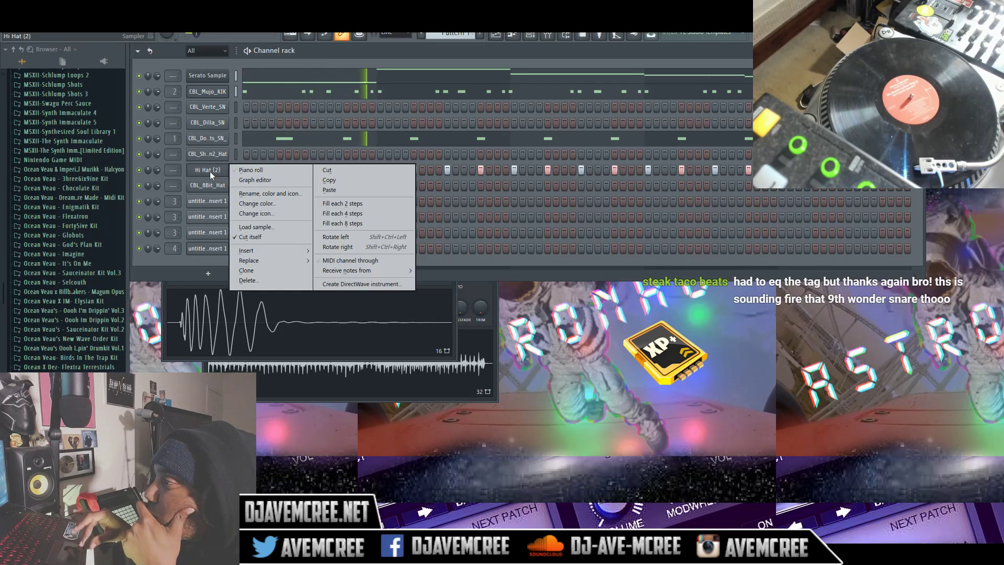
pyautogui.click(326, 206)
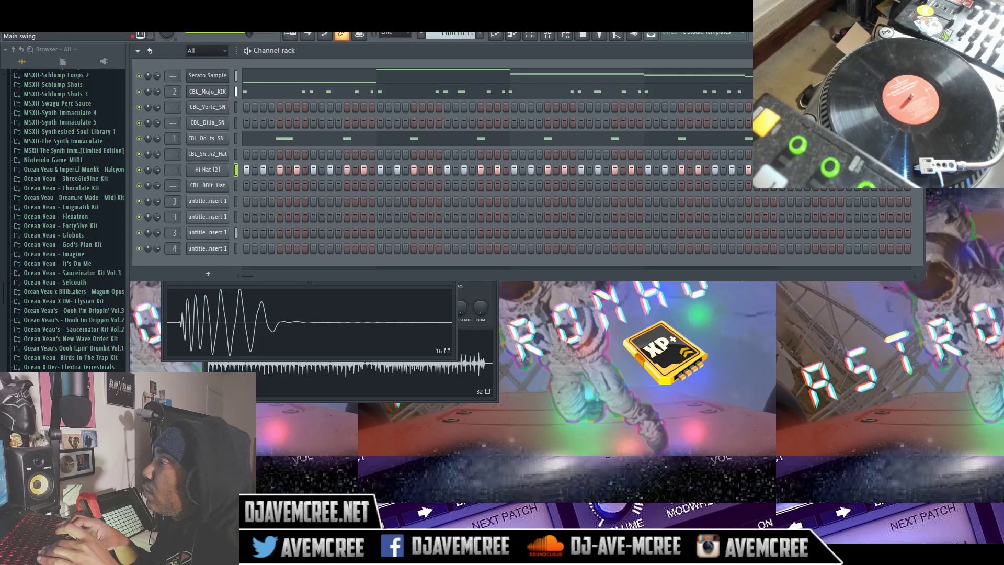
# Step: Trim the start of the CBL_Mujo_KIK sample by 4% and play the pattern
pyautogui.click(266, 97)
pyautogui.click(268, 97)
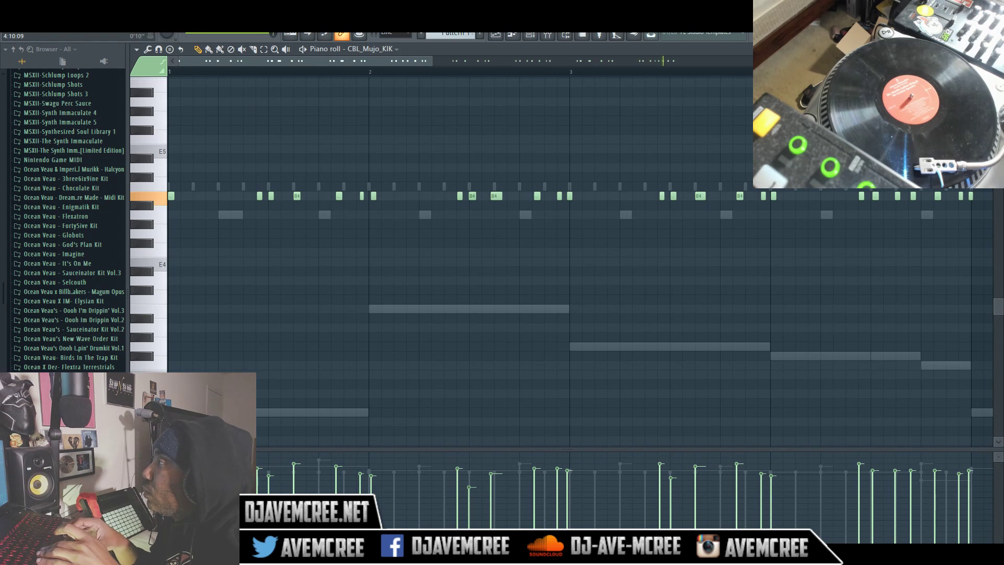
pyautogui.press('F7')
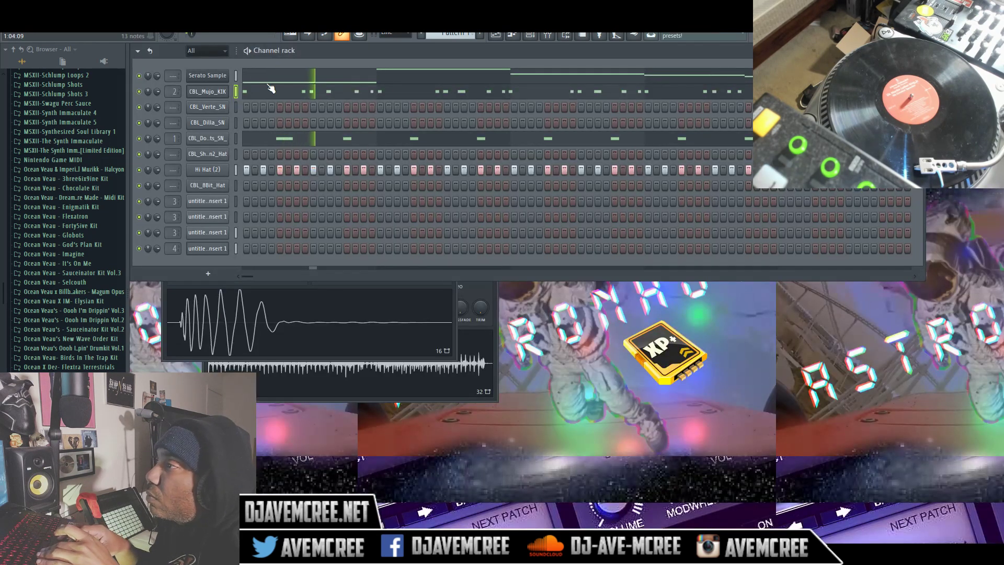
pyautogui.click(207, 92)
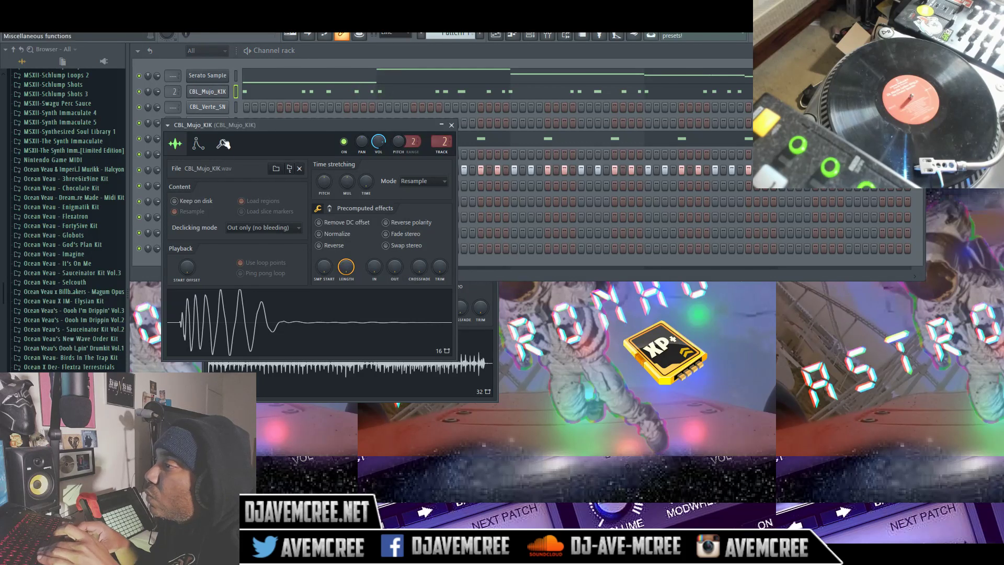
pyautogui.click(198, 143)
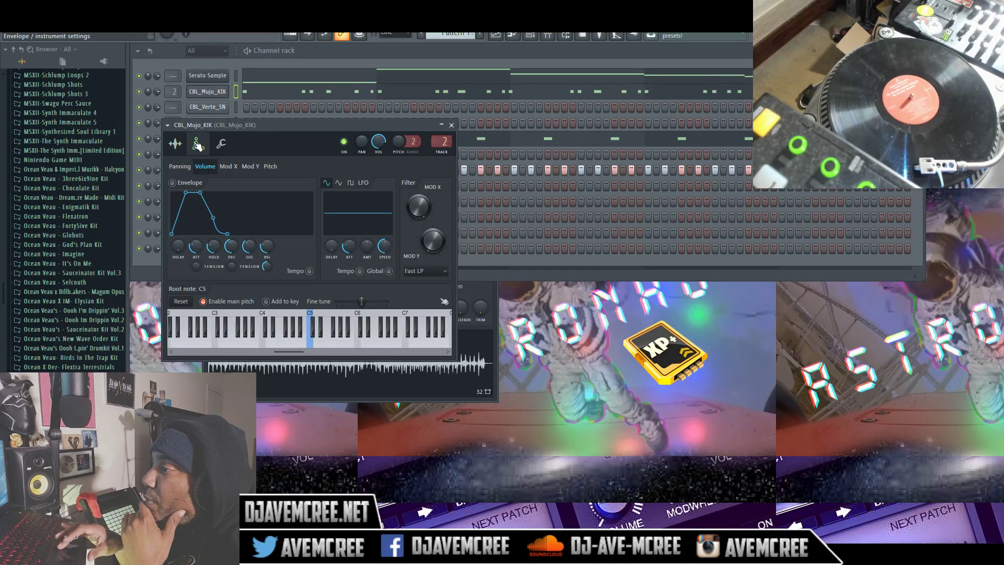
pyautogui.click(179, 145)
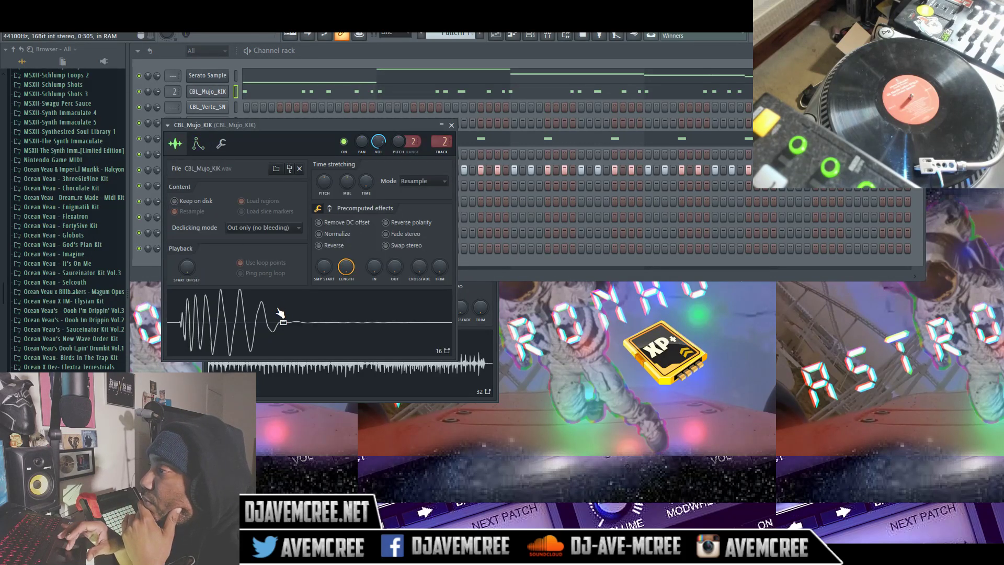
pyautogui.moveTo(330, 268); pyautogui.dragTo(330, 261)
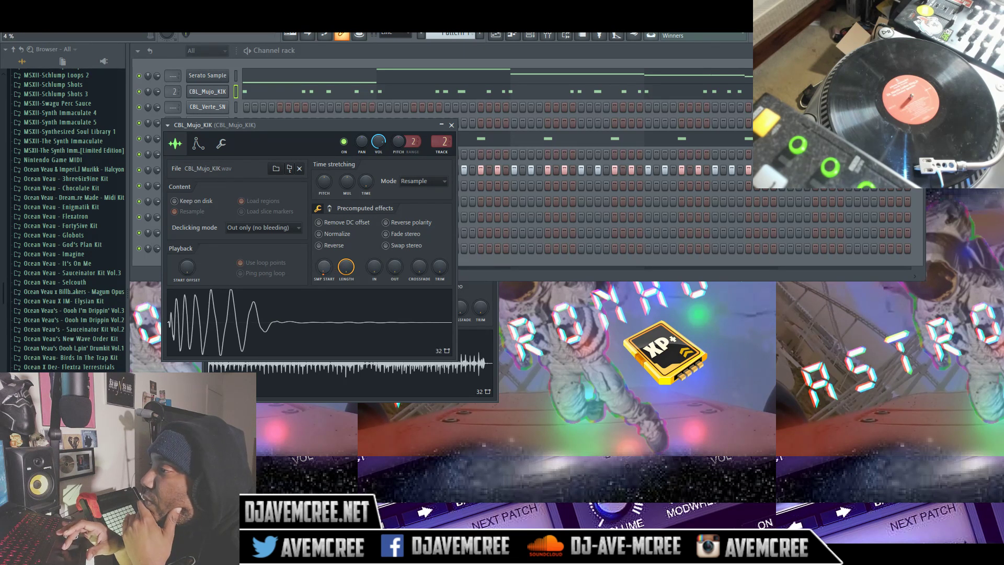
pyautogui.press('space')
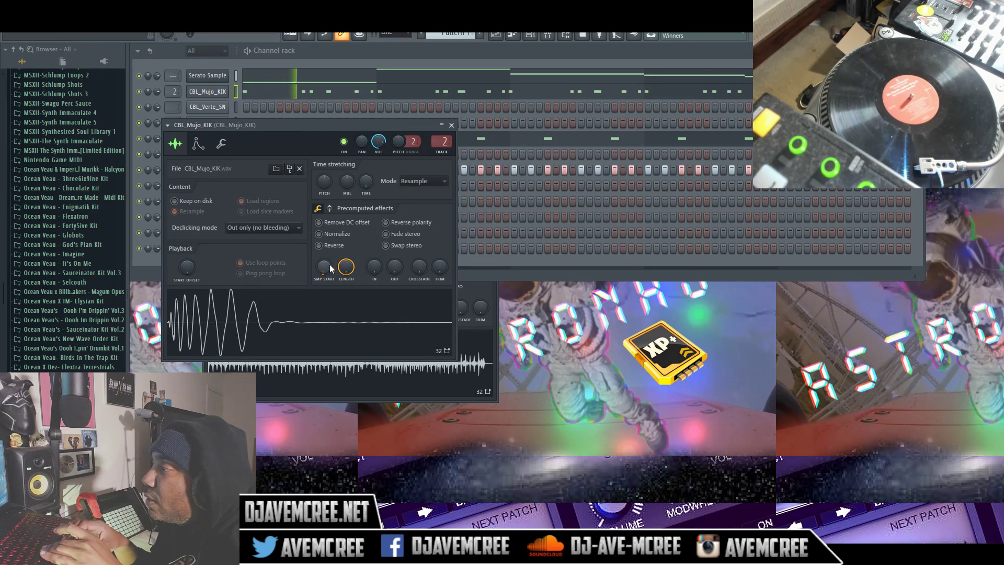
# Step: Raise the volume level in the CBL_Mujo_KIK channel's levels adjustment
pyautogui.click(199, 145)
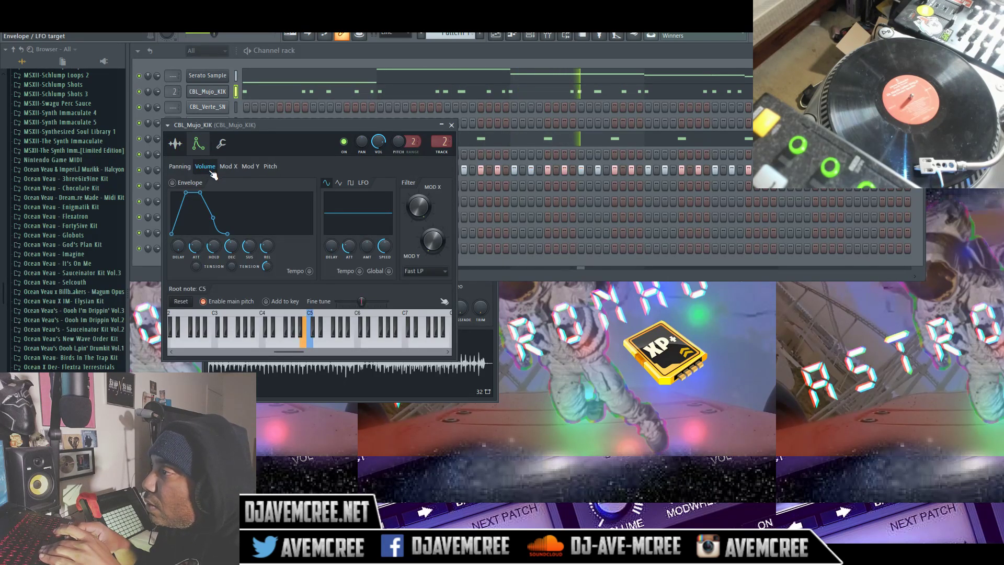
pyautogui.click(220, 143)
pyautogui.moveTo(204, 184); pyautogui.dragTo(204, 174)
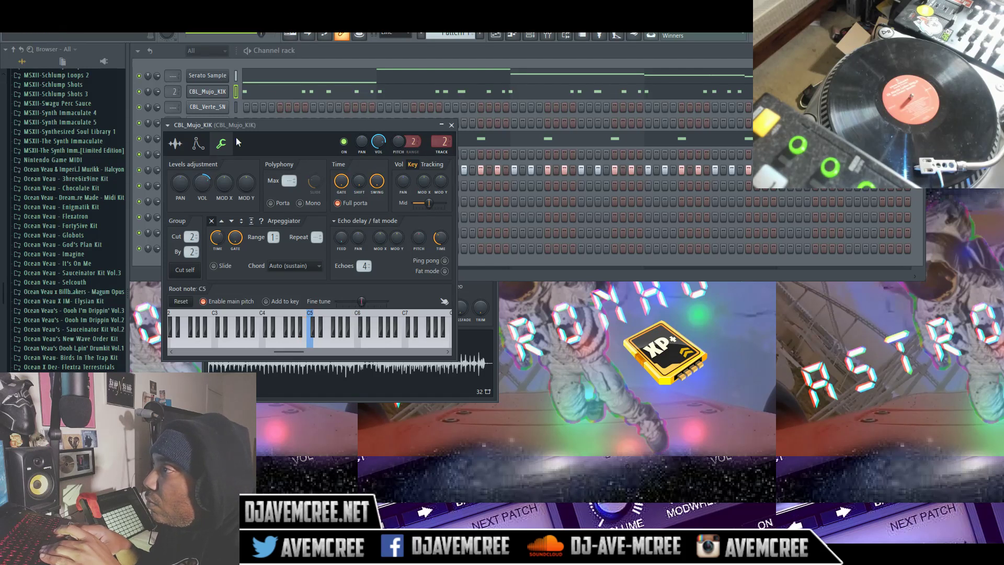
pyautogui.click(306, 56)
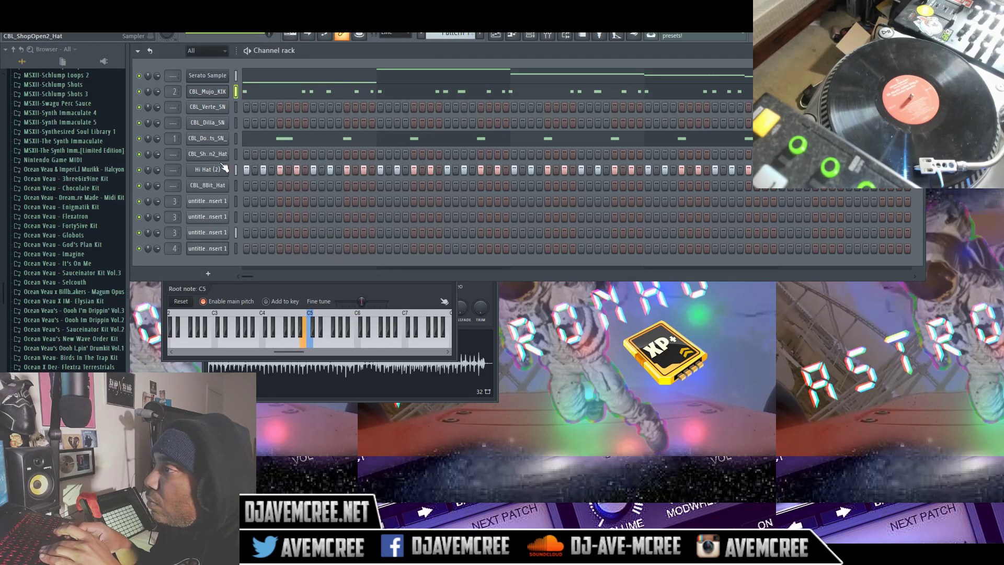
# Step: Check the volume envelope and sample settings of the Hi Hat (2) channel
pyautogui.click(208, 170)
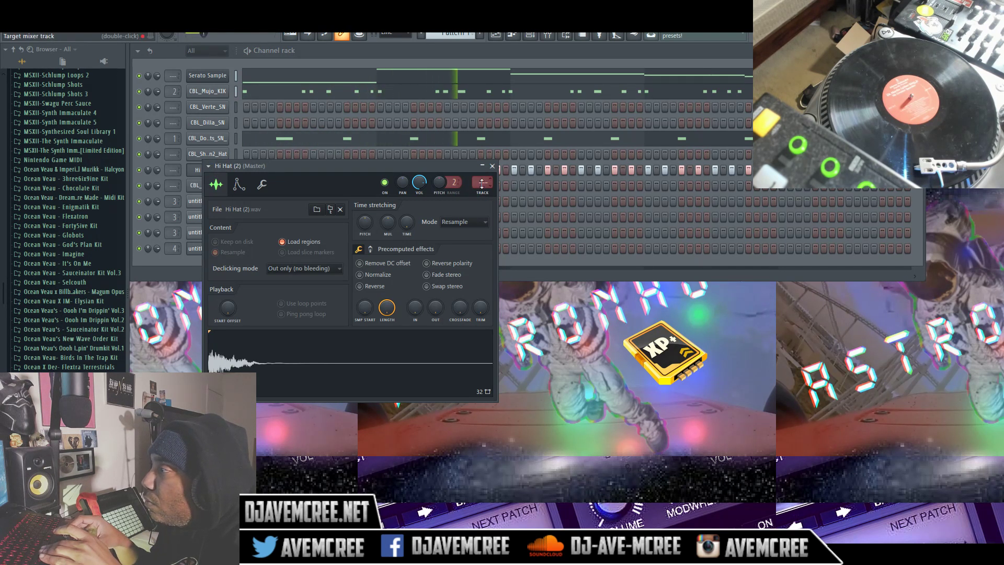
pyautogui.click(240, 186)
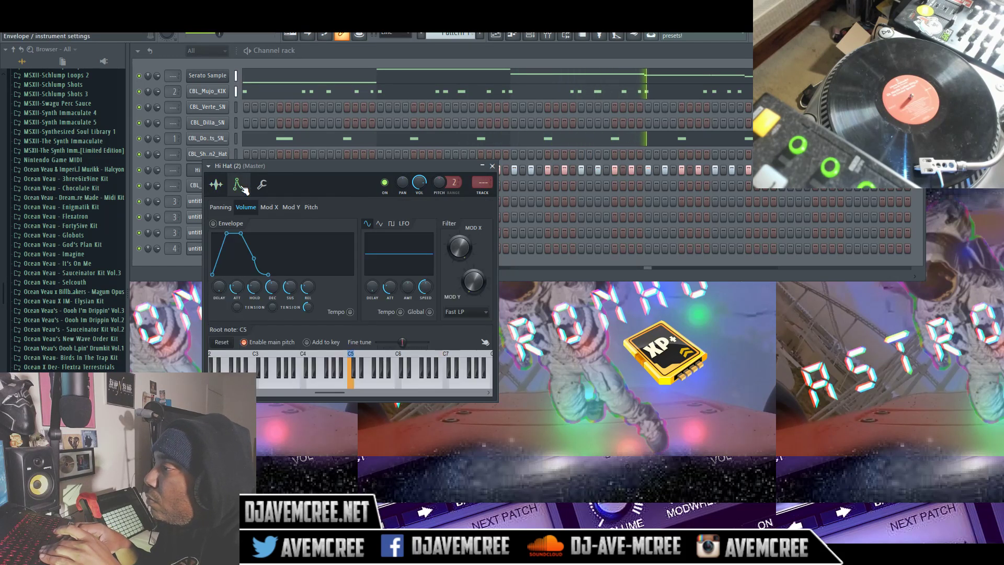
pyautogui.click(216, 184)
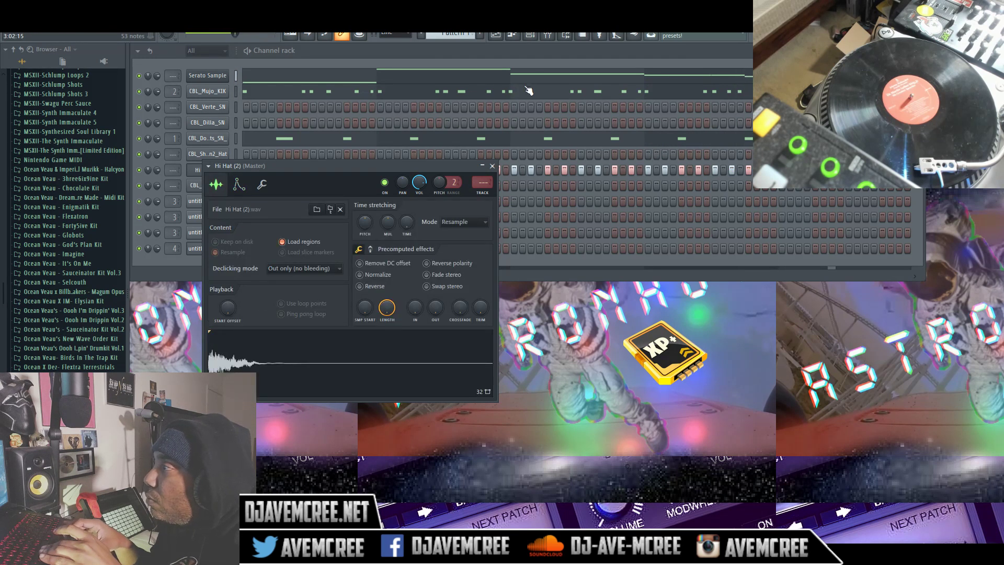
# Step: Lower the song key in Serato Sample to -3 semitones (Gm)
pyautogui.click(543, 59)
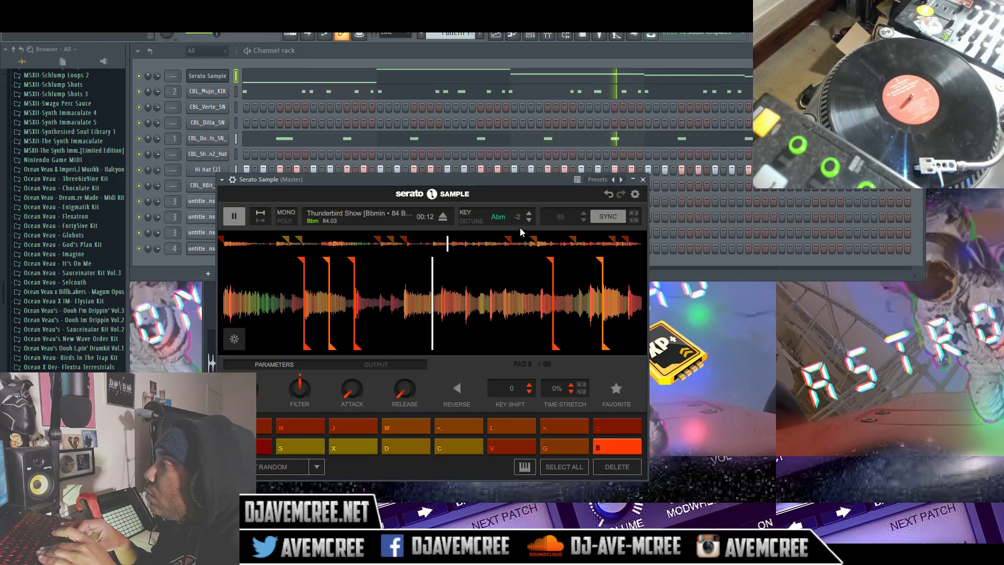
pyautogui.click(529, 220)
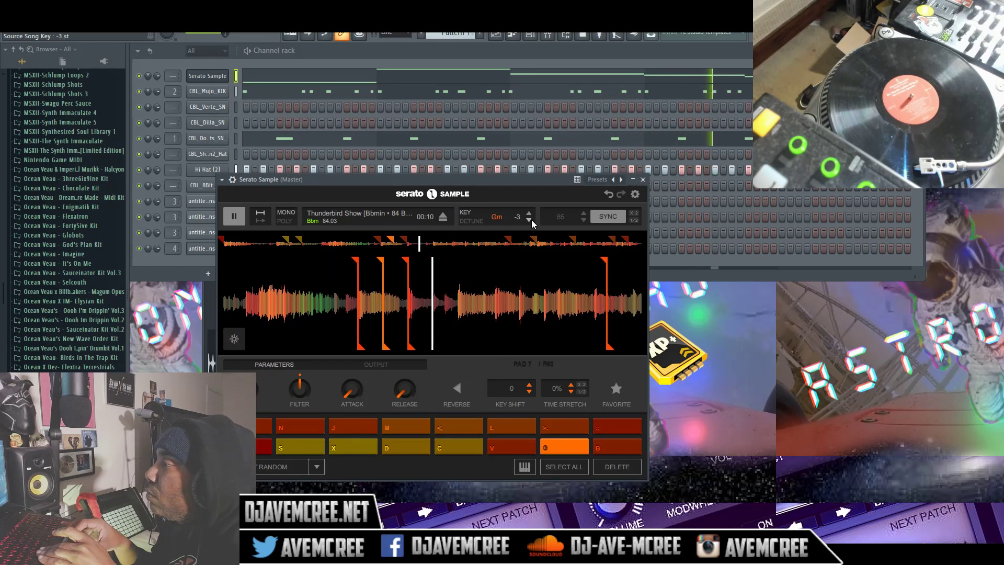
# Step: Try slower project tempos for the pattern, ending at 74 BPM
pyautogui.press('z')
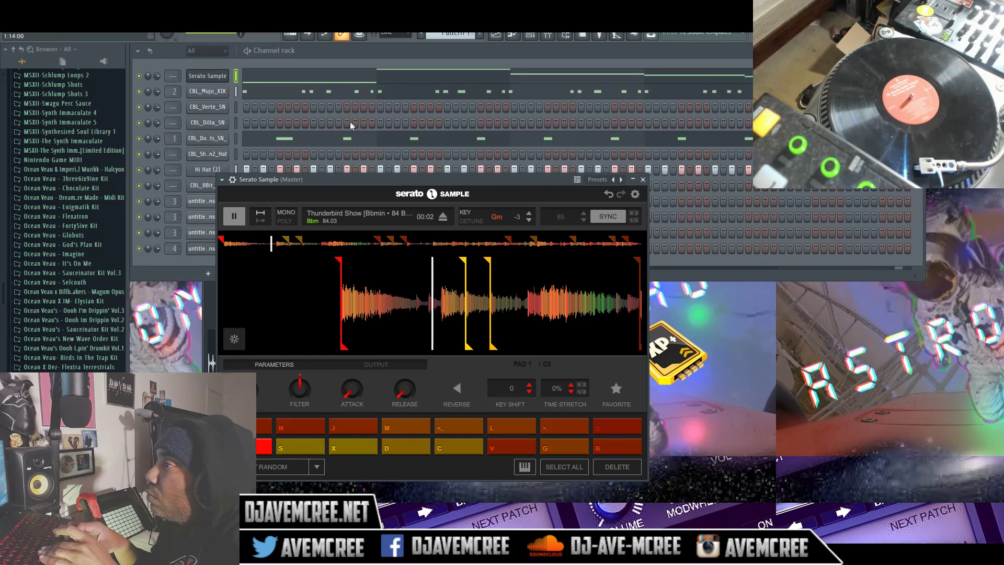
pyautogui.press('m')
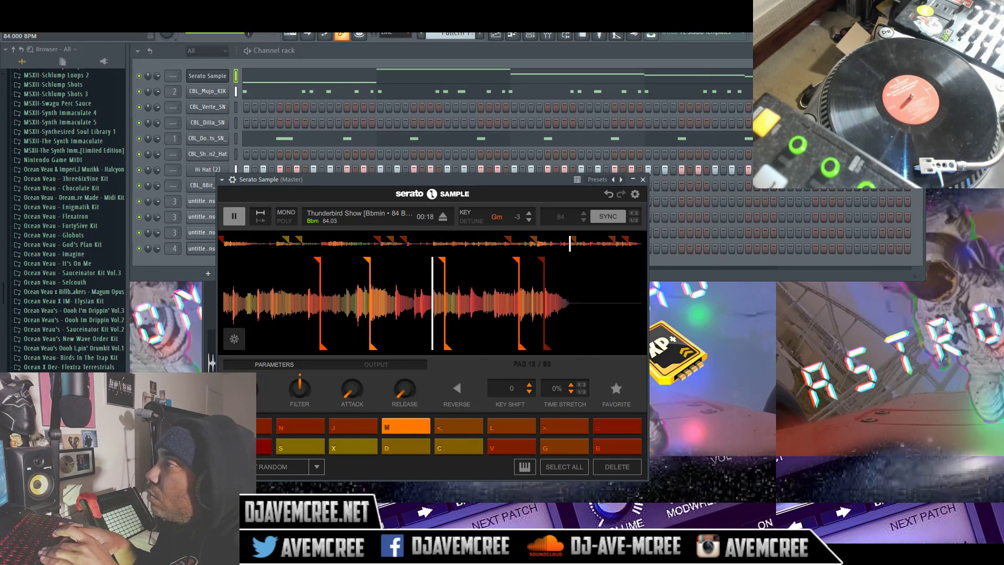
pyautogui.press('b')
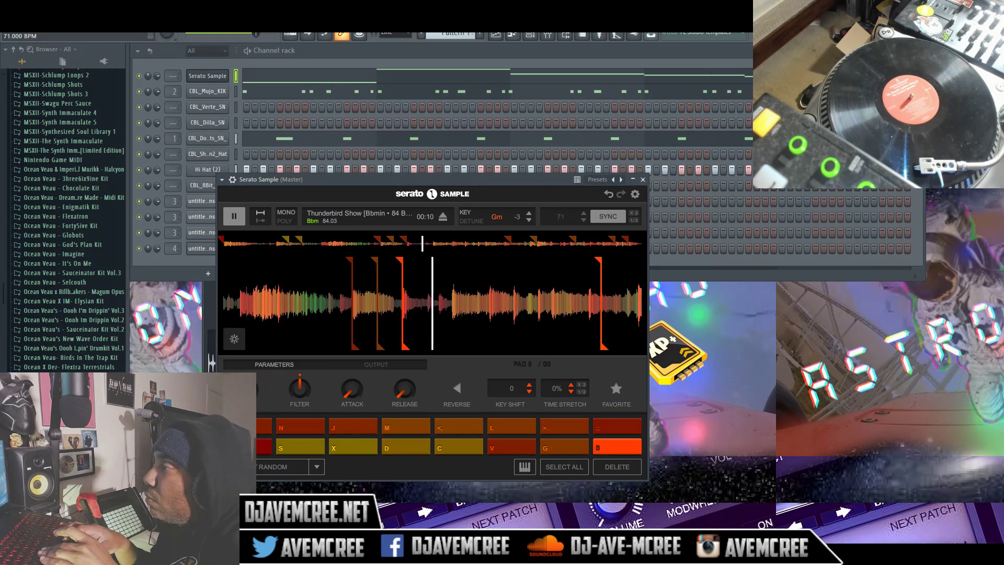
pyautogui.press('g')
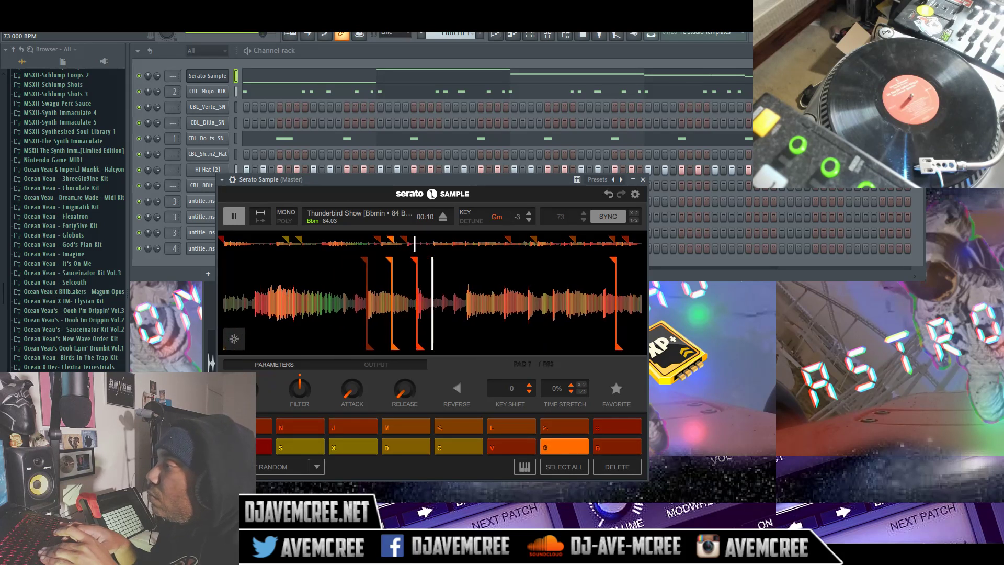
pyautogui.press('b')
pyautogui.press('v')
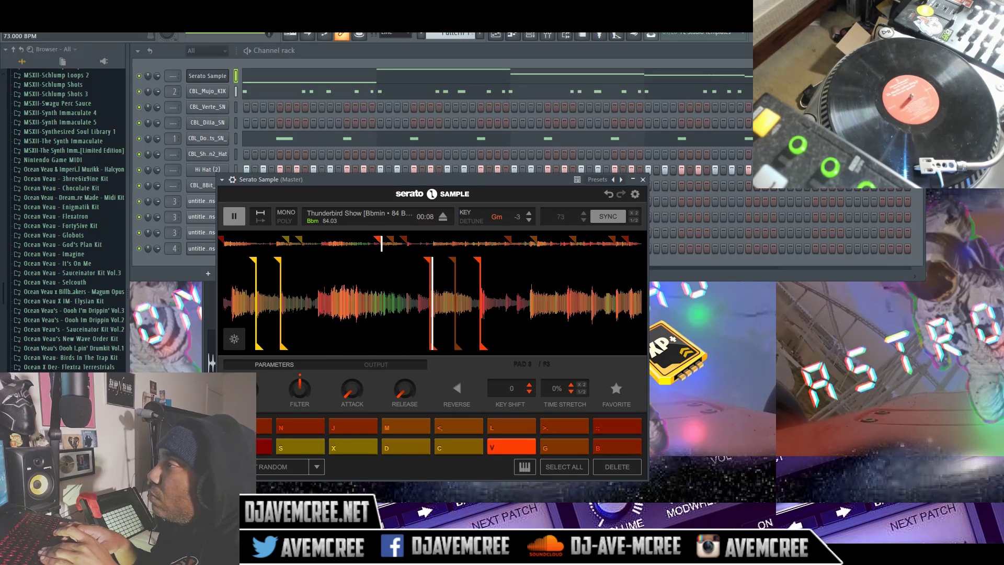
pyautogui.press('z')
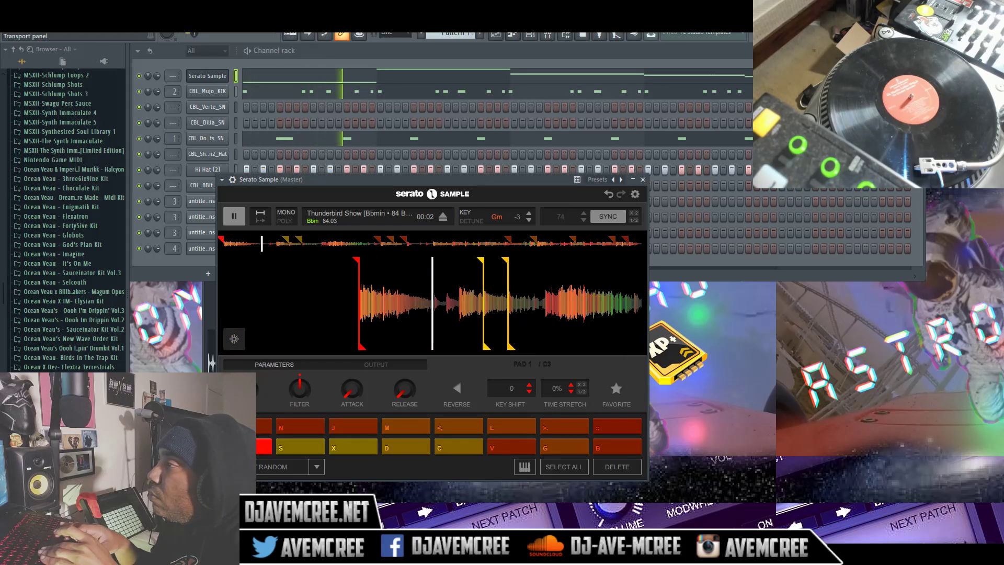
# Step: Fill every step of the Hi Hat (2) channel and listen to the pattern
pyautogui.press('m')
pyautogui.click(249, 166)
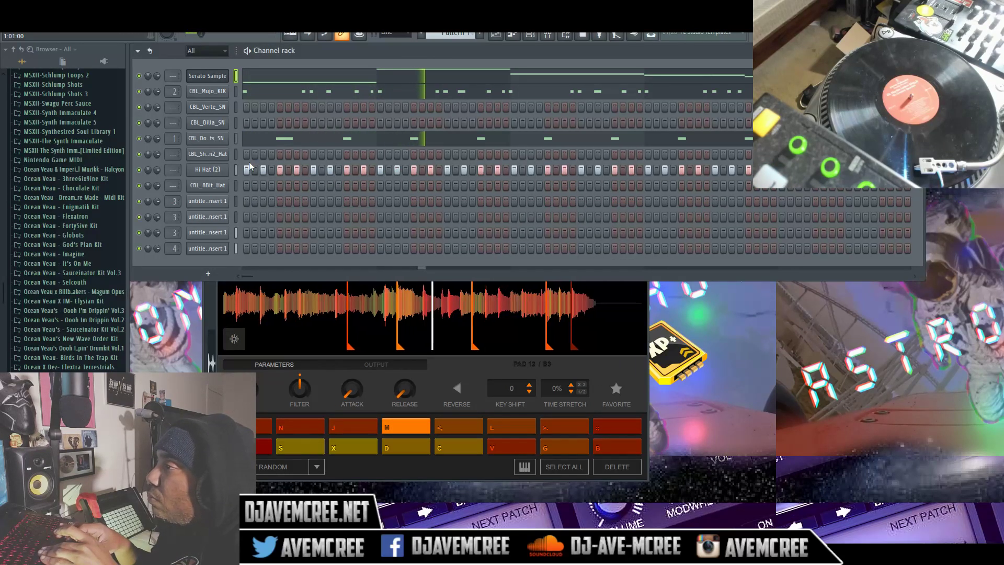
pyautogui.moveTo(254, 170); pyautogui.dragTo(905, 170)
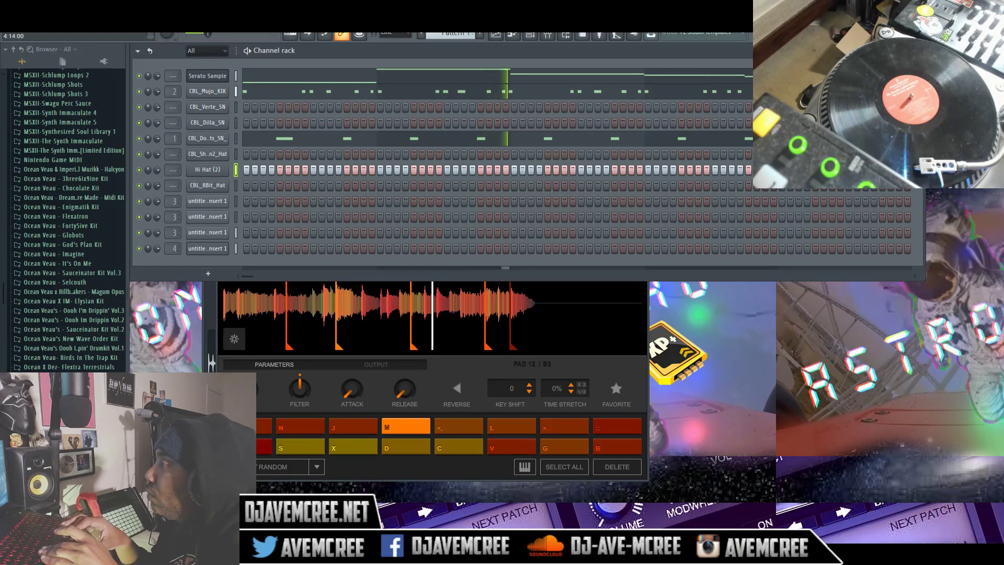
pyautogui.press('b')
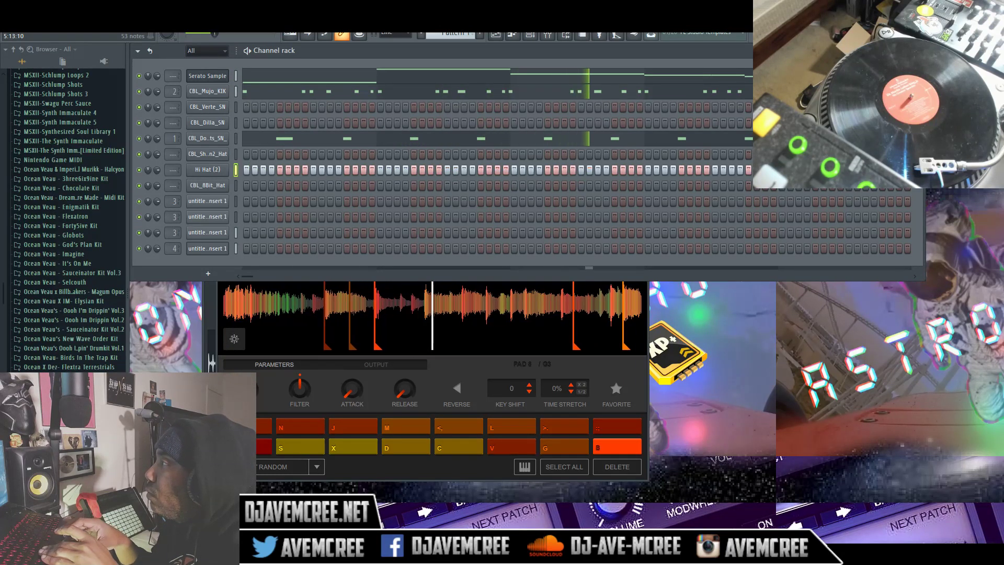
pyautogui.press('g')
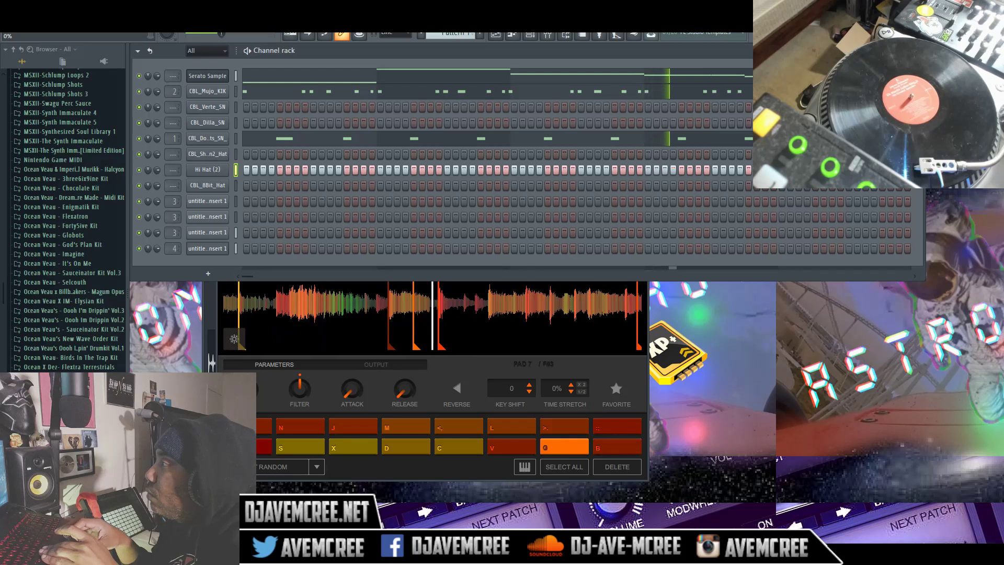
pyautogui.press('z')
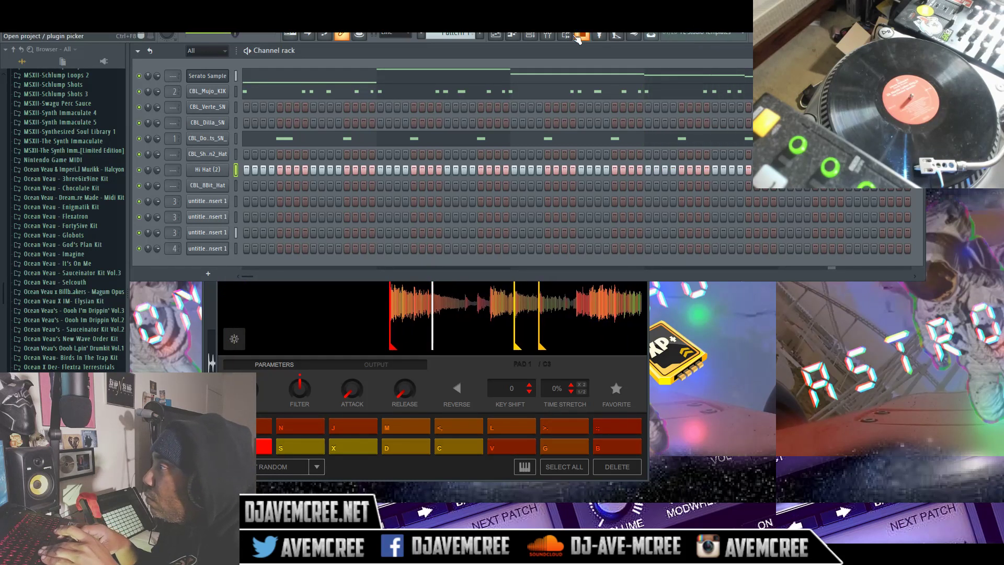
# Step: Show the playlist and raise the project tempo to 85 BPM so the audio clips fill their bars
pyautogui.click(549, 36)
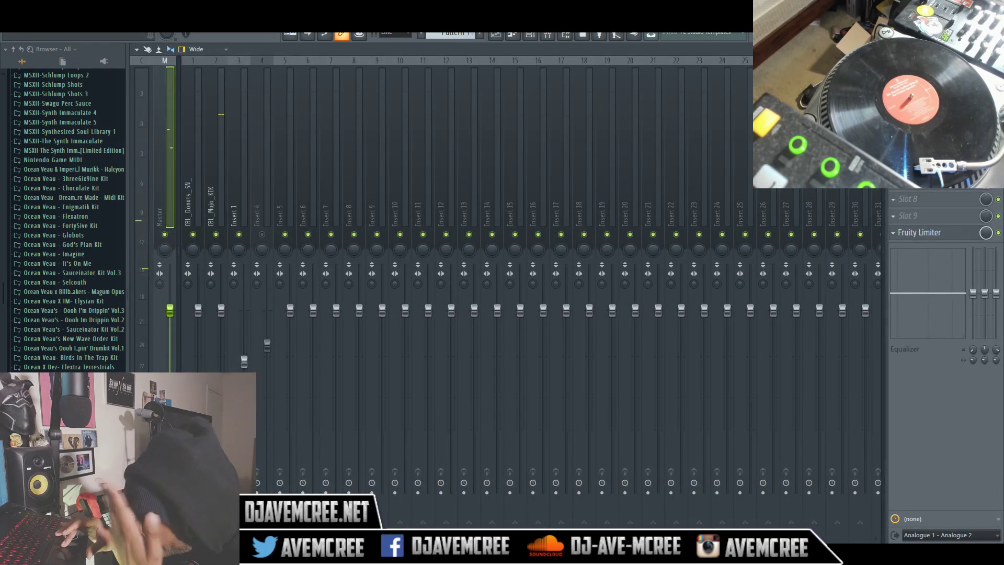
pyautogui.click(497, 38)
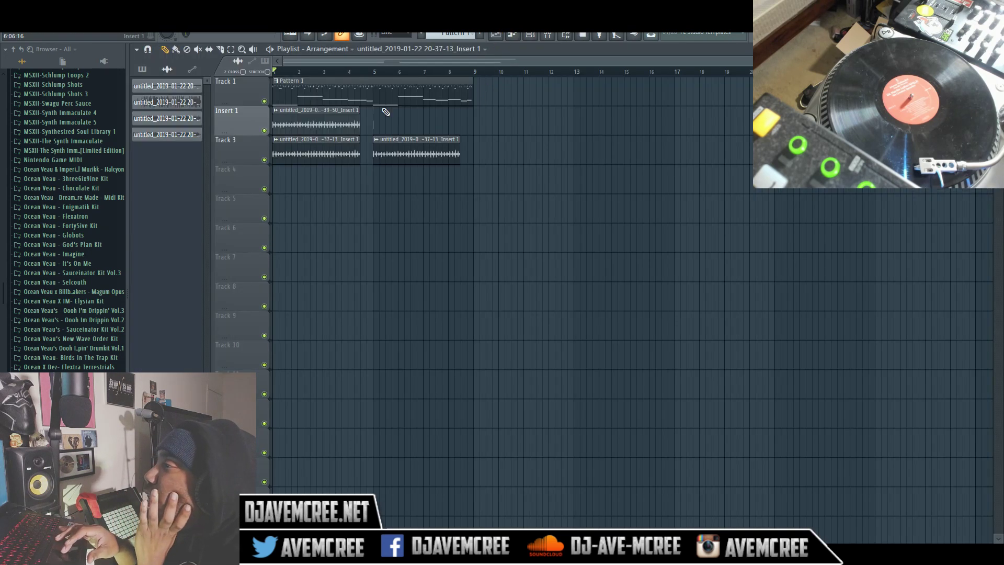
pyautogui.scroll(5, 209, 24)
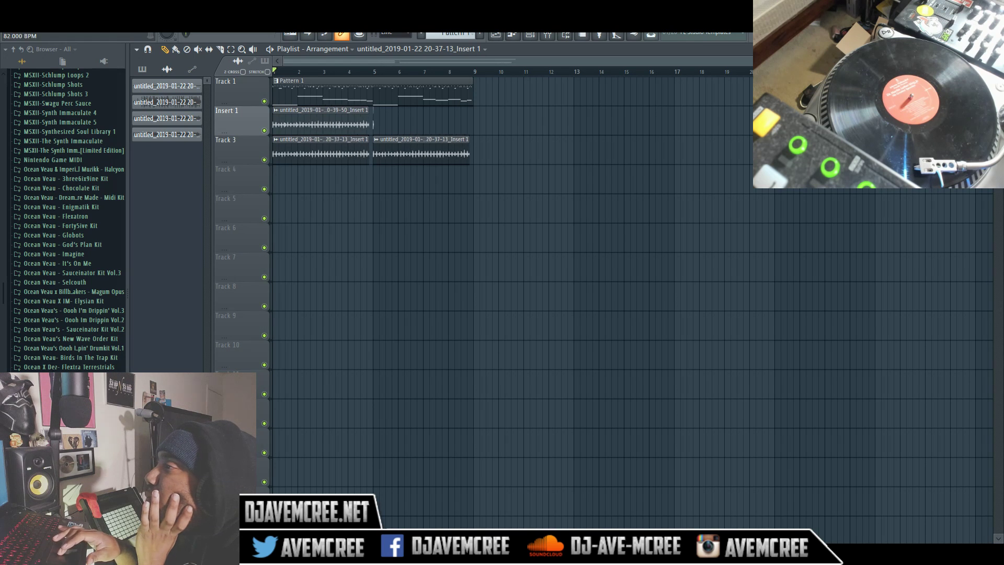
pyautogui.scroll(1, 209, 23)
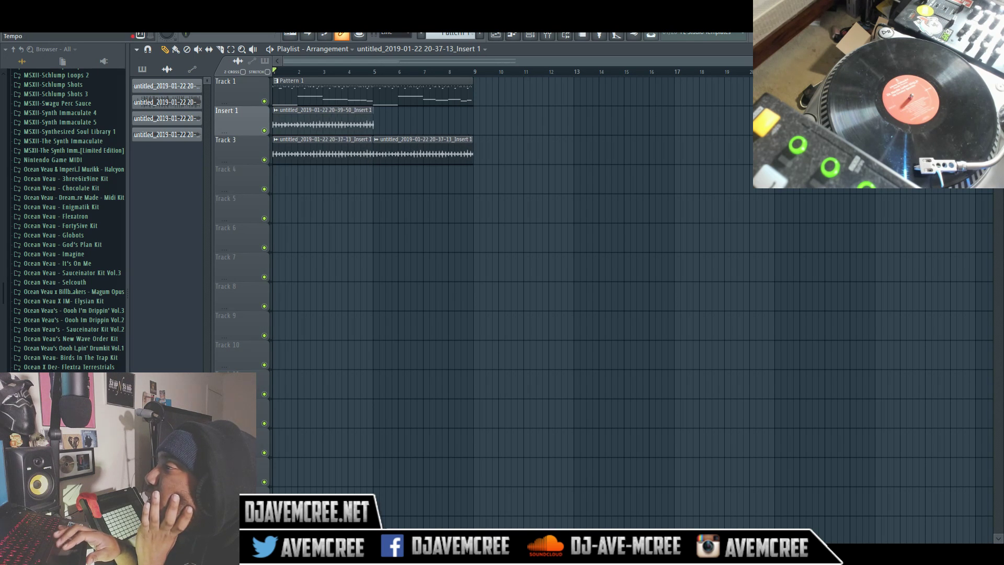
# Step: Place a second copy of the Insert 1 track's audio clip at bar 5 and select bars 1 to 8 of the arrangement
pyautogui.click(379, 118)
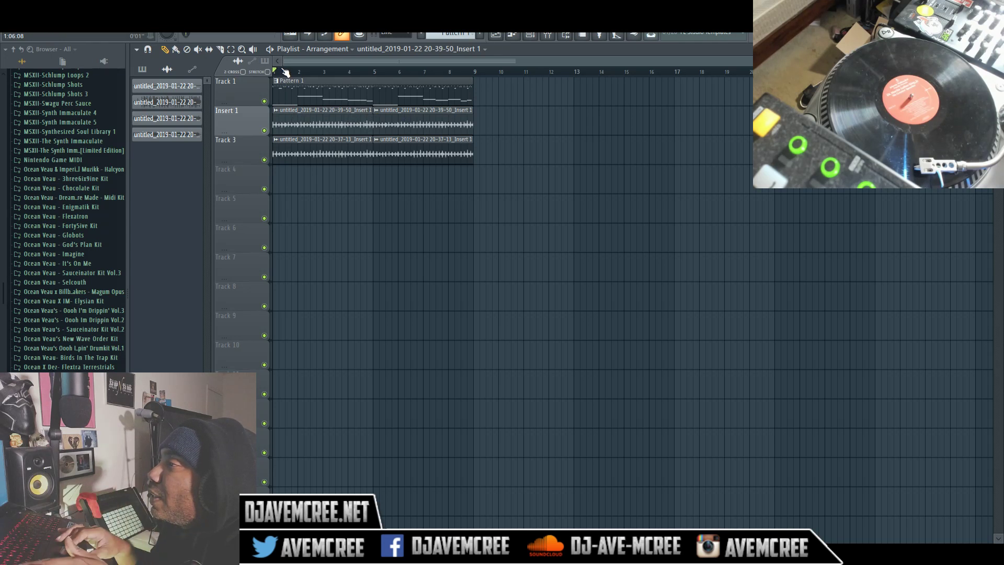
pyautogui.moveTo(277, 74); pyautogui.dragTo(473, 82)
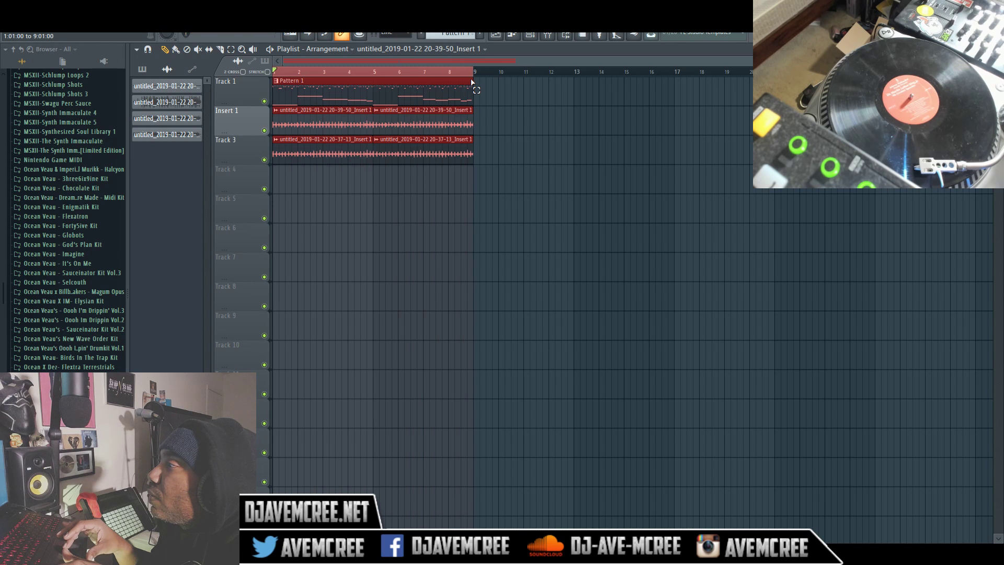
# Step: Consolidate the Insert 1 playlist track from the track start into a 16-bit stereo WAV clip
pyautogui.rightClick(252, 121)
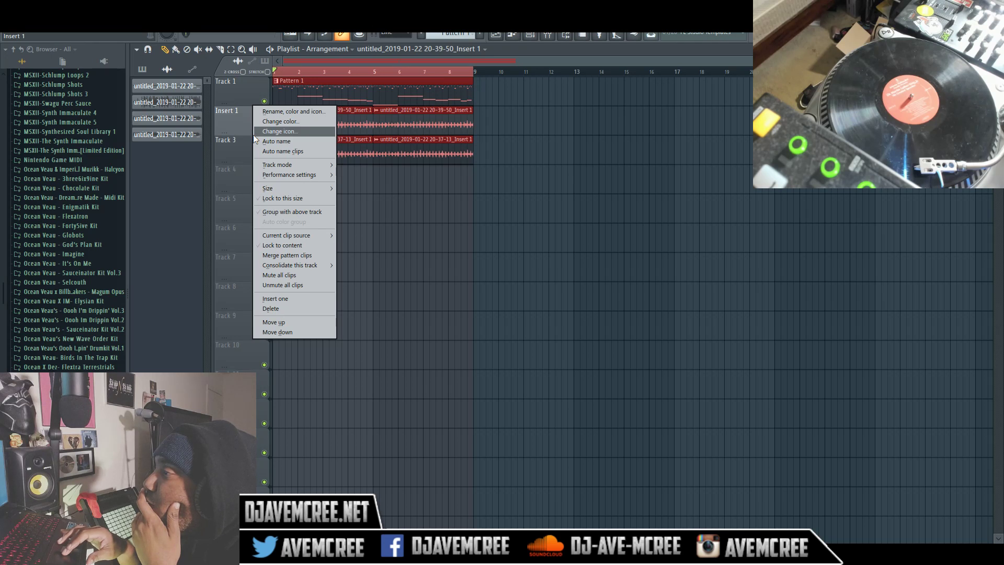
pyautogui.moveTo(294, 266)
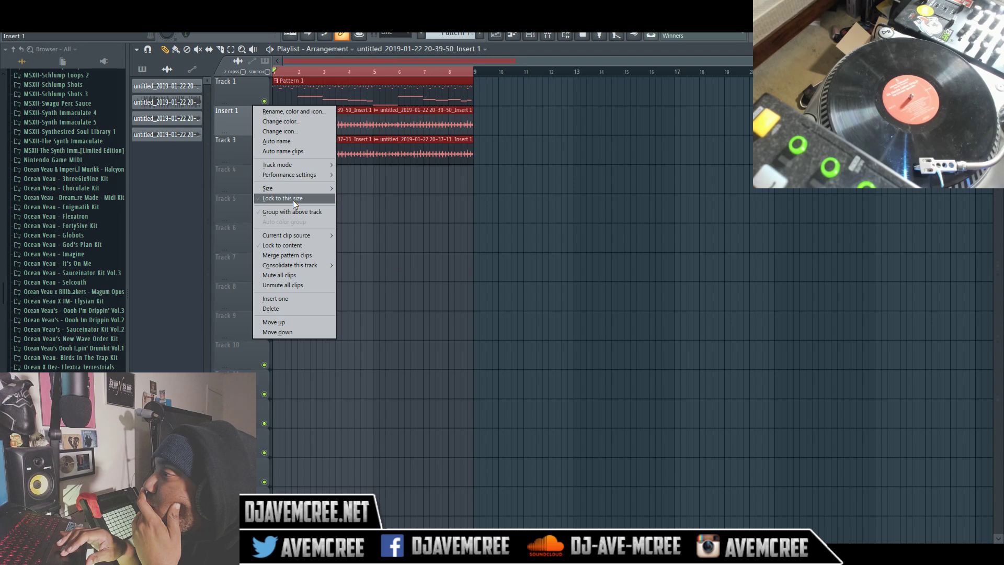
pyautogui.moveTo(296, 177)
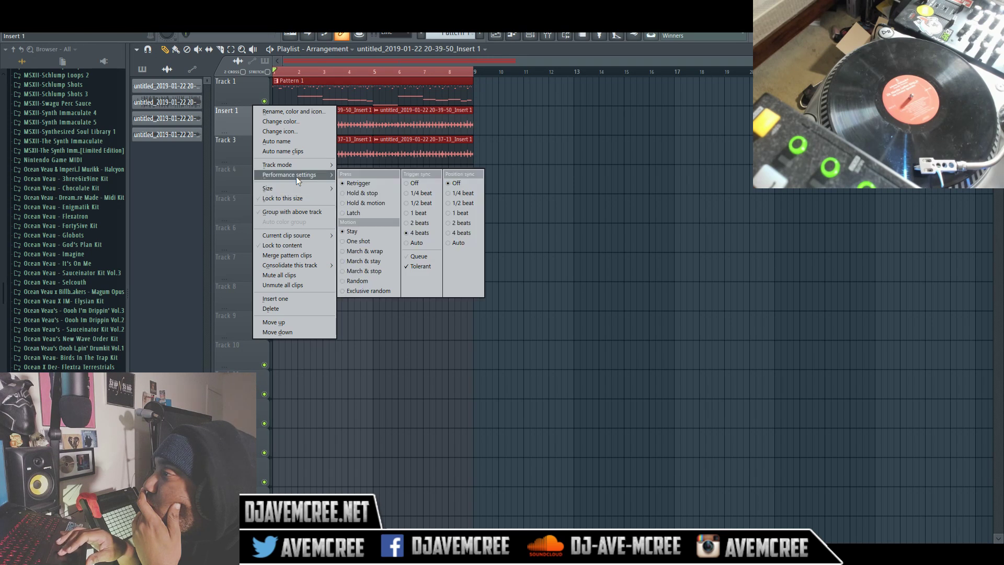
pyautogui.moveTo(297, 239)
pyautogui.moveTo(308, 265)
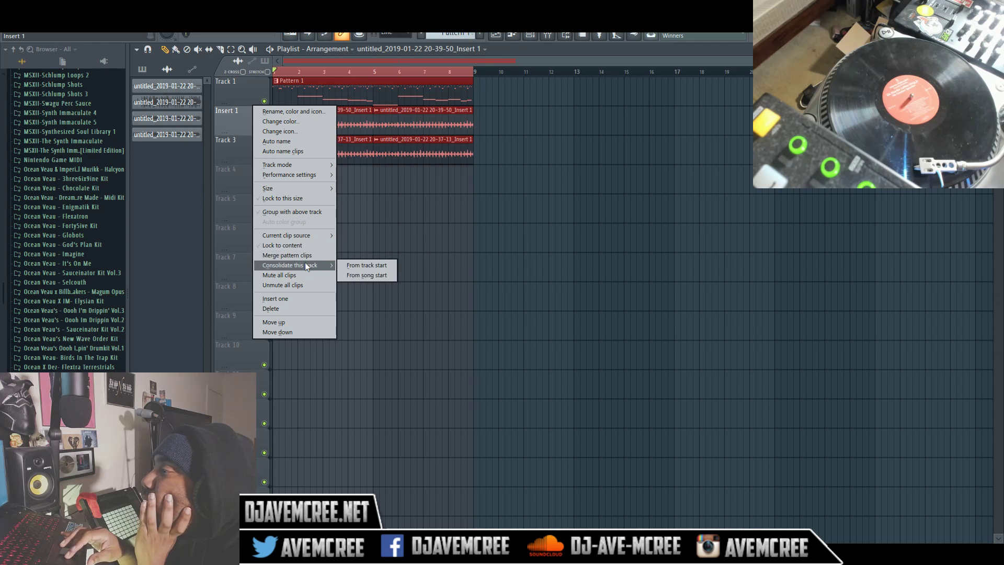
pyautogui.click(346, 265)
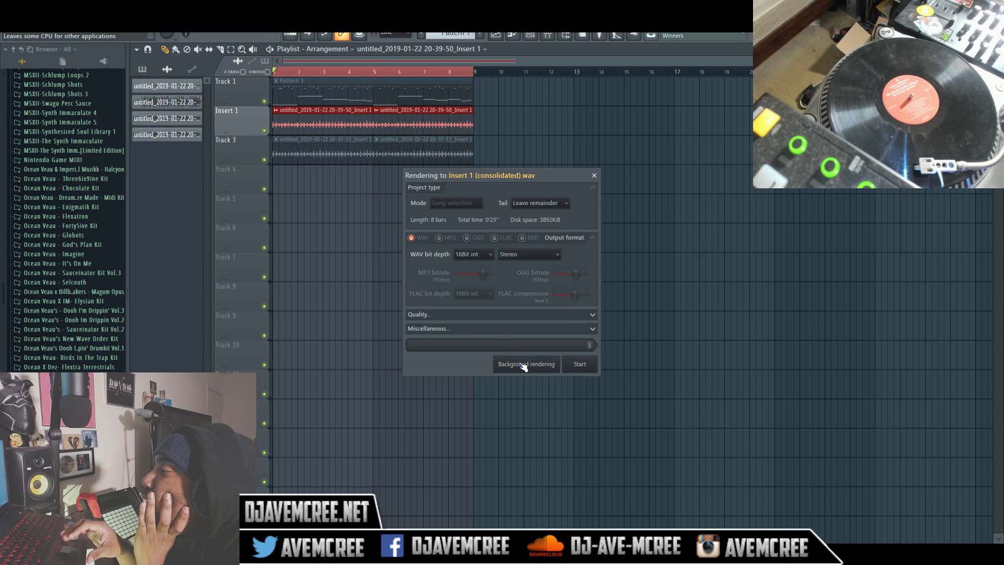
pyautogui.hotkey('alt', 'Tab')
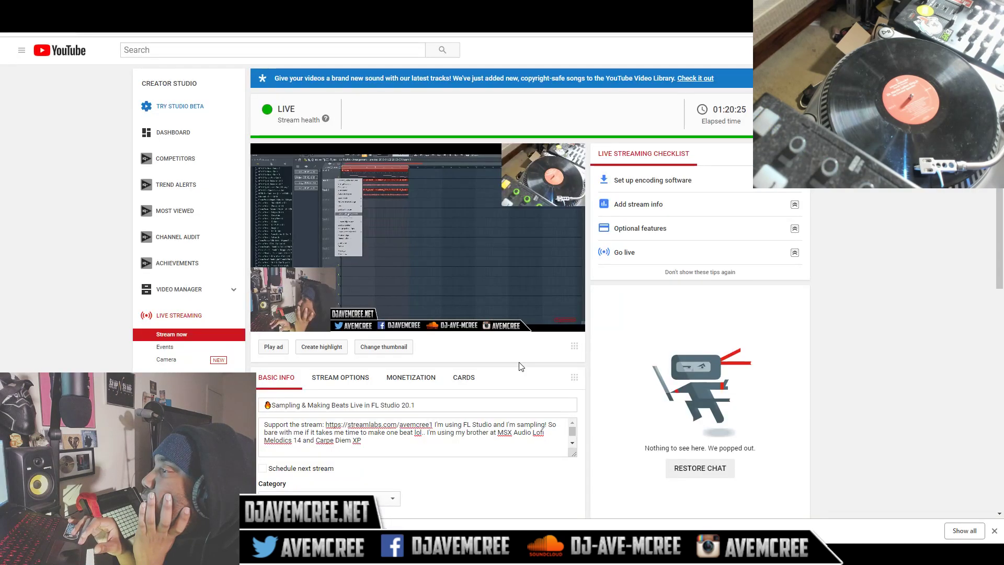
pyautogui.hotkey('alt', 'Tab')
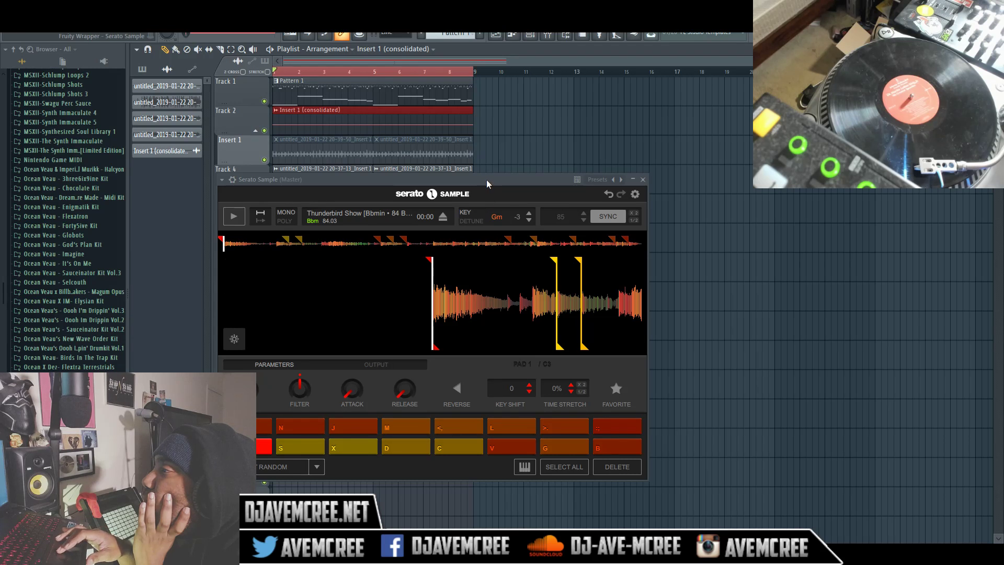
# Step: Delete the consolidated Insert 1 clip from the playlist and play the arrangement with the Serato Sample window closed
pyautogui.rightClick(359, 108)
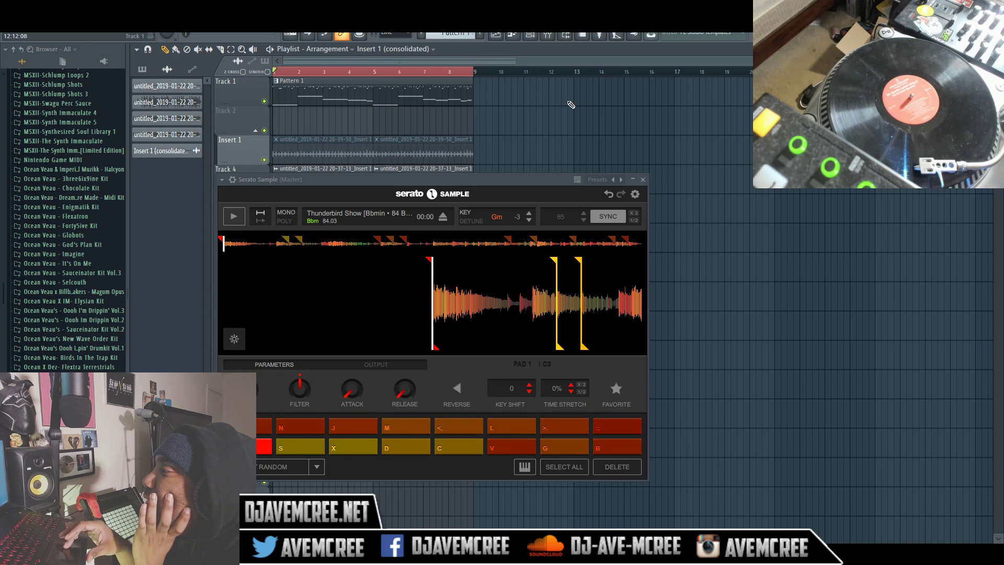
pyautogui.click(643, 180)
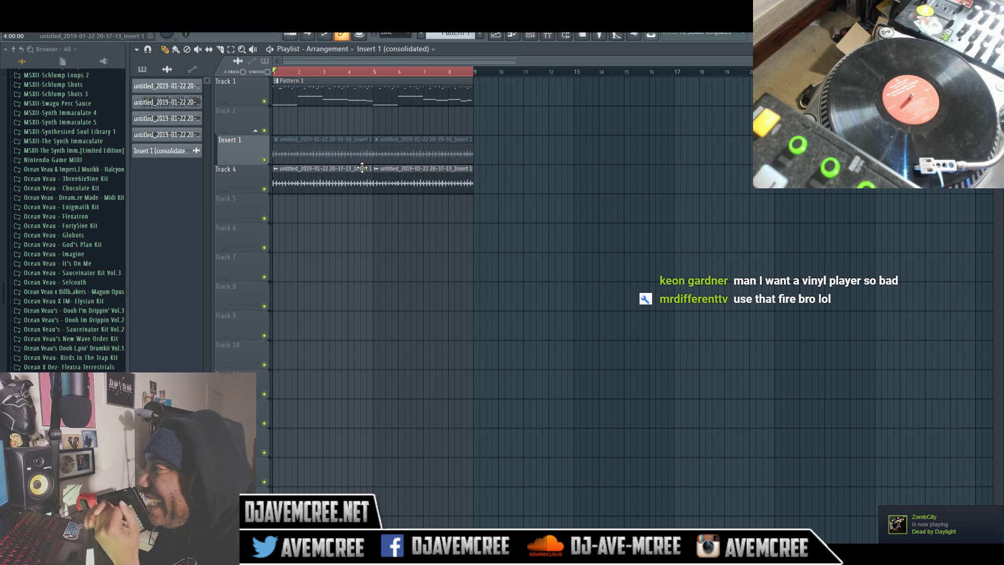
pyautogui.press('space')
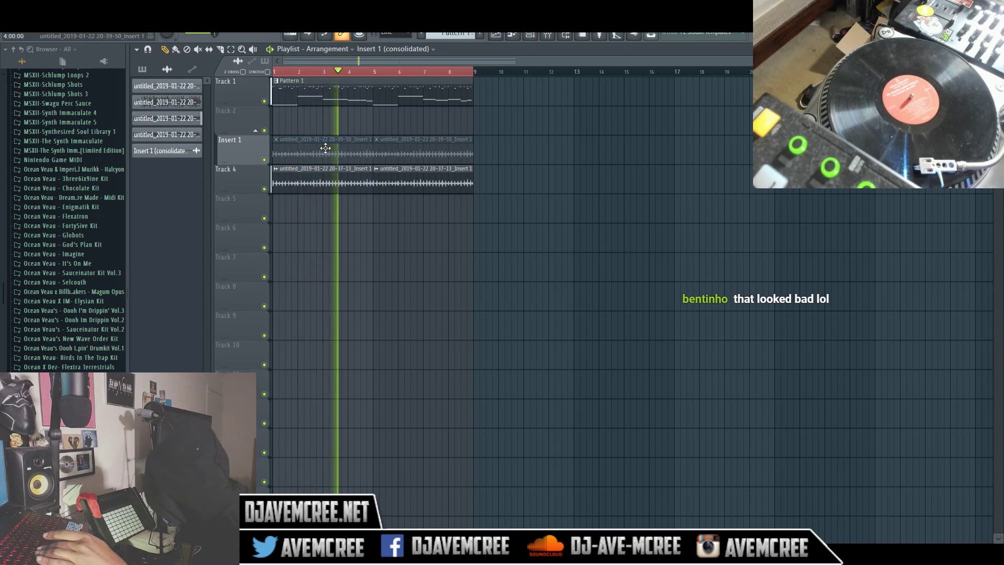
# Step: Stop playback, look through the Insert 1 track's options, and clear the time selection over bars 1 to 8
pyautogui.press('space')
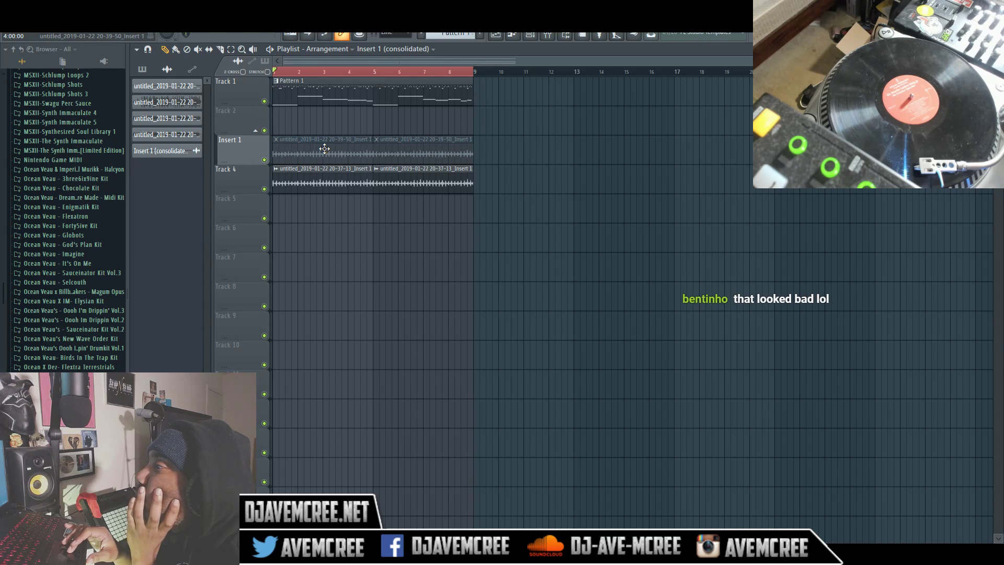
pyautogui.rightClick(237, 152)
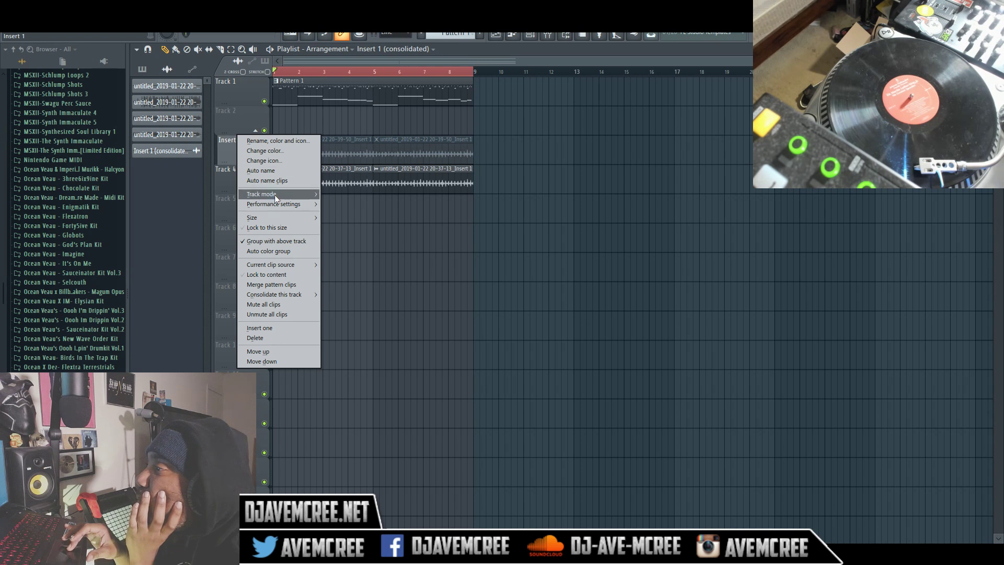
pyautogui.moveTo(276, 196)
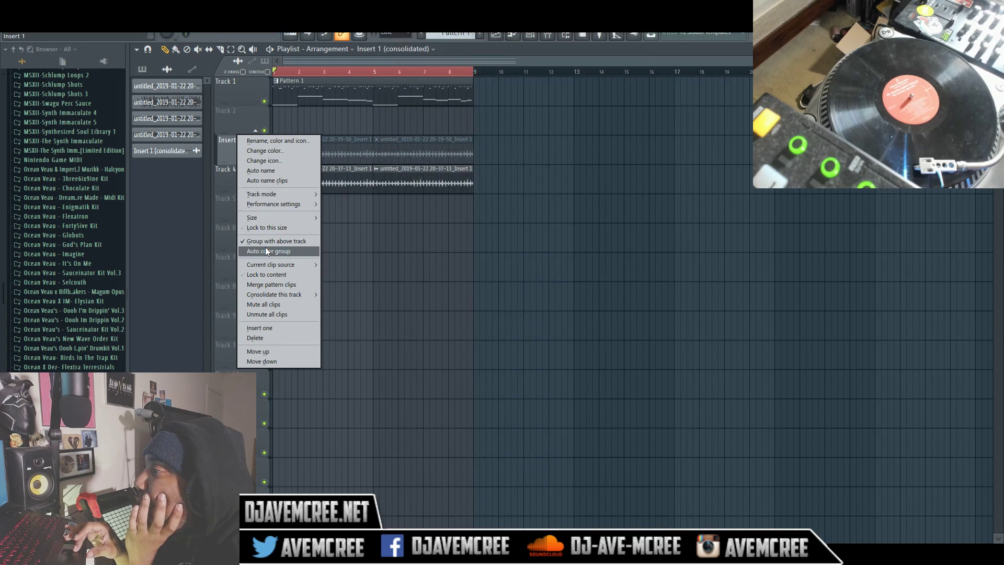
pyautogui.moveTo(270, 263)
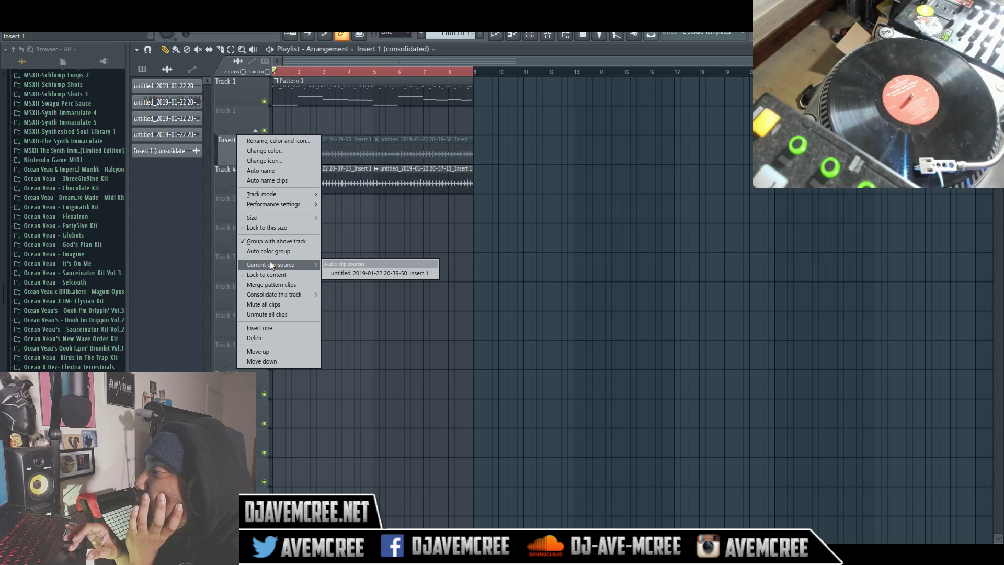
pyautogui.moveTo(281, 293)
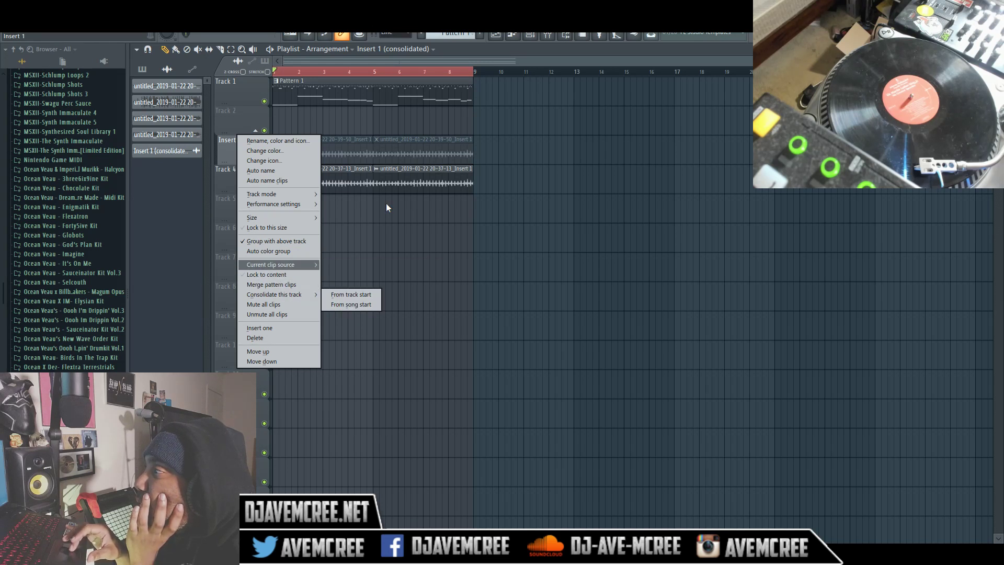
pyautogui.click(393, 69)
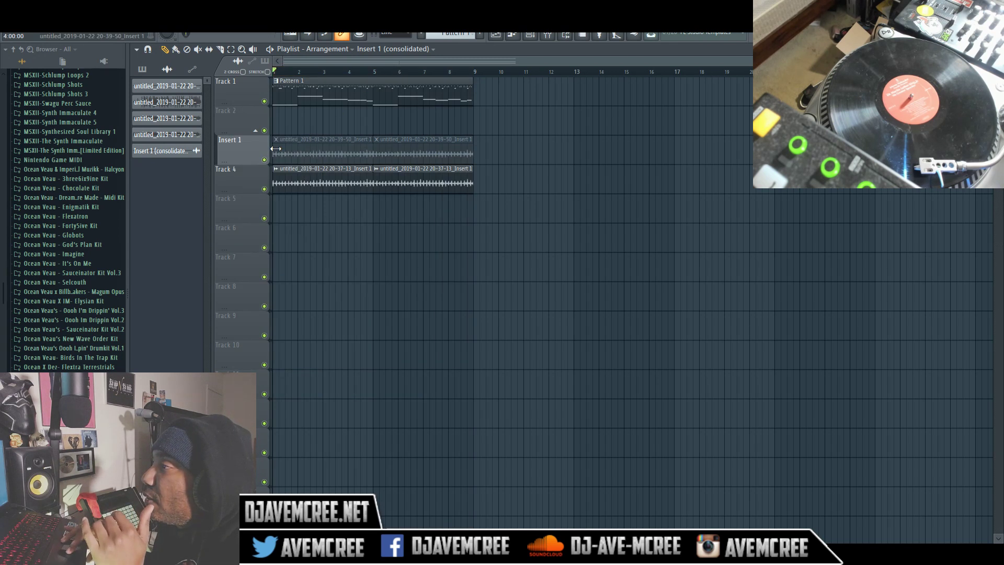
pyautogui.press('space')
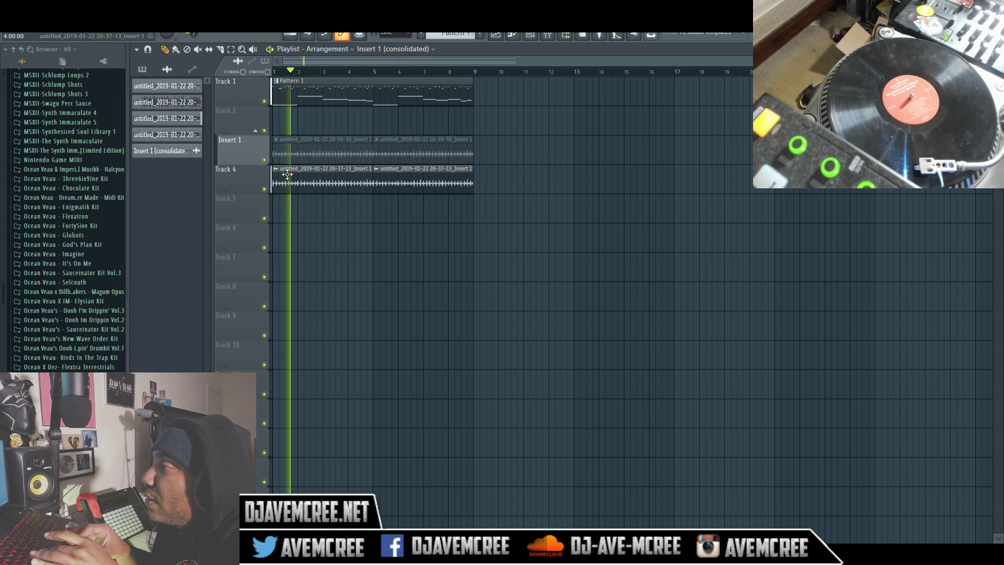
pyautogui.press('space')
pyautogui.rightClick(289, 177)
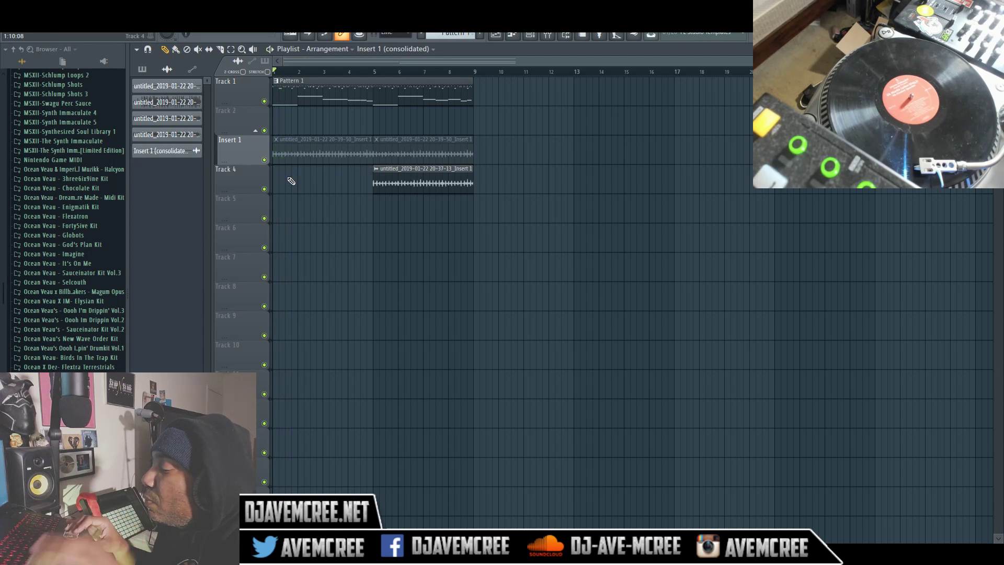
pyautogui.click(289, 179)
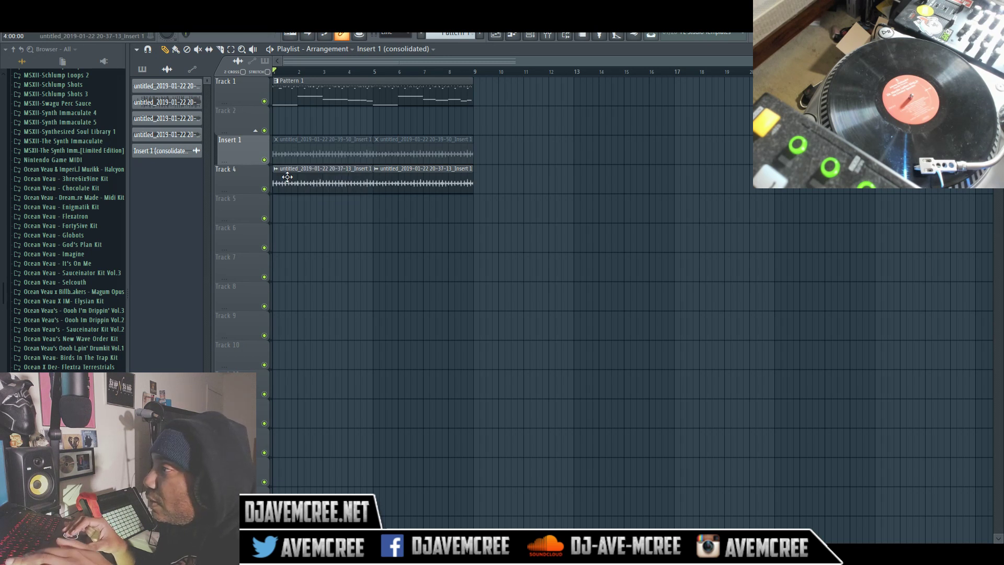
# Step: Consolidate Track 4 from the track start into a 16-bit stereo WAV with Cut remainder as the tail, using background rendering
pyautogui.rightClick(256, 178)
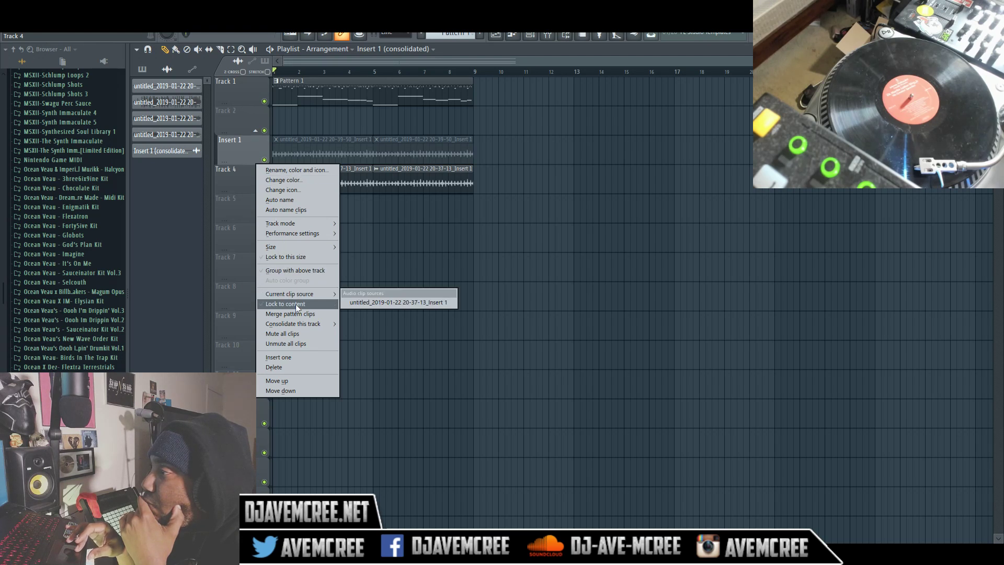
pyautogui.moveTo(301, 323)
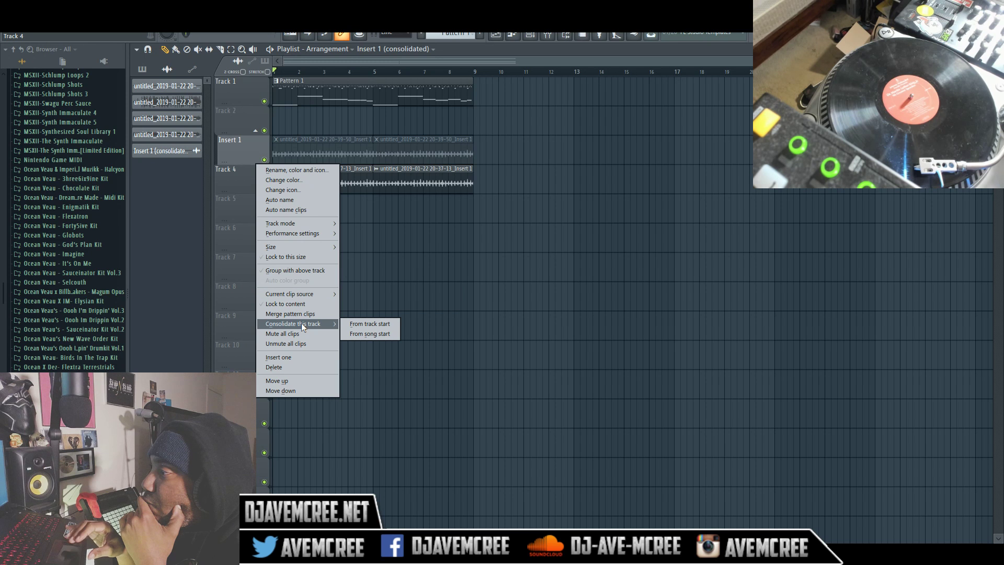
pyautogui.click(353, 323)
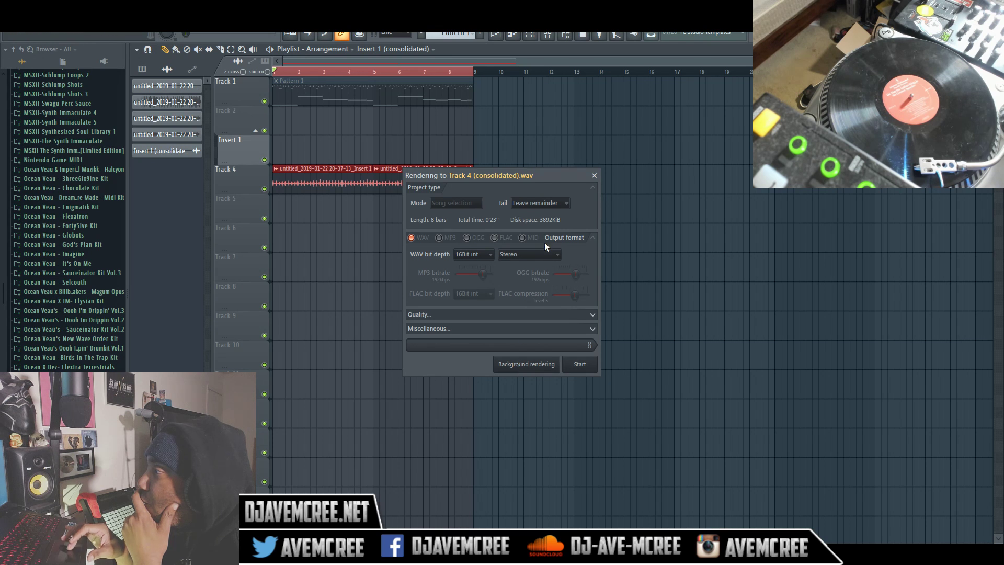
pyautogui.click(556, 204)
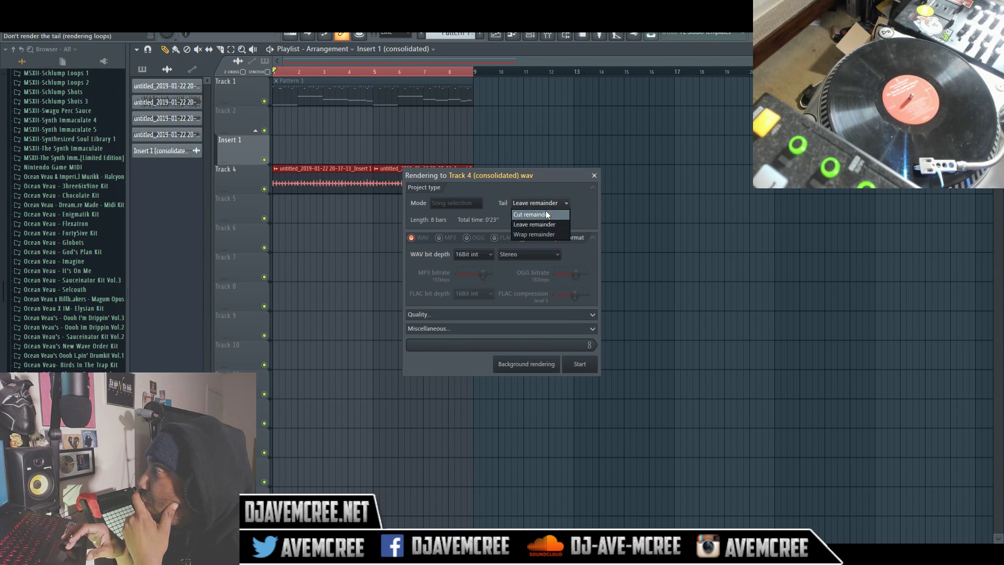
pyautogui.click(546, 213)
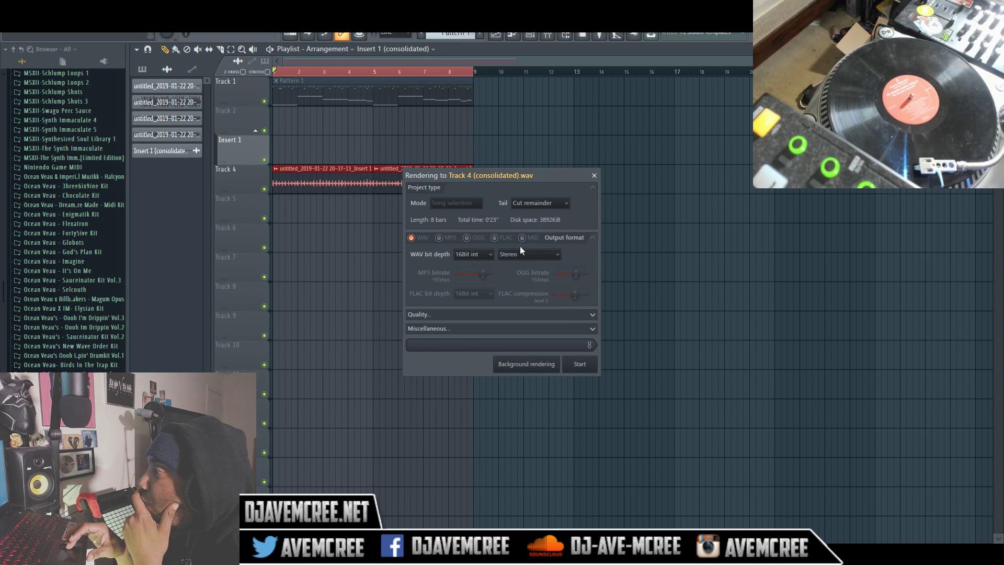
pyautogui.click(524, 364)
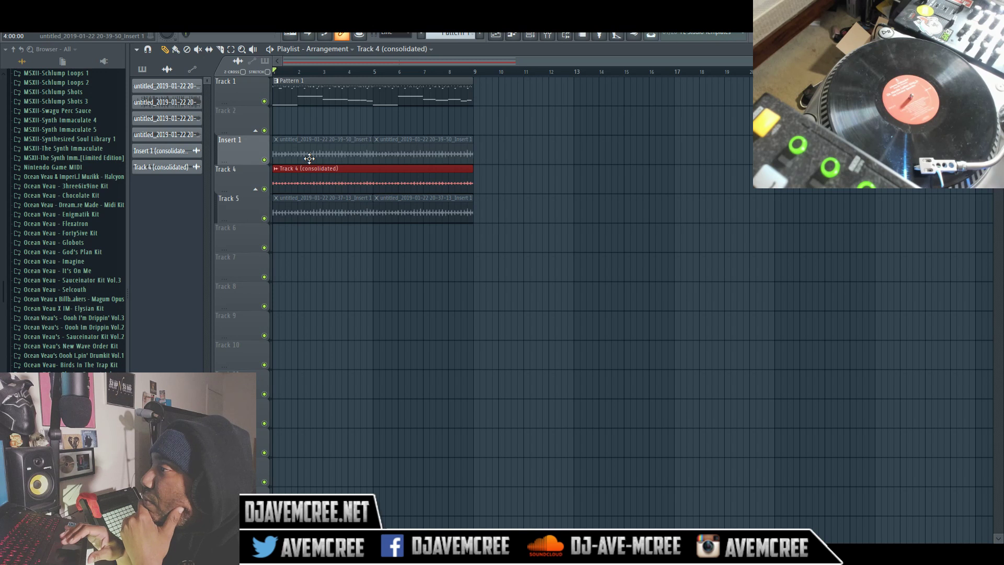
# Step: Inspect the channel settings of the consolidated Track 4 clip, close them, and start playing the arrangement
pyautogui.doubleClick(343, 178)
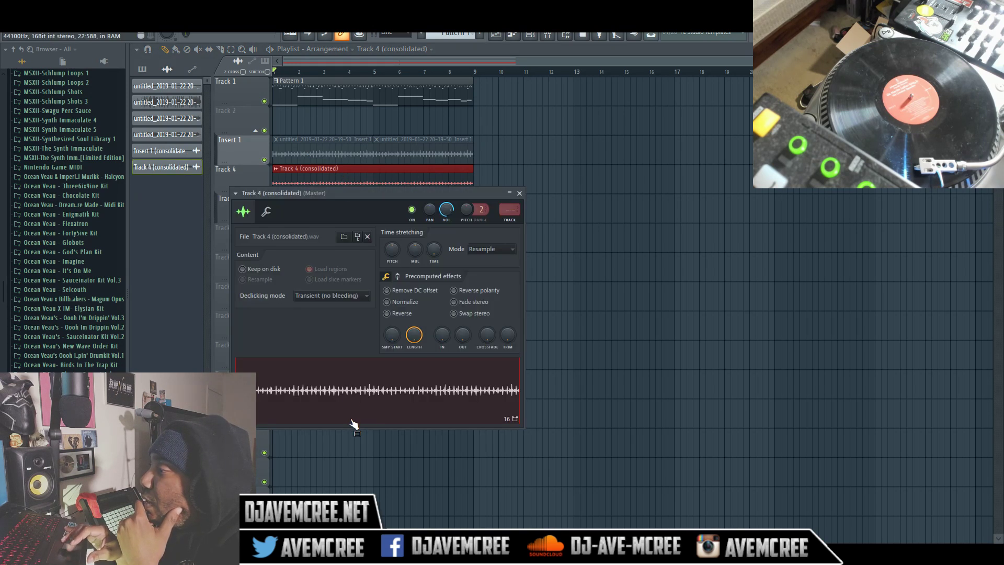
pyautogui.click(519, 194)
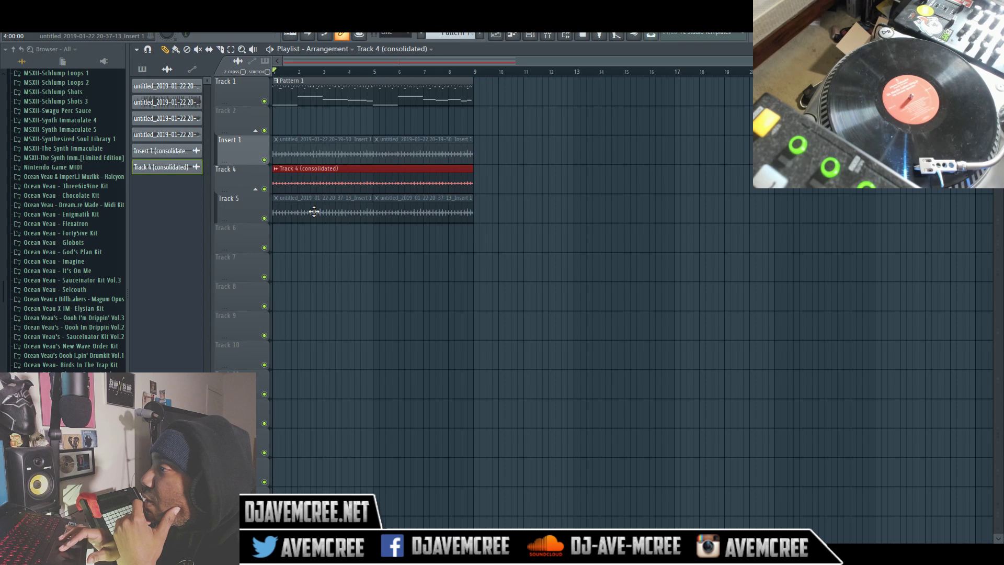
pyautogui.press('space')
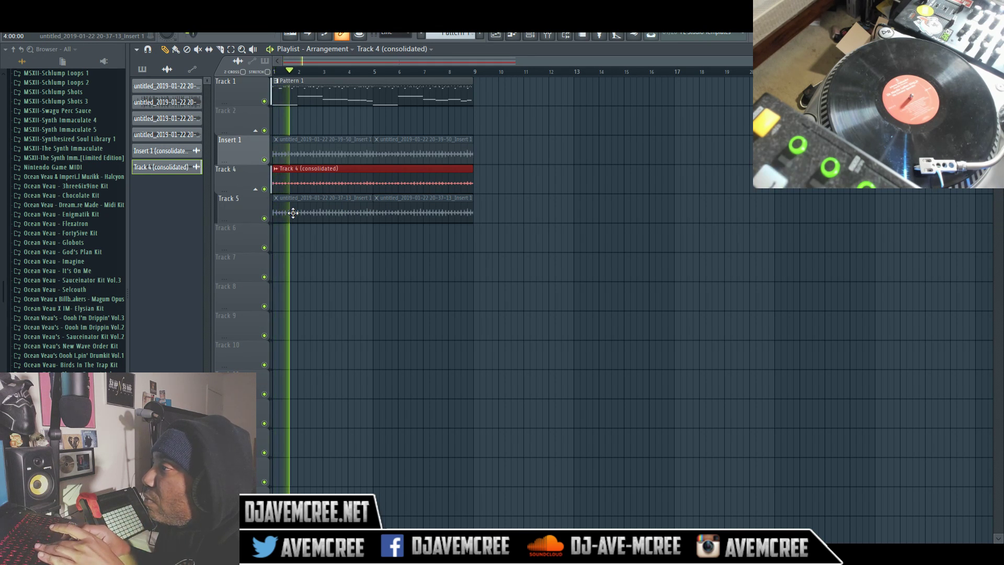
# Step: Mute the Track 4 and Insert 1 tracks, check the channel settings of the original Track 5 clip, and stop playback
pyautogui.click(265, 188)
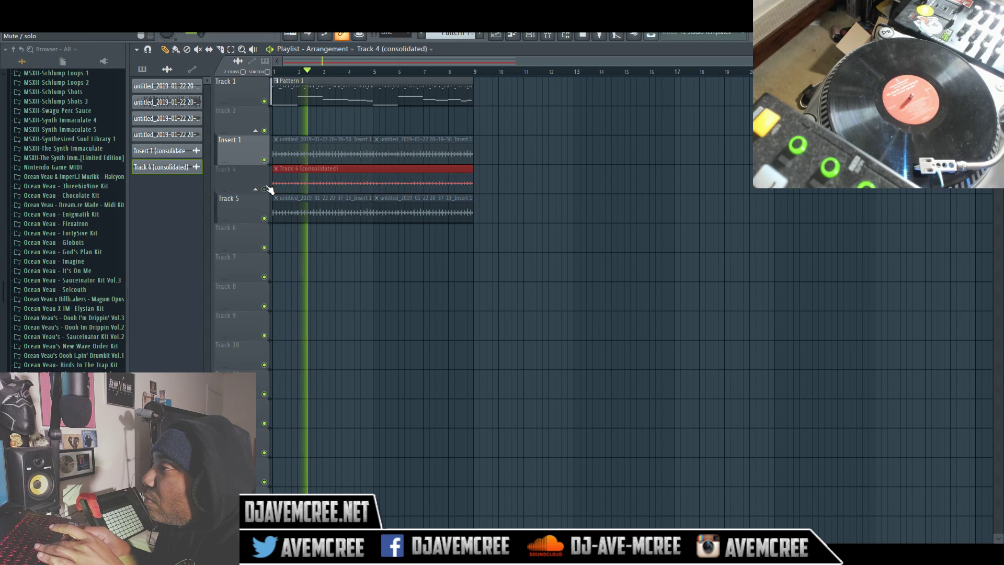
pyautogui.click(264, 160)
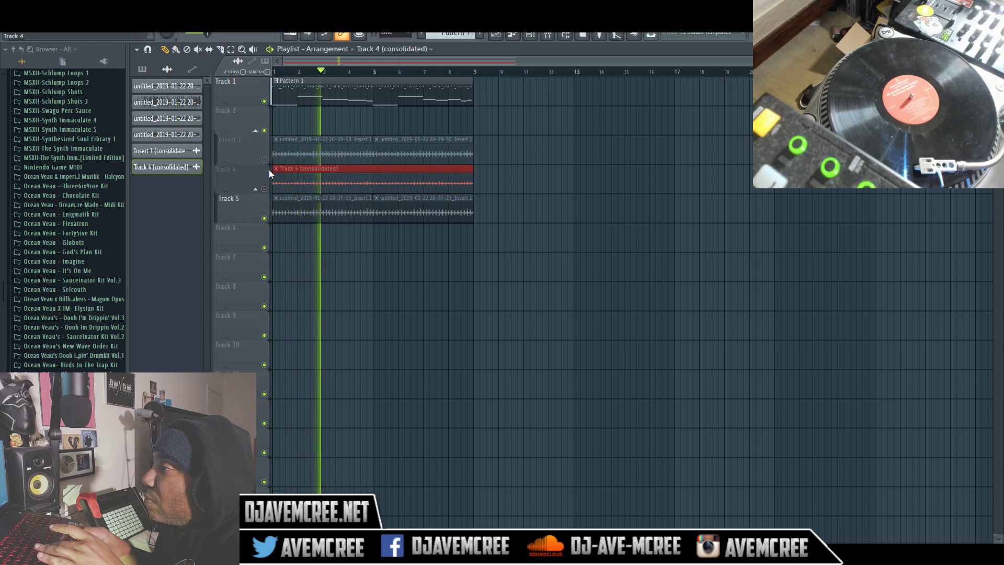
pyautogui.doubleClick(293, 202)
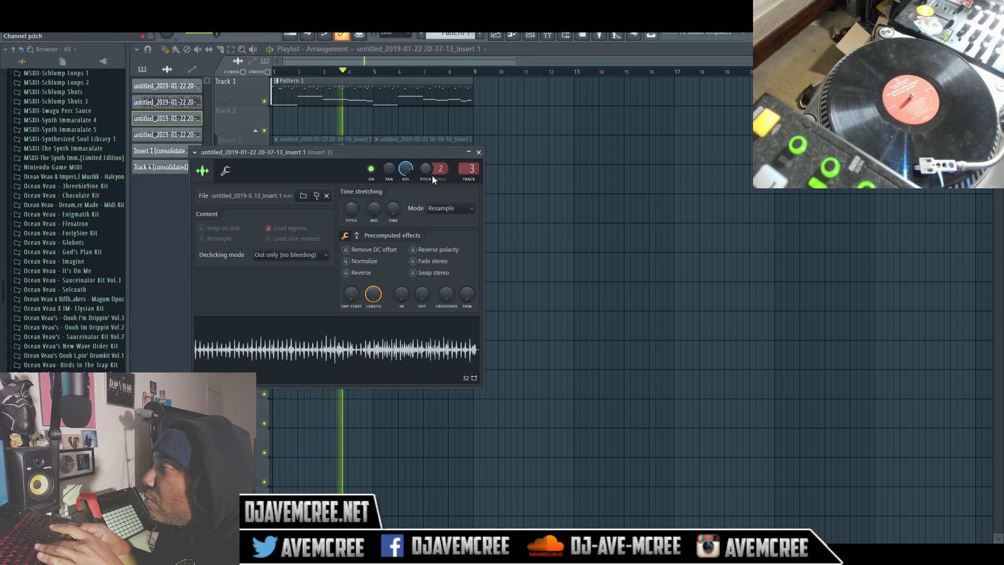
pyautogui.click(478, 152)
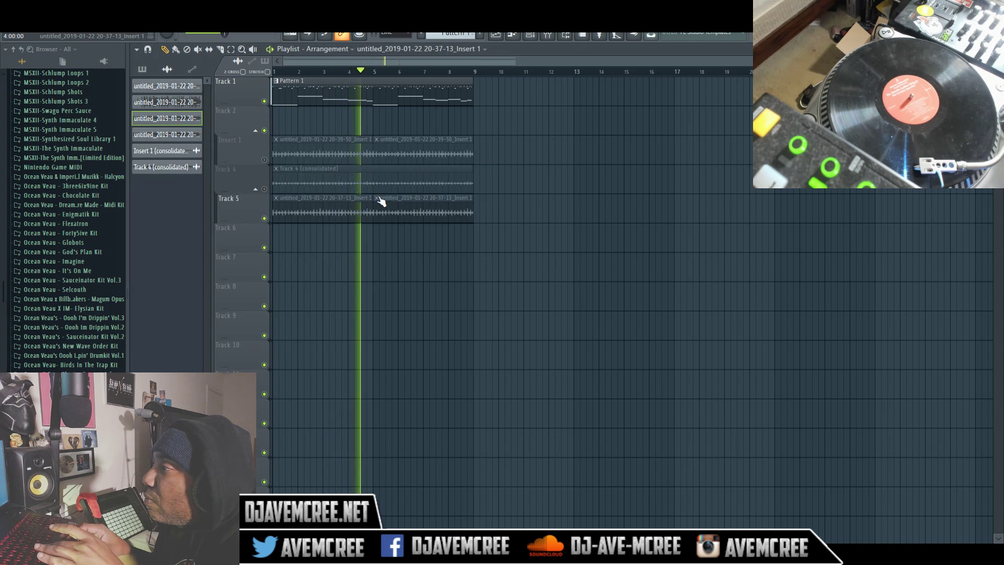
pyautogui.press('space')
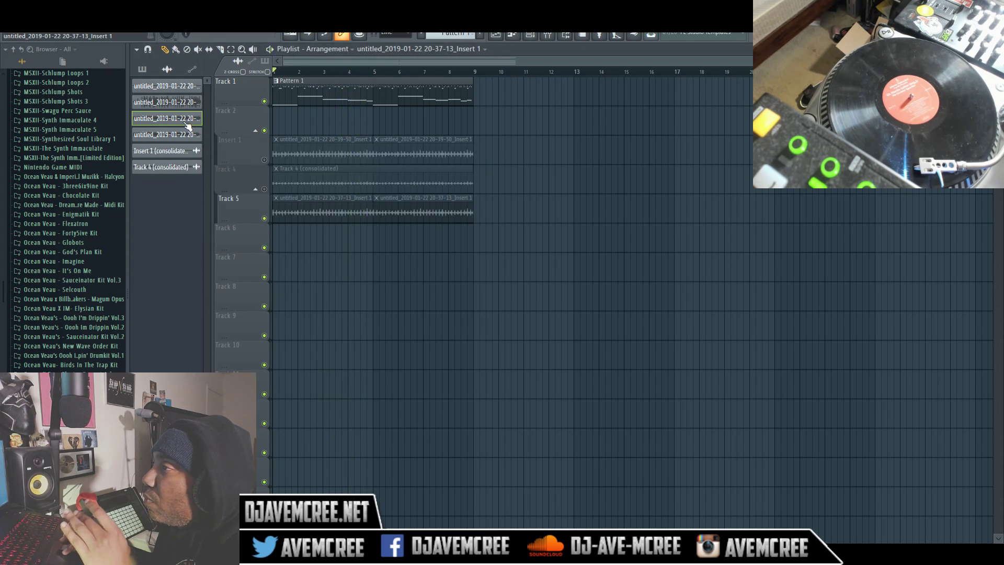
# Step: Delete both original audio clips from Track 5 and unmute Track 4 with the consolidated clip
pyautogui.click(183, 106)
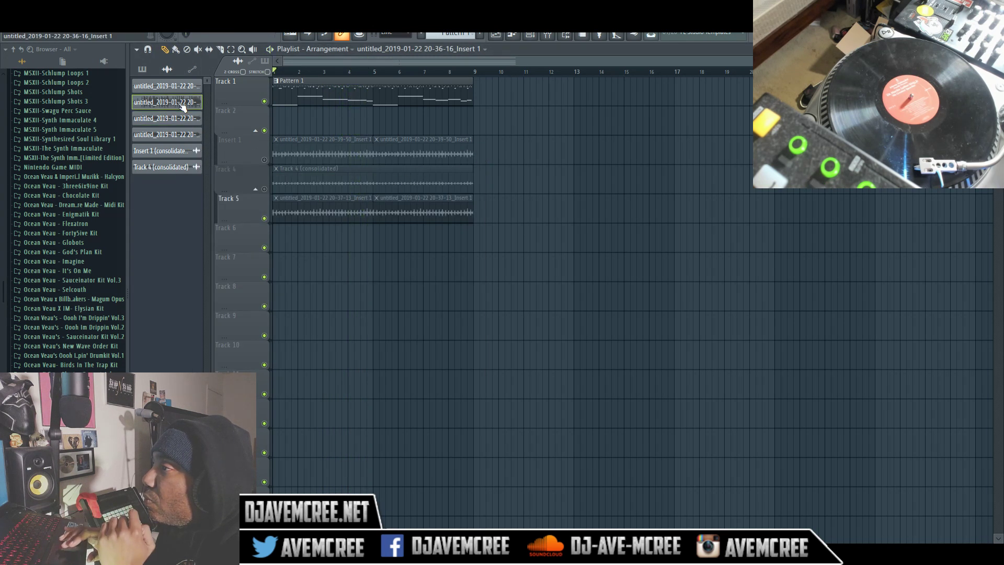
pyautogui.rightClick(333, 209)
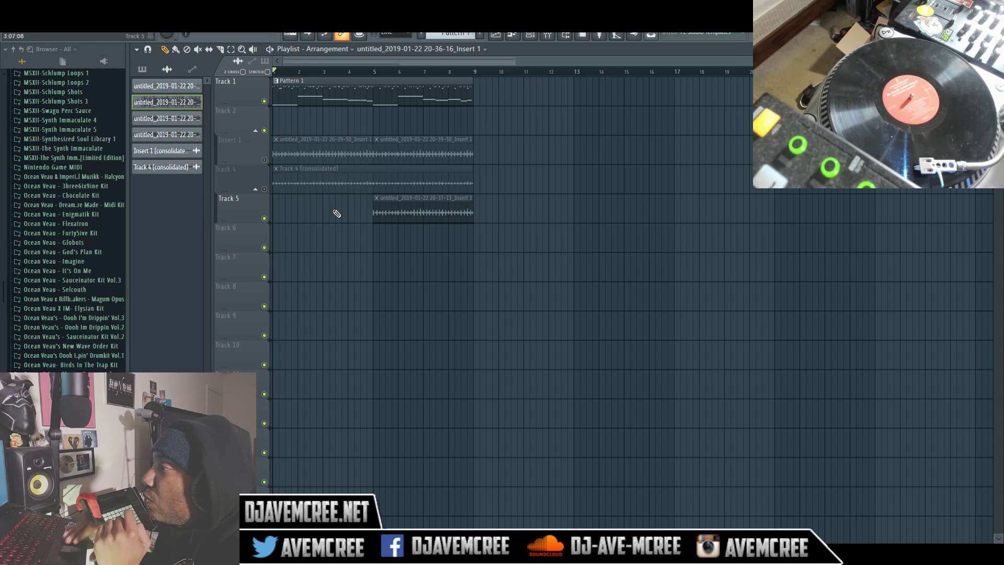
pyautogui.rightClick(400, 213)
pyautogui.click(265, 189)
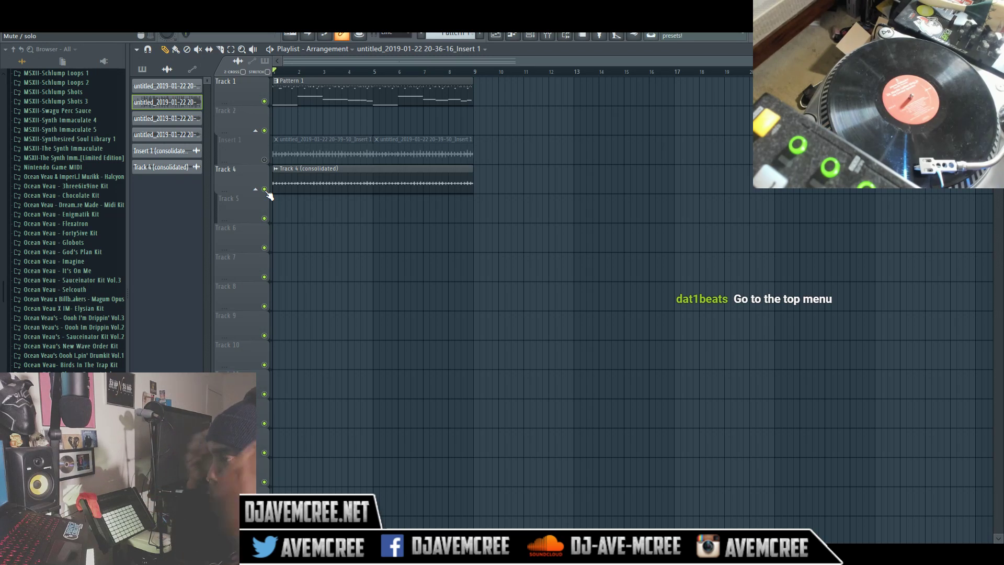
# Step: Try a slower project tempo during playback, and raise it back until the consolidated Track 4 clip fills eight bars
pyautogui.press('space')
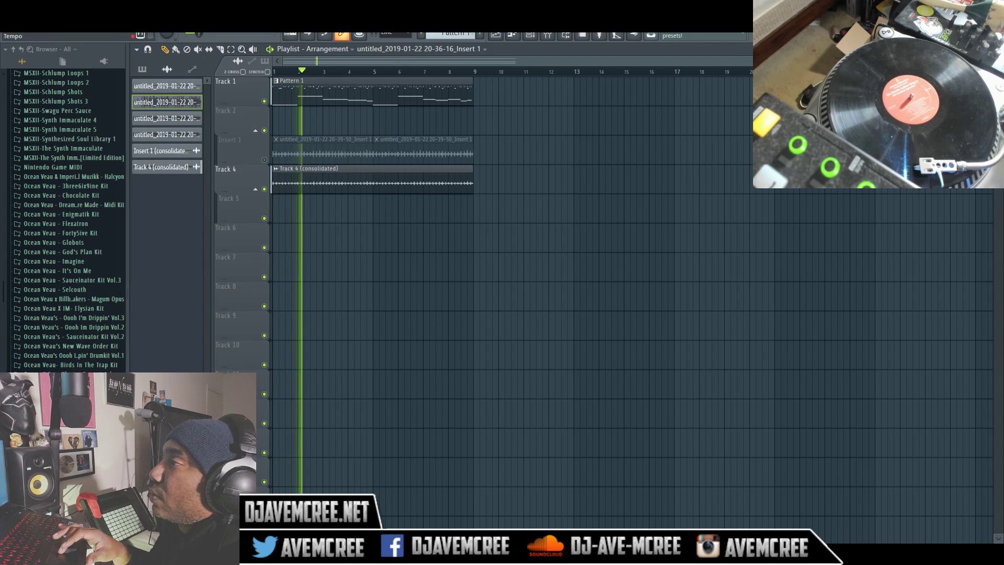
pyautogui.moveTo(258, 20); pyautogui.dragTo(259, 24)
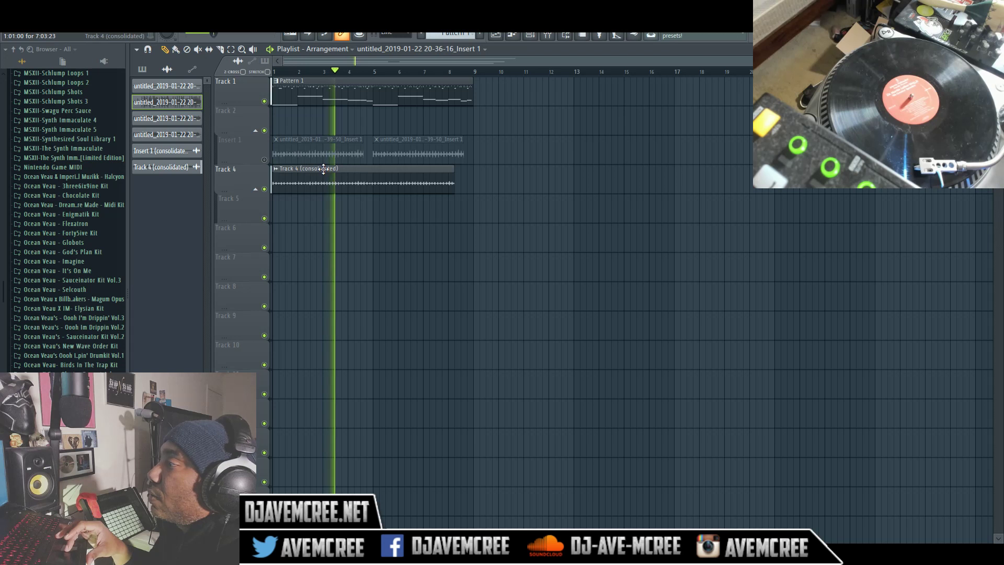
pyautogui.click(276, 169)
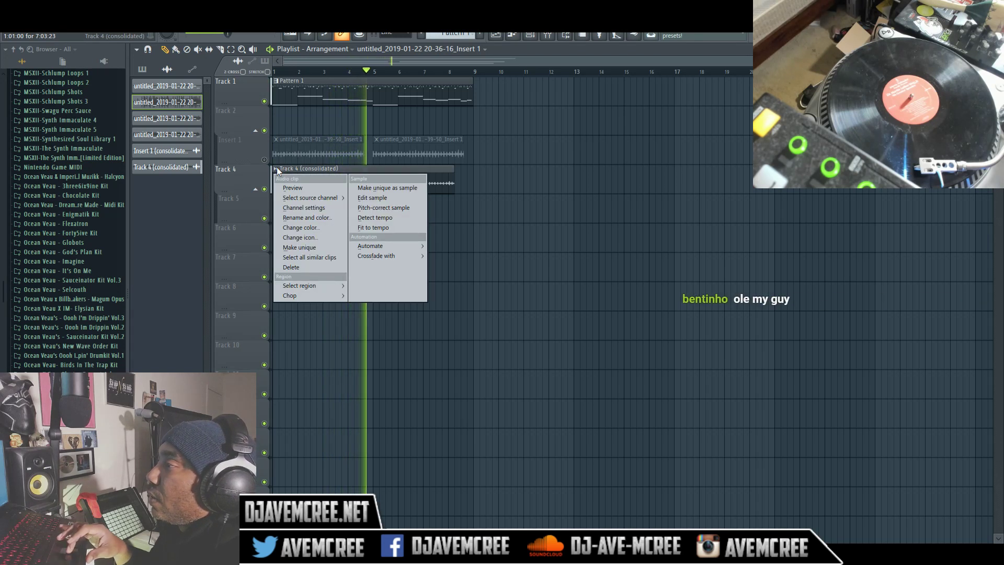
pyautogui.press('Escape')
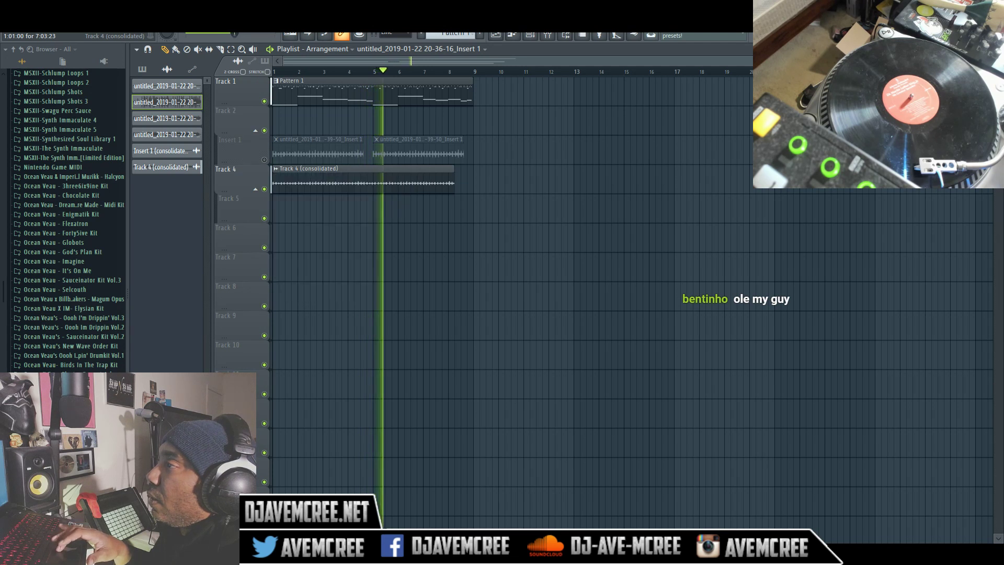
pyautogui.scroll(7, 260, 21)
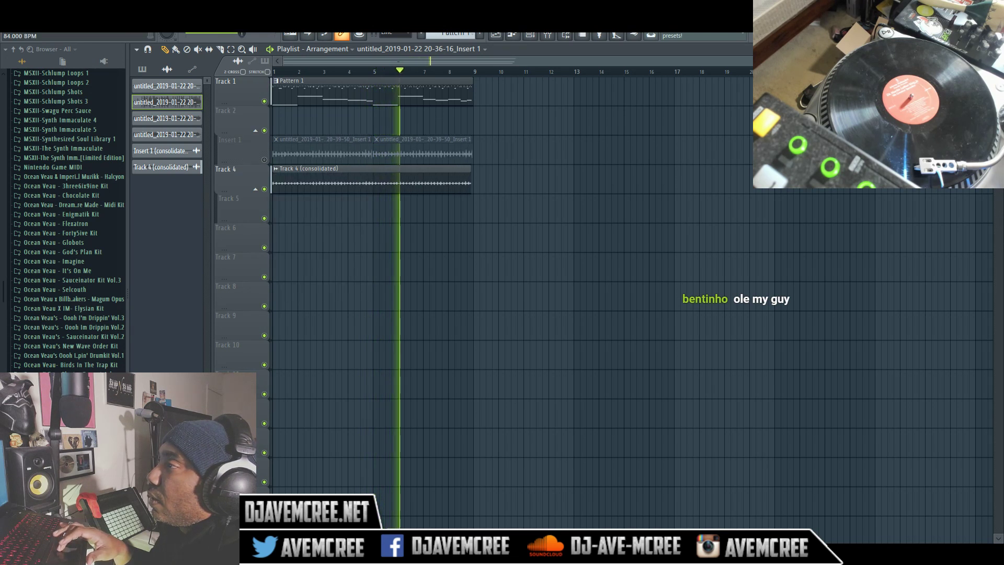
pyautogui.press('space')
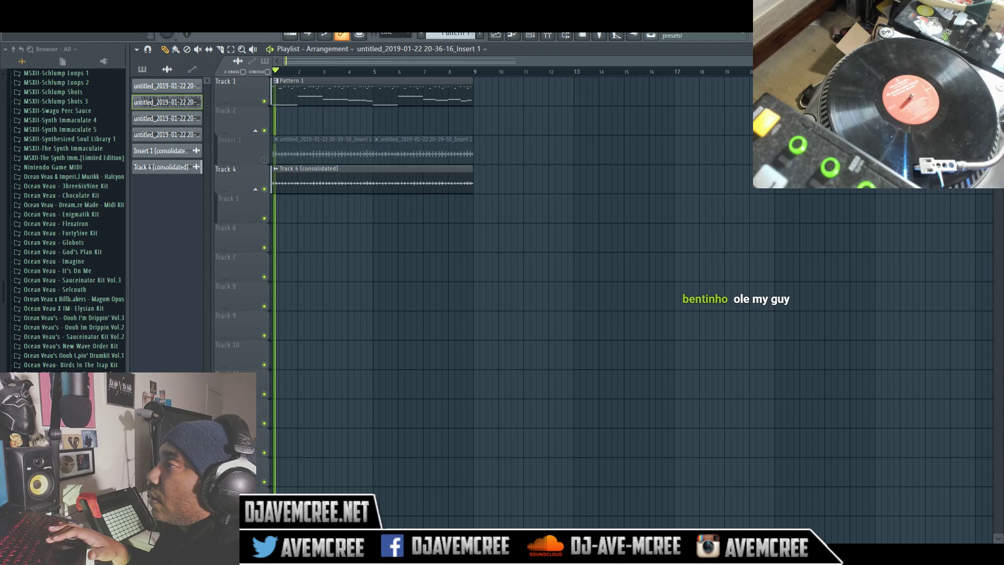
# Step: Set the consolidated Track 4 clip's time stretching mode to Stretch and play the arrangement
pyautogui.rightClick(276, 172)
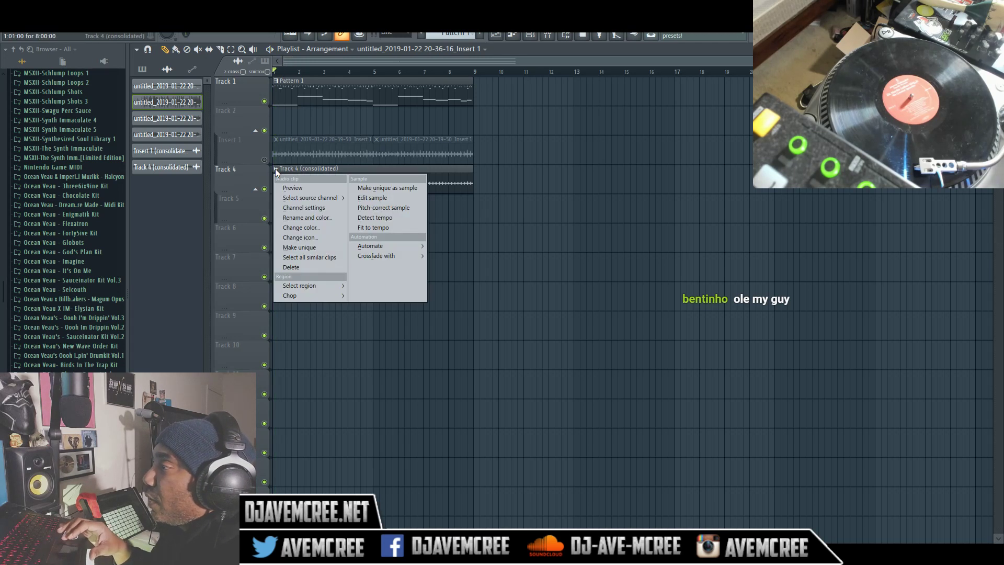
pyautogui.click(448, 181)
pyautogui.doubleClick(447, 181)
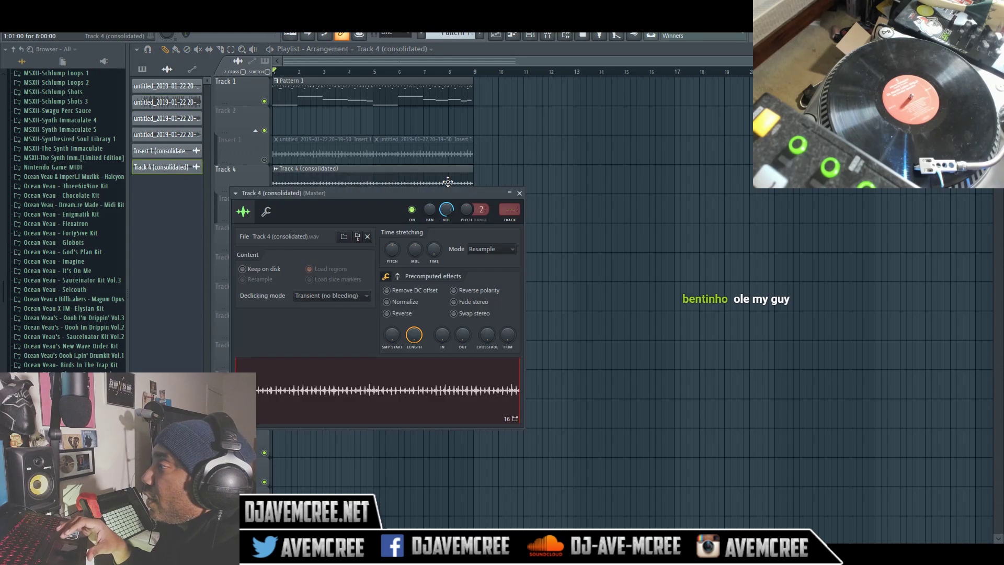
pyautogui.click(480, 248)
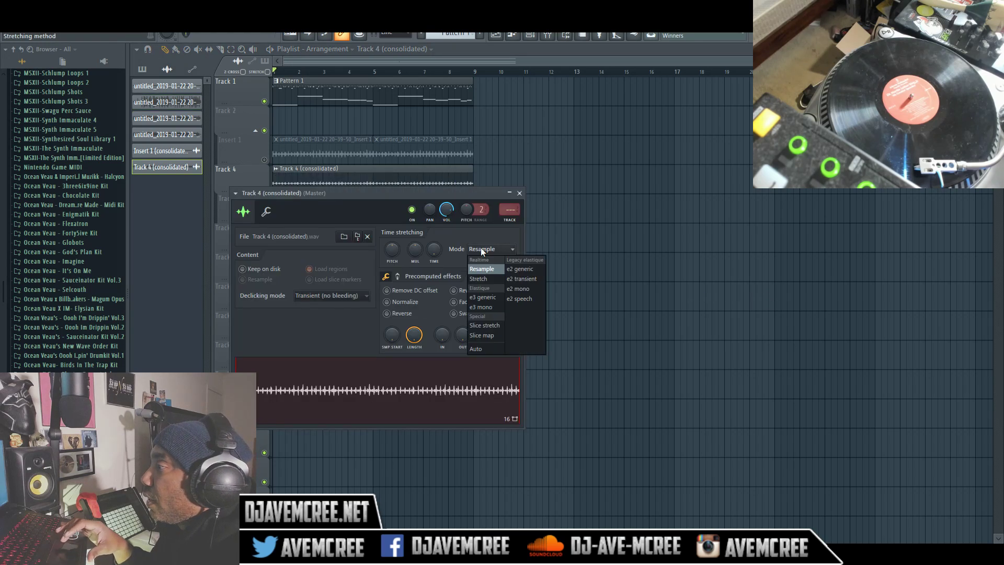
pyautogui.click(481, 280)
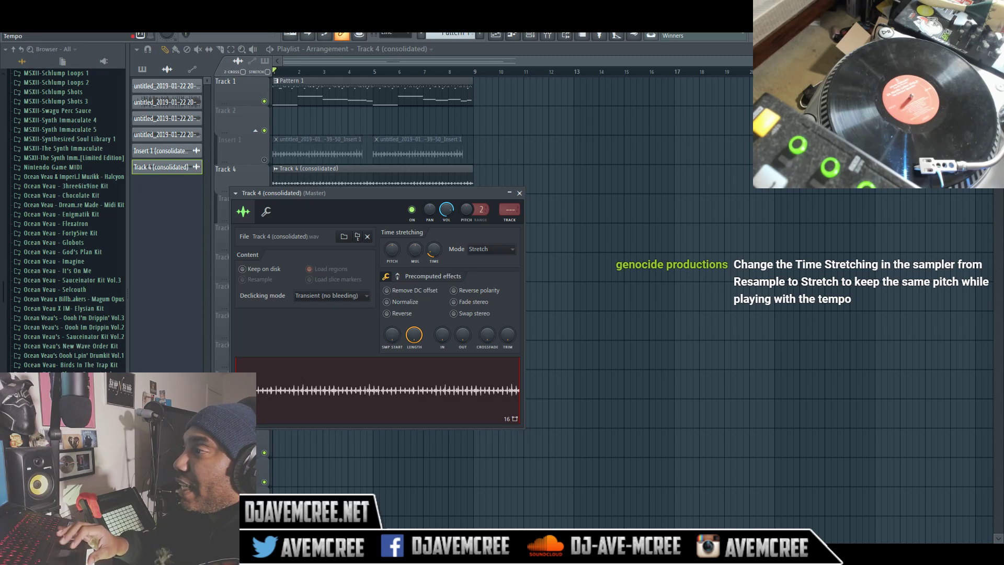
pyautogui.press('space')
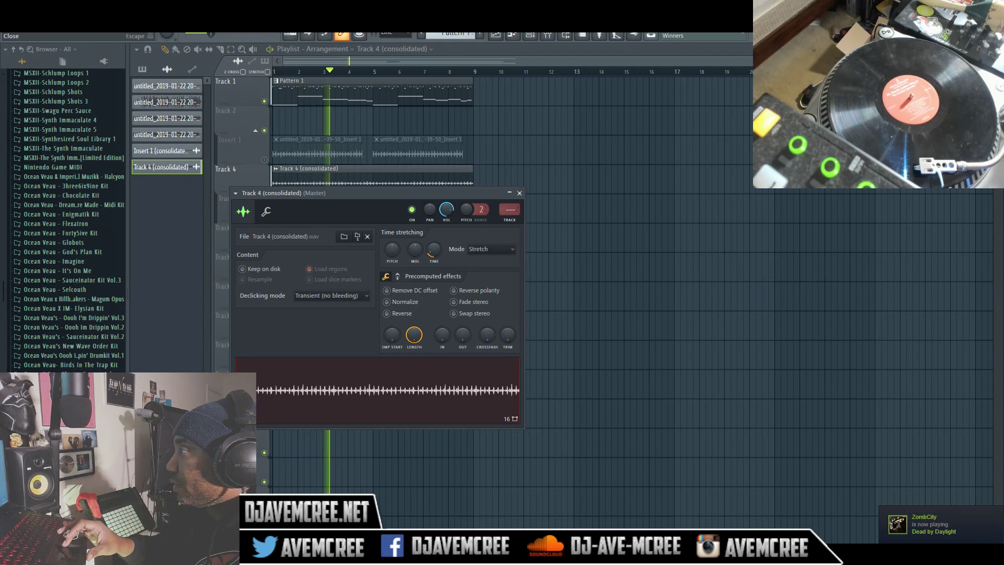
# Step: Examine the Serato Sample and drum sequences across the bars of Pattern 1 in the channel rack
pyautogui.press('Escape')
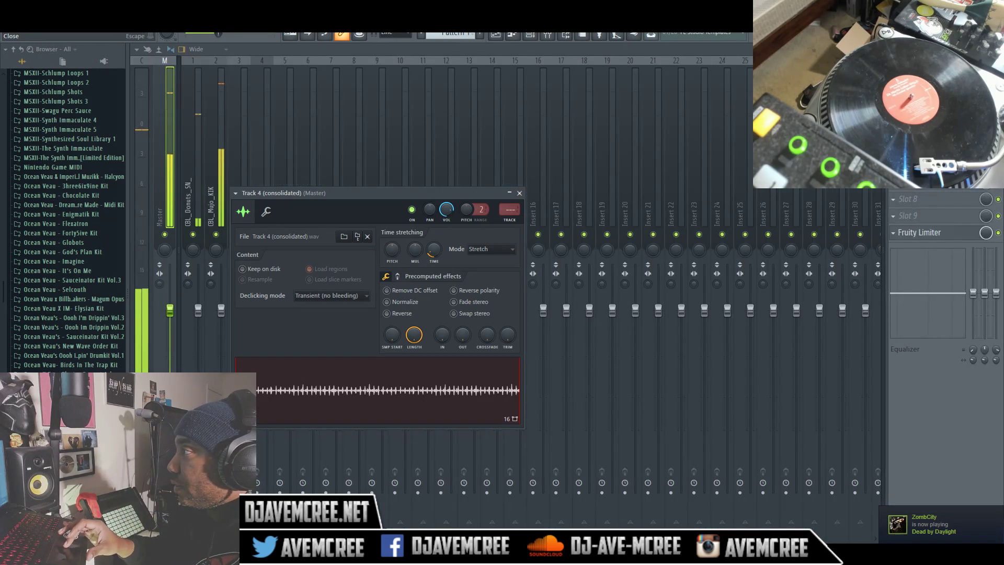
pyautogui.press('Escape')
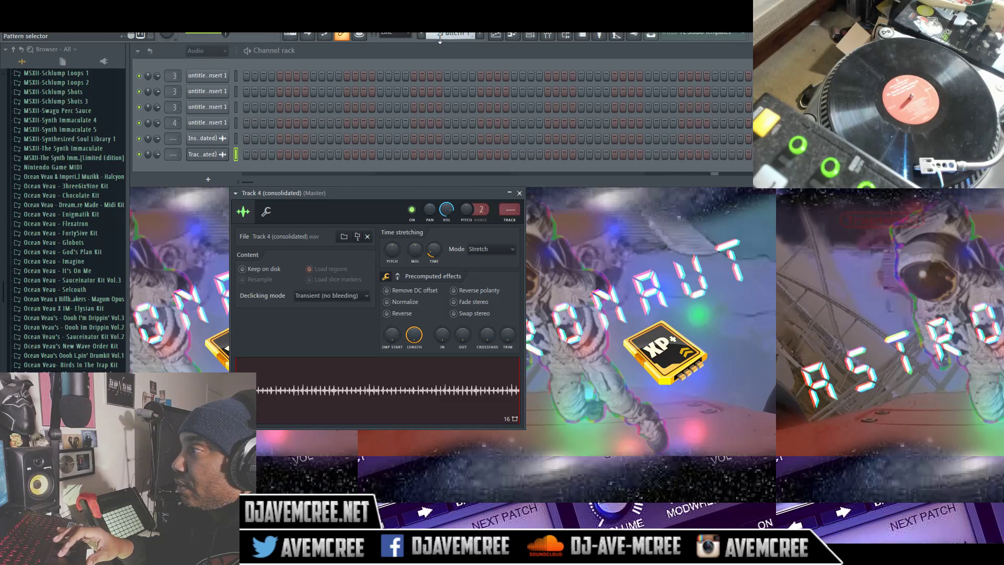
pyautogui.scroll(1, 443, 37)
pyautogui.scroll(-2, 437, 45)
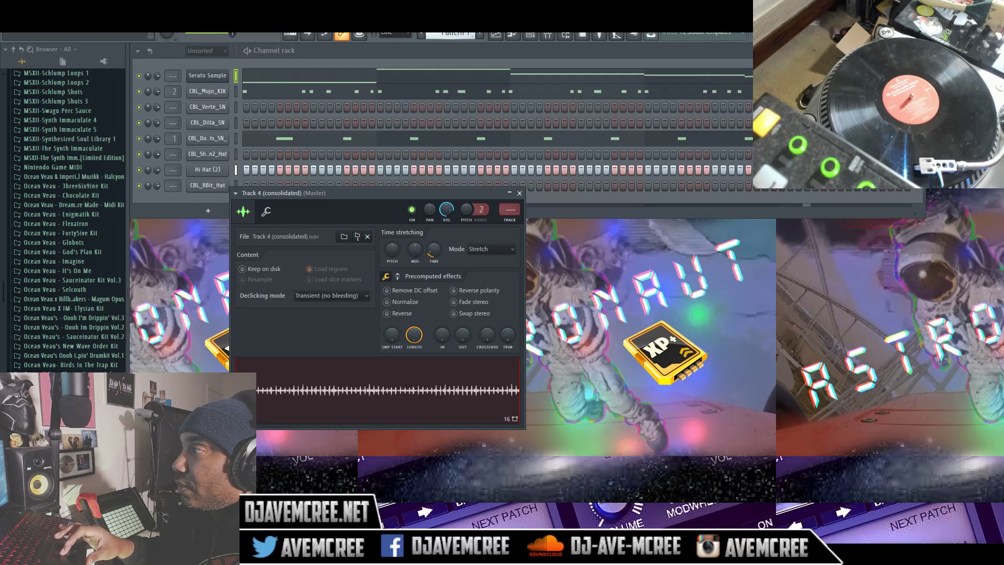
pyautogui.click(438, 52)
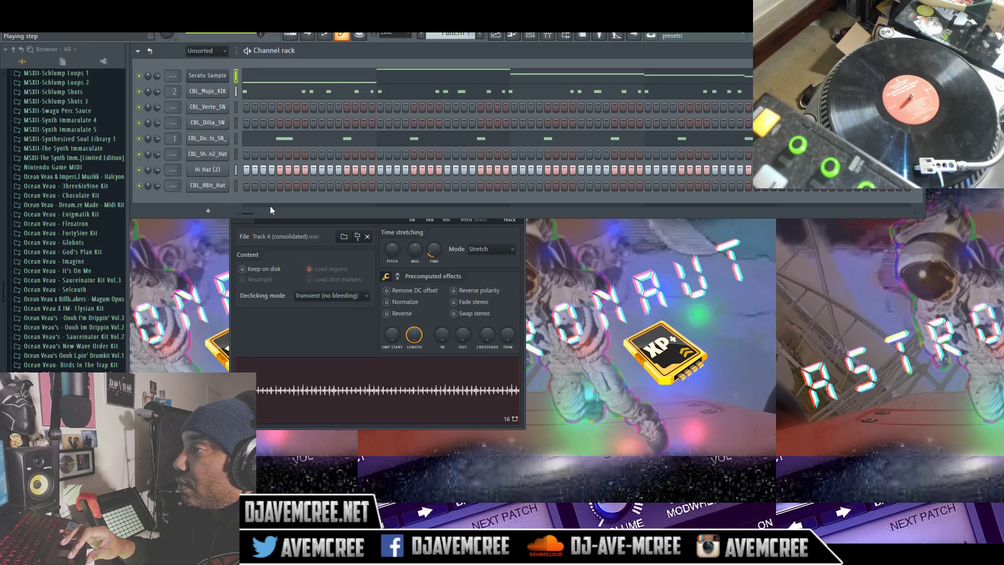
pyautogui.moveTo(253, 212); pyautogui.dragTo(585, 205)
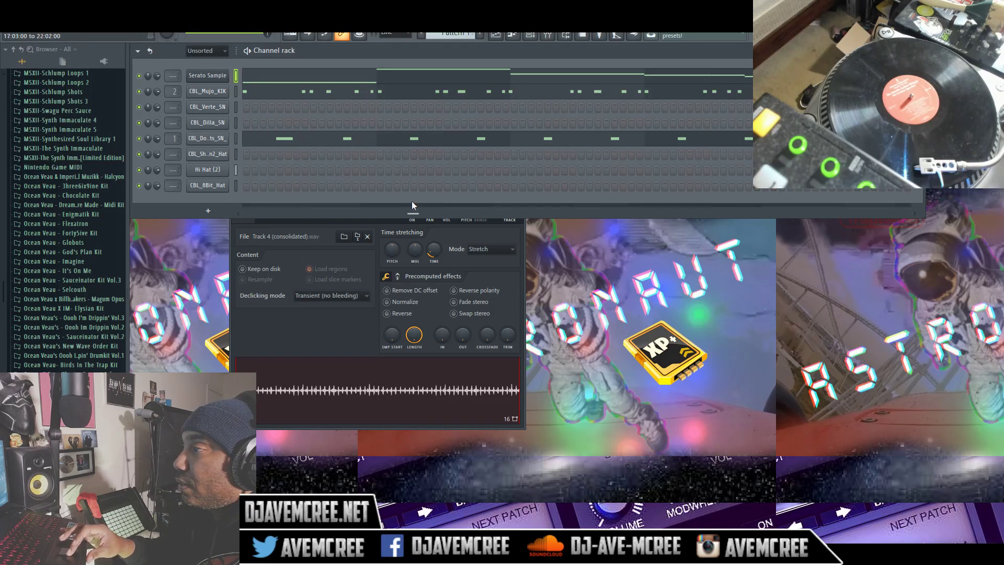
pyautogui.moveTo(337, 196)
pyautogui.mouseDown()
pyautogui.moveTo(297, 193)
pyautogui.moveTo(422, 169)
pyautogui.moveTo(683, 171)
pyautogui.mouseUp()
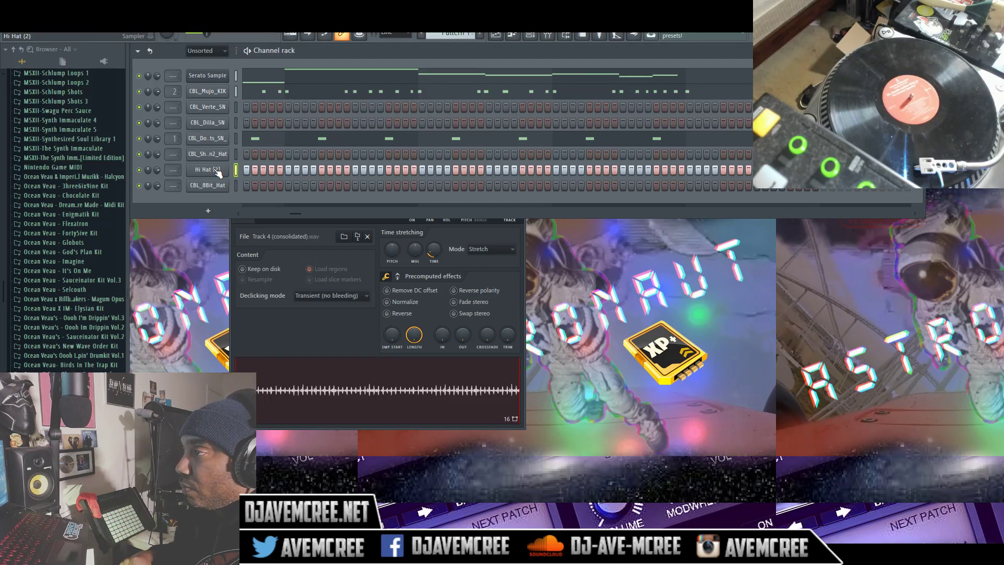
# Step: Lengthen the CBL_Mujo_KIK notes in the piano roll to one step each and resume playback
pyautogui.click(259, 96)
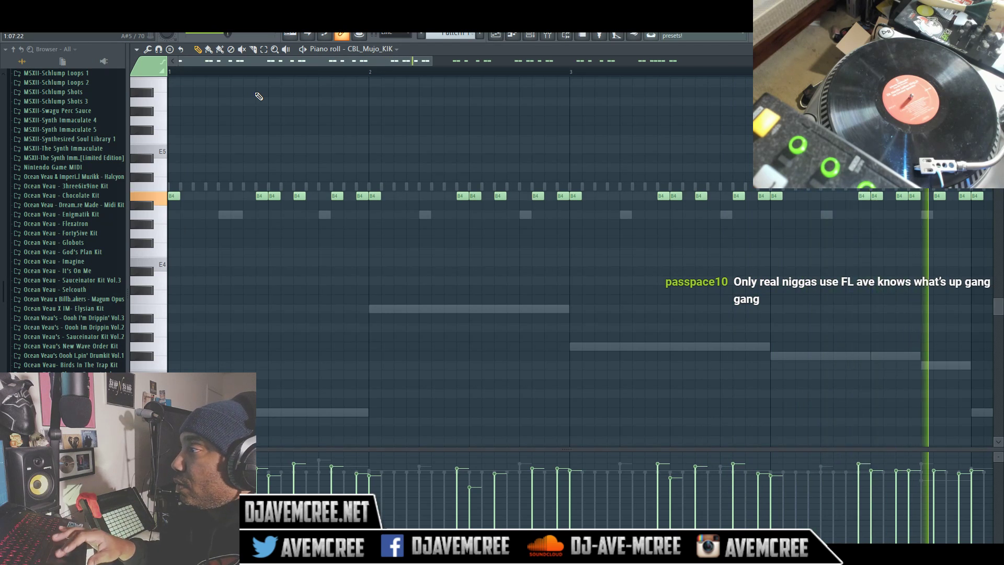
pyautogui.press('space')
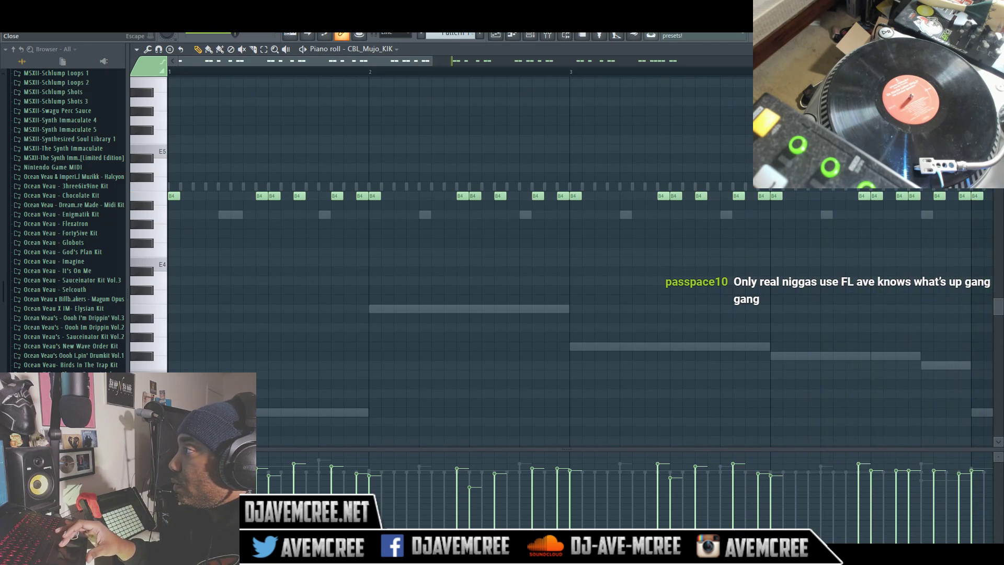
pyautogui.press('Escape')
pyautogui.press('space')
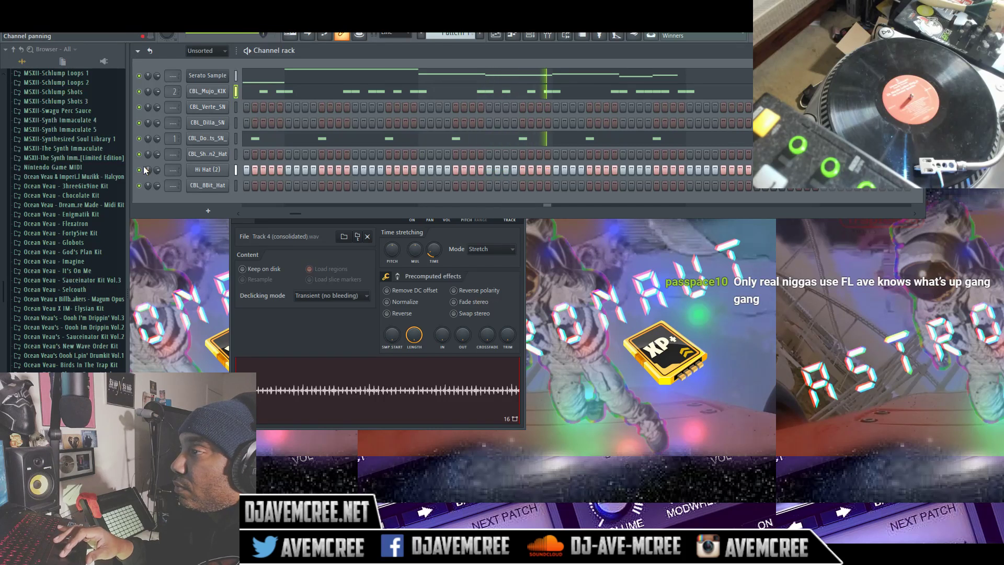
# Step: Adjust the Hi Hat (2) channel's volume and solo the Serato Sample channel
pyautogui.moveTo(156, 170)
pyautogui.mouseDown()
pyautogui.moveTo(157, 184)
pyautogui.moveTo(157, 171)
pyautogui.mouseUp()
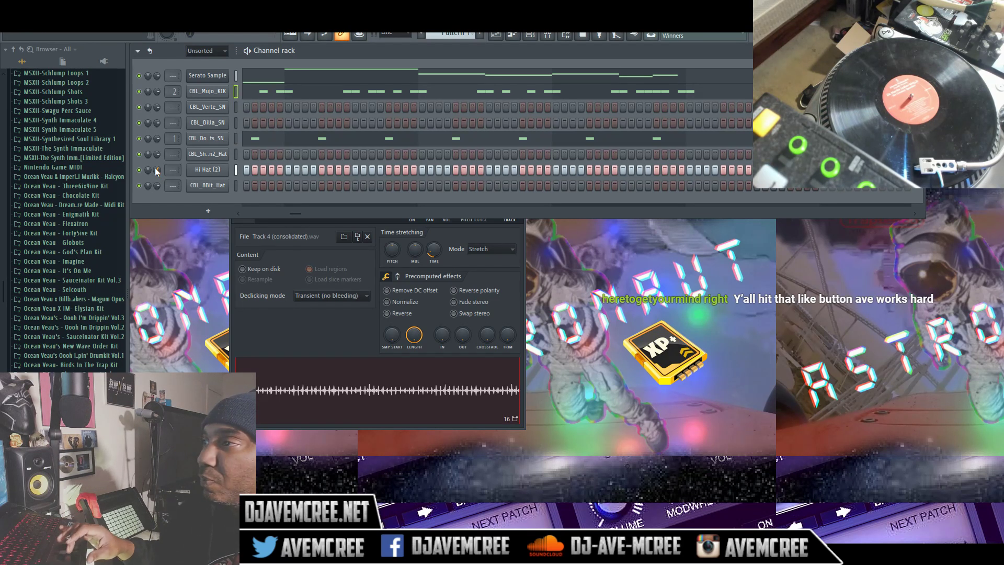
pyautogui.rightClick(140, 77)
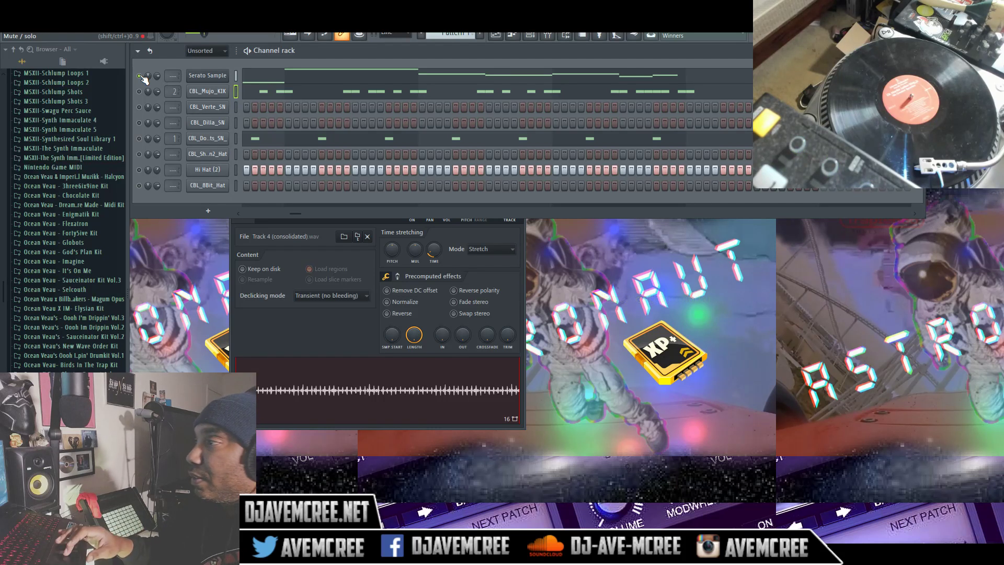
pyautogui.click(548, 36)
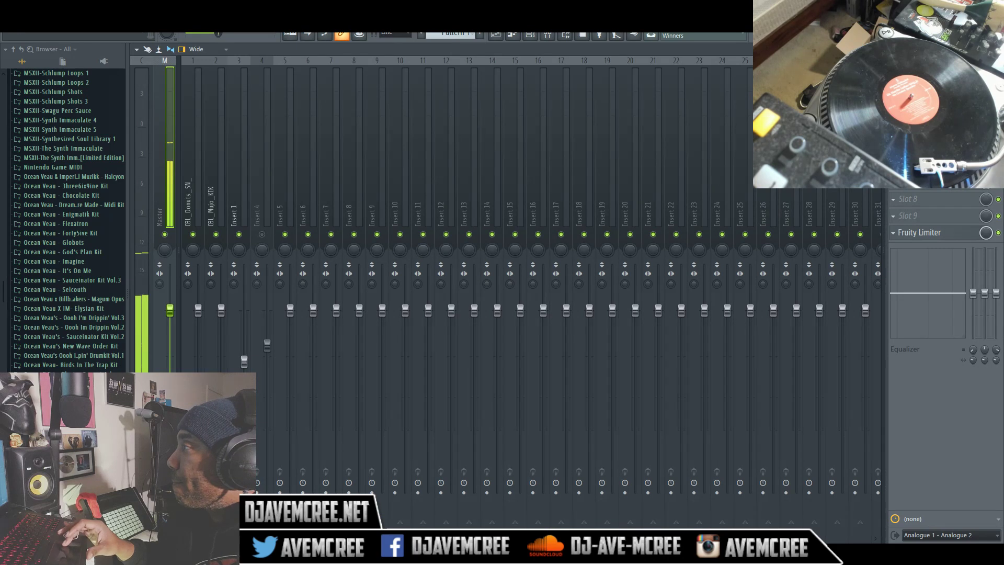
pyautogui.press('F9')
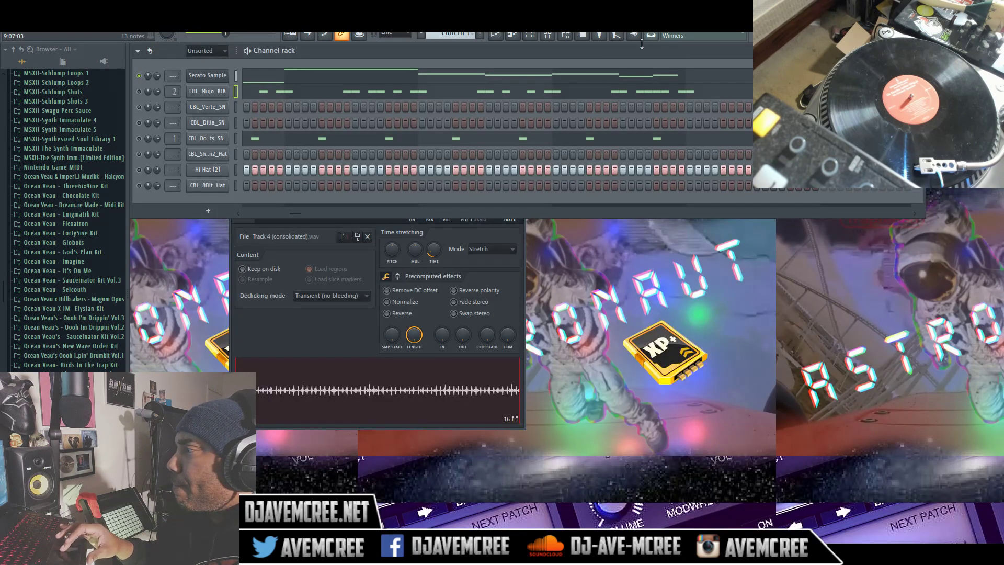
# Step: Route the consolidated Track 4 clip's channel to mixer track 5
pyautogui.click(495, 37)
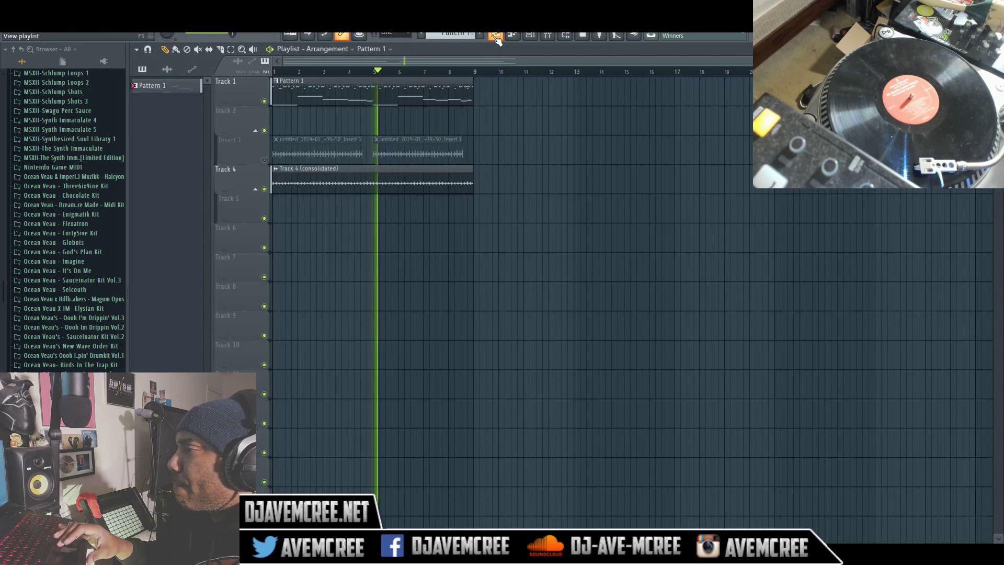
pyautogui.doubleClick(309, 183)
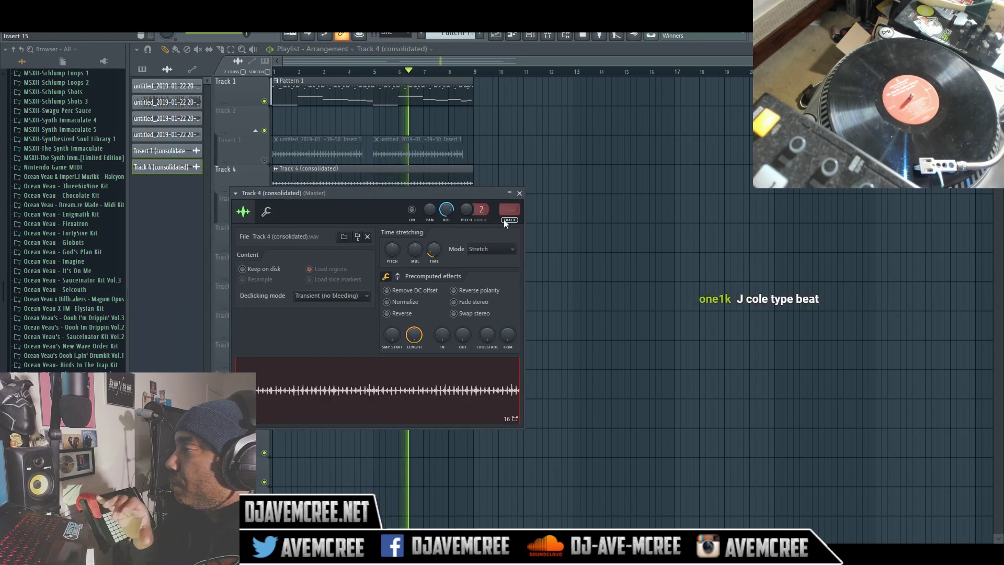
pyautogui.press('F9')
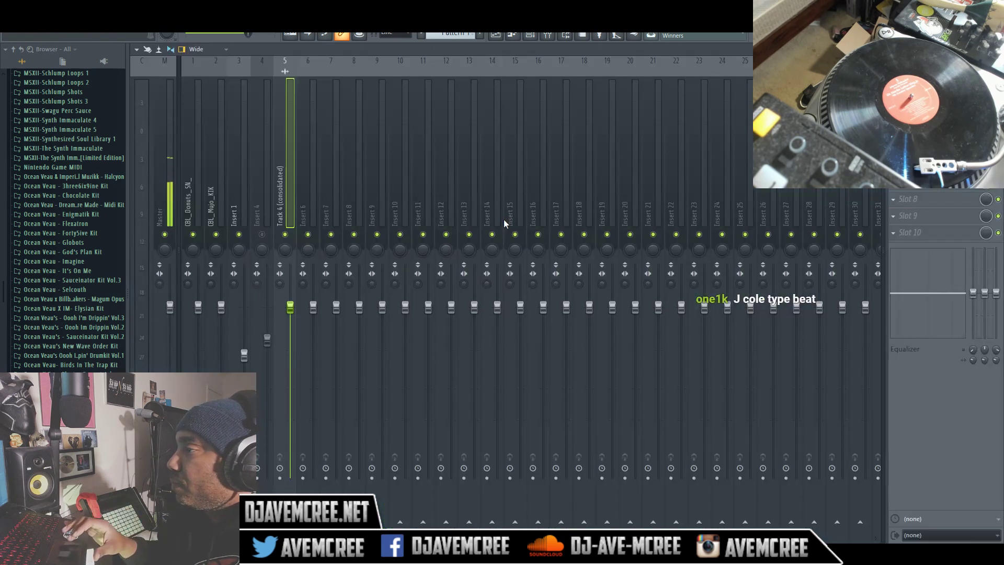
# Step: Rename mixer track 5 using the Perc preset name and return to the playlist
pyautogui.rightClick(281, 212)
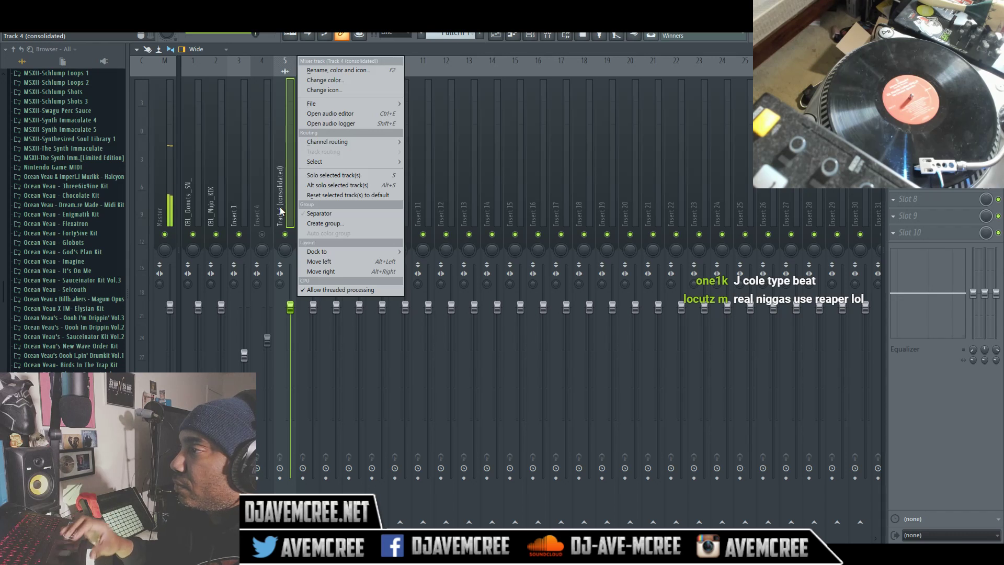
pyautogui.click(328, 70)
pyautogui.click(221, 70)
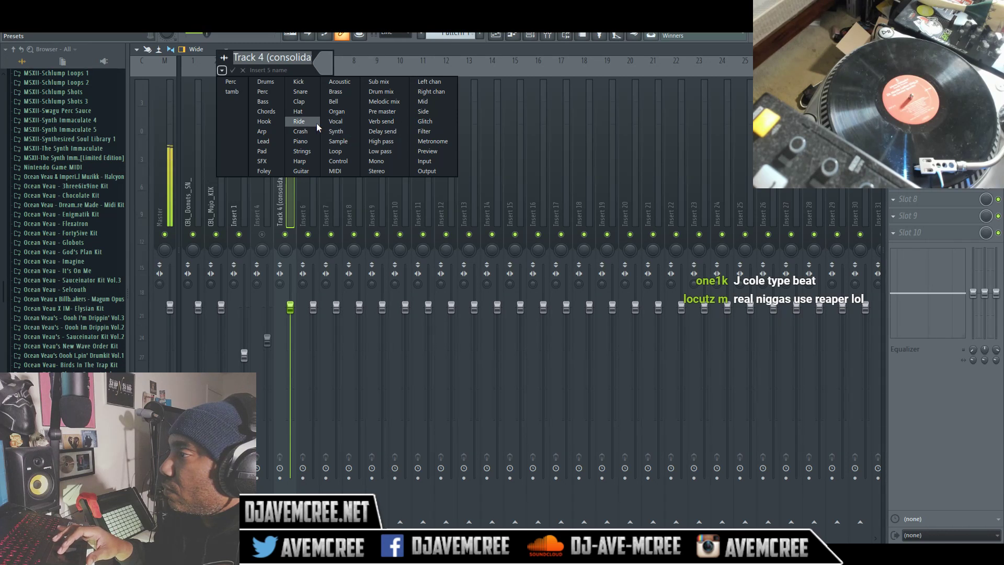
pyautogui.click(275, 95)
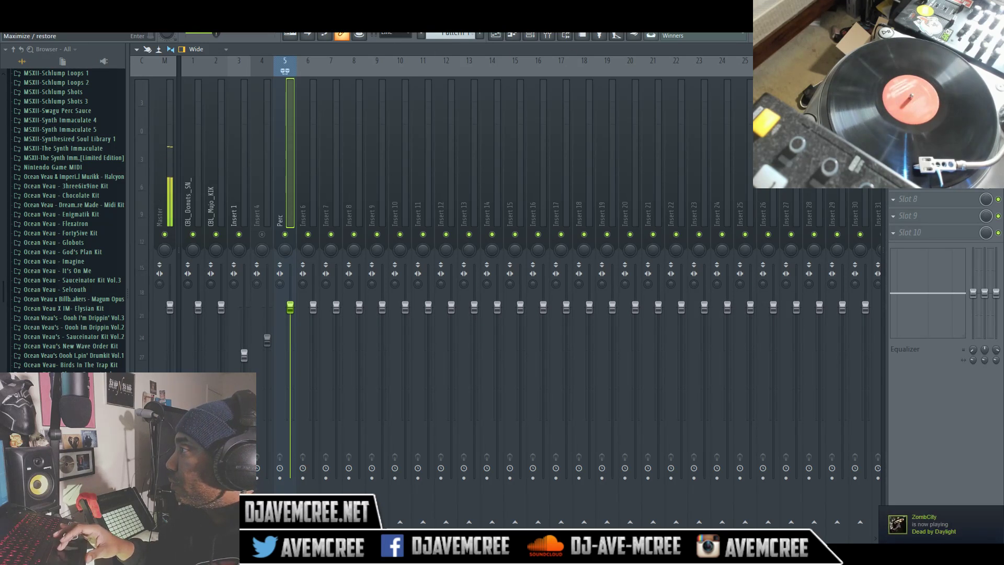
pyautogui.press('Escape')
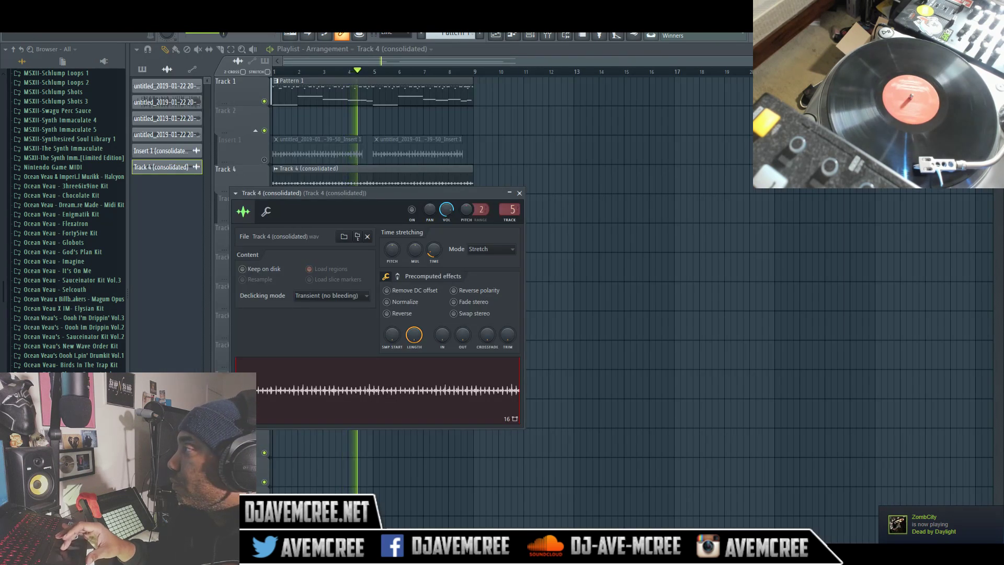
# Step: Compare the full beat with the soloed Serato Sample channel during playback
pyautogui.press('F6')
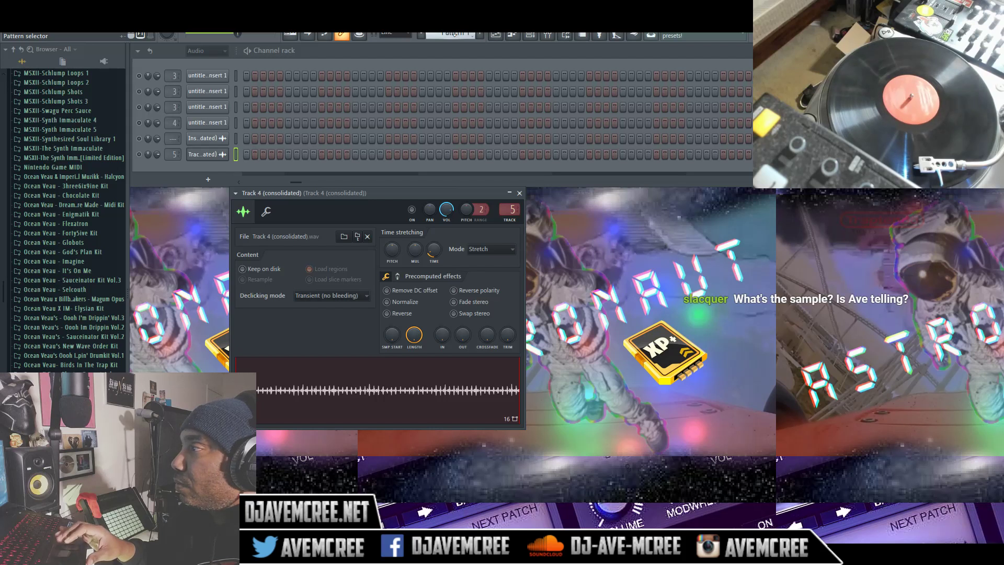
pyautogui.scroll(1, 249, 49)
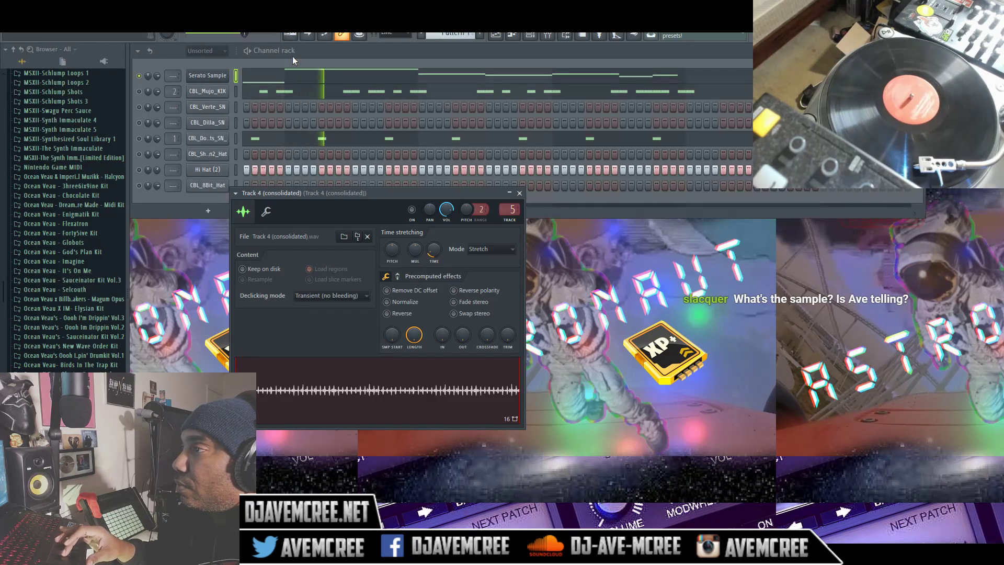
pyautogui.click(332, 55)
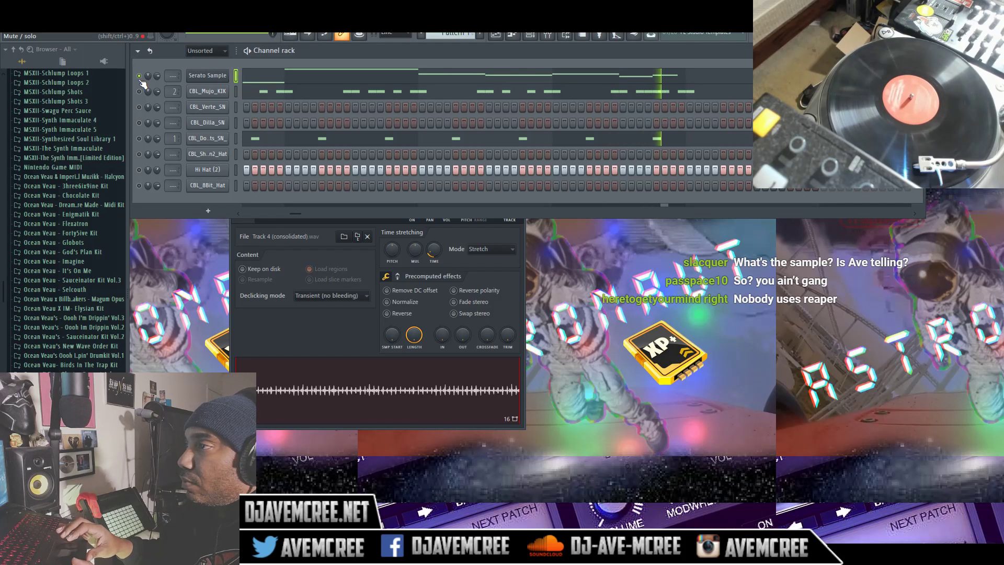
pyautogui.press('space')
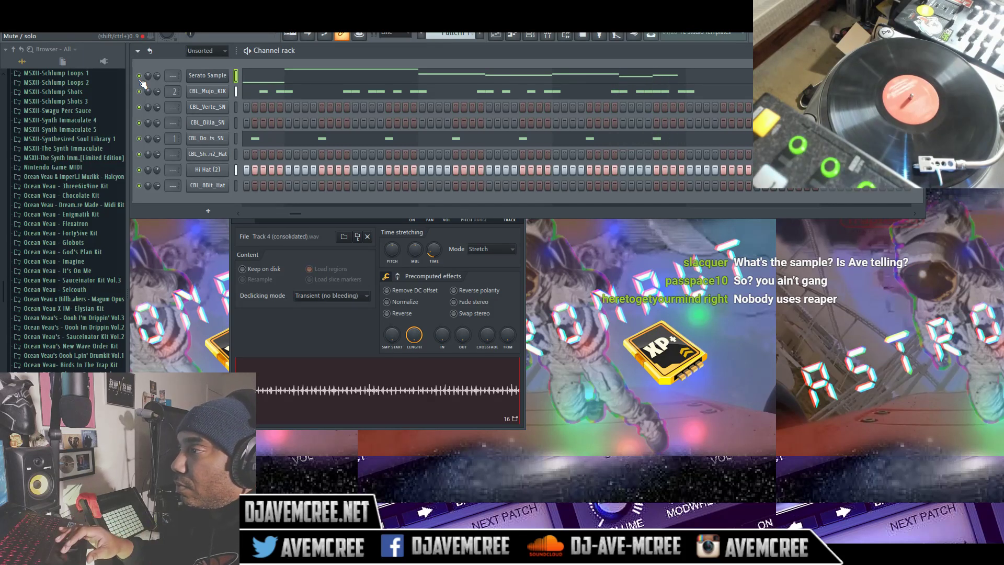
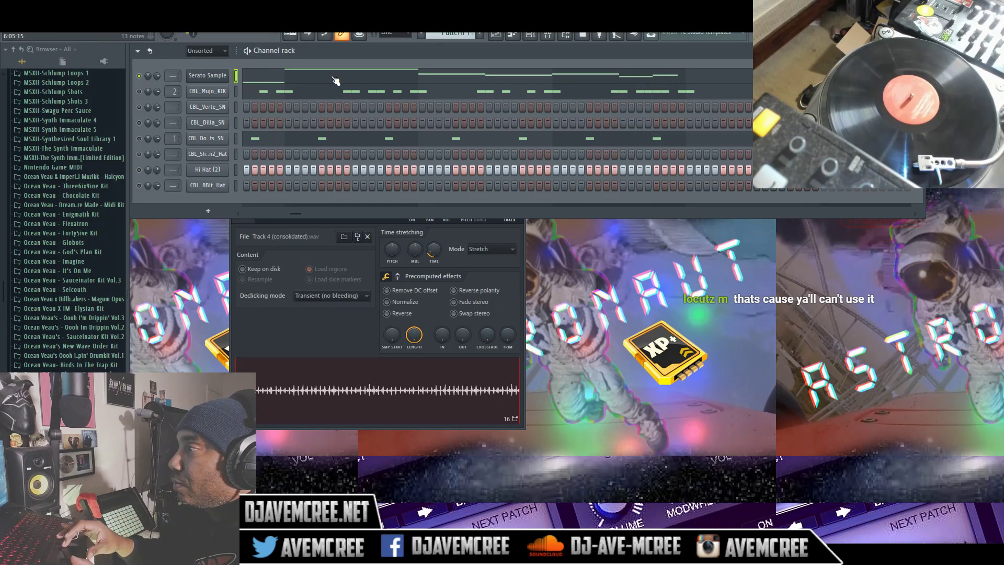
# Step: Mute the Perc mixer track and unsolo the Serato Sample channel to bring all channels back in
pyautogui.click(548, 38)
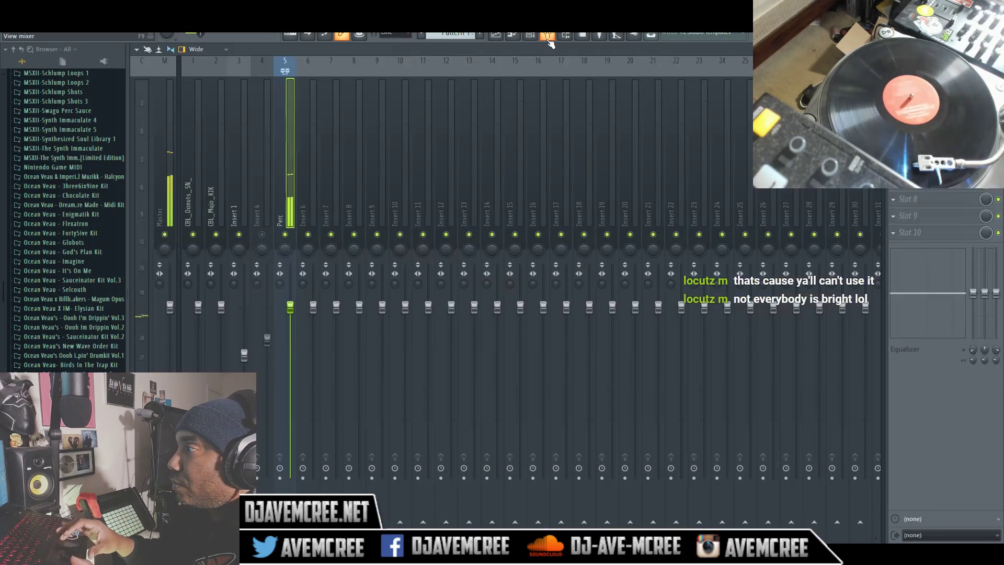
pyautogui.click(284, 234)
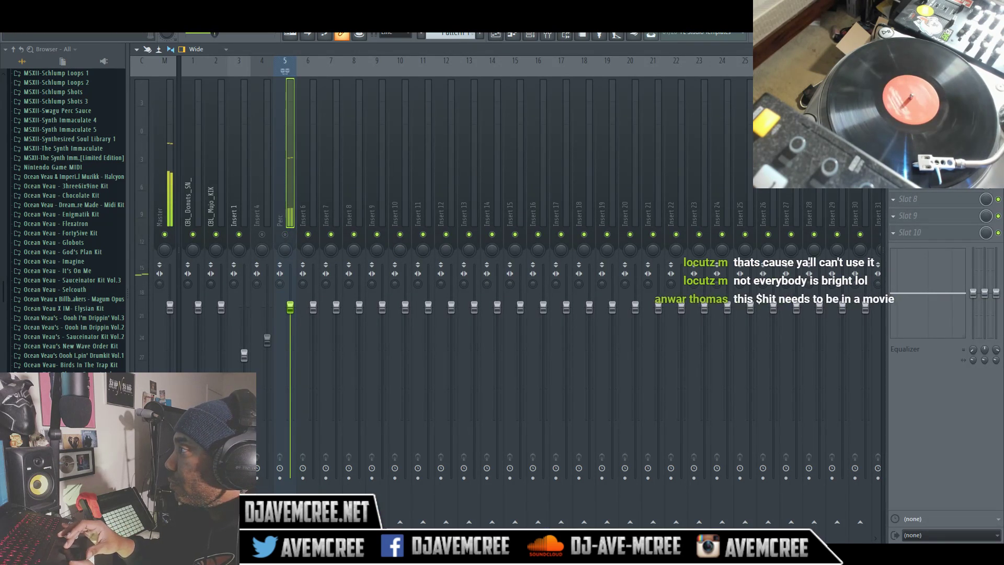
pyautogui.press('Escape')
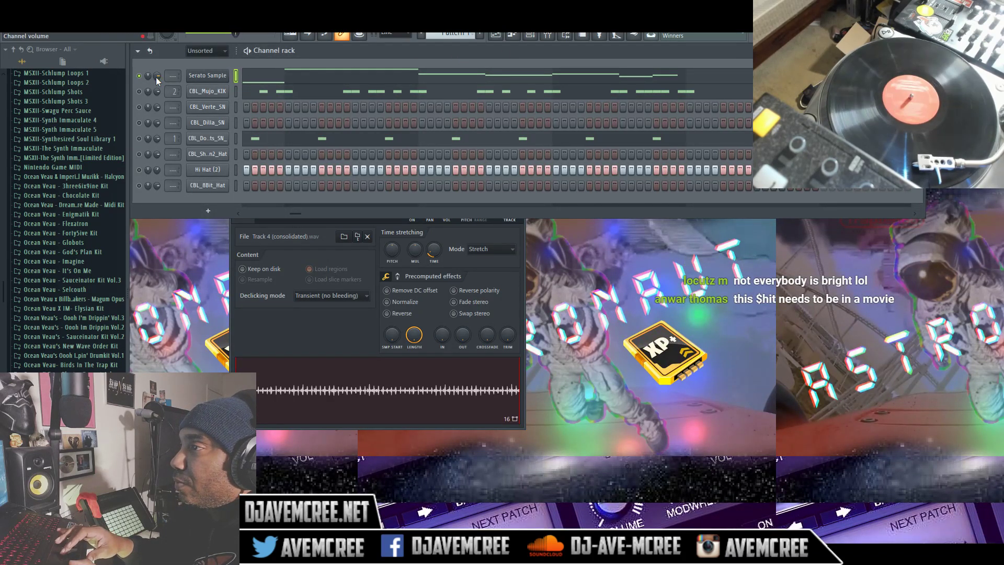
pyautogui.press('space')
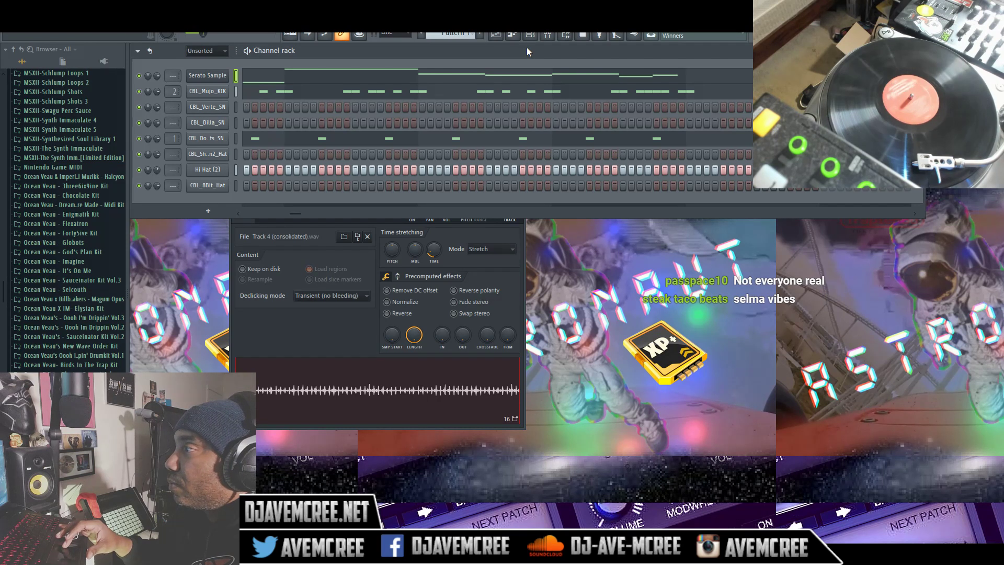
pyautogui.click(552, 40)
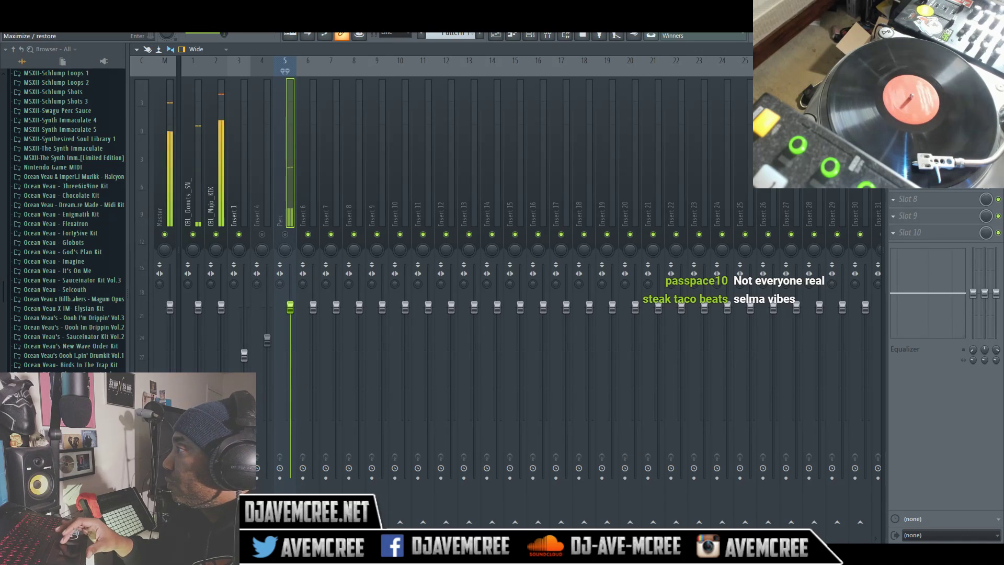
# Step: Set the Hi Hat (2) sampler channel's root note to C#5 while the beat plays, and stop playback
pyautogui.press('F9')
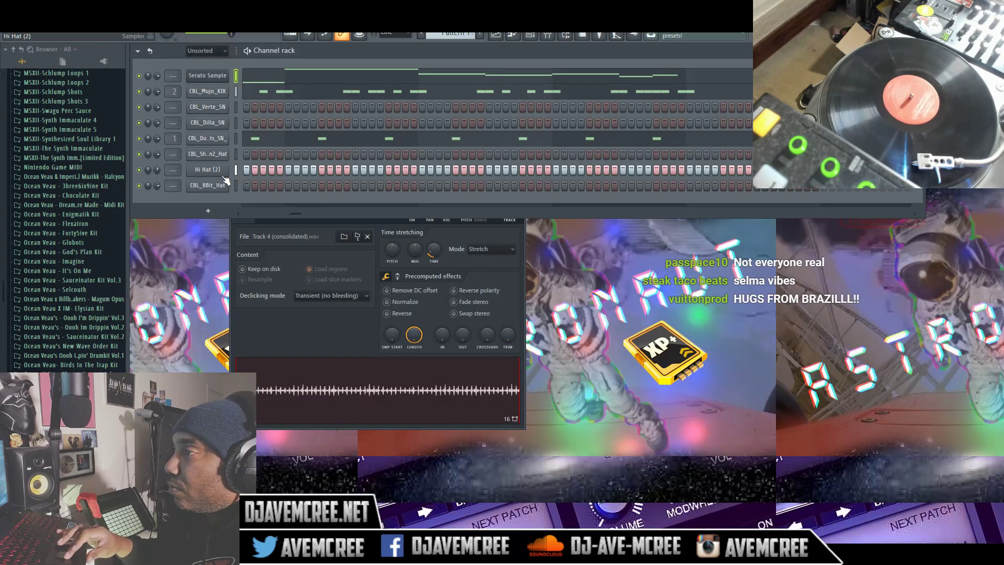
pyautogui.click(207, 169)
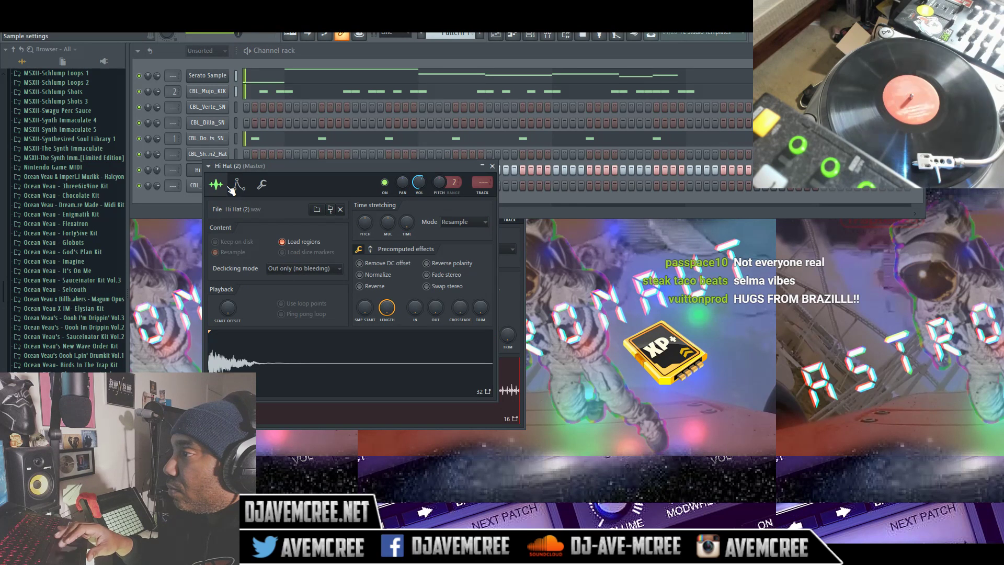
pyautogui.click(239, 184)
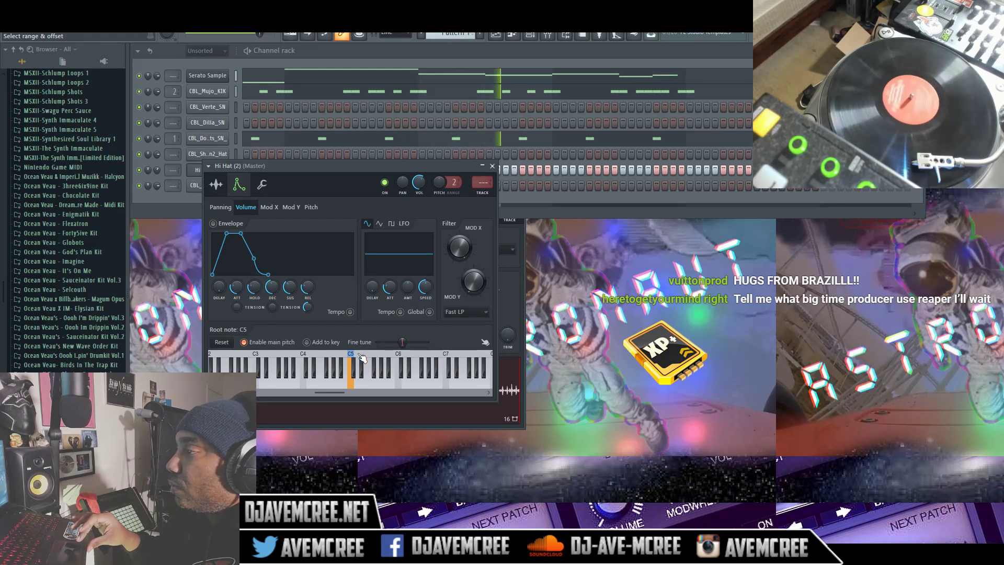
pyautogui.rightClick(358, 359)
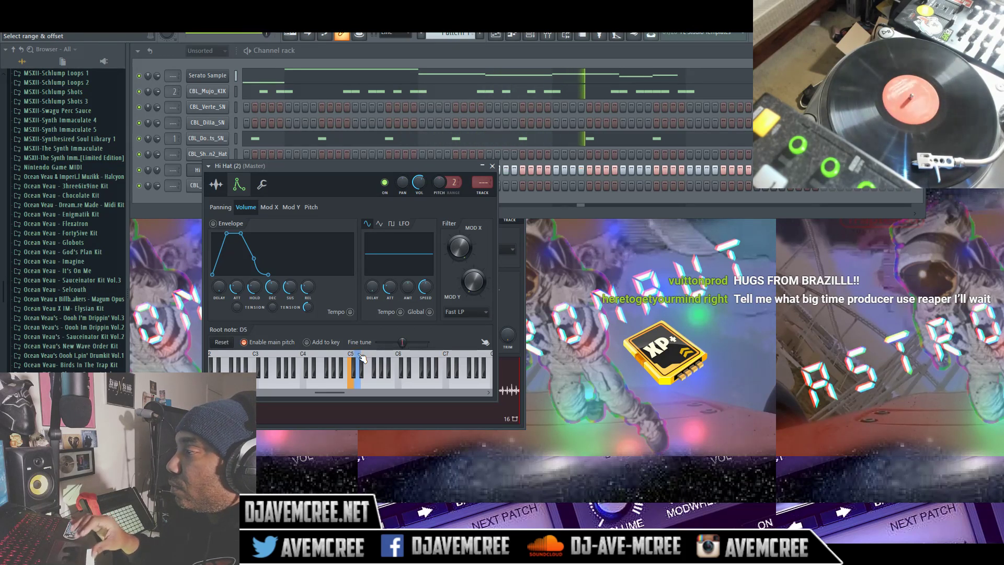
pyautogui.rightClick(354, 361)
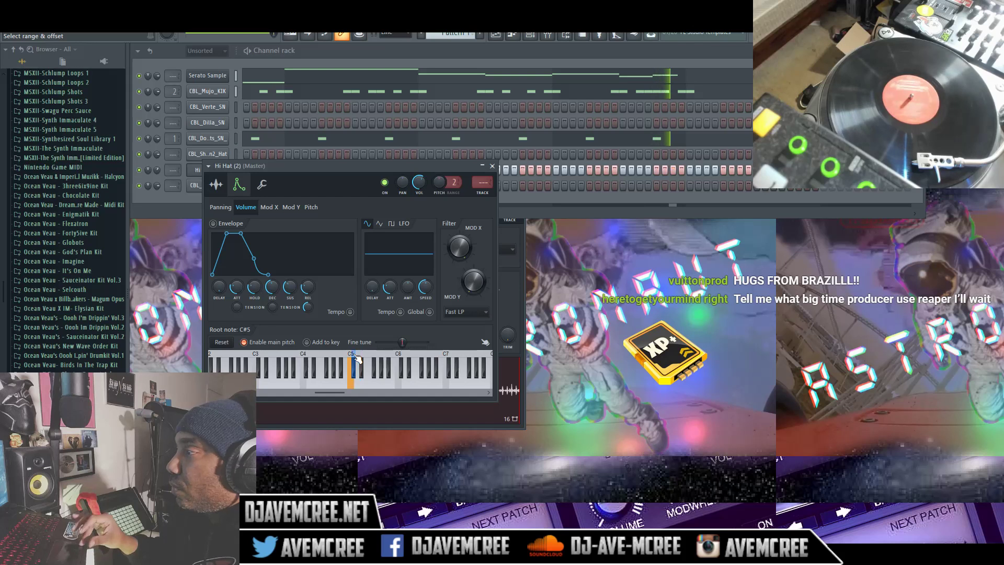
pyautogui.press('space')
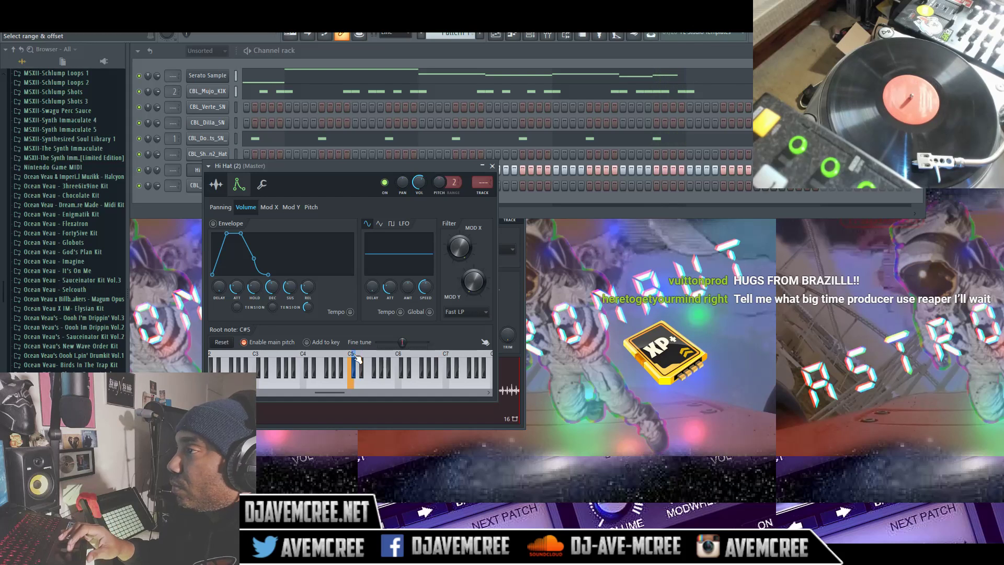
pyautogui.click(356, 56)
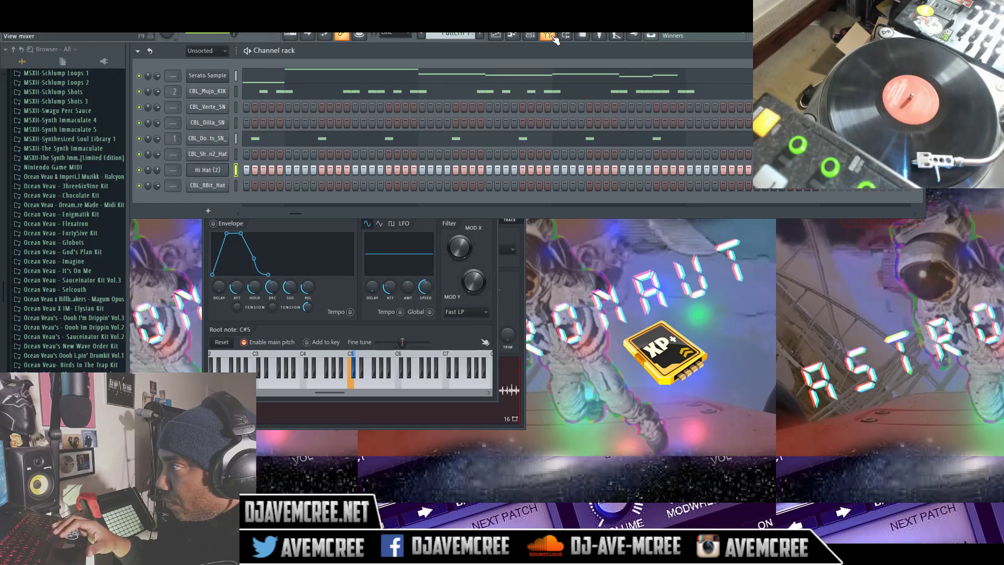
# Step: Check the mixer levels and listen to the beat with the Serato Sample channel soloed and with all channels in
pyautogui.click(553, 37)
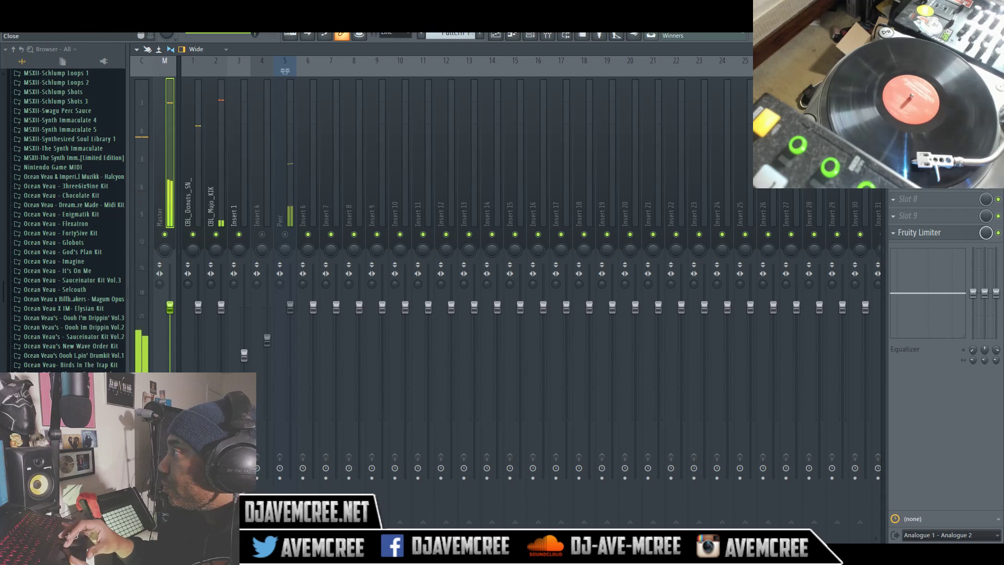
pyautogui.press('F9')
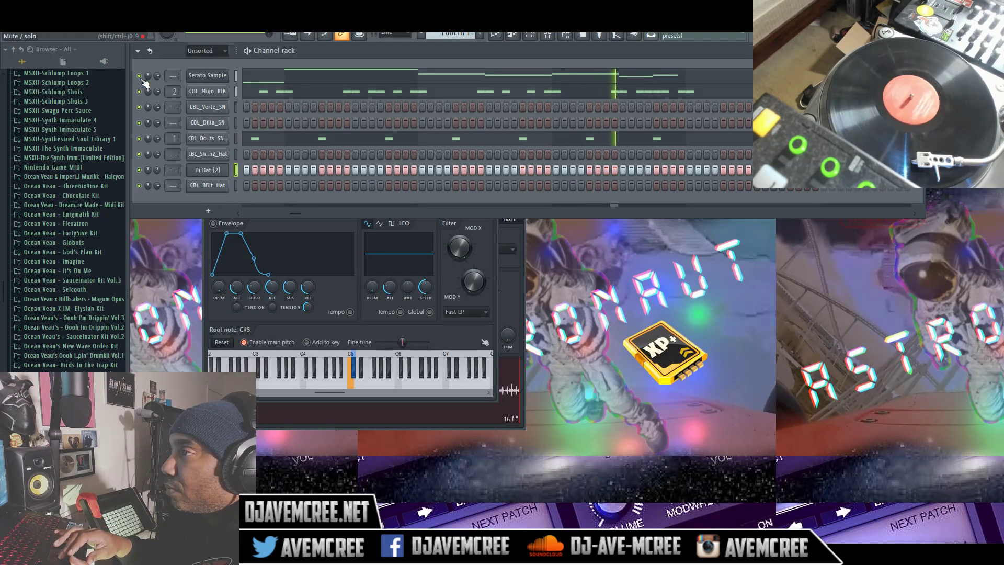
pyautogui.press('space')
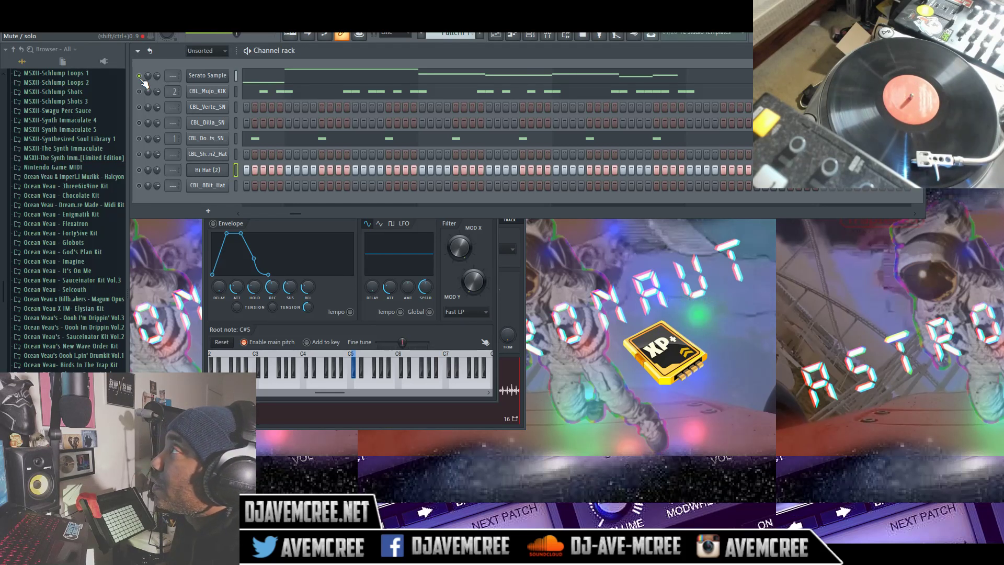
pyautogui.press('space')
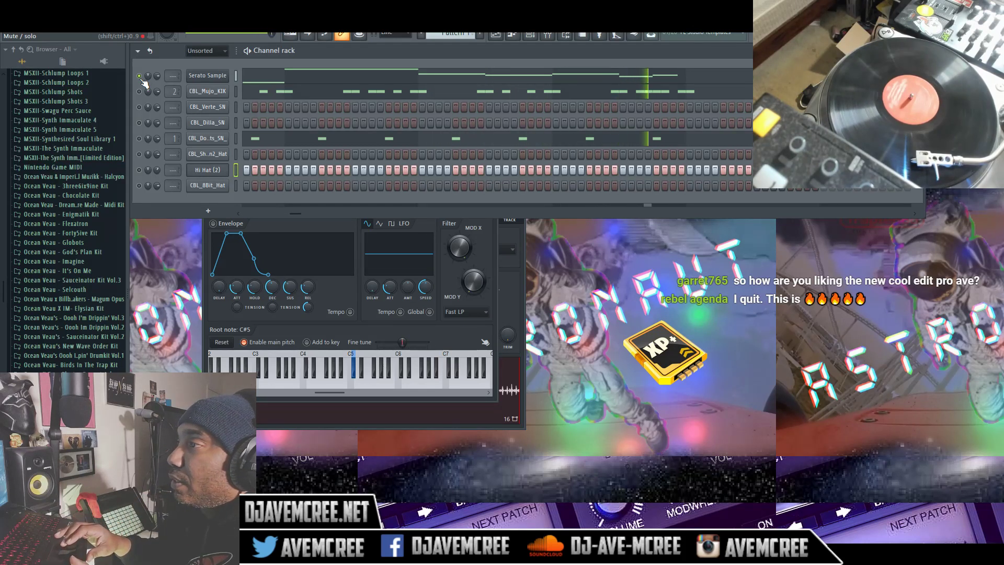
pyautogui.press('space')
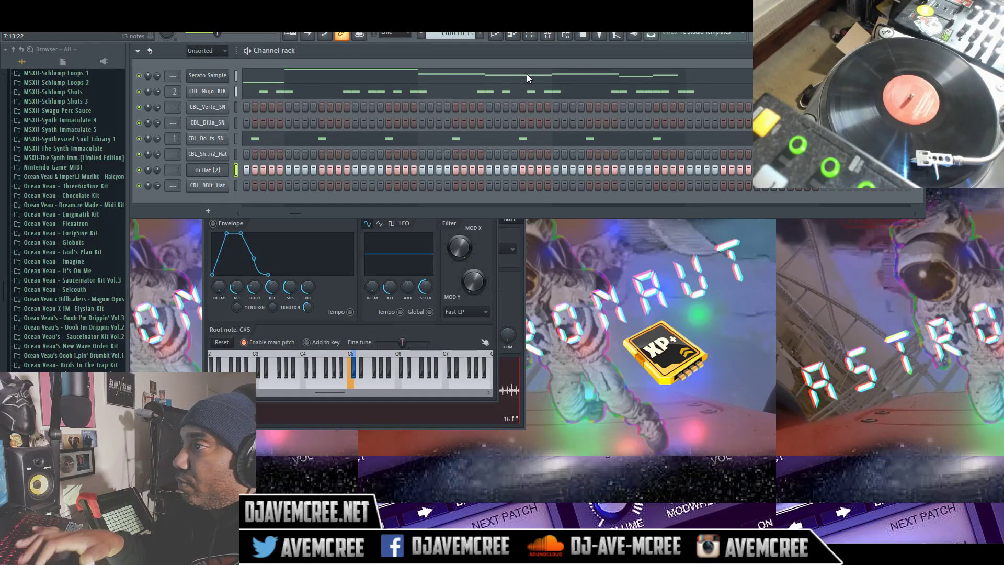
# Step: Save the project as Traptendo- MLK DAY 2
pyautogui.hotkey('ctrl', 's')
pyautogui.write('T')
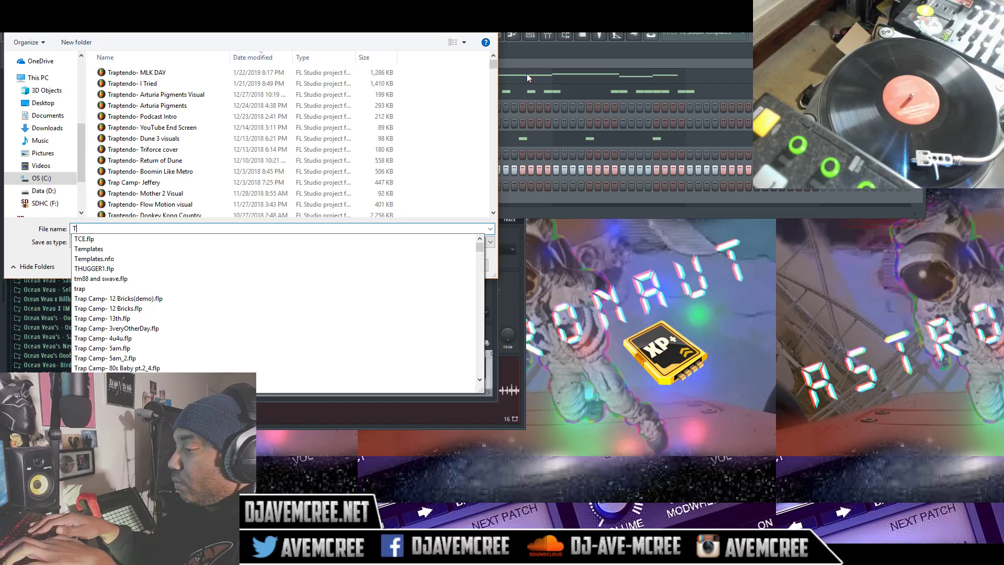
pyautogui.write('raptendo- Mlk')
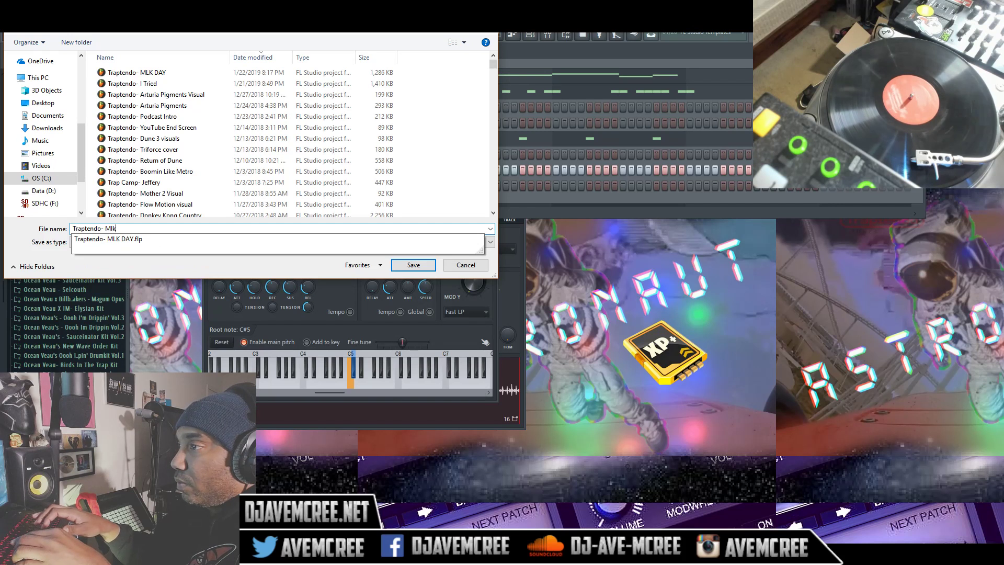
pyautogui.press('BackSpace')
pyautogui.write('LK')
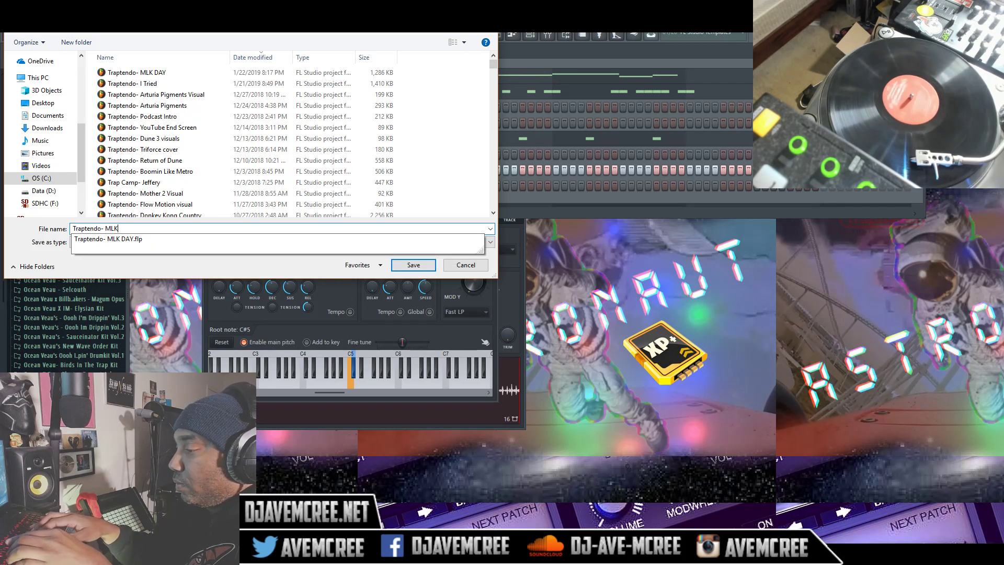
pyautogui.write(' DAY')
pyautogui.press('Return')
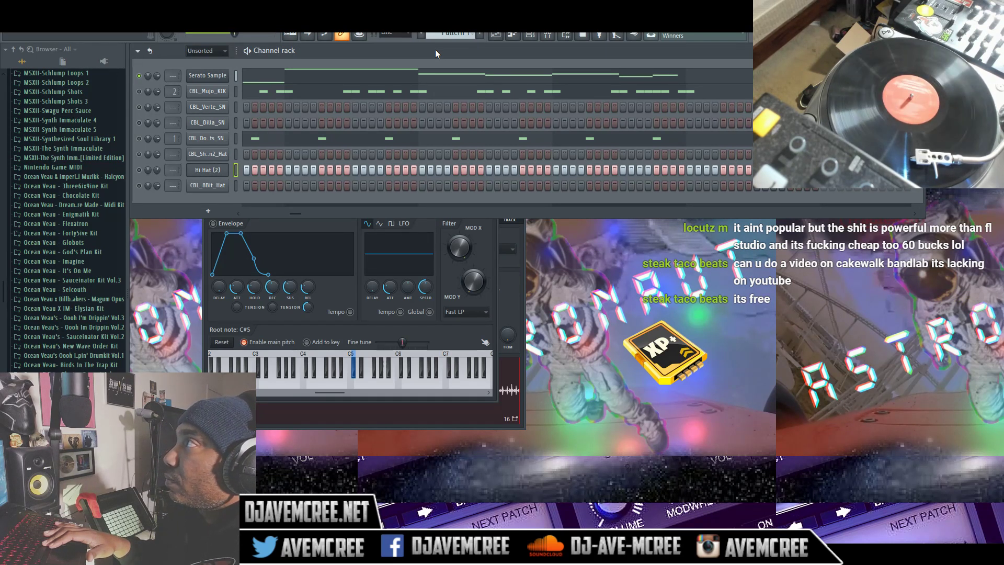
# Step: Unmute the Perc mixer track during playback and unsolo the Serato Sample channel to bring all channels back in
pyautogui.press('space')
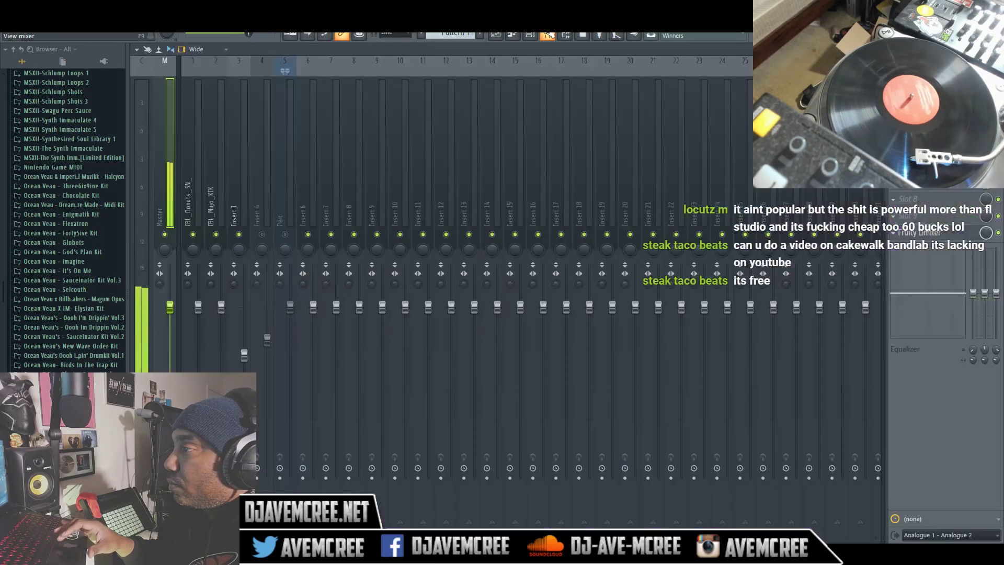
pyautogui.press('F9')
pyautogui.click(284, 234)
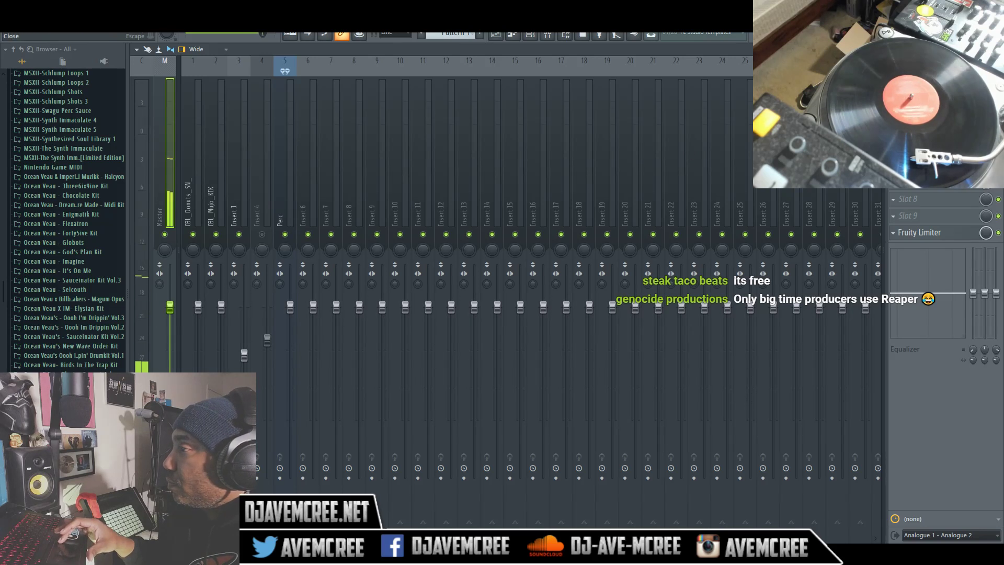
pyautogui.press('F9')
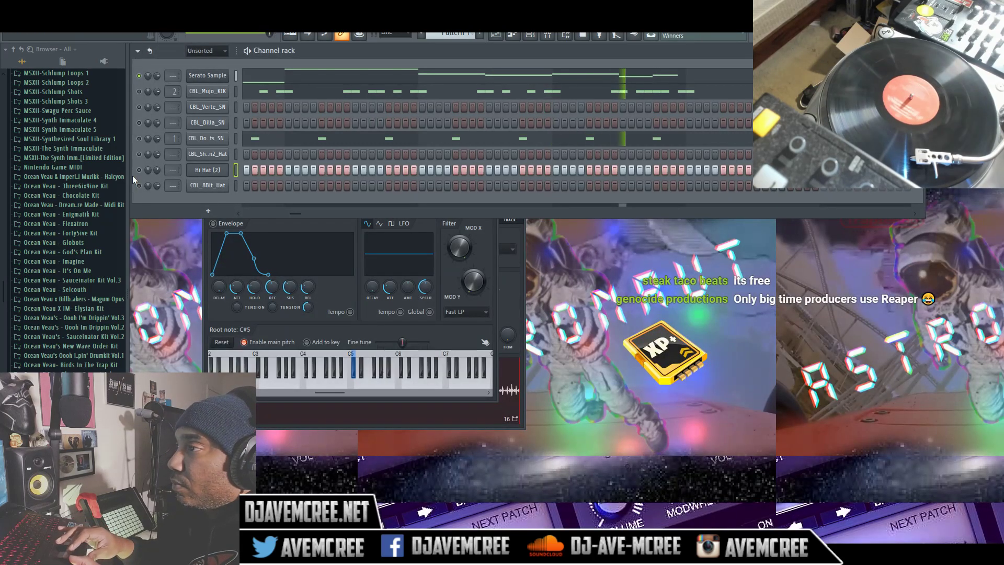
pyautogui.rightClick(140, 76)
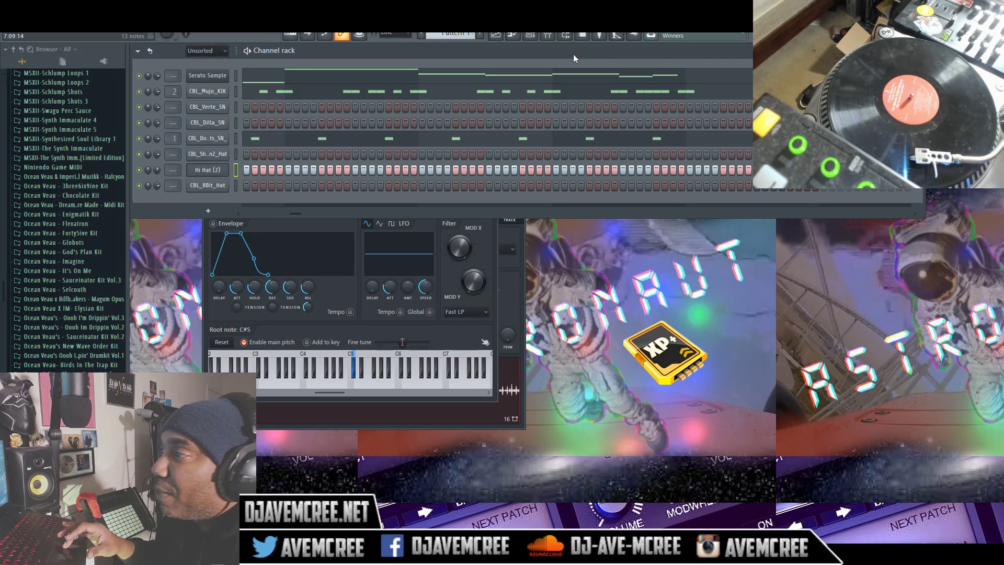
pyautogui.rightClick(210, 109)
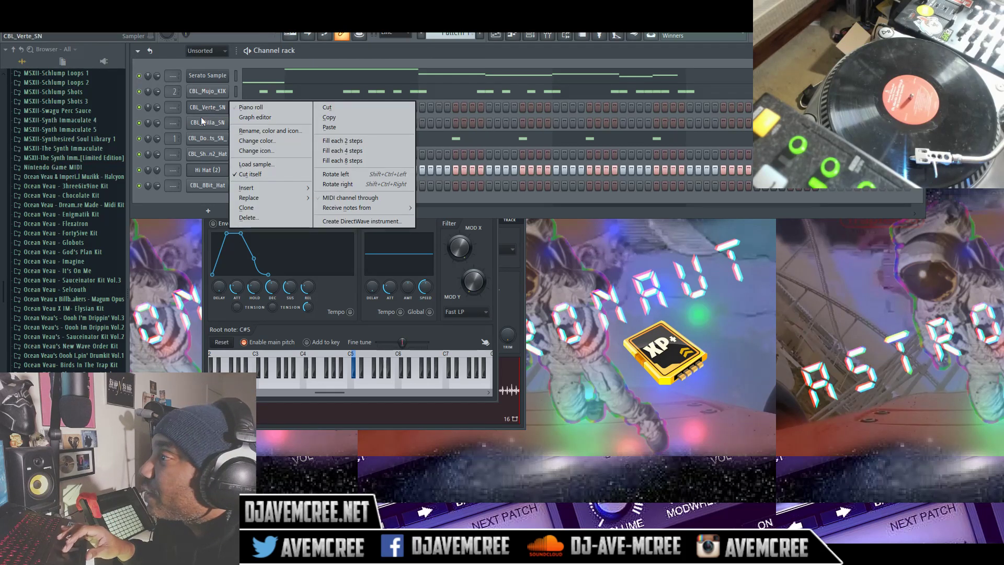
pyautogui.rightClick(201, 124)
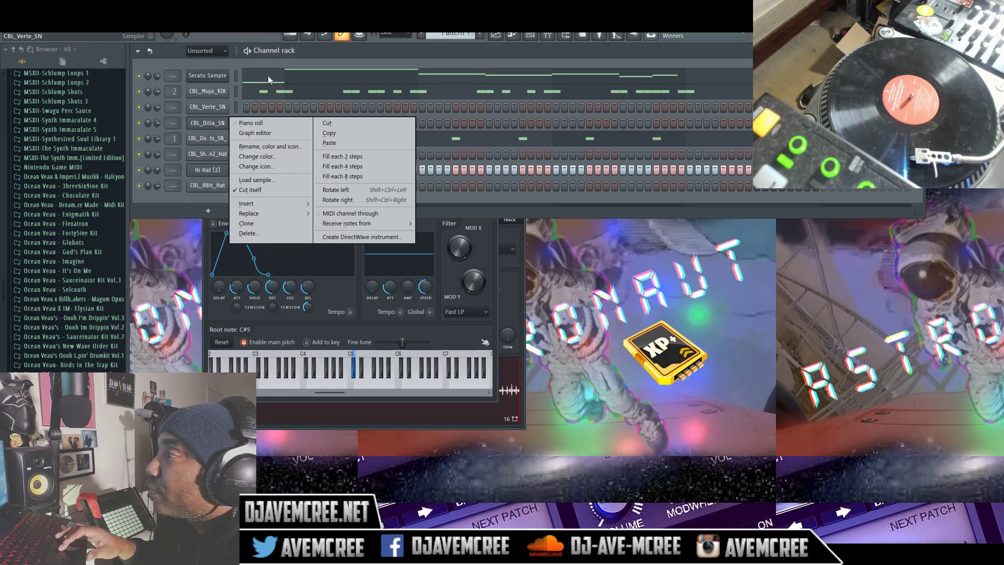
pyautogui.click(324, 53)
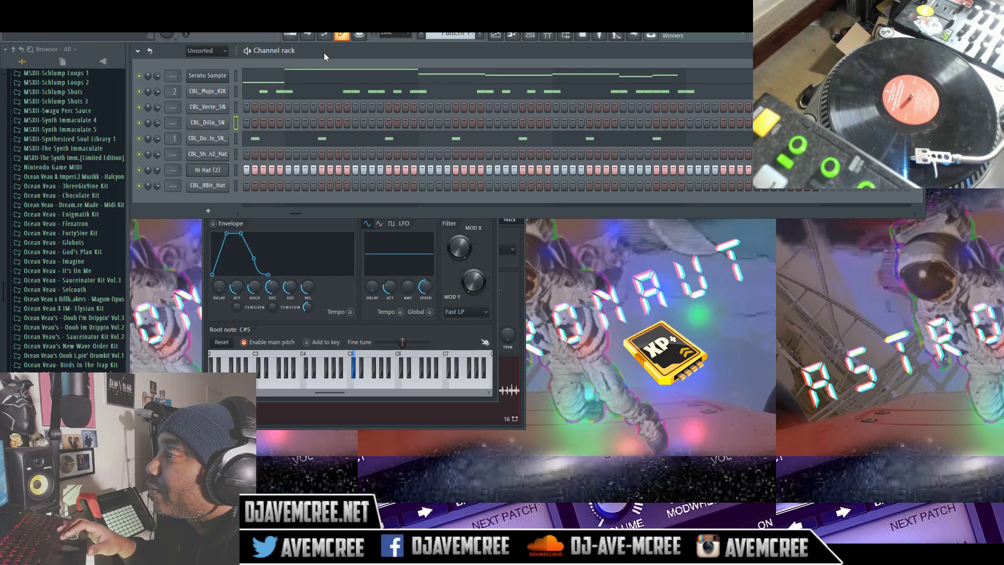
pyautogui.rightClick(214, 157)
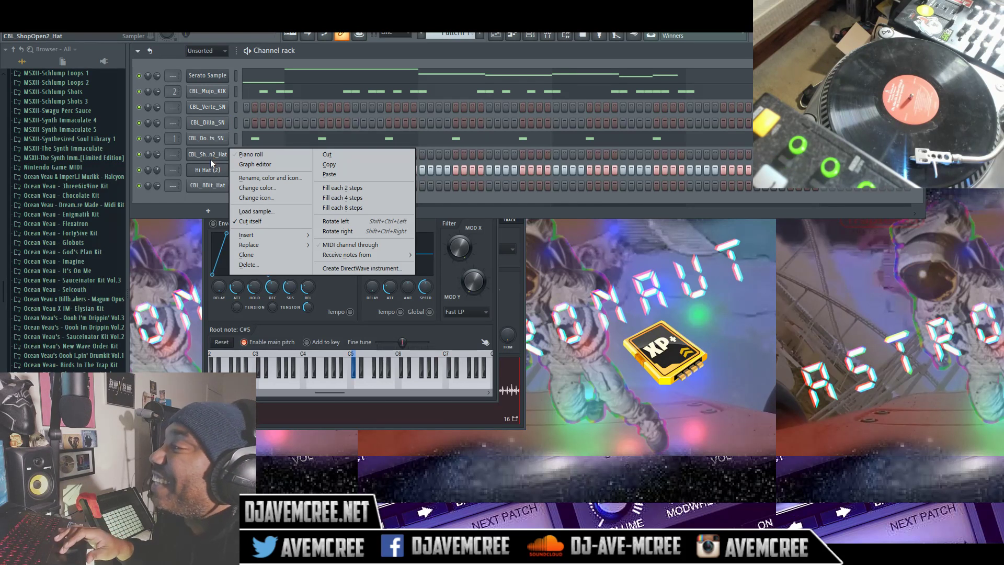
pyautogui.rightClick(207, 172)
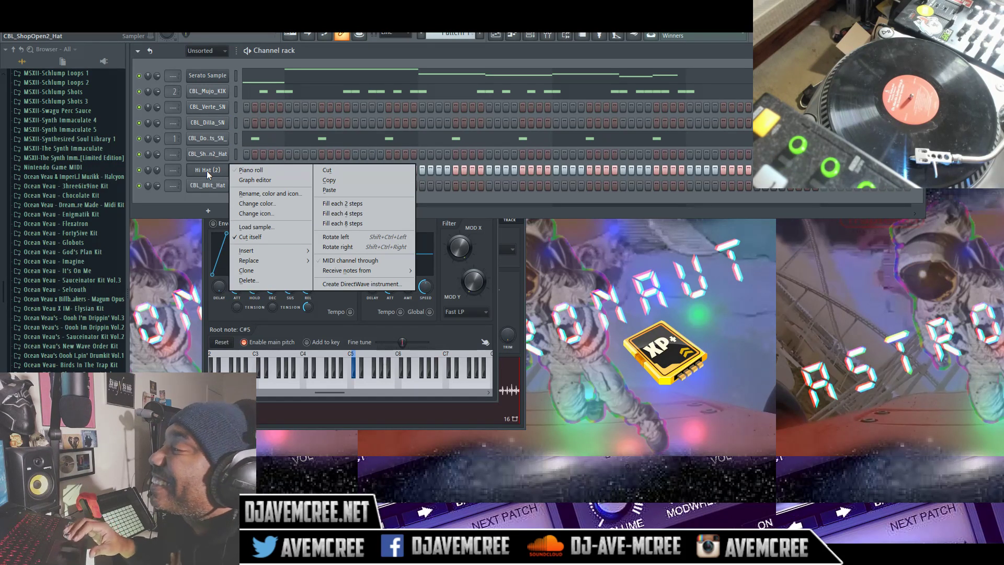
pyautogui.click(324, 49)
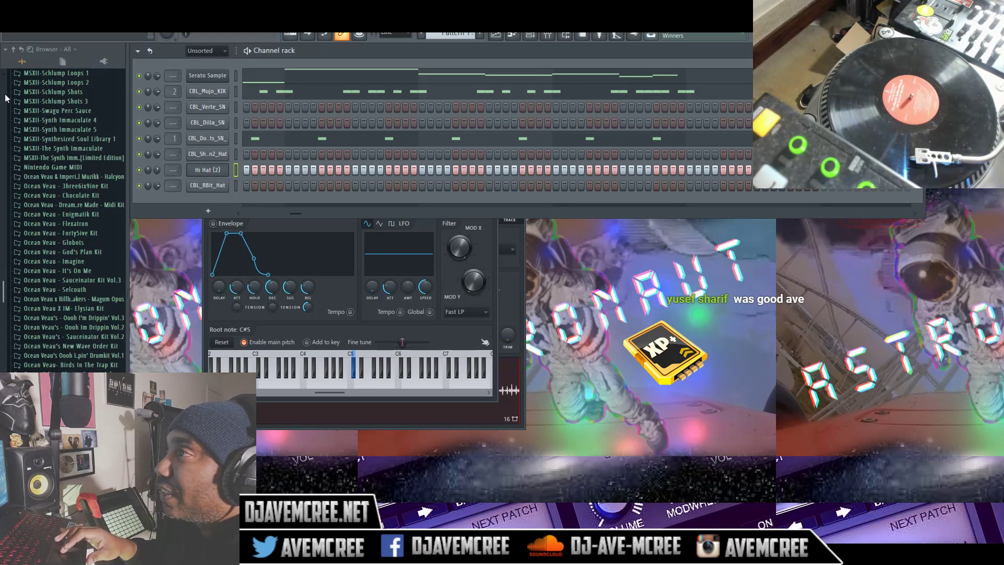
# Step: Start a new project with the default Kick, Clap, Hat and Snare channels
pyautogui.hotkey('alt', 'f')
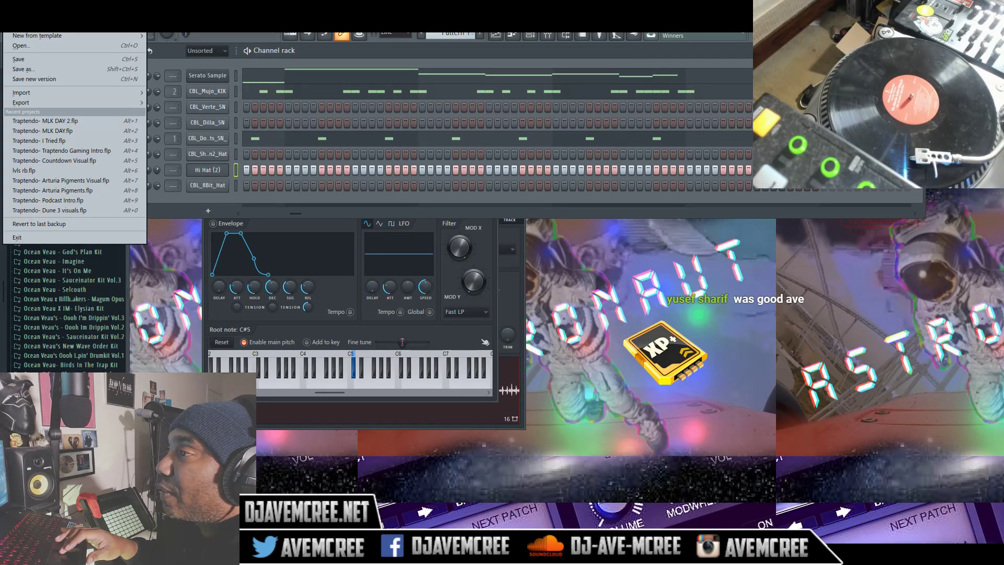
pyautogui.press('o')
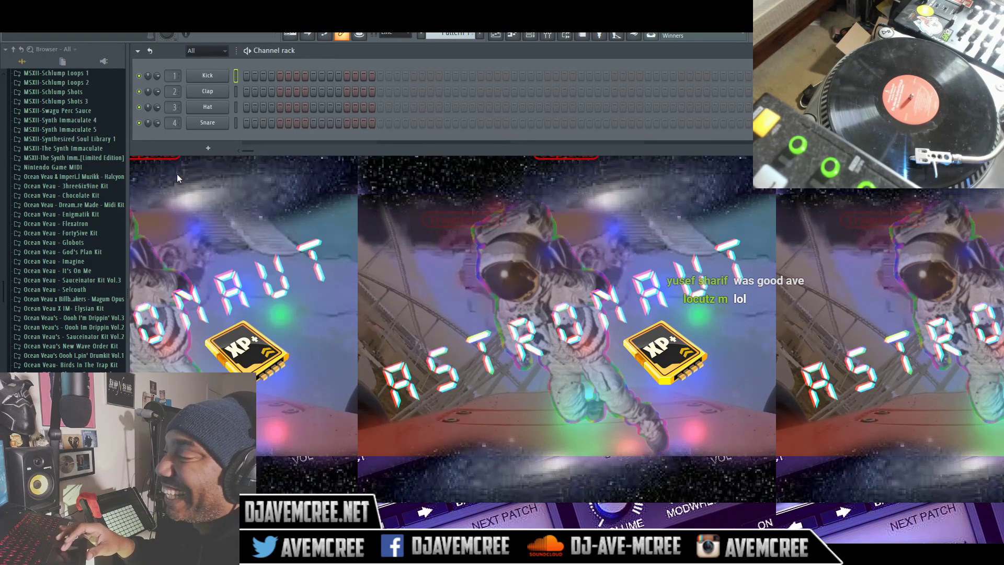
# Step: Audition the clap samples in the CLAP folder of OUSKA - DRUM KIT VOL. 1
pyautogui.scroll(-2, 58, 314)
pyautogui.click(52, 368)
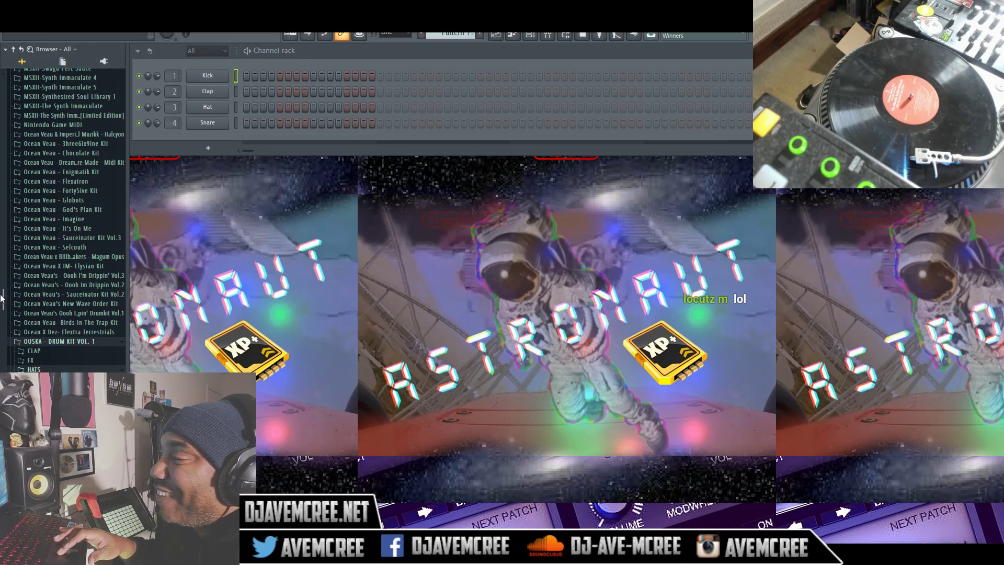
pyautogui.click(62, 352)
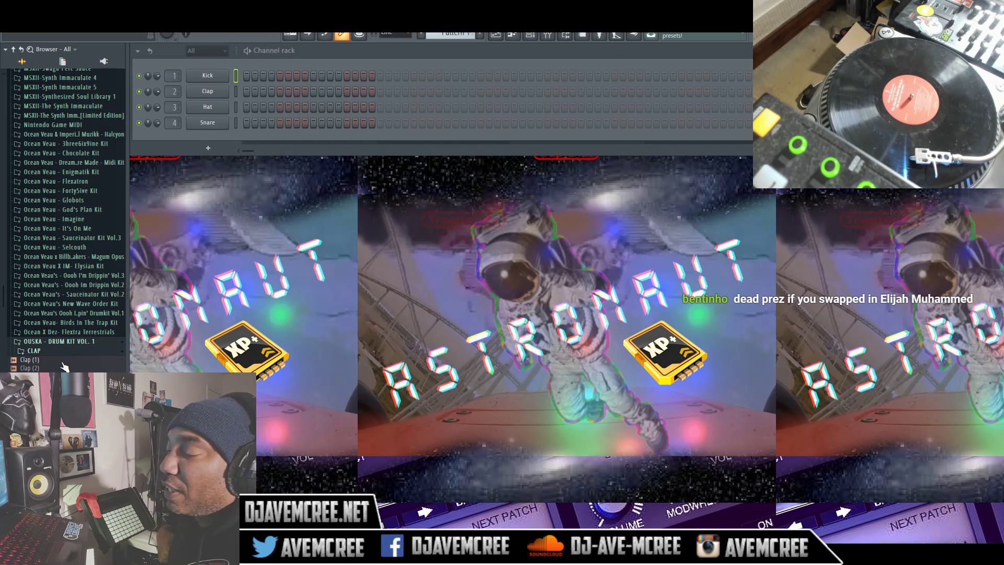
pyautogui.click(62, 361)
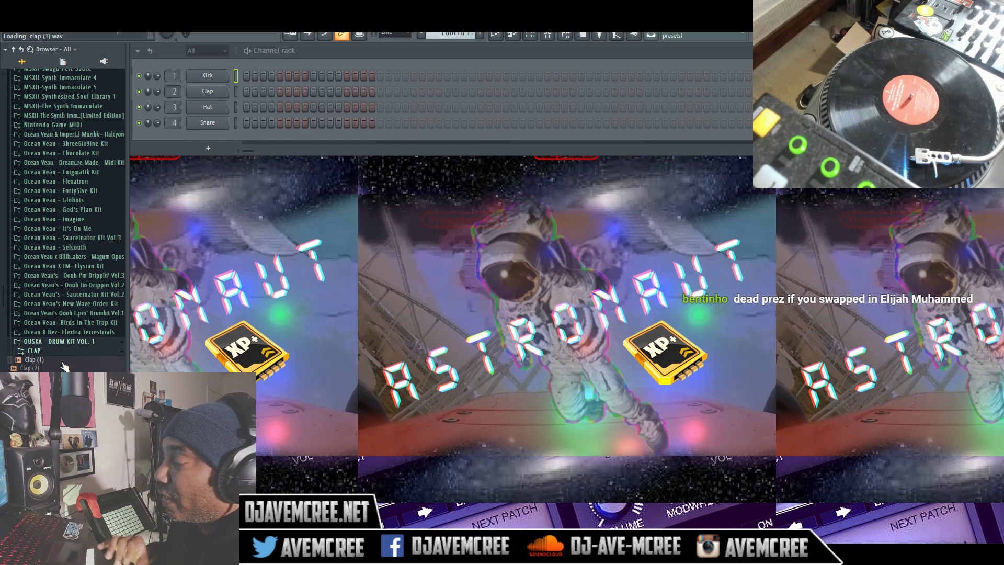
pyautogui.press('Down')
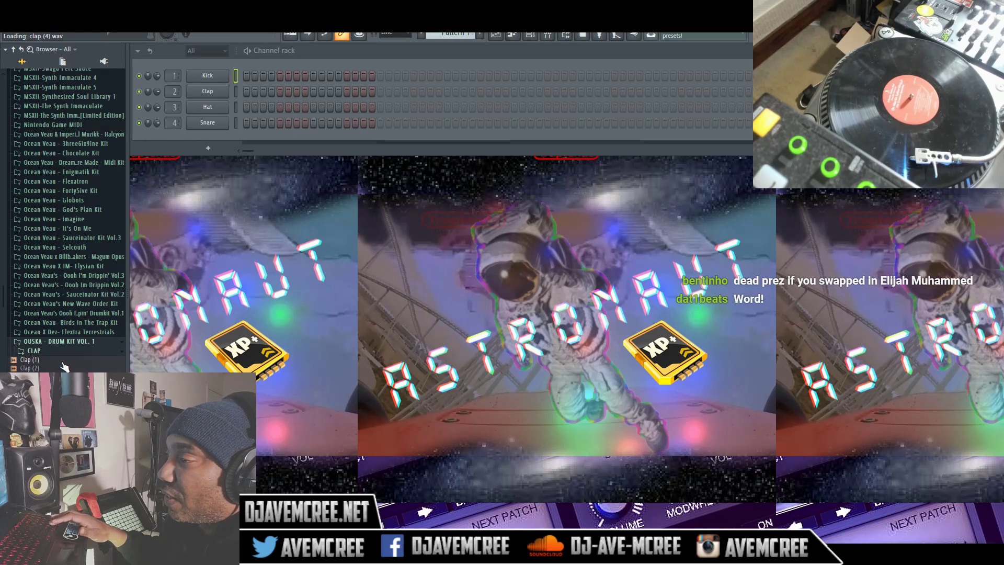
pyautogui.click(64, 366)
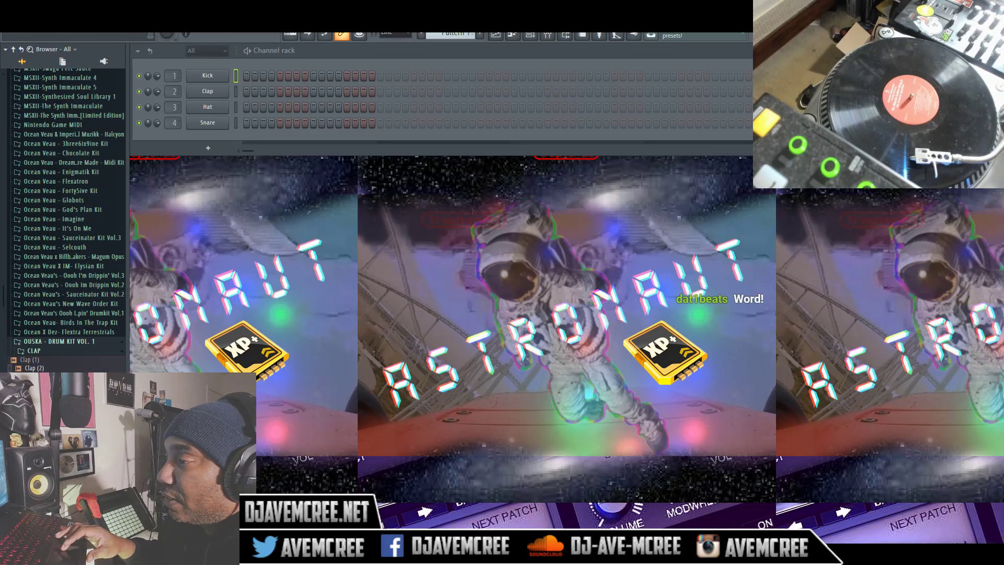
pyautogui.press('Down')
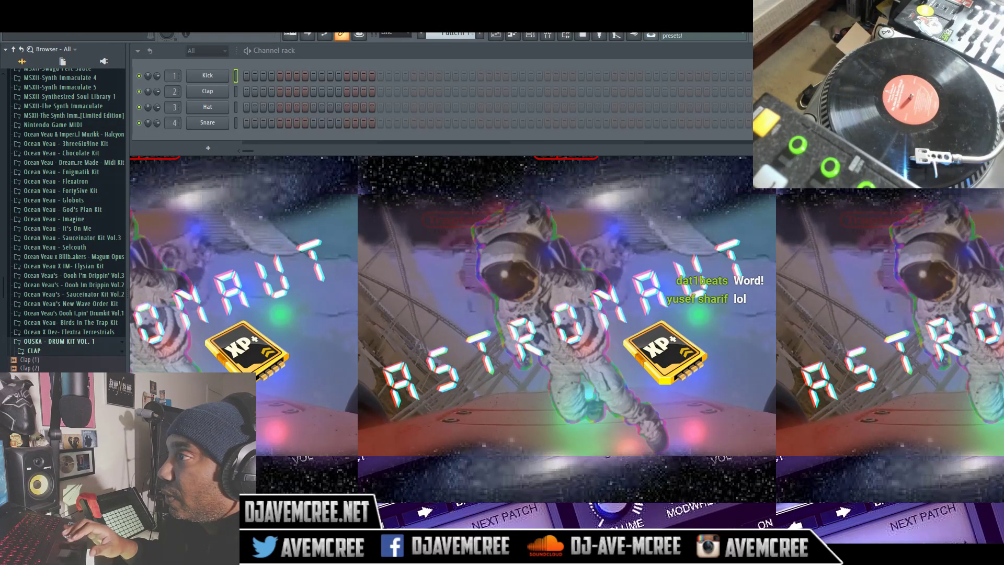
# Step: Insert a Serato Sample instrument channel above the Kick channel and move its window clear of the channel names
pyautogui.rightClick(211, 78)
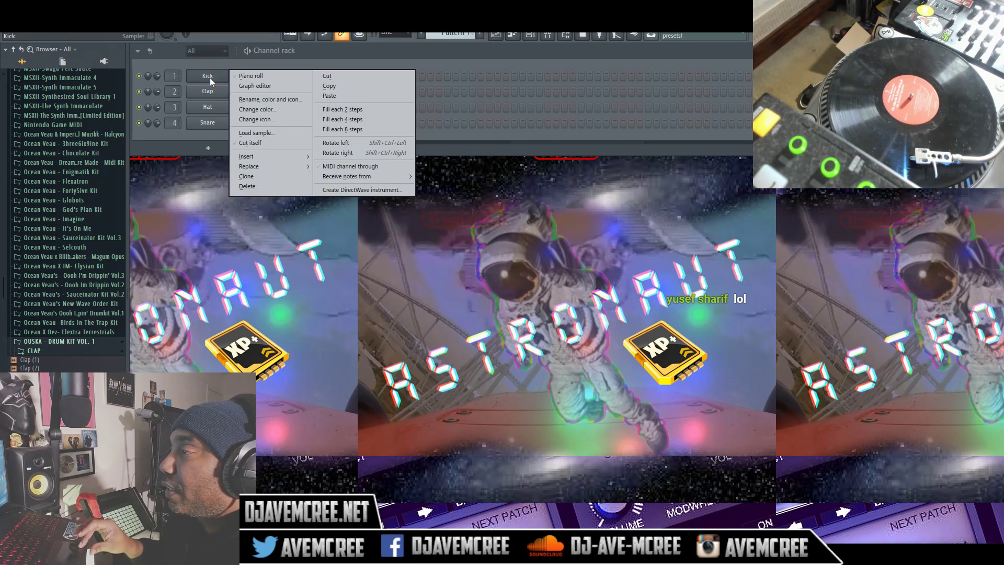
pyautogui.moveTo(283, 156)
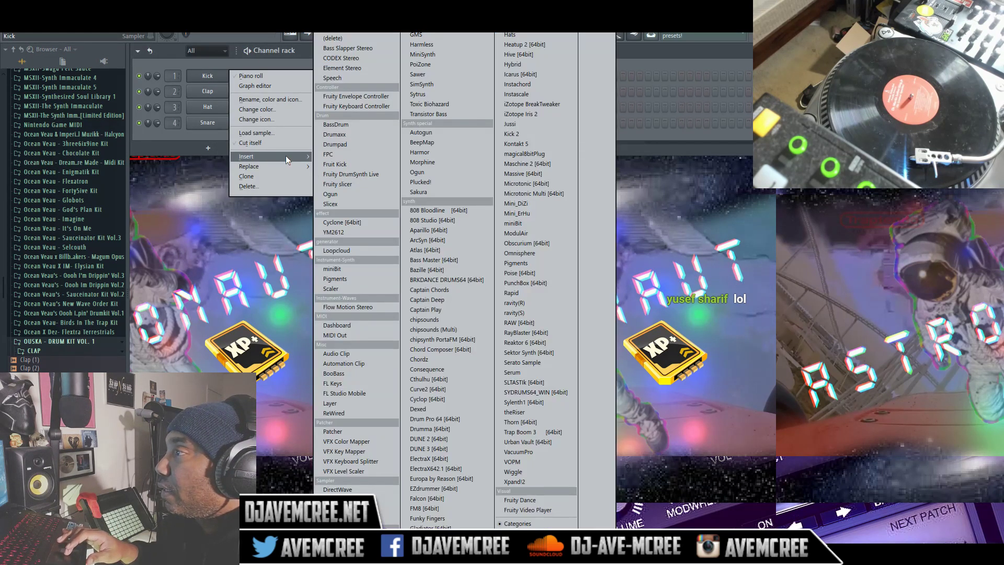
pyautogui.click(540, 362)
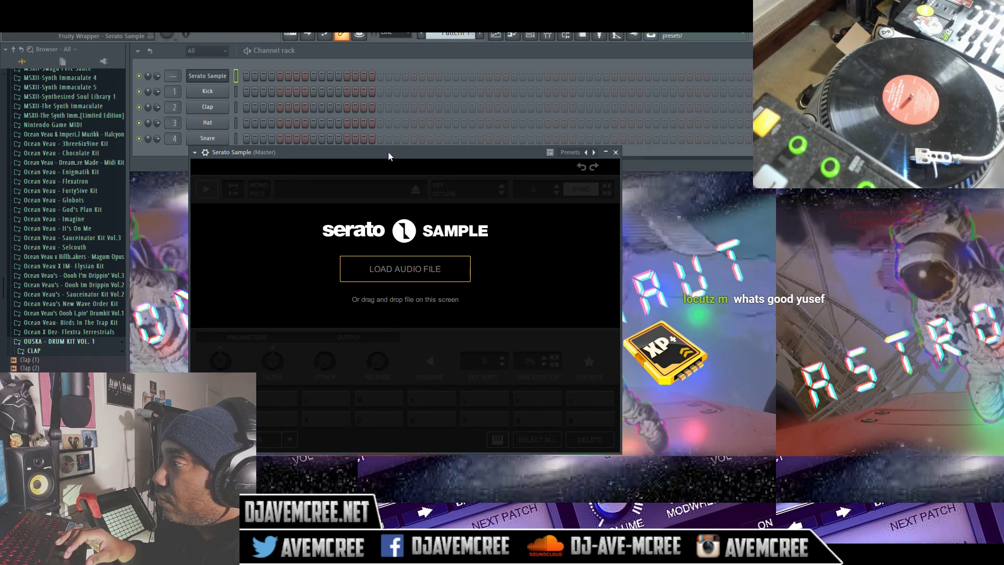
pyautogui.moveTo(388, 152); pyautogui.dragTo(439, 139)
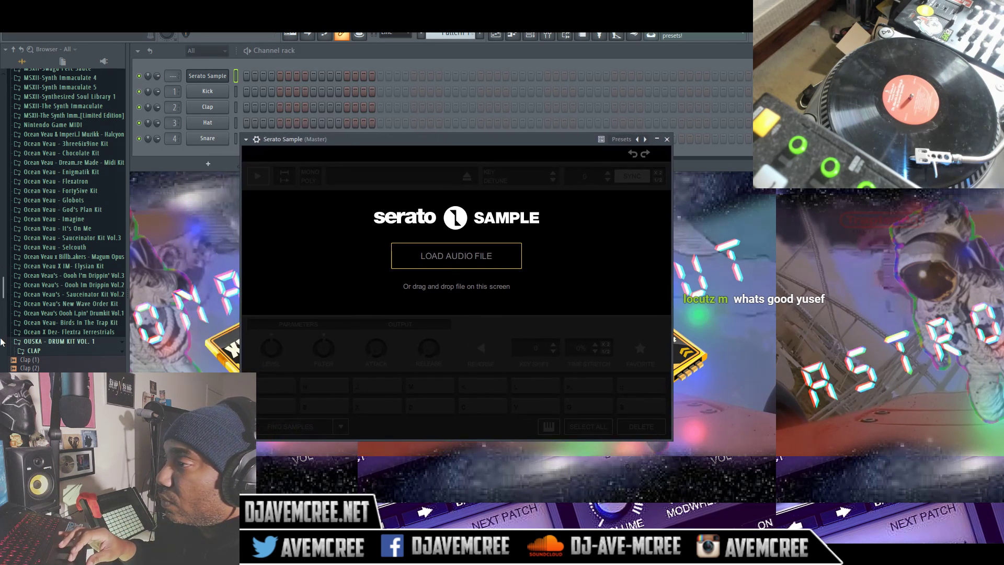
# Step: Load the composition Radiant [E • 84 BPM] from MSXII-Lofi Melodics 14 into Serato Sample
pyautogui.moveTo(1, 295); pyautogui.dragTo(2, 201)
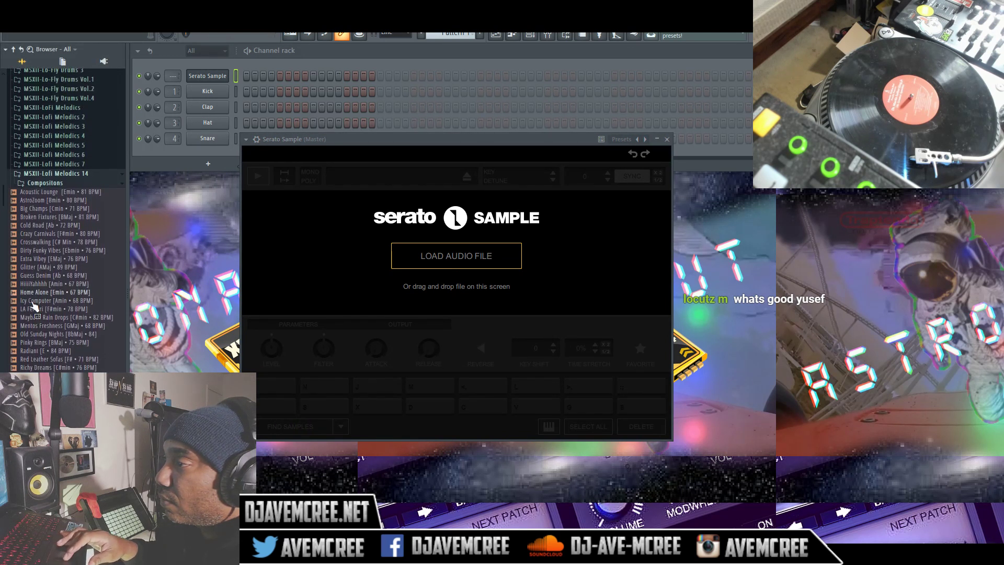
pyautogui.click(49, 351)
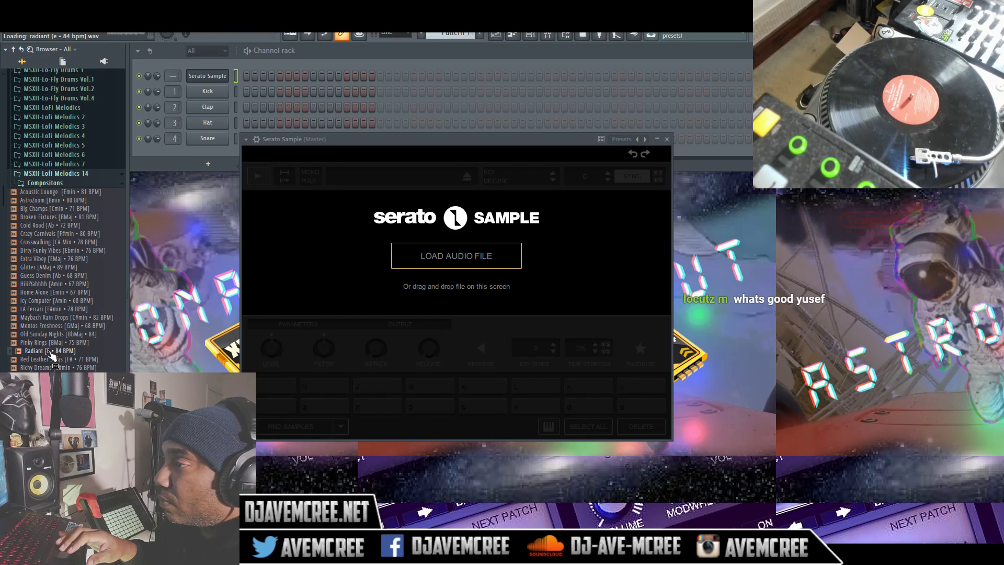
pyautogui.moveTo(51, 355); pyautogui.dragTo(413, 267)
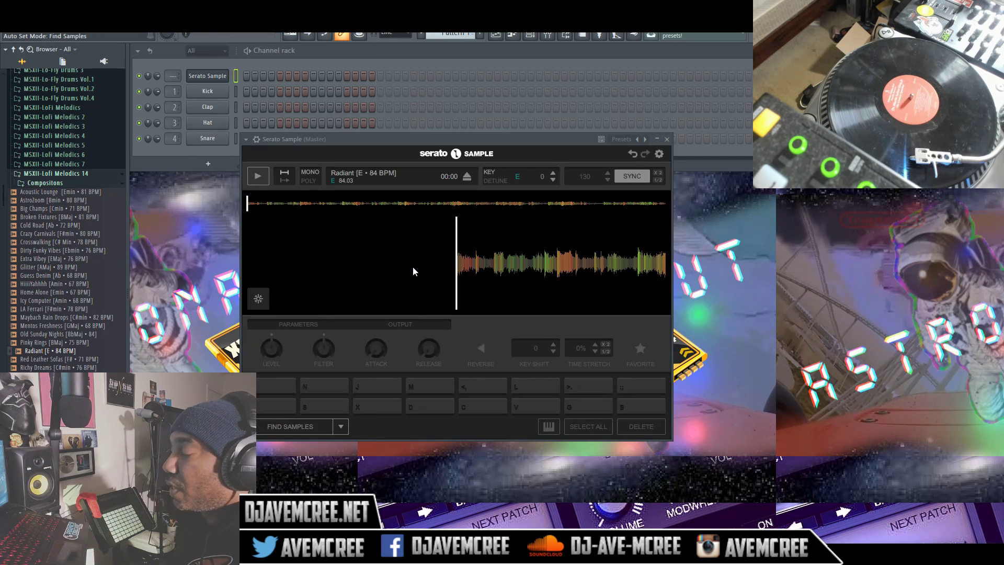
# Step: Switch the pad assignment mode to Set Random and fill the pads with random slices of the sample
pyautogui.click(343, 428)
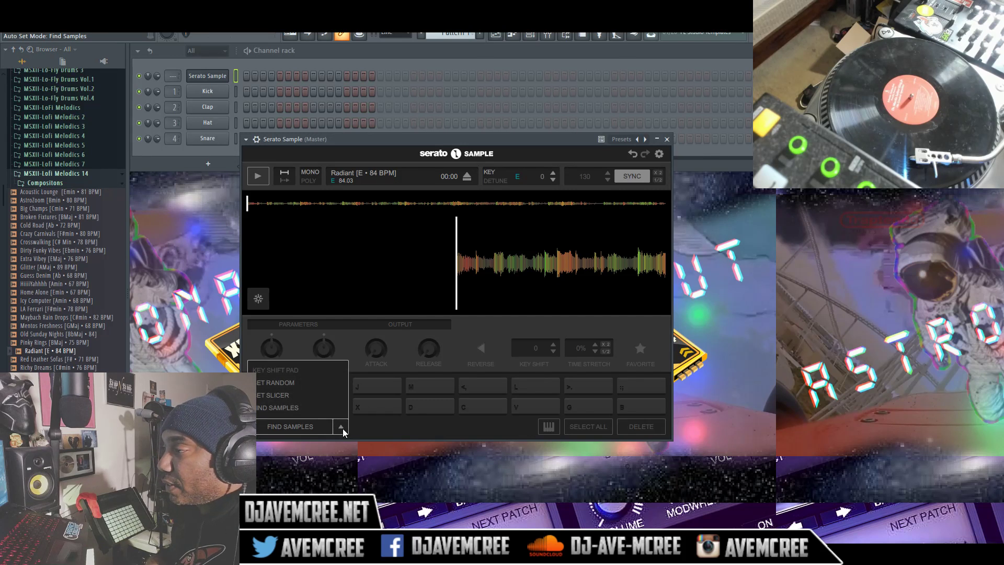
pyautogui.click(319, 384)
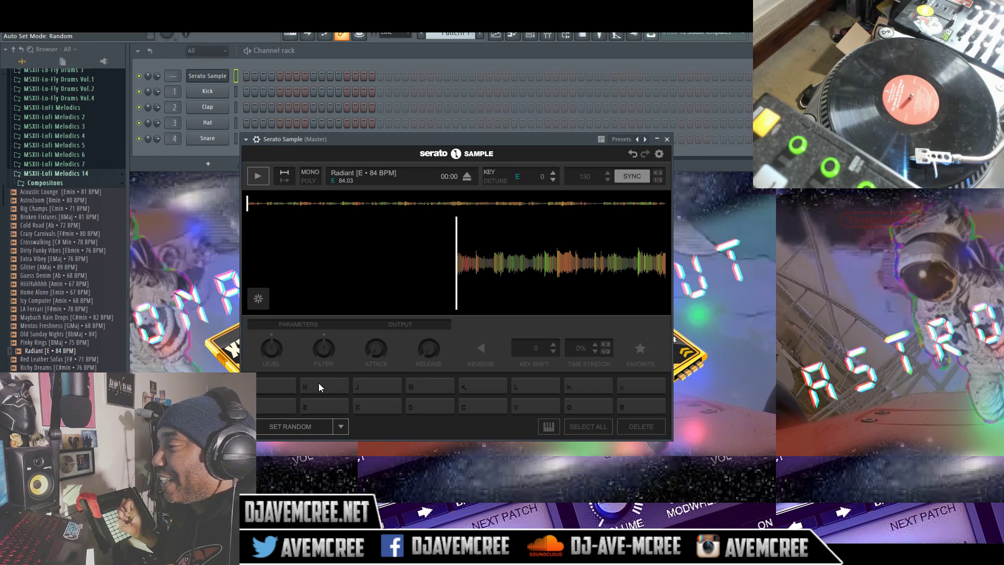
pyautogui.click(311, 419)
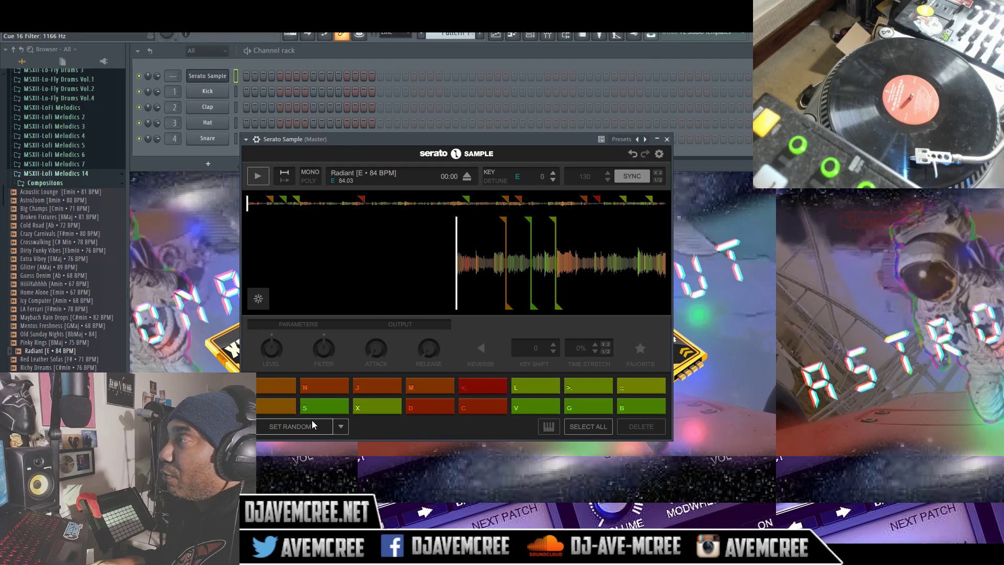
# Step: Try out the sample slices on the pads and record a chop pattern for Serato Sample at 65 BPM
pyautogui.press(',')
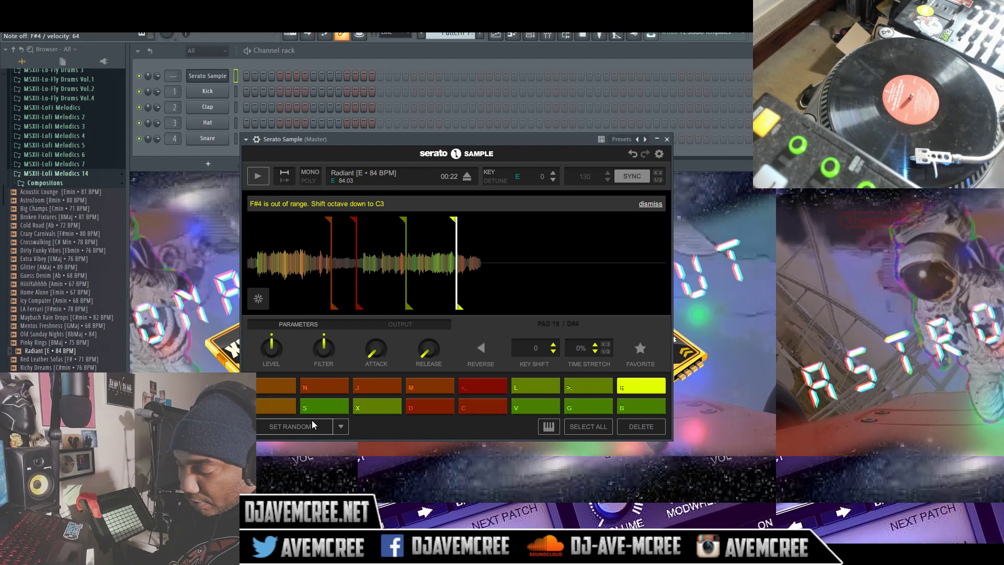
pyautogui.press('s')
pyautogui.press('c')
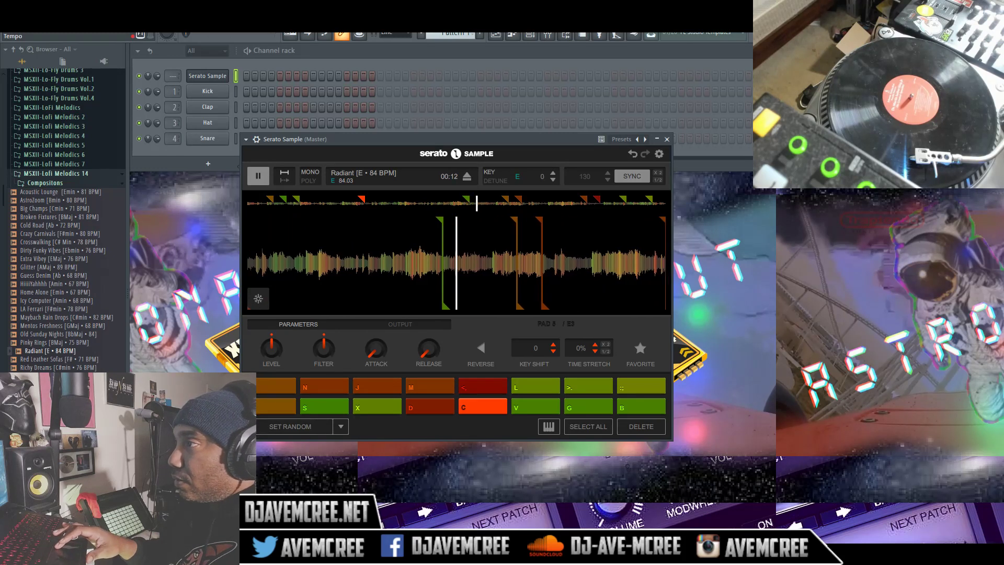
pyautogui.press('c')
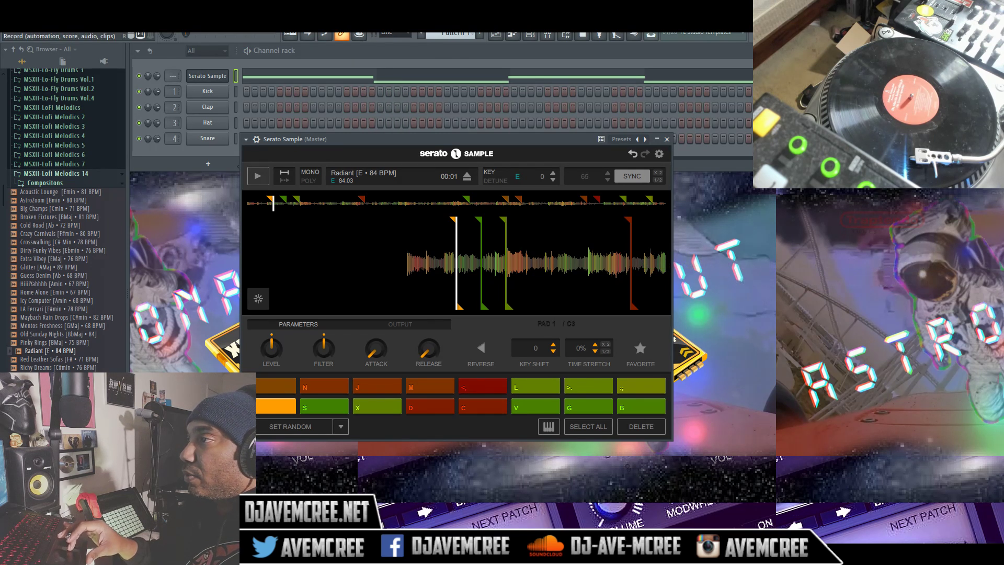
# Step: Delete the short final note from the Serato Sample pattern in the piano roll and quantize the remaining notes
pyautogui.press('space')
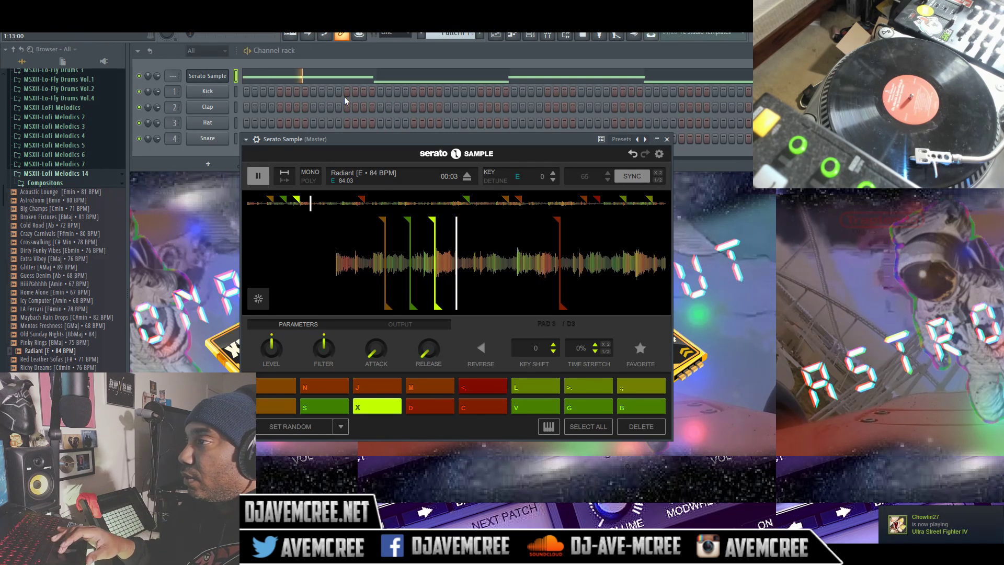
pyautogui.click(353, 79)
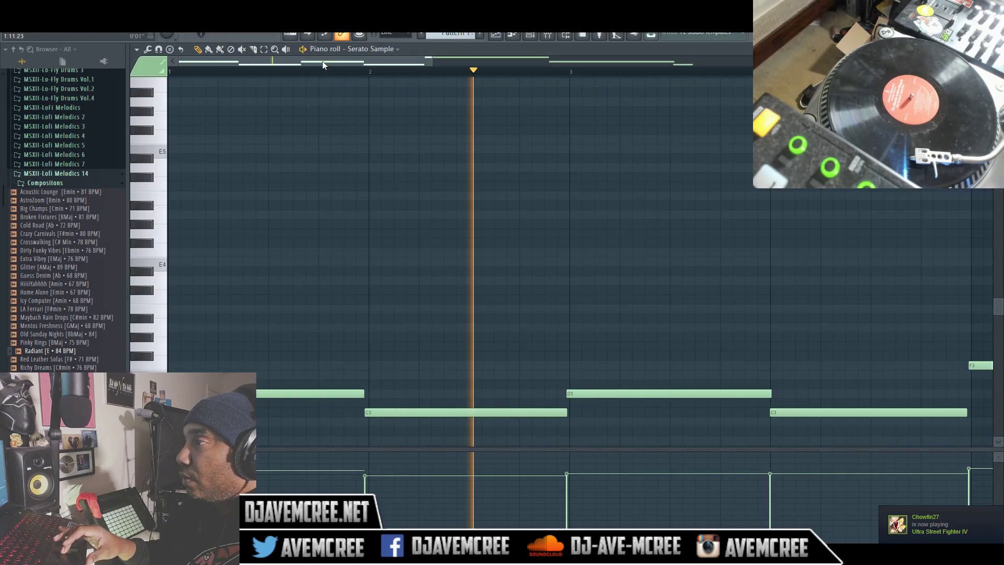
pyautogui.moveTo(442, 59); pyautogui.dragTo(638, 64)
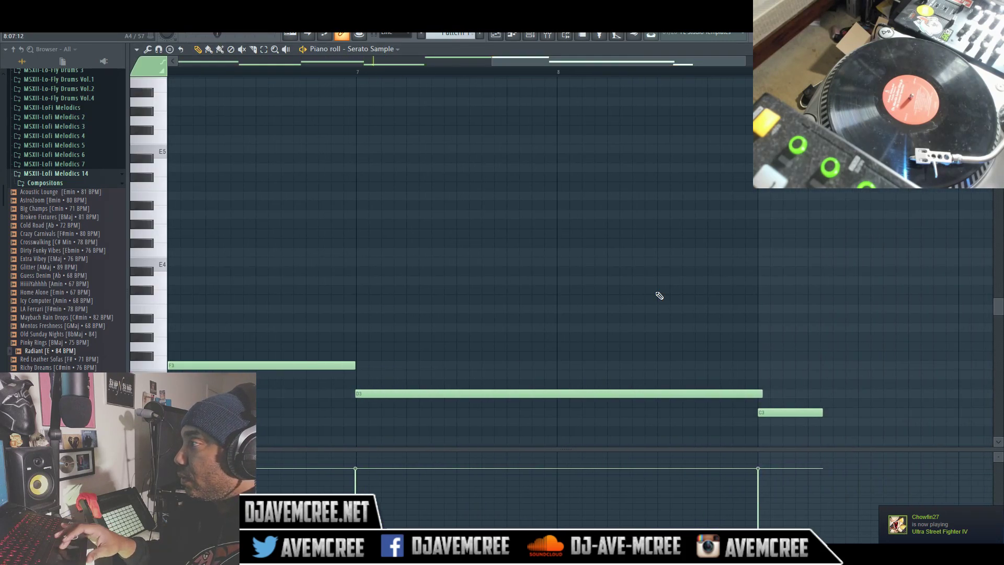
pyautogui.rightClick(770, 412)
pyautogui.hotkey('ctrl', 'q')
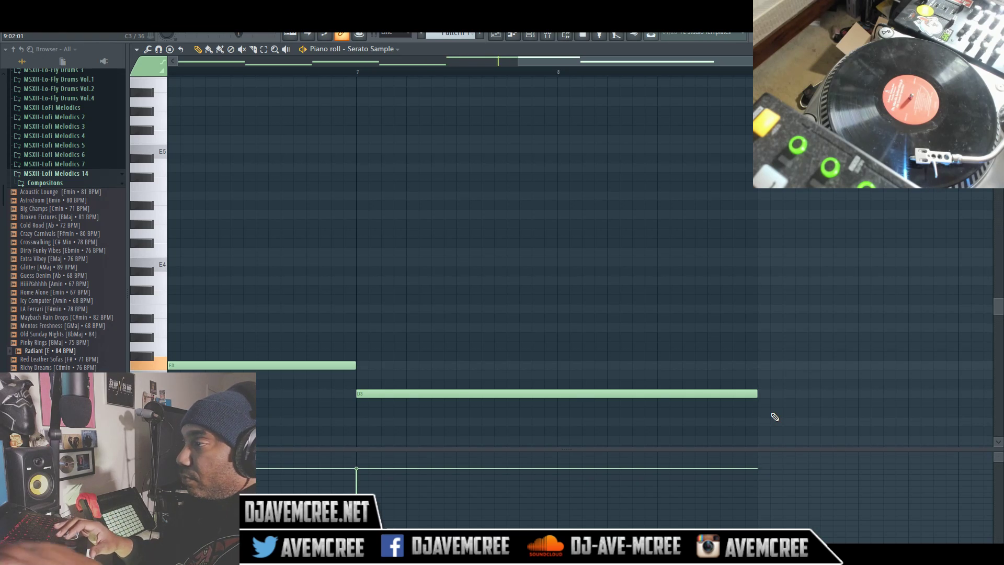
# Step: Lower the song key in Serato Sample to -2 semitones and play back the pattern
pyautogui.press('space')
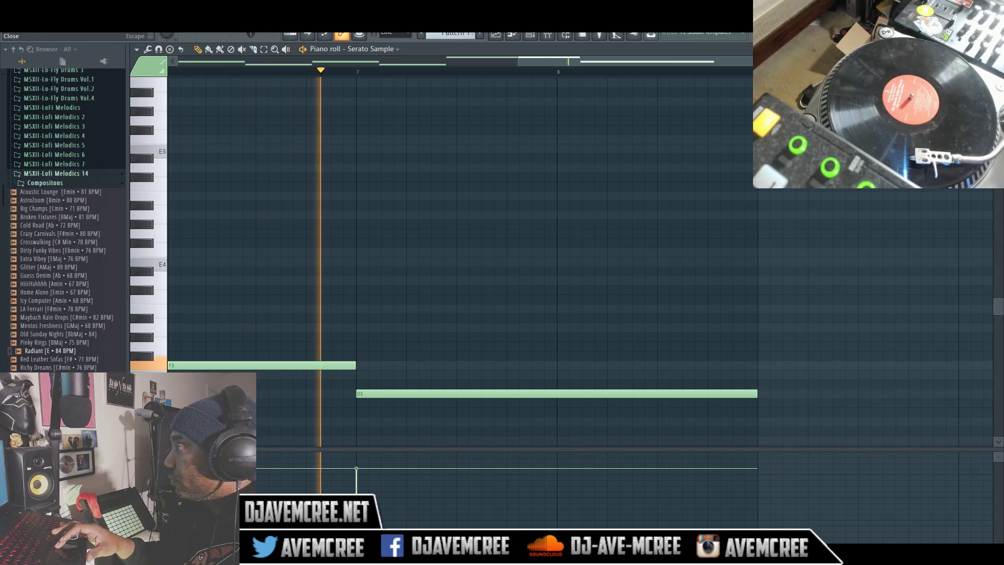
pyautogui.press('Escape')
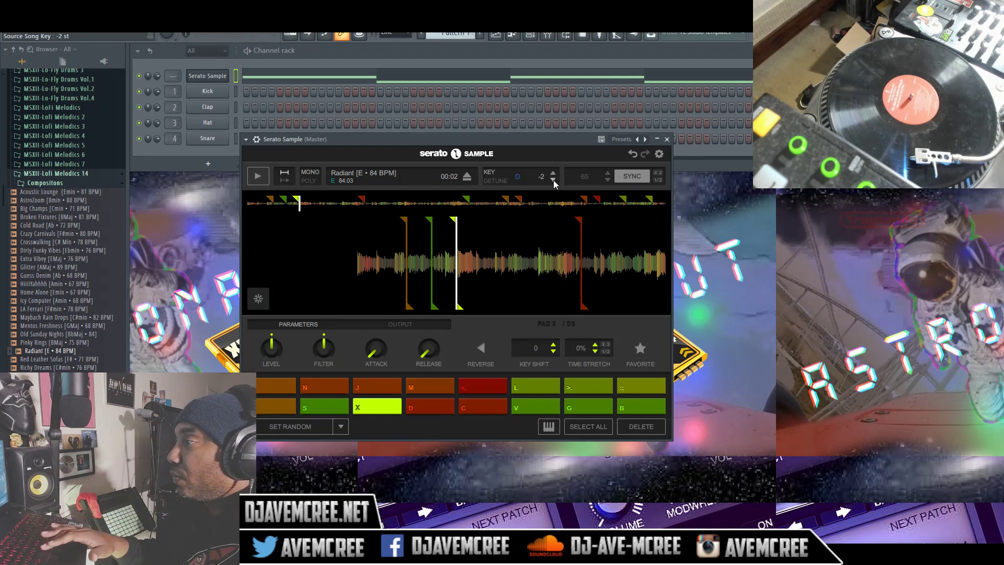
pyautogui.press('space')
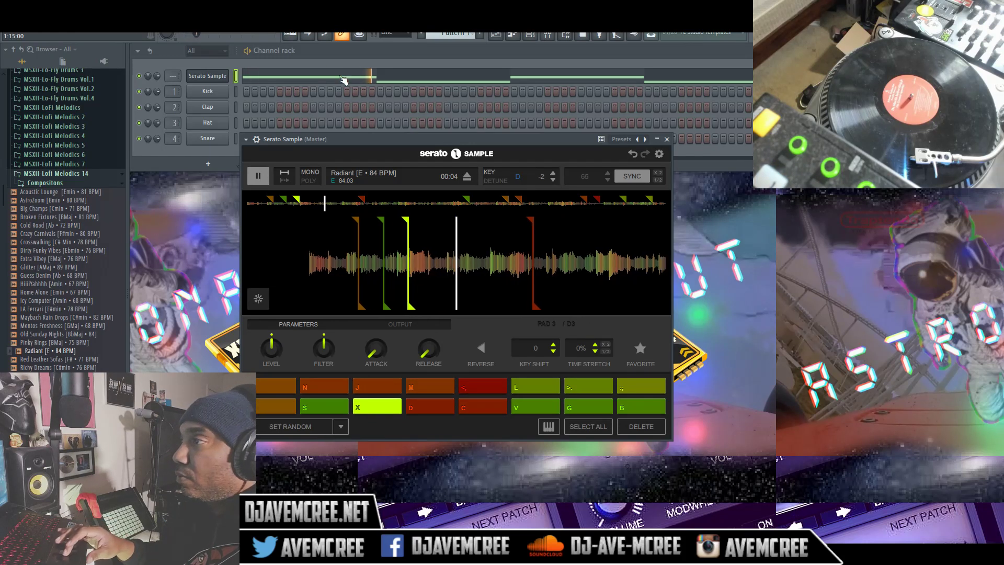
# Step: Load the [TMPND]Kick_1 sample from the TTS- 88 Party Forever Drumkit into the Kick channel
pyautogui.click(236, 91)
pyautogui.press('space')
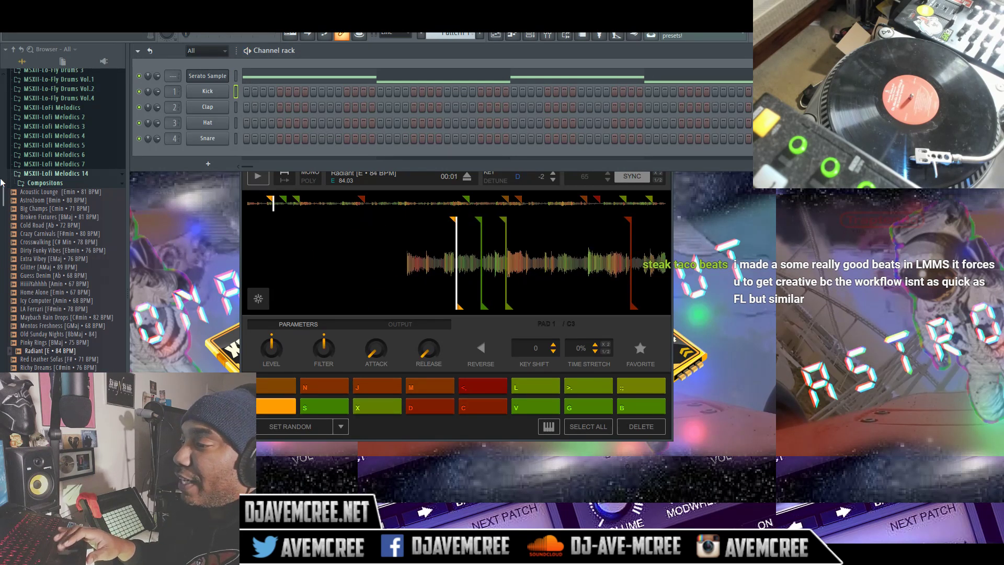
pyautogui.scroll(4, 1, 181)
pyautogui.moveTo(2, 183); pyautogui.dragTo(2, 423)
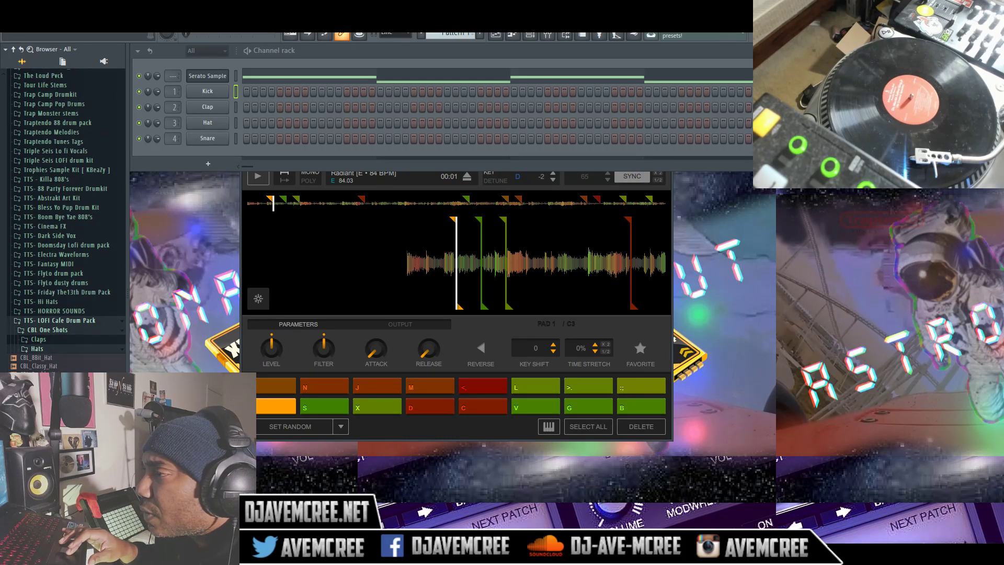
pyautogui.moveTo(2, 423); pyautogui.dragTo(2, 423)
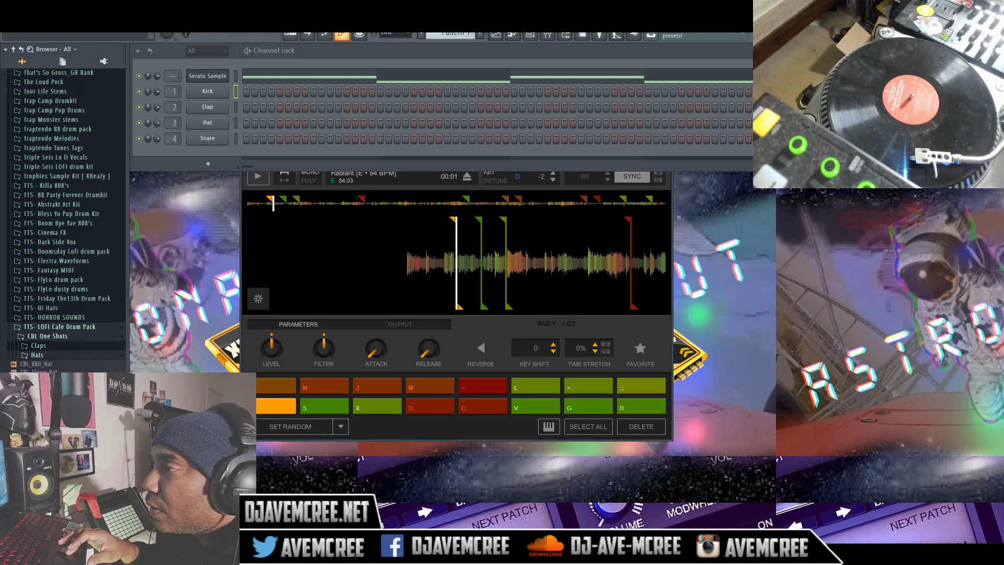
pyautogui.click(43, 197)
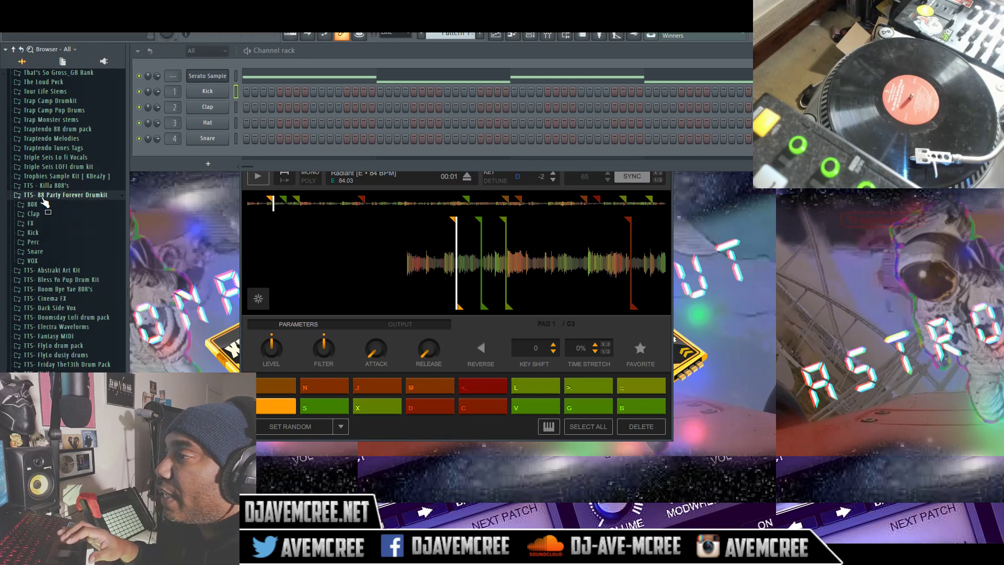
pyautogui.click(59, 233)
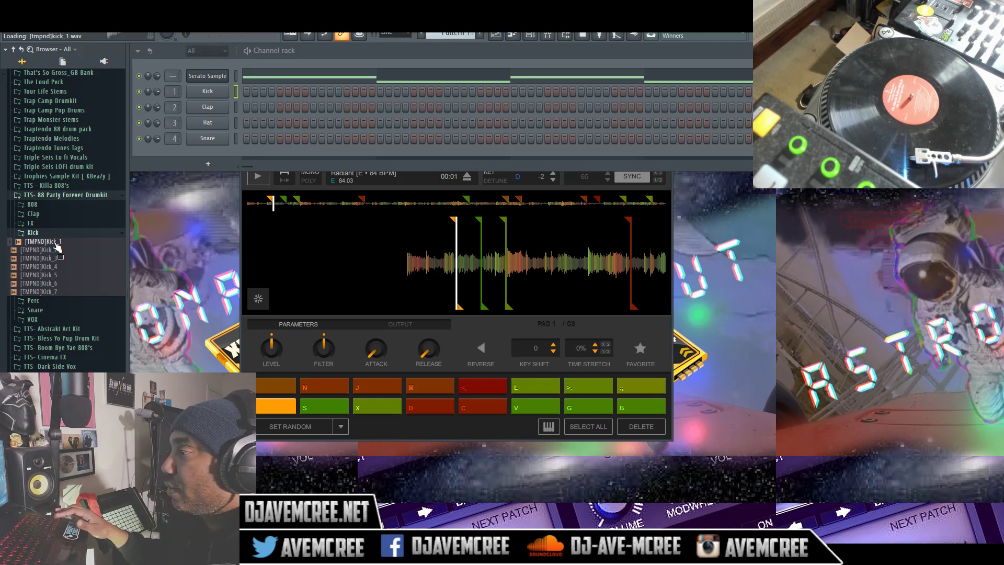
pyautogui.rightClick(56, 243)
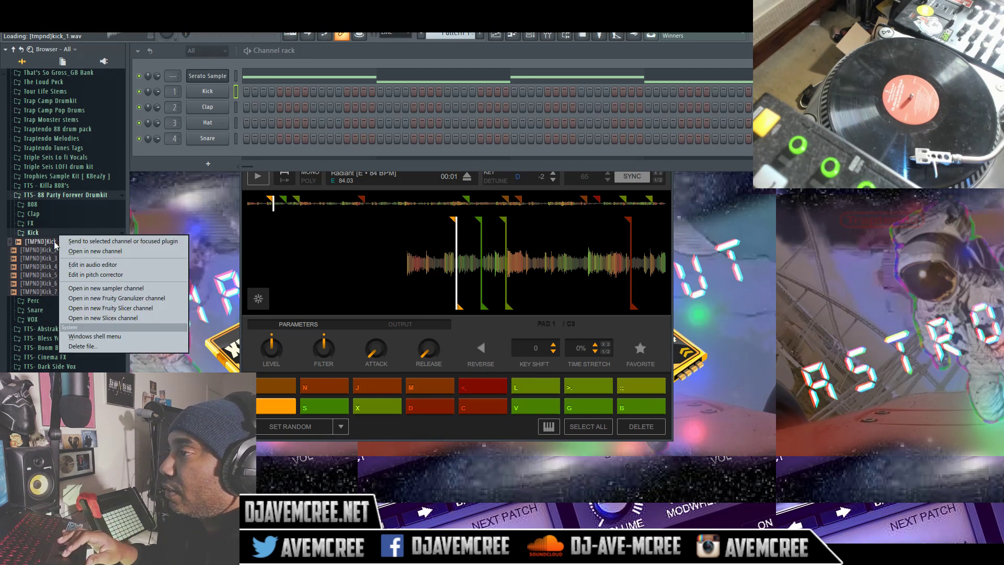
pyautogui.click(70, 241)
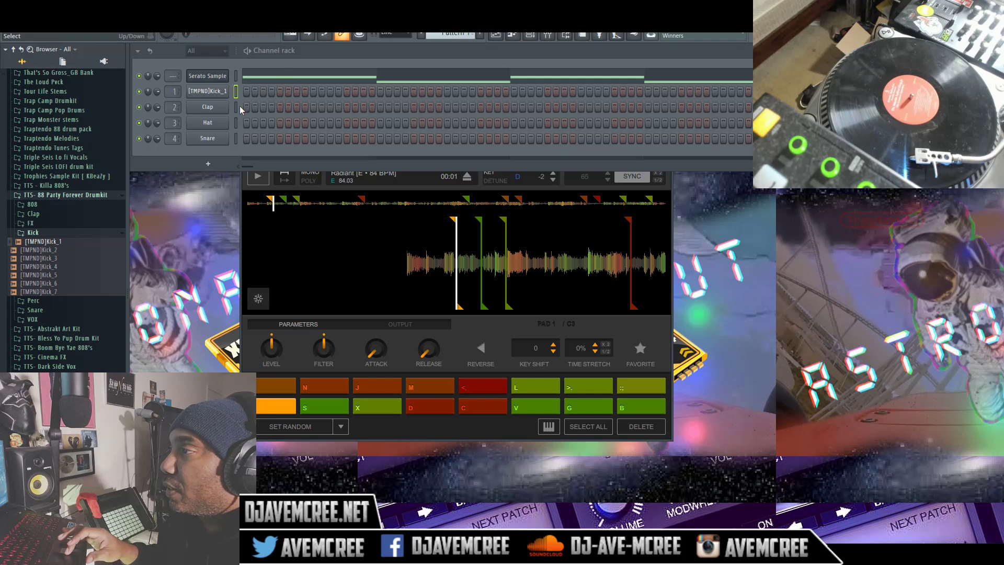
# Step: Load the [TMPND]Snare_2 sample from the TTS- 88 Party Forever Drumkit into the Hat channel
pyautogui.click(239, 119)
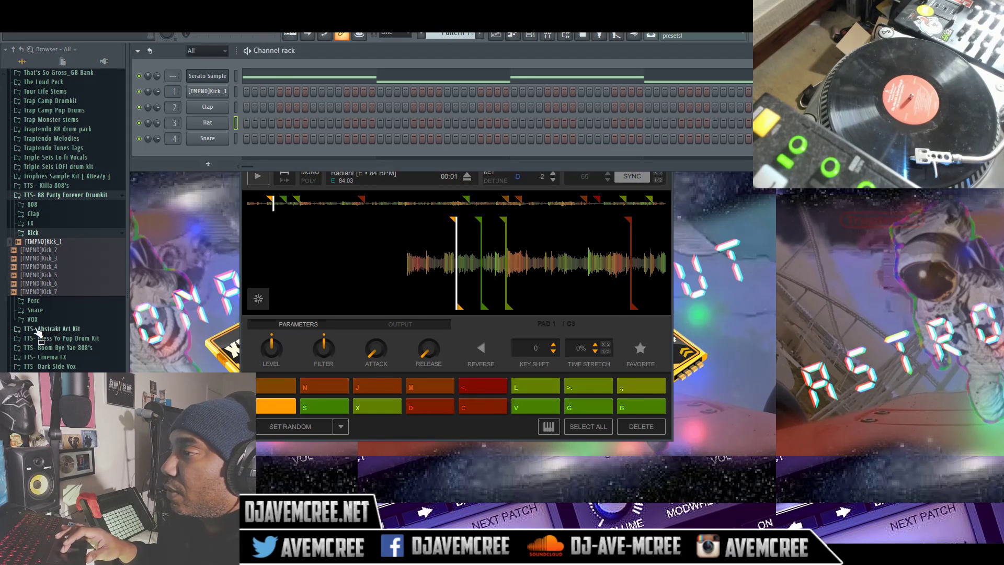
pyautogui.click(35, 310)
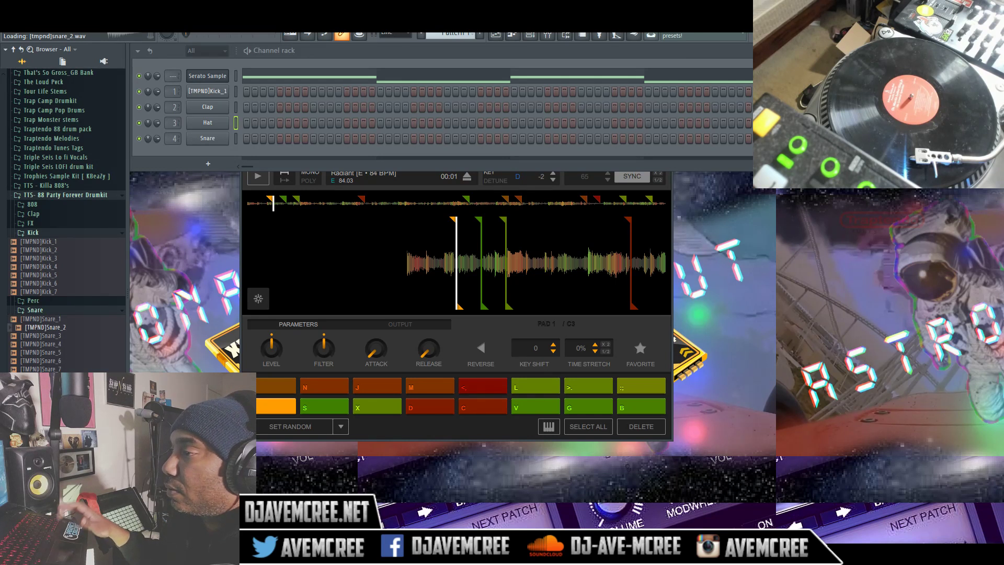
pyautogui.rightClick(66, 328)
pyautogui.click(80, 324)
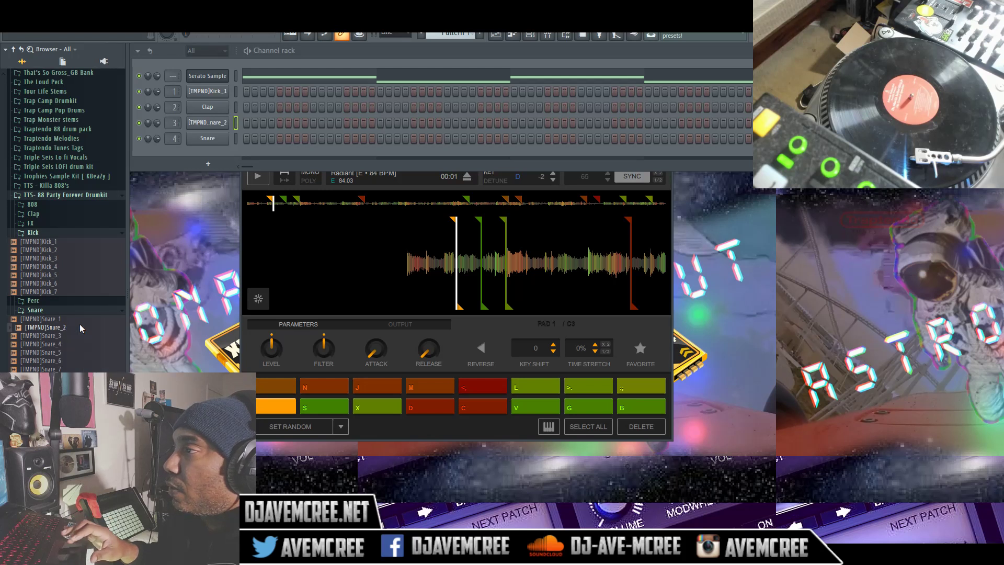
# Step: Audition the kit's 808 samples and load [TMPND]808_2 into the Clap channel
pyautogui.click(235, 107)
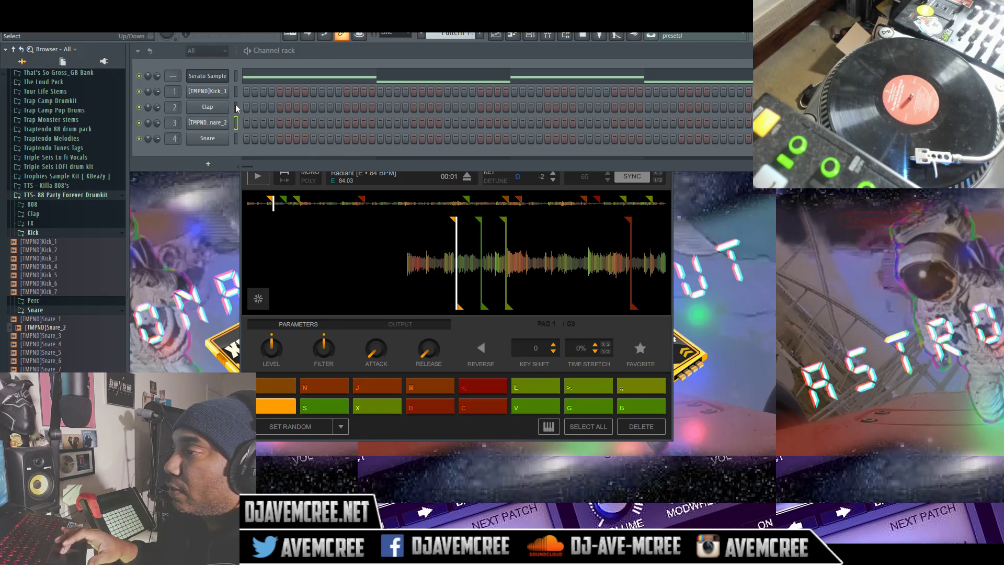
pyautogui.click(41, 205)
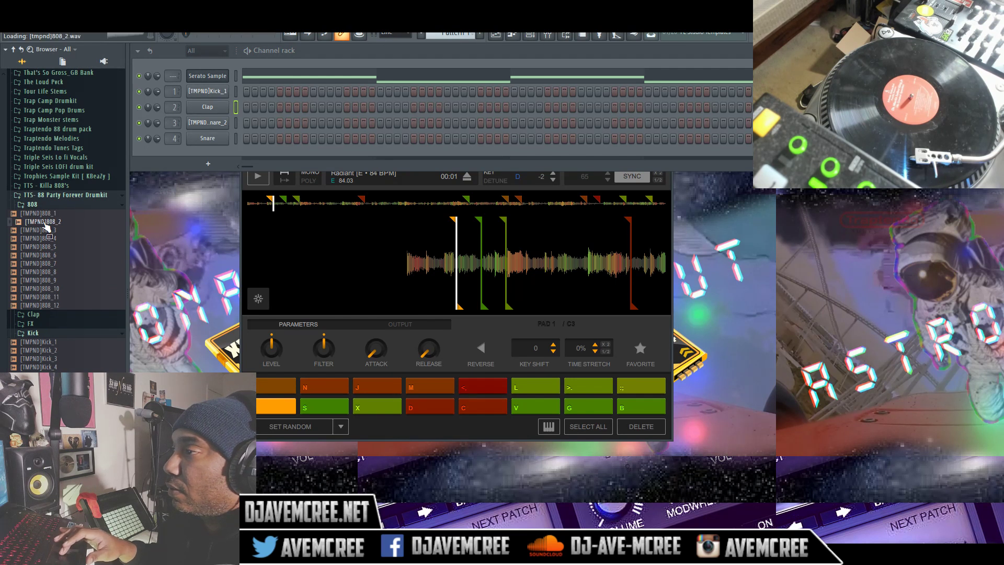
pyautogui.press('Up')
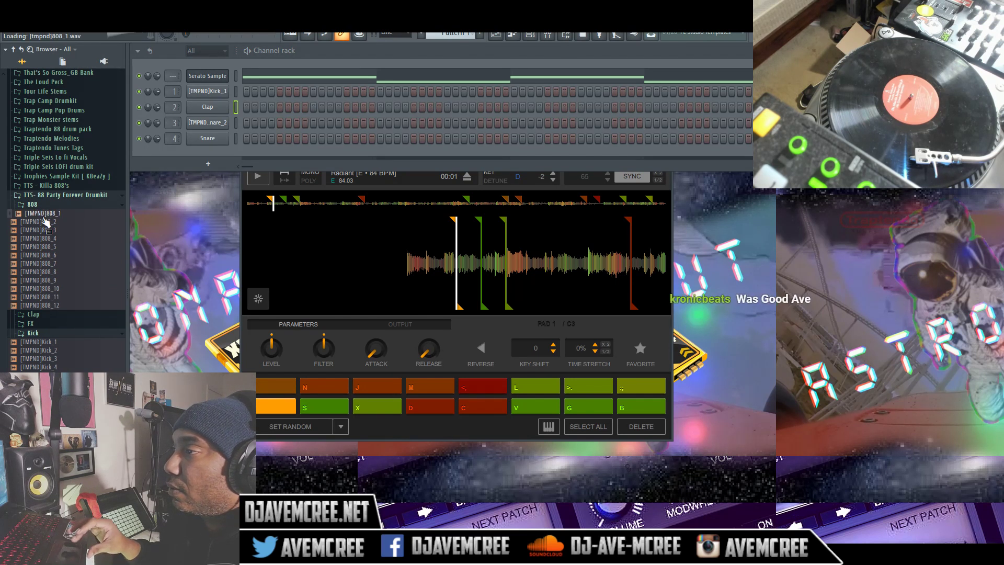
pyautogui.rightClick(45, 223)
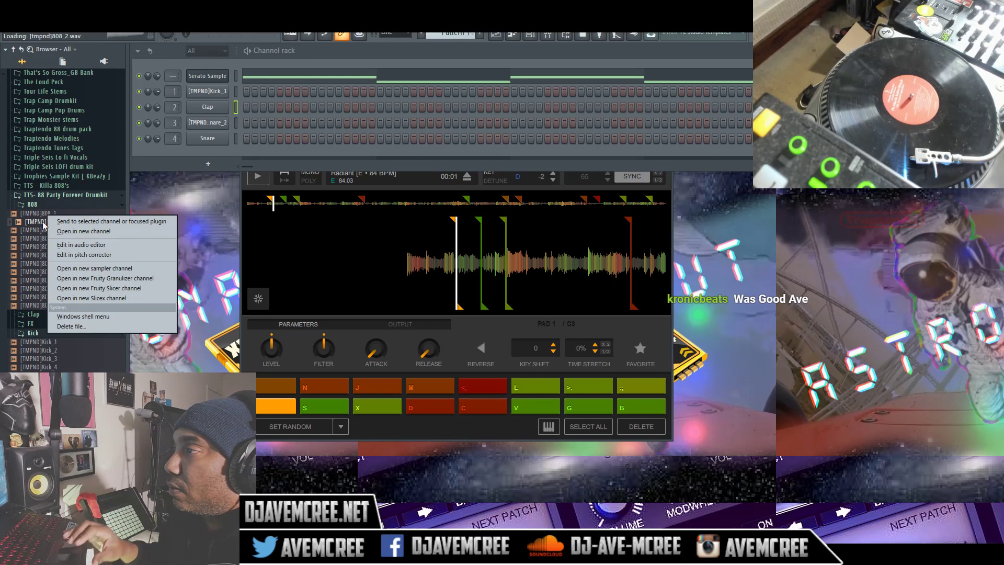
pyautogui.click(68, 220)
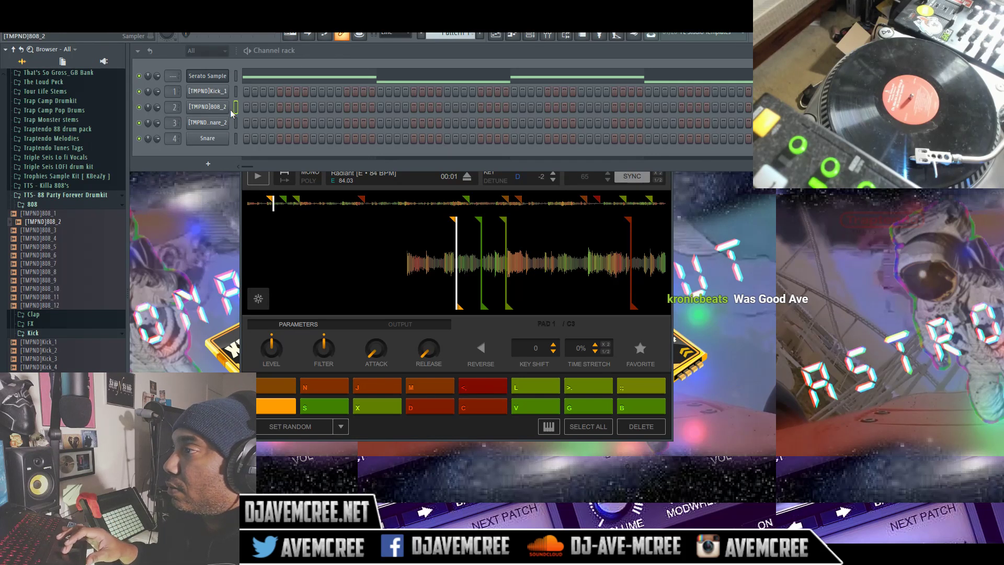
# Step: Record a kick pattern for the [TMPND]Kick_1 channel and open its notes around bar 5 in the piano roll
pyautogui.click(238, 91)
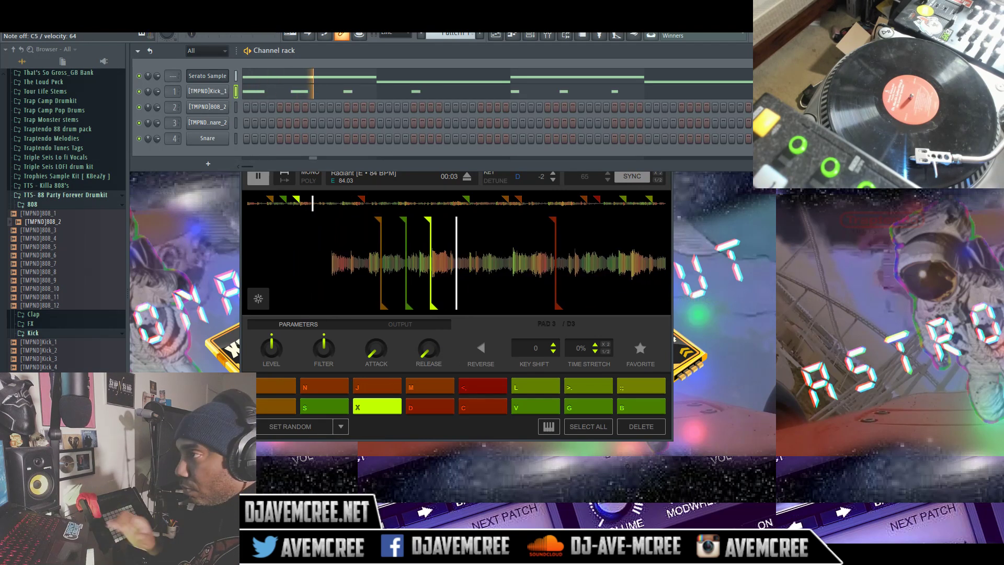
pyautogui.click(422, 99)
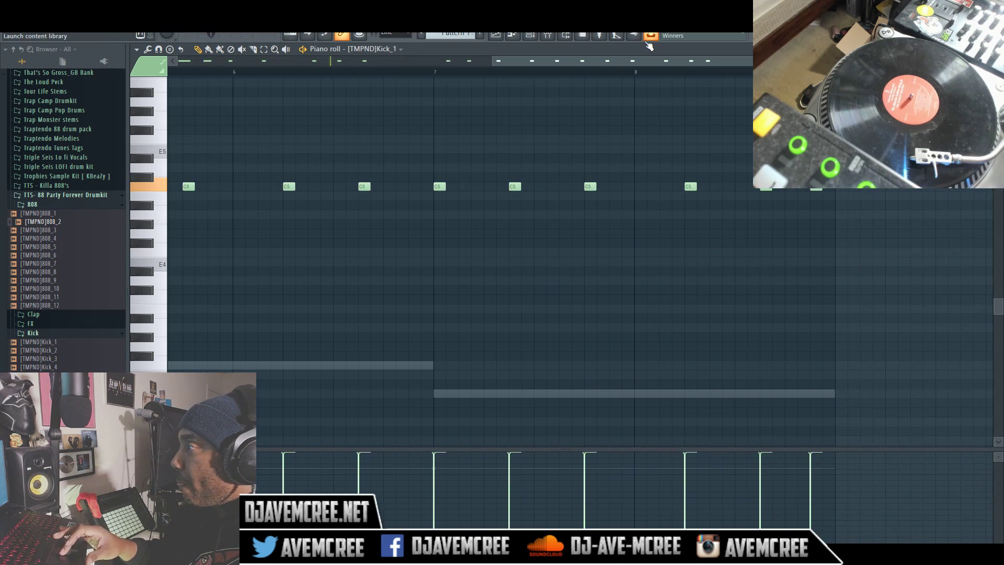
pyautogui.moveTo(635, 60); pyautogui.dragTo(460, 55)
# Step: Try adding an extra kick note beside the second kick of bar 5 and splitting it with the Chopper tool
pyautogui.click(633, 186)
pyautogui.rightClick(627, 186)
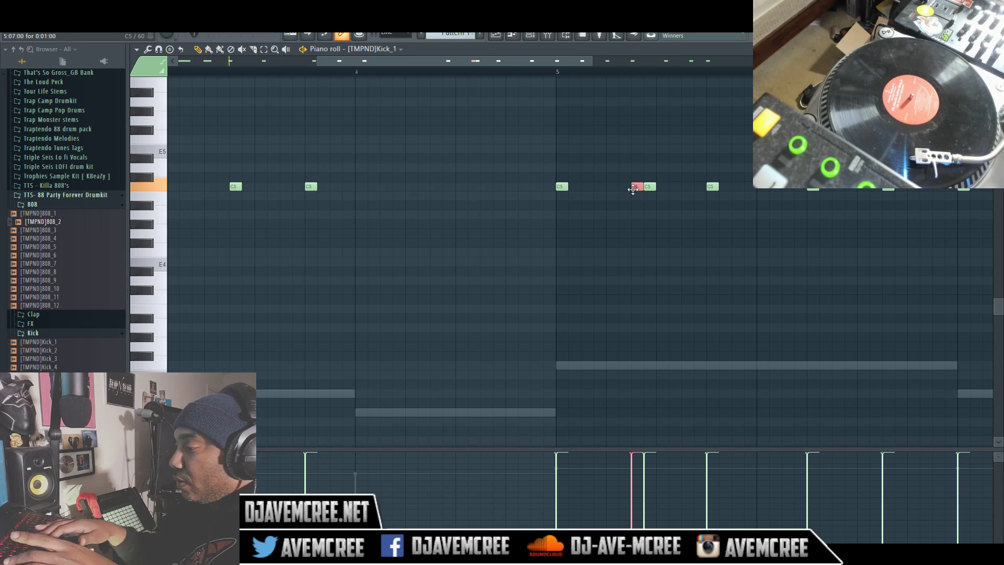
pyautogui.hotkey('ctrl', 'a')
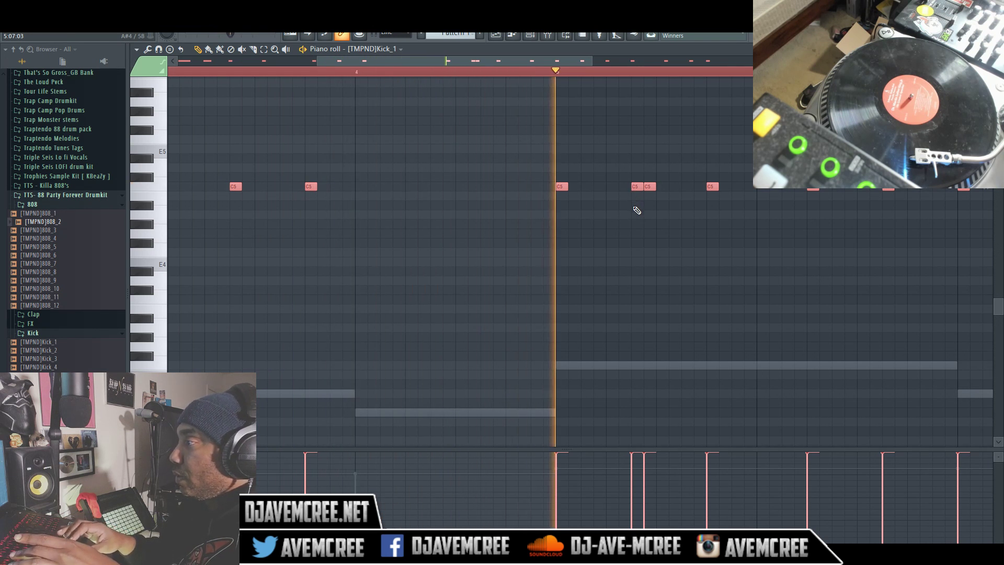
pyautogui.hotkey('ctrl', 'd')
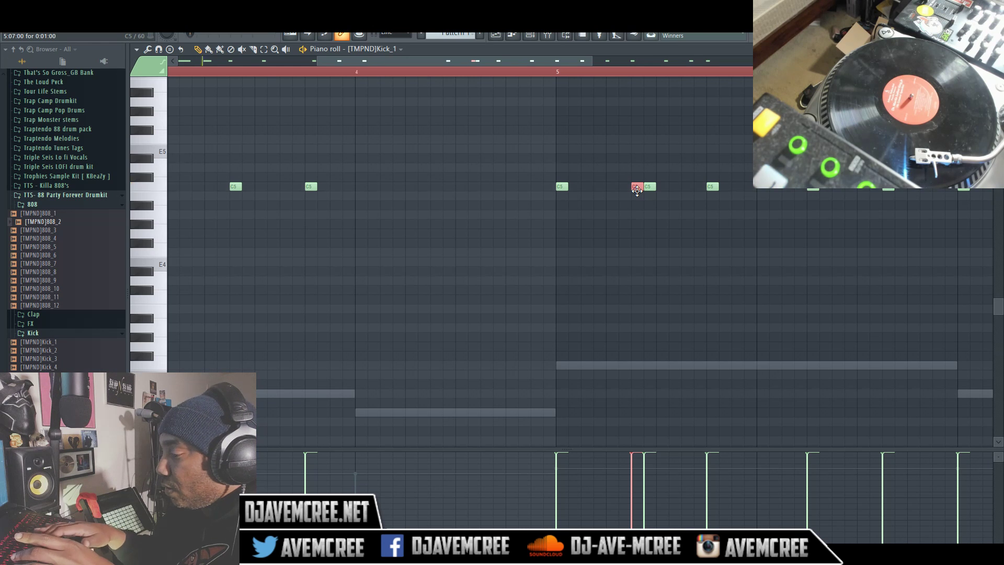
pyautogui.hotkey('alt', 'u')
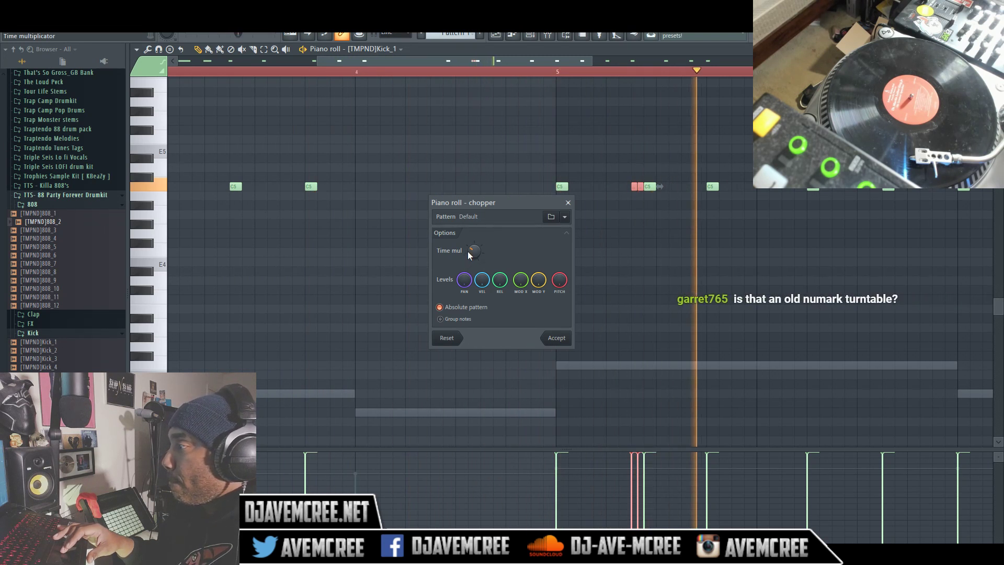
pyautogui.click(568, 202)
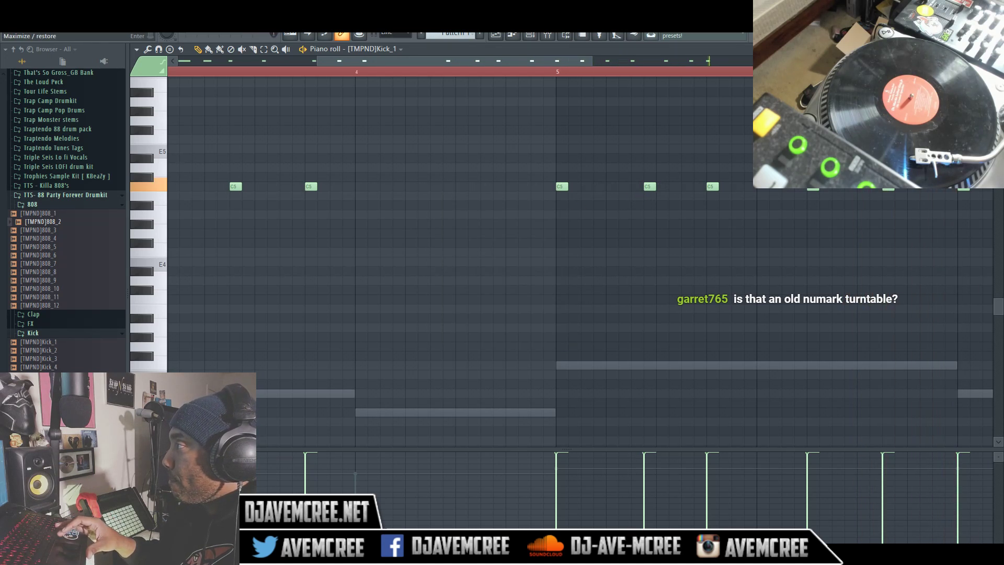
pyautogui.press('Escape')
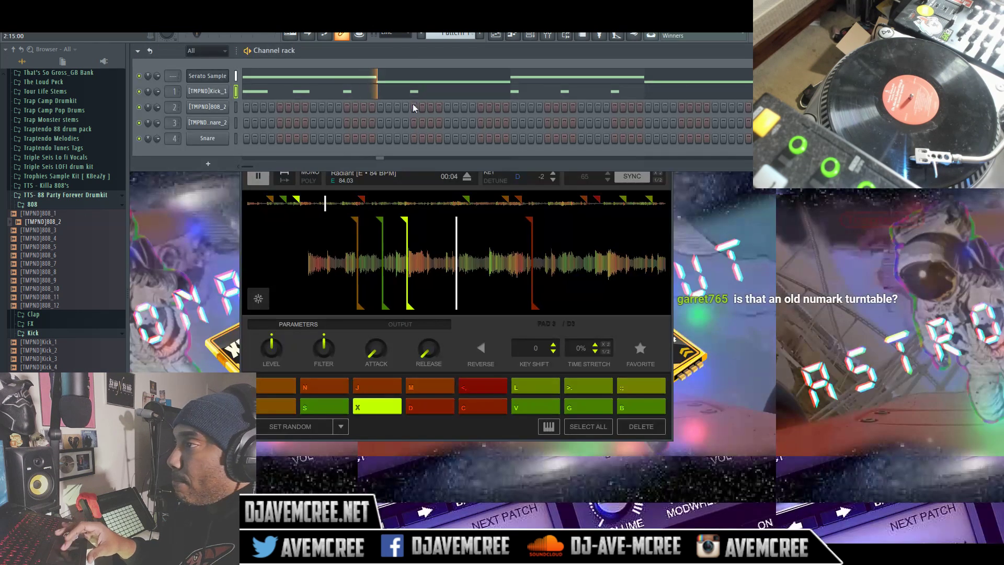
# Step: Record a snare pattern for the [TMPND]Snare_2 channel over the looping chops and kicks
pyautogui.press('x')
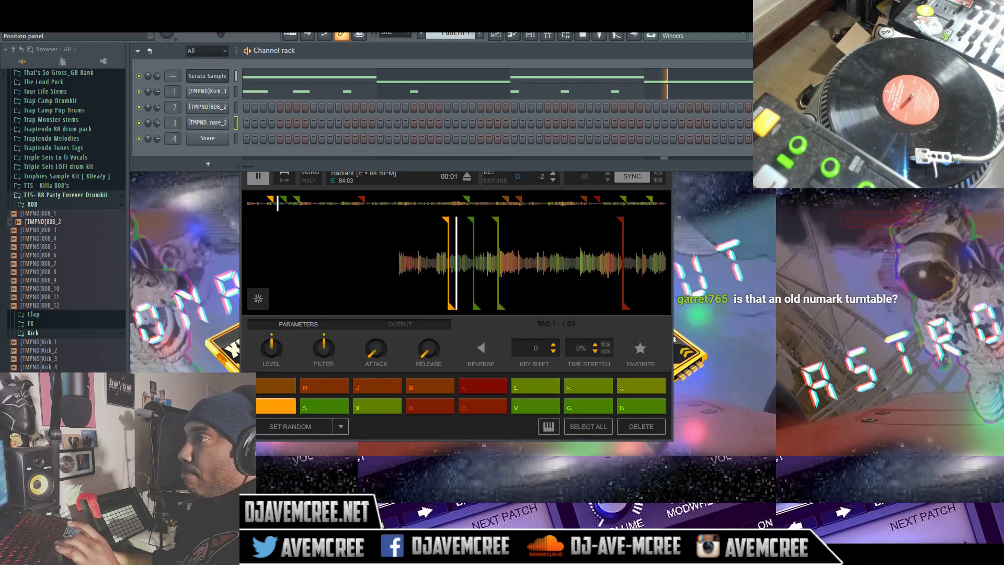
pyautogui.press('r')
pyautogui.press('v')
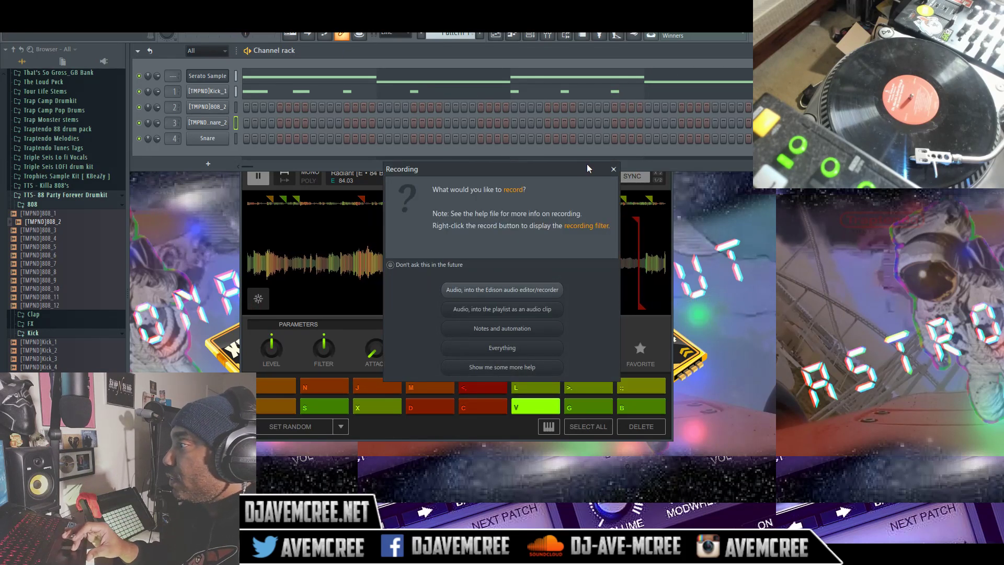
pyautogui.click(613, 169)
pyautogui.press('x')
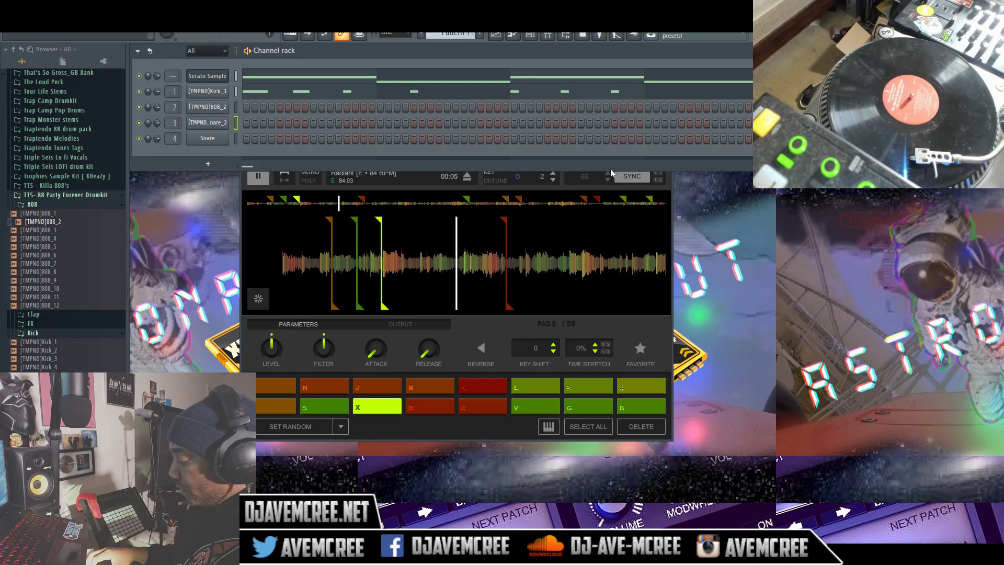
pyautogui.press('space')
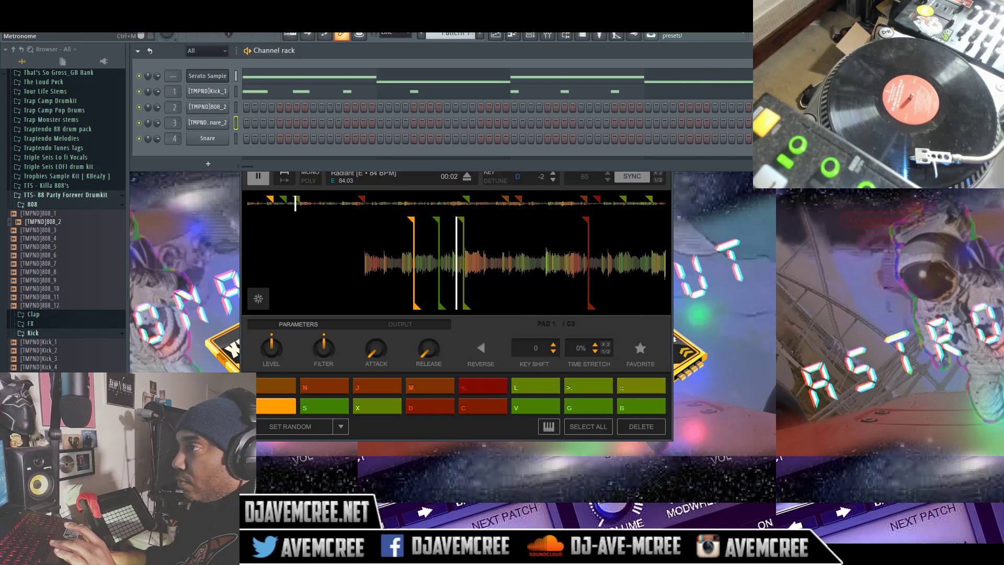
pyautogui.press('v')
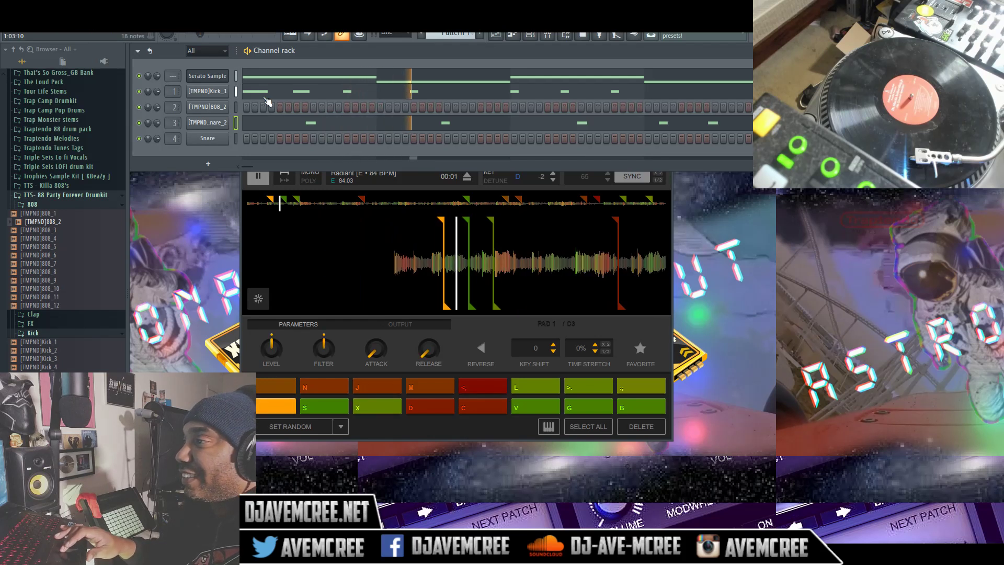
# Step: Quantize the [TMPND]Snare_2 notes and check the kick notes around bar 5 in the piano roll
pyautogui.click(268, 124)
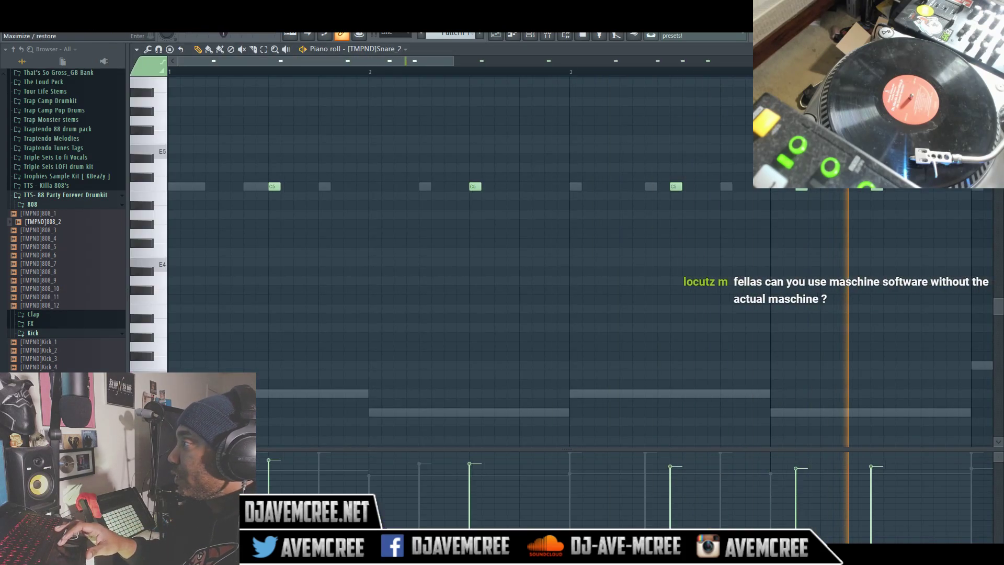
pyautogui.press('F7')
pyautogui.press('v')
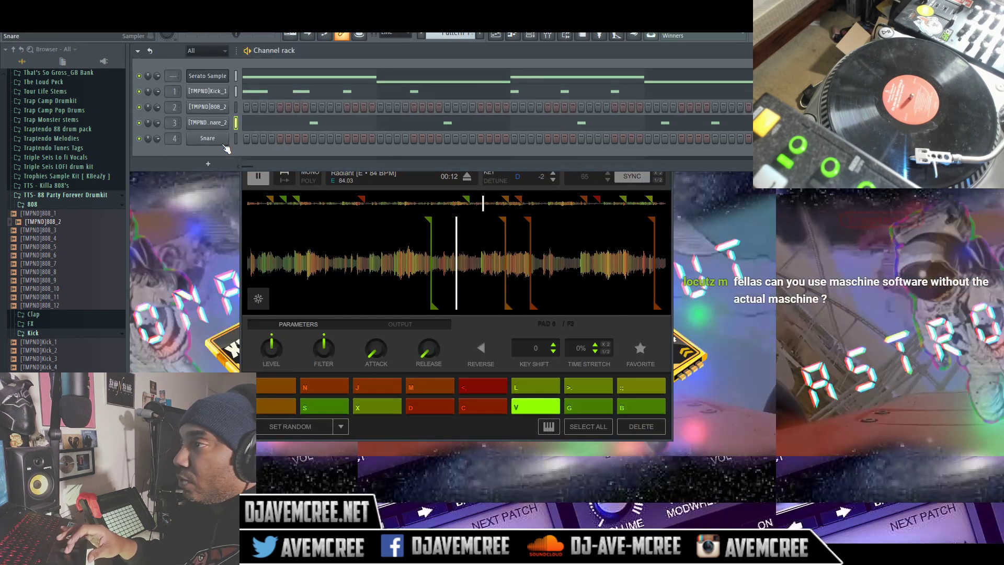
pyautogui.click(640, 95)
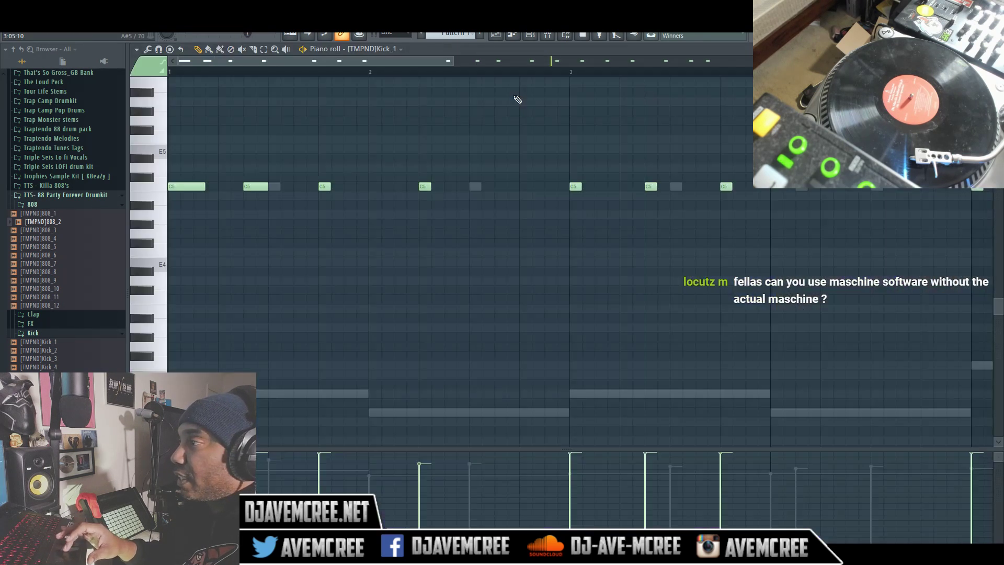
pyautogui.moveTo(391, 64); pyautogui.dragTo(604, 61)
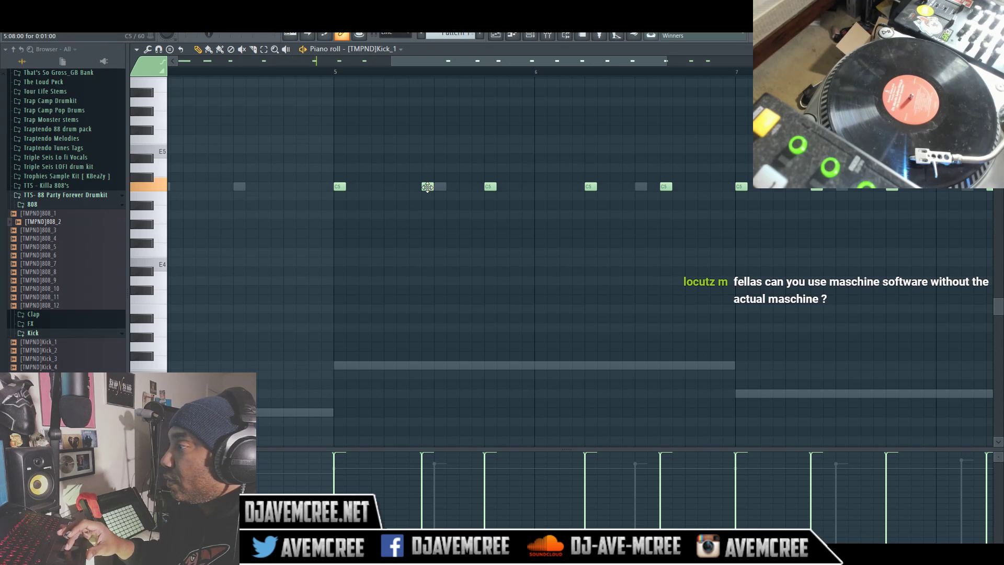
pyautogui.press('space')
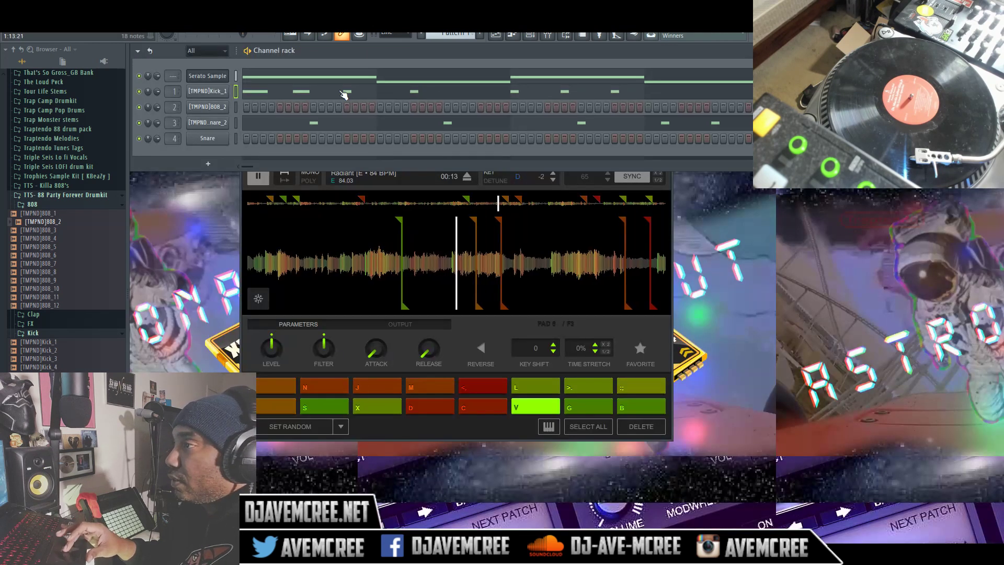
# Step: Try out the [TMPND]808_2 sample over the beat and toggle the channel's Cut itself option
pyautogui.click(236, 107)
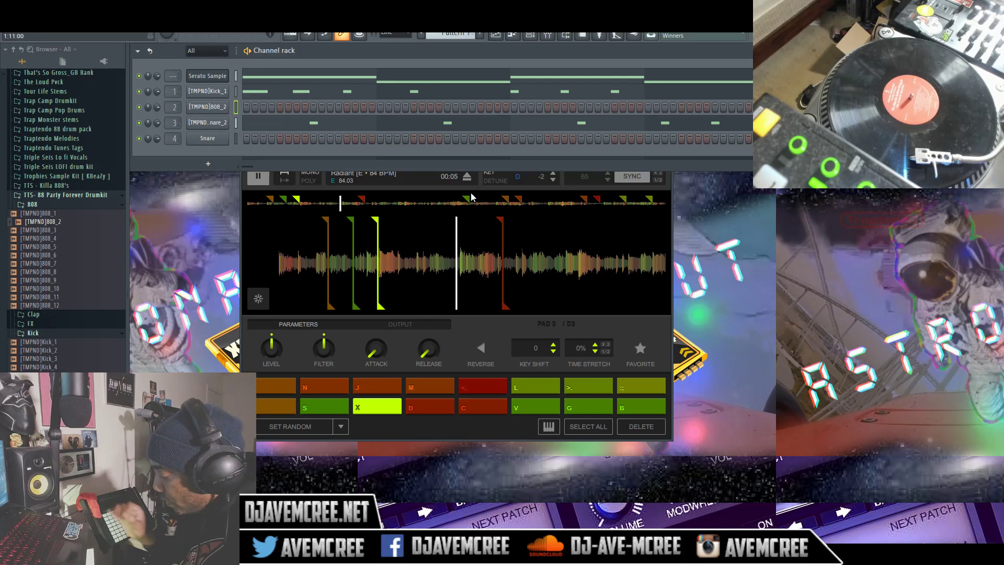
pyautogui.press('space')
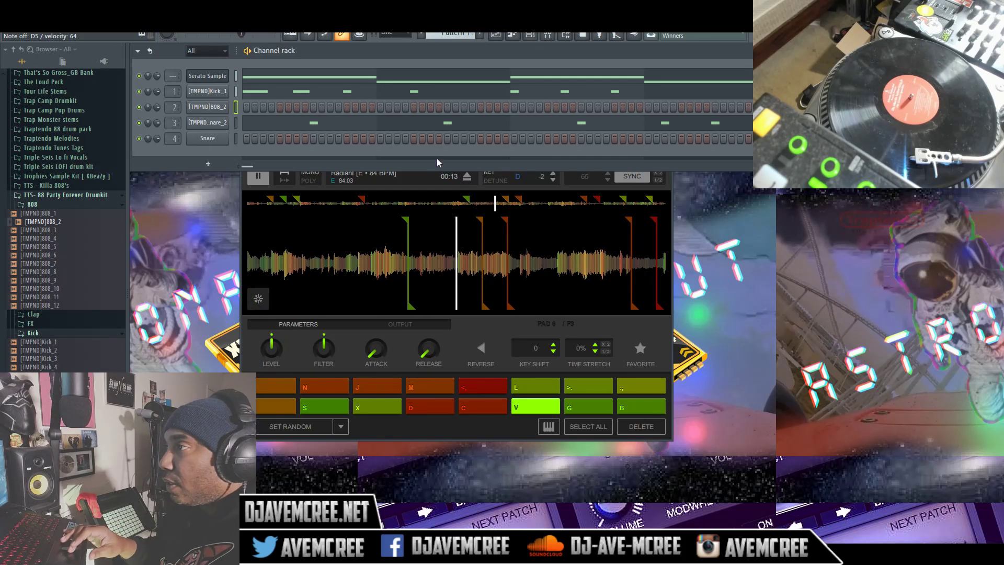
pyautogui.rightClick(218, 109)
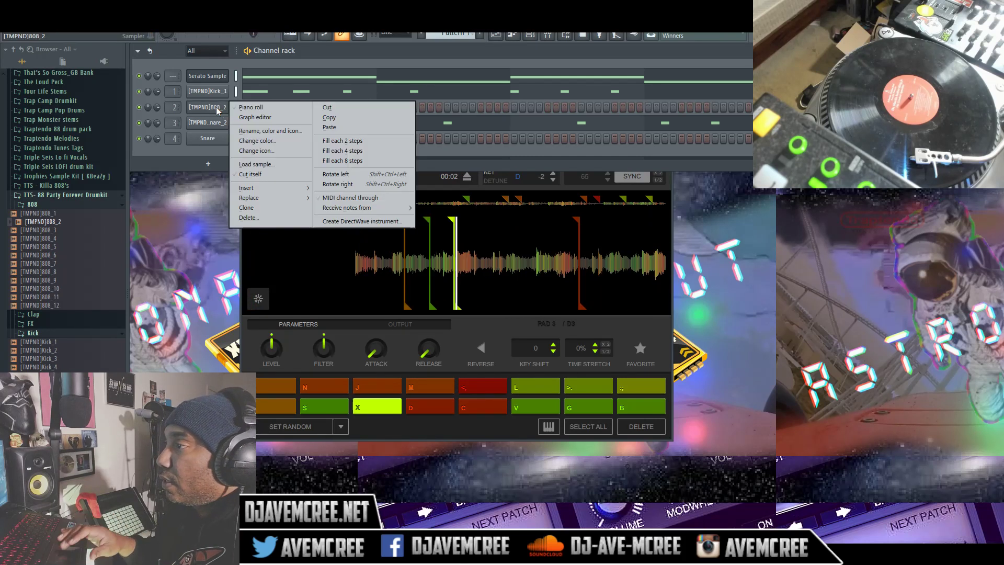
pyautogui.click(252, 170)
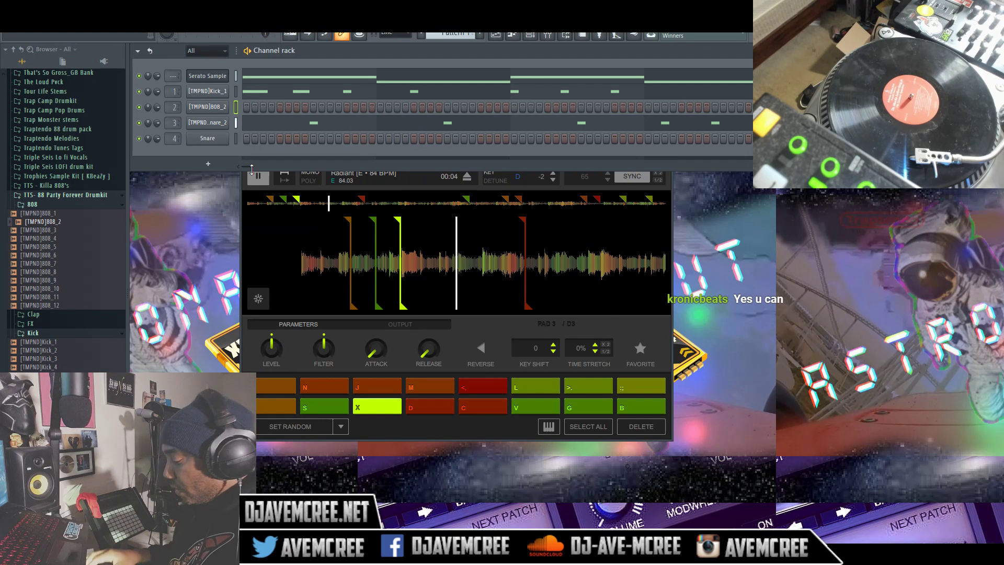
# Step: Rehearse an 808 bassline on the [TMPND]808_2 channel over the looping chops, kicks and snares
pyautogui.press('space')
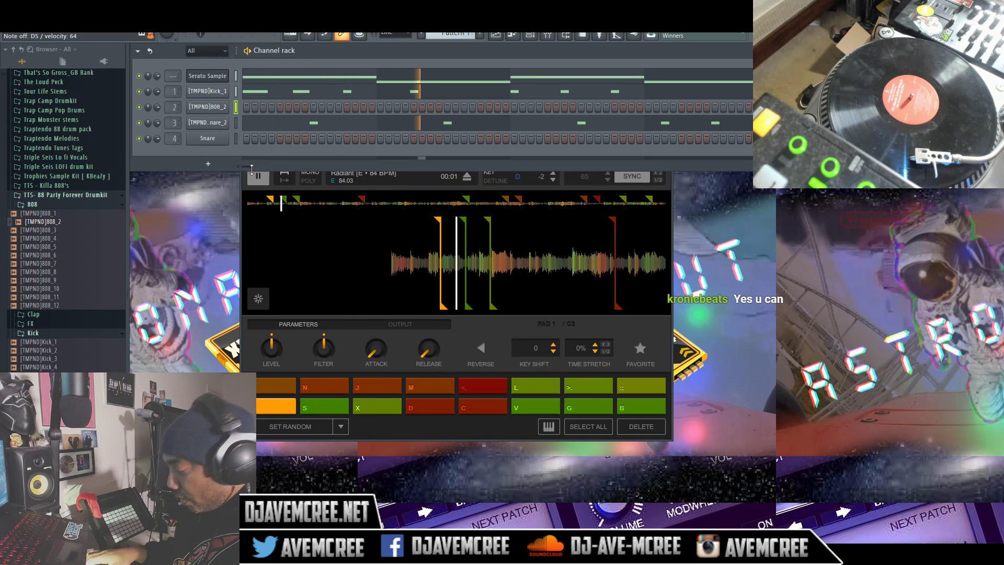
pyautogui.press('x')
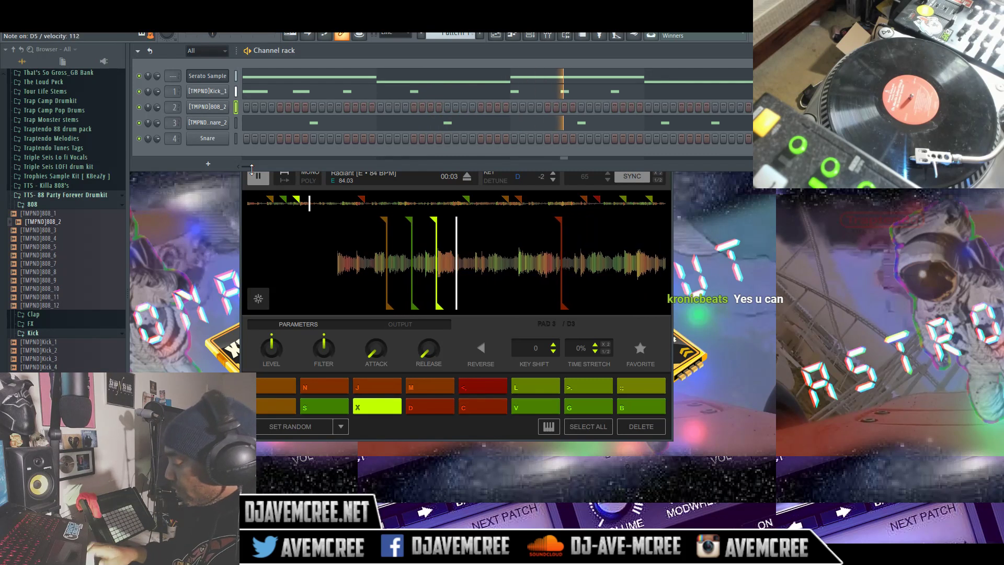
pyautogui.press('z')
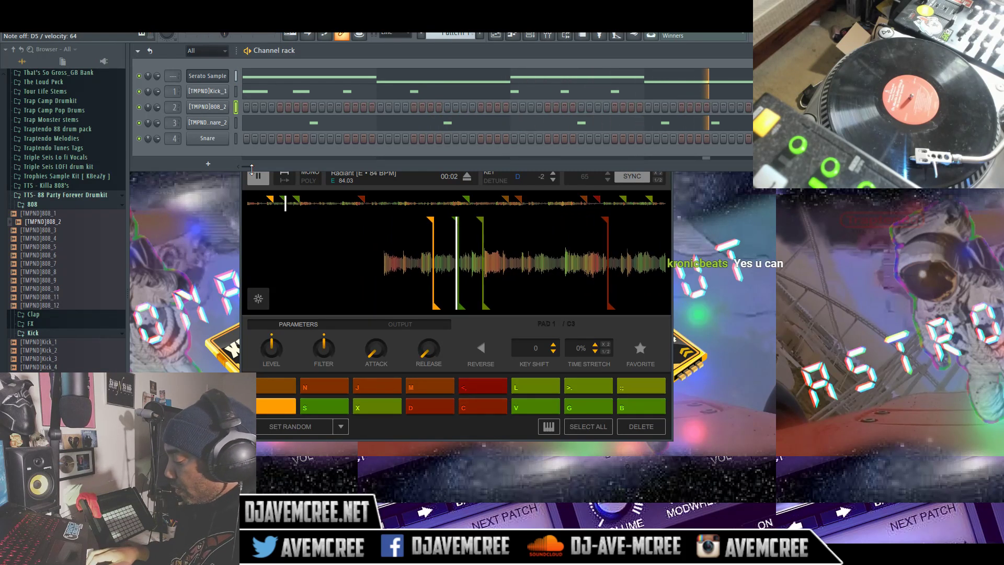
pyautogui.press('v')
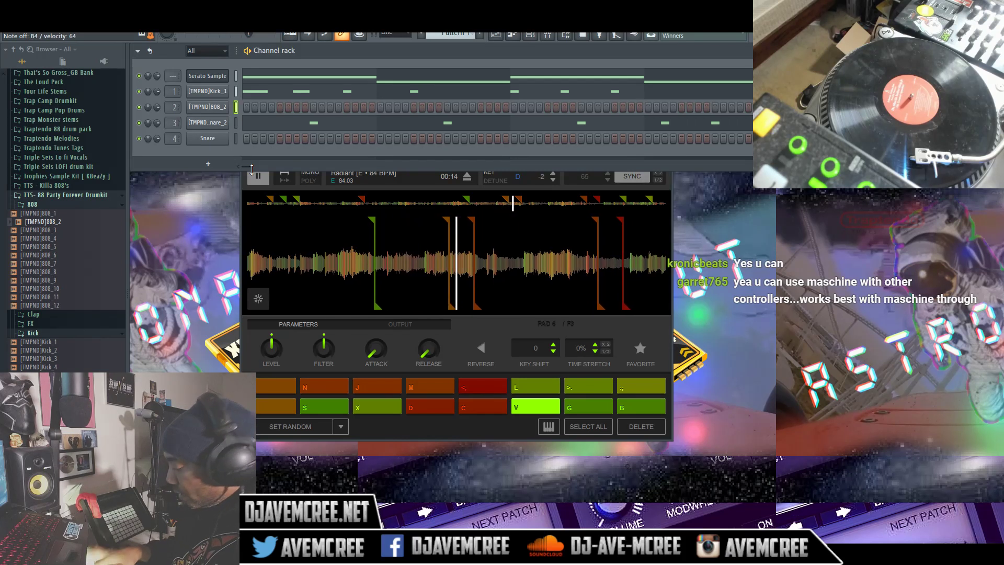
pyautogui.press('x')
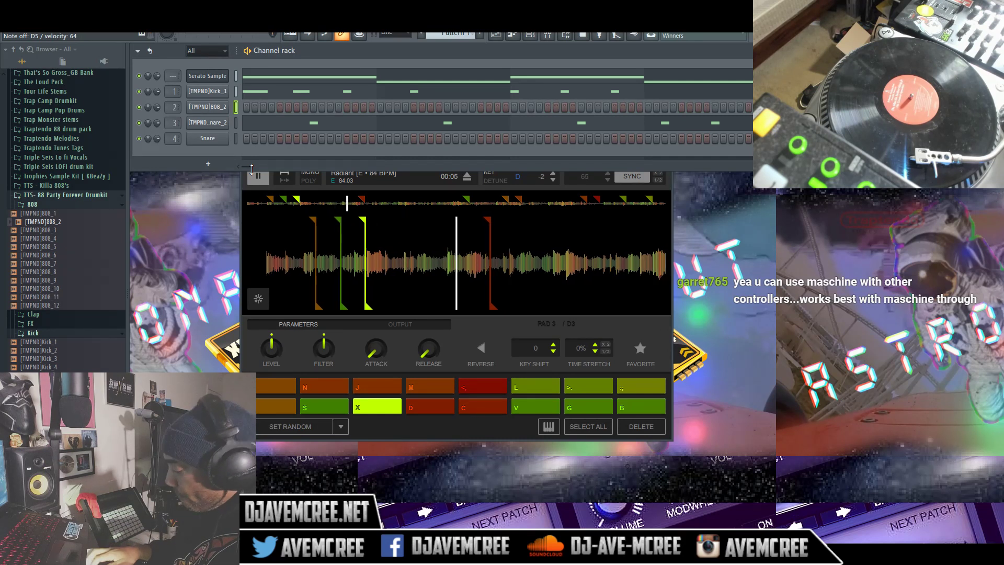
pyautogui.press('x')
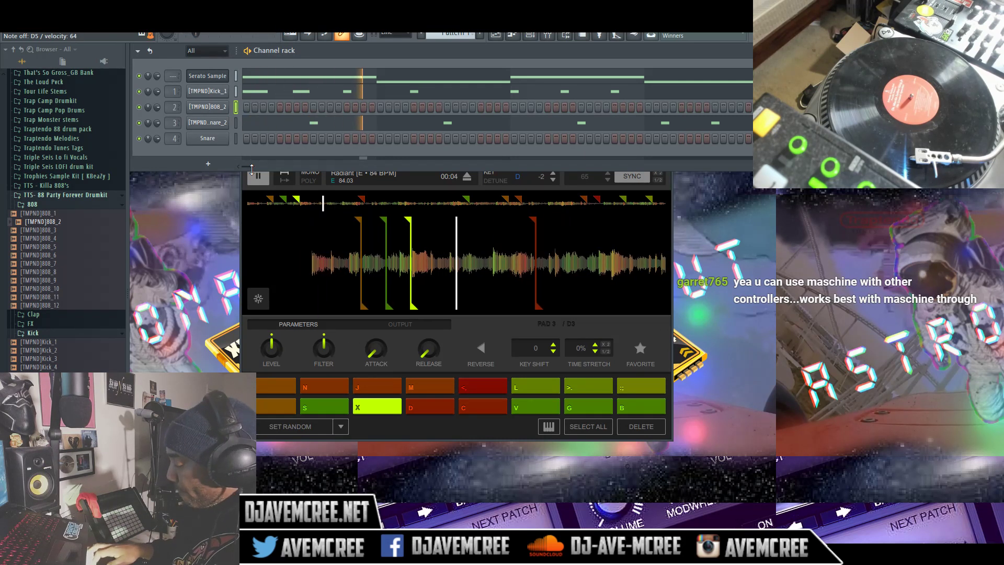
pyautogui.press('z')
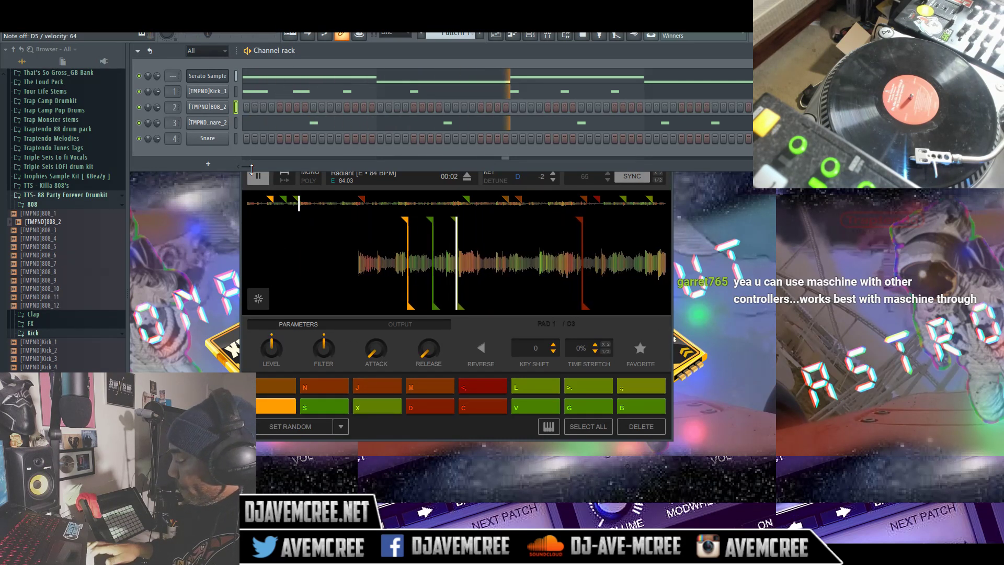
pyautogui.press('x')
pyautogui.press('z')
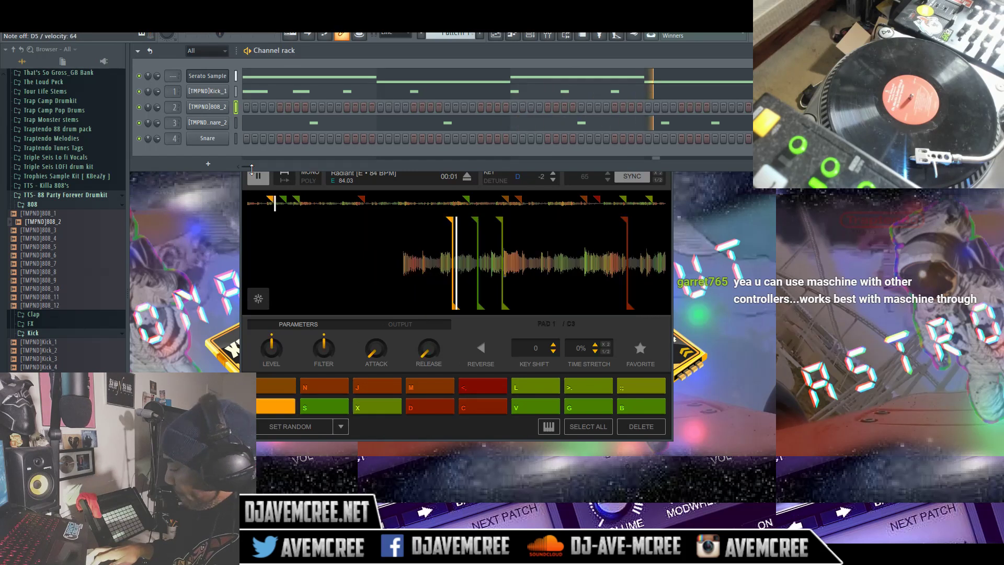
pyautogui.press('v')
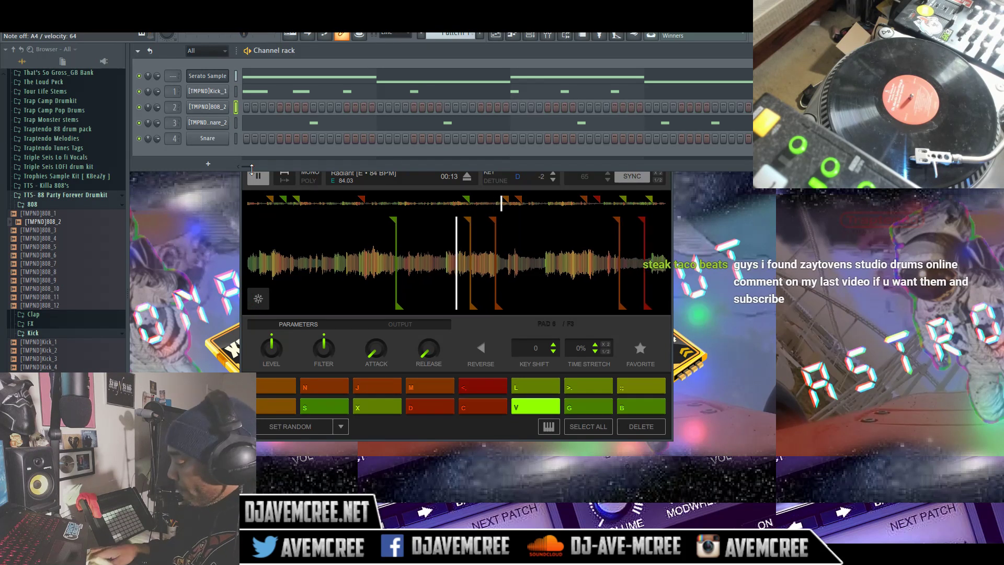
pyautogui.press('x')
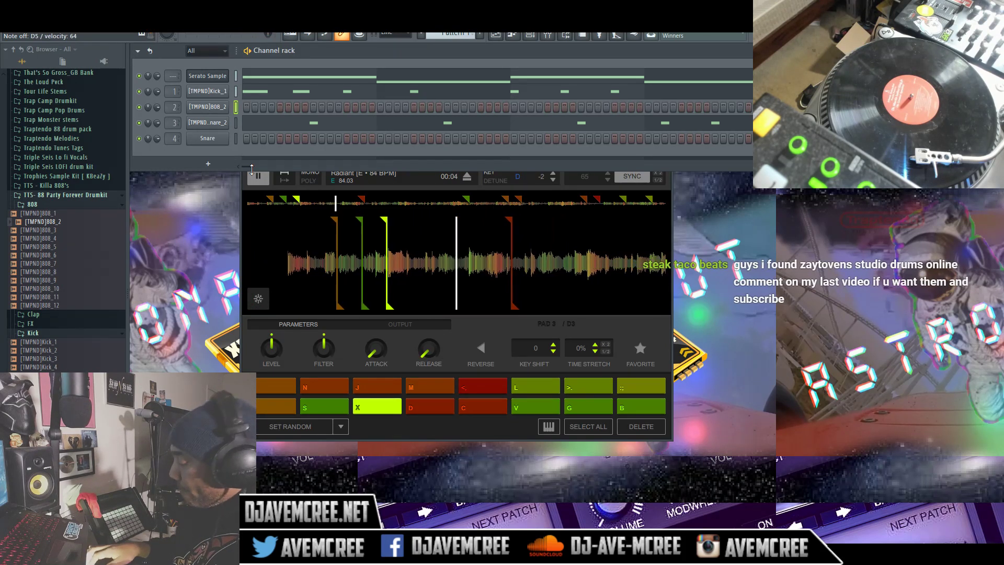
pyautogui.press('x')
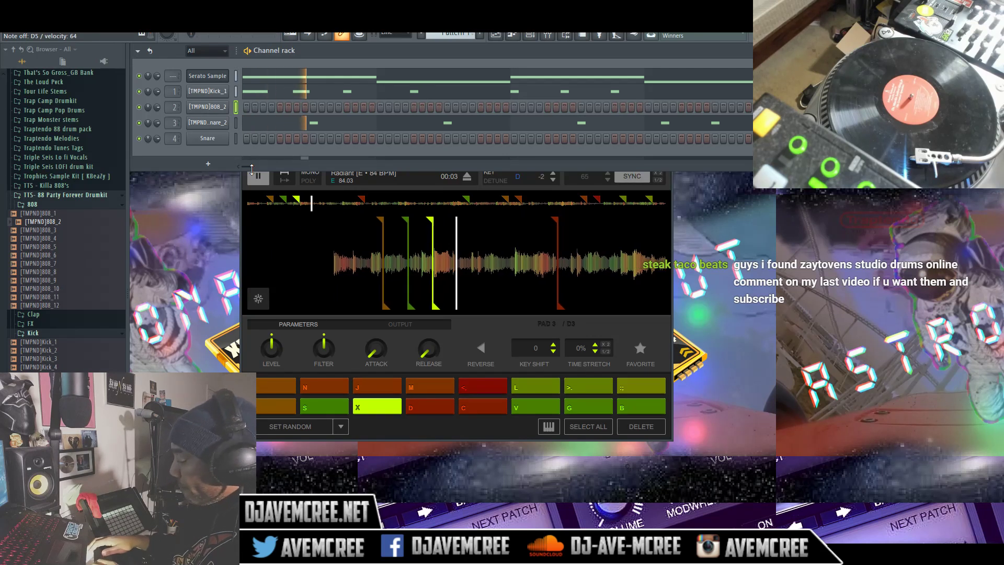
pyautogui.press('z')
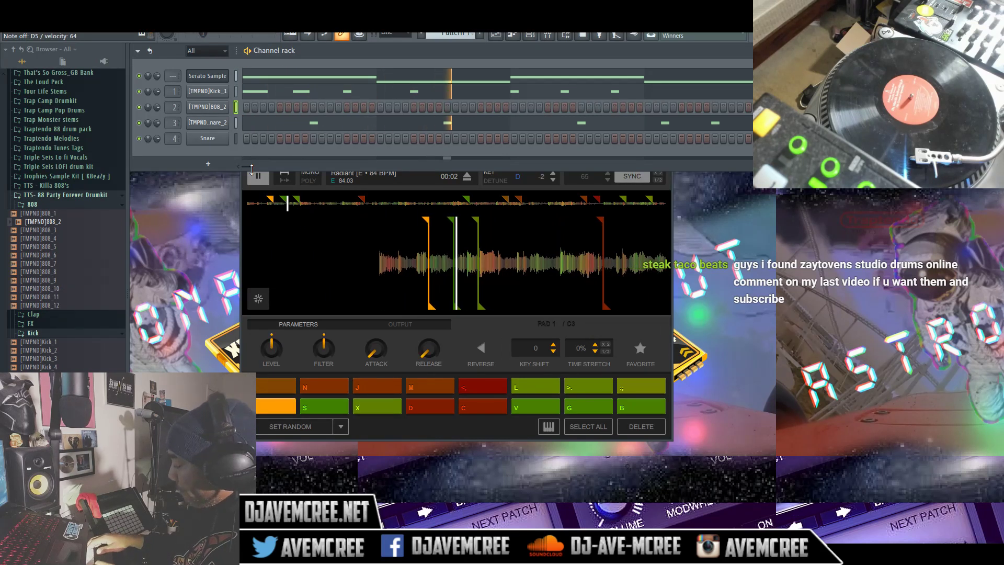
pyautogui.press('x')
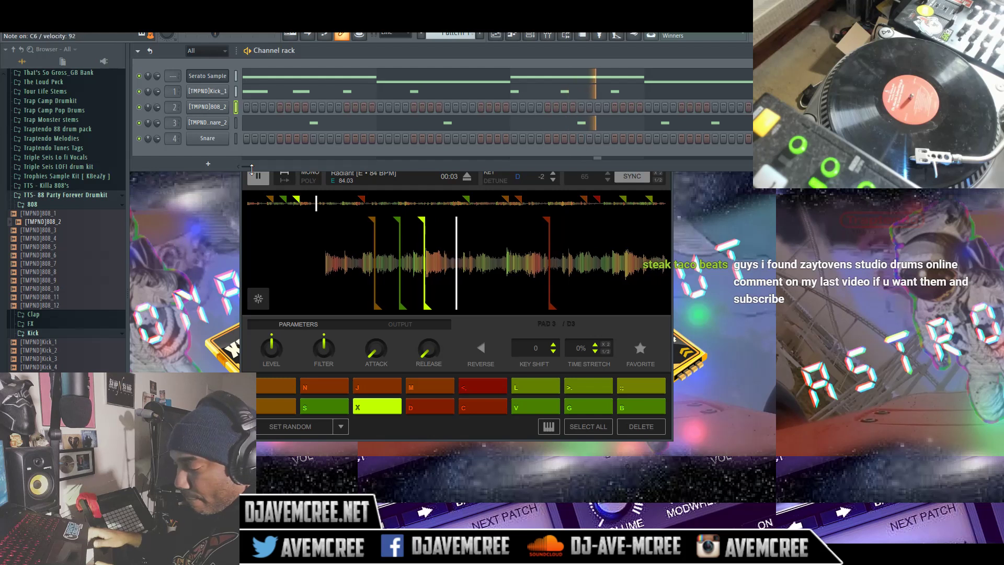
pyautogui.press('z')
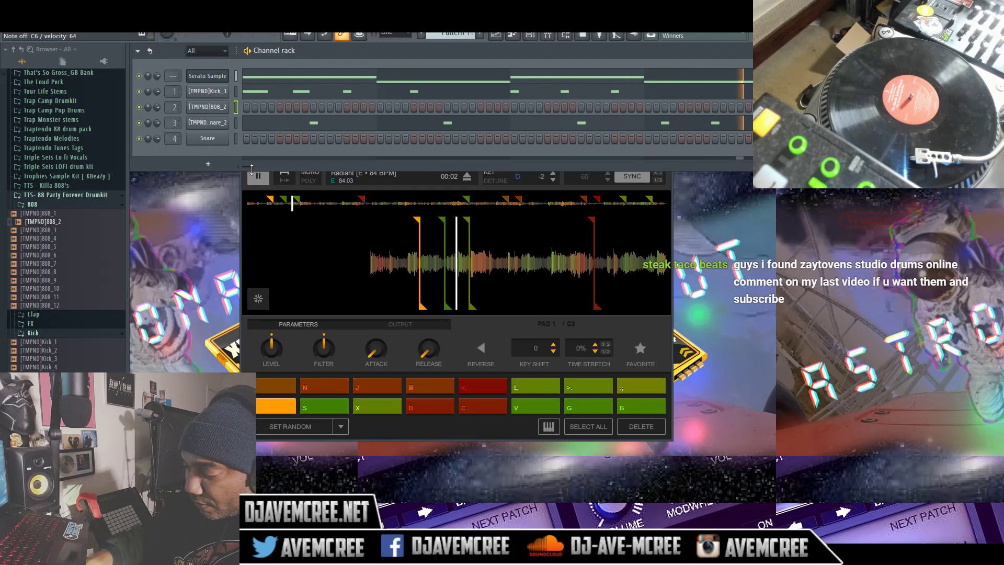
pyautogui.press('v')
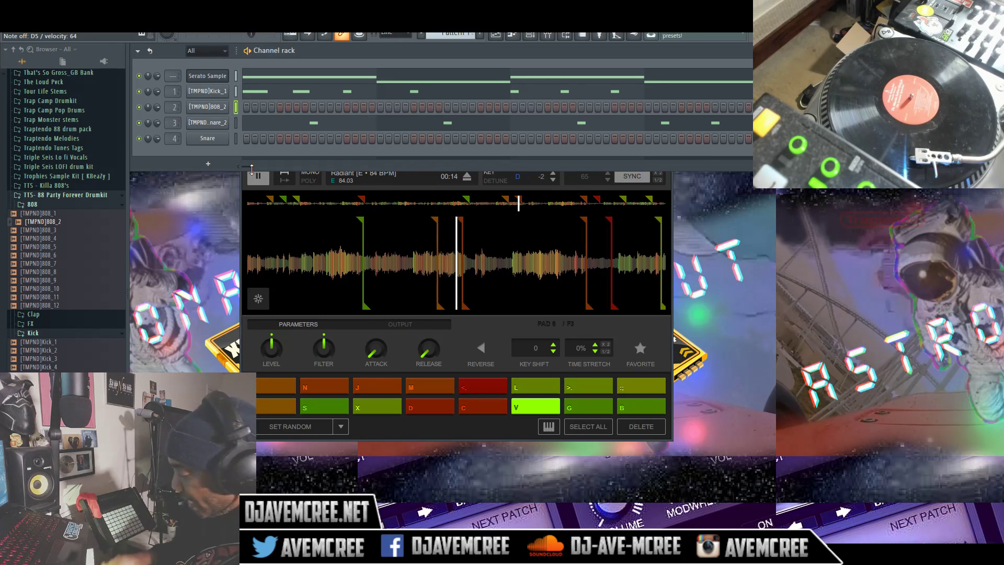
pyautogui.press('x')
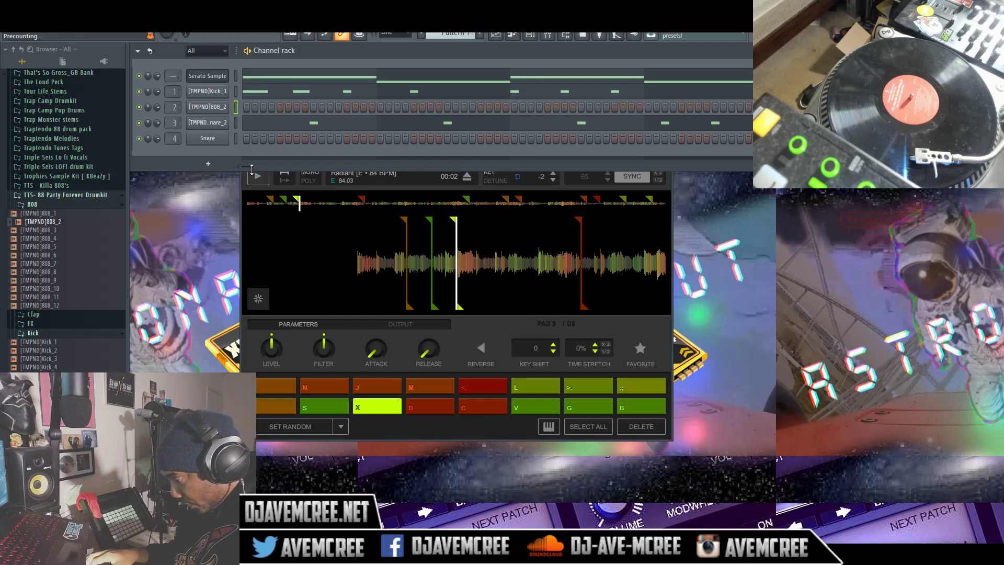
# Step: Record an 808 pattern for the [TMPND]808_2 channel that follows the kicks over the looping beat
pyautogui.press('space')
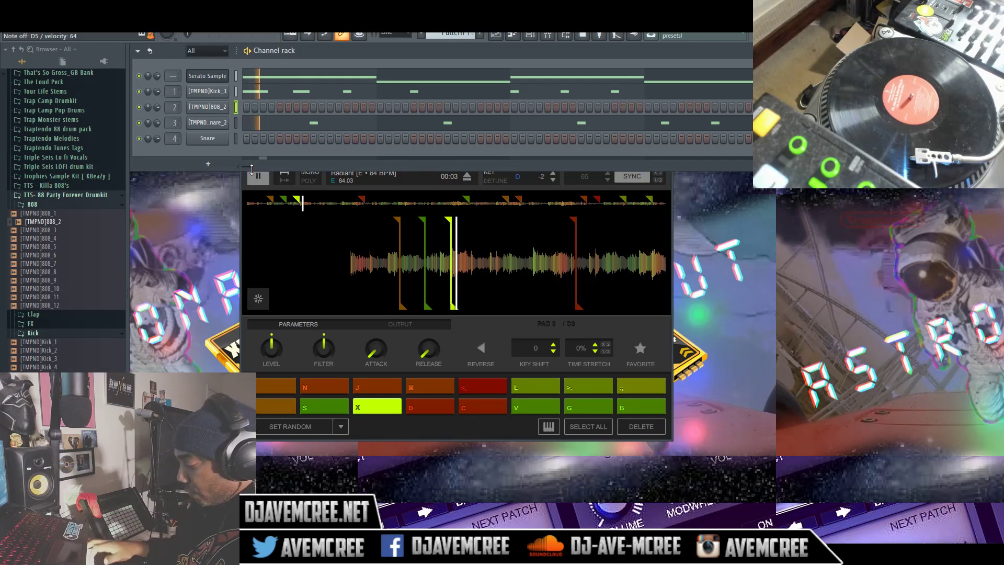
pyautogui.press('z')
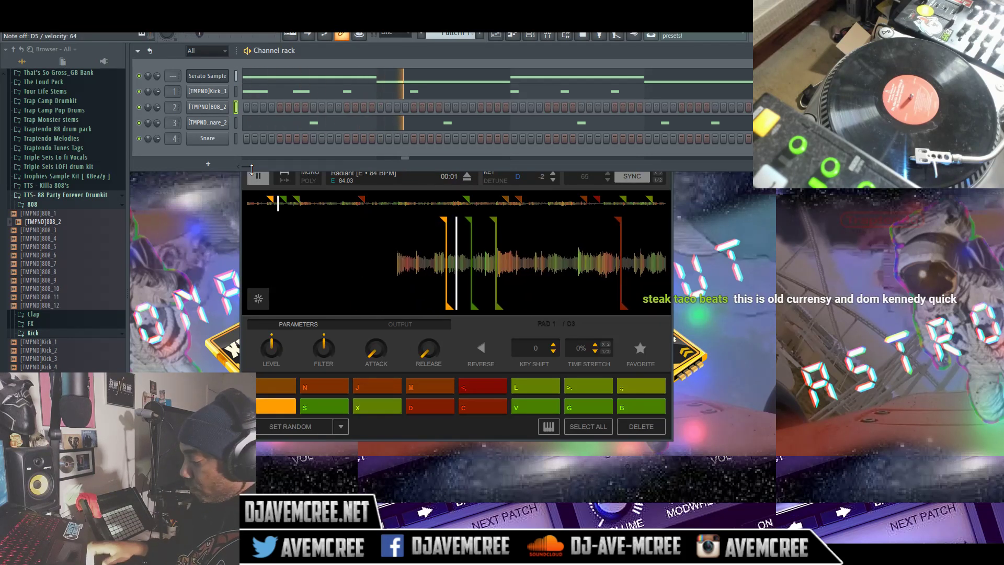
pyautogui.press('x')
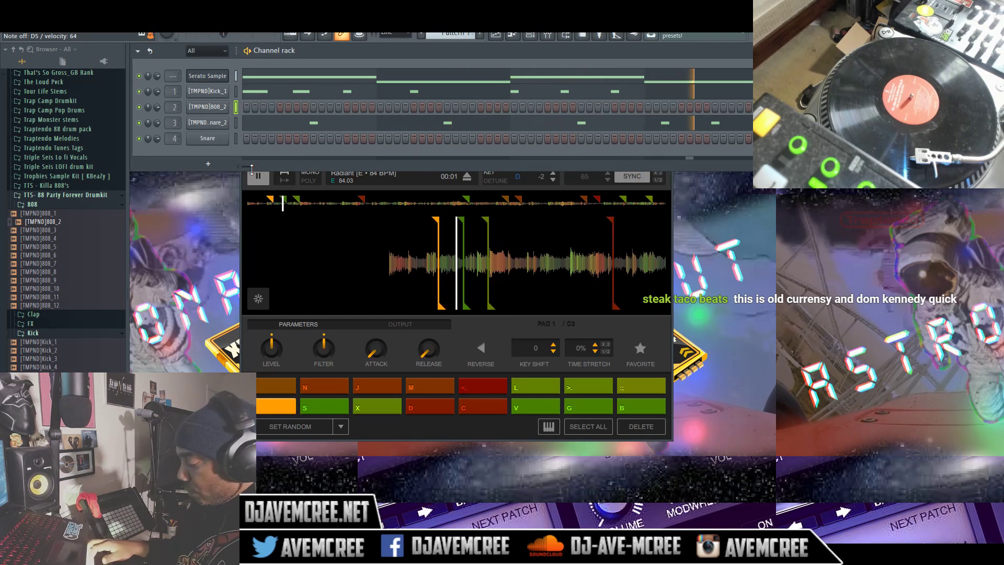
pyautogui.press('v')
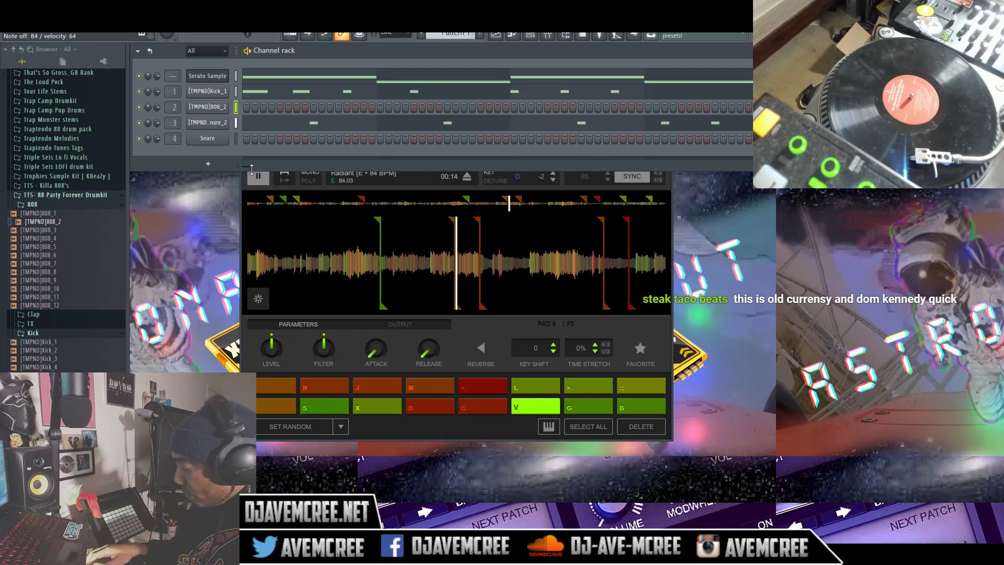
pyautogui.press('x')
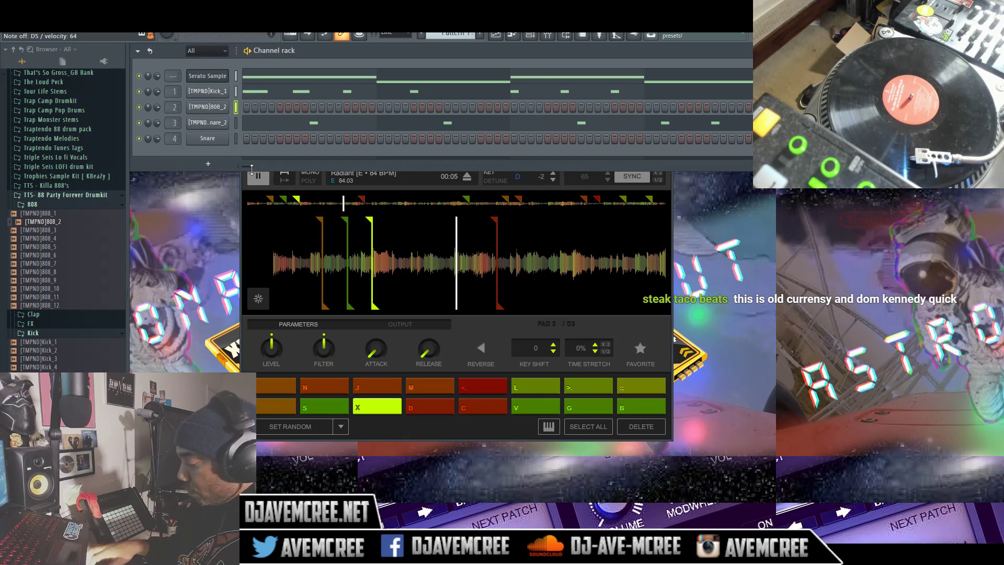
pyautogui.press('space')
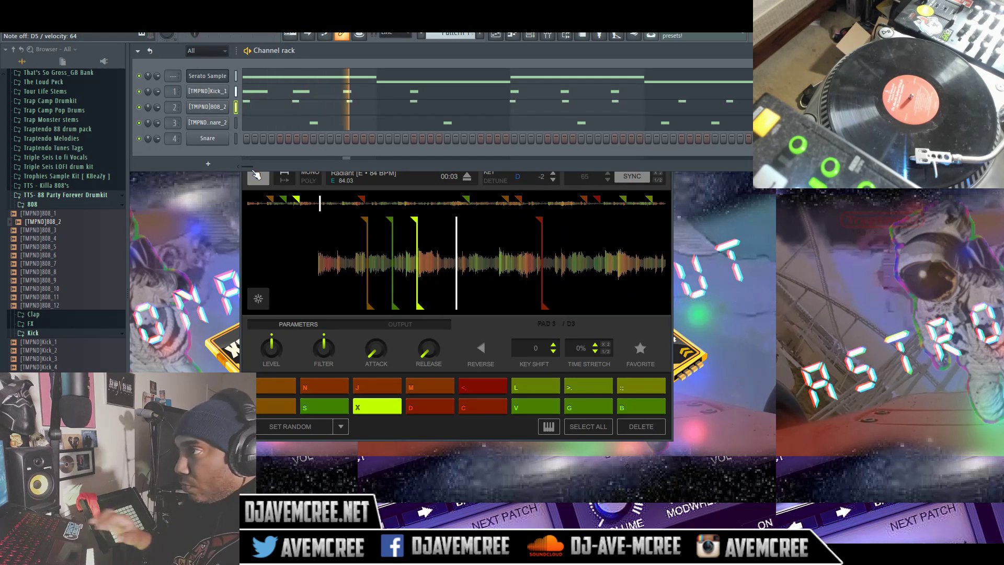
# Step: Check the recorded [TMPND]808_2 notes in the piano roll and play the pattern back
pyautogui.click(270, 115)
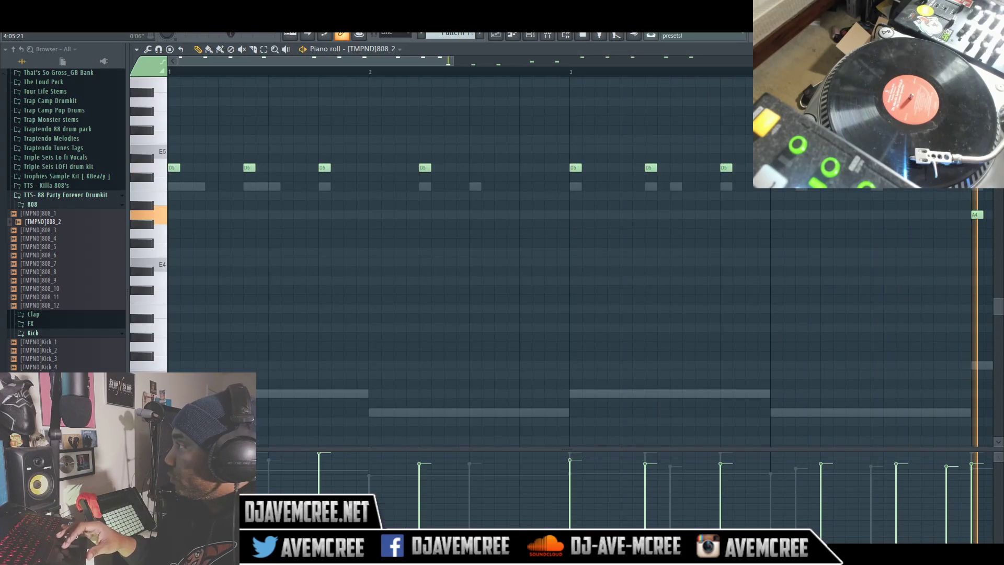
pyautogui.press('Escape')
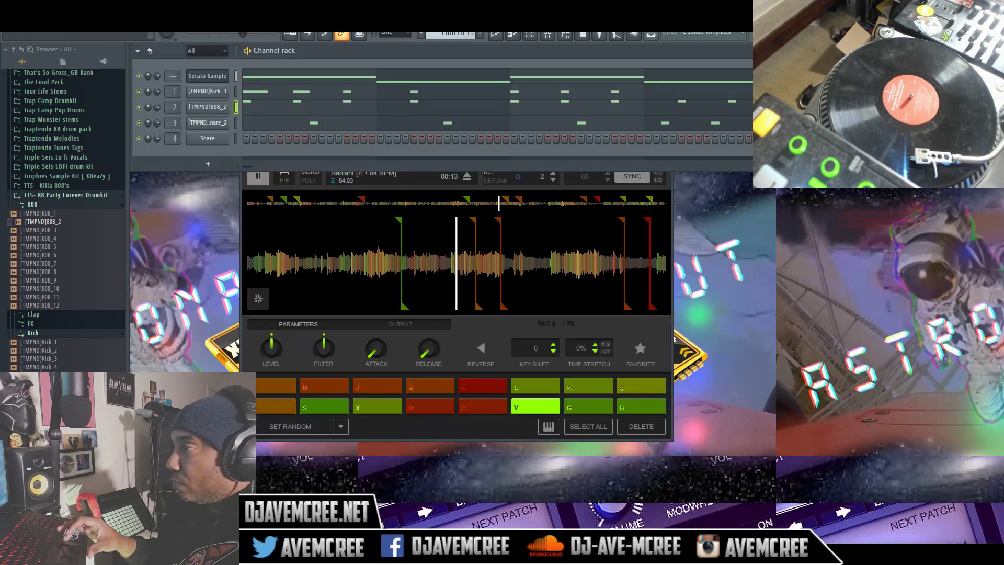
pyautogui.press('x')
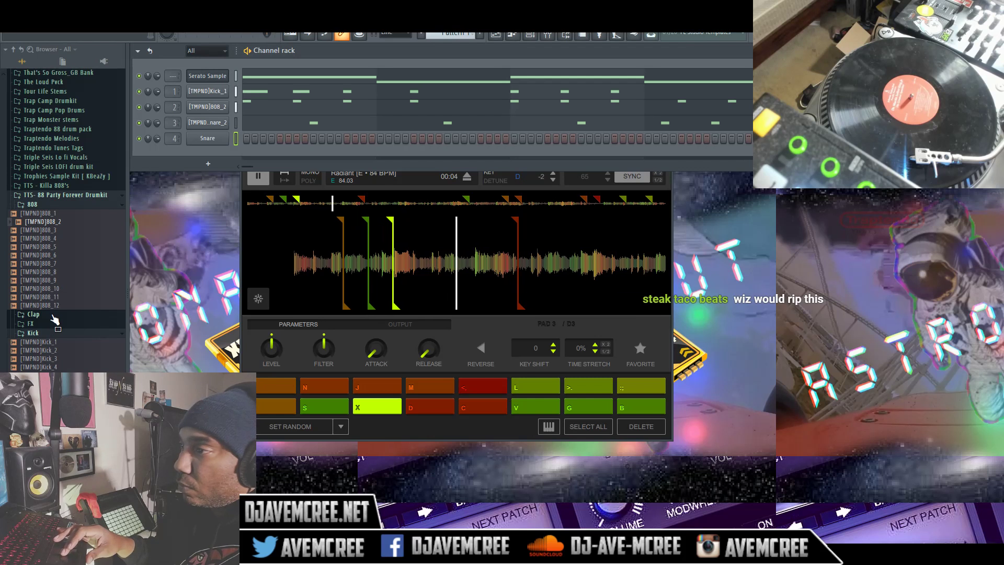
pyautogui.press('space')
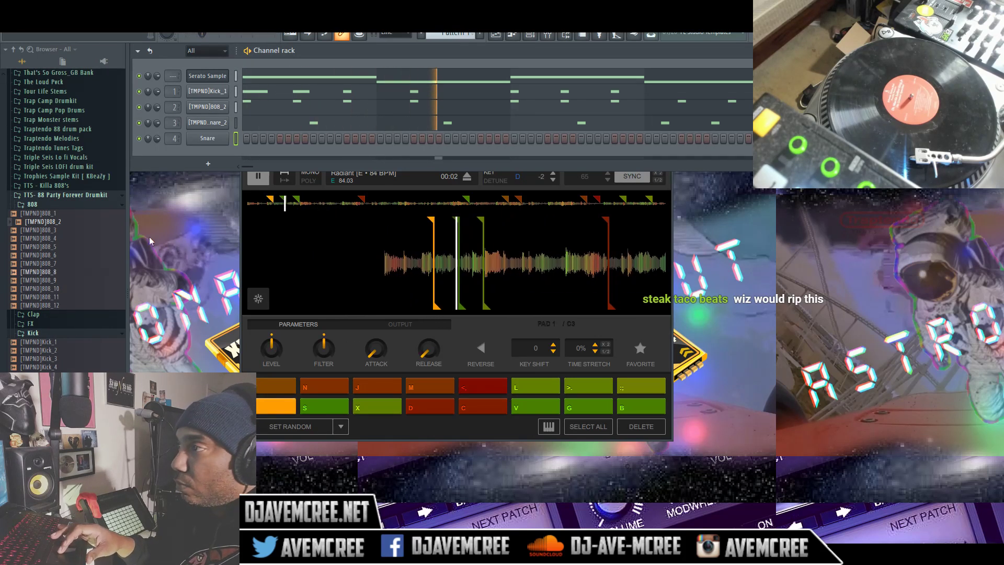
# Step: Toggle the Cut itself option of the [TMPND]Snare_2 channel
pyautogui.rightClick(209, 93)
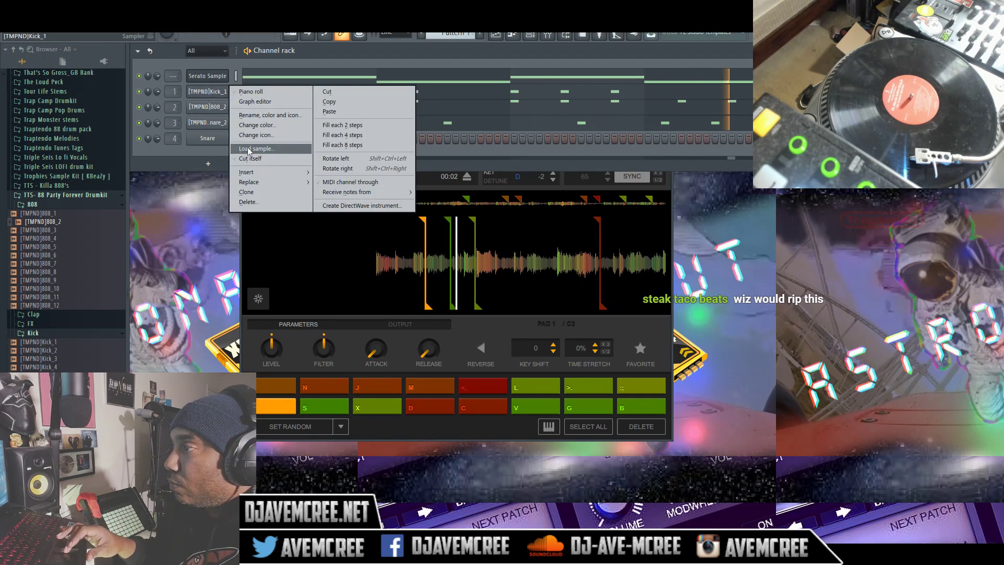
pyautogui.press('Escape')
pyautogui.click(216, 123)
pyautogui.rightClick(217, 124)
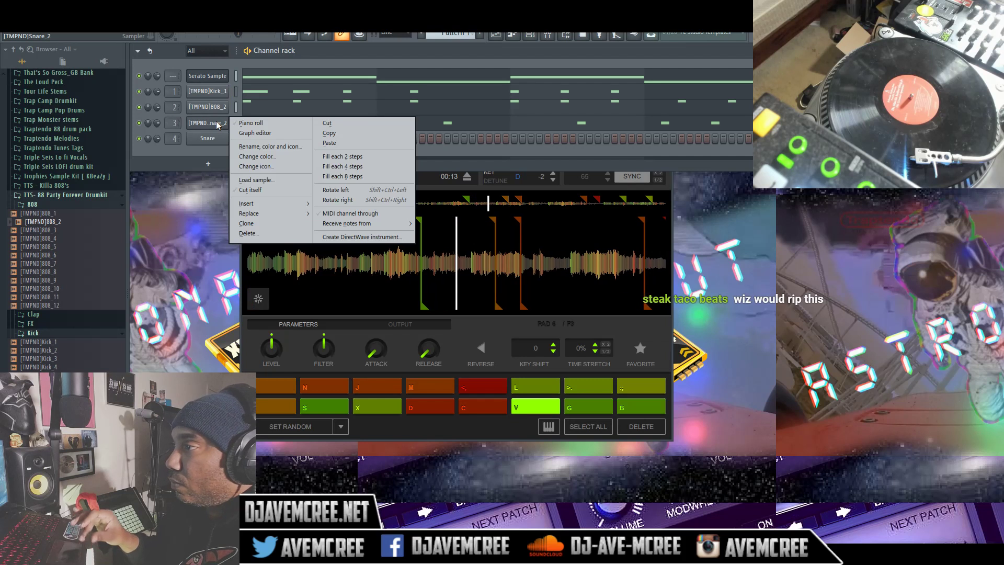
pyautogui.click(262, 188)
# Step: Set the root note of the [TMPND]Snare_2 sampler to D5 while the beat plays, and close its settings
pyautogui.click(226, 126)
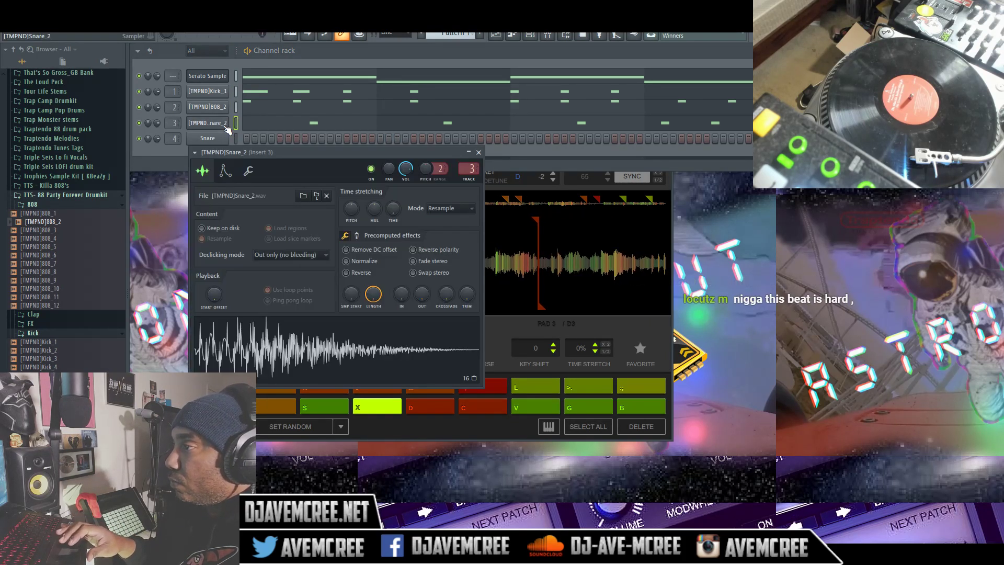
pyautogui.click(225, 171)
pyautogui.press('space')
pyautogui.click(355, 345)
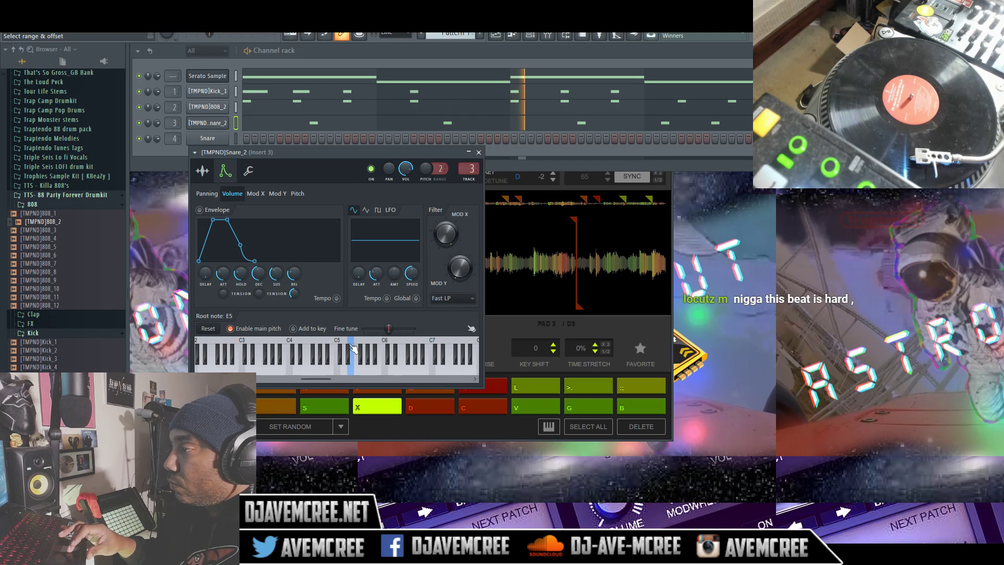
pyautogui.click(346, 346)
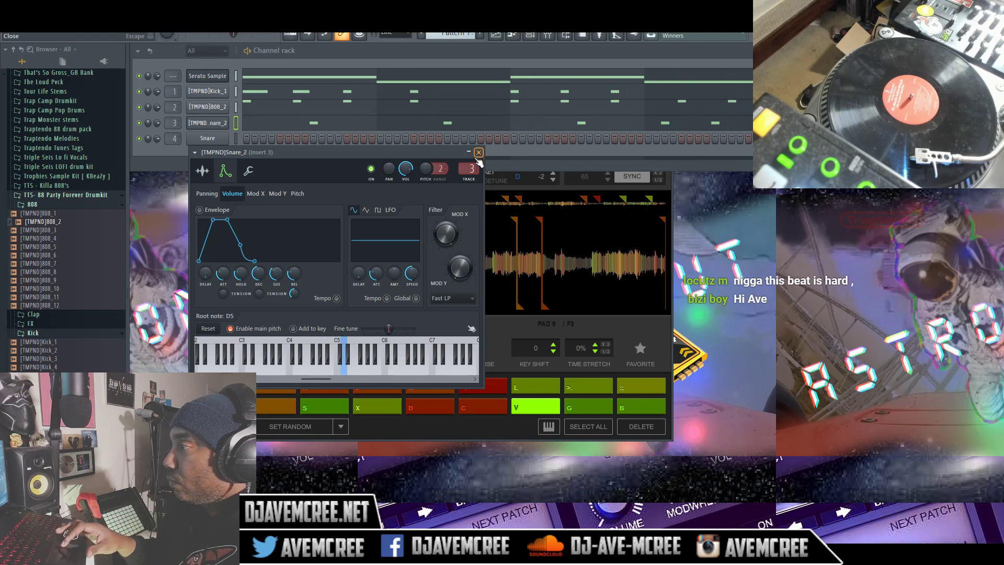
pyautogui.click(477, 152)
# Step: Record a percussion pattern for the [TMPND]Perc_10 channel over the looping beat and check its notes in the piano roll
pyautogui.click(235, 139)
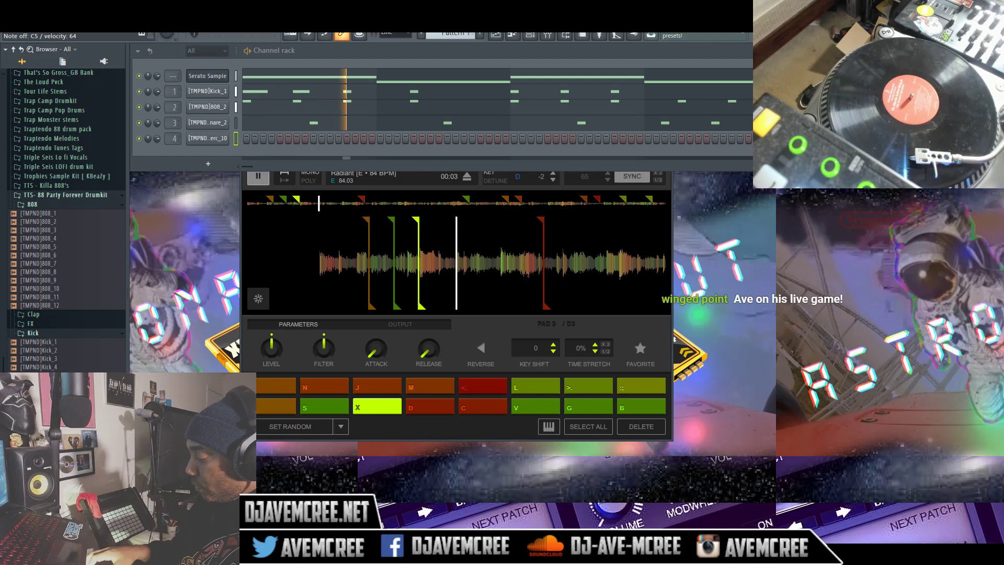
pyautogui.press('z')
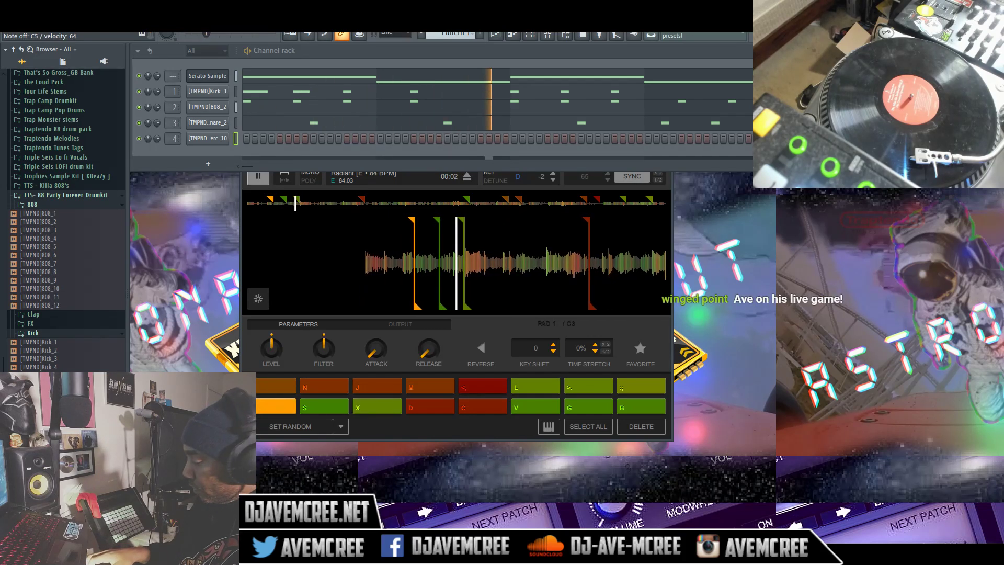
pyautogui.press('x')
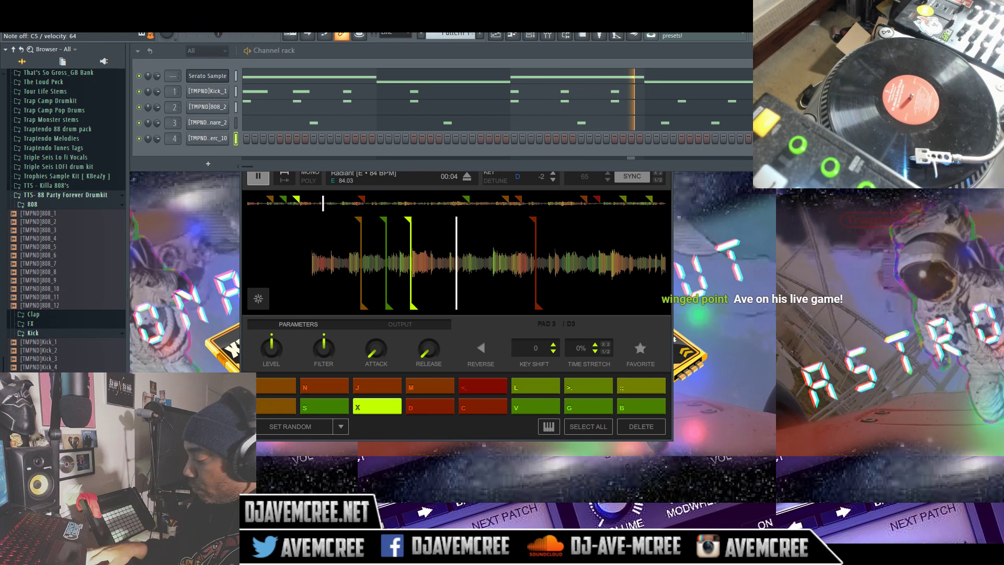
pyautogui.press('z')
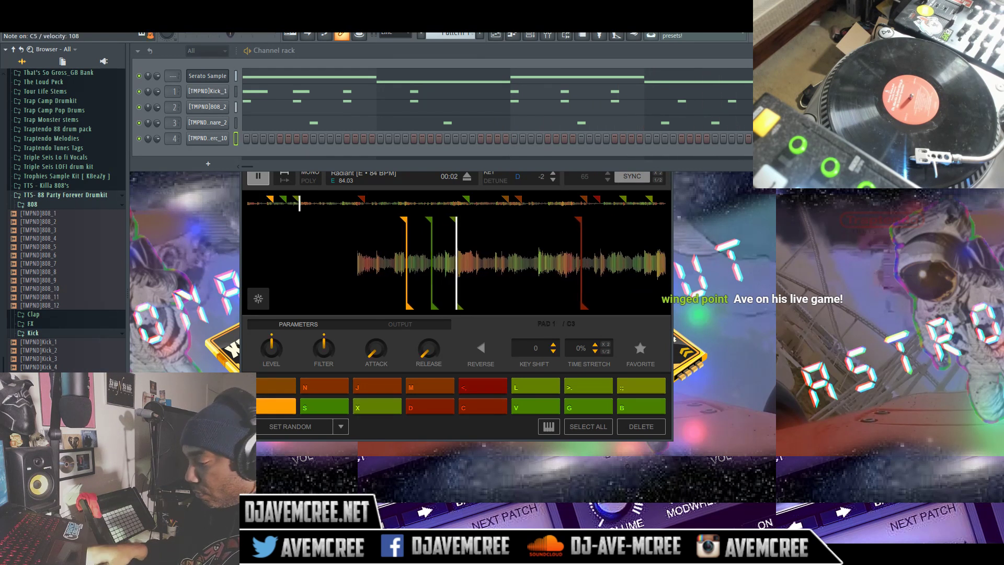
pyautogui.press('v')
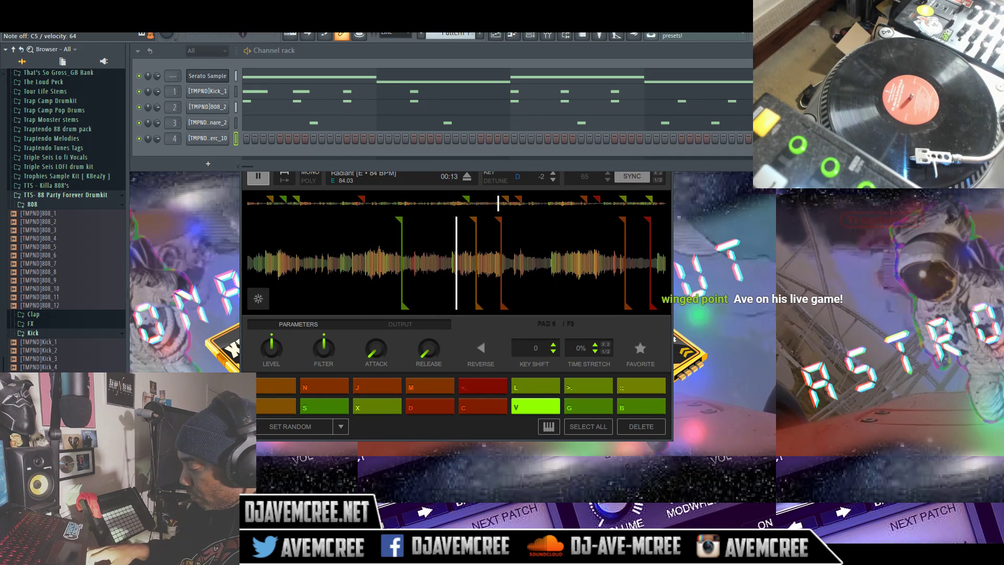
pyautogui.press('x')
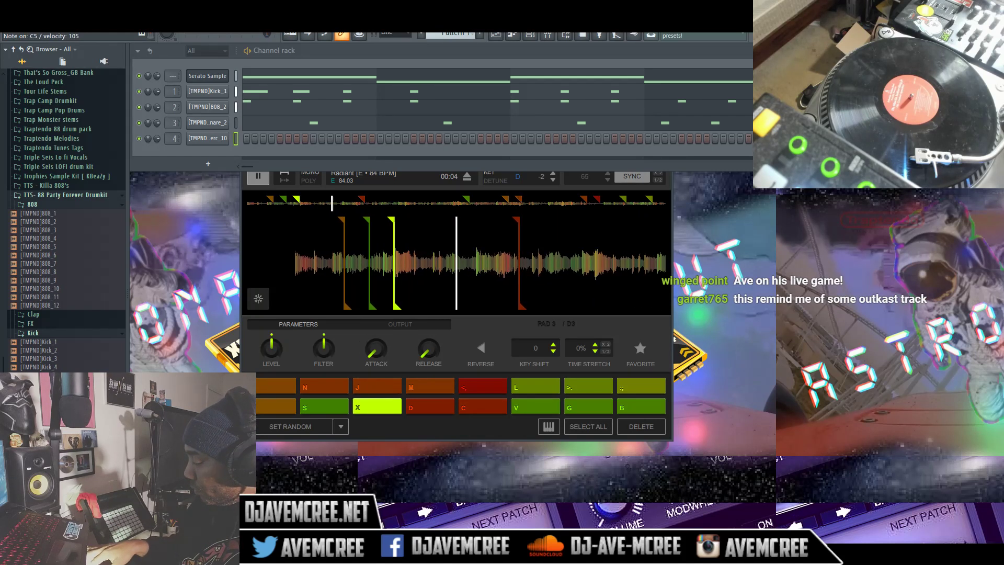
pyautogui.press('x')
pyautogui.press('space')
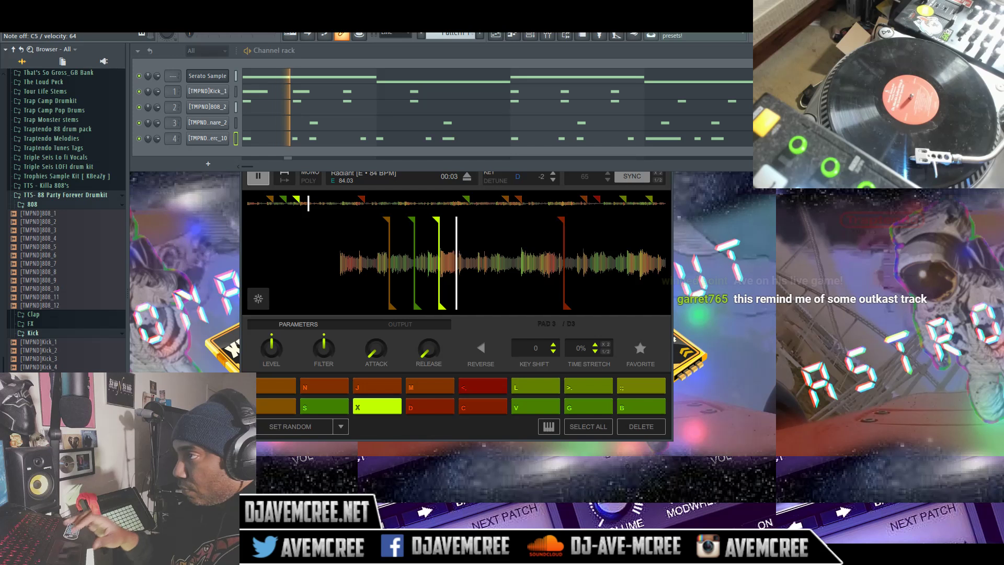
pyautogui.click(284, 146)
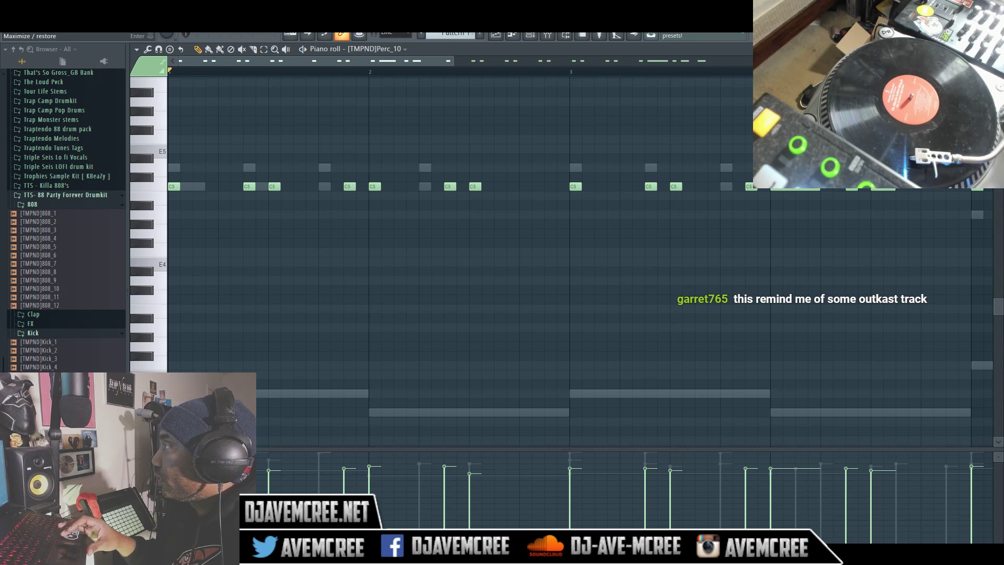
pyautogui.press('Escape')
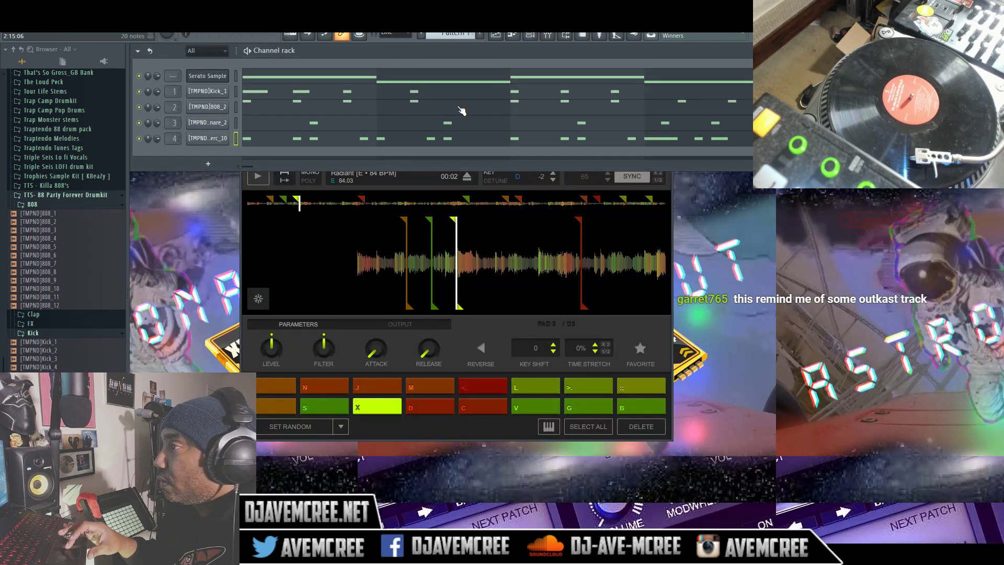
# Step: Examine the [TMPND]808_2 notes in the piano roll across the first bars while playing the beat back
pyautogui.click(223, 108)
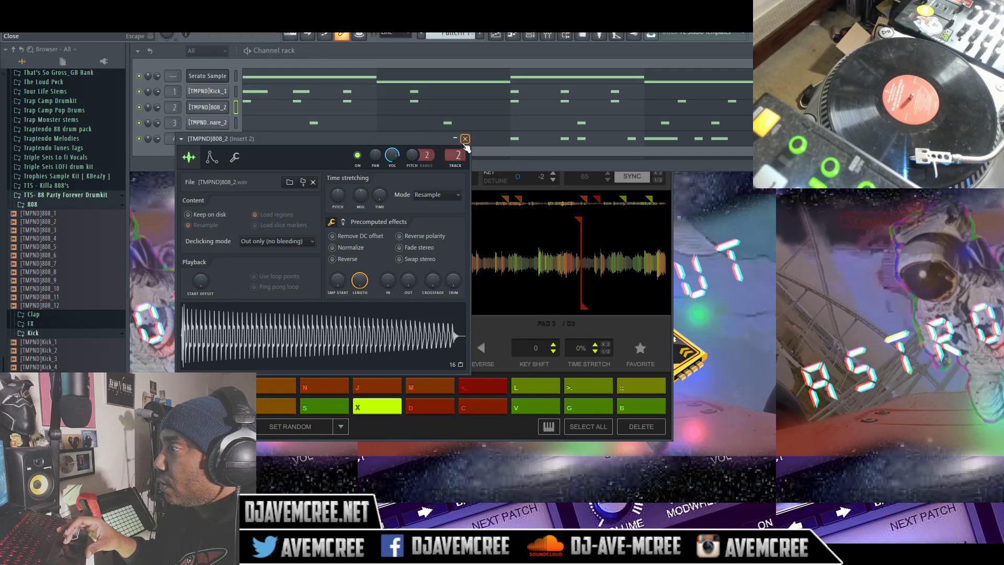
pyautogui.click(438, 118)
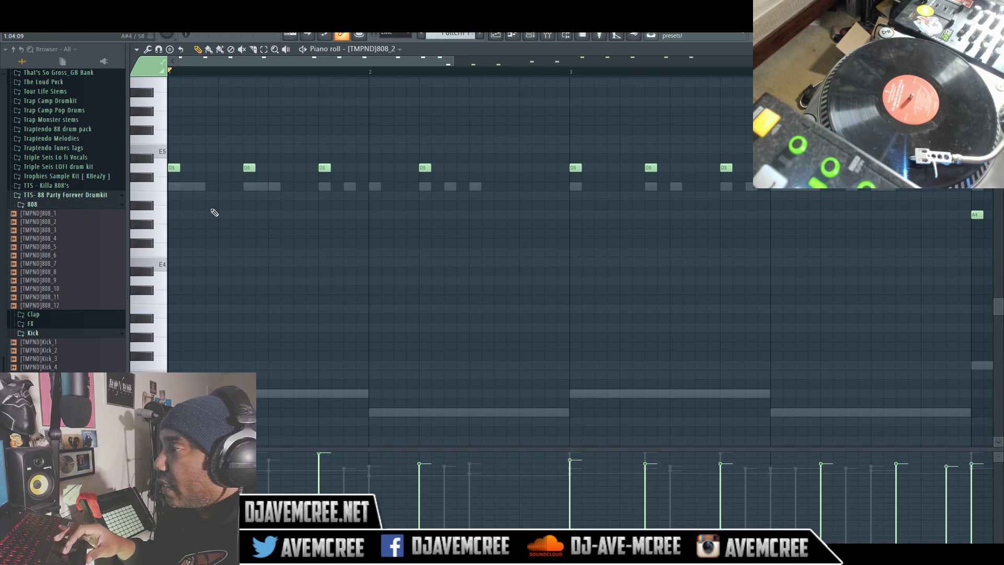
pyautogui.press('space')
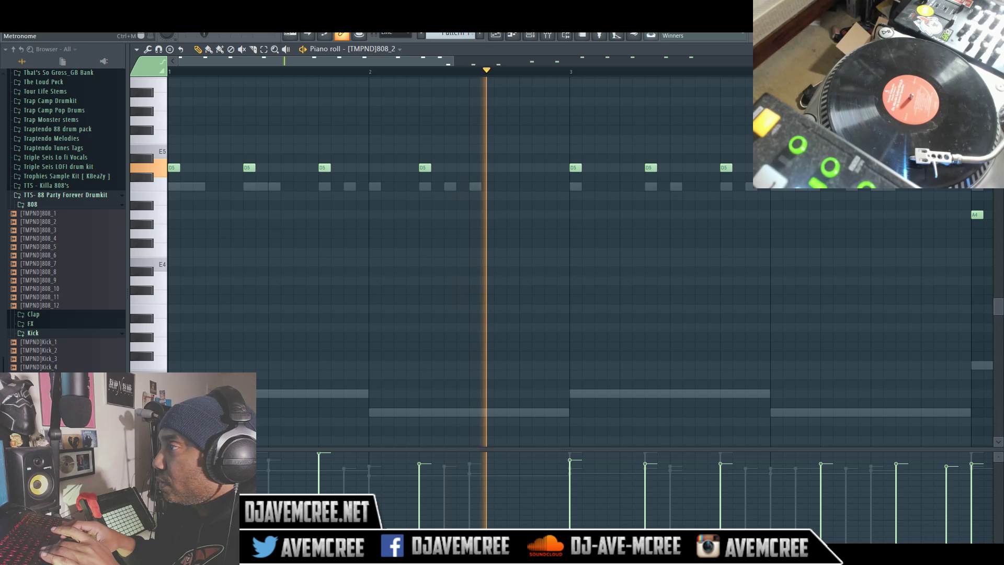
pyautogui.press('space')
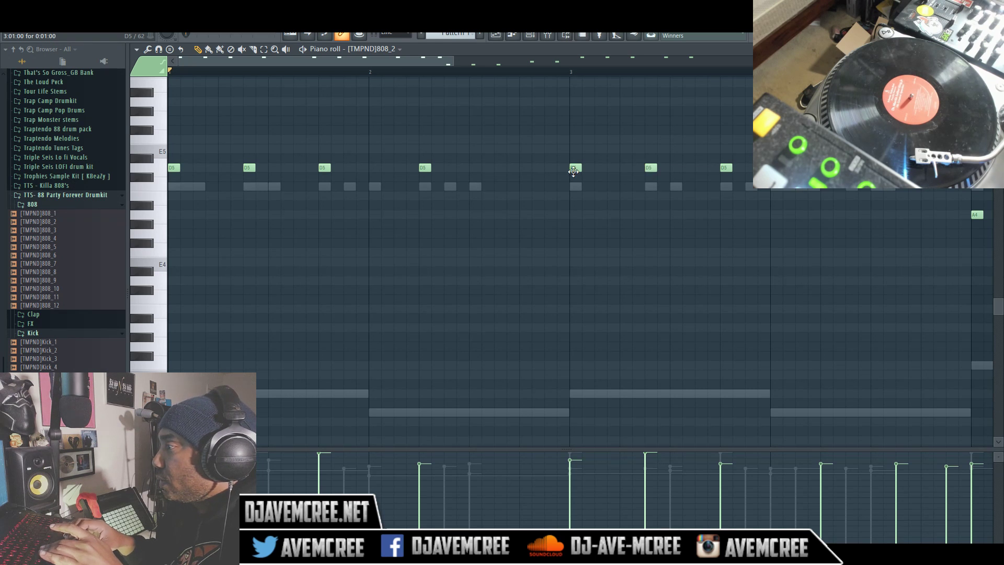
pyautogui.press('space')
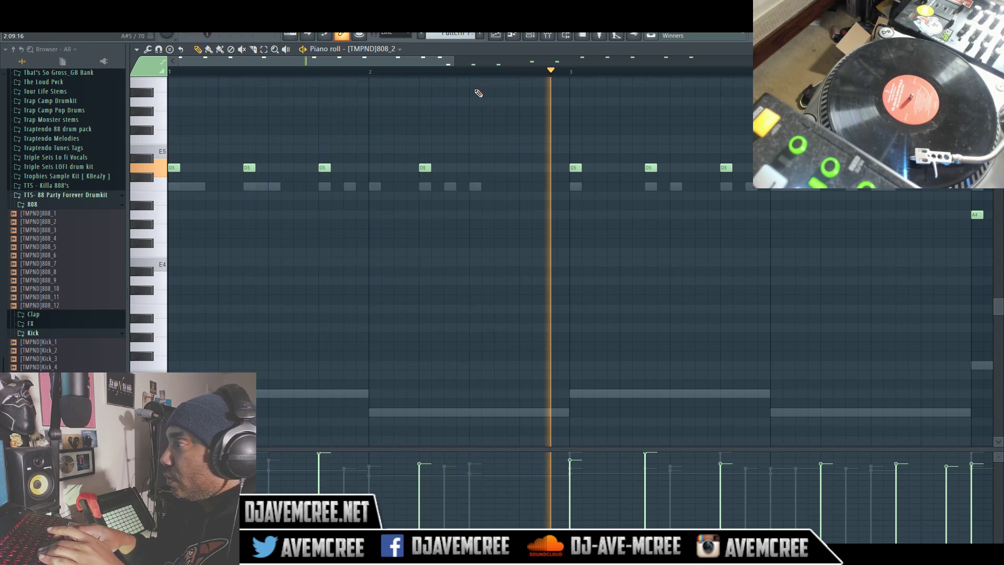
pyautogui.moveTo(453, 61); pyautogui.dragTo(509, 60)
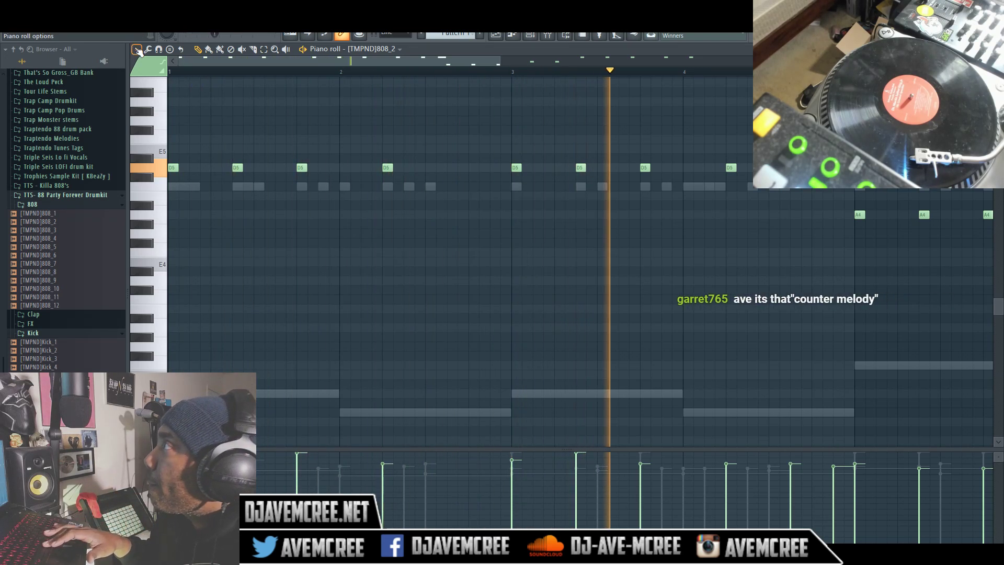
pyautogui.press('space')
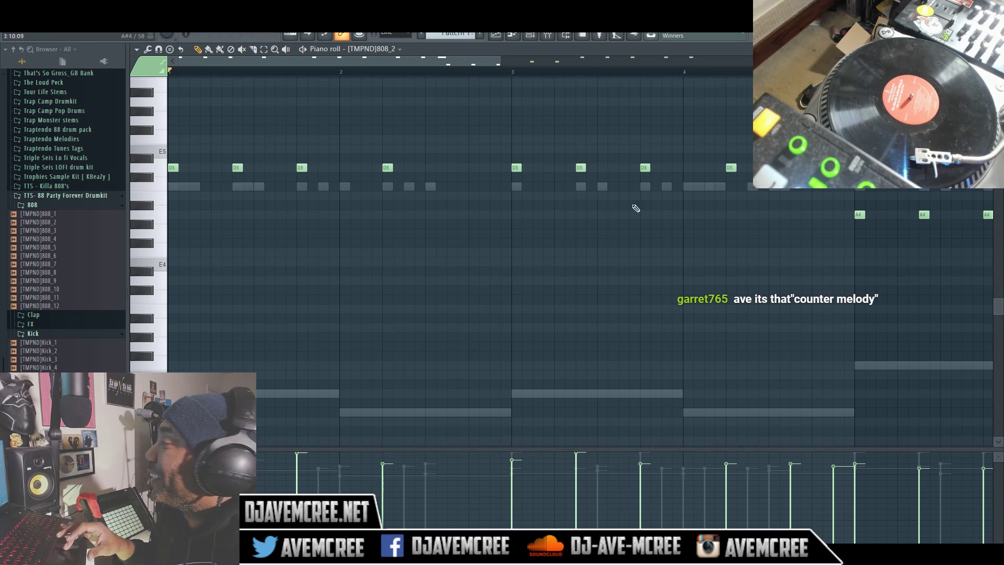
pyautogui.moveTo(1000, 312); pyautogui.dragTo(1000, 262)
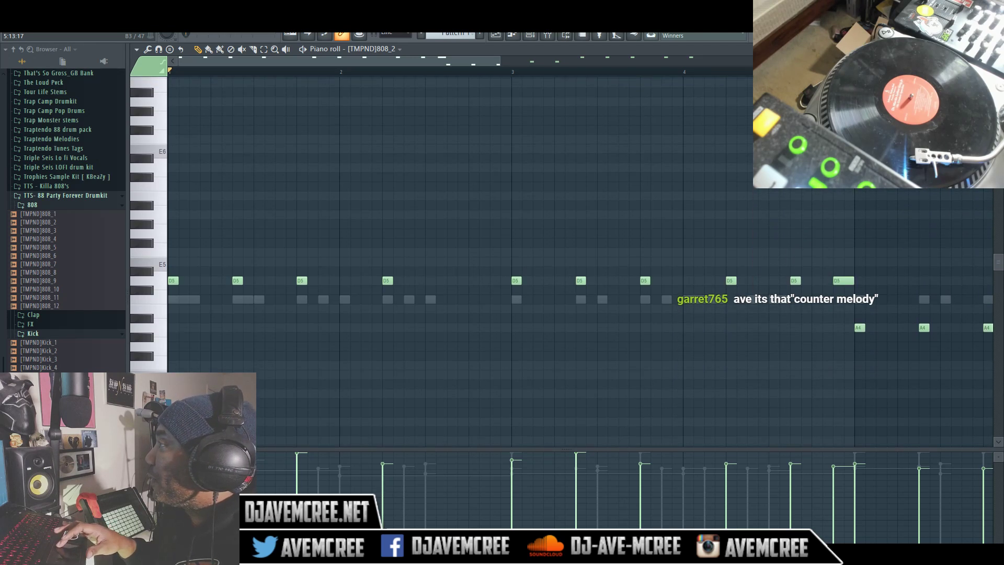
pyautogui.press('Escape')
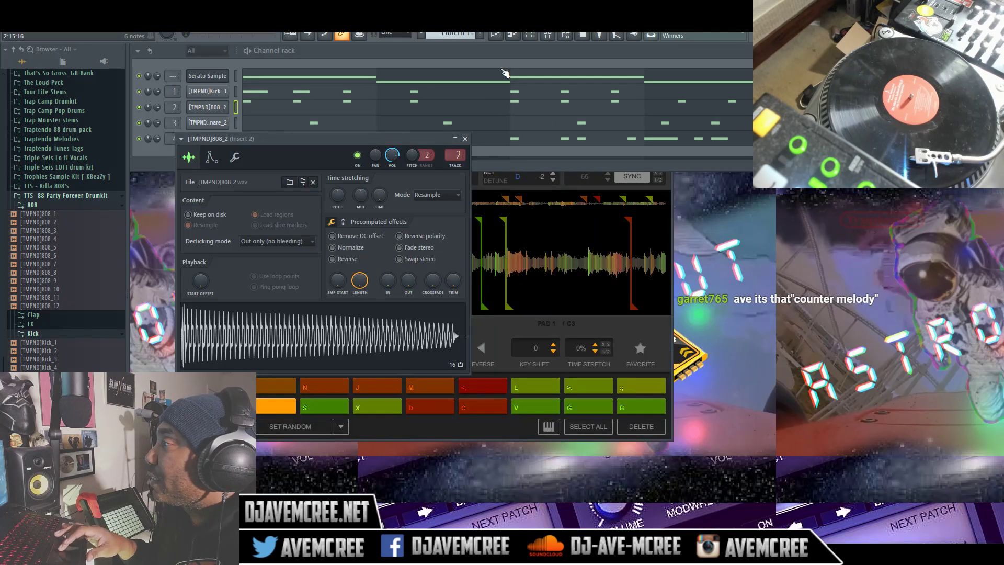
# Step: Play back the [TMPND]Perc_10 pattern in the piano roll and lengthen the C5 note at the start of bar 2 to four steps
pyautogui.click(505, 50)
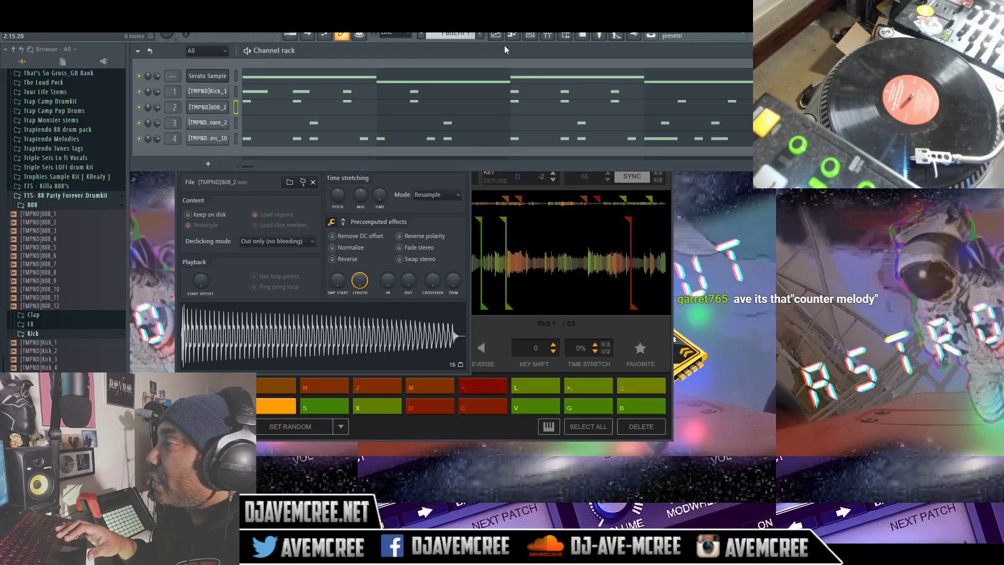
pyautogui.click(262, 140)
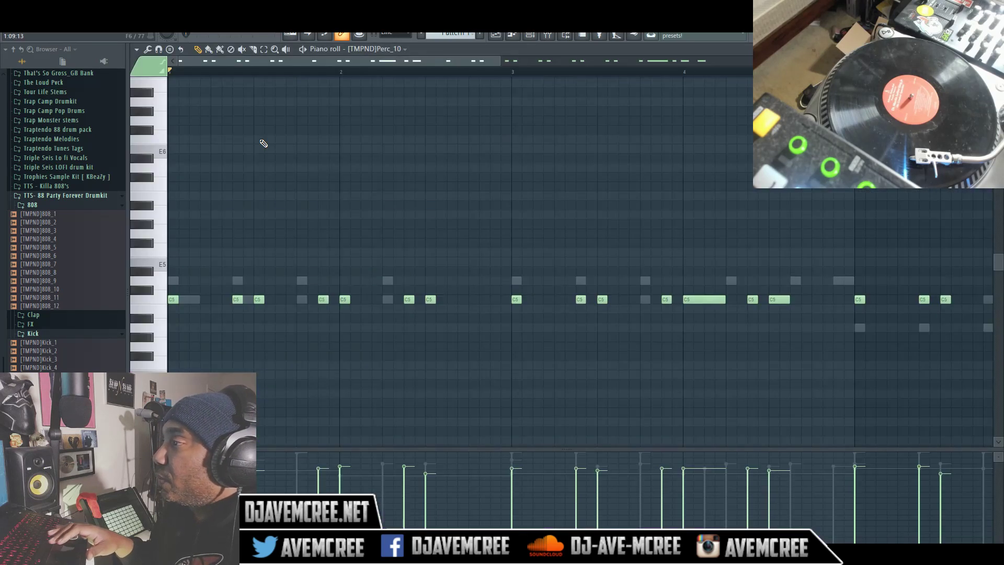
pyautogui.press('space')
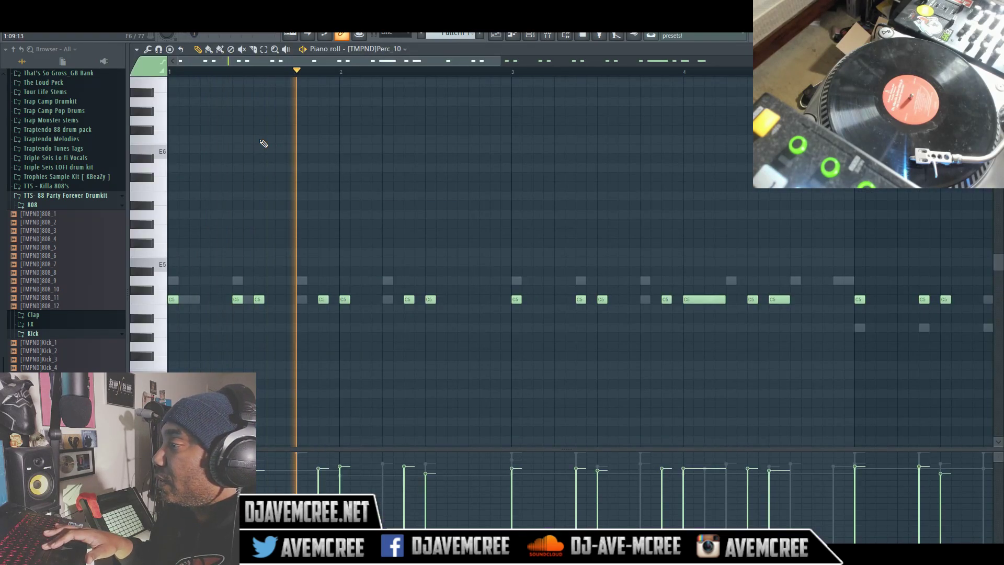
pyautogui.press('space')
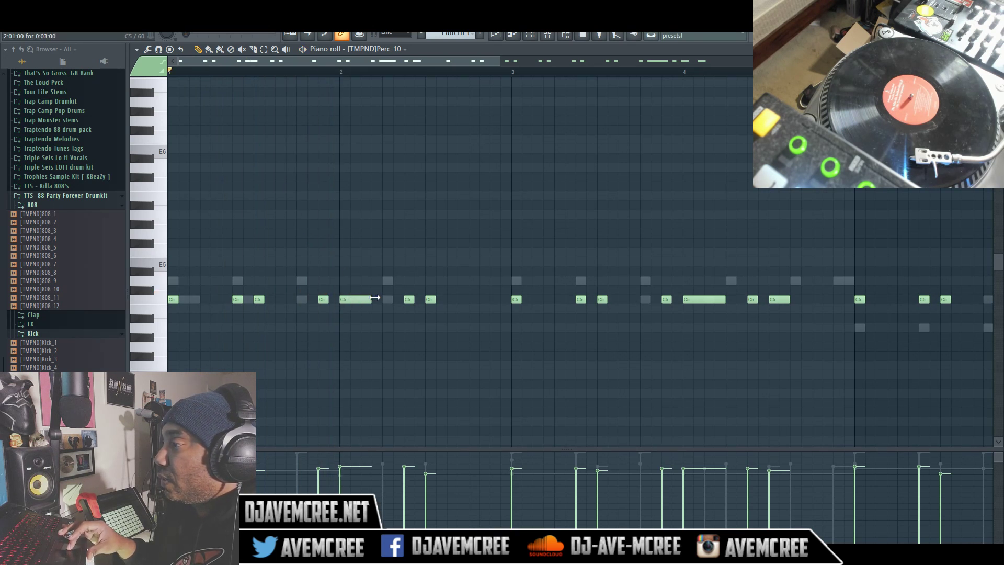
pyautogui.click(371, 298)
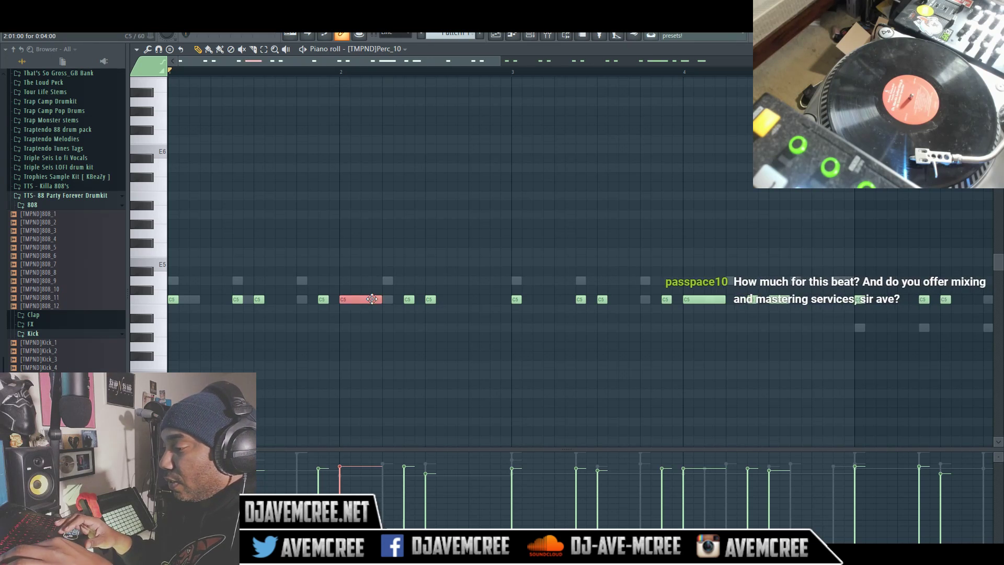
# Step: Apply the arpeggiator to the selected bar 2 percussion note with a range of 3 and audition it
pyautogui.hotkey('alt', 'a')
pyautogui.scroll(2, 460, 255)
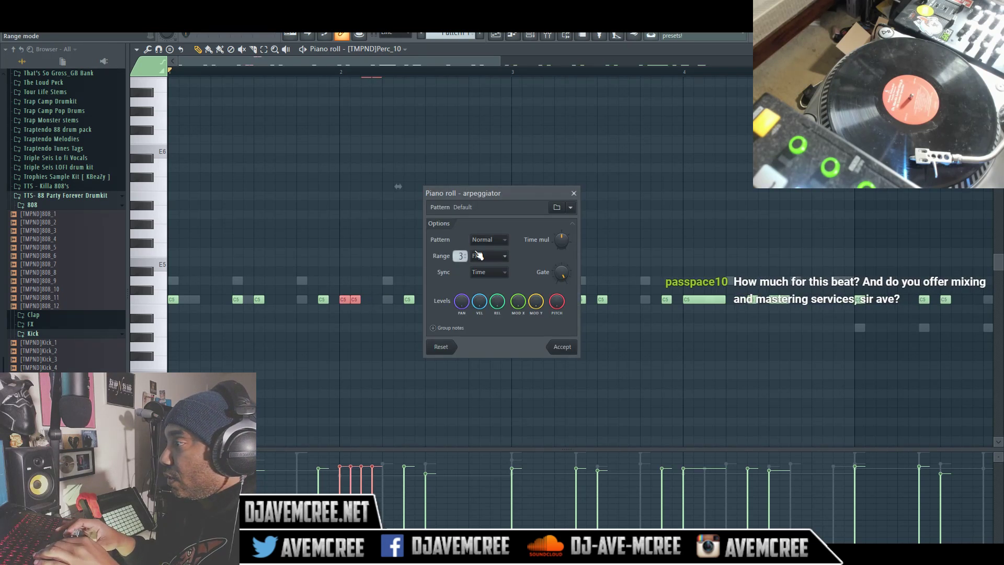
pyautogui.press('space')
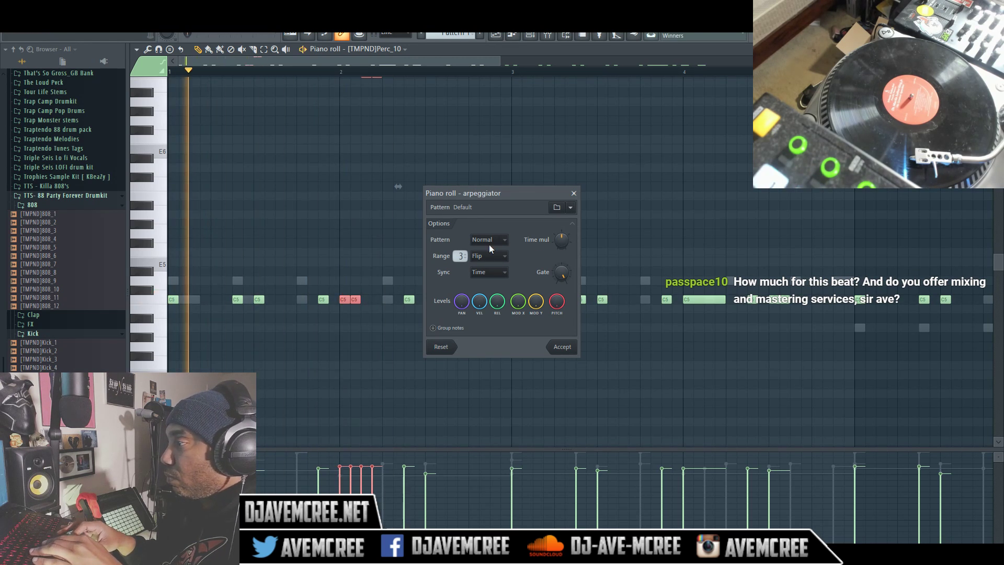
pyautogui.press('space')
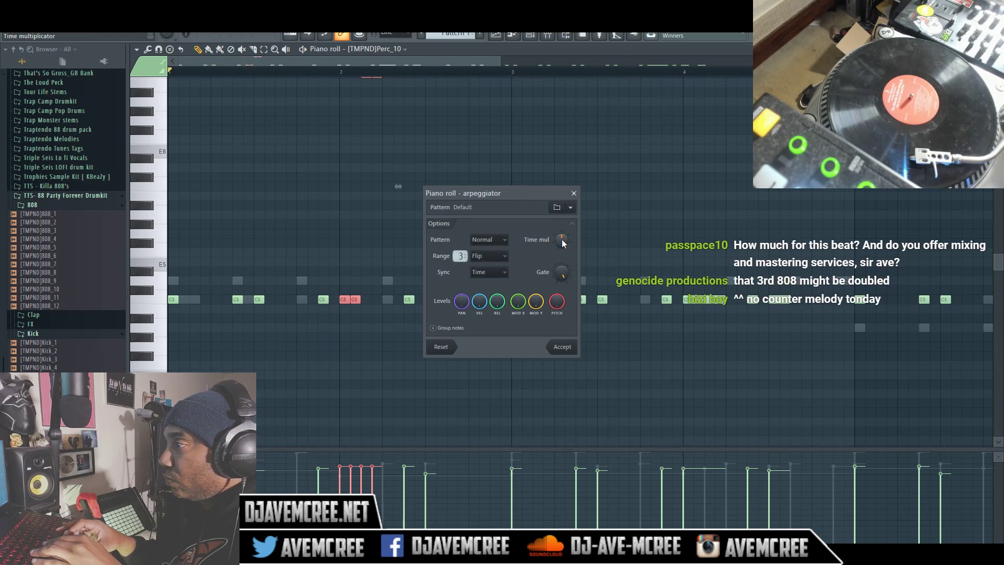
# Step: Set the arpeggiator range to 2 with Normal range mode and lower the time multiplier, auditioning the chopped notes
pyautogui.moveTo(462, 255); pyautogui.dragTo(462, 250)
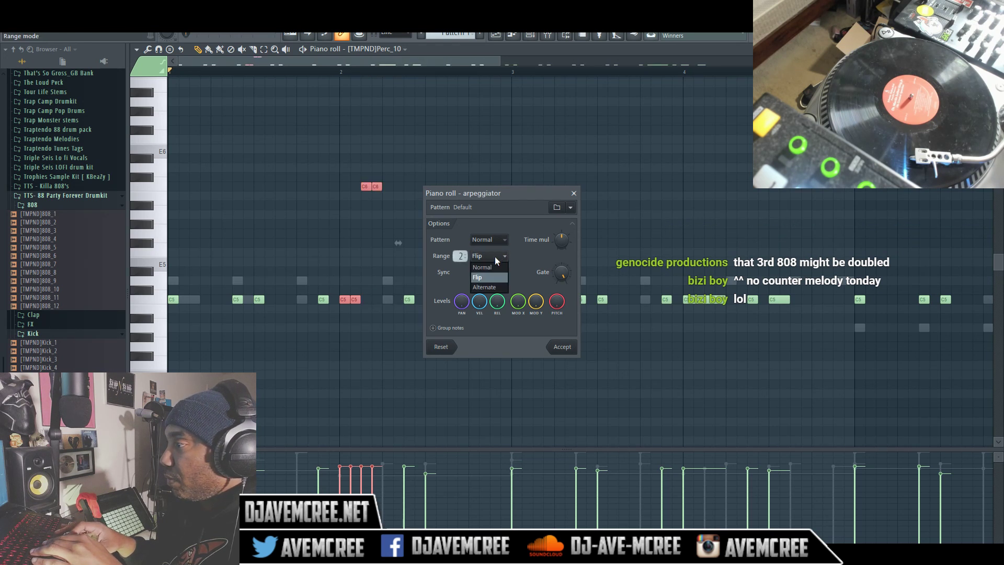
pyautogui.click(490, 267)
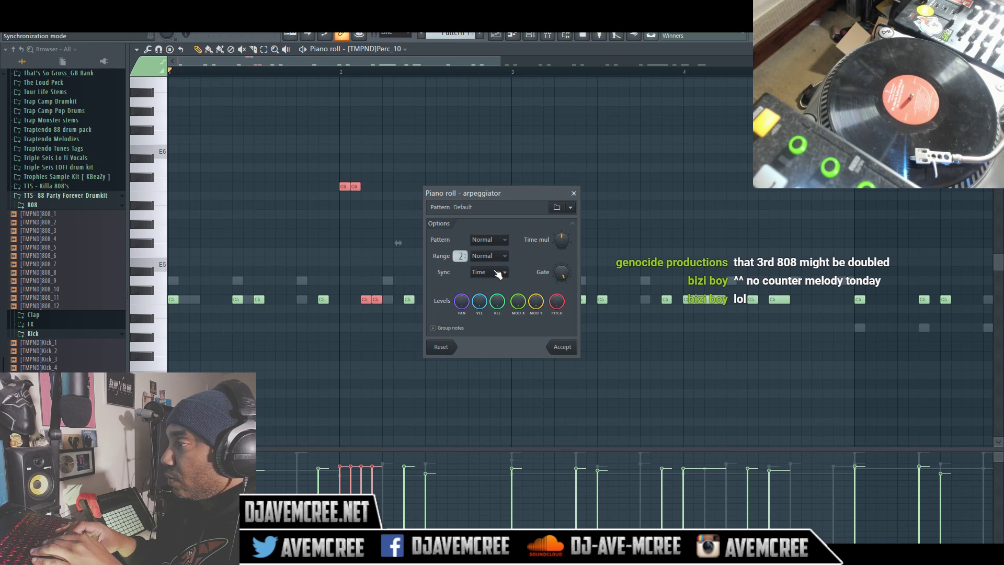
pyautogui.press('space')
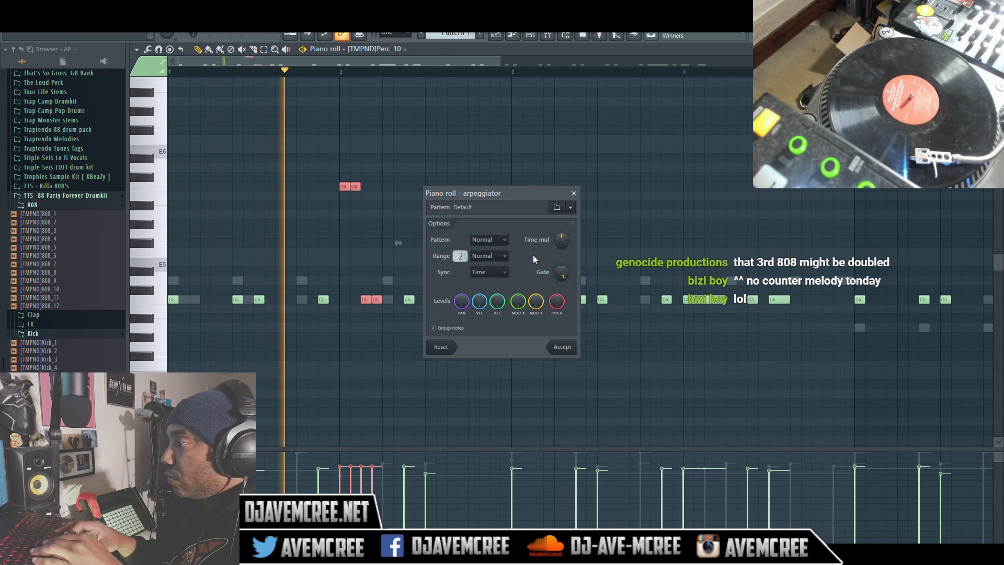
pyautogui.press('space')
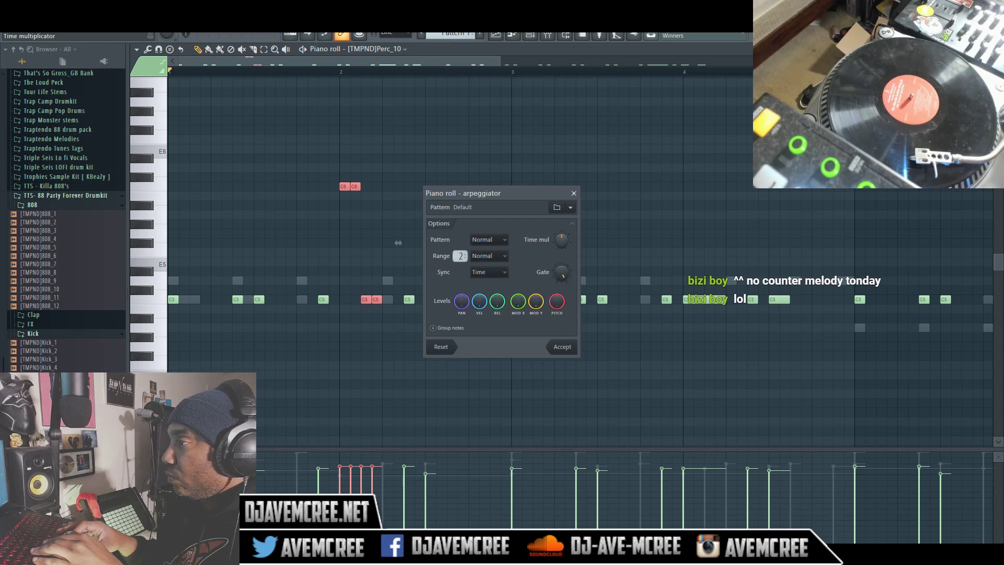
pyautogui.press('space')
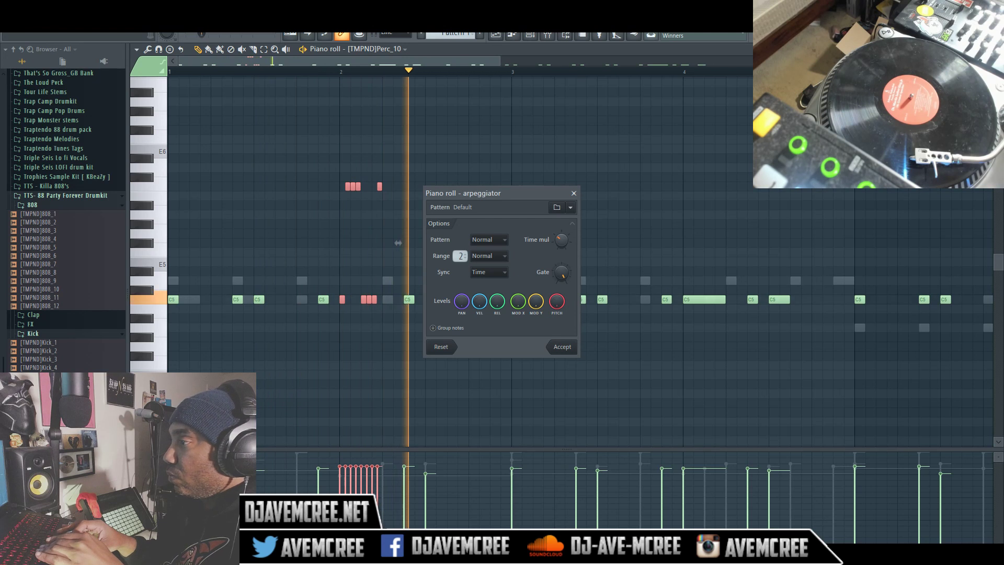
pyautogui.press('space')
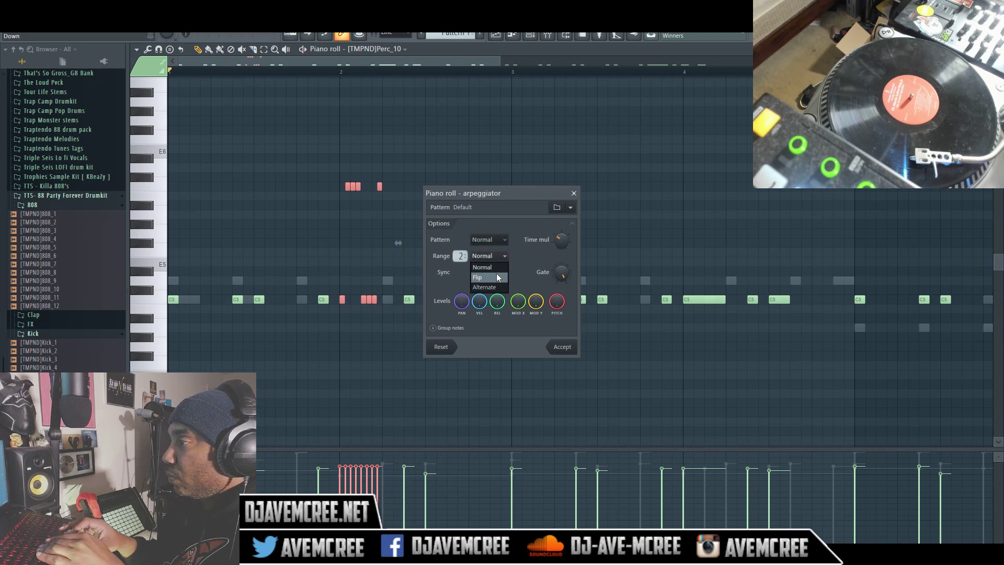
# Step: Set the arpeggiator's range mode and pattern to Flip and its sync to Chord, and accept the result
pyautogui.click(497, 277)
pyautogui.click(501, 241)
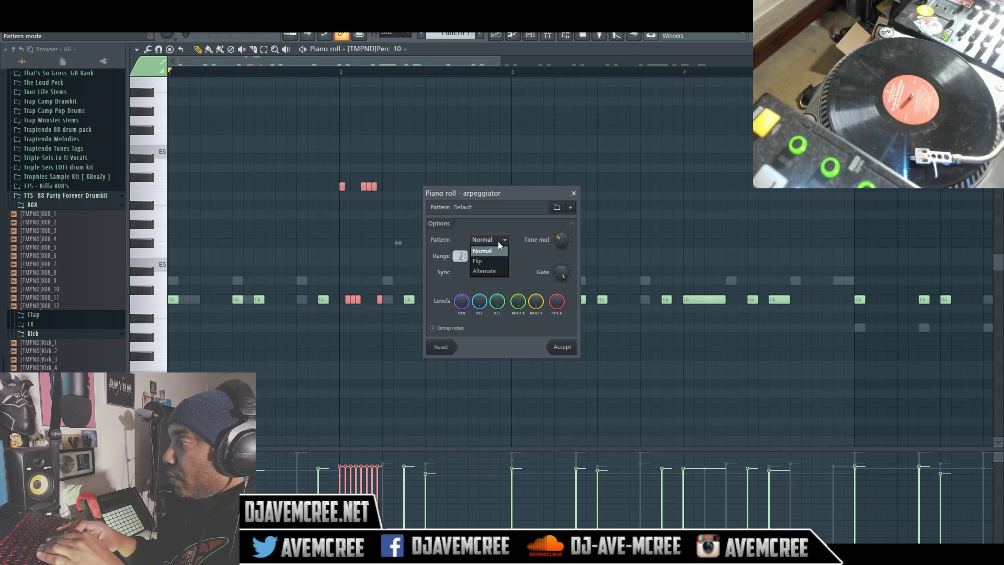
pyautogui.click(494, 263)
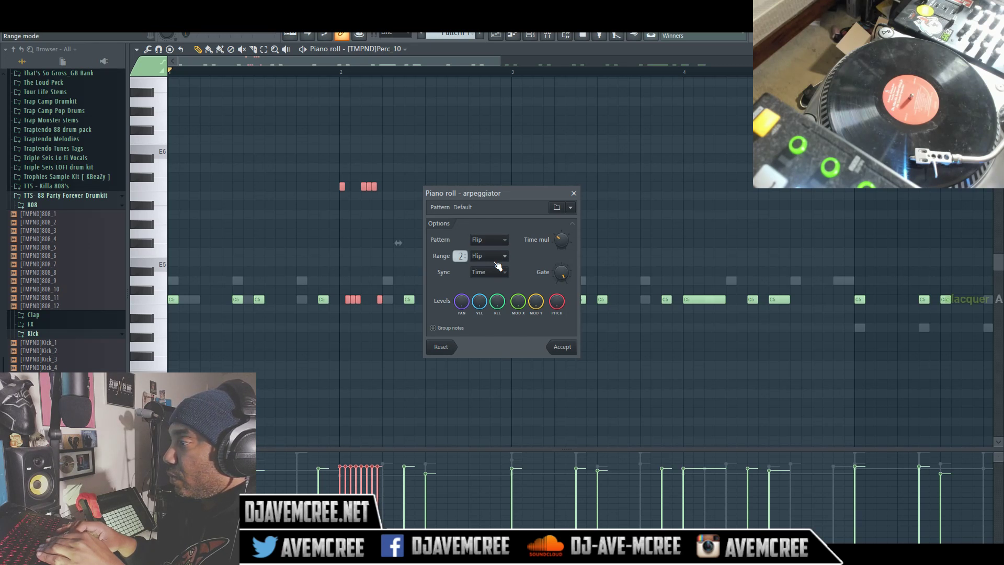
pyautogui.click(494, 274)
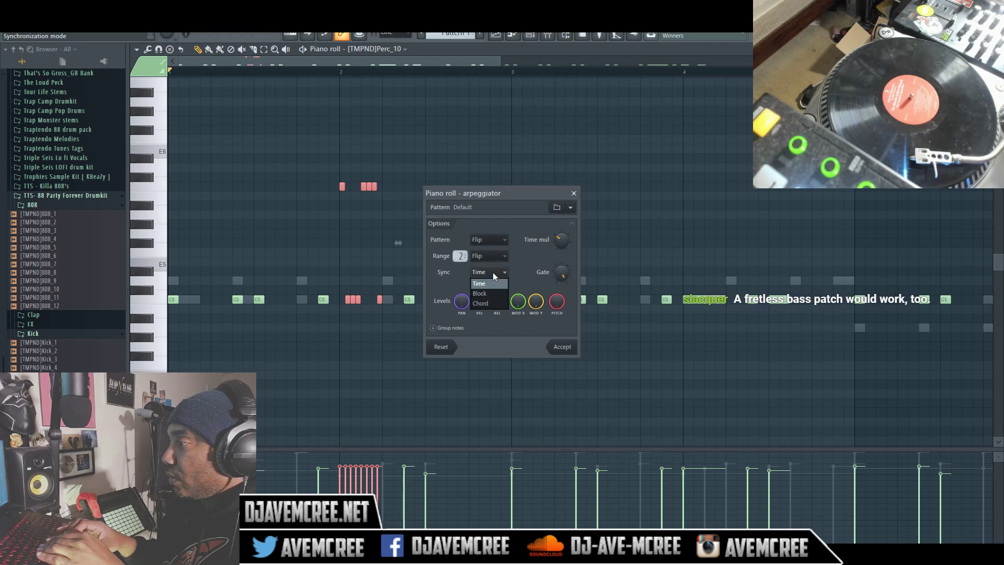
pyautogui.click(492, 304)
pyautogui.click(562, 347)
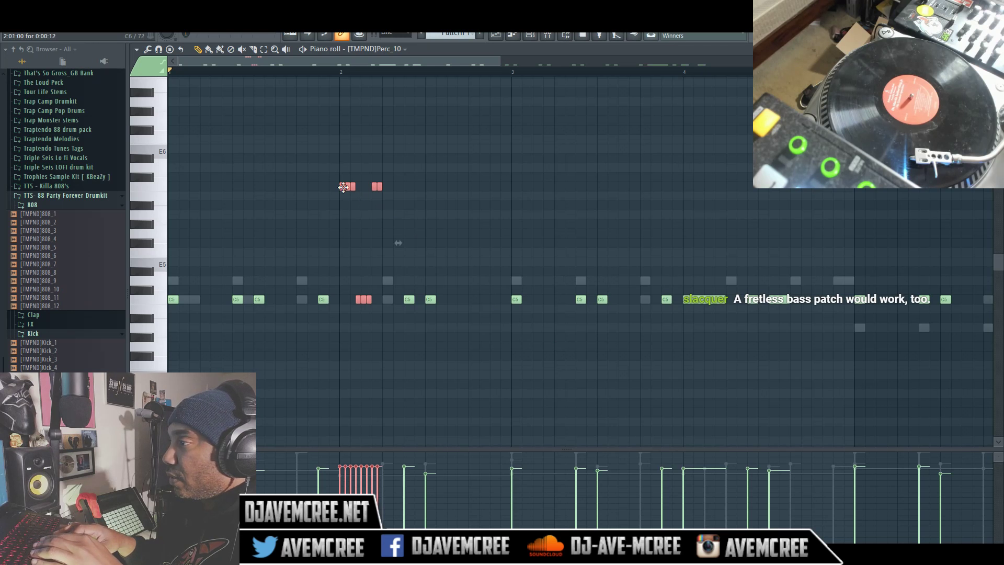
# Step: Transpose the bar 2 percussion roll so its upper notes sit on E5, and remove the trailing E5 notes while auditioning
pyautogui.press('space')
pyautogui.moveTo(347, 254); pyautogui.dragTo(348, 281)
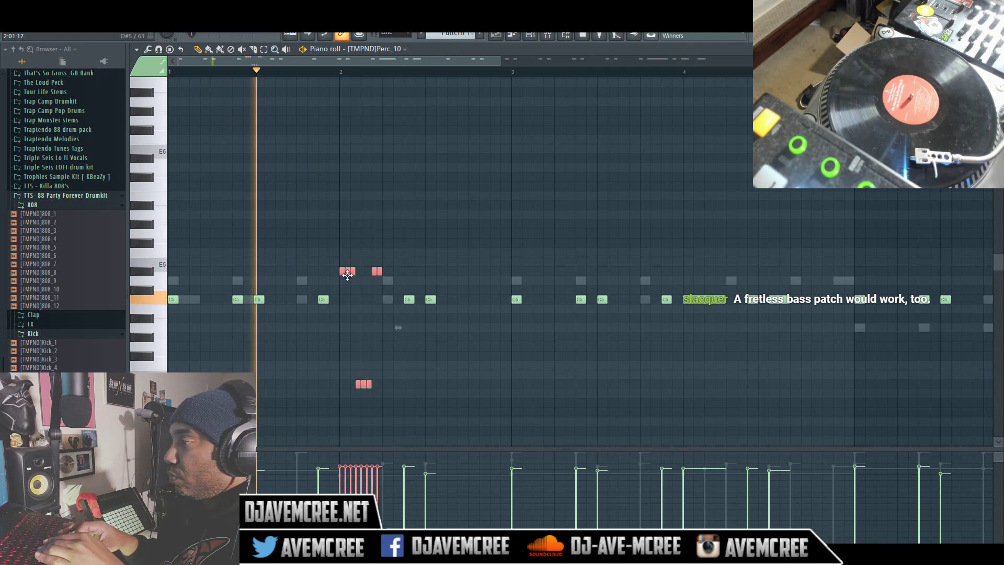
pyautogui.moveTo(347, 275); pyautogui.dragTo(347, 266)
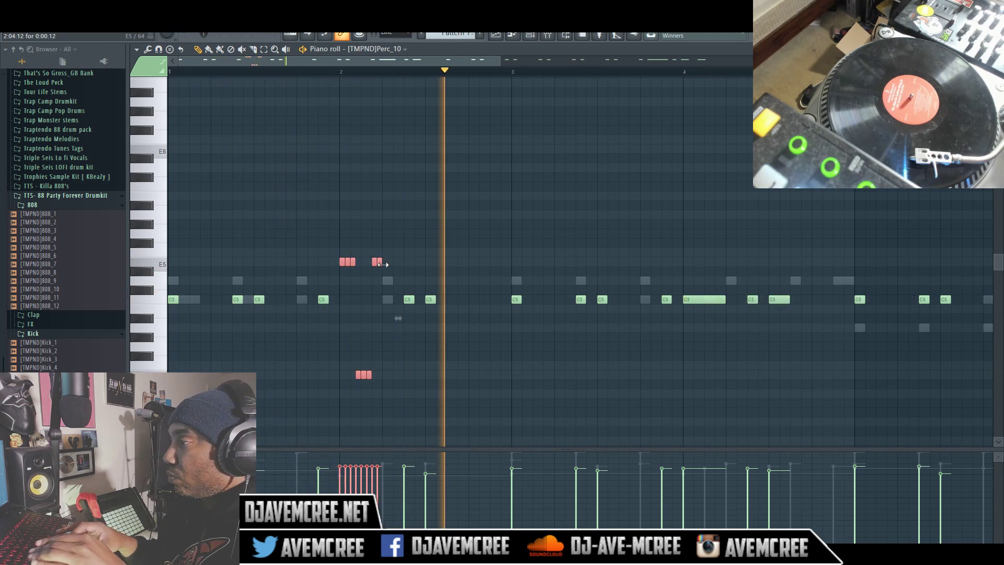
pyautogui.click(384, 261)
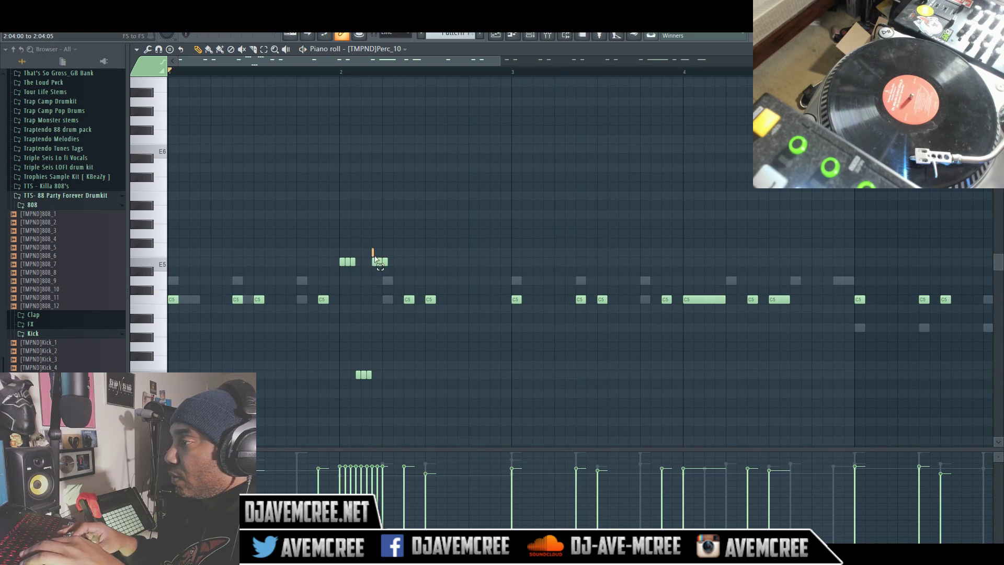
pyautogui.press('space')
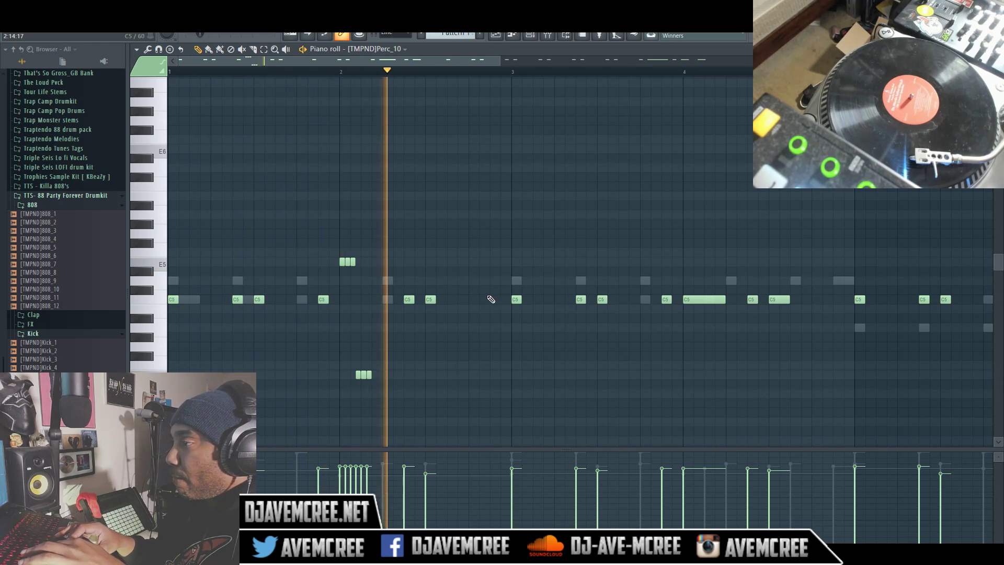
# Step: Thin the bar 2 roll by deleting the middle E5 note, keeping all three E4 notes, and audition it
pyautogui.rightClick(368, 375)
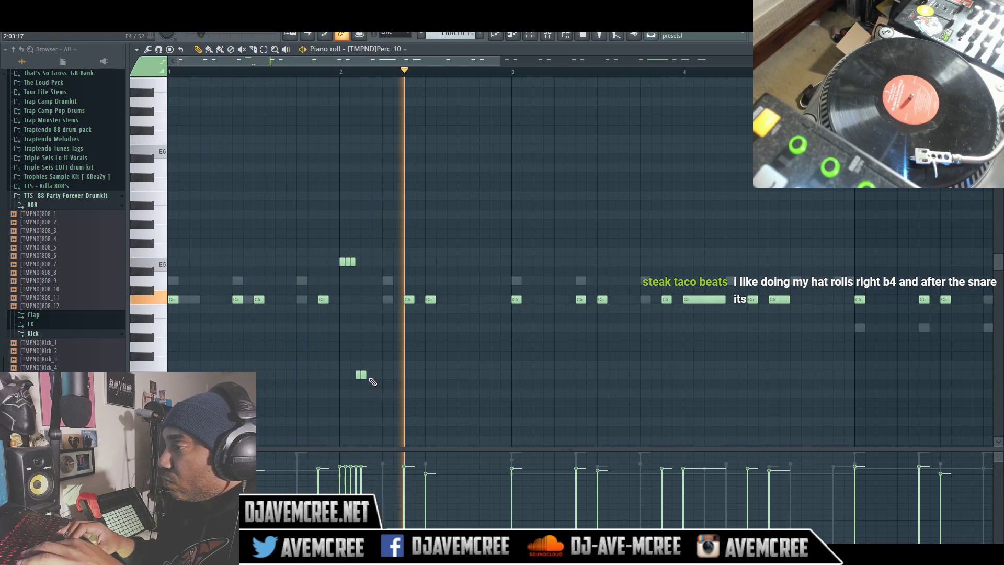
pyautogui.press('space')
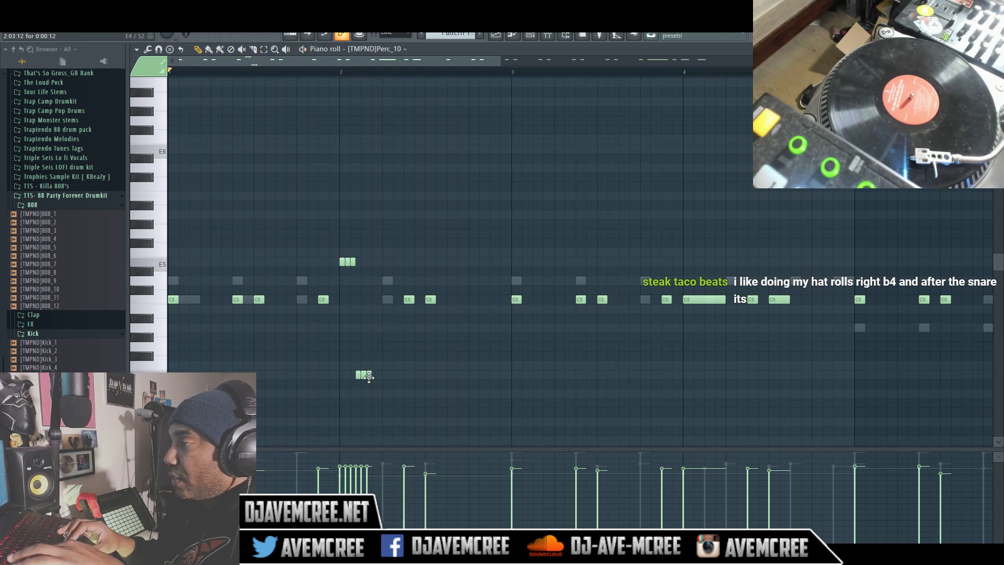
pyautogui.press('space')
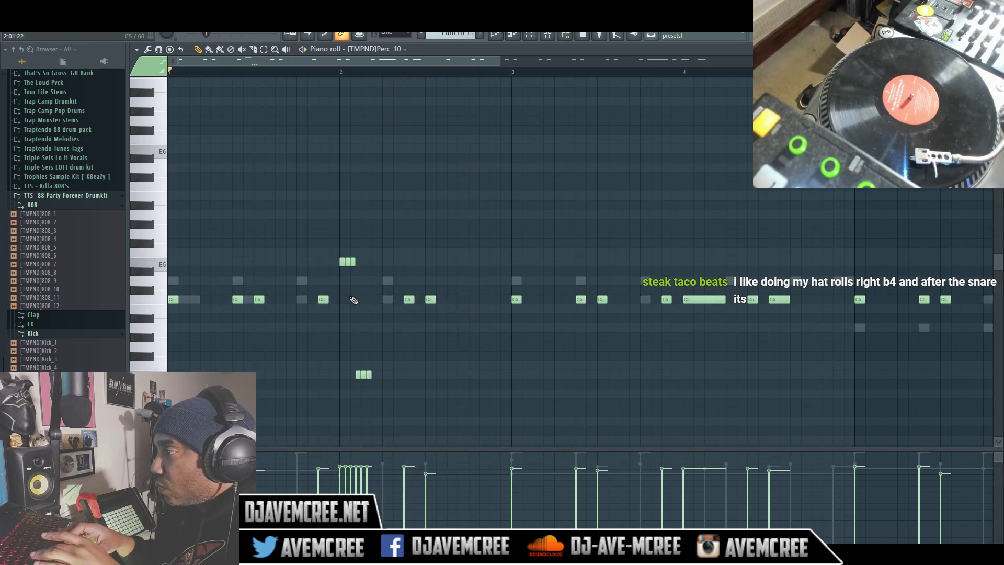
pyautogui.rightClick(348, 263)
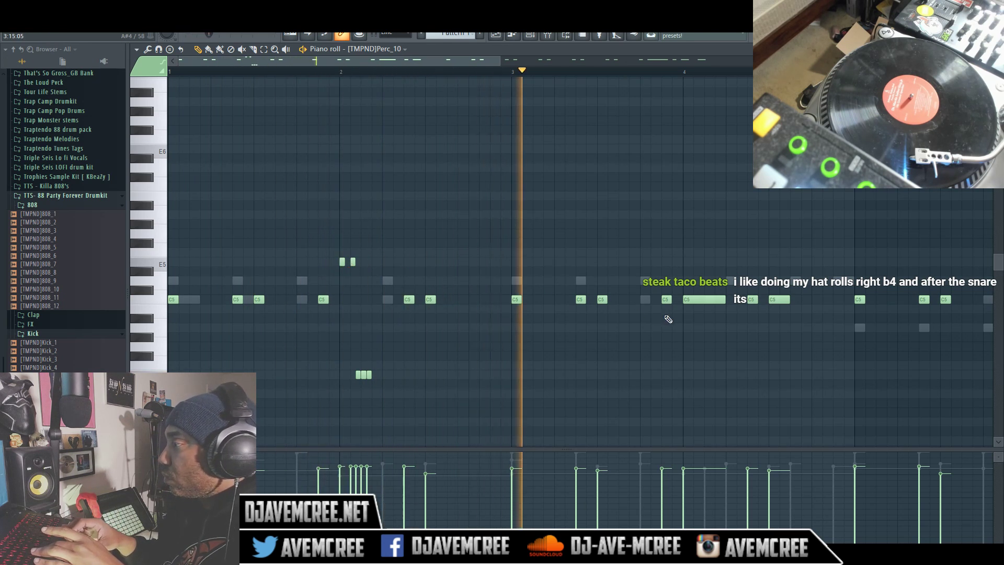
pyautogui.press('space')
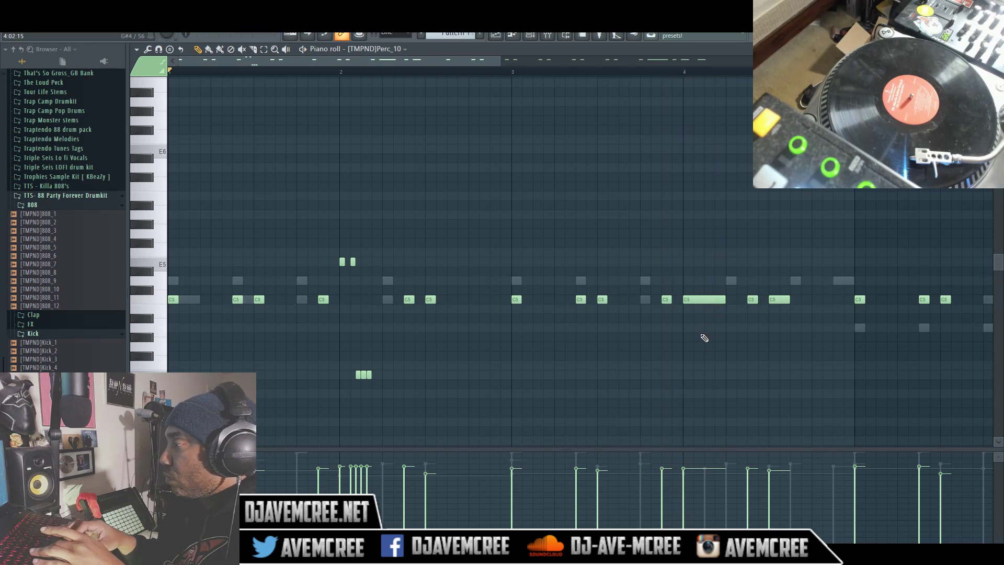
# Step: Move the four-step C5 note at bar 4 down to A4 and chop it into four equal notes
pyautogui.moveTo(698, 299); pyautogui.dragTo(698, 328)
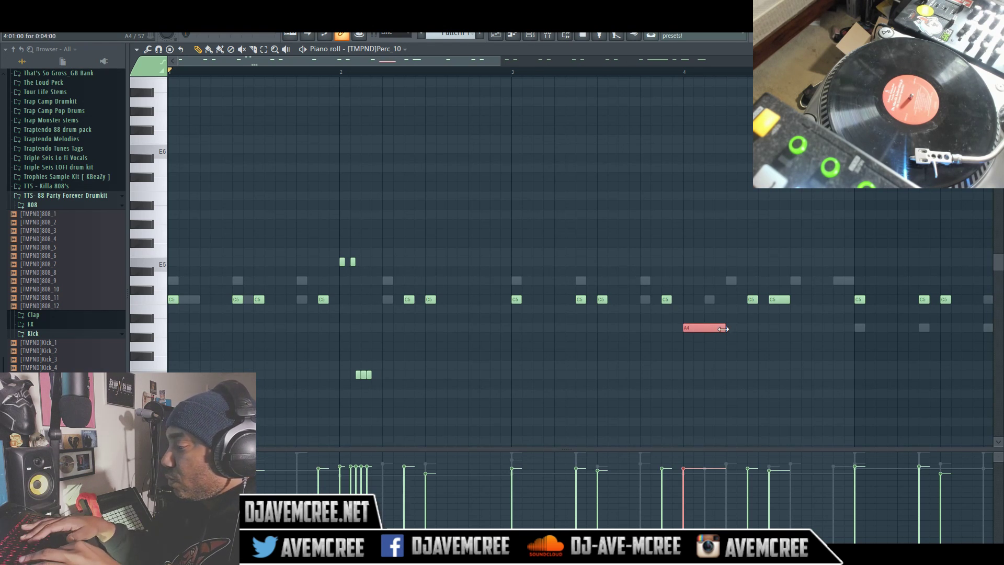
pyautogui.hotkey('ctrl', 'u')
pyautogui.press('space')
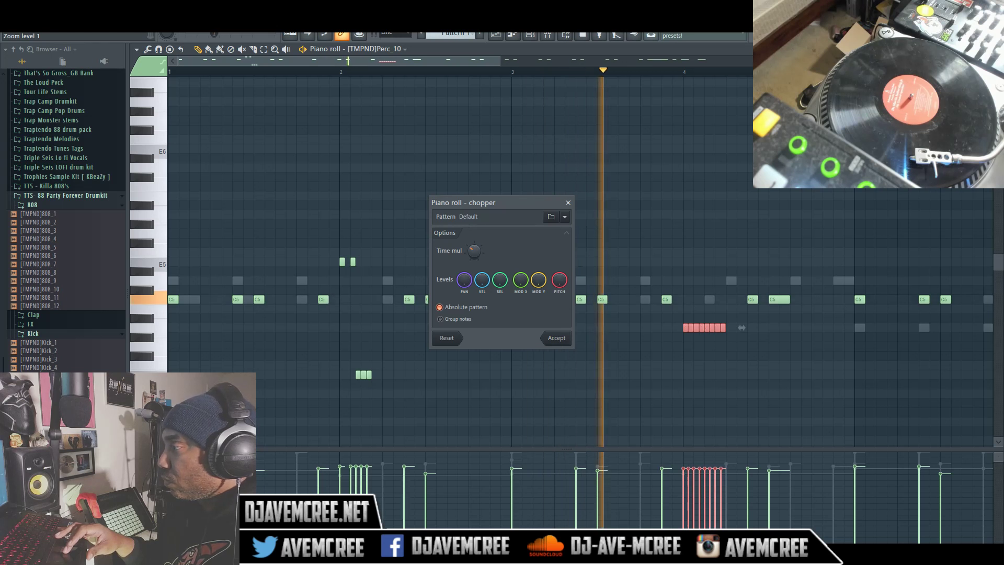
pyautogui.moveTo(473, 250); pyautogui.dragTo(474, 246)
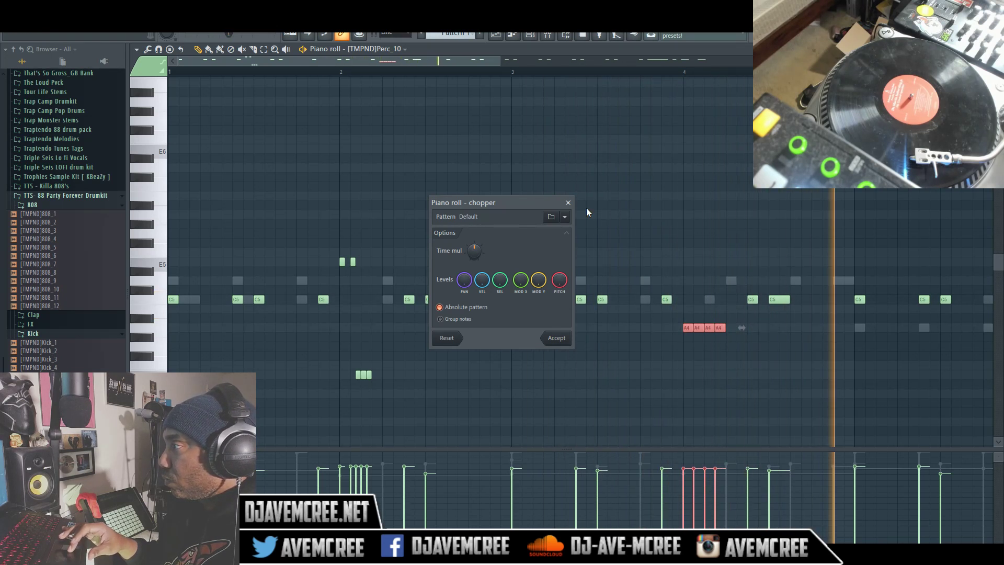
pyautogui.click(564, 340)
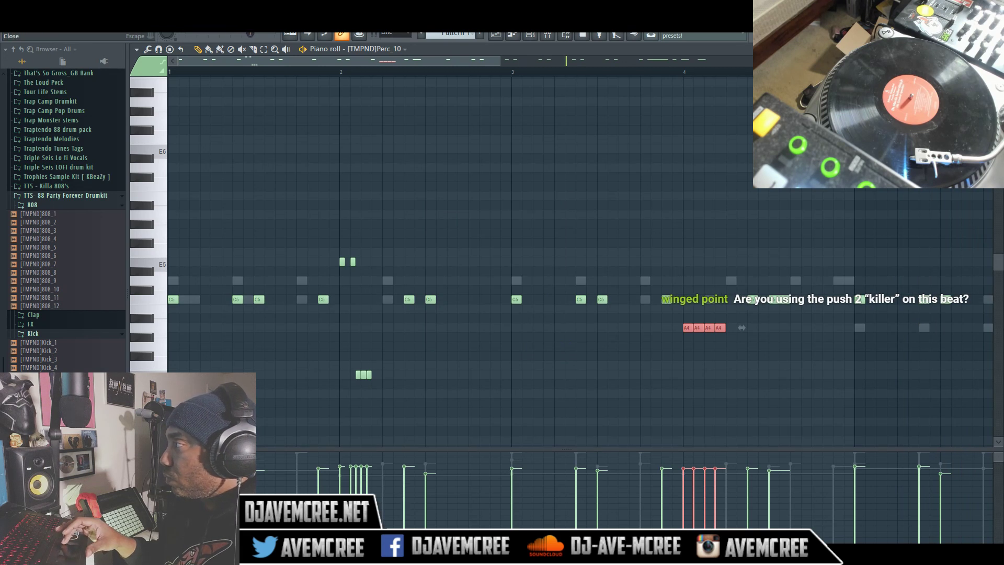
# Step: Return to the channel rack and clone the [TMPND]Perc_10 channel
pyautogui.press('Escape')
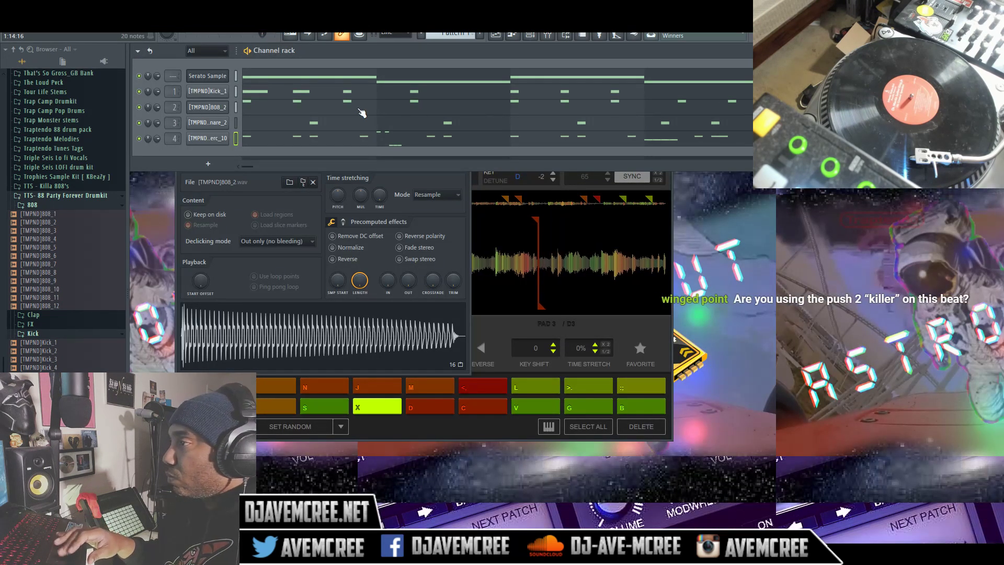
pyautogui.rightClick(218, 143)
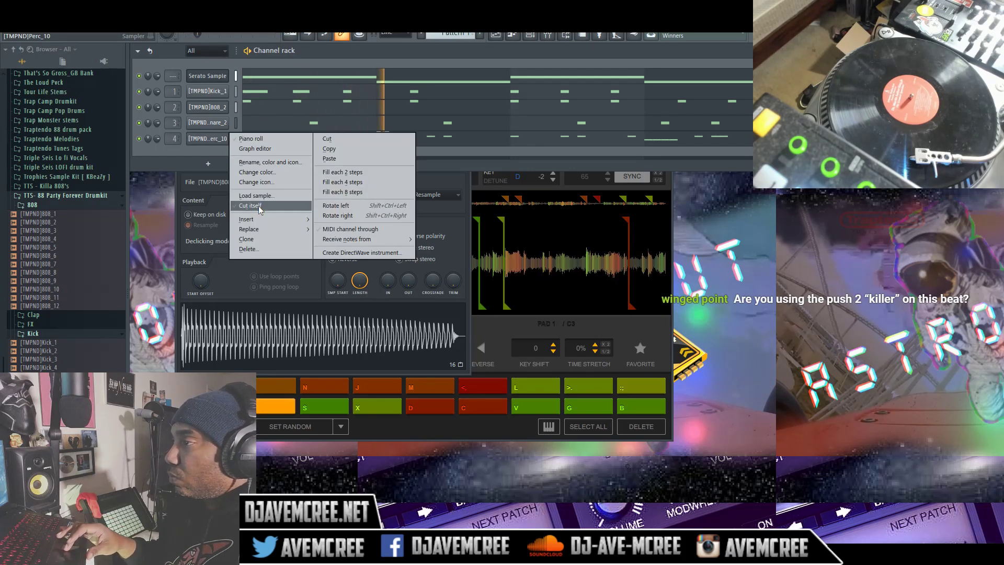
pyautogui.click(247, 239)
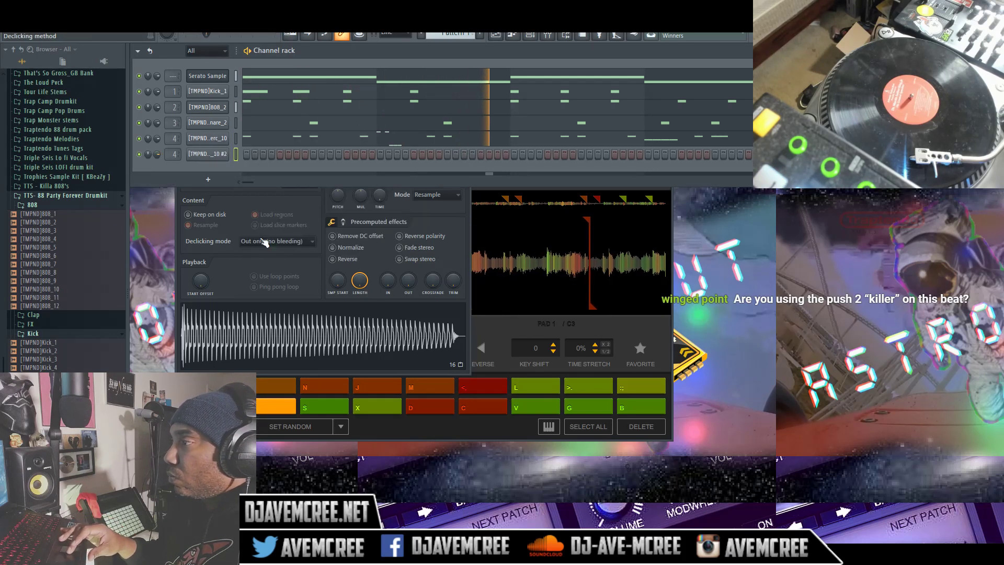
# Step: Delete the first E4 note of the [TMPND]Perc_10 roll in bar 2 and play the pattern back
pyautogui.click(413, 145)
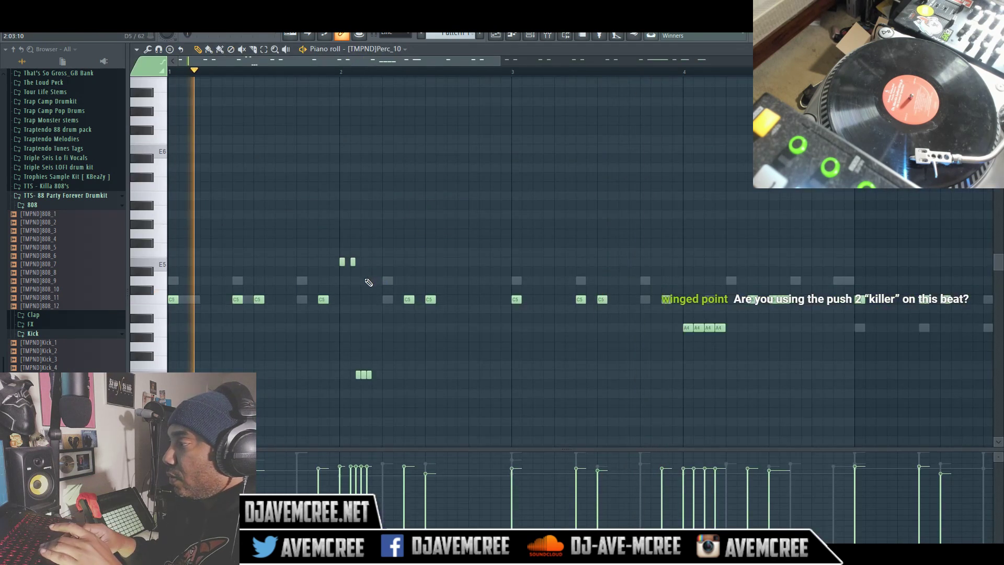
pyautogui.press('space')
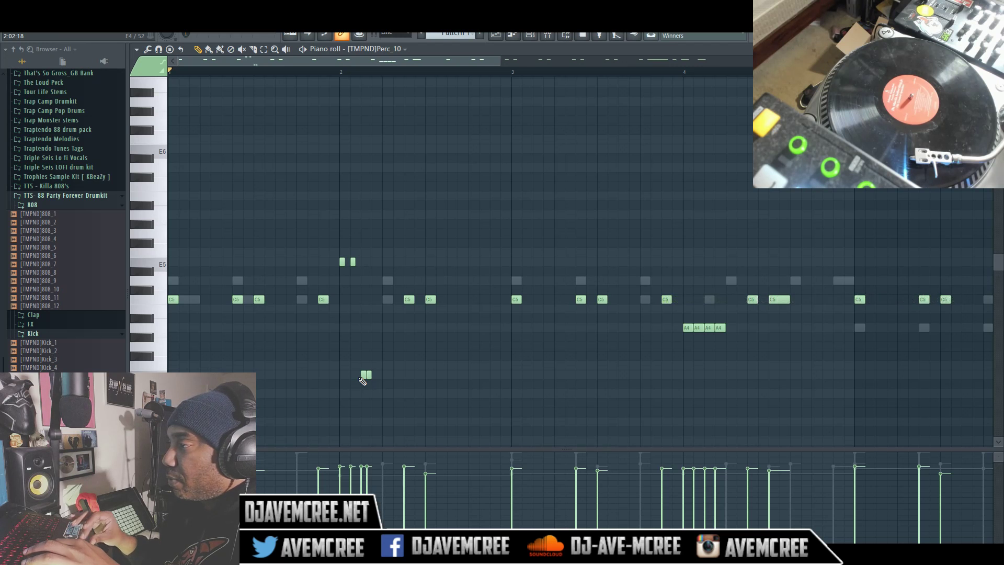
pyautogui.press('space')
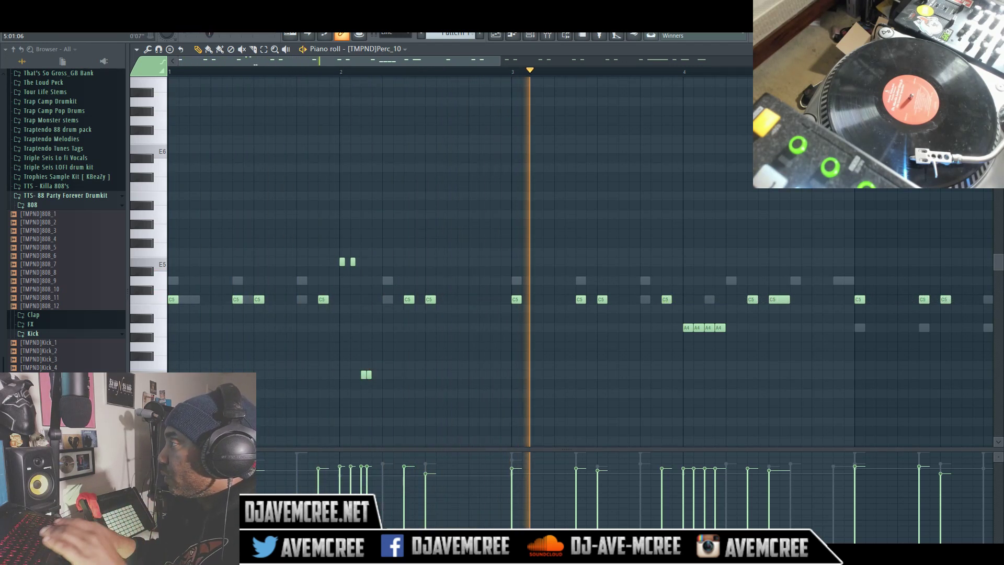
# Step: Clear the mixer track assignments of the 808, snare, [TMPND]Perc_10 and cloned percussion channels
pyautogui.press('Escape')
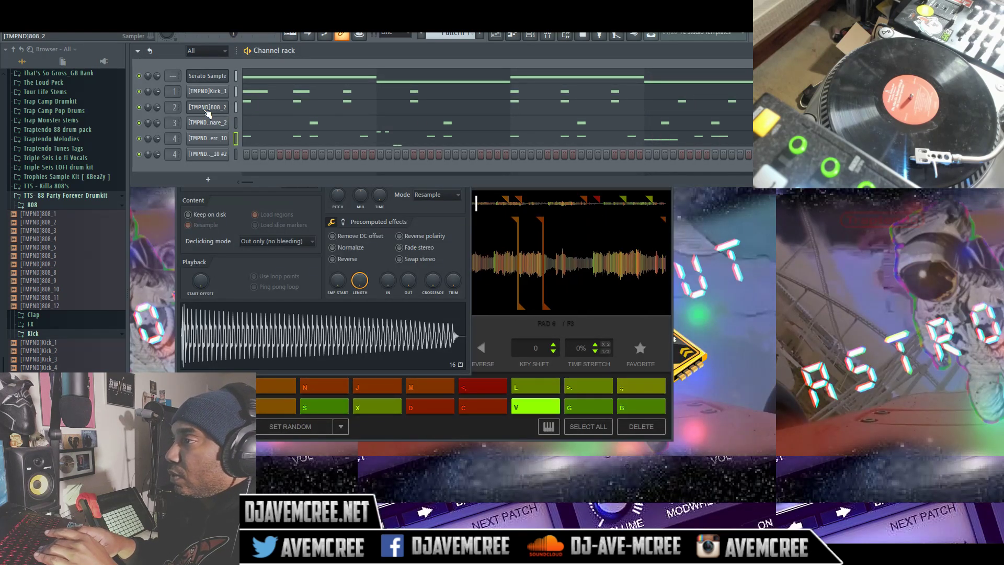
pyautogui.moveTo(174, 107); pyautogui.dragTo(172, 140)
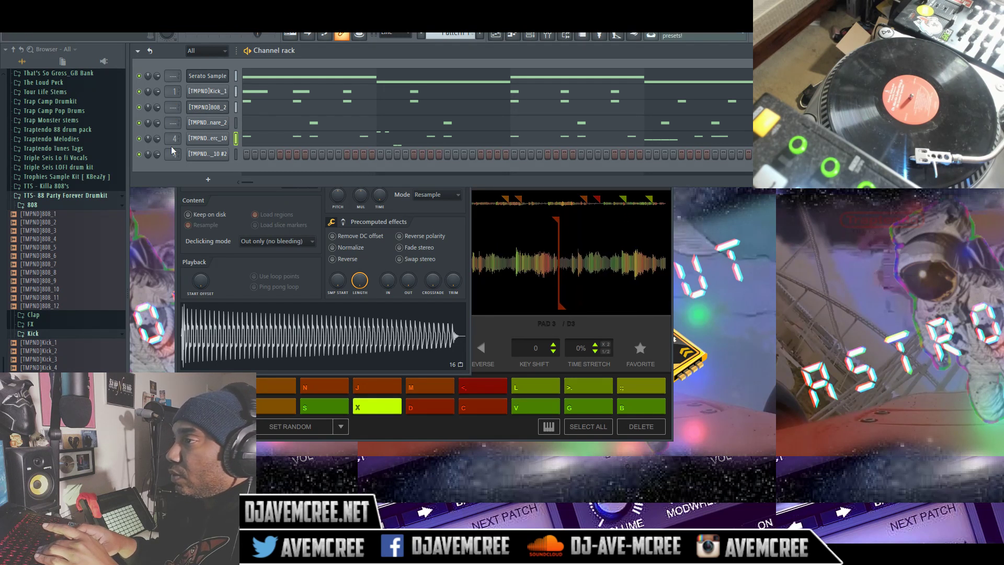
pyautogui.moveTo(172, 140); pyautogui.dragTo(172, 154)
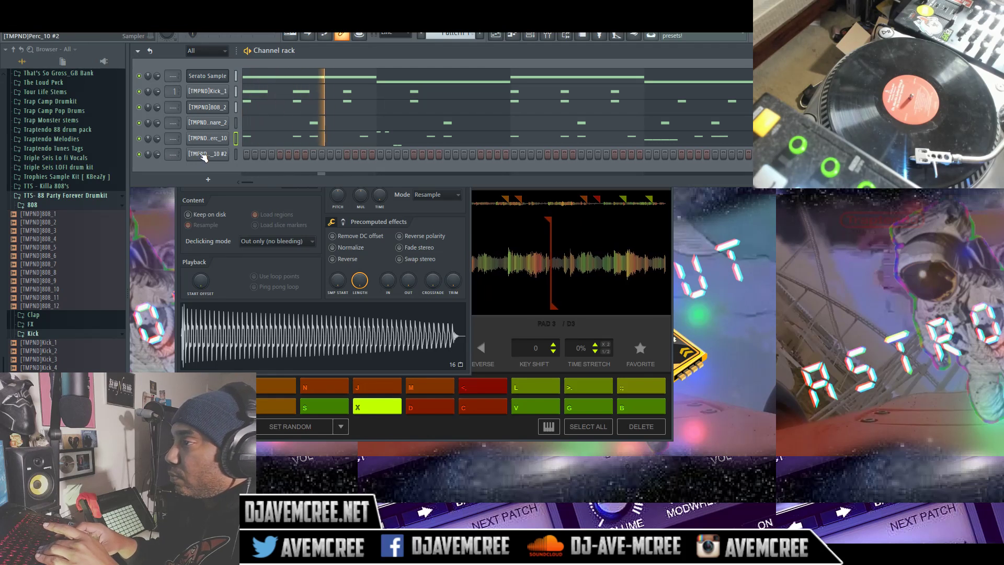
# Step: Replace the cloned channel's sample with [TMPND]Perc_5 and record a percussion note in bar 1
pyautogui.click(236, 155)
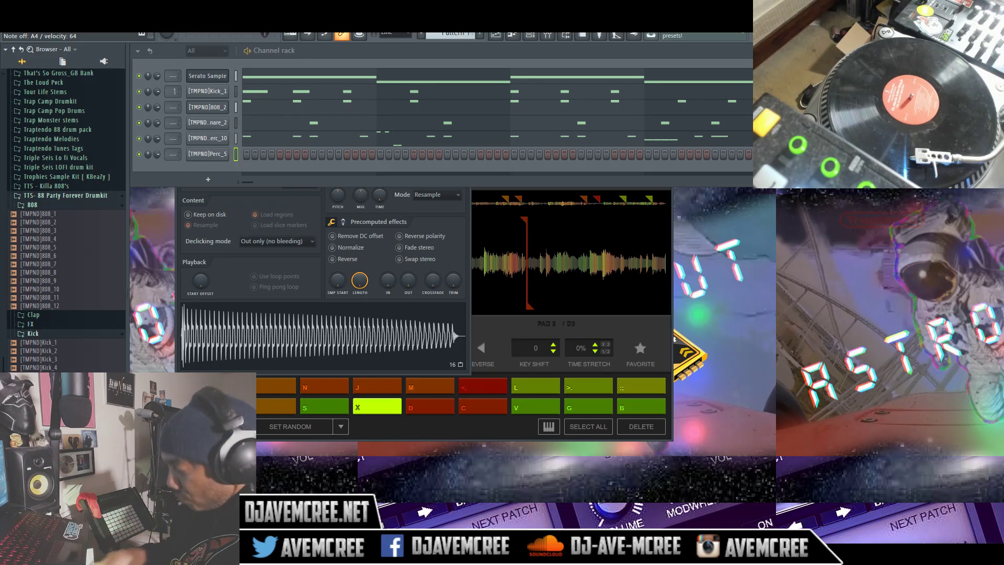
pyautogui.press('space')
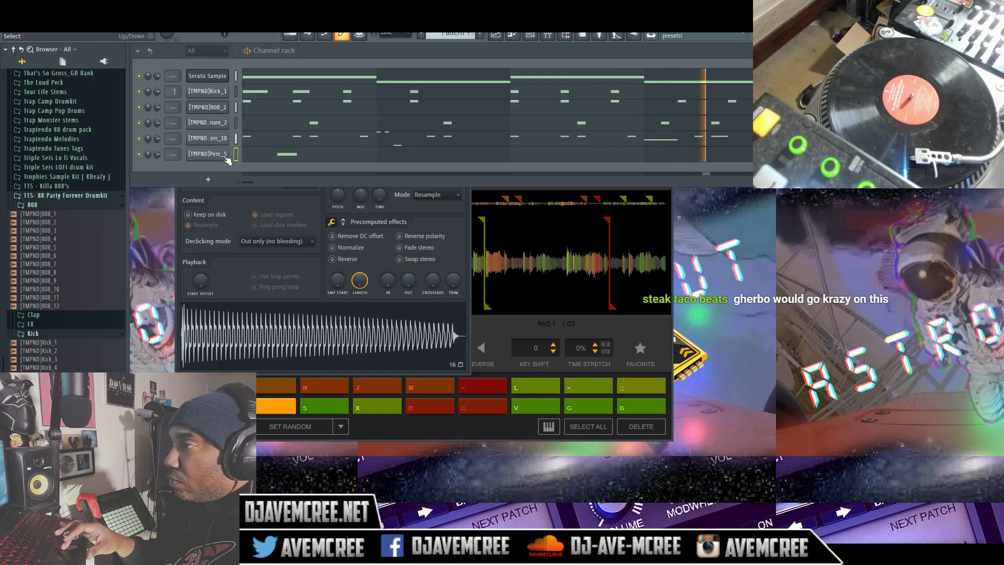
# Step: Enable Cut itself on the [TMPND]Perc_5 channel and check the same option on the kick, 808 and snare channels
pyautogui.rightClick(215, 159)
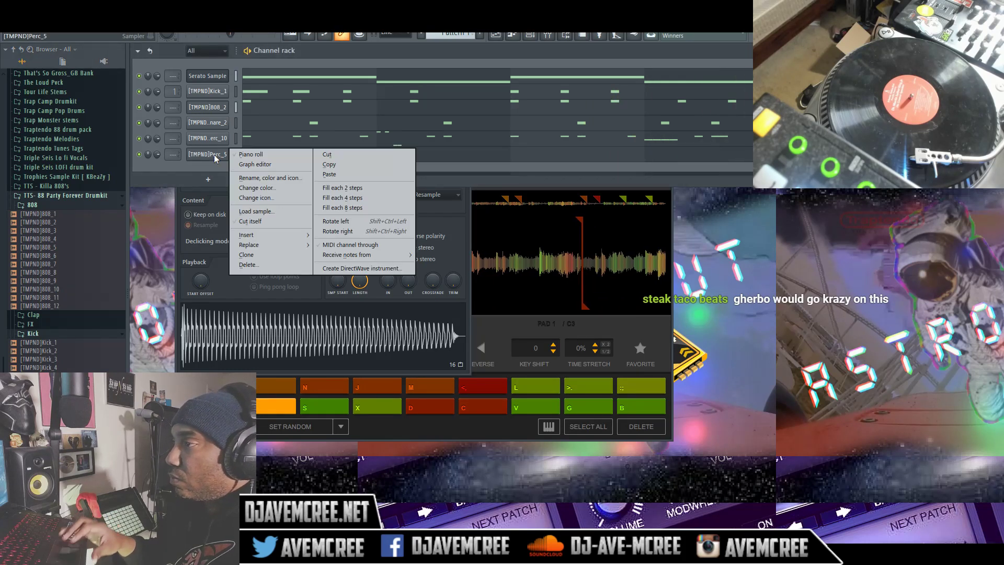
pyautogui.click(269, 224)
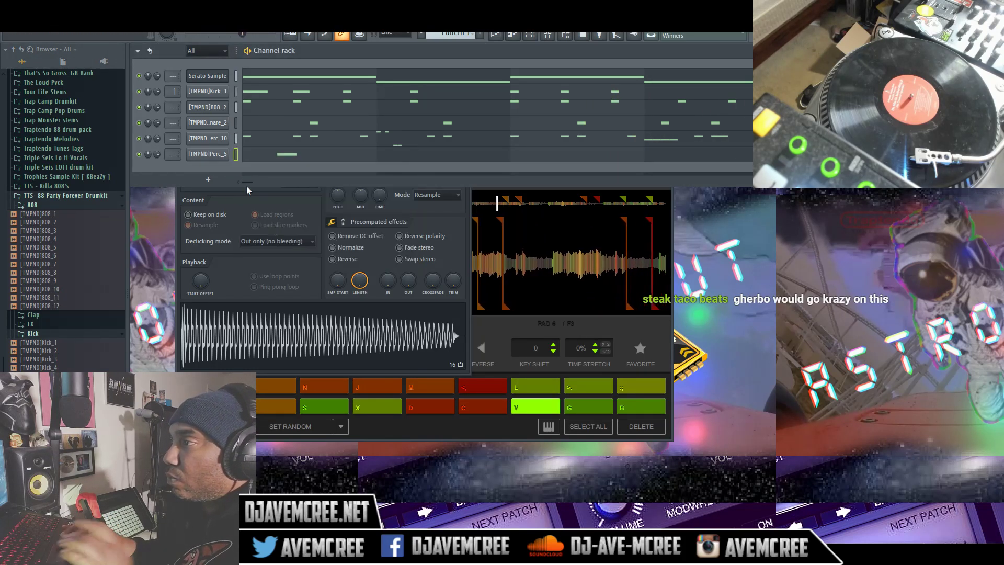
pyautogui.rightClick(211, 95)
pyautogui.rightClick(210, 107)
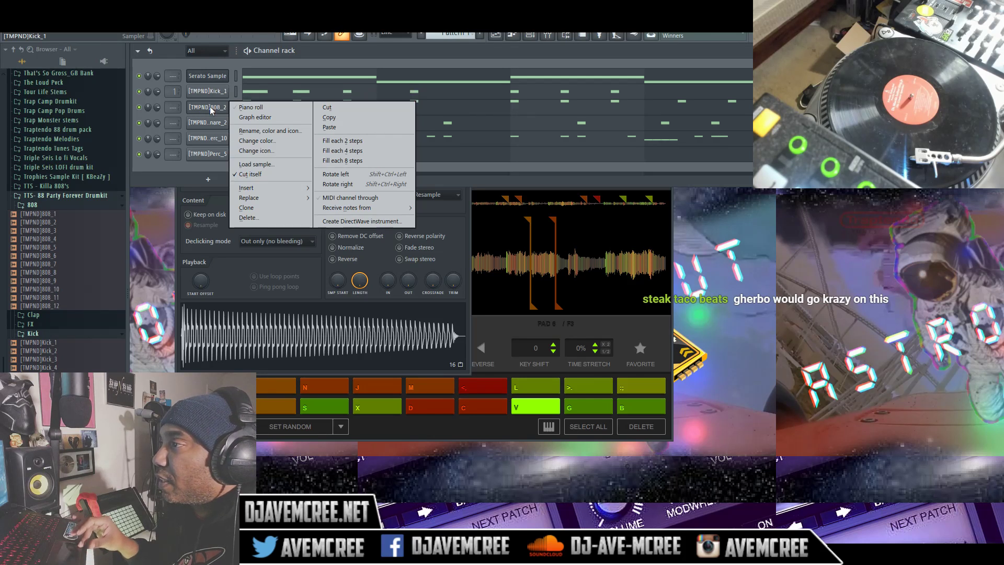
pyautogui.rightClick(205, 123)
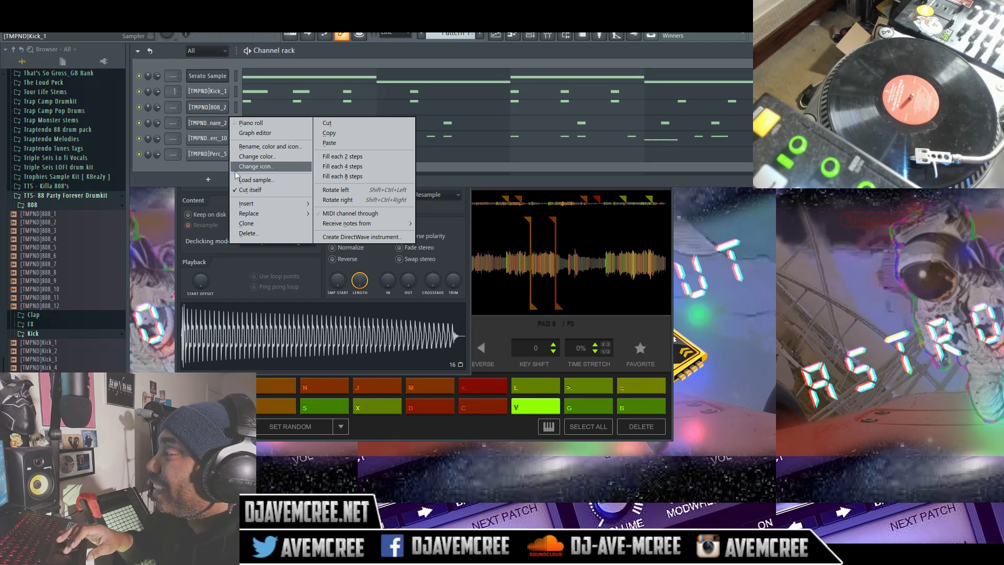
pyautogui.click(382, 51)
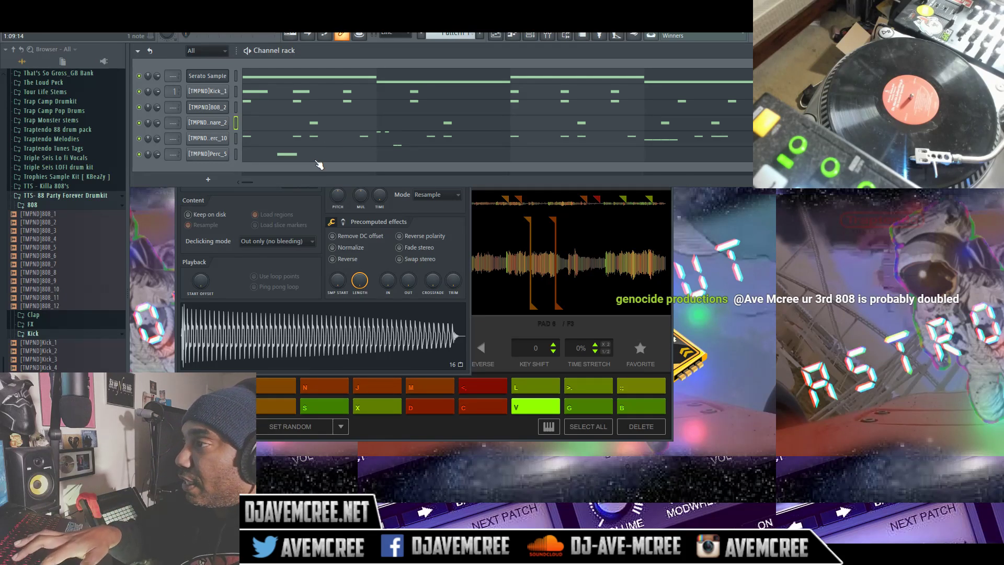
# Step: Save the project as "Traptendo- MLK DAY 3"
pyautogui.hotkey('ctrl', 's')
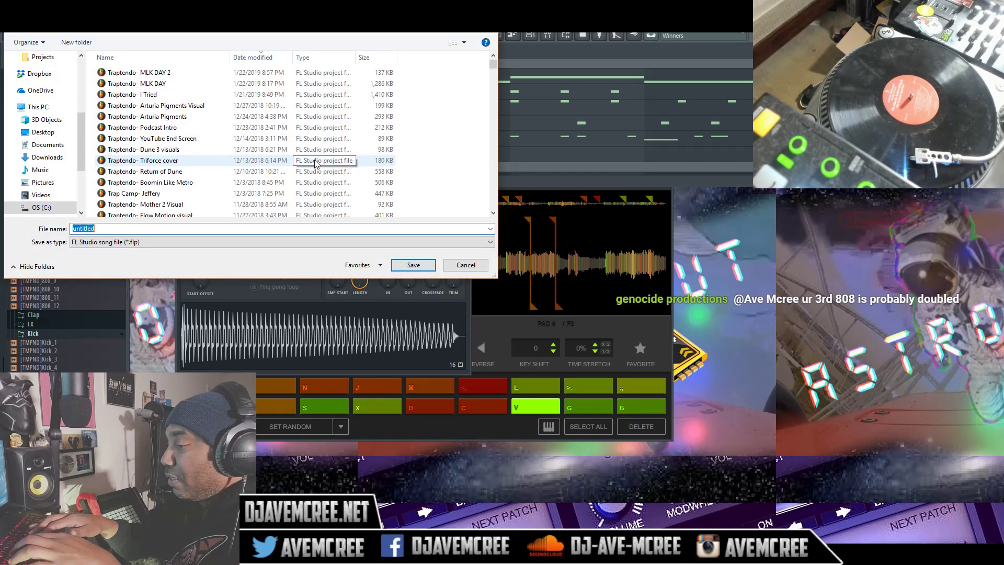
pyautogui.write('Traptendo-')
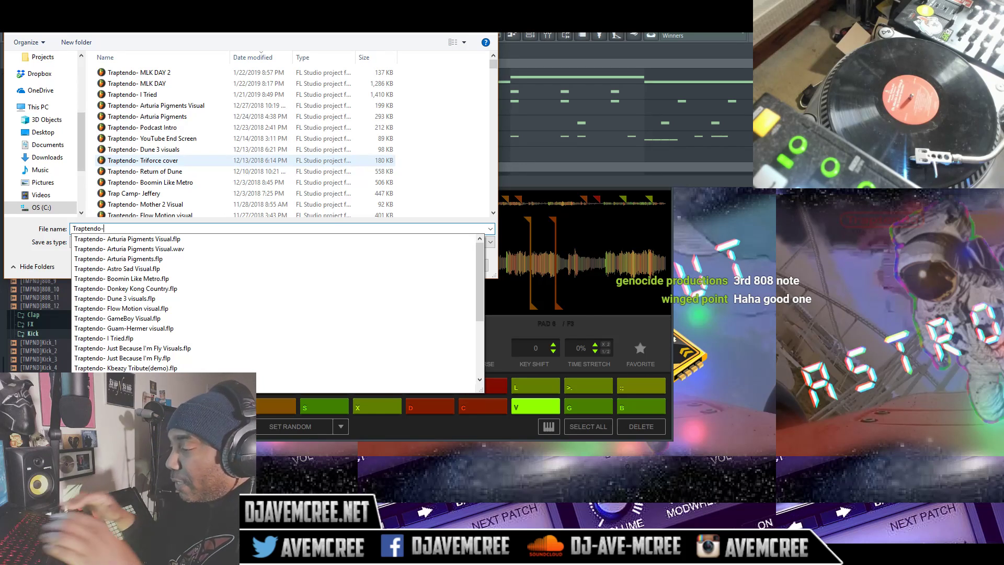
pyautogui.write('MLK')
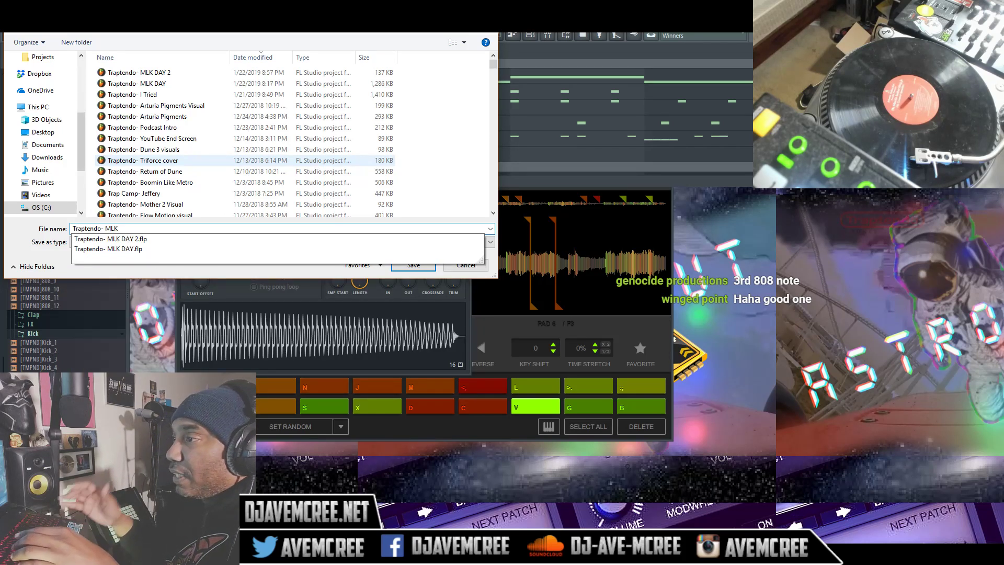
pyautogui.write(' DAY 3')
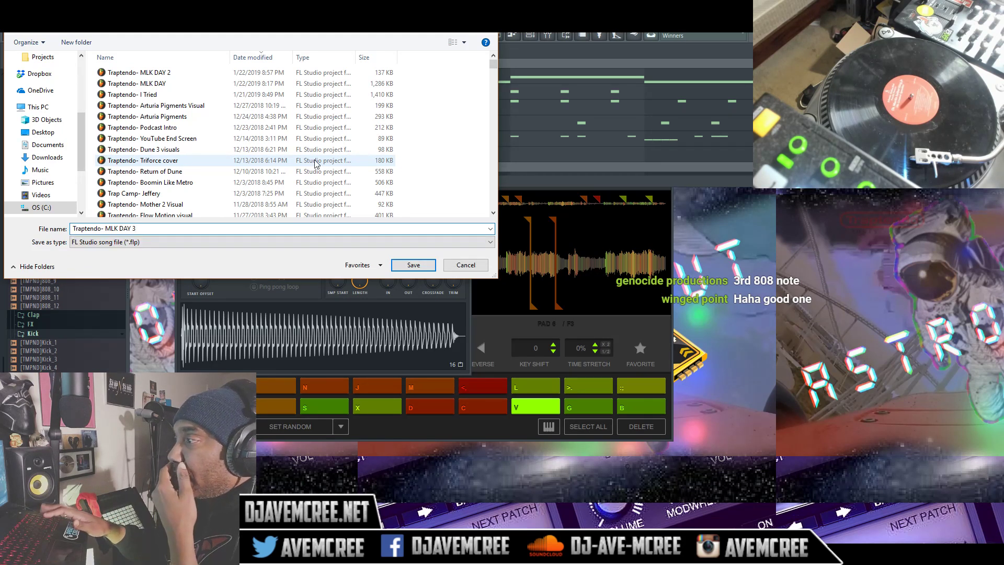
pyautogui.press('Return')
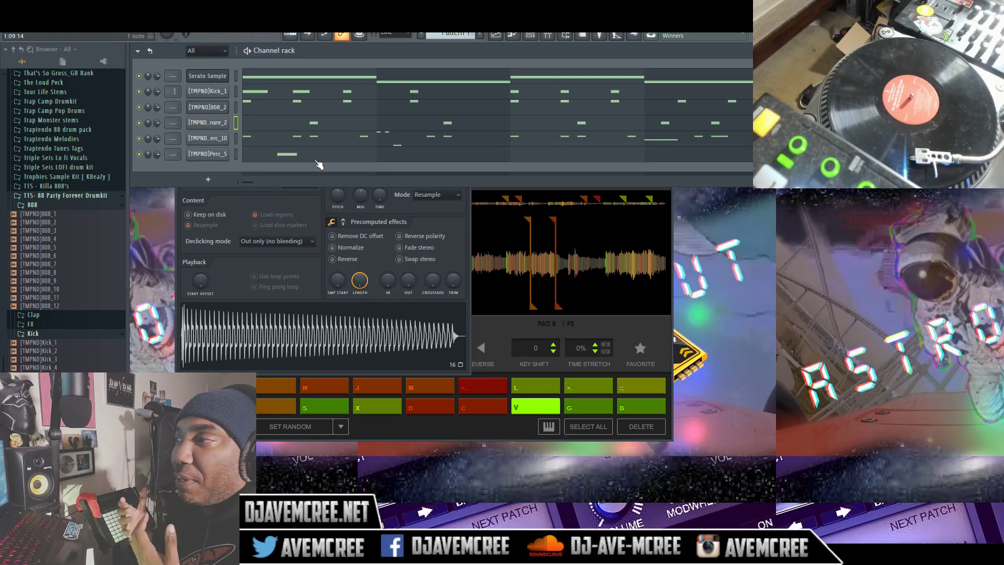
# Step: Apply the Hook naming preset to the Serato Sample channel
pyautogui.rightClick(203, 95)
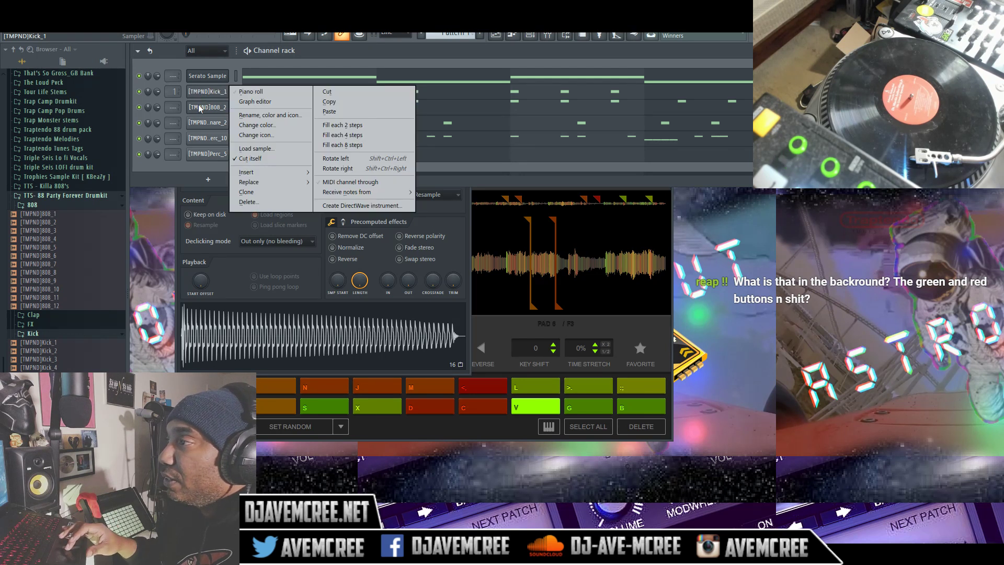
pyautogui.click(318, 50)
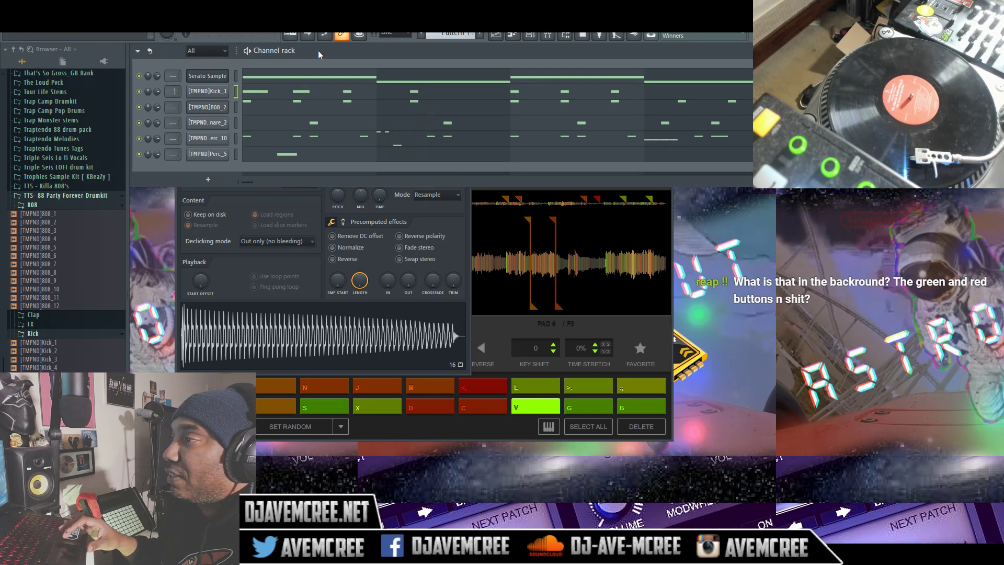
pyautogui.rightClick(207, 76)
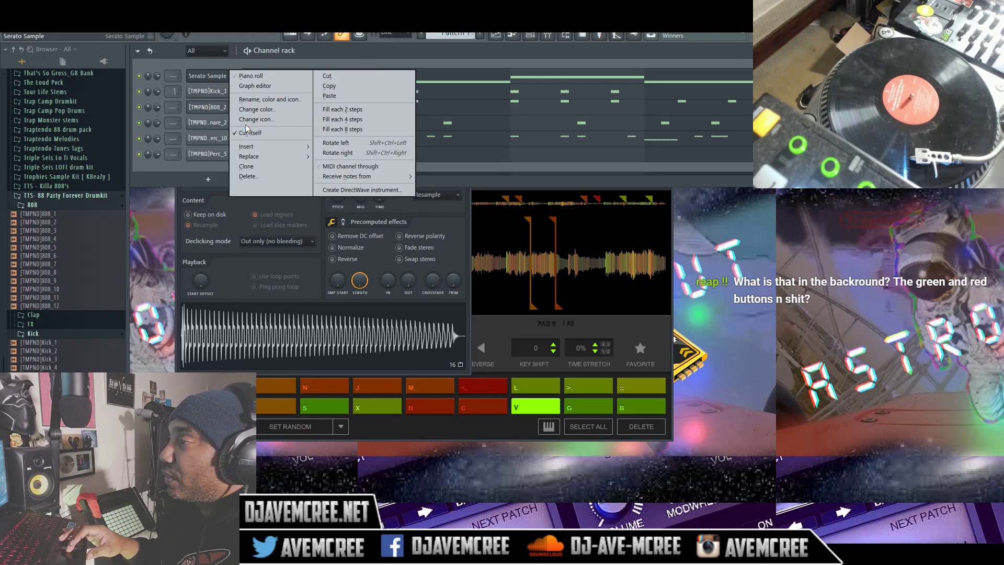
pyautogui.click(257, 100)
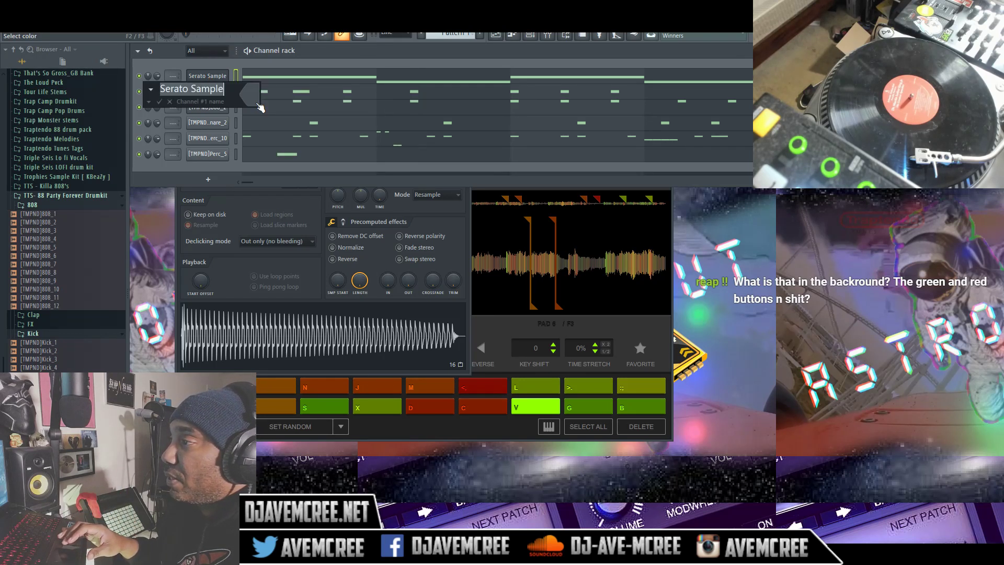
pyautogui.click(149, 102)
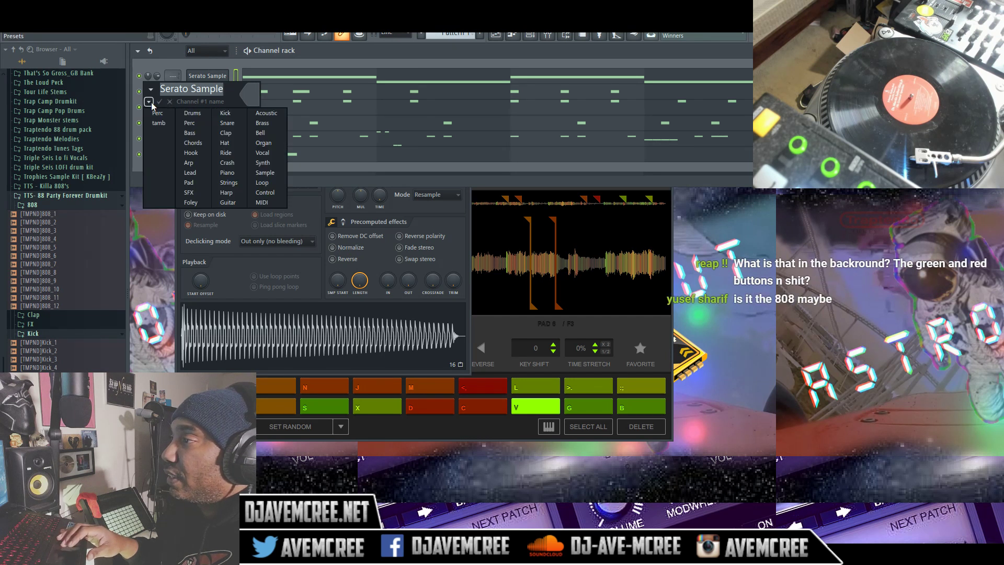
pyautogui.click(195, 155)
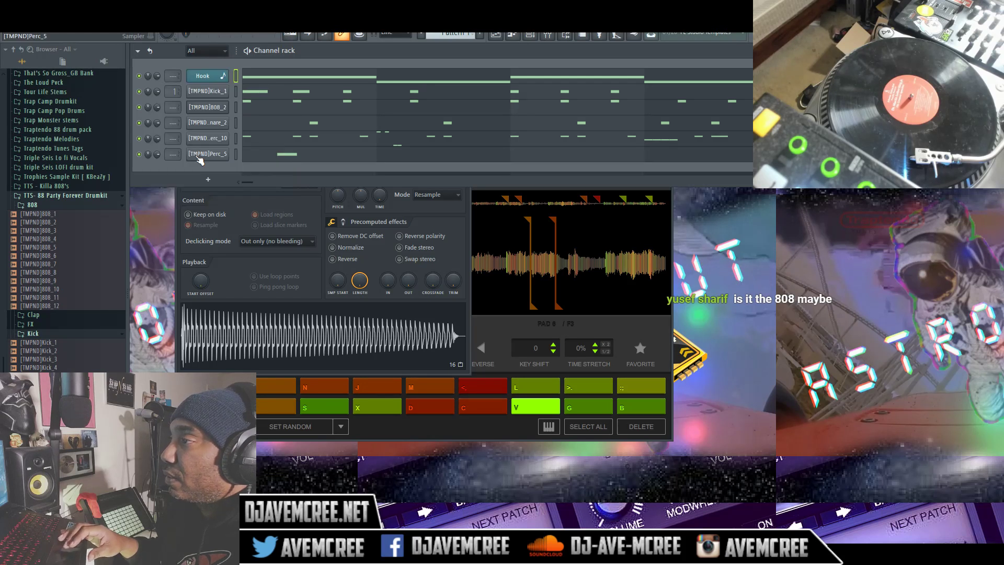
# Step: Color the [TMPND]Kick_1 channel purple and the [TMPND]808_2 channel olive yellow
pyautogui.rightClick(211, 93)
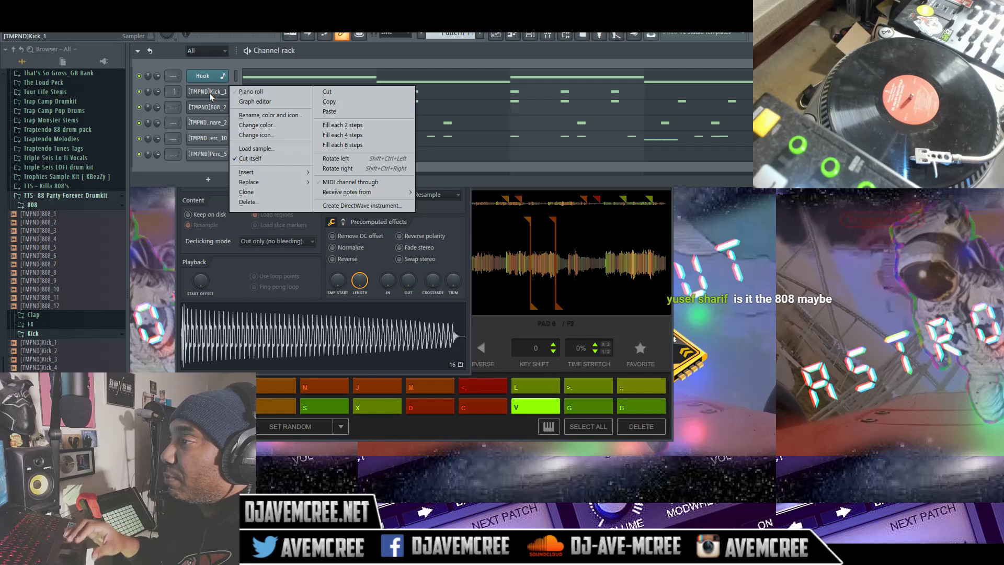
pyautogui.click(239, 124)
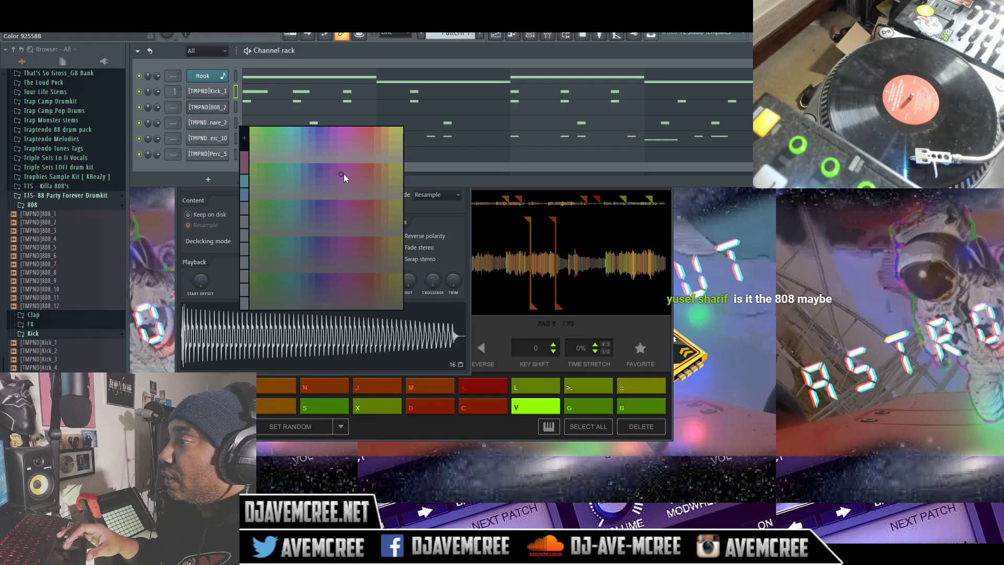
pyautogui.click(343, 173)
pyautogui.rightClick(208, 106)
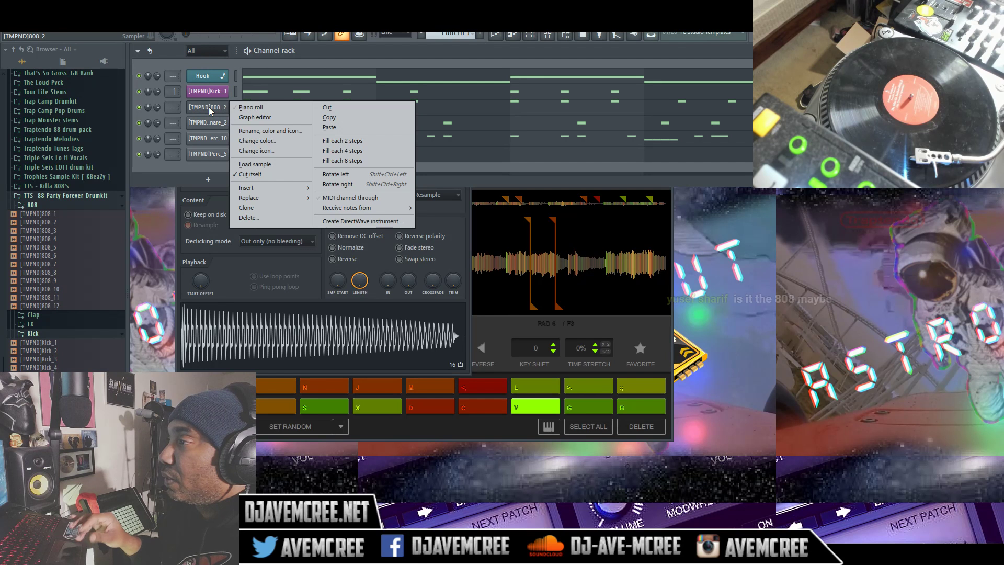
pyautogui.click(270, 146)
pyautogui.click(432, 154)
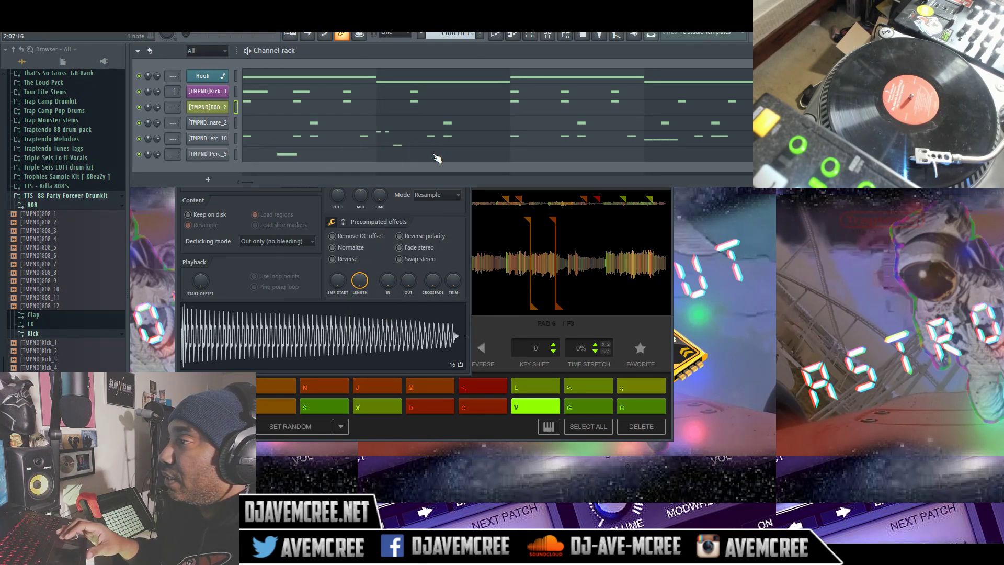
# Step: Color the [TMPND]Snare_2 channel green
pyautogui.rightClick(211, 124)
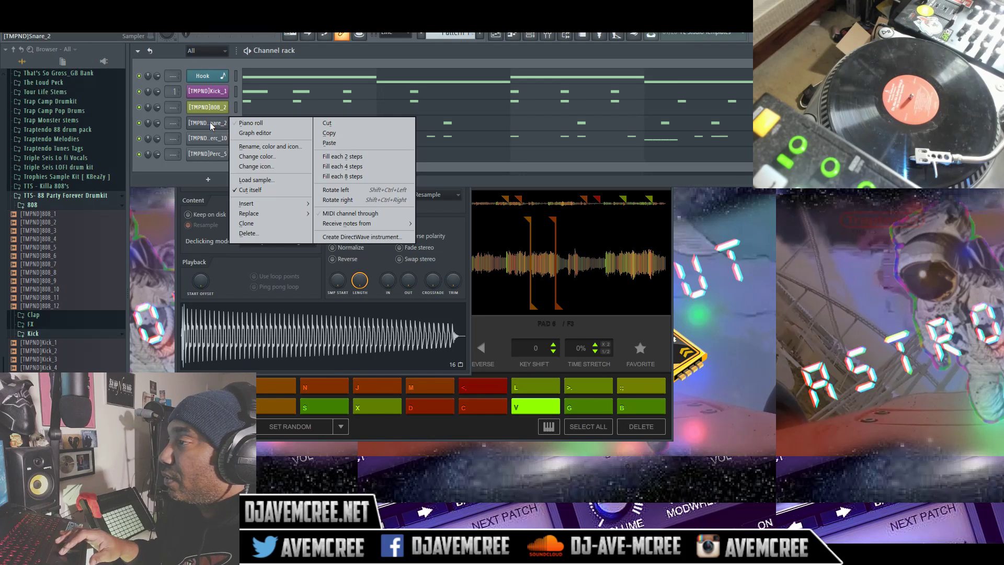
pyautogui.click(247, 158)
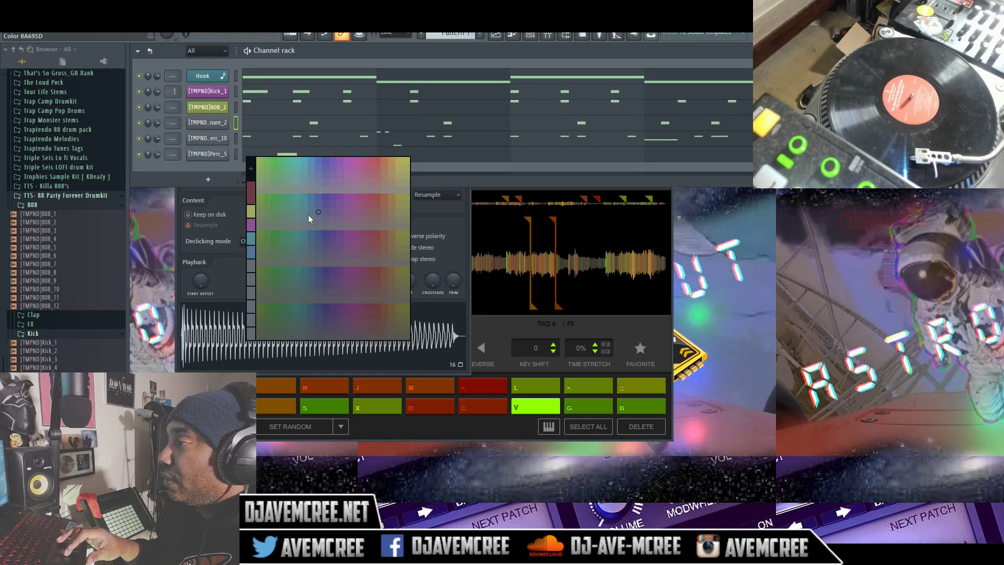
pyautogui.click(274, 212)
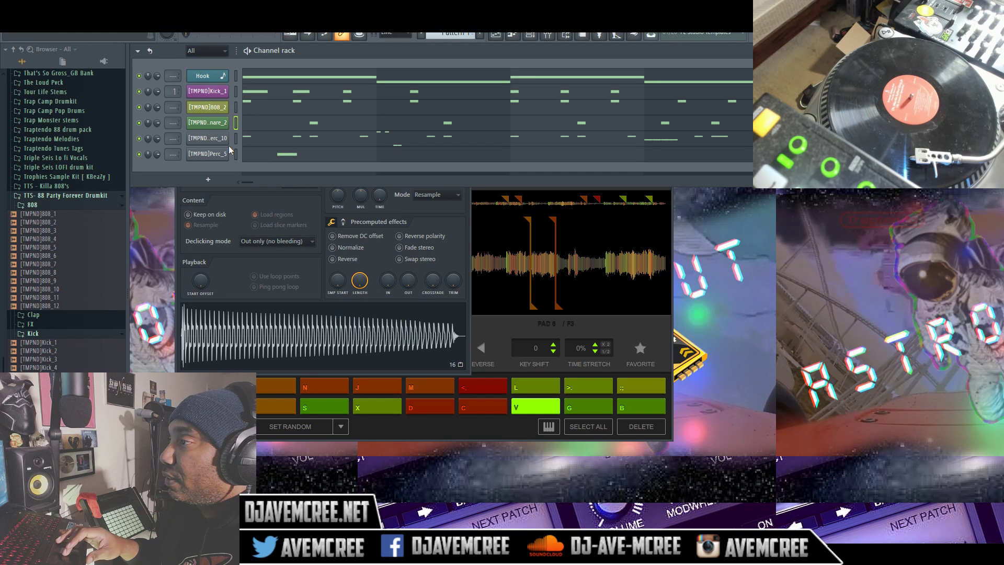
pyautogui.rightClick(212, 139)
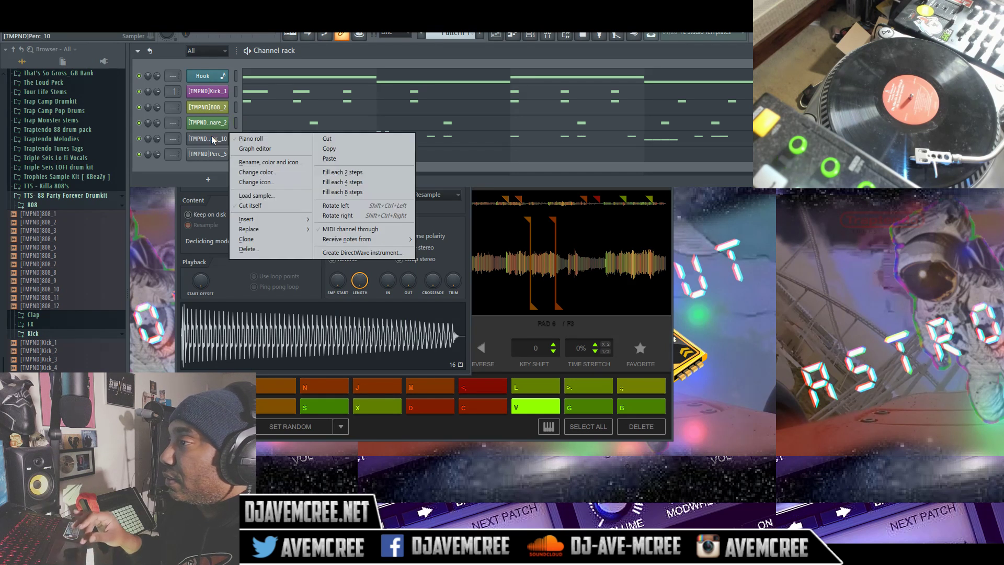
pyautogui.click(313, 53)
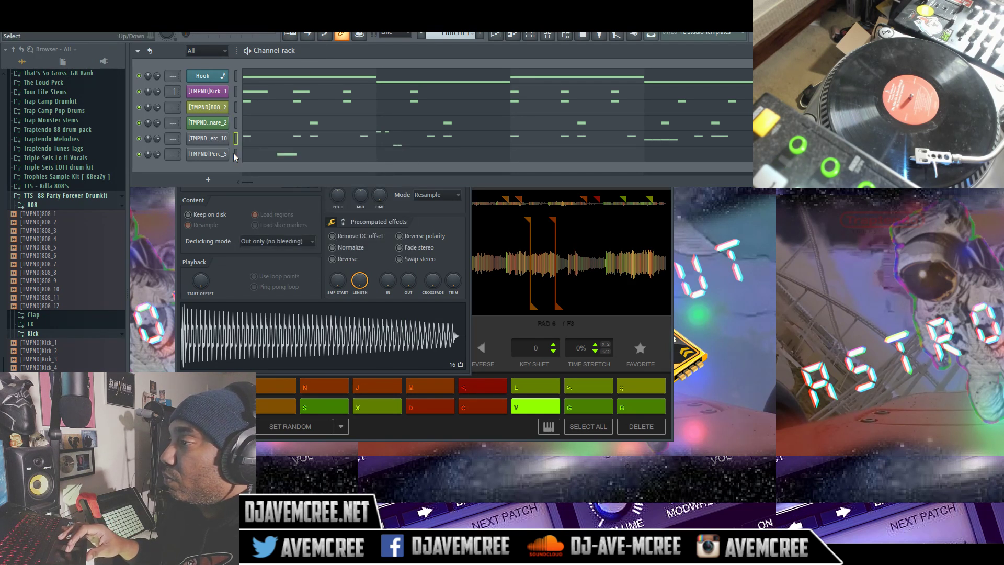
# Step: Raise the velocities of all [TMPND]808_2 notes to the same full level and play the pattern back
pyautogui.click(257, 93)
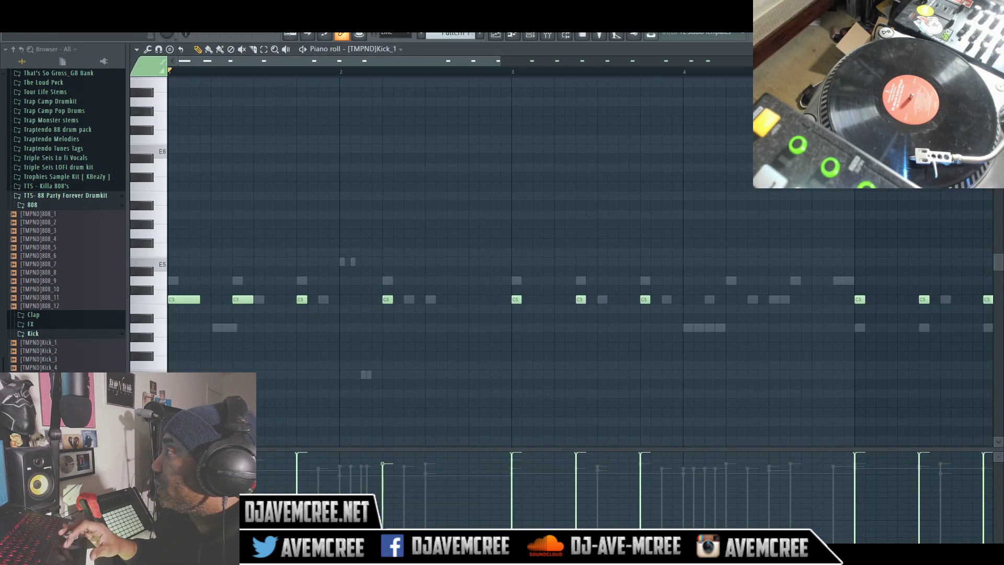
pyautogui.press('Escape')
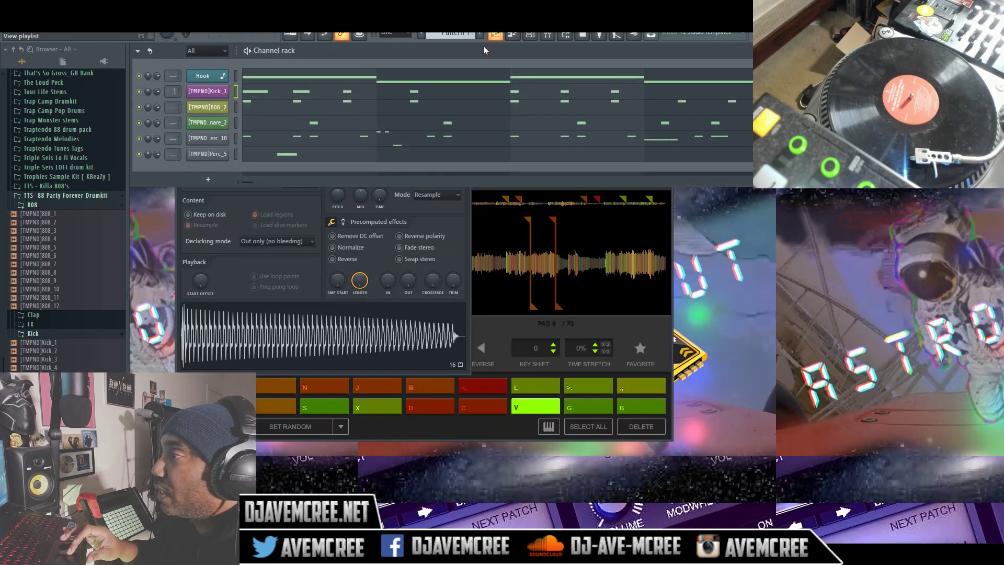
pyautogui.click(315, 112)
pyautogui.press('space')
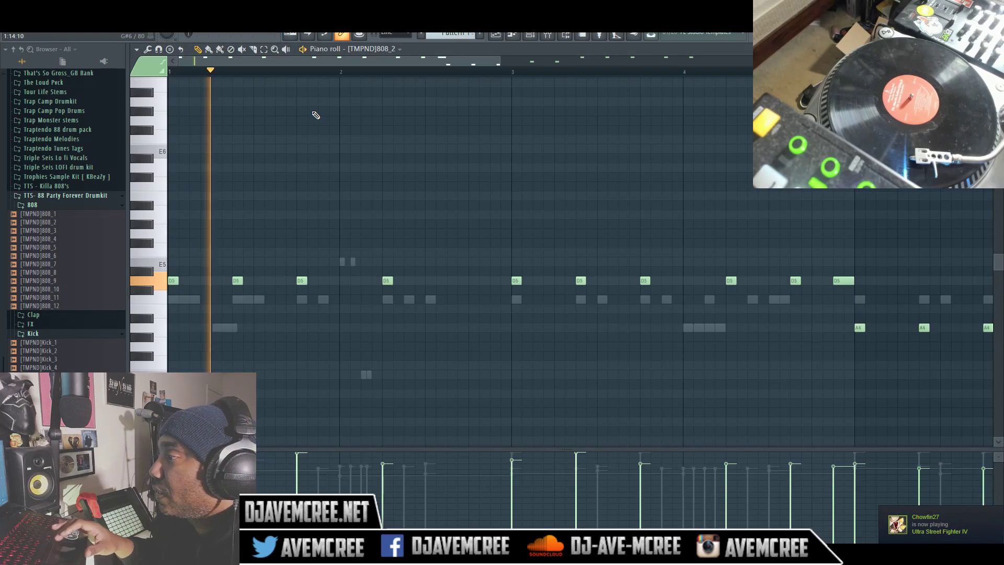
pyautogui.press('space')
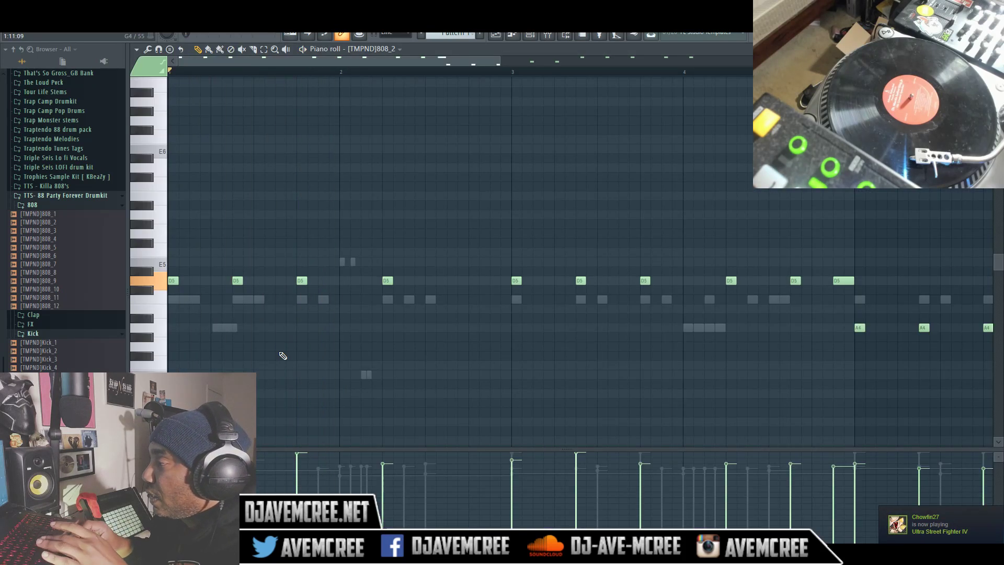
pyautogui.press('space')
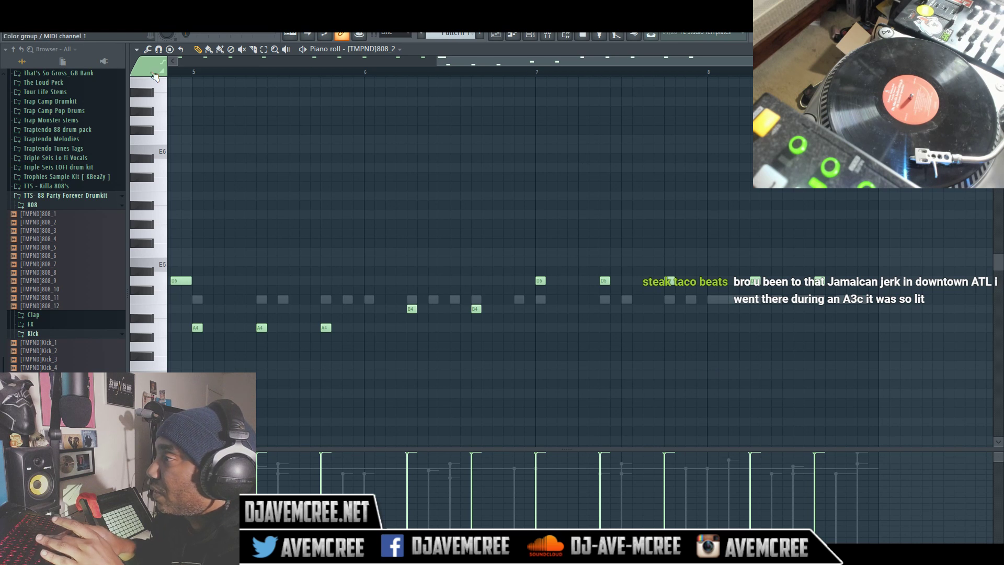
pyautogui.moveTo(468, 61); pyautogui.dragTo(190, 62)
pyautogui.press('space')
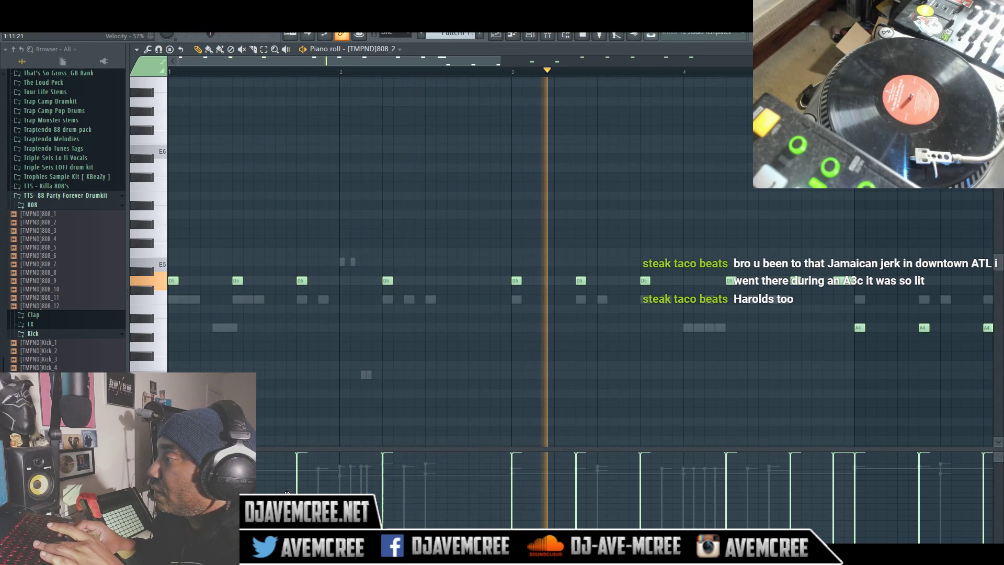
pyautogui.press('space')
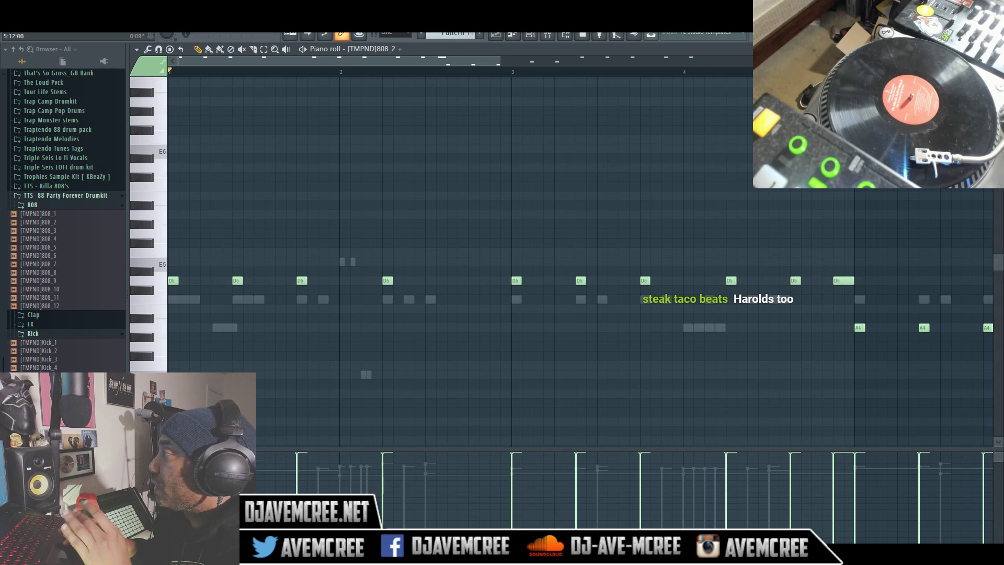
pyautogui.press('Escape')
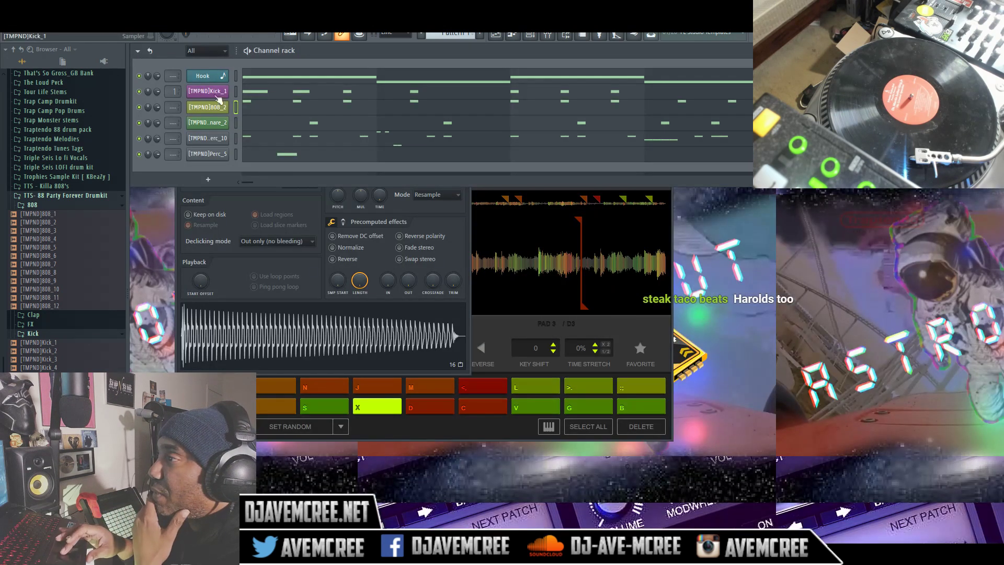
# Step: Route the [TMPND]808_2 channel to mixer track 2 while the pattern plays
pyautogui.press('space')
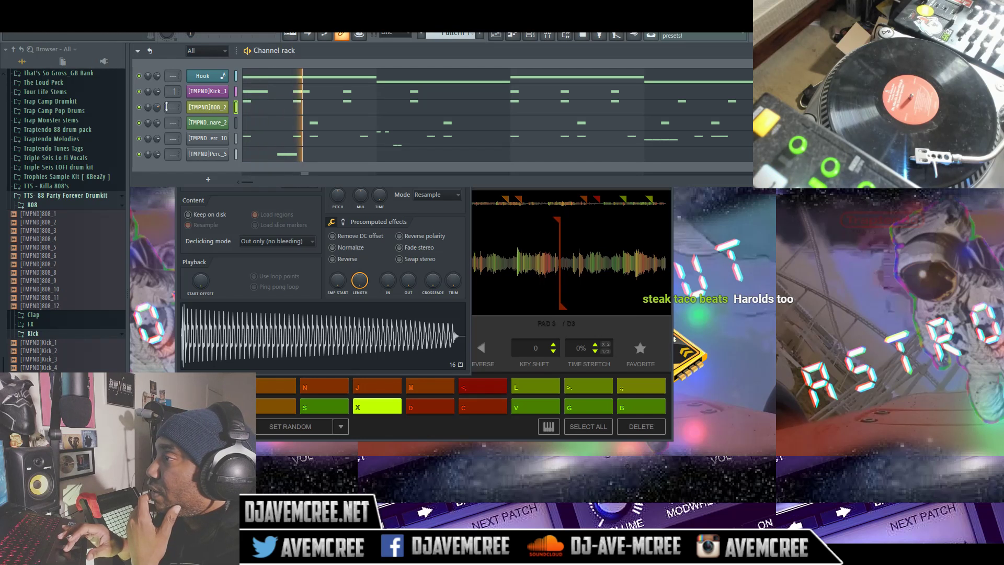
pyautogui.click(209, 107)
pyautogui.click(209, 109)
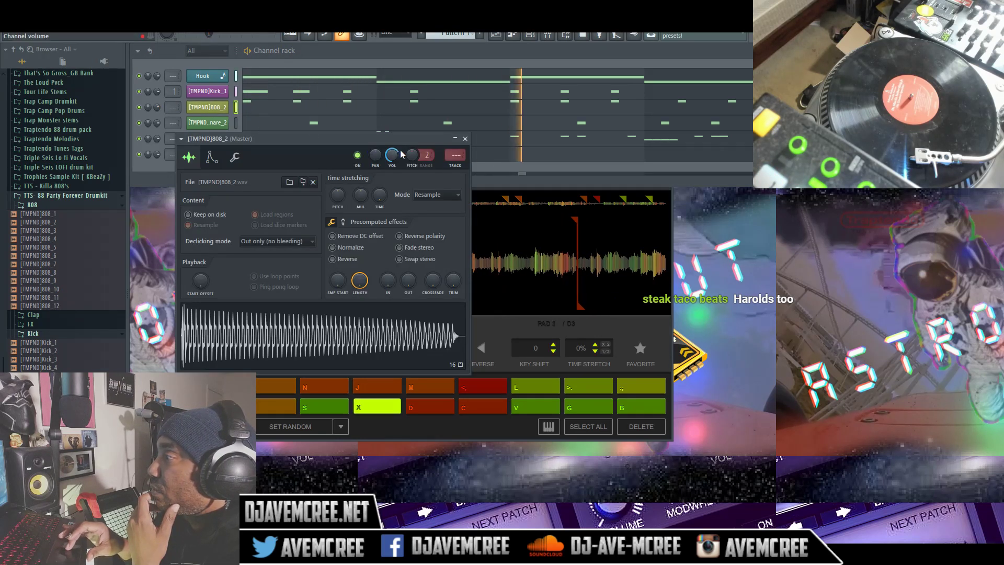
pyautogui.click(456, 166)
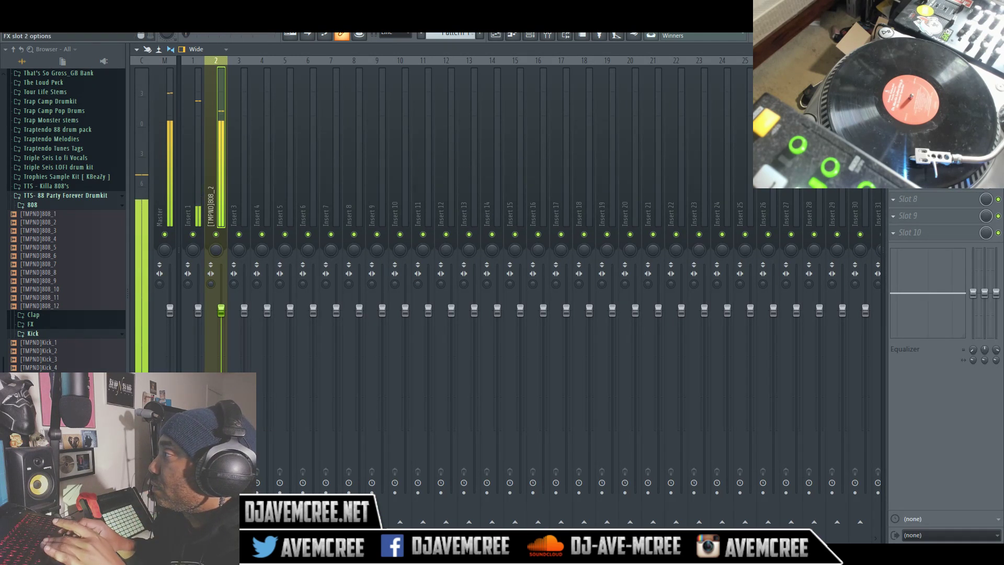
# Step: Load RBass Stereo in the first effect slot of the 808's mixer track and set its gain to -5.2 dB
pyautogui.click(892, 82)
pyautogui.moveTo(901, 92)
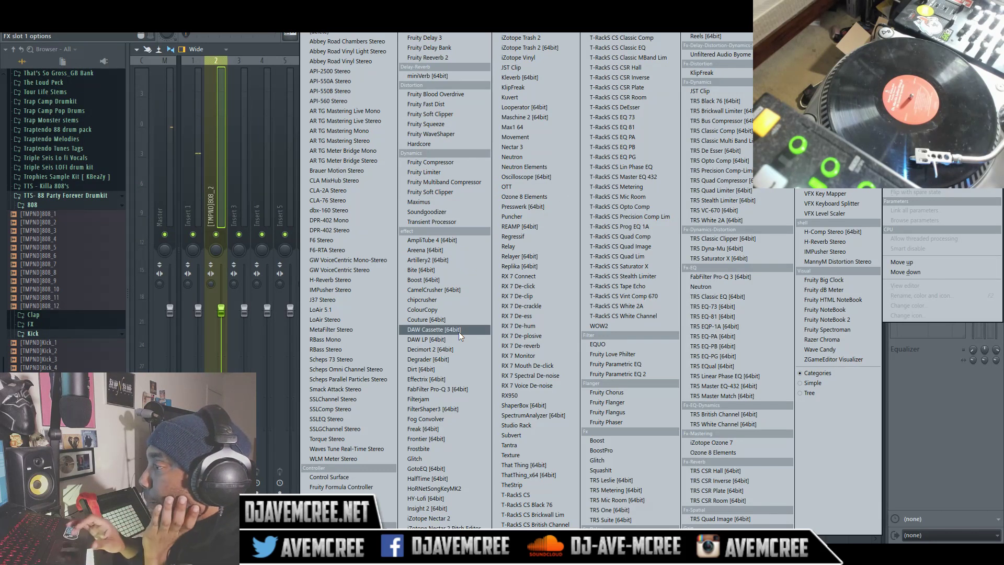
pyautogui.click(357, 347)
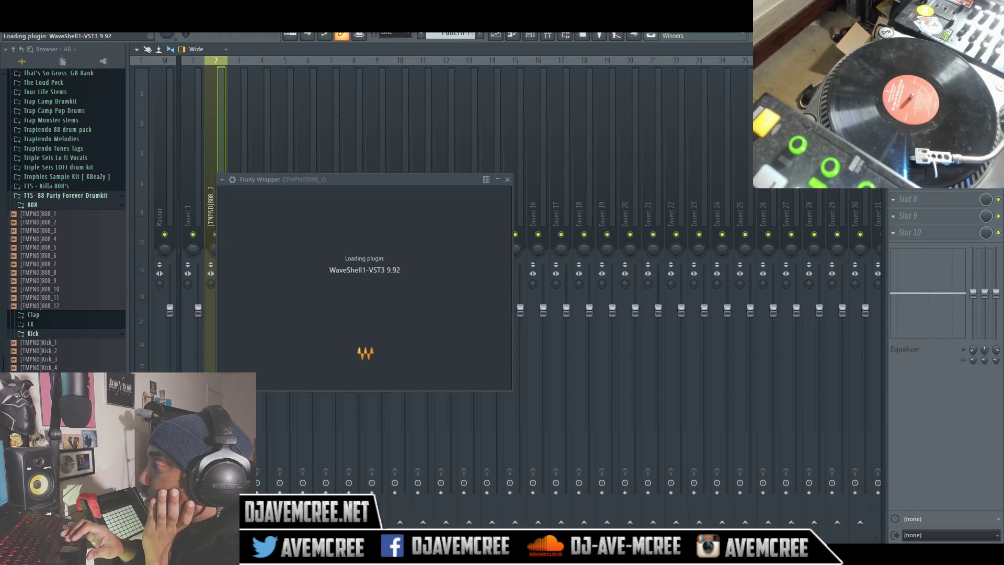
pyautogui.press('space')
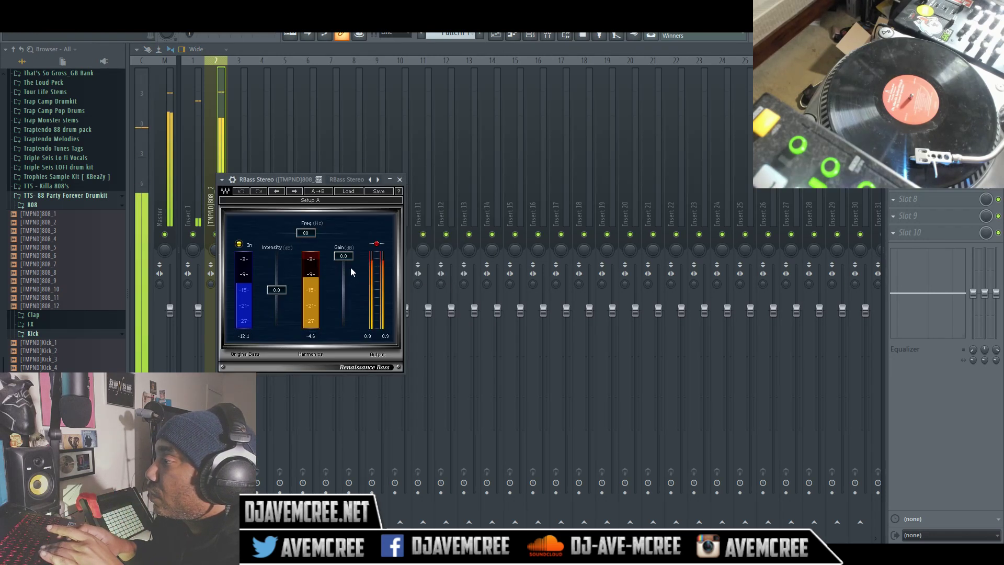
pyautogui.moveTo(343, 257); pyautogui.dragTo(343, 267)
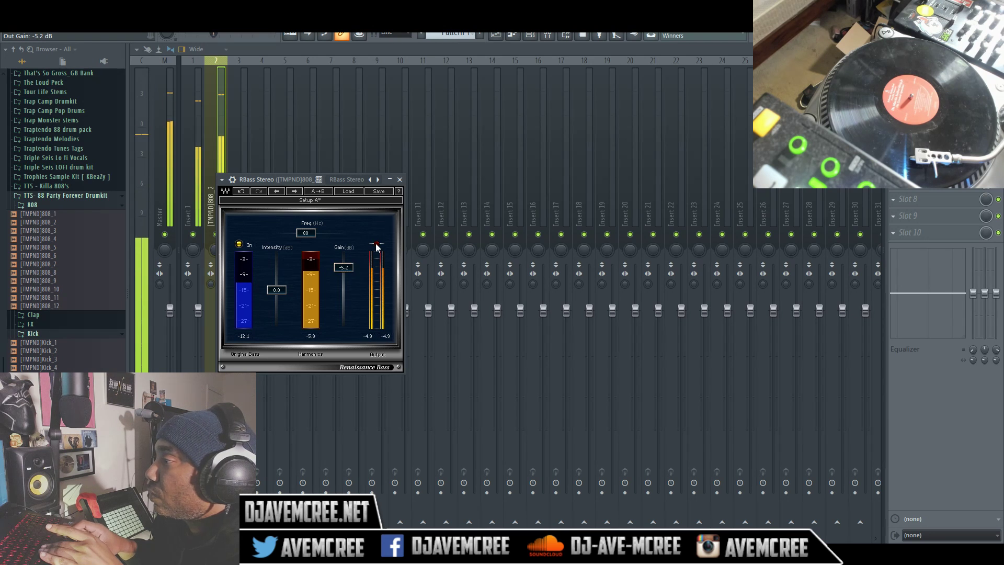
# Step: Raise the RBass Stereo intensity on the 808's mixer track to 3.7 dB, close the plugin and mixer, and stop playback
pyautogui.moveTo(276, 286); pyautogui.dragTo(276, 284)
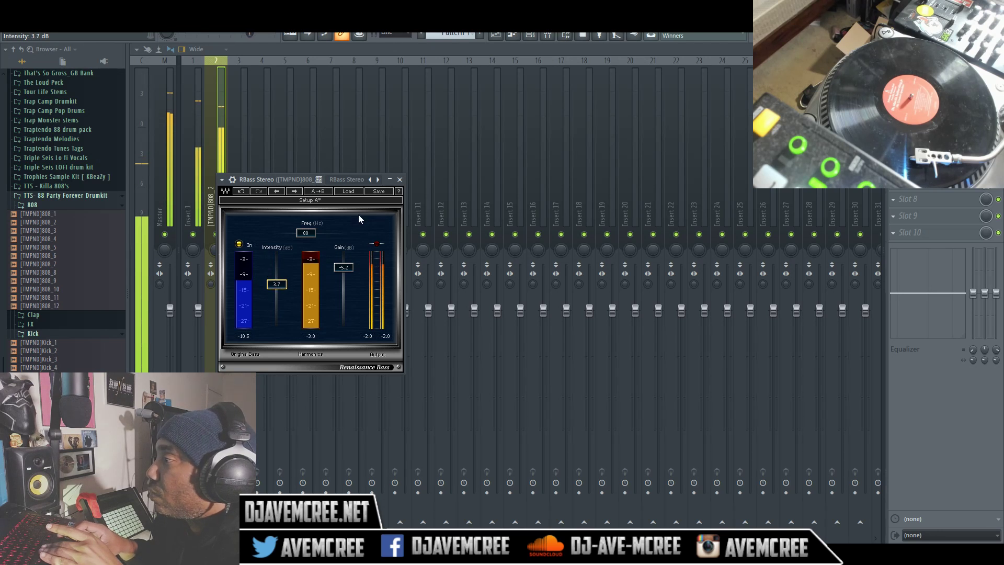
pyautogui.click(400, 180)
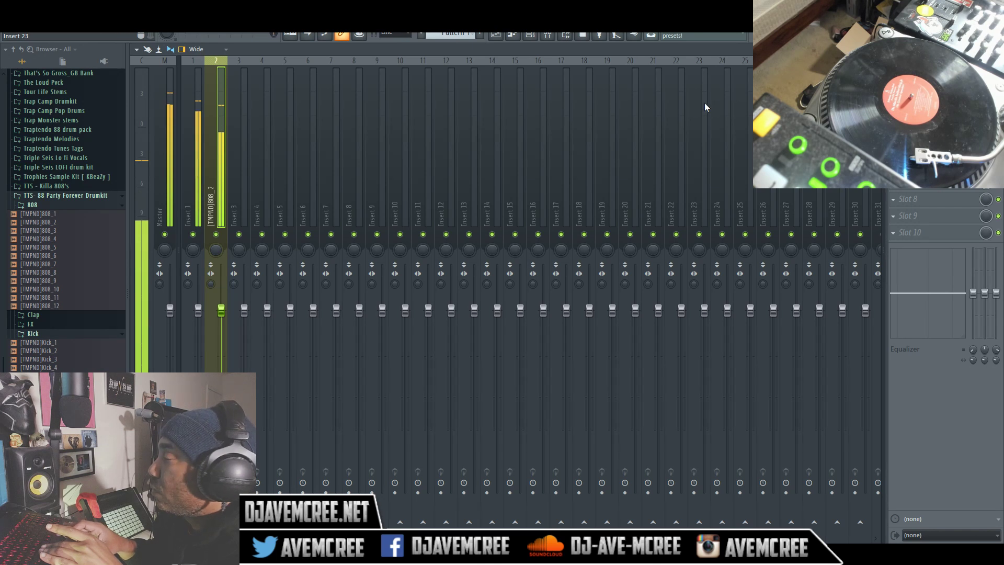
pyautogui.press('F9')
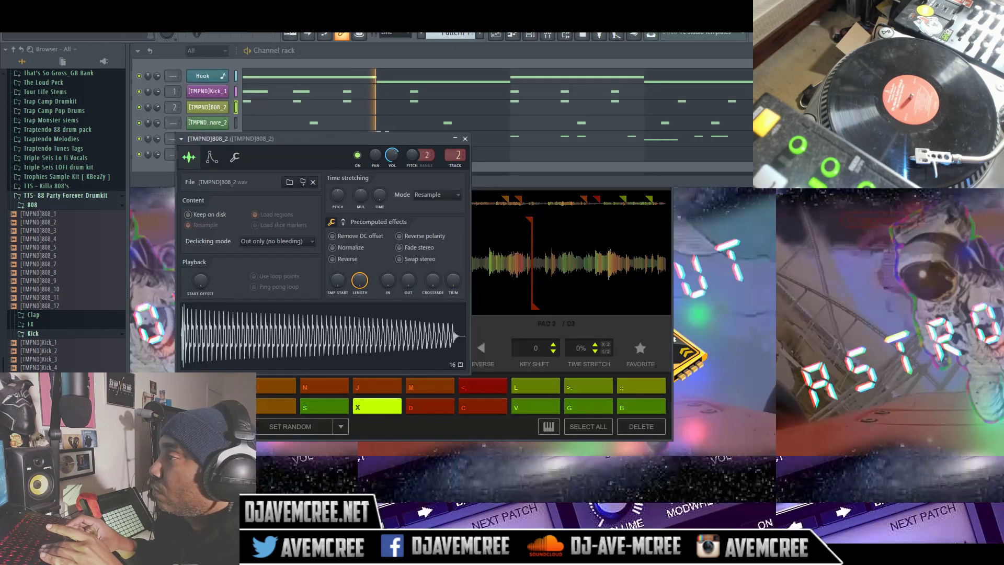
pyautogui.press('space')
pyautogui.press('x')
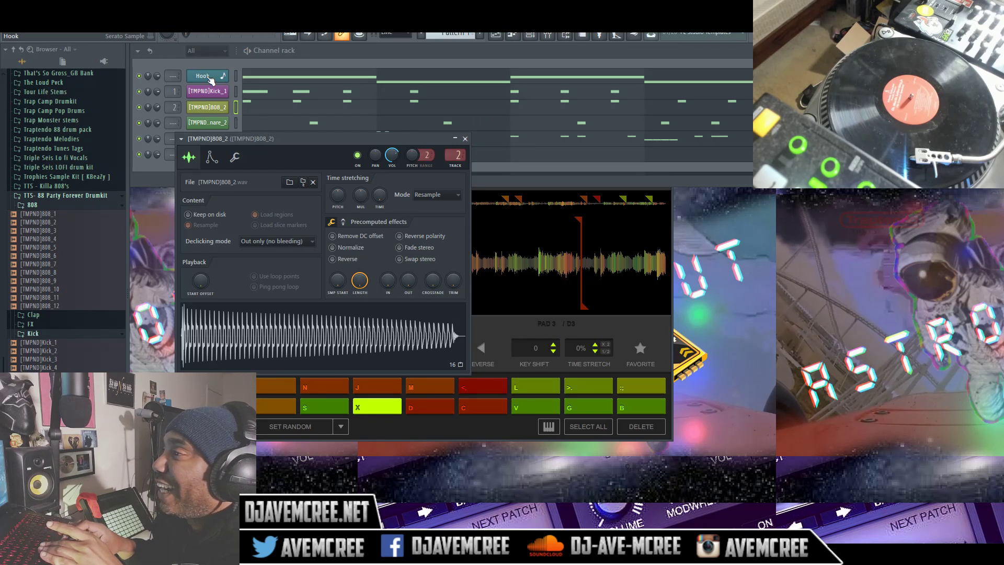
# Step: Route the Hook channel's Serato Sample instrument to mixer track 3
pyautogui.click(208, 76)
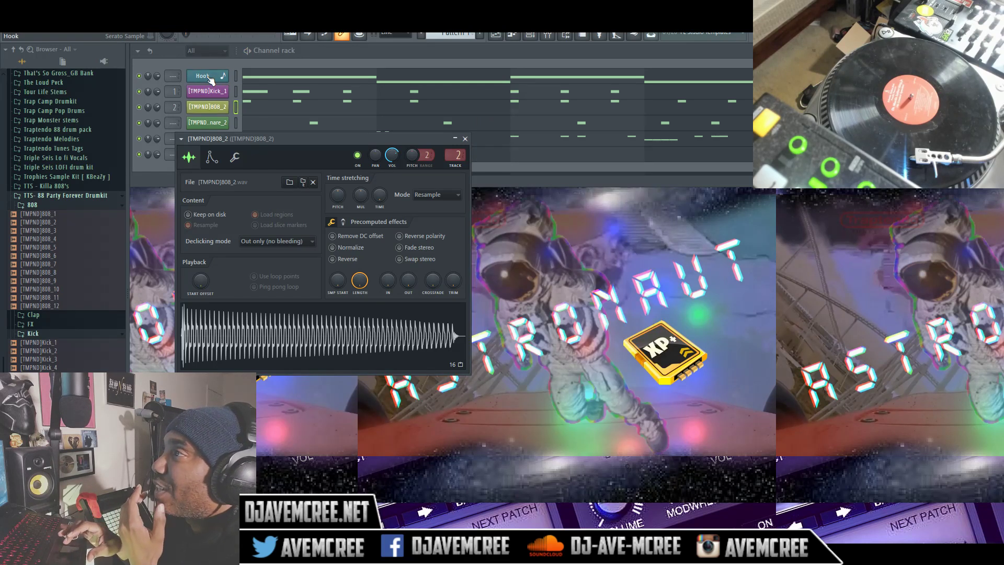
pyautogui.click(209, 78)
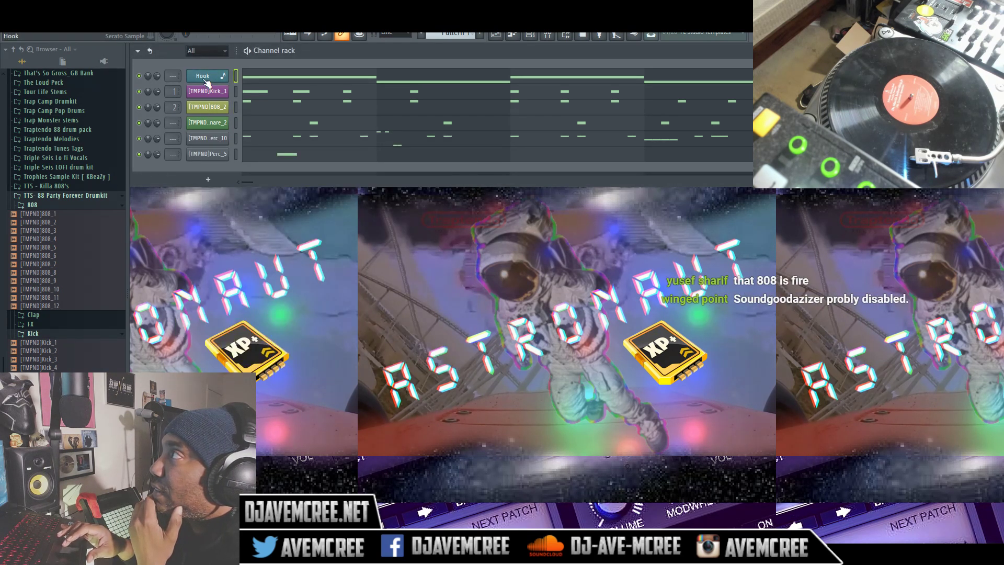
pyautogui.click(207, 80)
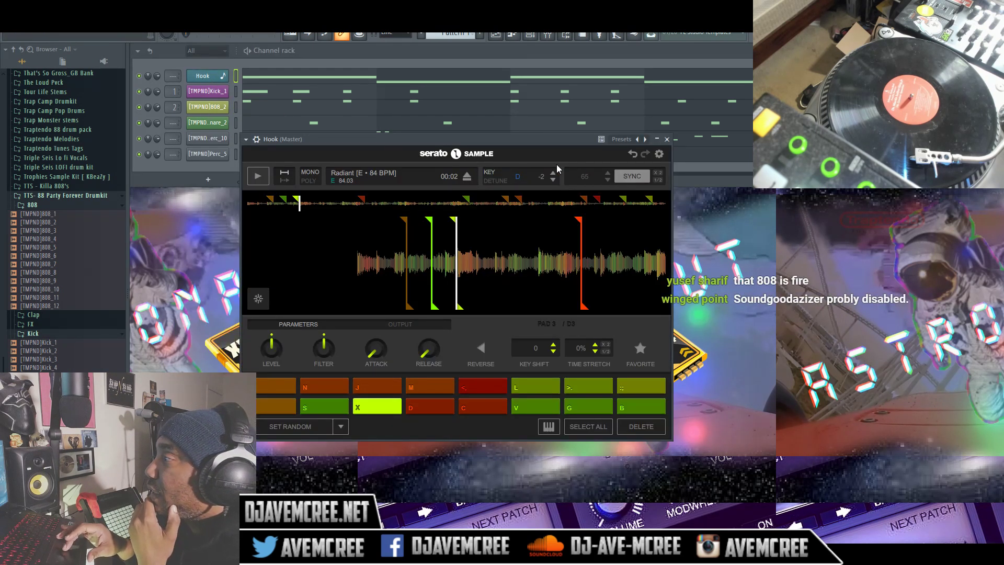
pyautogui.click(261, 142)
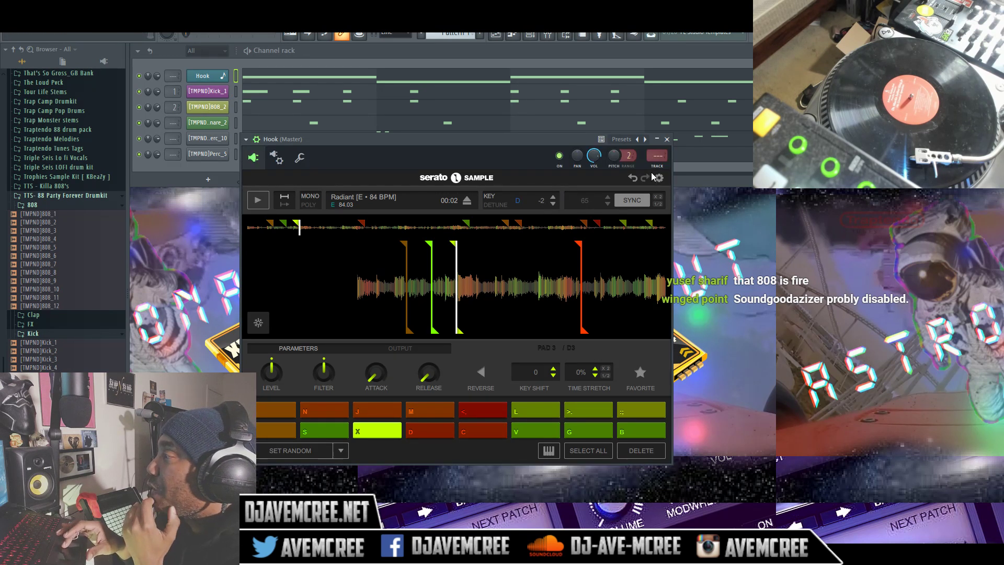
pyautogui.click(657, 167)
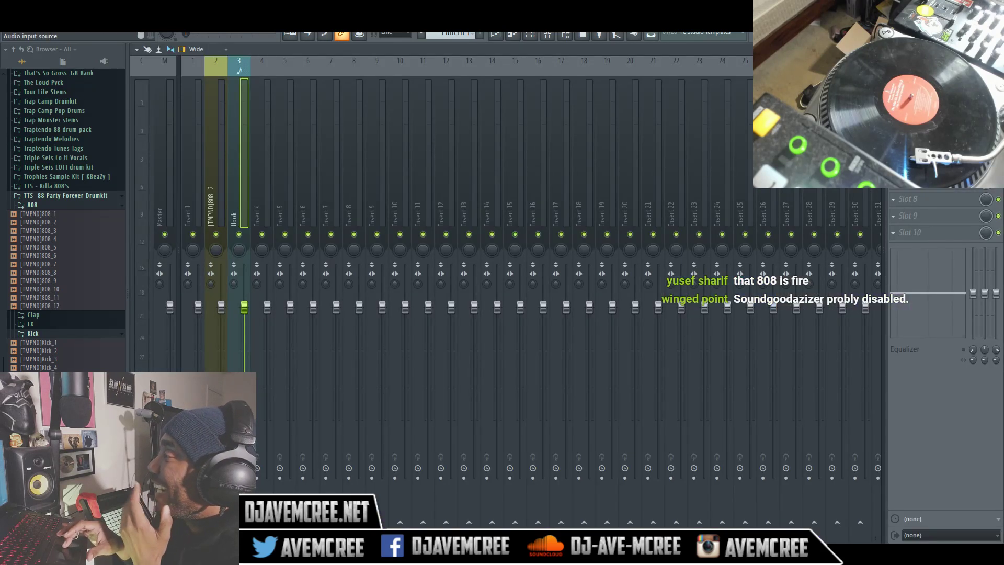
pyautogui.press('F9')
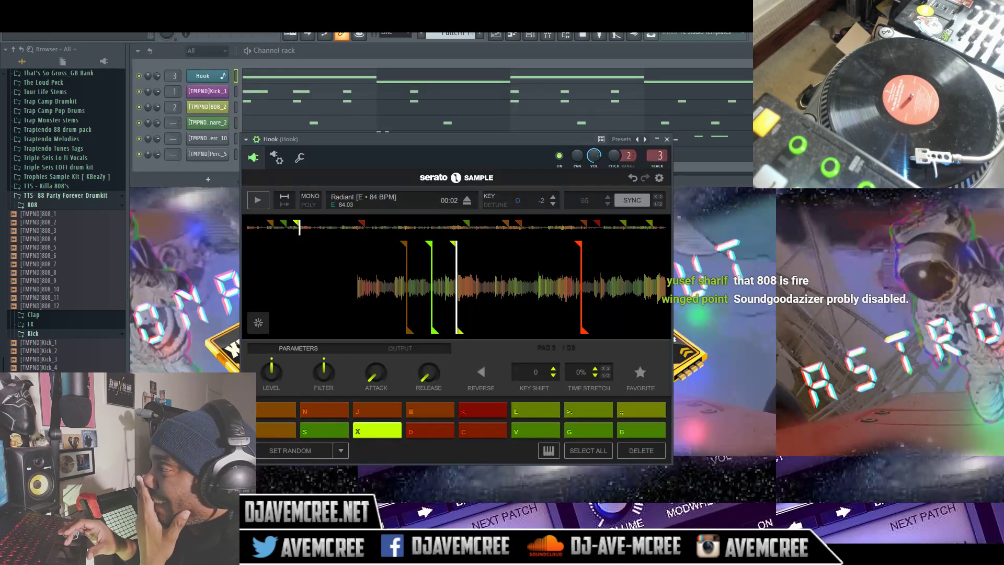
pyautogui.click(566, 59)
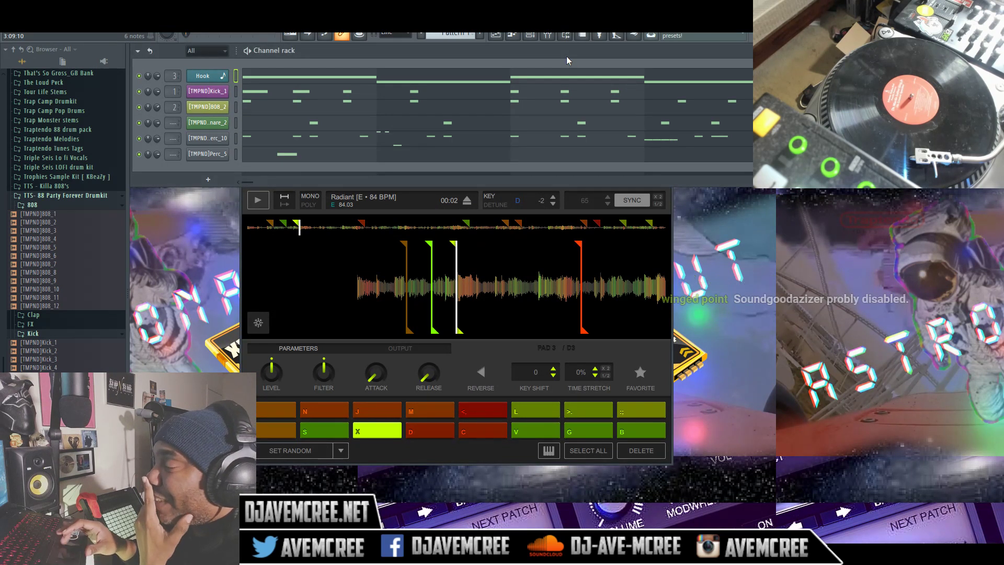
# Step: Route the [TMPND]Snare_2 channel to mixer track 4 and return to the channel rack
pyautogui.click(202, 129)
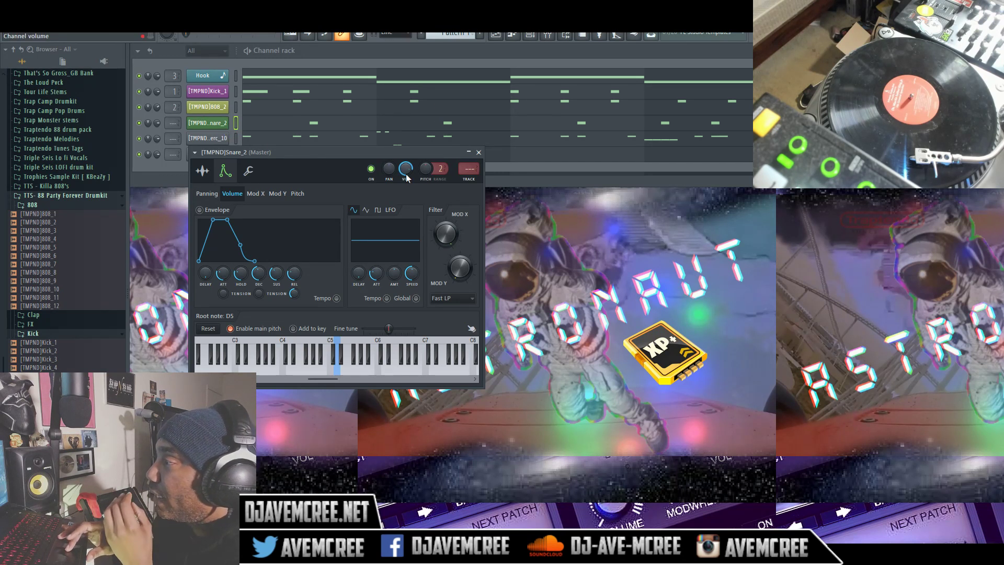
pyautogui.click(468, 181)
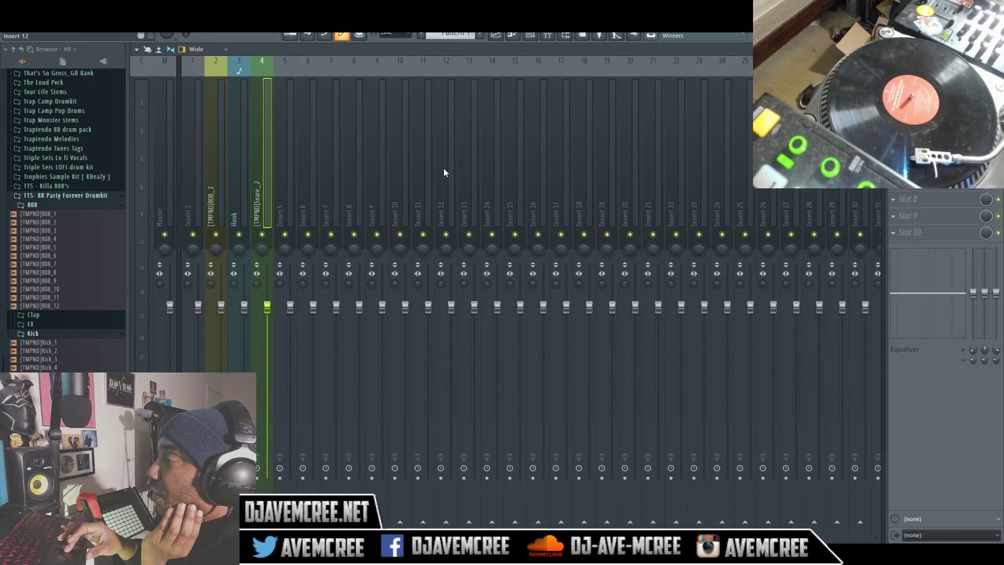
pyautogui.press('F9')
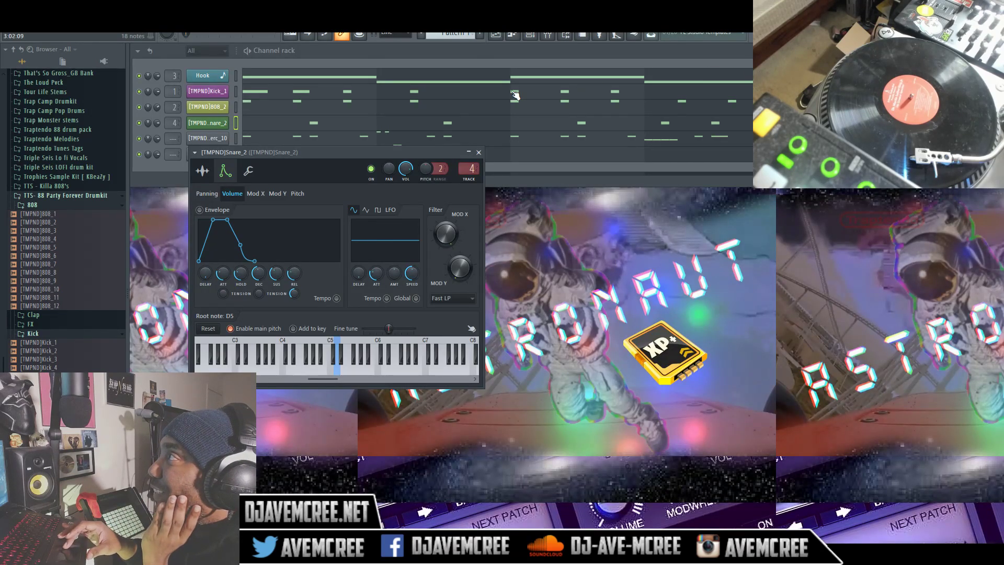
# Step: Enable Cut itself on the [TMPND]Perc_10 channel and check the same option on [TMPND]Perc_5
pyautogui.click(217, 140)
pyautogui.rightClick(212, 139)
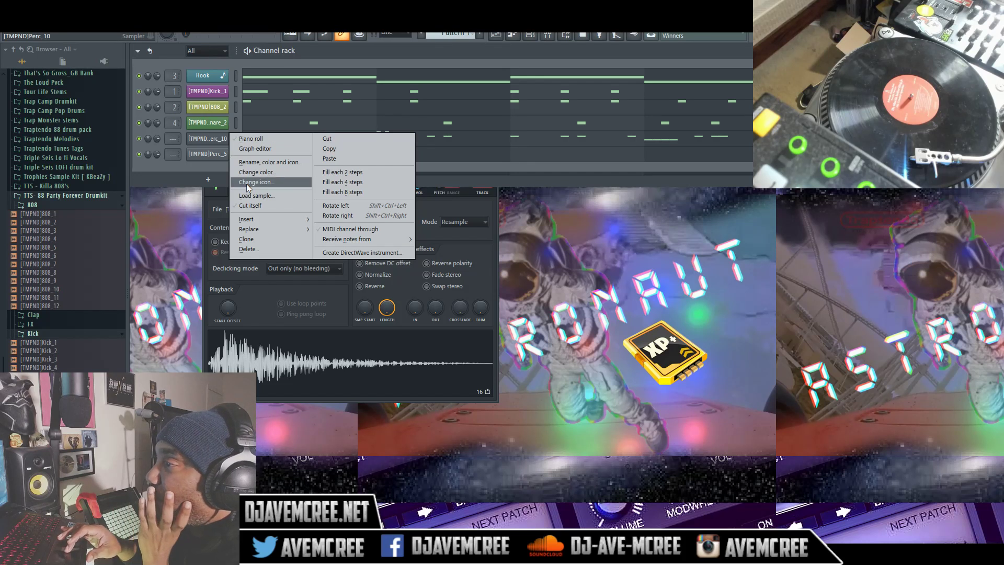
pyautogui.click(249, 206)
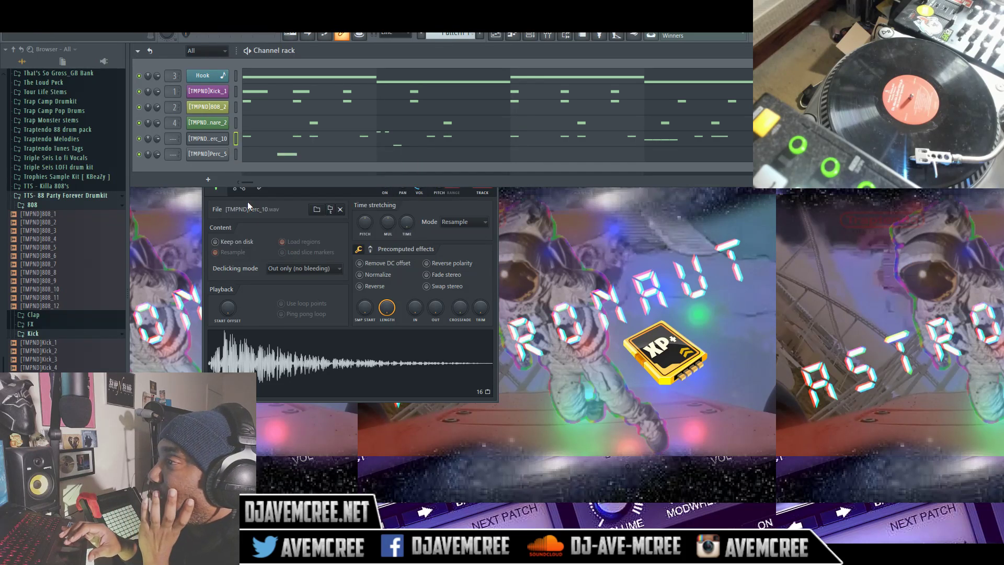
pyautogui.rightClick(217, 156)
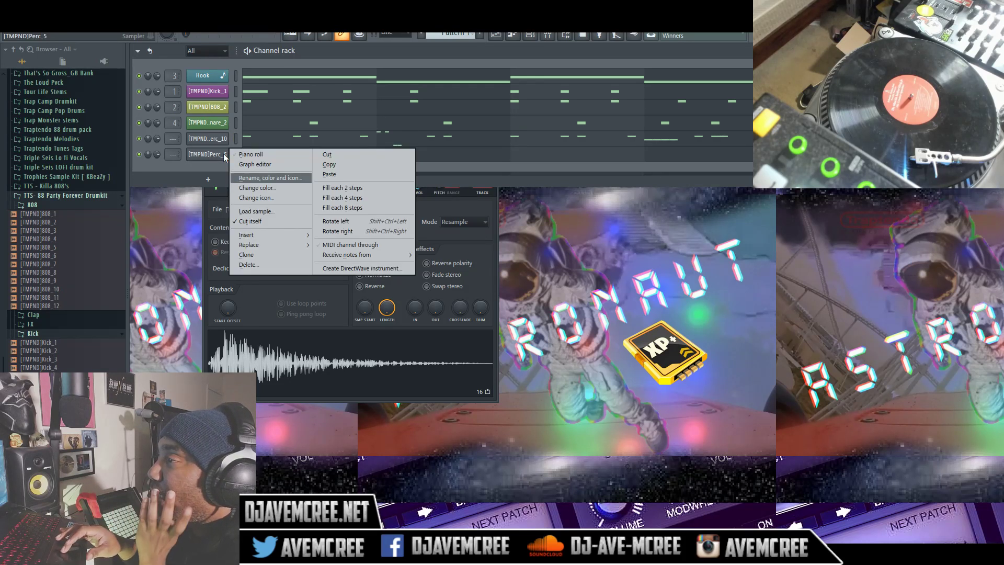
pyautogui.click(210, 138)
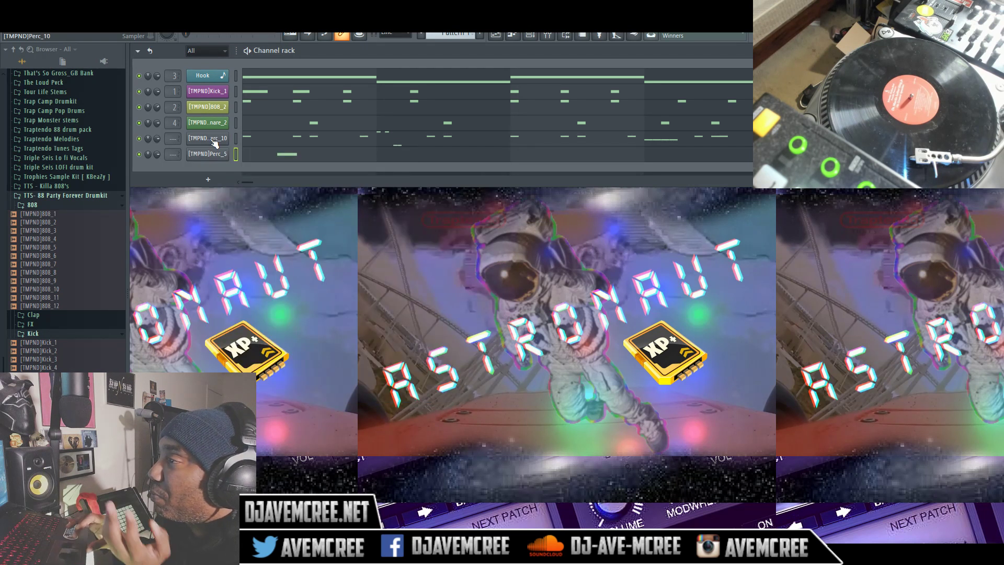
# Step: Color the [TMPND]Perc_10 channel teal
pyautogui.rightClick(211, 139)
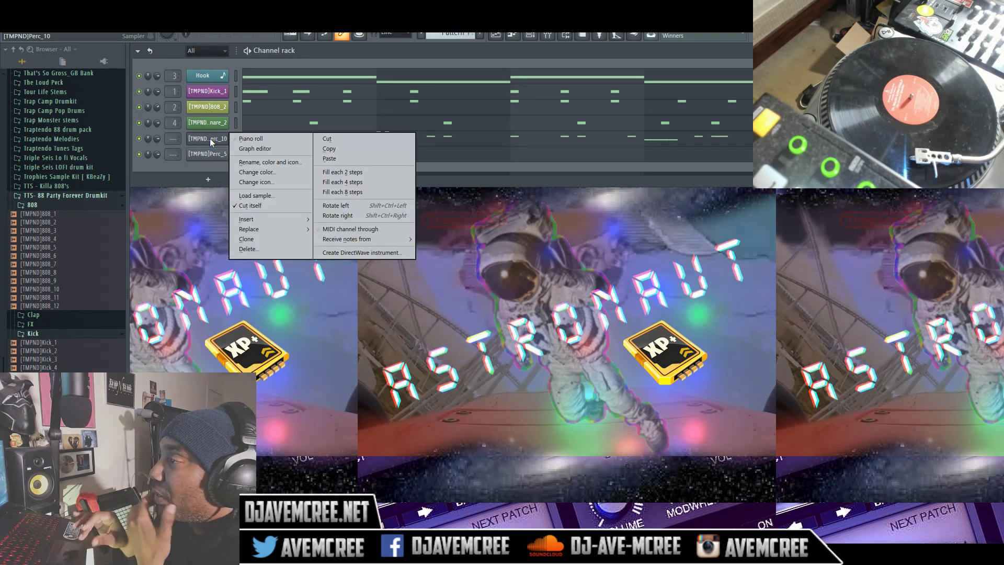
pyautogui.click(255, 172)
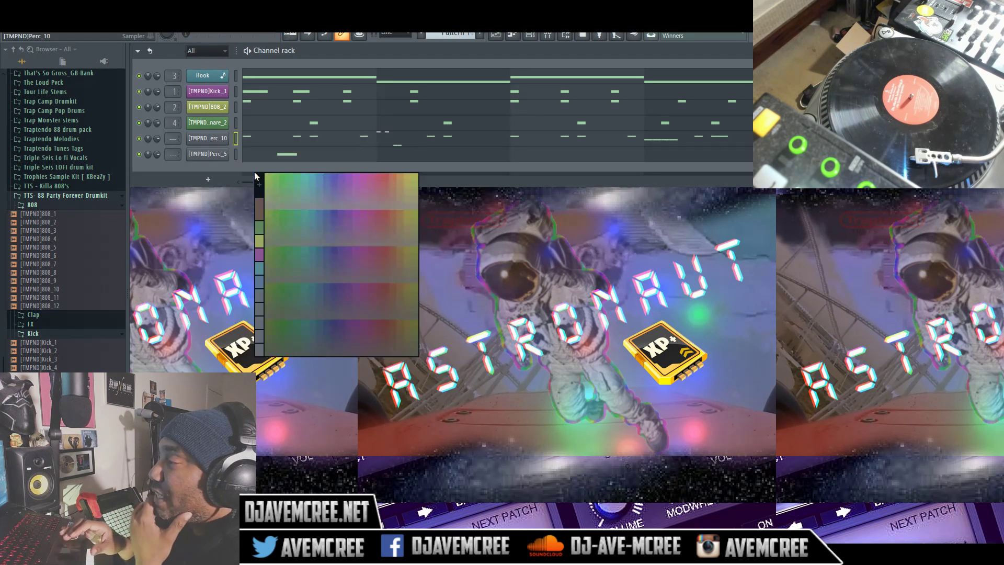
pyautogui.click(304, 212)
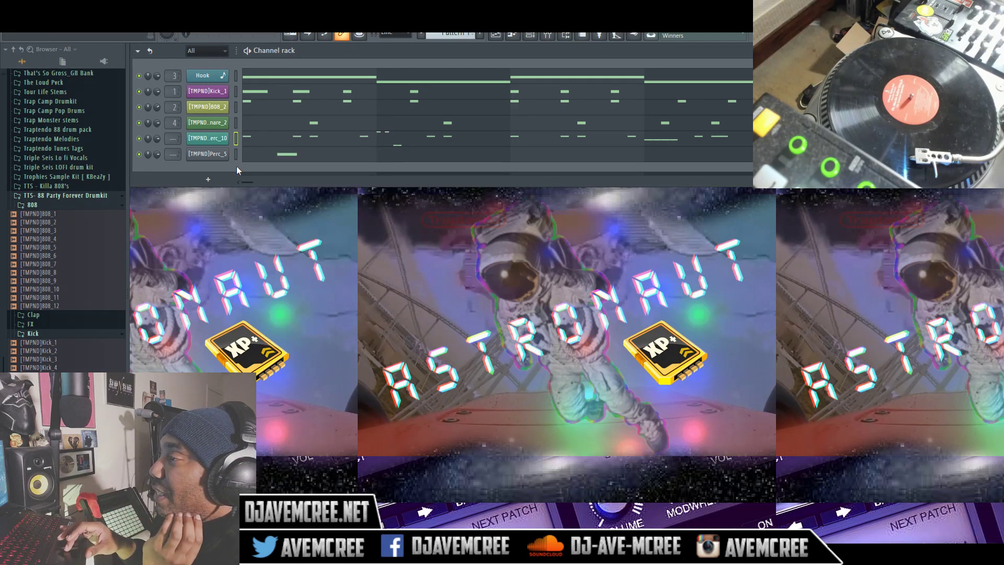
# Step: Color the [TMPND]Perc_5 channel reddish brown
pyautogui.rightClick(213, 156)
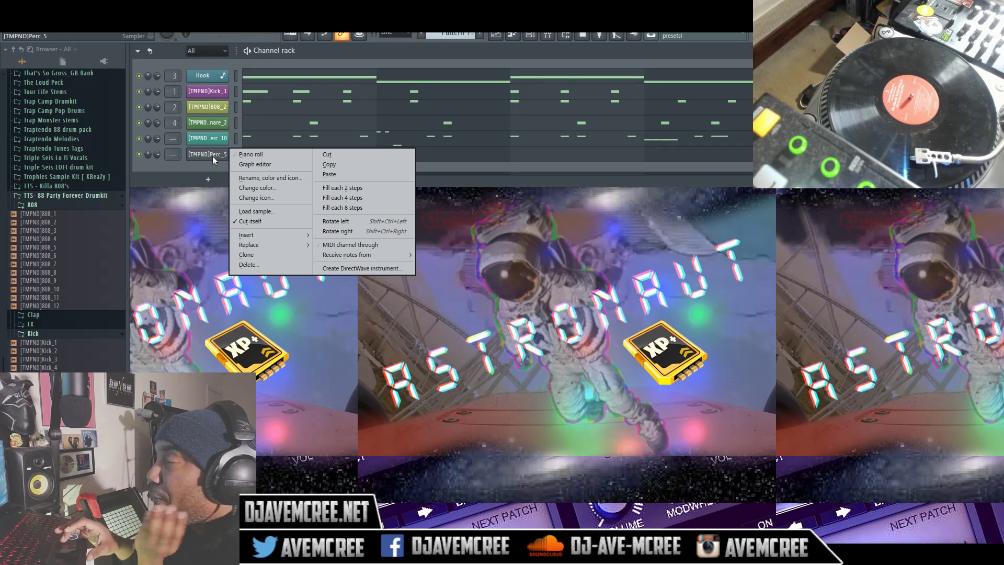
pyautogui.click(256, 187)
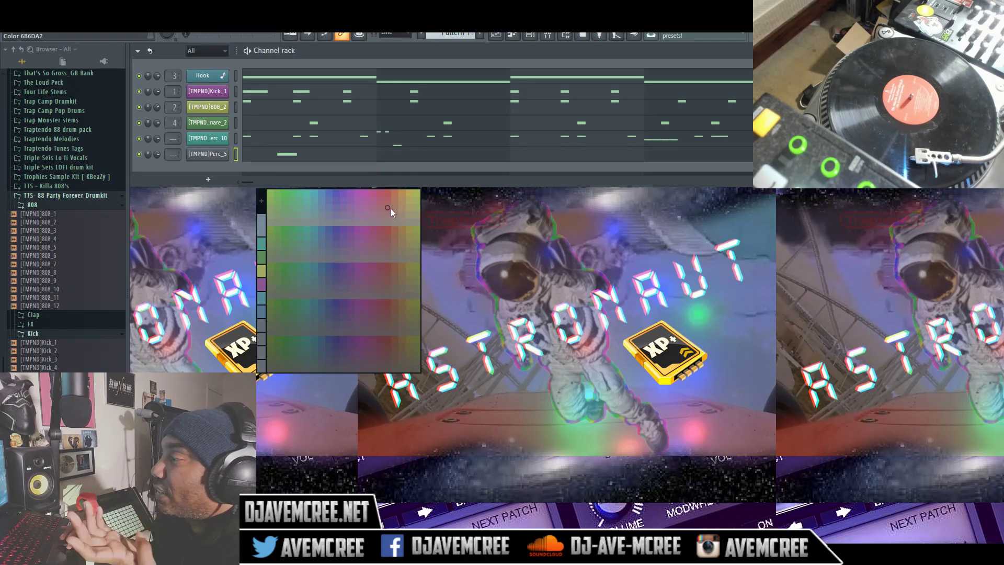
pyautogui.click(395, 235)
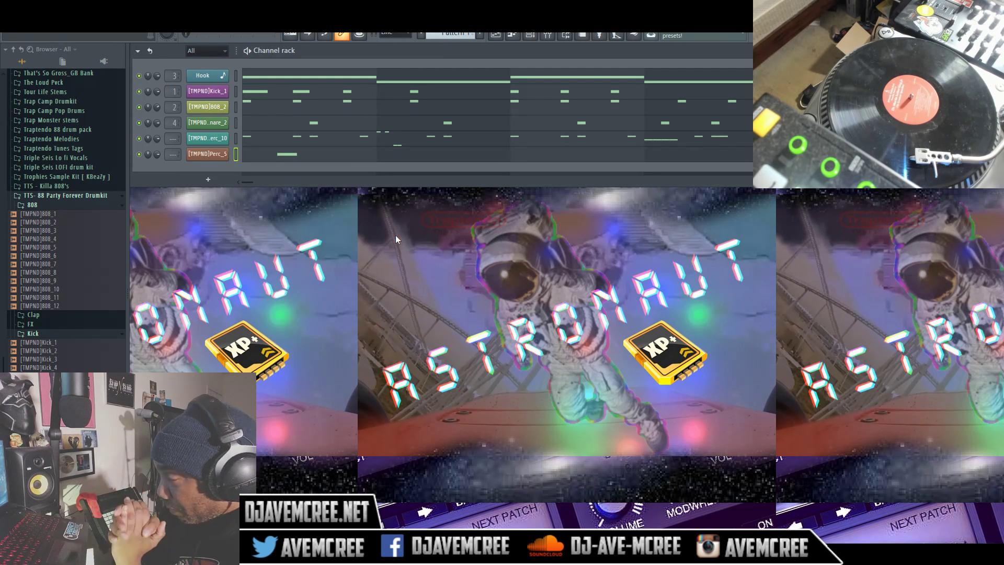
# Step: Start pattern playback and clone the [TMPND]Perc_5 channel
pyautogui.press('space')
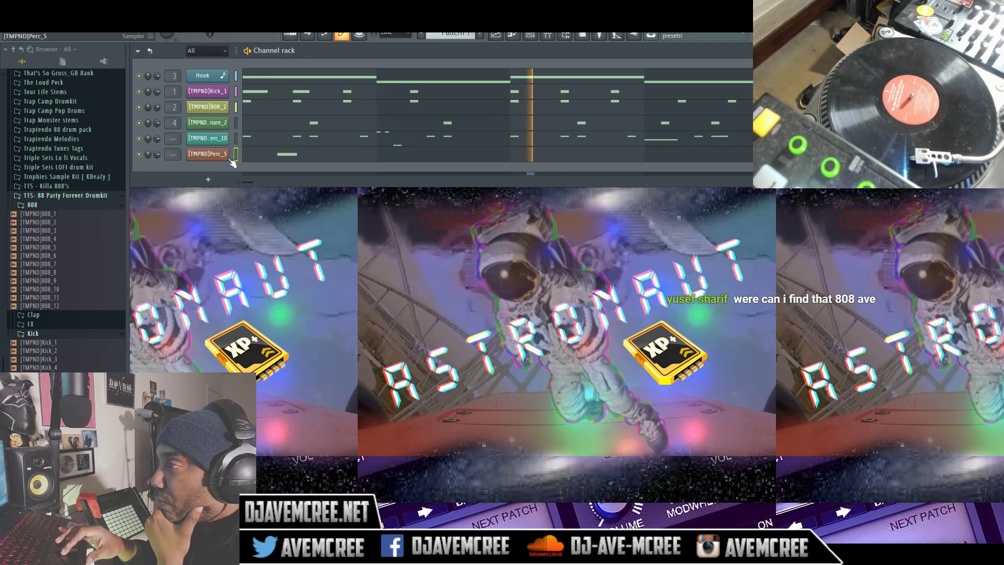
pyautogui.rightClick(219, 160)
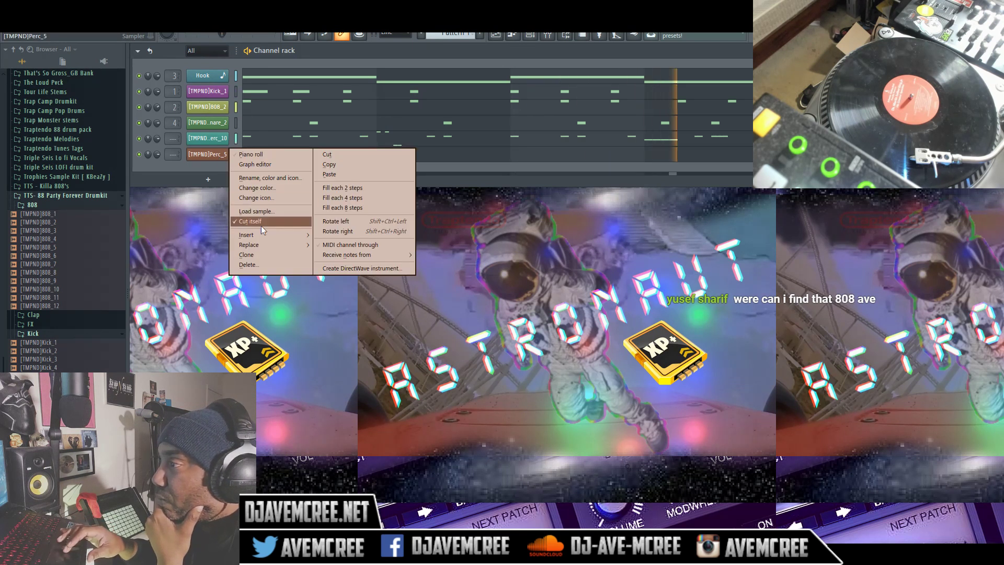
pyautogui.click(268, 254)
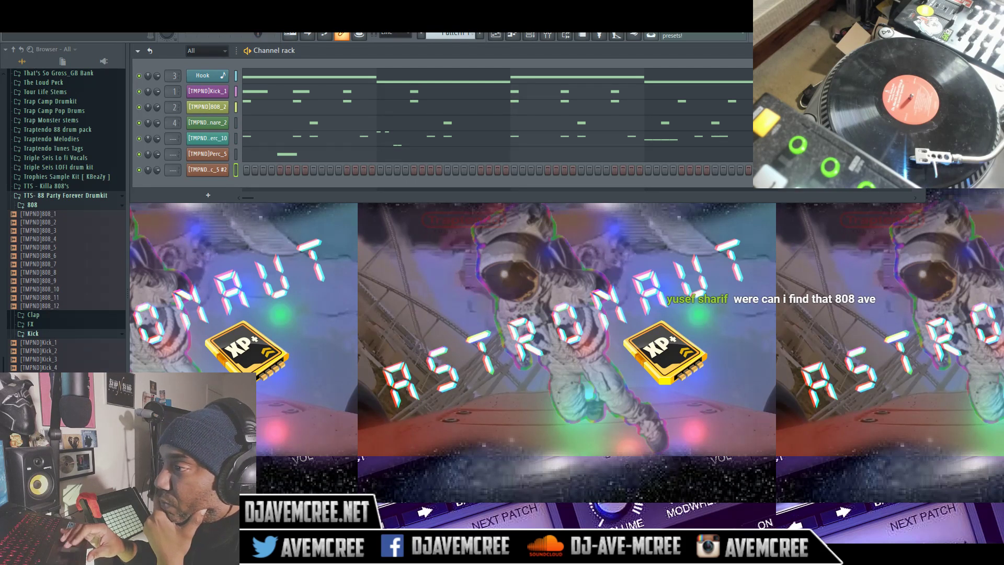
# Step: Audition the Perc samples of the TTS- 88 Party Forever Drumkit one after another against the playing pattern
pyautogui.click(79, 455)
pyautogui.press('Down')
pyautogui.press('Down')
pyautogui.press('Down')
pyautogui.press('Down')
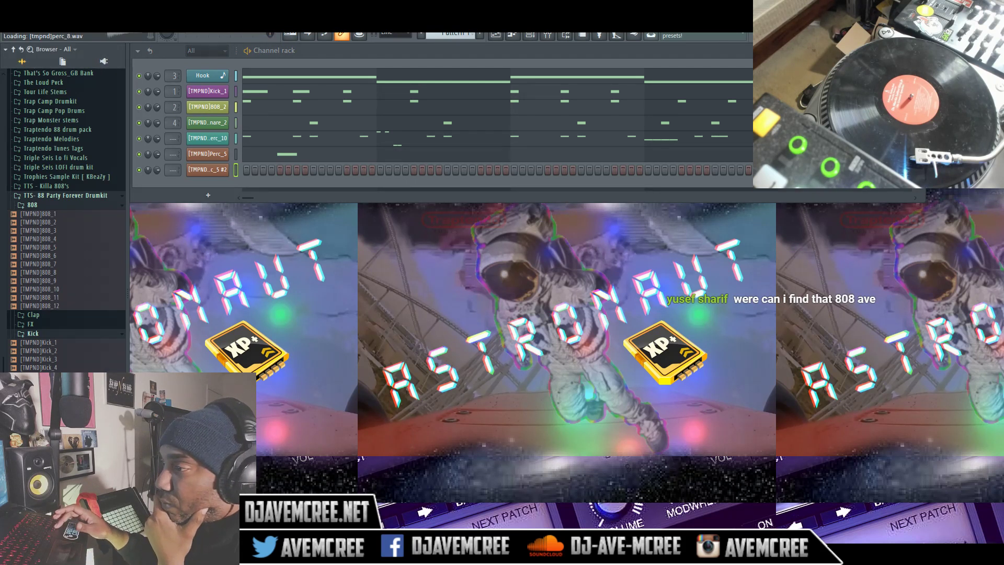
pyautogui.press('Down')
pyautogui.press('Down')
pyautogui.press('Down')
pyautogui.press('Down')
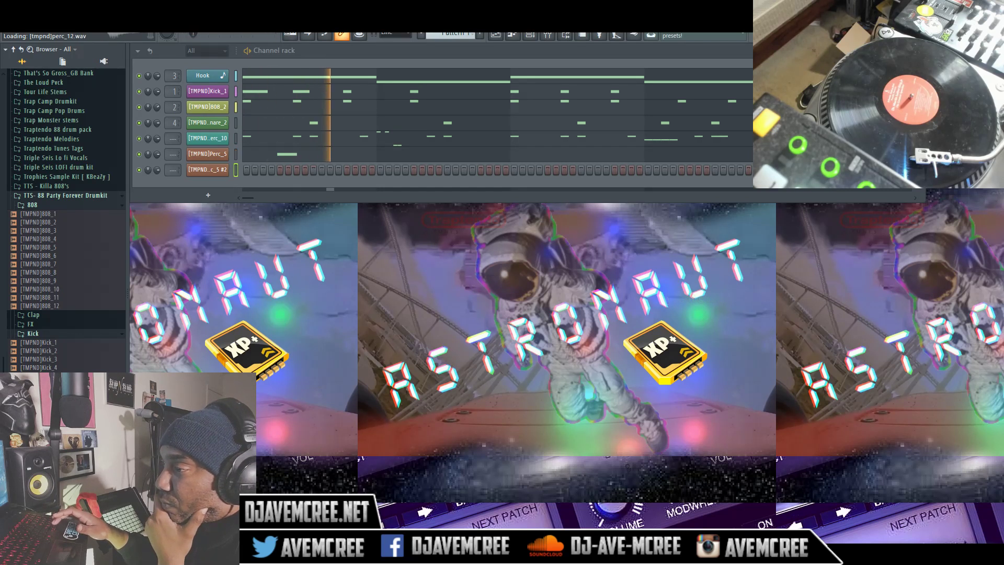
pyautogui.press('Down')
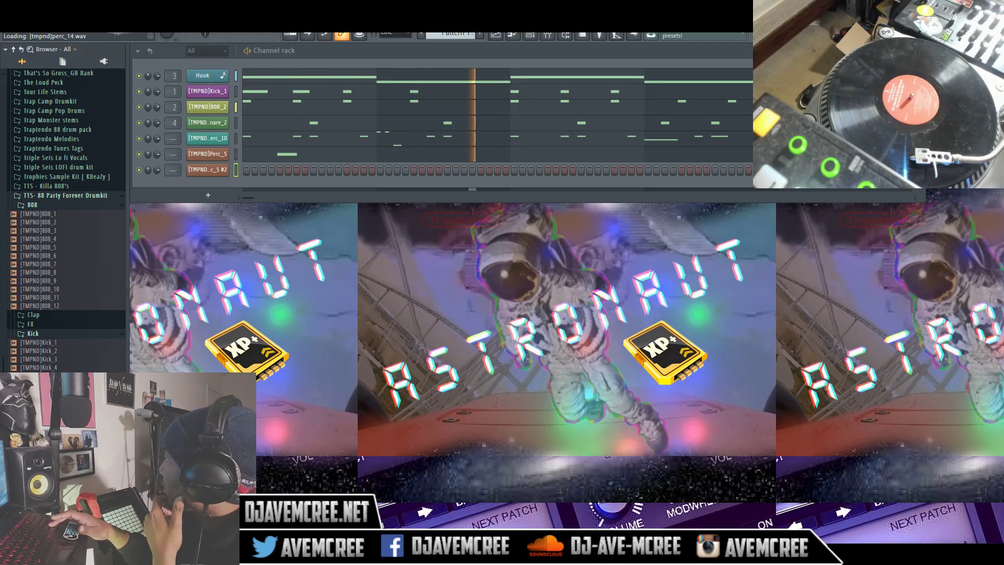
pyautogui.press('Down')
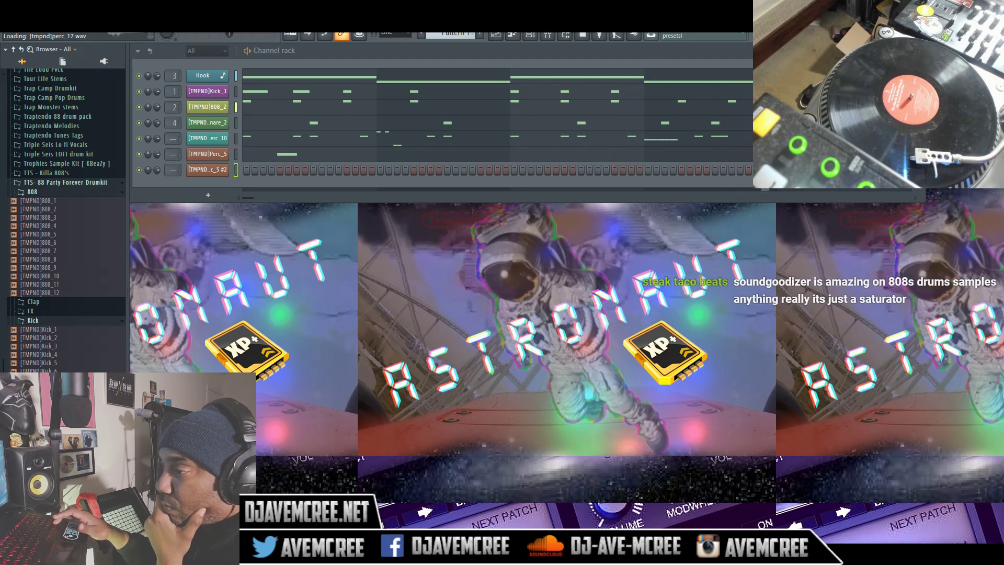
pyautogui.press('Down')
pyautogui.press('Down')
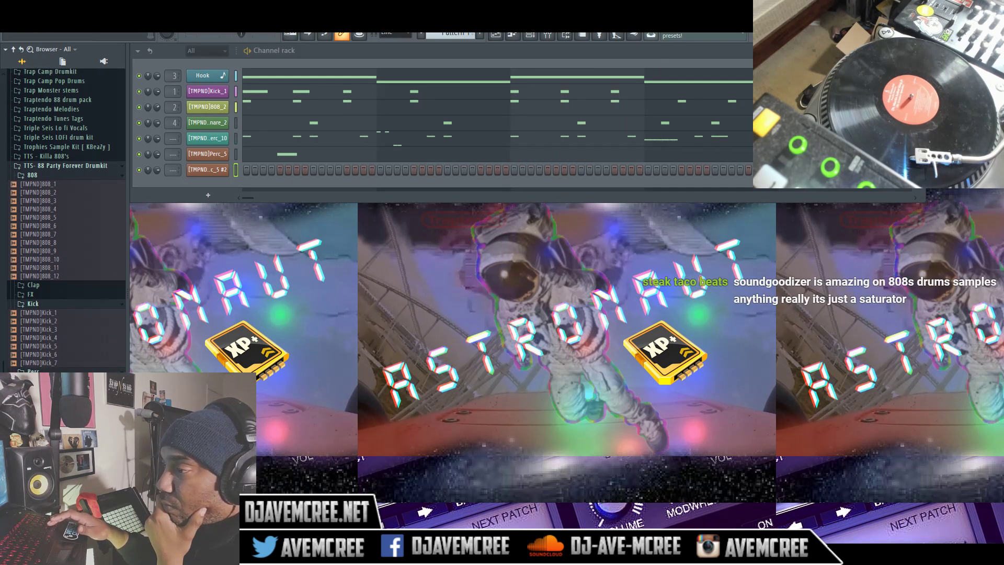
pyautogui.press('Down')
pyautogui.press('Down')
pyautogui.press('Down')
pyautogui.press('Down')
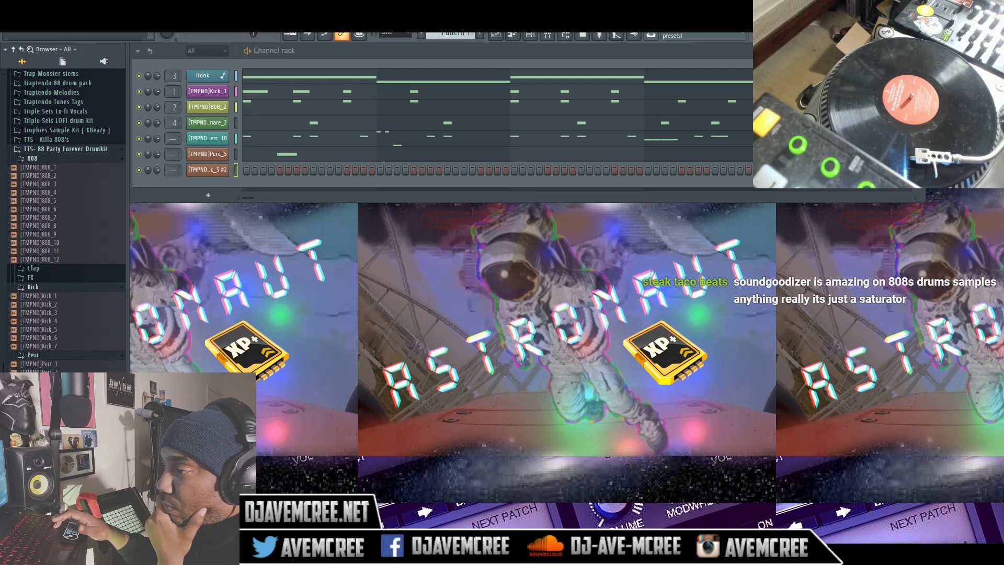
pyautogui.press('Down')
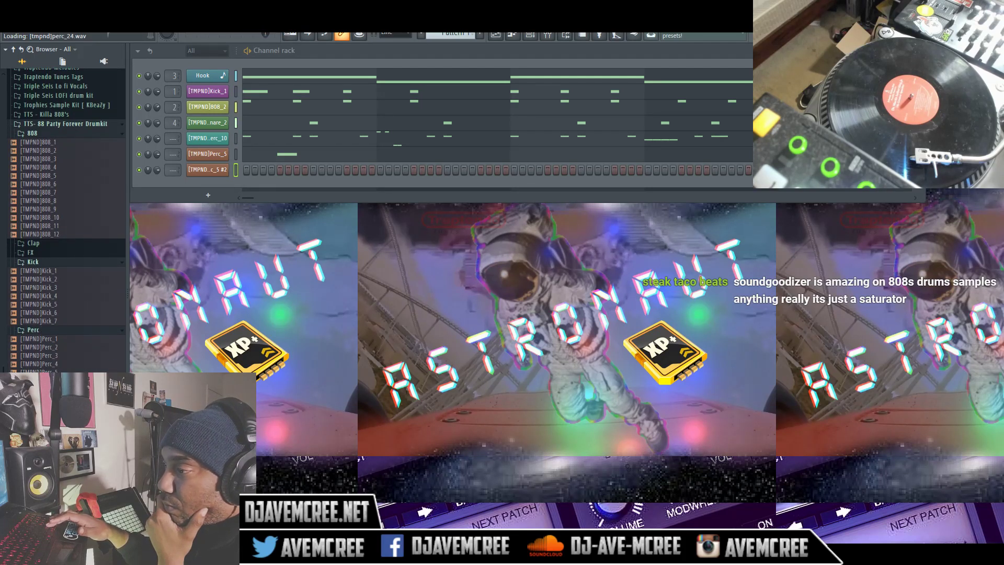
pyautogui.press('Down')
pyautogui.press('space')
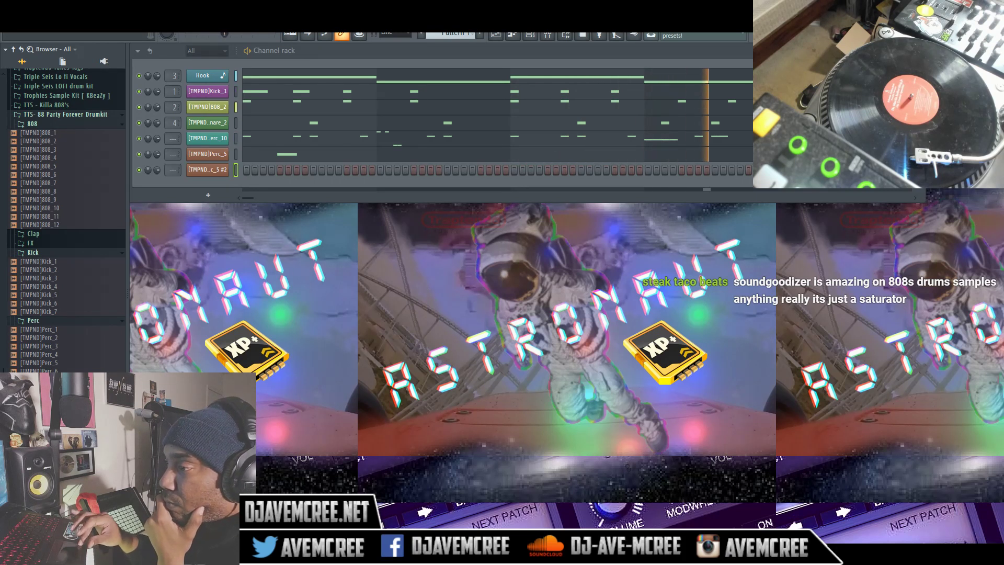
# Step: Load the [TMPND]Perc_25 sample into the cloned Perc_5 channel and color that channel purple
pyautogui.middleClick(39, 530)
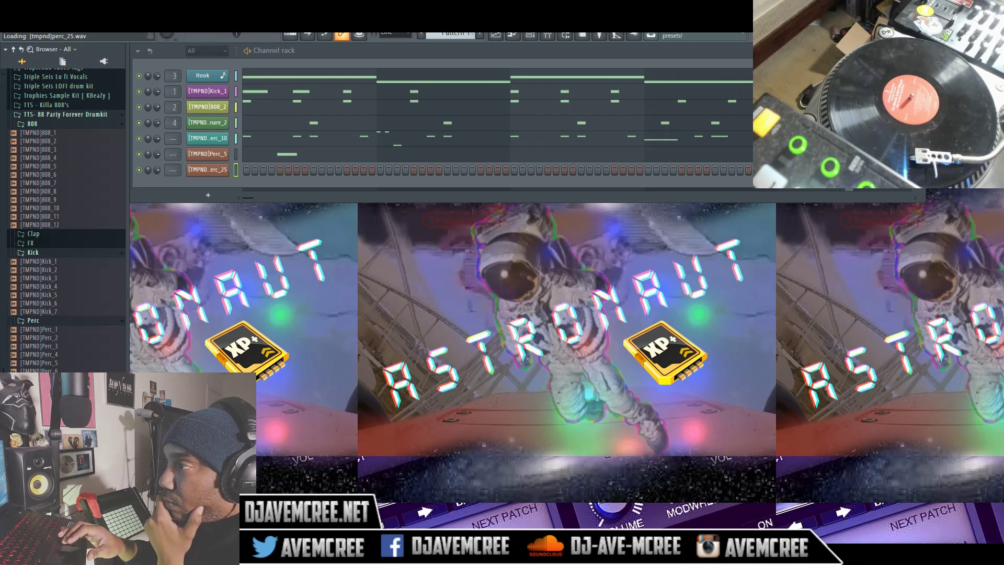
pyautogui.rightClick(209, 171)
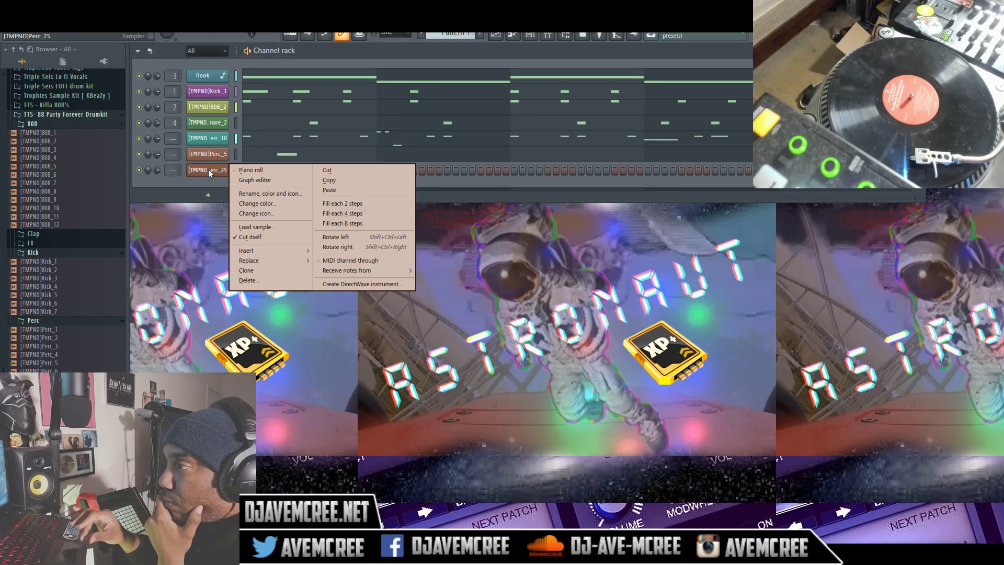
pyautogui.click(248, 194)
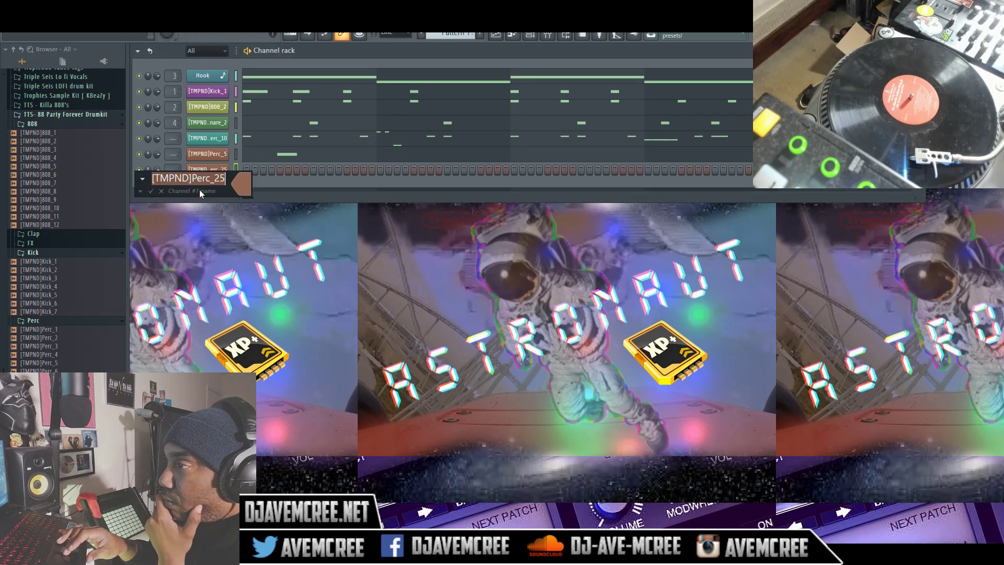
pyautogui.click(243, 186)
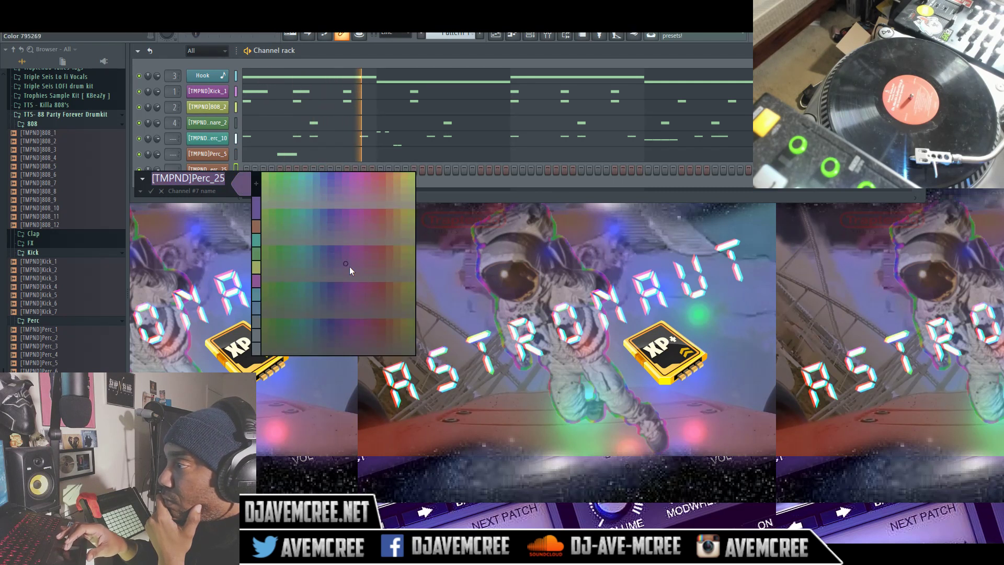
pyautogui.click(348, 292)
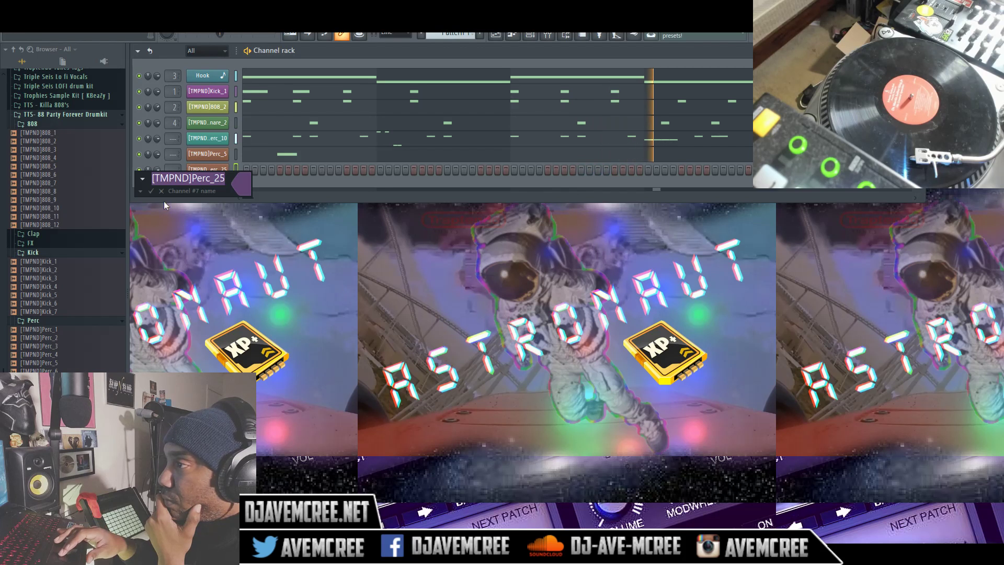
pyautogui.click(151, 191)
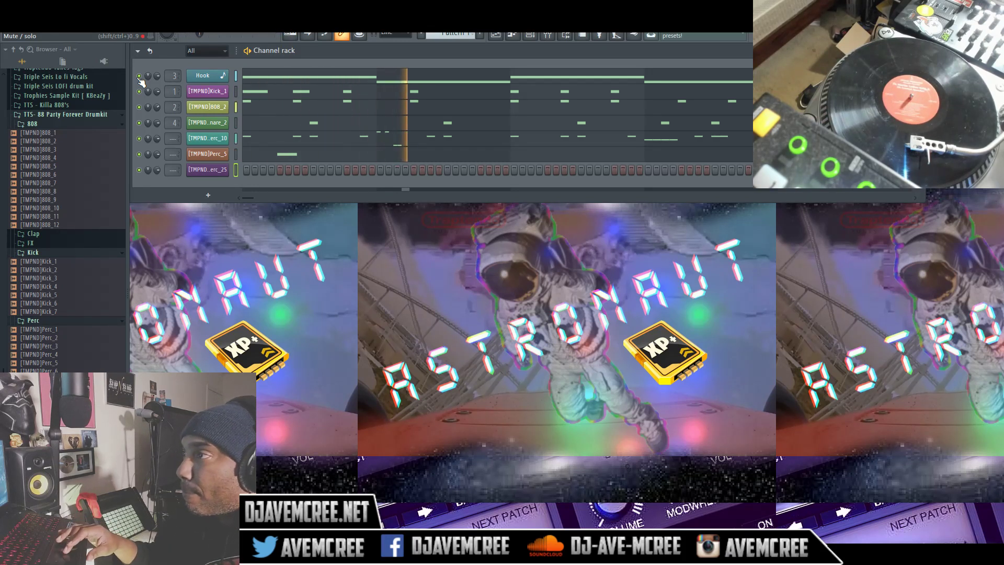
# Step: Mute the Hook channel and stop the pattern playback
pyautogui.click(139, 76)
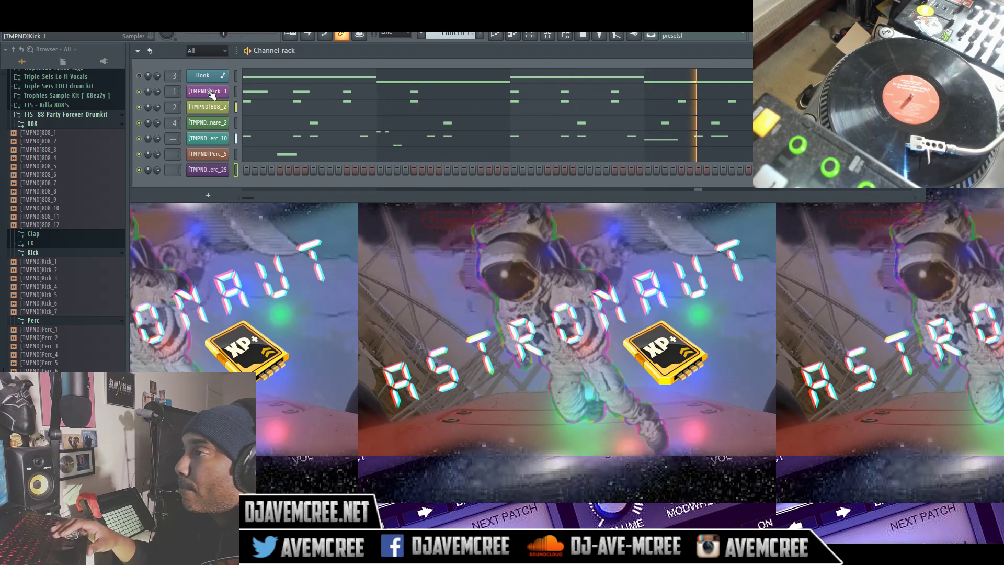
pyautogui.press('space')
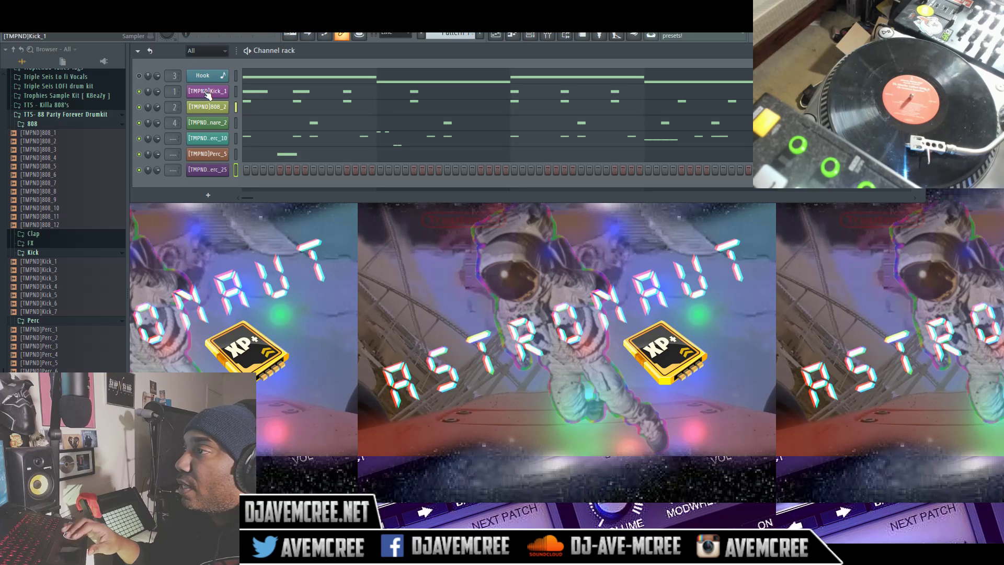
pyautogui.rightClick(208, 94)
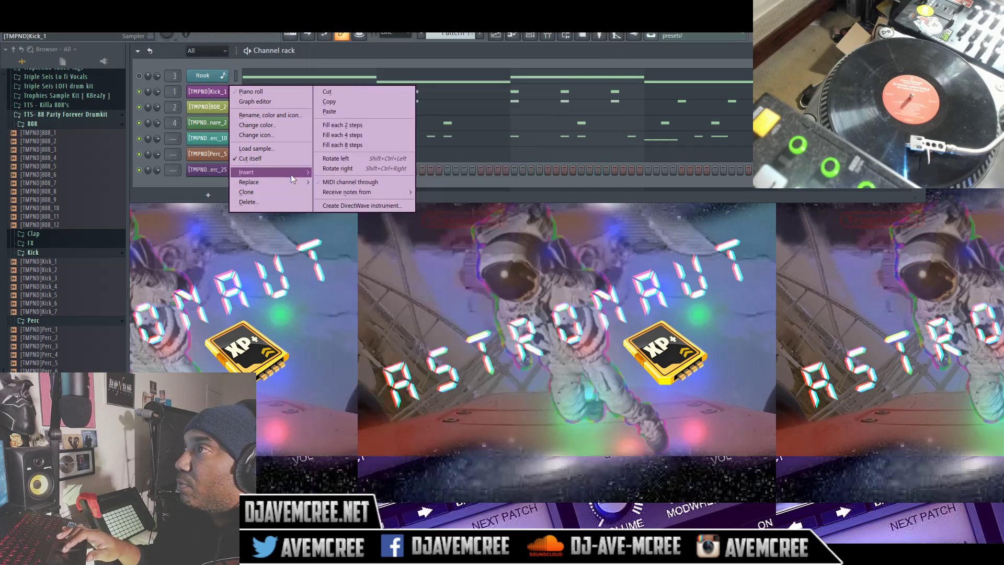
pyautogui.moveTo(291, 174)
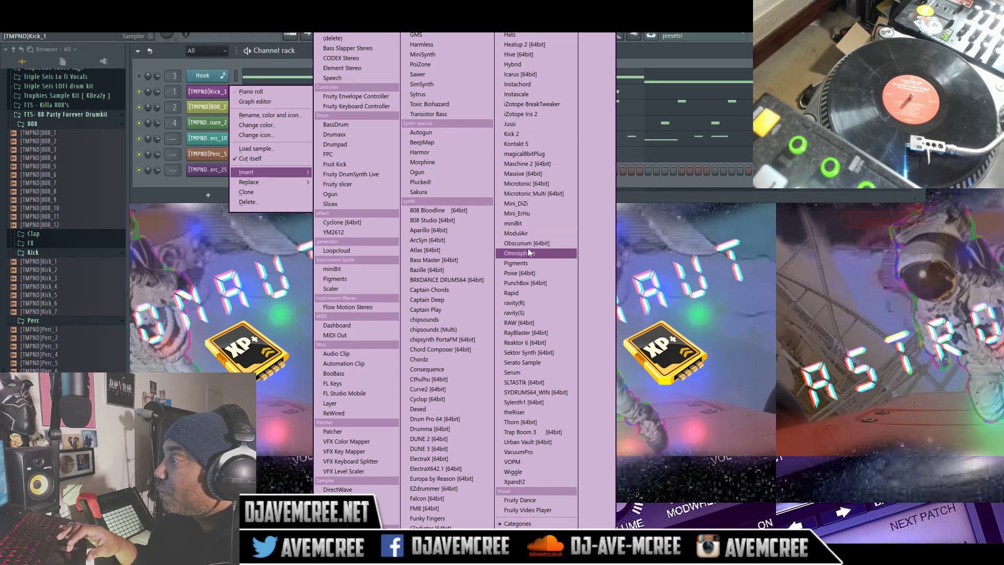
pyautogui.click(732, 48)
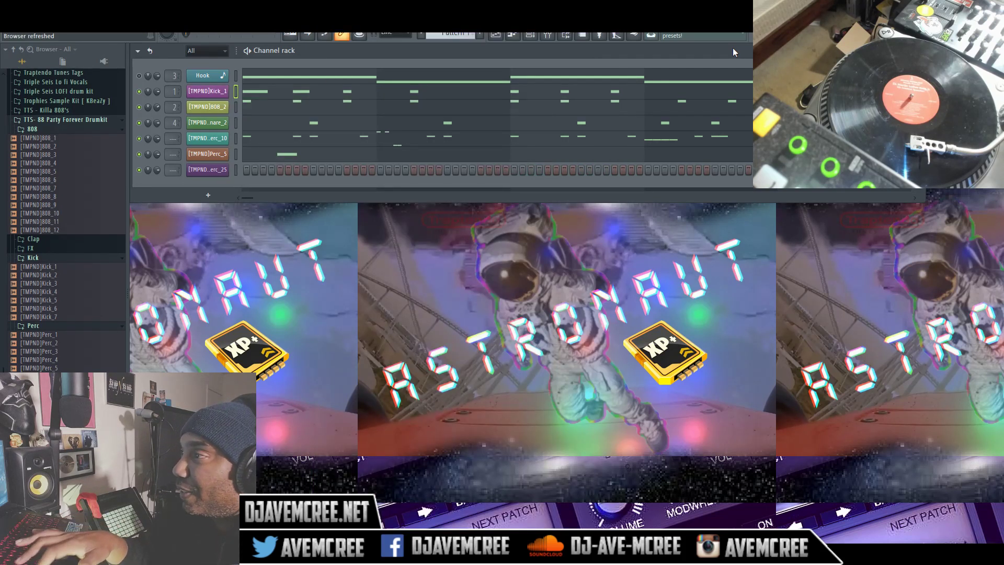
# Step: Insert an Omnisphere channel above the [TMPND]Kick_1 channel and reposition its plugin window so the patch browser is fully visible
pyautogui.rightClick(214, 93)
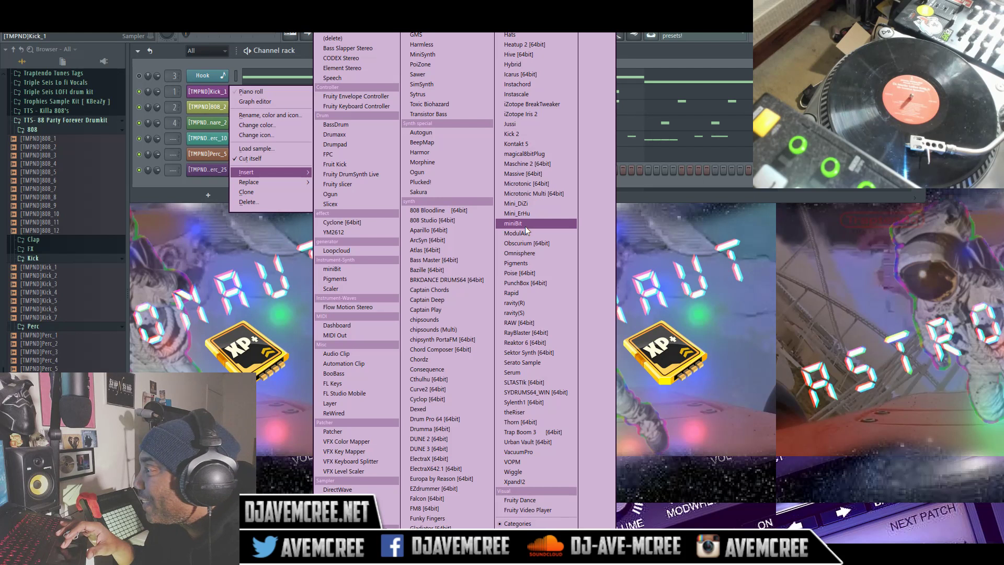
pyautogui.click(528, 253)
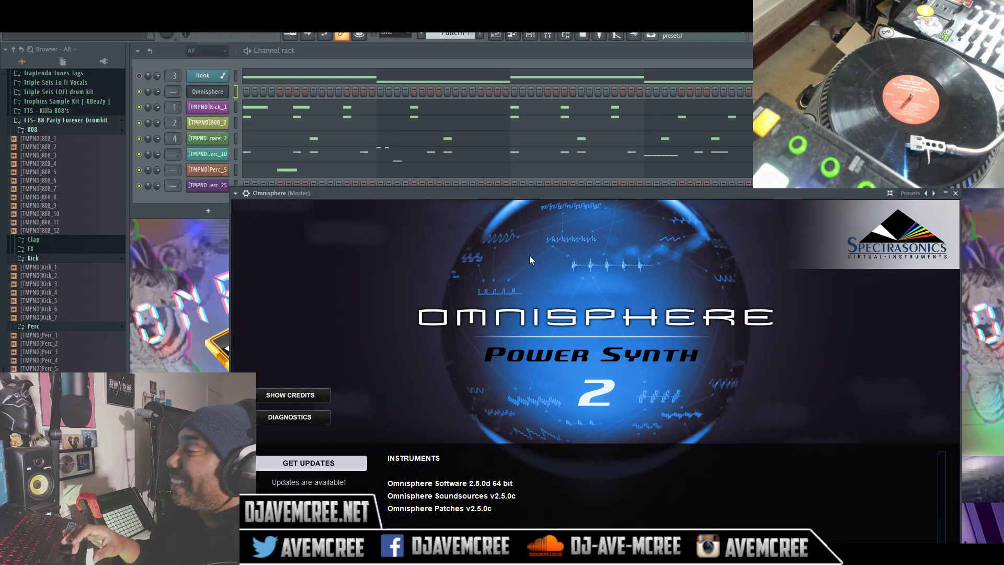
pyautogui.moveTo(524, 197); pyautogui.dragTo(407, 105)
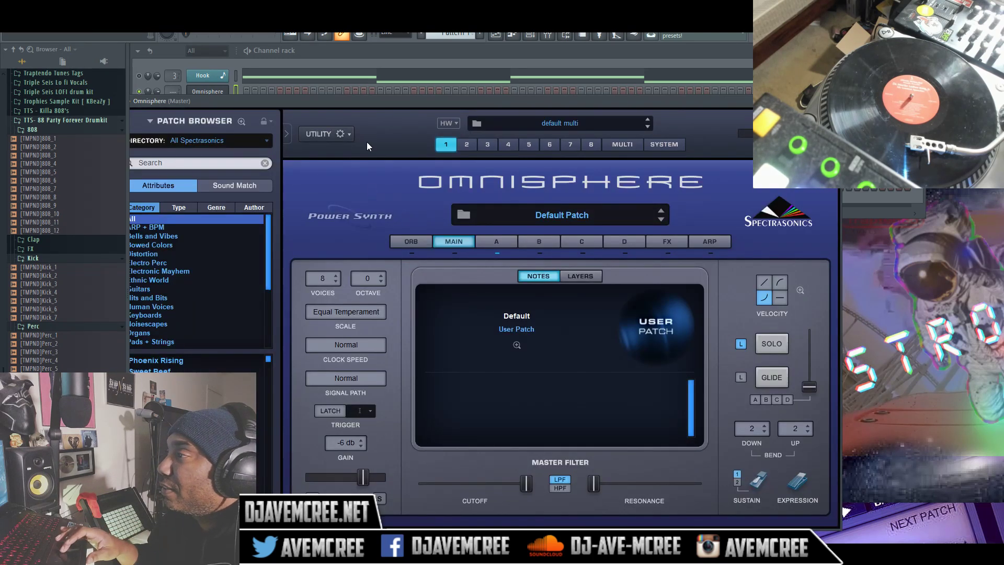
pyautogui.moveTo(361, 99); pyautogui.dragTo(416, 90)
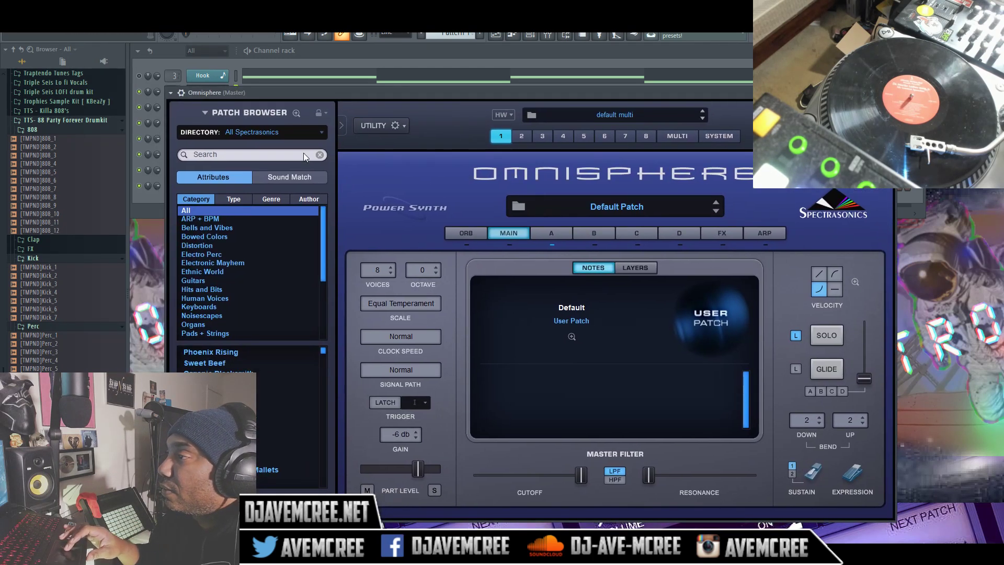
# Step: Filter the Omnisphere patches to Guitars and audition Baritone Guitar a, Baritone Guitar b and Baritone Guitar Harmonics
pyautogui.click(246, 280)
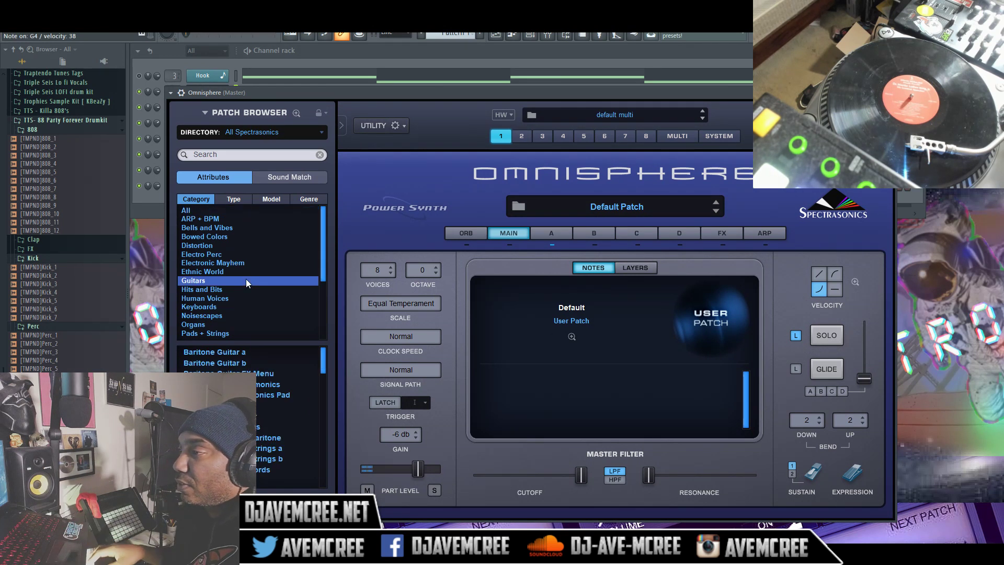
pyautogui.click(229, 352)
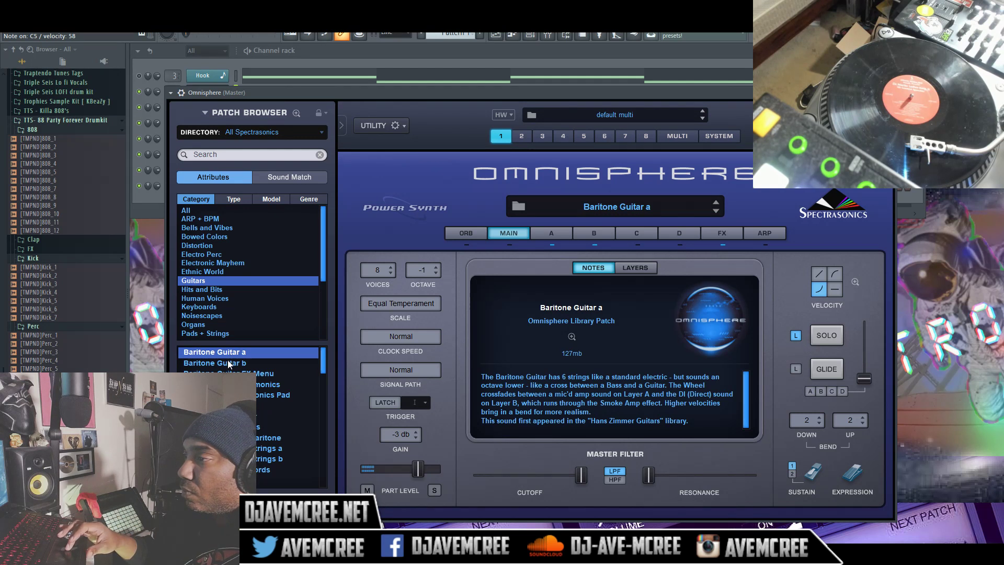
pyautogui.click(229, 364)
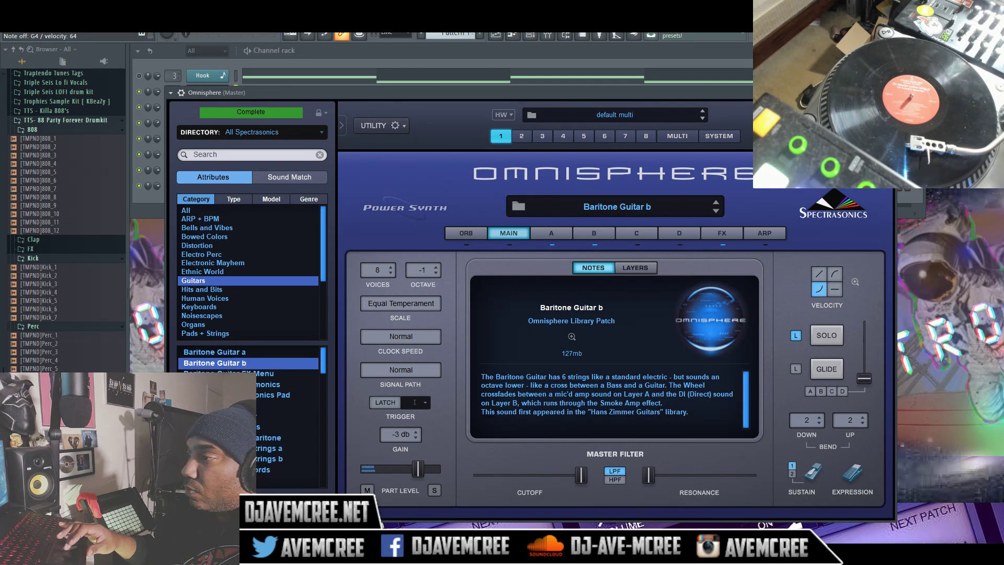
pyautogui.click(229, 373)
pyautogui.click(228, 385)
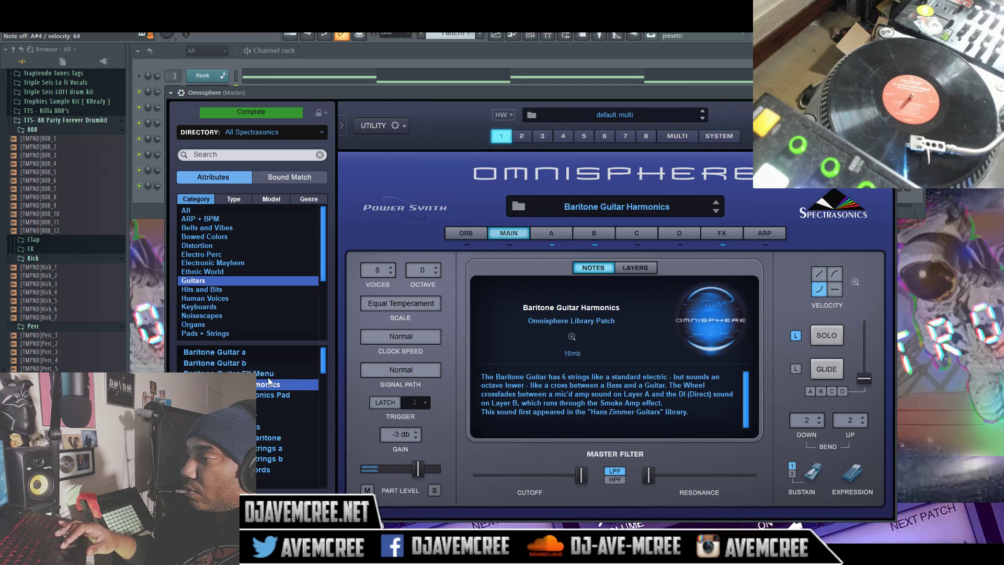
# Step: Audition further guitar patches, including Mandolin Tremolo, Martin Acoustic 6-string a, Microphonic Ukelele and Lapsteel Sustaingrain
pyautogui.moveTo(322, 361); pyautogui.dragTo(321, 433)
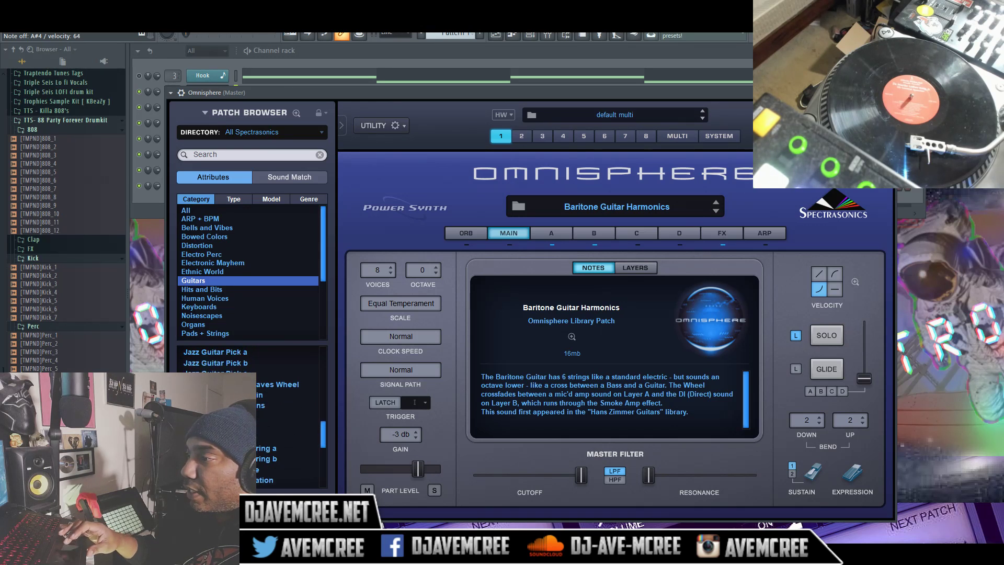
pyautogui.click(220, 416)
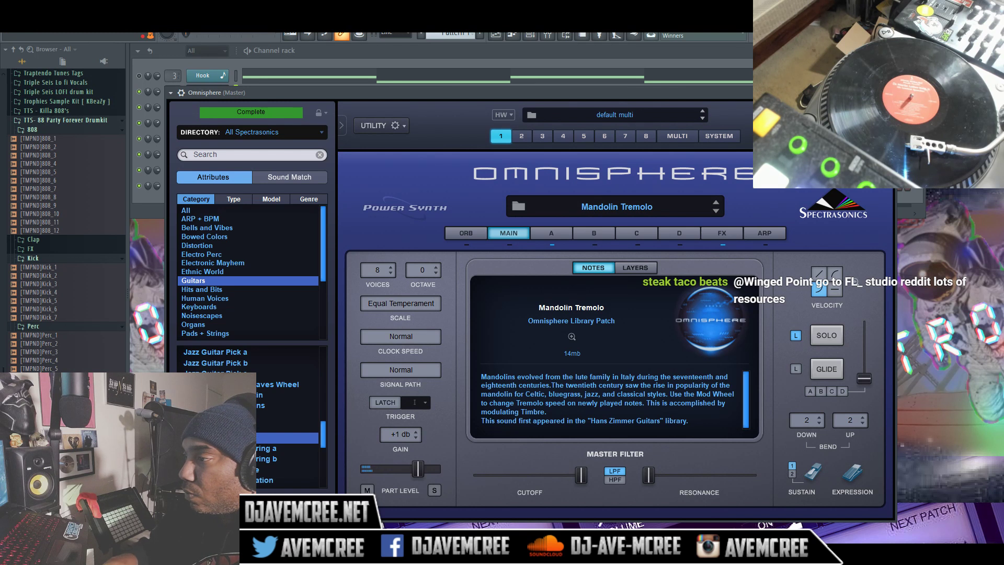
pyautogui.press('Down')
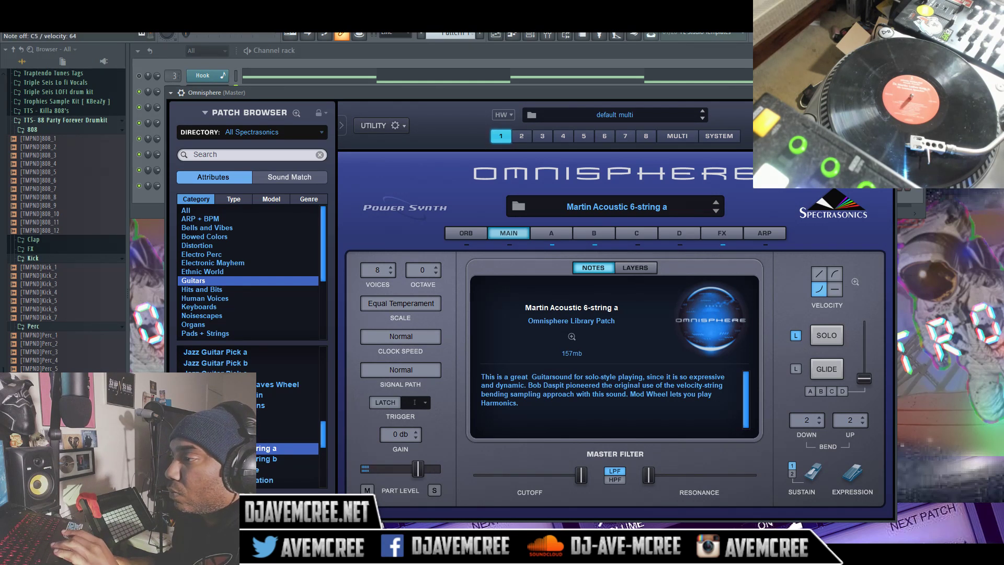
pyautogui.click(230, 469)
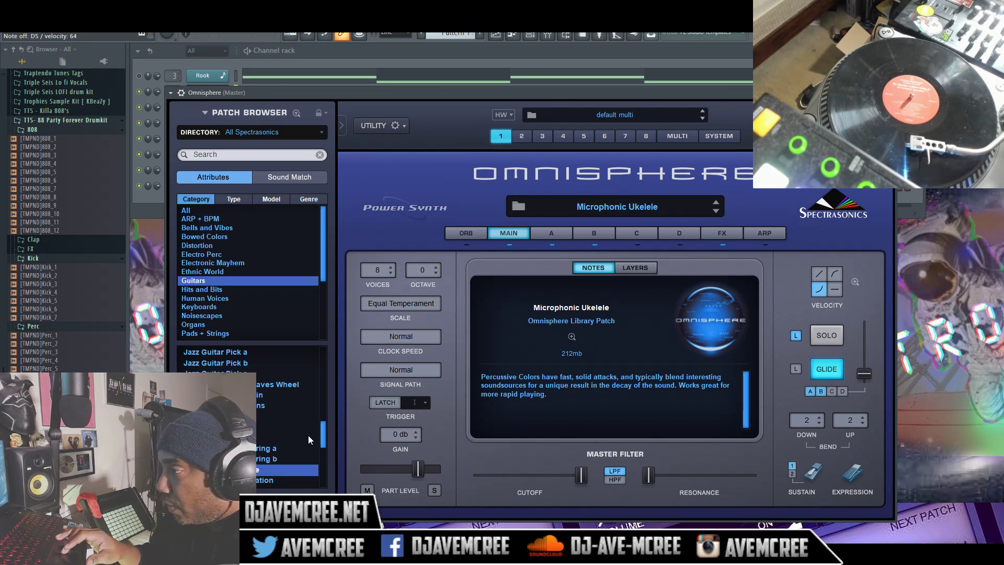
pyautogui.click(257, 395)
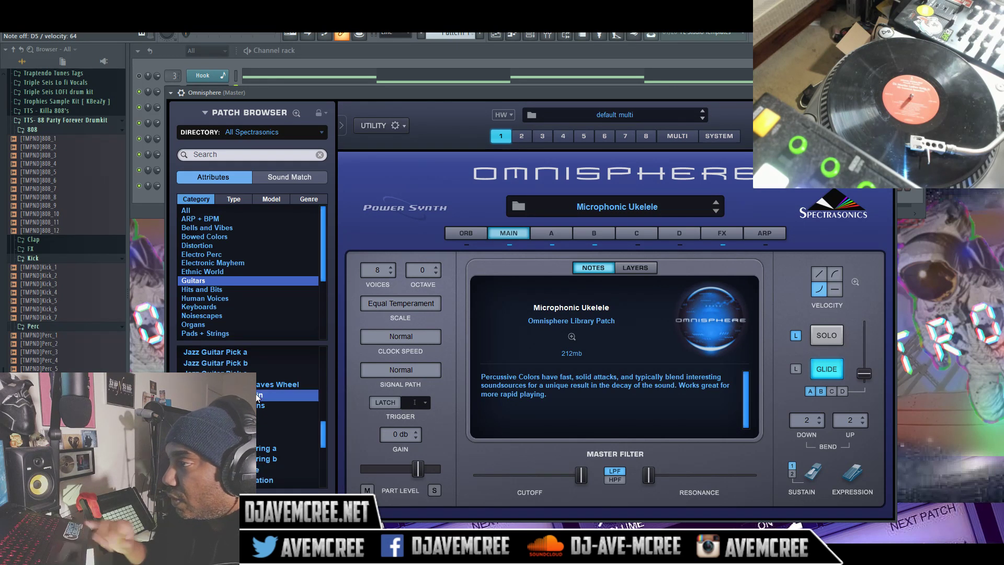
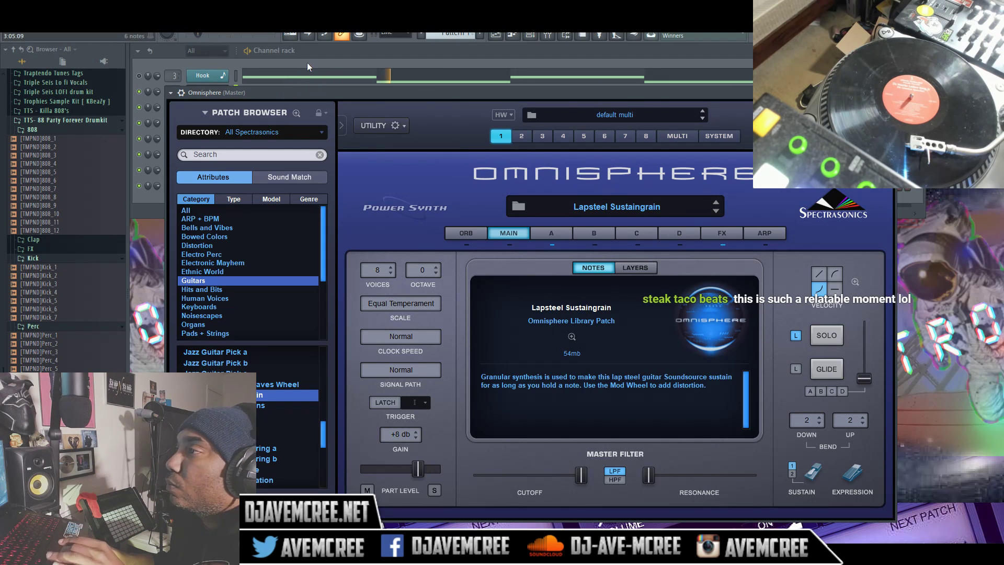
# Step: Unmute the Hook channel and stop the pattern playback
pyautogui.click(141, 78)
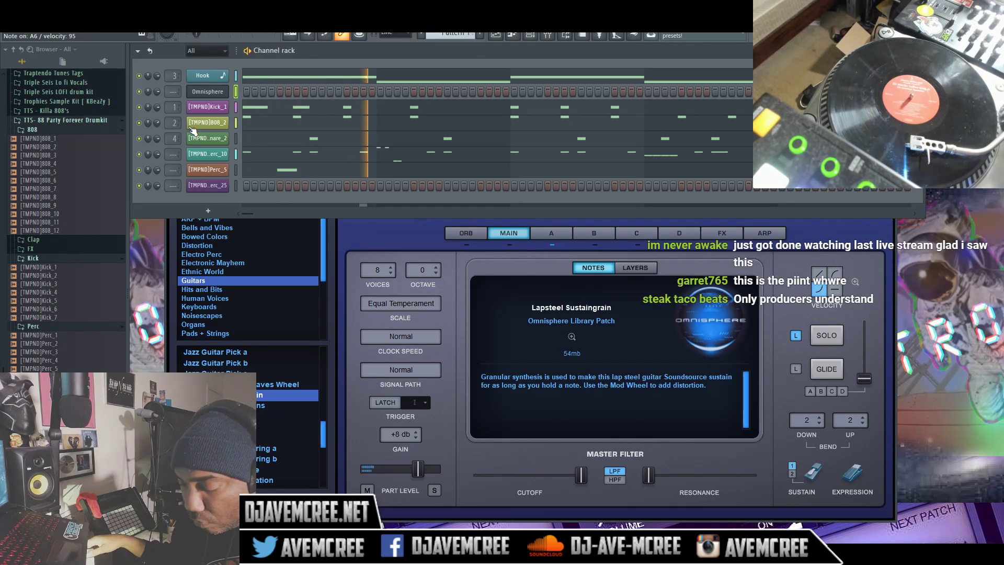
pyautogui.press('space')
# Step: Filter the patches to Bells and Vibes and audition Belloscillations, Cheese Bells, Childish Noisebell and Coiling Zim'bira 1
pyautogui.moveTo(325, 269)
pyautogui.mouseDown()
pyautogui.moveTo(328, 277)
pyautogui.moveTo(328, 265)
pyautogui.mouseUp()
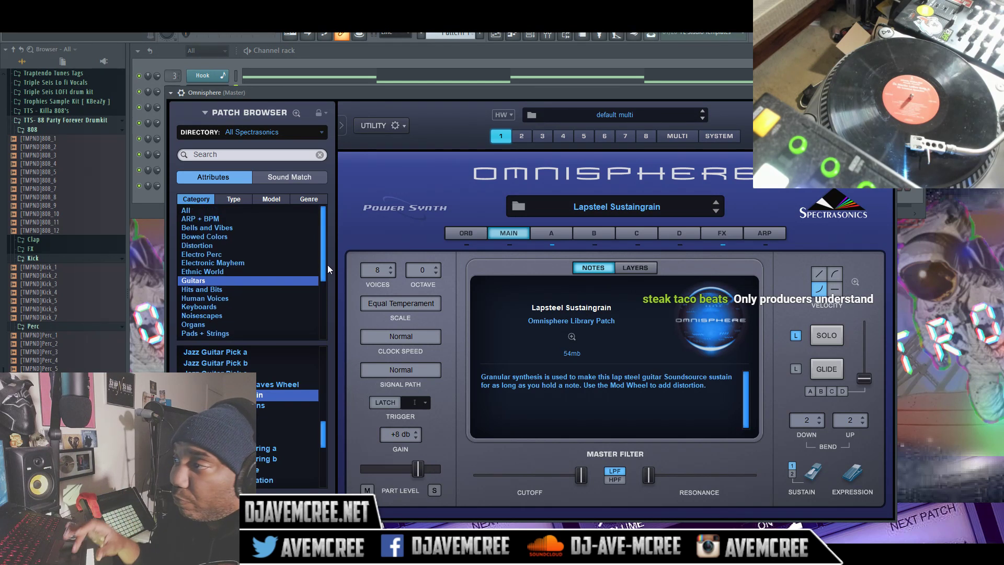
pyautogui.click(246, 226)
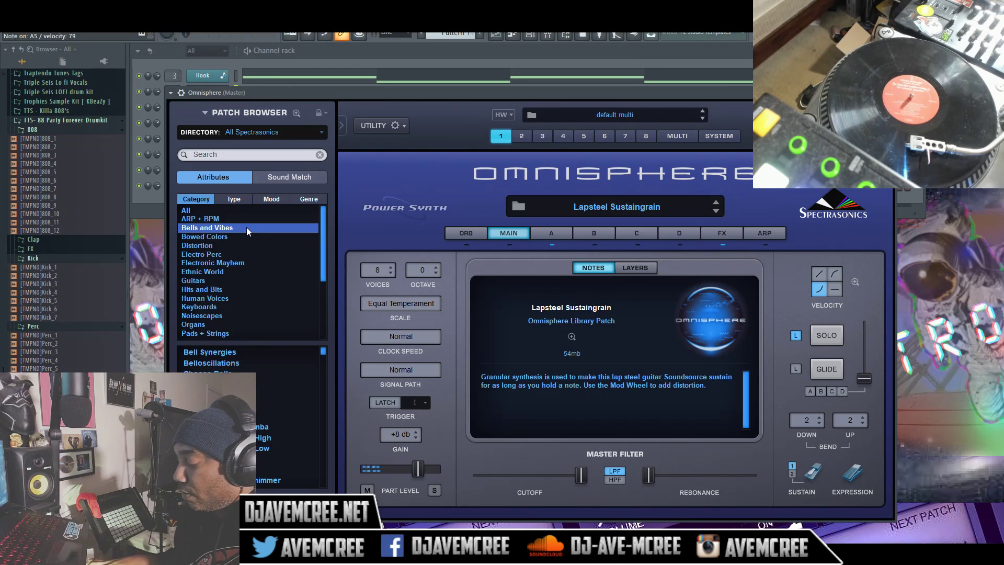
pyautogui.click(232, 366)
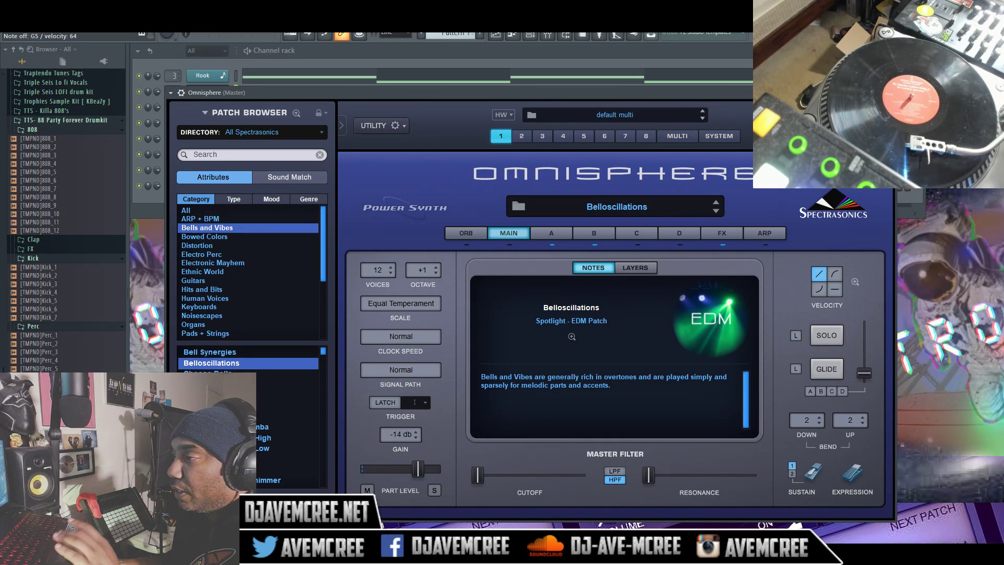
pyautogui.press('Down')
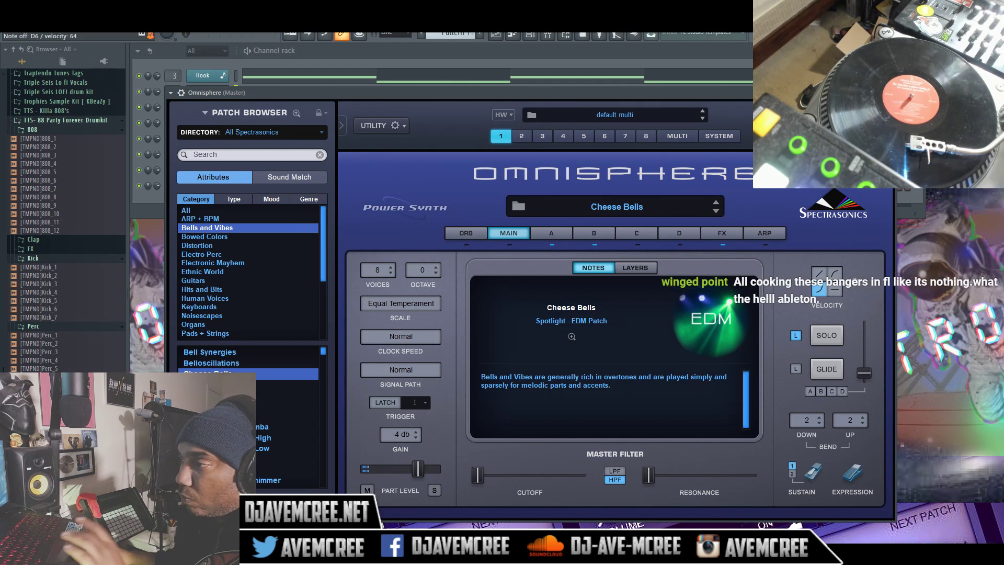
pyautogui.press('Down')
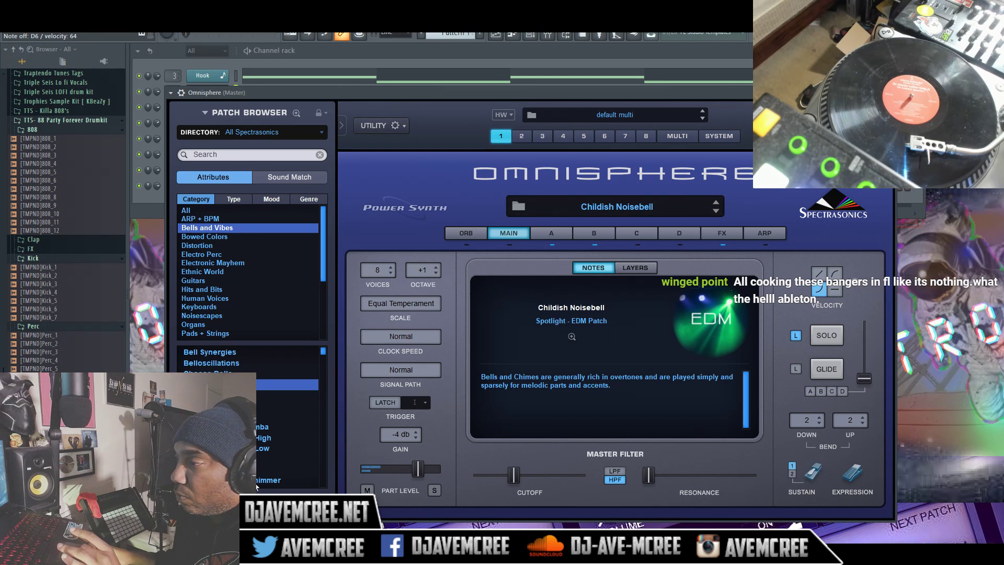
pyautogui.press('Down')
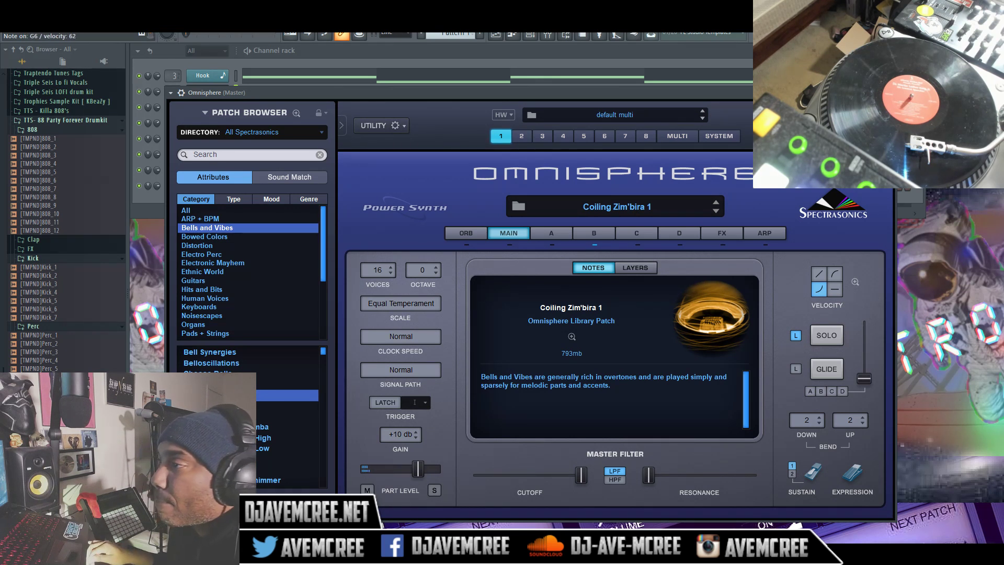
# Step: Filter the patches to Organs and audition Hiwatt Hammond 1 and Busted Organ Wheel
pyautogui.click(211, 325)
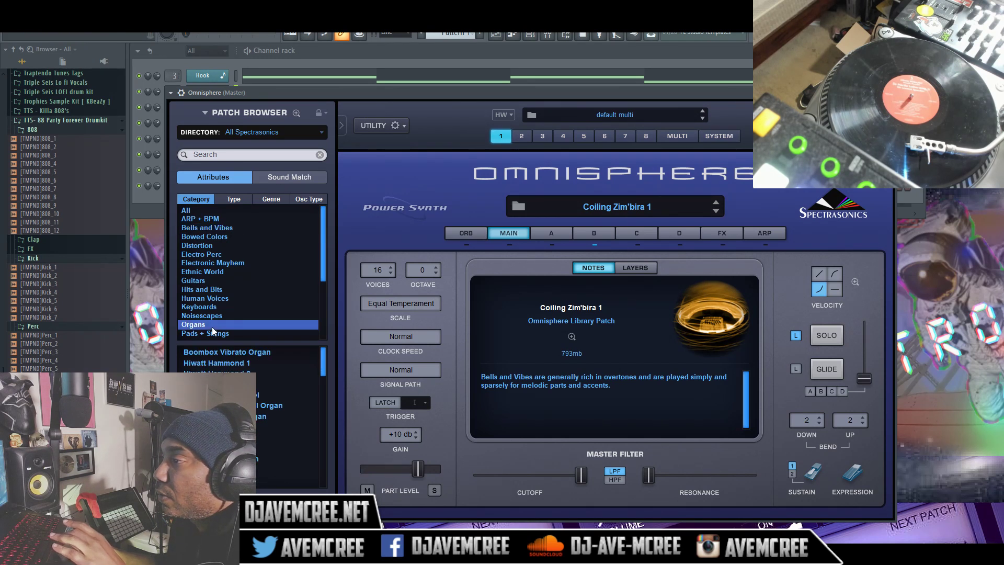
pyautogui.click(224, 363)
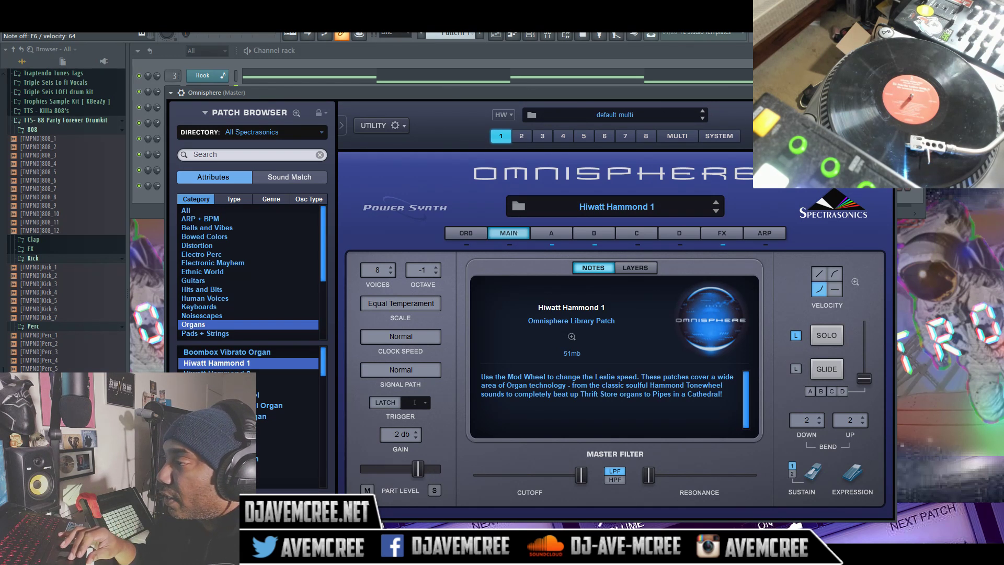
pyautogui.click(225, 395)
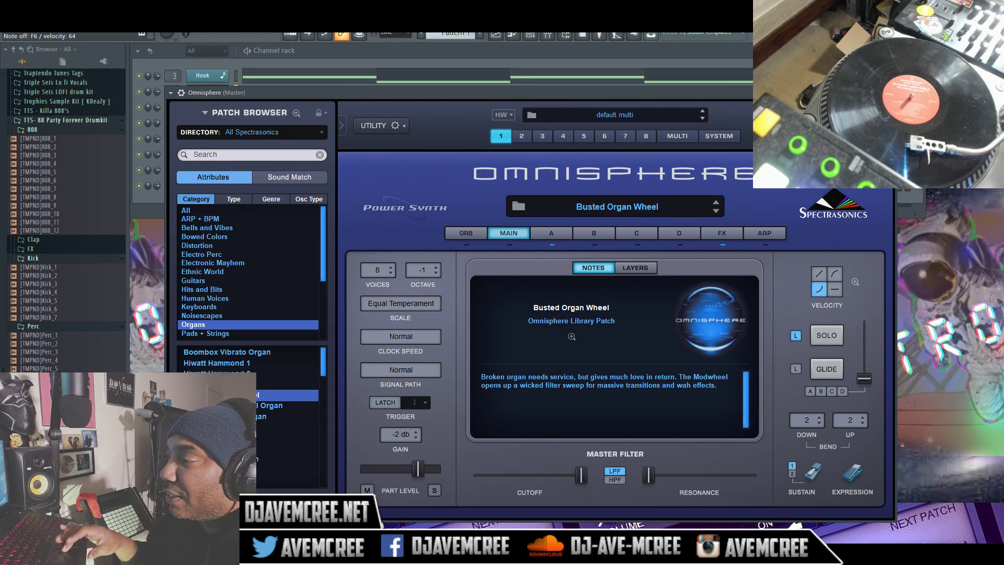
# Step: Audition further organ patches, including Cobalt Organ, Dusty Wheels 1, Humble and Quirky Organ and Humble and Square Organ
pyautogui.click(222, 427)
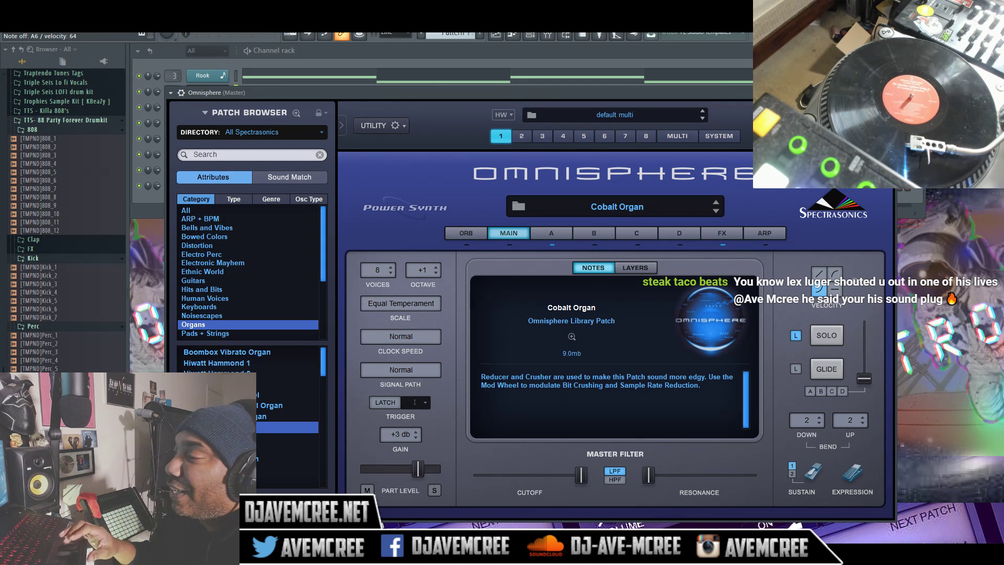
pyautogui.press('Down')
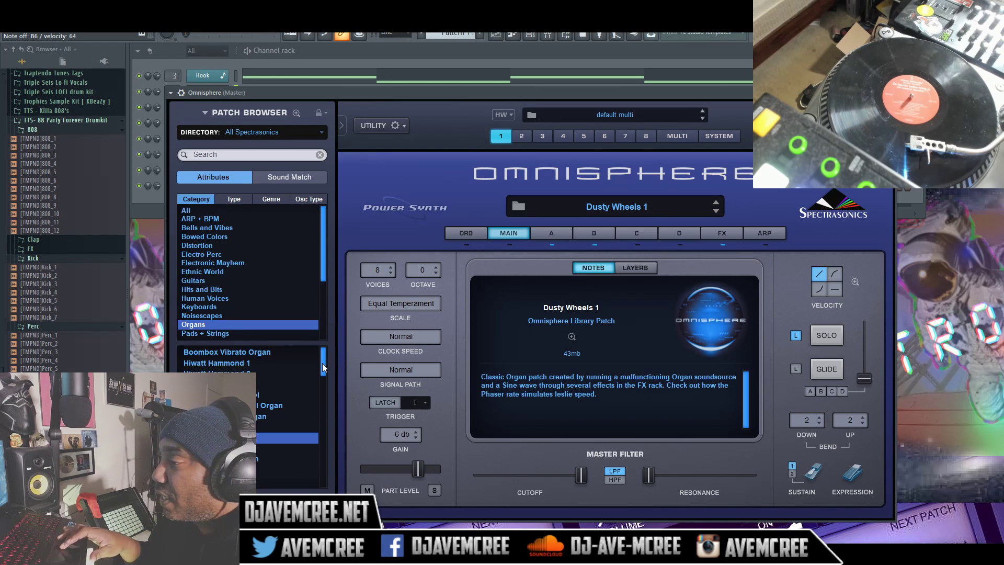
pyautogui.moveTo(322, 361); pyautogui.dragTo(328, 393)
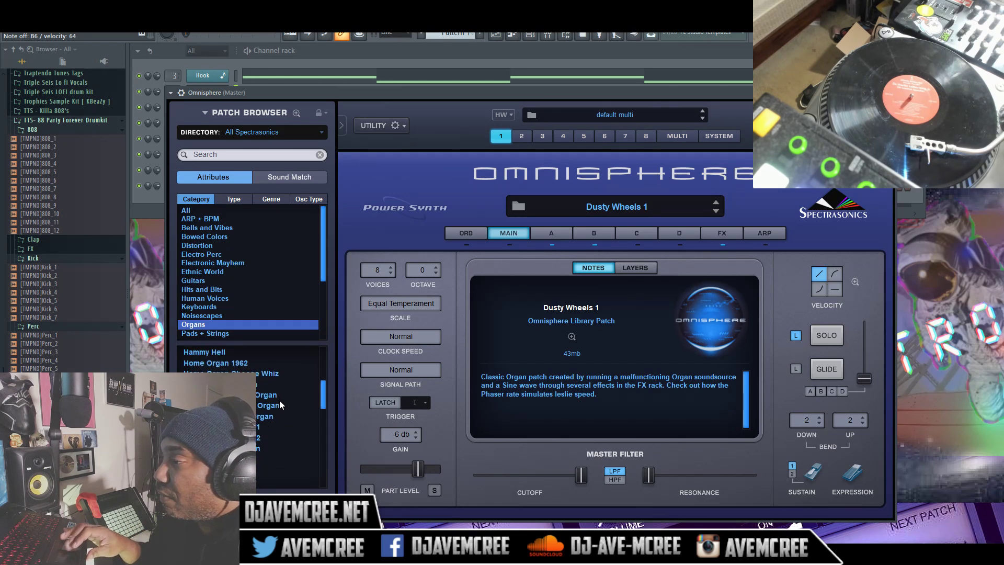
pyautogui.click(279, 399)
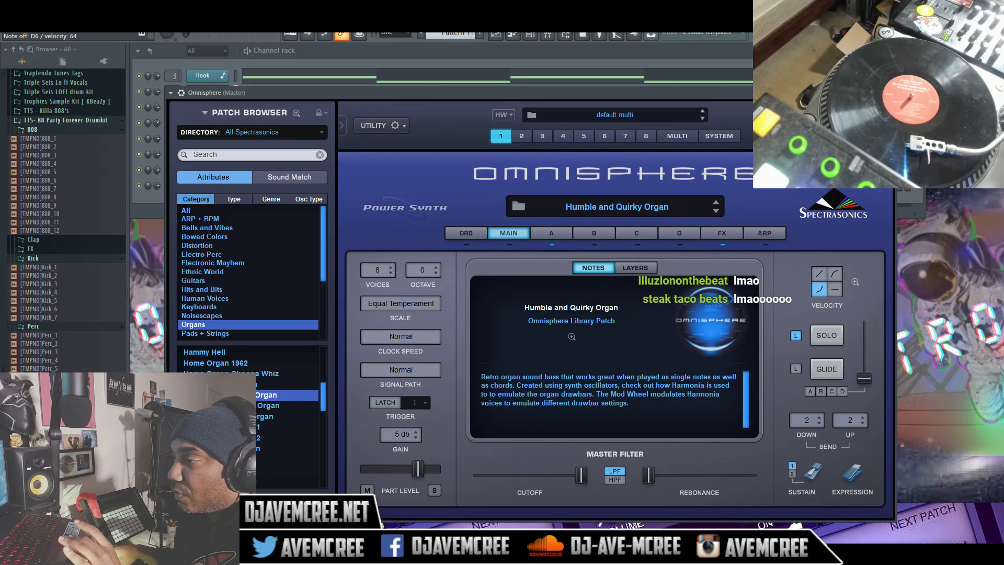
pyautogui.click(263, 407)
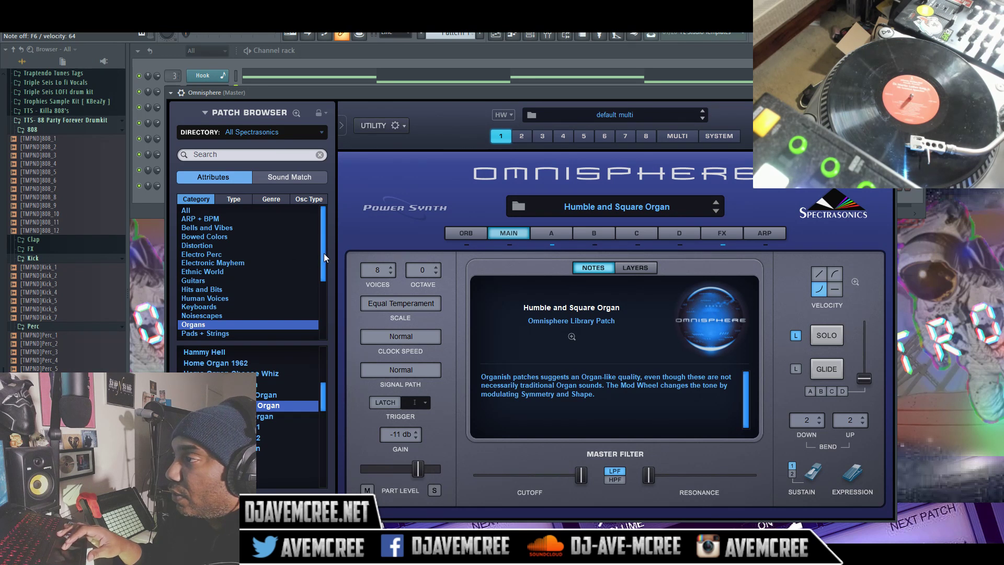
# Step: Filter the patches to Ethnic World and audition Blowing Marimbula, Blue Nile Baseball Bat, Blue Nile Vibraslap and Bottlecap Zim'bira Magnet
pyautogui.moveTo(323, 253); pyautogui.dragTo(325, 257)
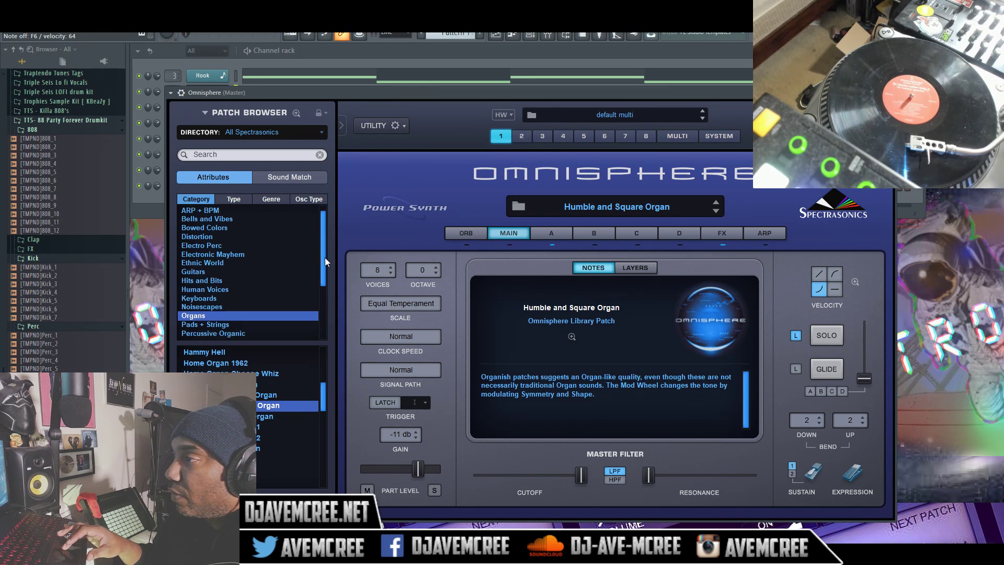
pyautogui.click(227, 261)
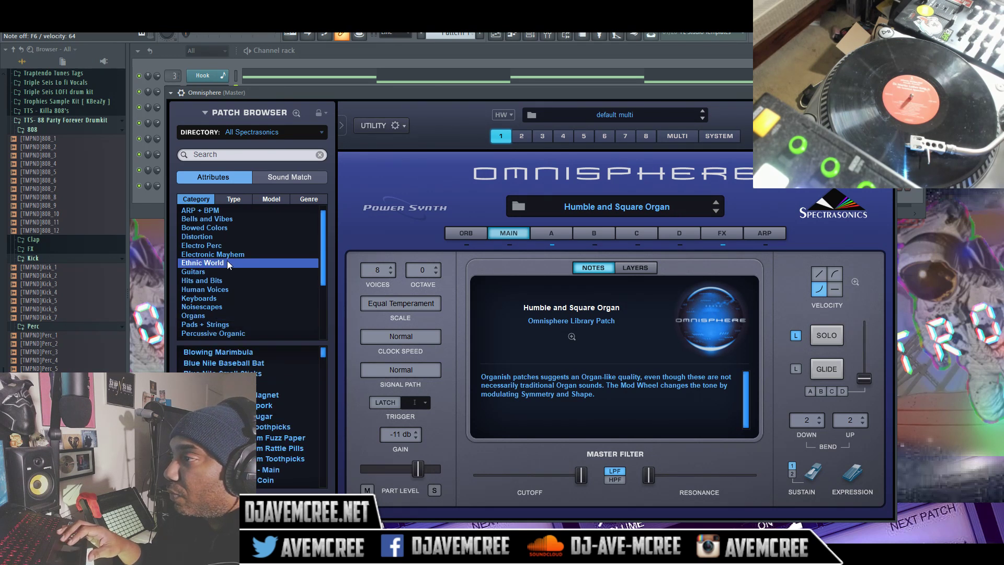
pyautogui.click(239, 354)
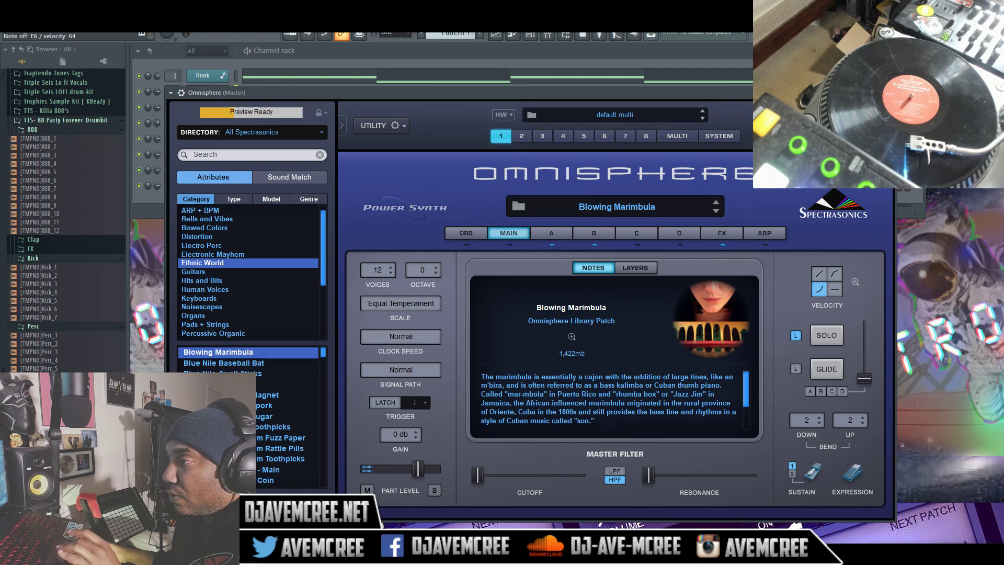
pyautogui.click(240, 364)
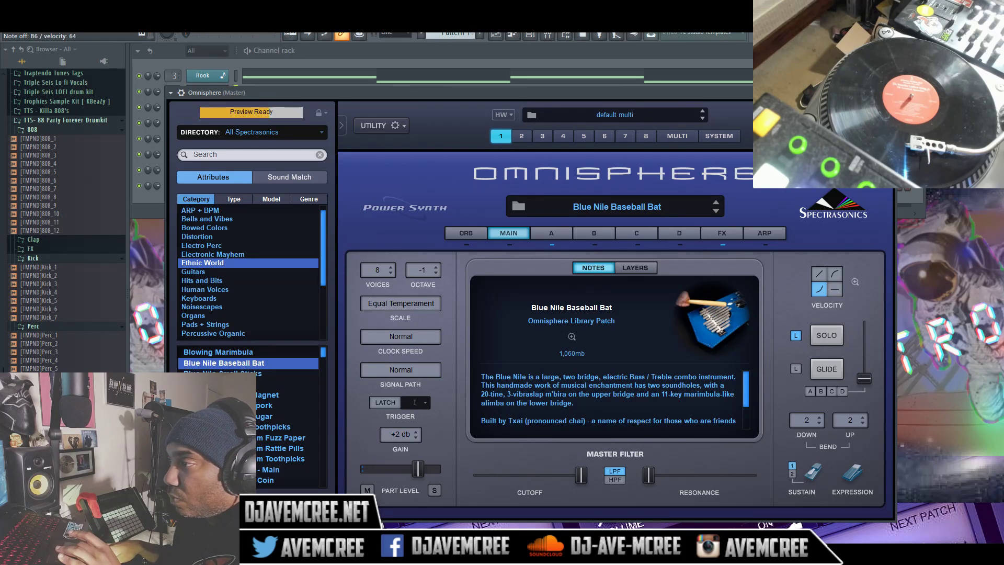
pyautogui.click(288, 384)
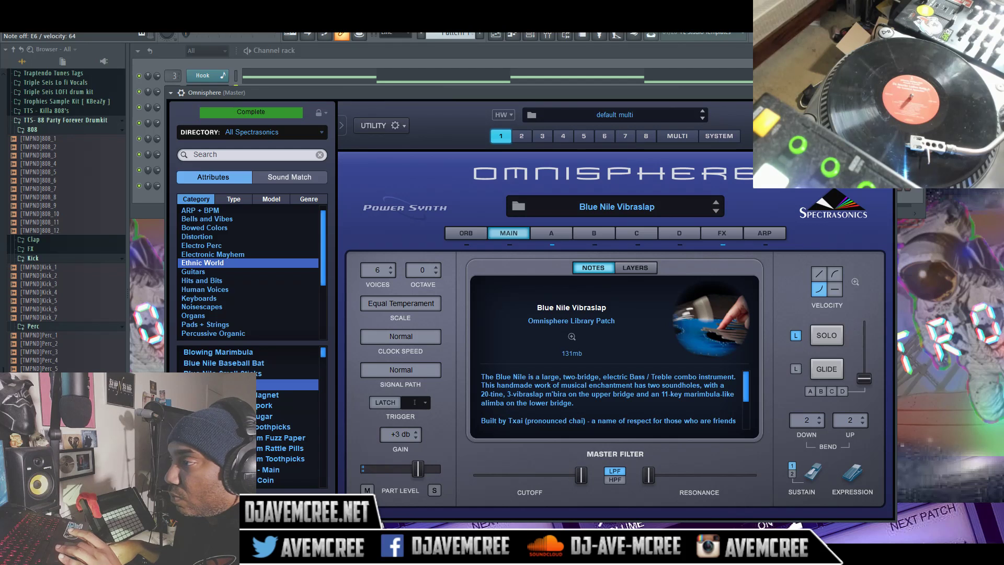
pyautogui.click(288, 395)
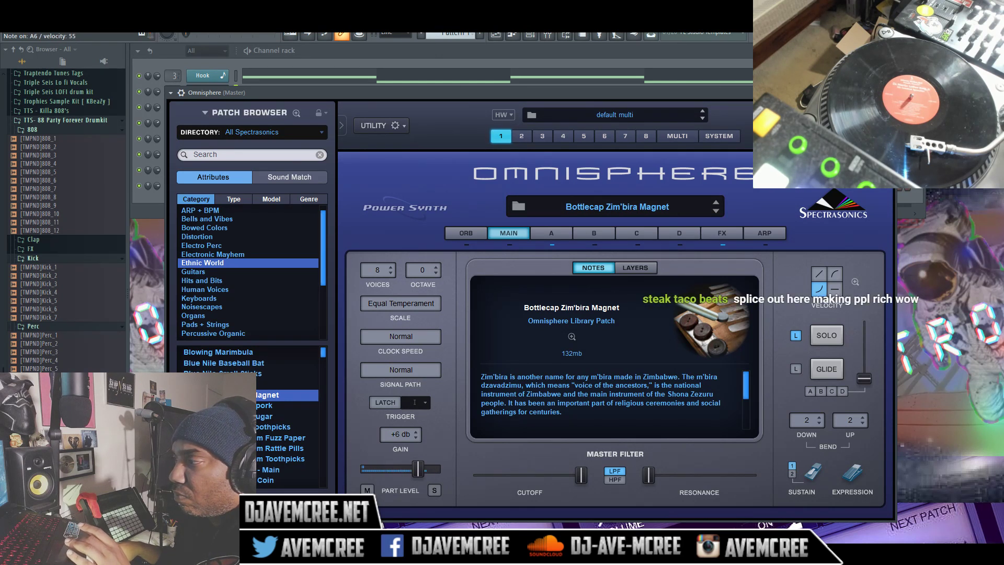
# Step: Audition the Ceramic Kalimbadrum Toothpicks and Marimbula Wood Broomstick patches
pyautogui.click(259, 458)
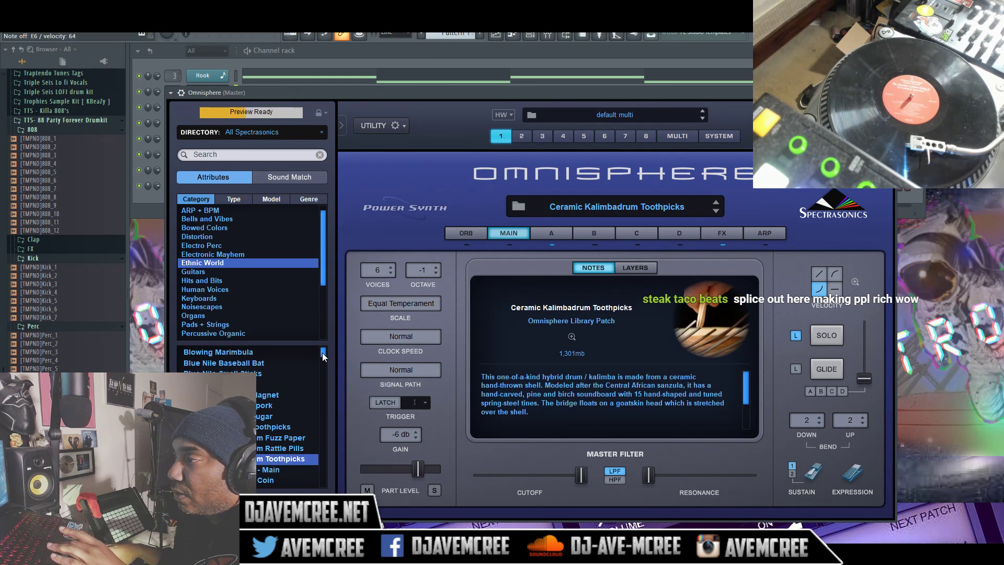
pyautogui.moveTo(322, 353); pyautogui.dragTo(322, 396)
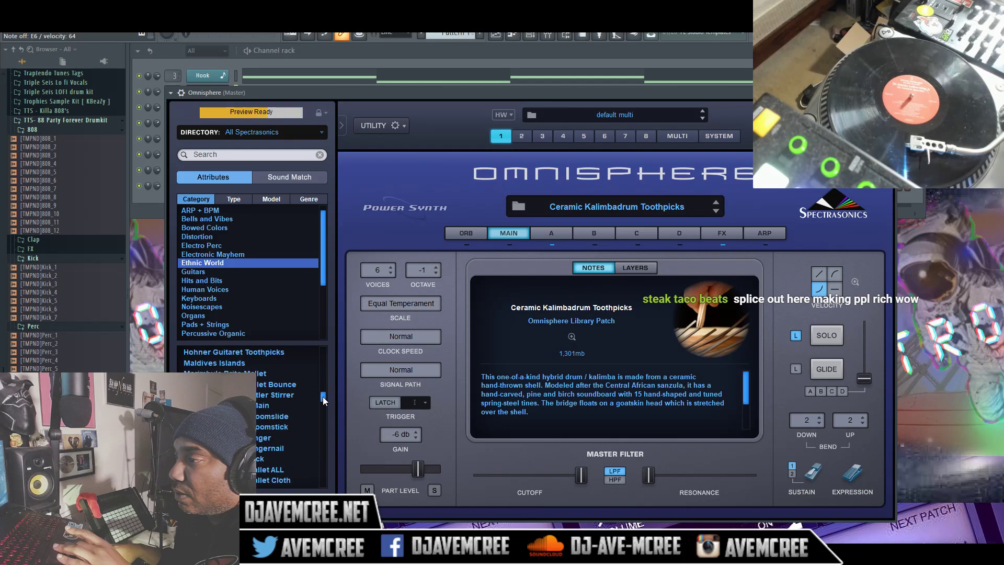
pyautogui.click(272, 428)
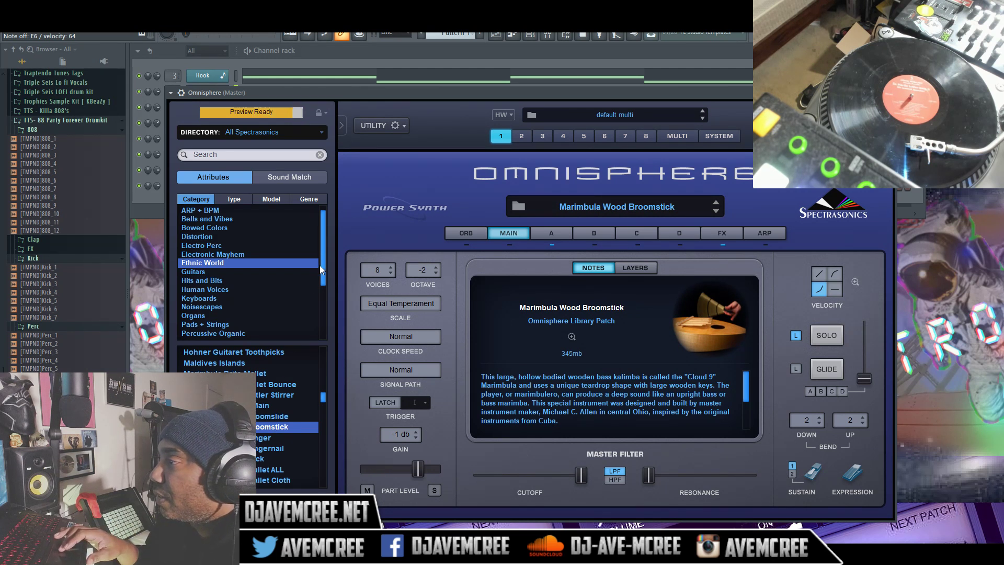
# Step: Look through the patch categories and filter the patches to Human Voices, followed by Keyboards
pyautogui.moveTo(322, 262); pyautogui.dragTo(324, 303)
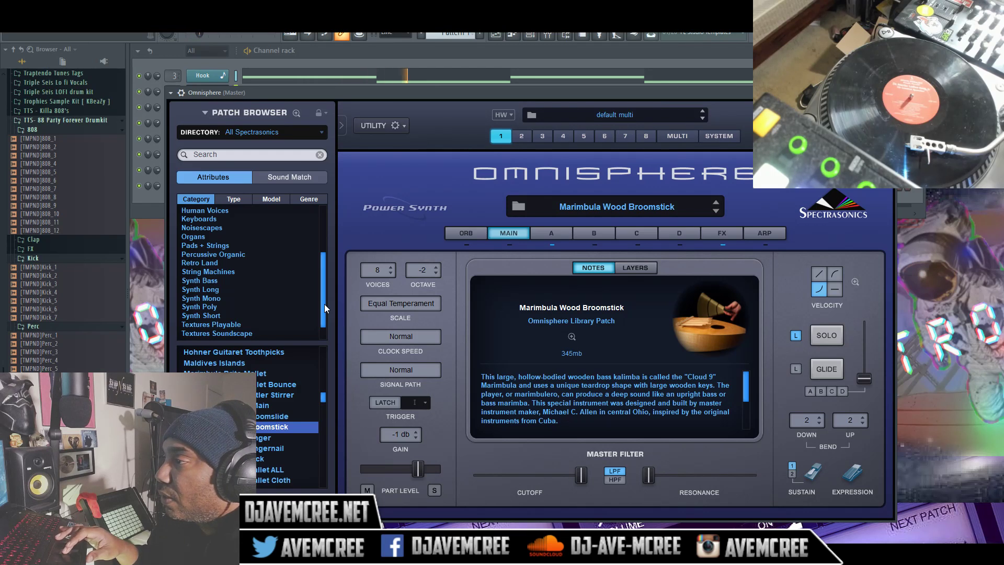
pyautogui.moveTo(324, 306); pyautogui.dragTo(326, 320)
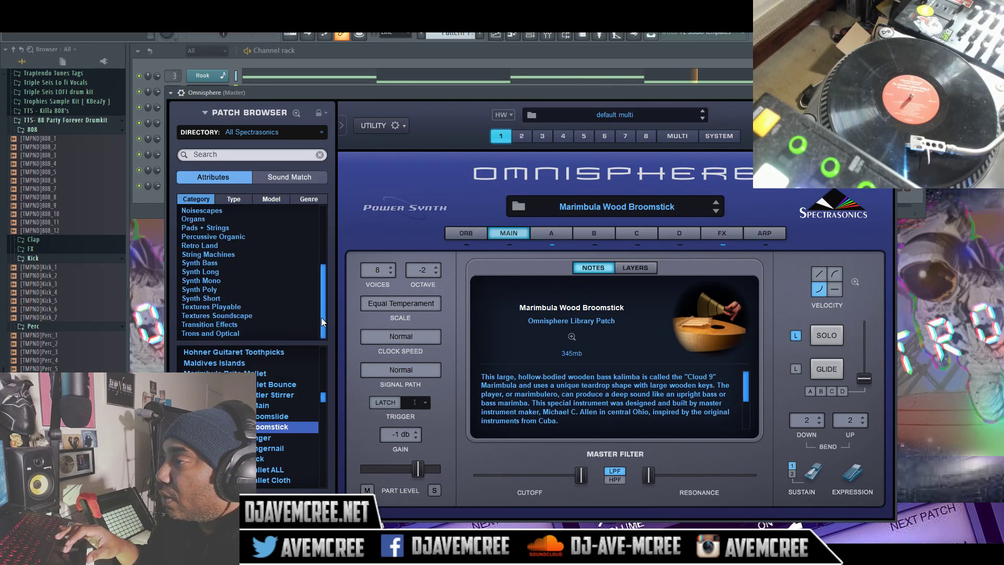
pyautogui.moveTo(321, 317); pyautogui.dragTo(324, 246)
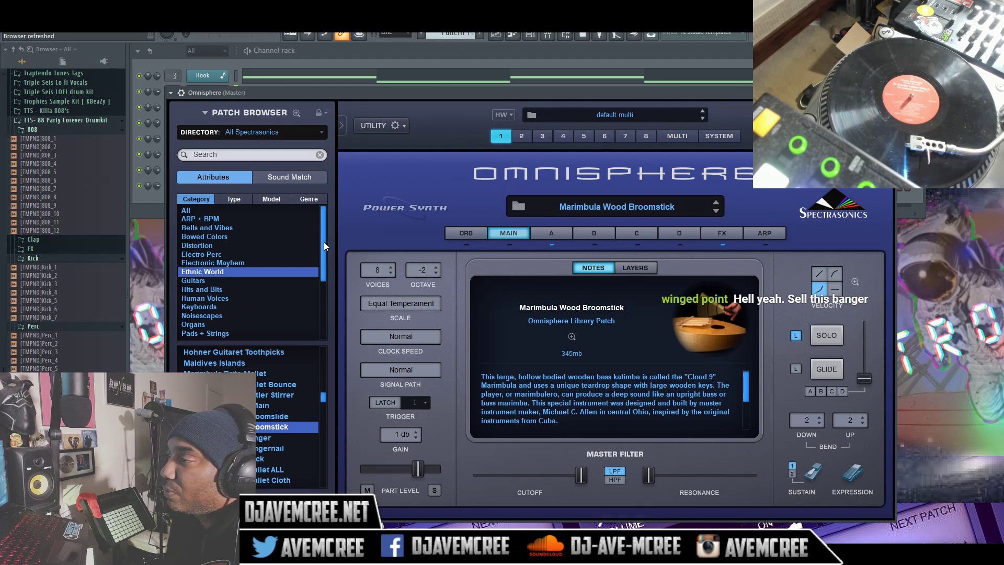
pyautogui.moveTo(324, 242); pyautogui.dragTo(324, 253)
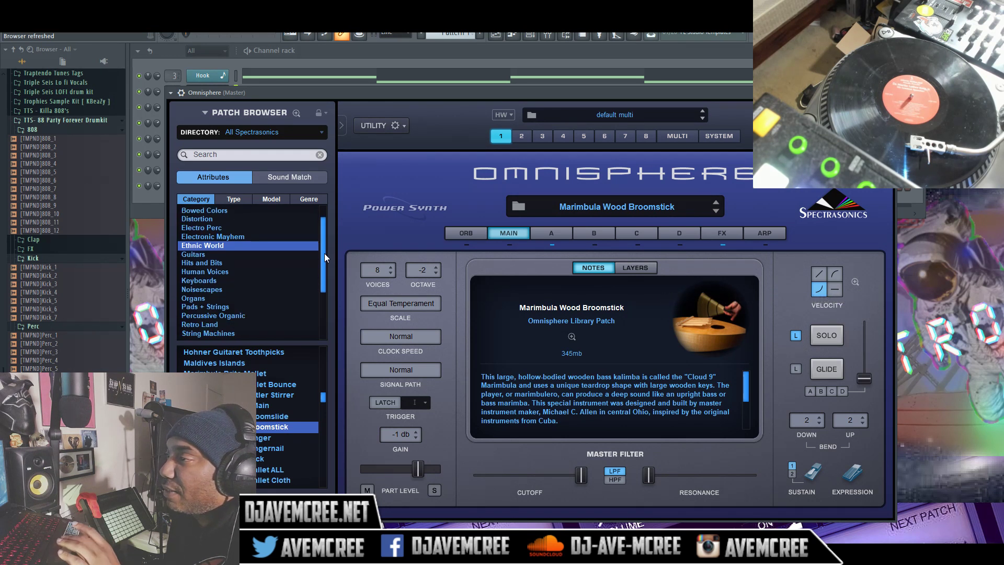
pyautogui.click(252, 269)
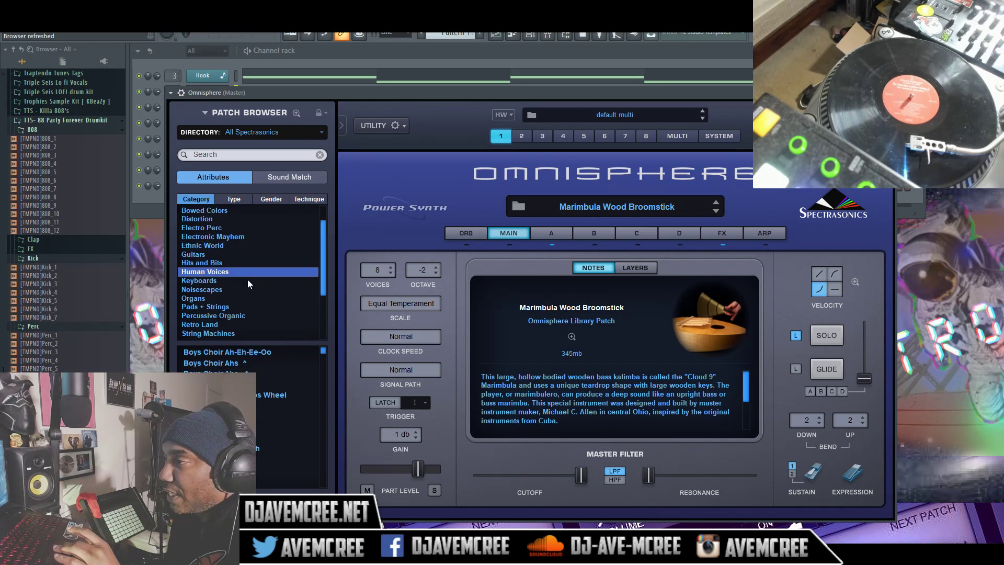
pyautogui.click(247, 280)
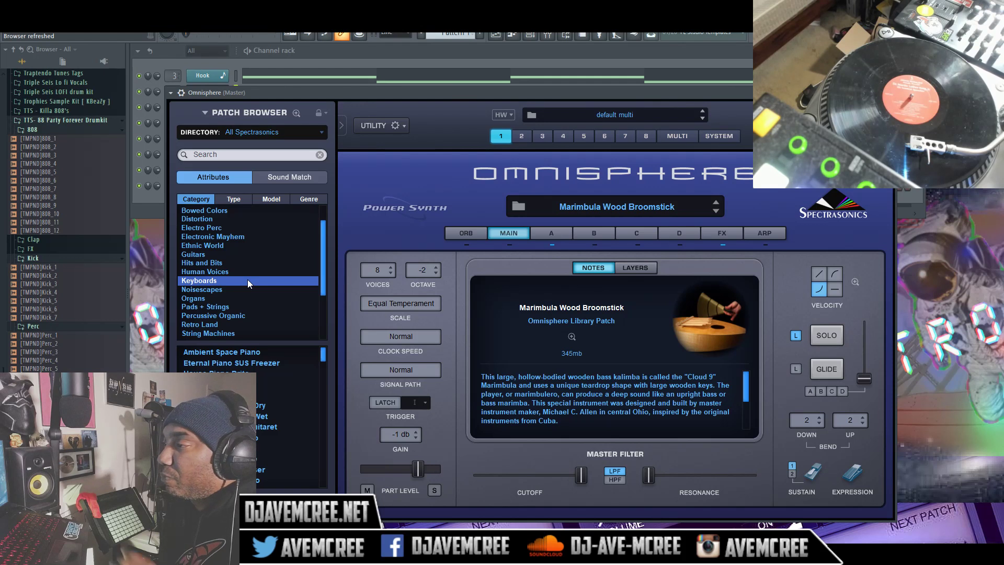
# Step: Filter the patches to Synth Poly and audition Analogue Drama and the patch listed after it
pyautogui.moveTo(322, 245); pyautogui.dragTo(327, 286)
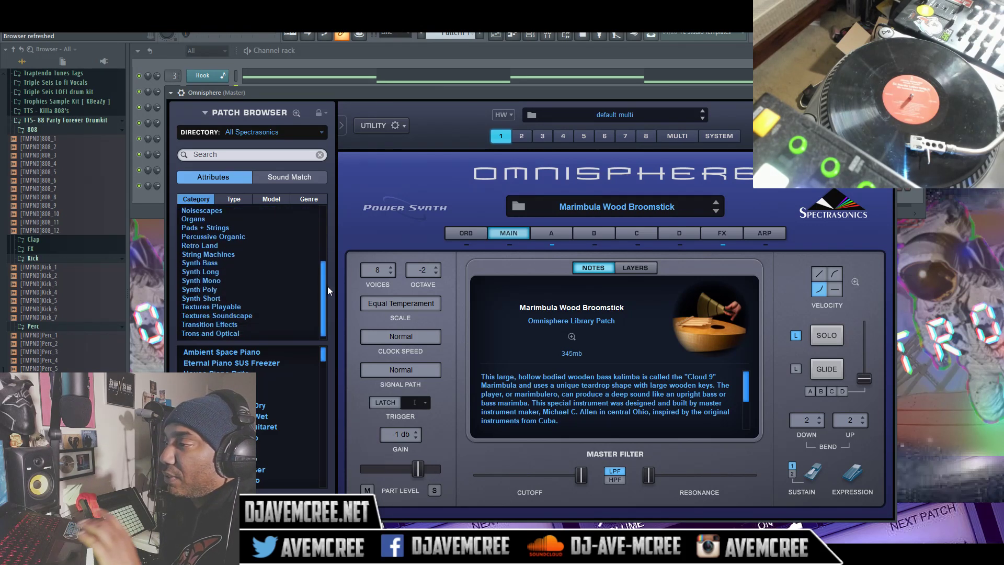
pyautogui.click(256, 292)
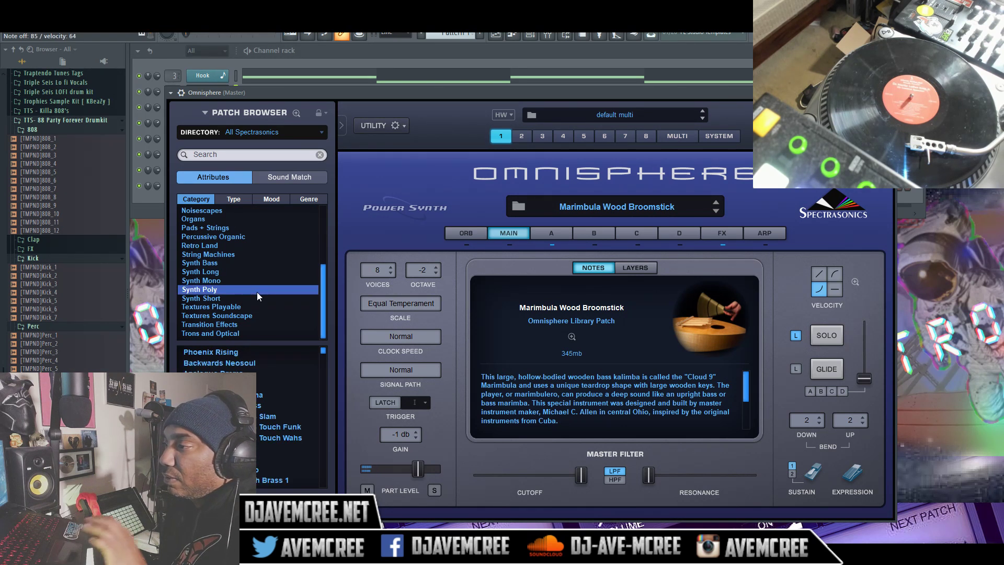
pyautogui.scroll(1, 257, 314)
pyautogui.click(262, 372)
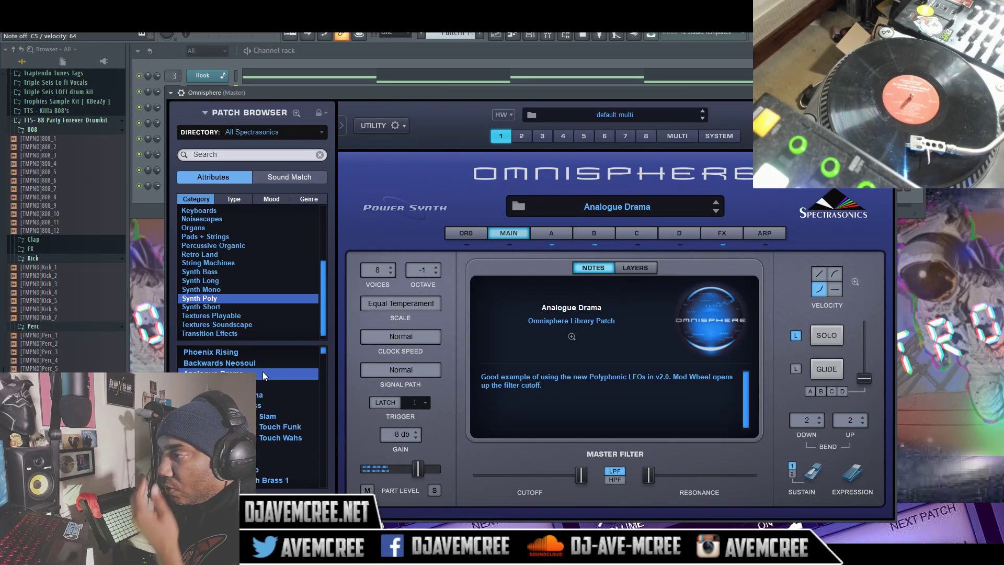
pyautogui.click(264, 386)
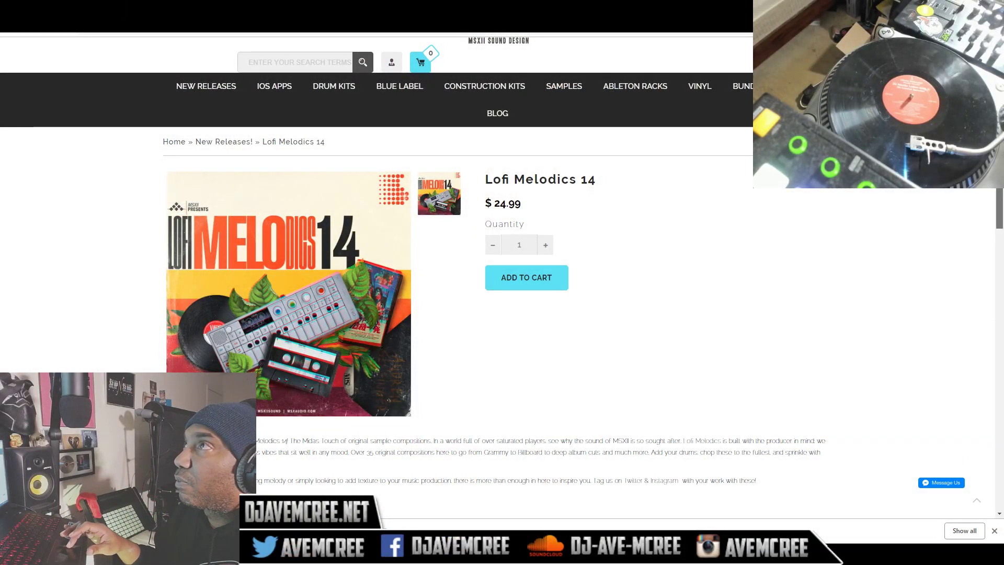
# Step: Look over the Lofi Melodics 14 product page in the web browser
pyautogui.scroll(-1, 502, 293)
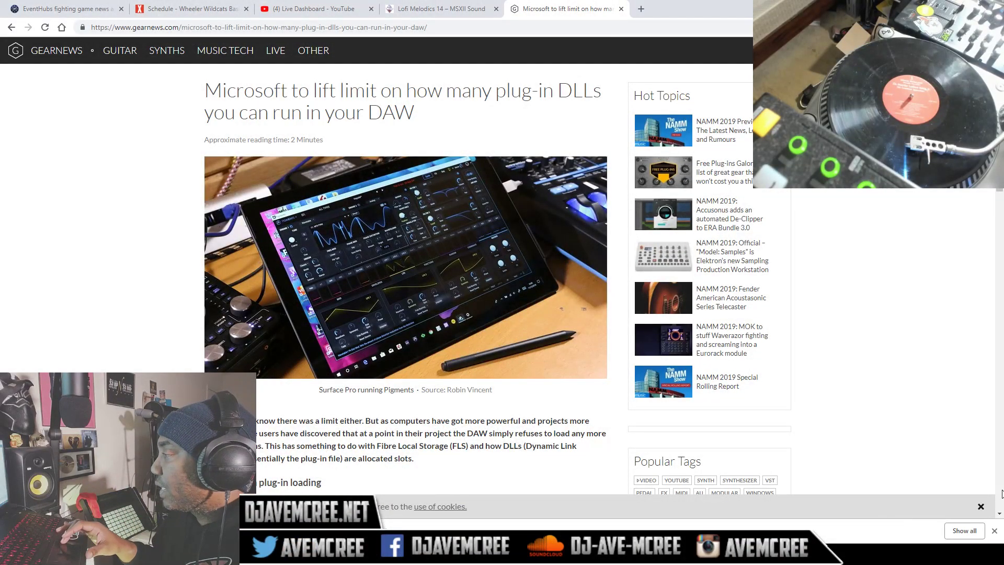
# Step: Close the cookie notice and the browser's downloads bar on the Gearnews article about Microsoft's plug-in DLL limit
pyautogui.click(983, 505)
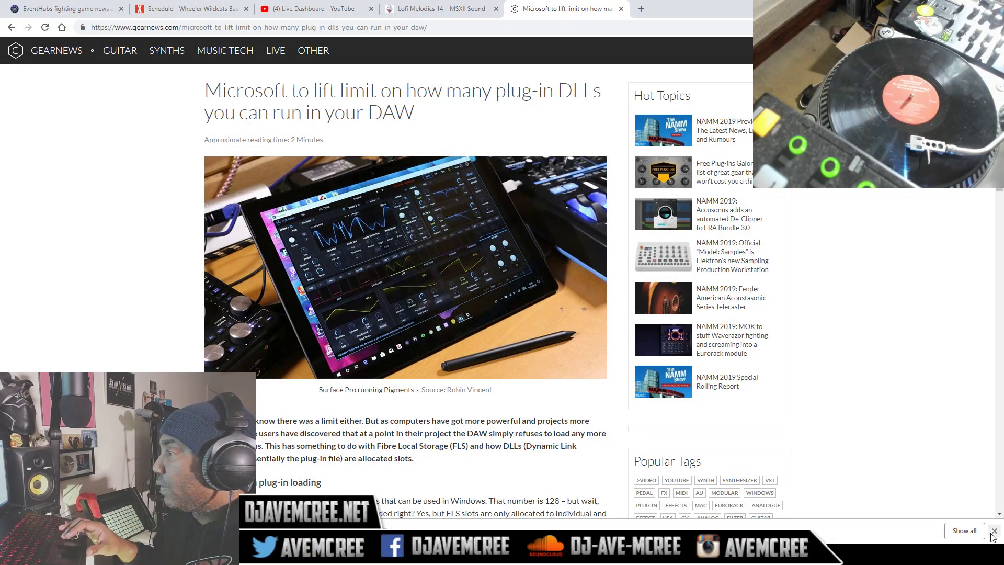
pyautogui.click(993, 531)
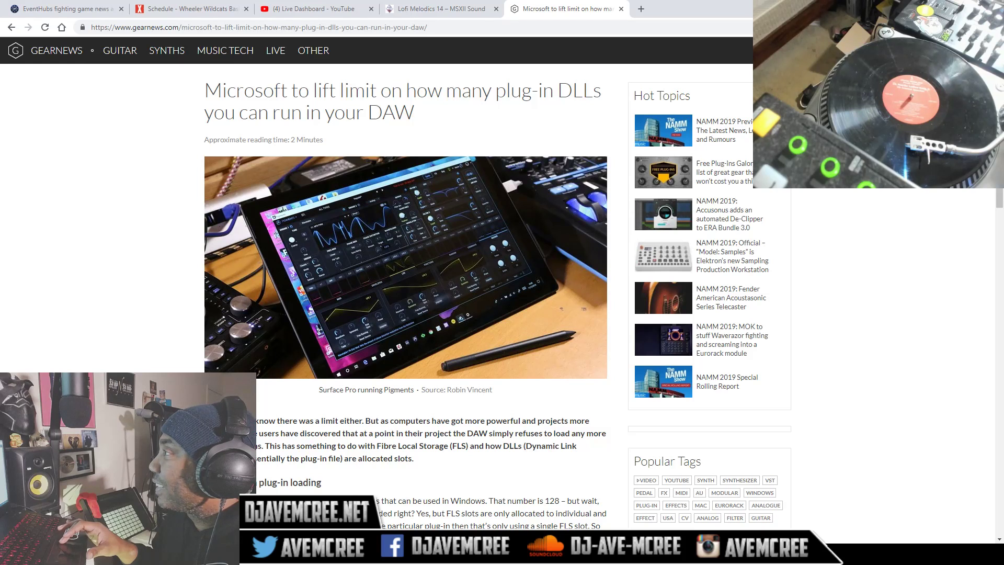
# Step: Read the article's introduction and its section on FLS limits on plug-in loading
pyautogui.scroll(-1, 405, 292)
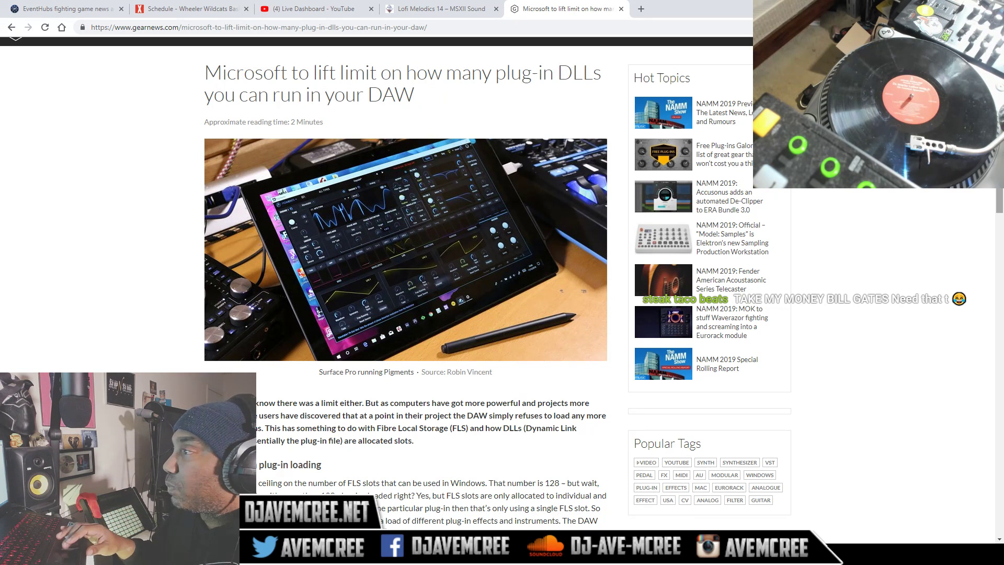
pyautogui.scroll(1, 395, 283)
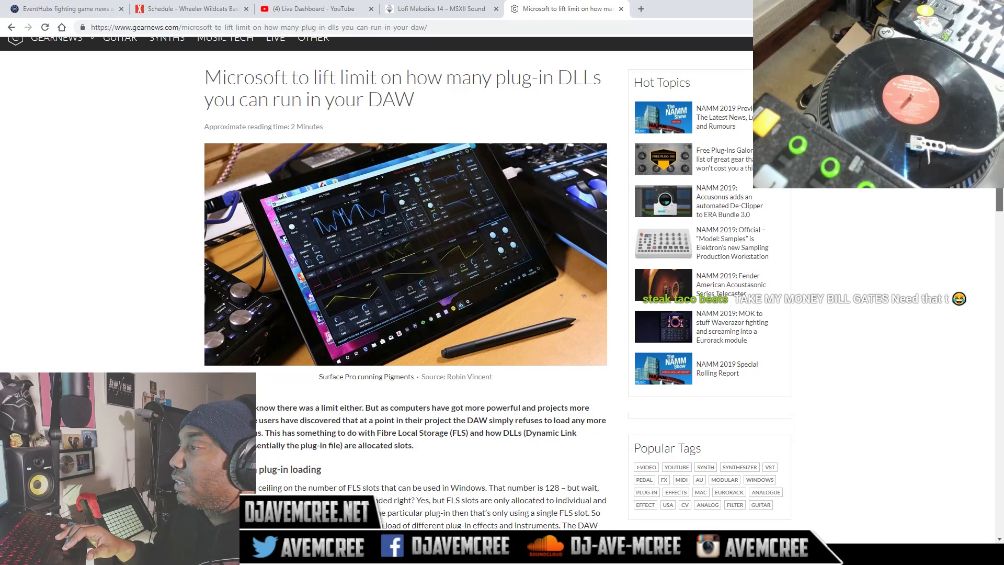
pyautogui.scroll(-1, 396, 282)
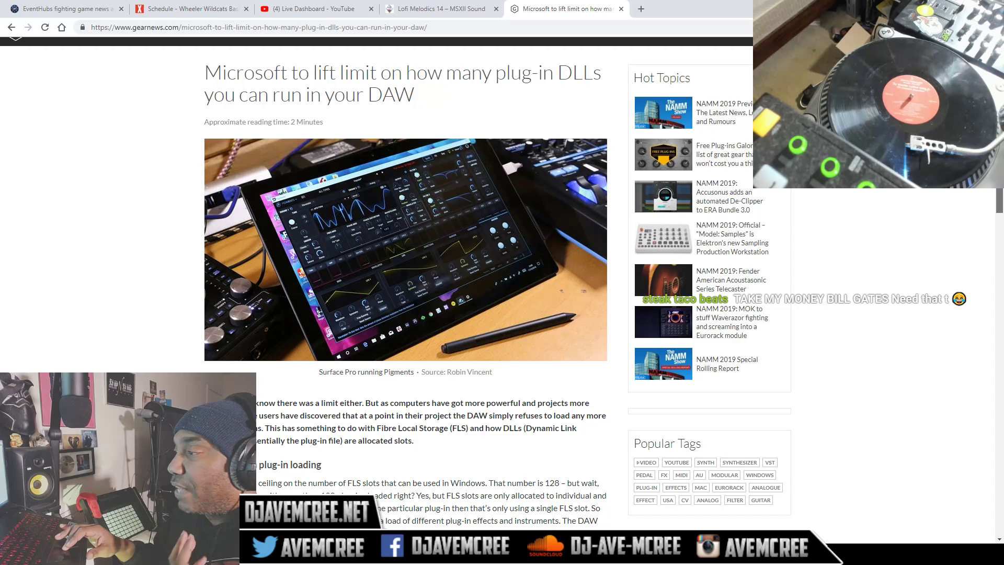
pyautogui.scroll(1, 395, 282)
pyautogui.scroll(-1, 395, 282)
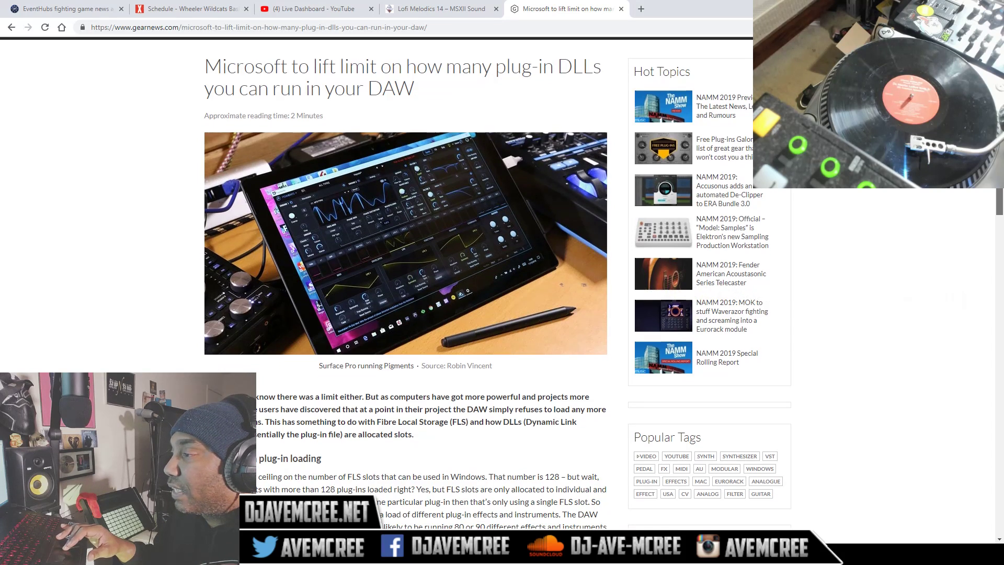
pyautogui.scroll(-1, 395, 282)
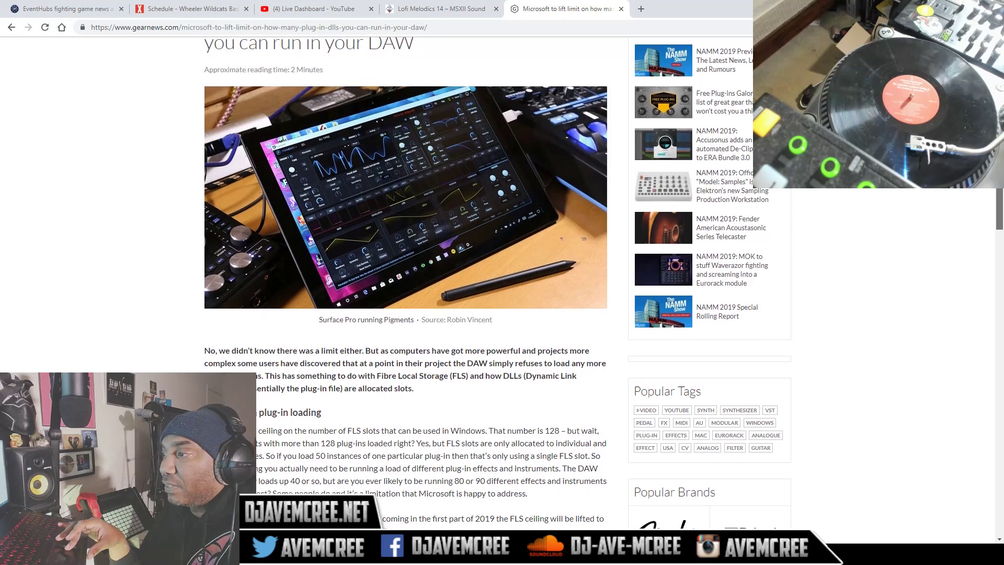
pyautogui.scroll(-1, 395, 282)
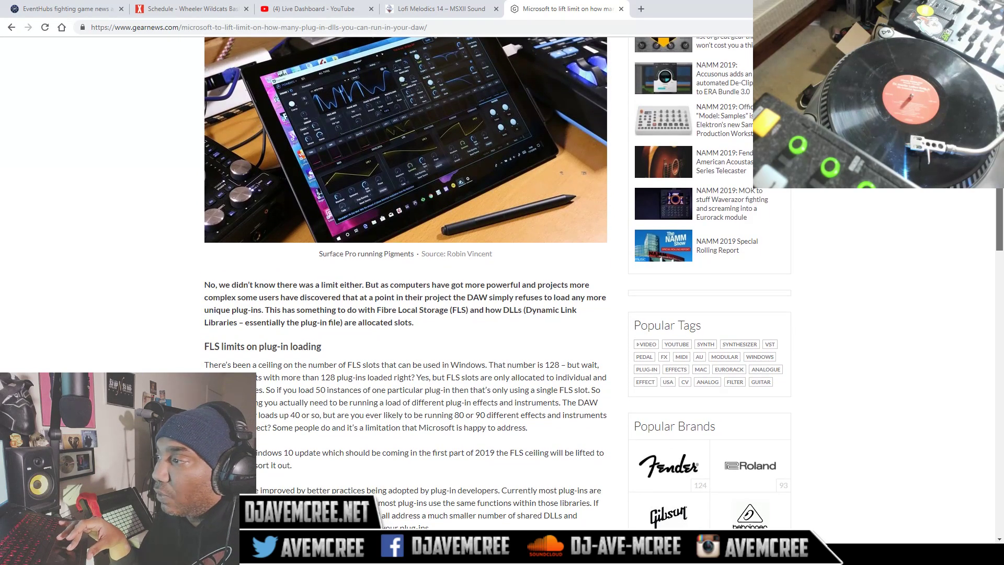
pyautogui.scroll(-1, 395, 282)
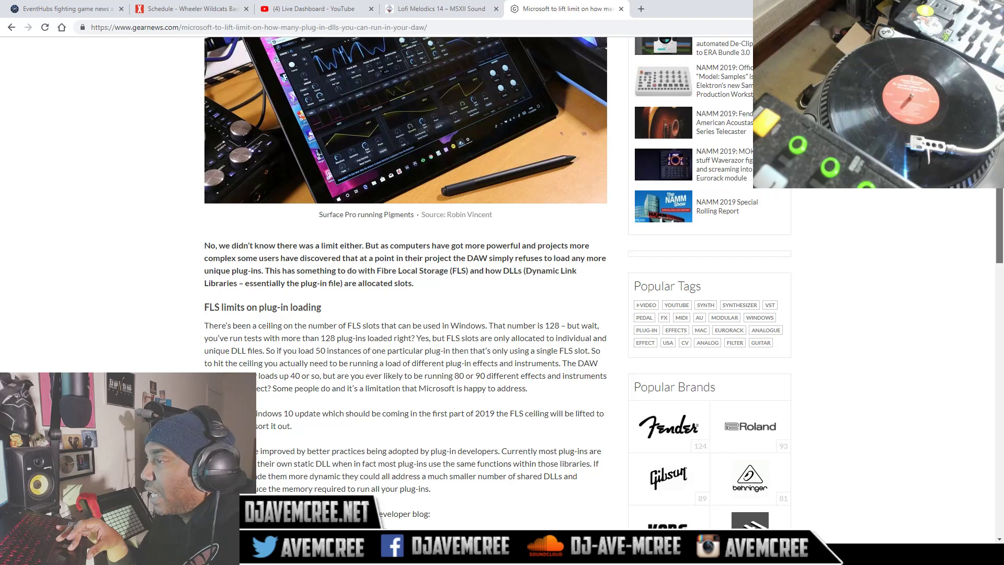
pyautogui.scroll(-2, 405, 283)
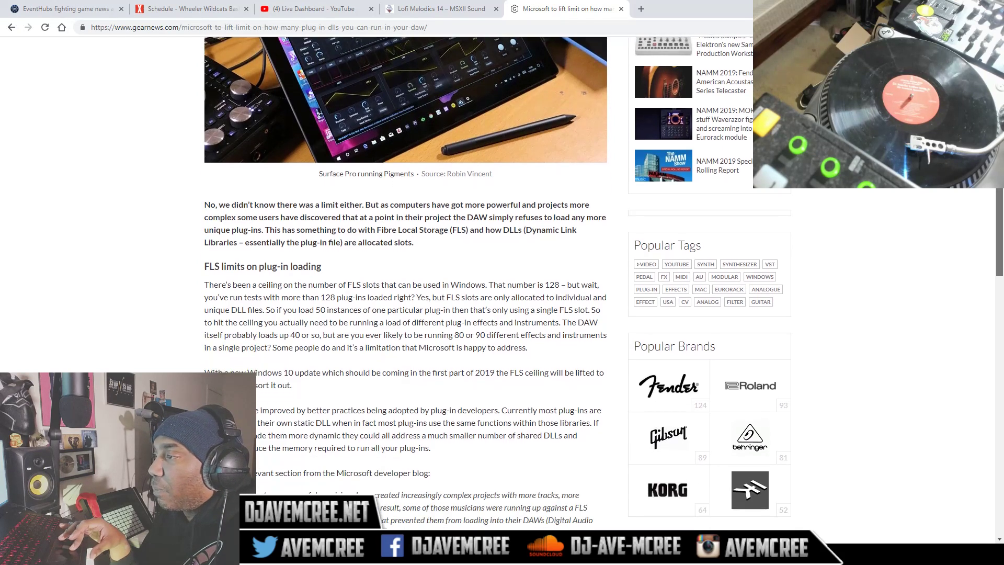
# Step: Skim the article's passage on the Windows 10 update and open the B&H Photo Video site in a new tab
pyautogui.scroll(-2, 405, 282)
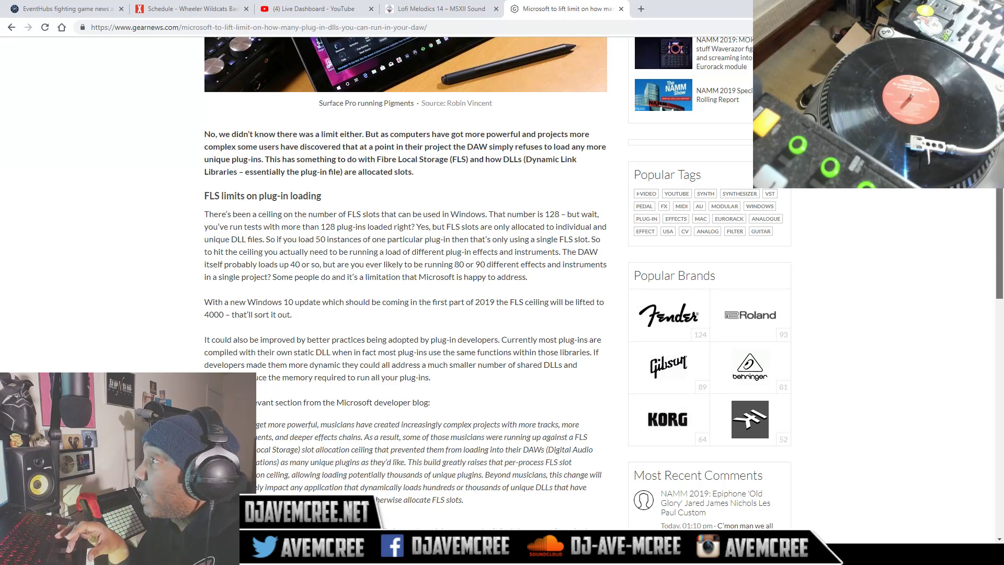
pyautogui.scroll(4, 405, 283)
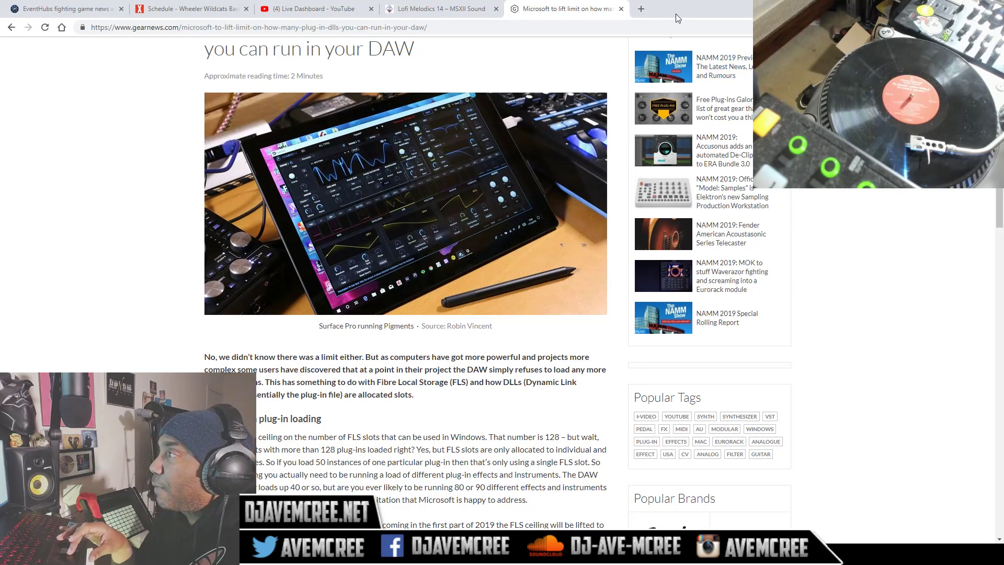
pyautogui.click(641, 9)
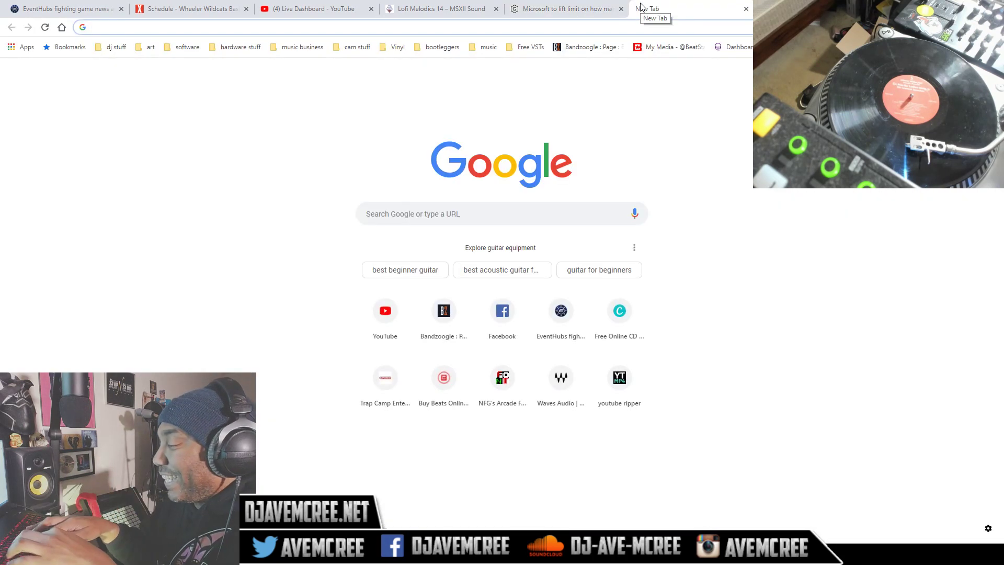
pyautogui.write('bh')
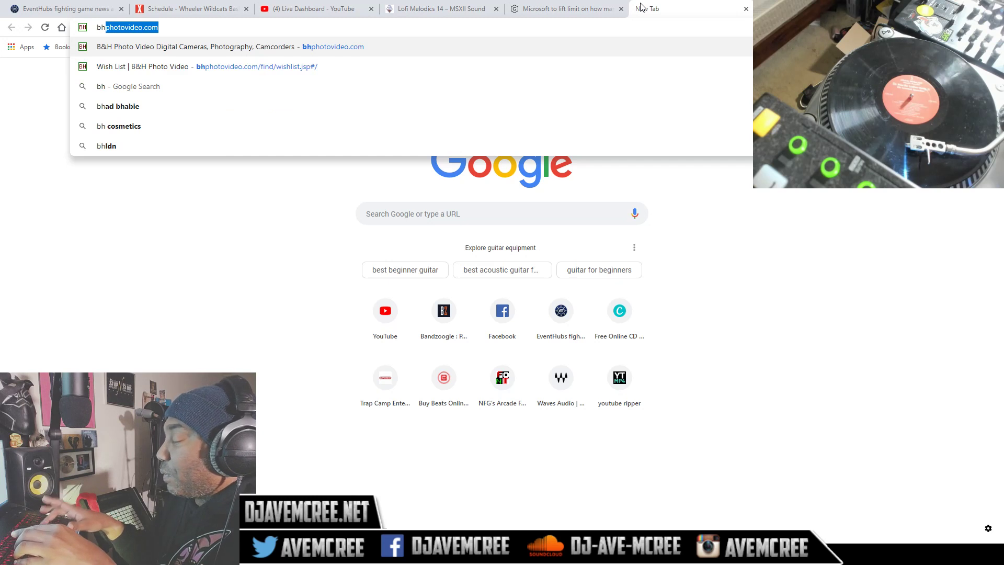
pyautogui.press('Return')
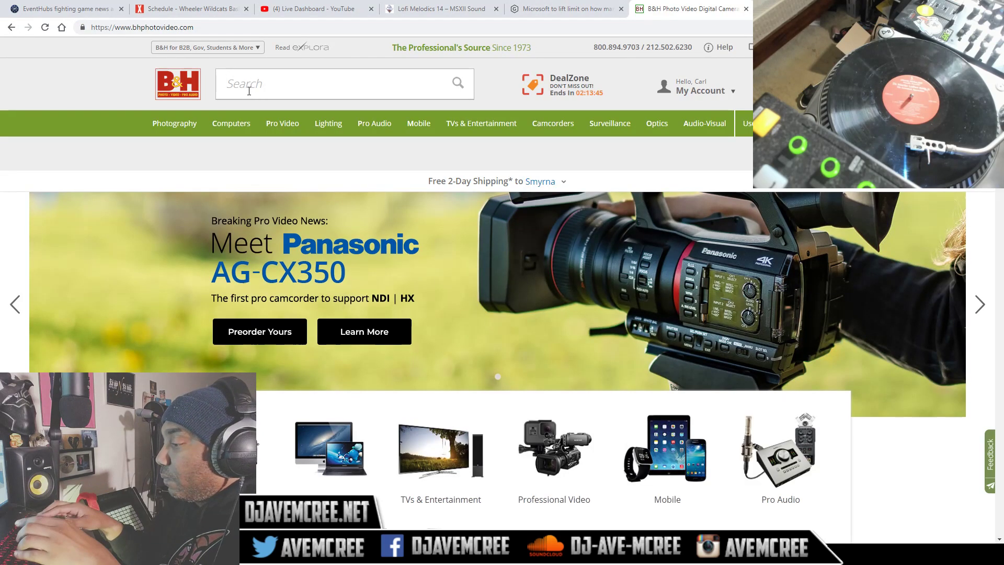
# Step: Search the store for "surface pro" and choose the suggested Microsoft 12.3" Multi-Touch Surface Pro 6 (Platinum)
pyautogui.write('surface')
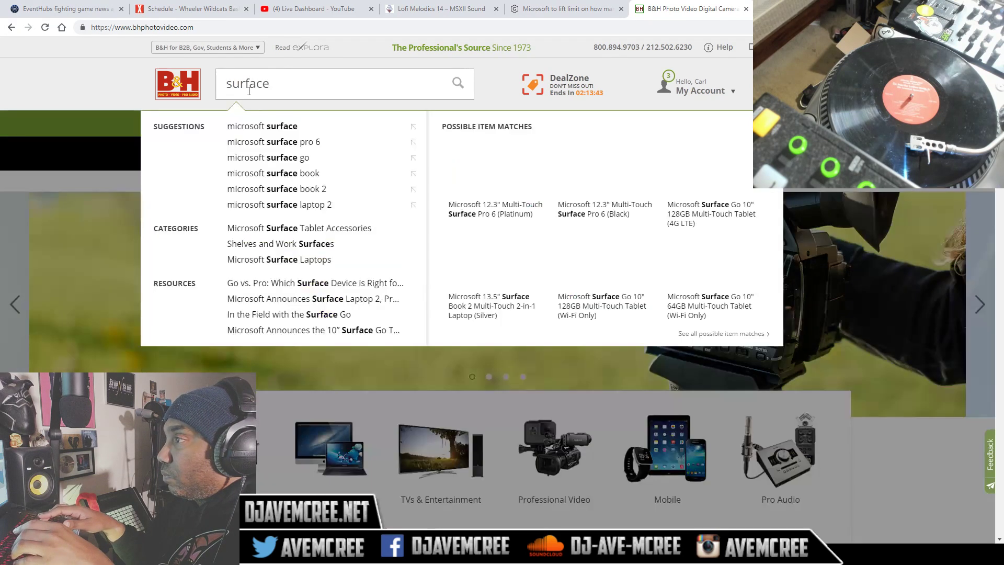
pyautogui.write(' pro')
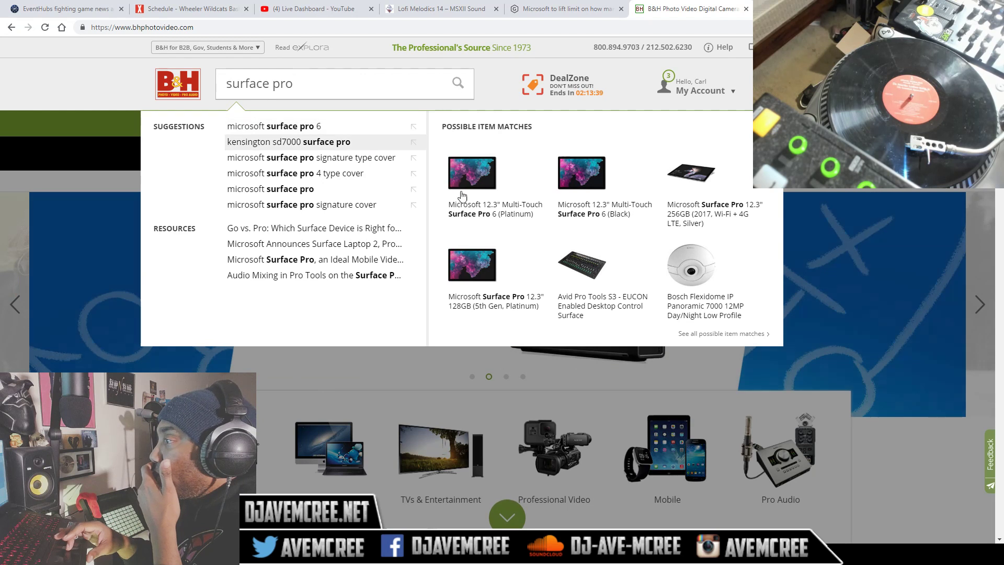
pyautogui.click(483, 213)
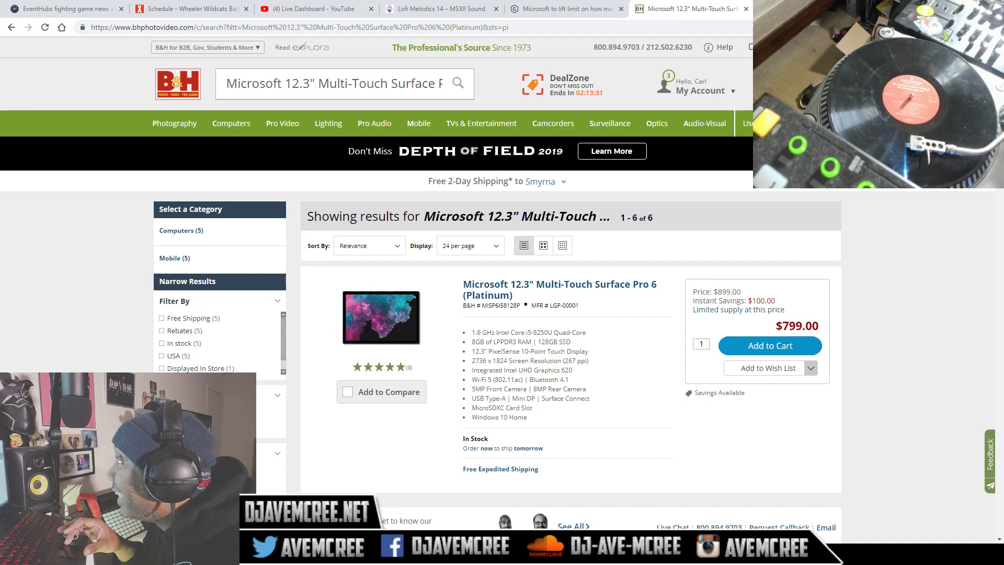
# Step: Open the Core i5 8GB/128GB and Core i7 16GB/512GB Surface Pro 6 listings in separate new tabs
pyautogui.scroll(-2, 502, 288)
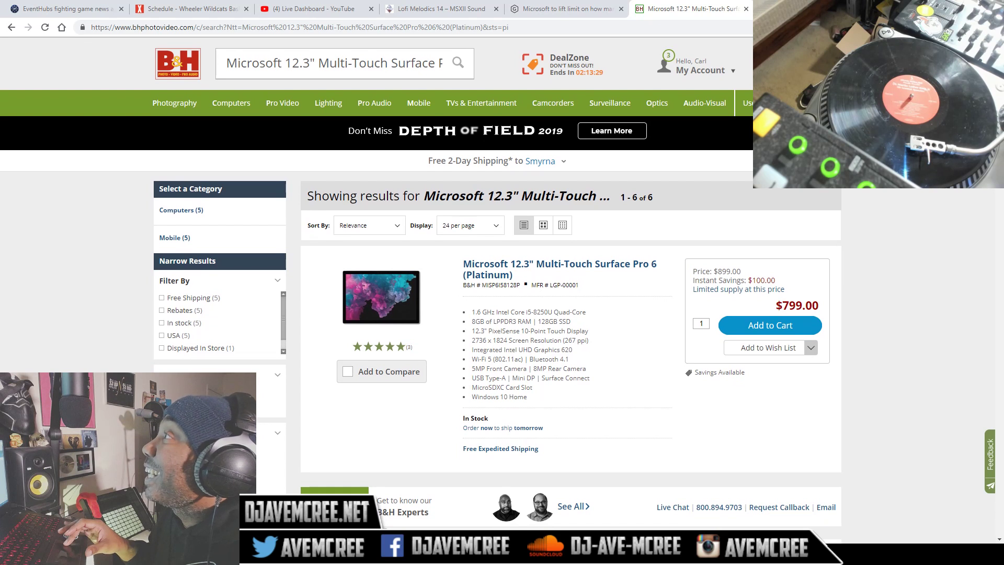
pyautogui.scroll(-1, 550, 241)
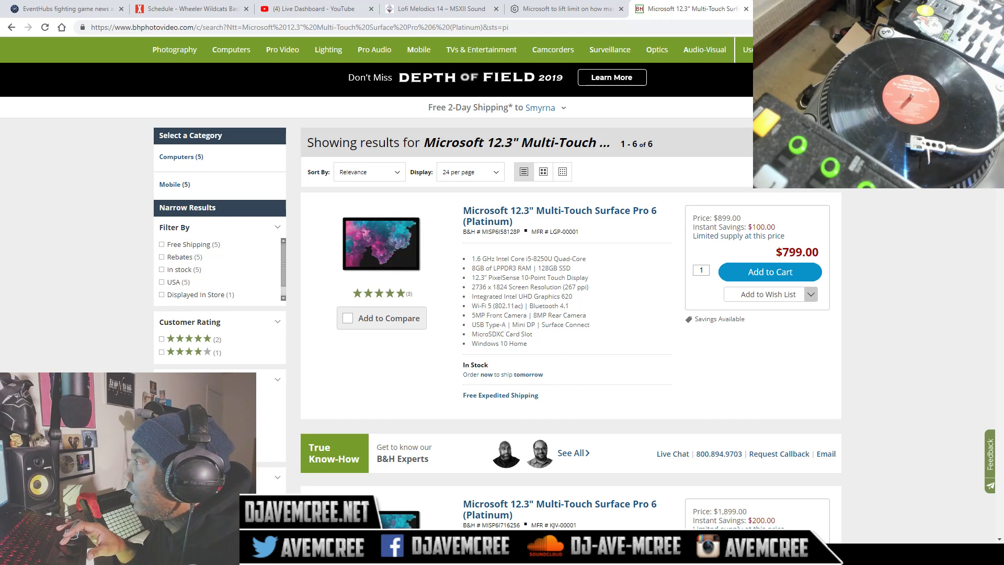
pyautogui.rightClick(525, 218)
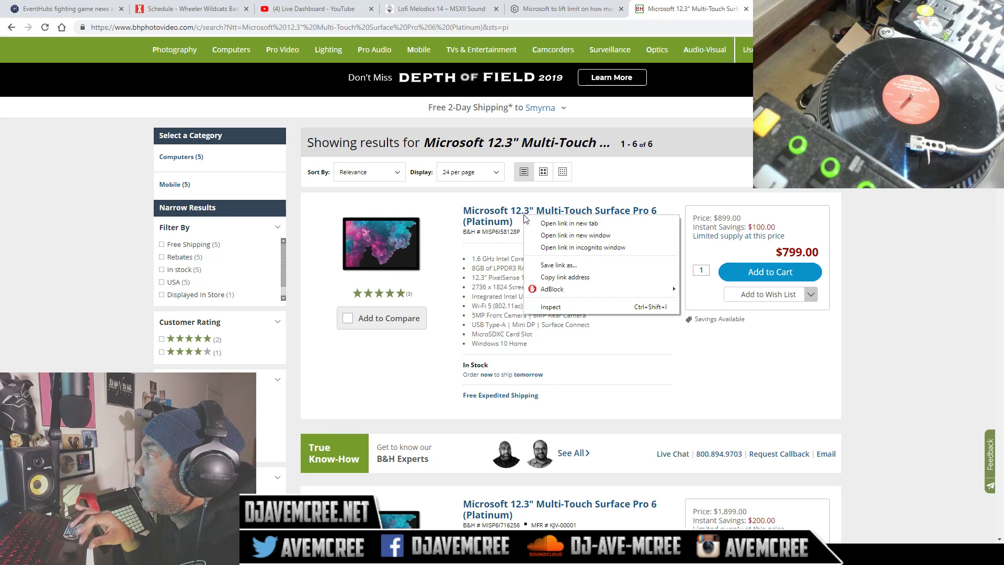
pyautogui.press('Escape')
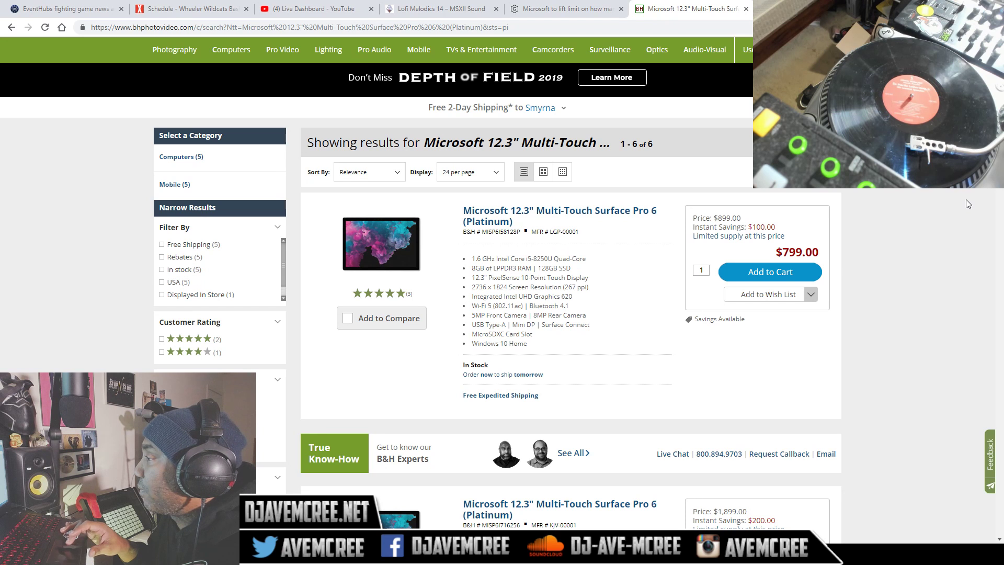
pyautogui.scroll(-4, 523, 302)
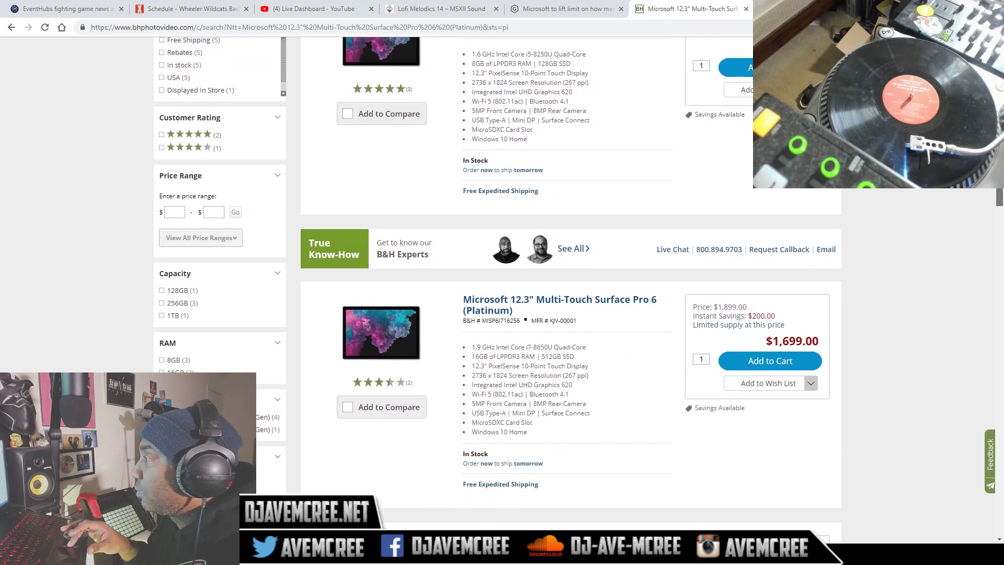
pyautogui.rightClick(523, 301)
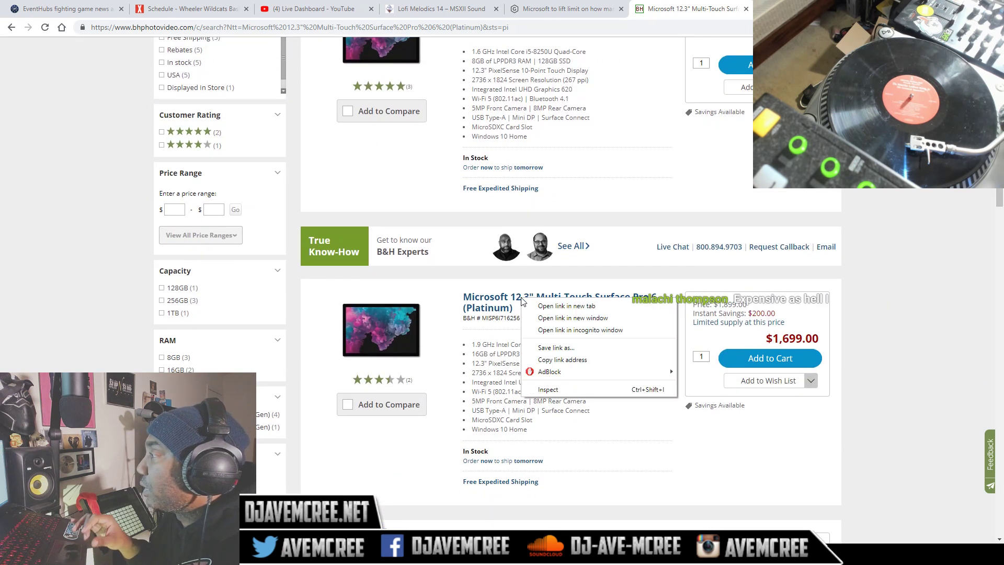
pyautogui.click(539, 306)
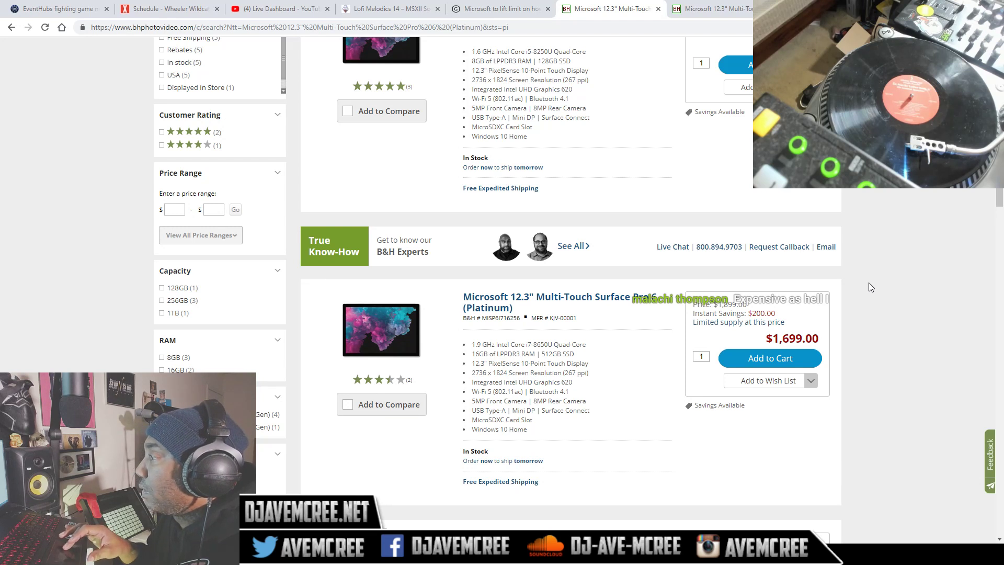
# Step: Compare the remaining Surface Pro 6 results and open the product page of the Core i7 16GB/1TB model
pyautogui.moveTo(999, 201); pyautogui.dragTo(1000, 269)
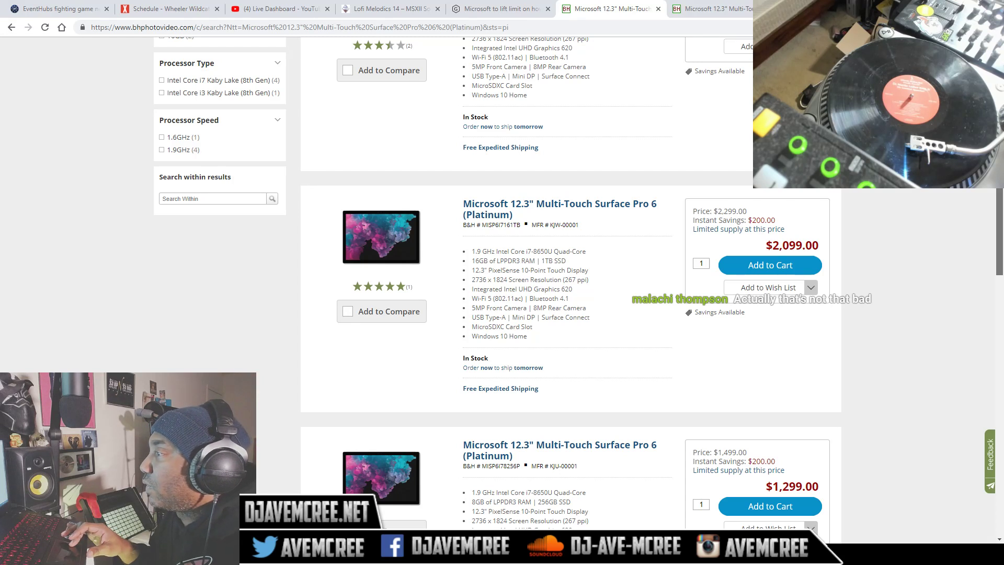
pyautogui.moveTo(1000, 270); pyautogui.dragTo(999, 268)
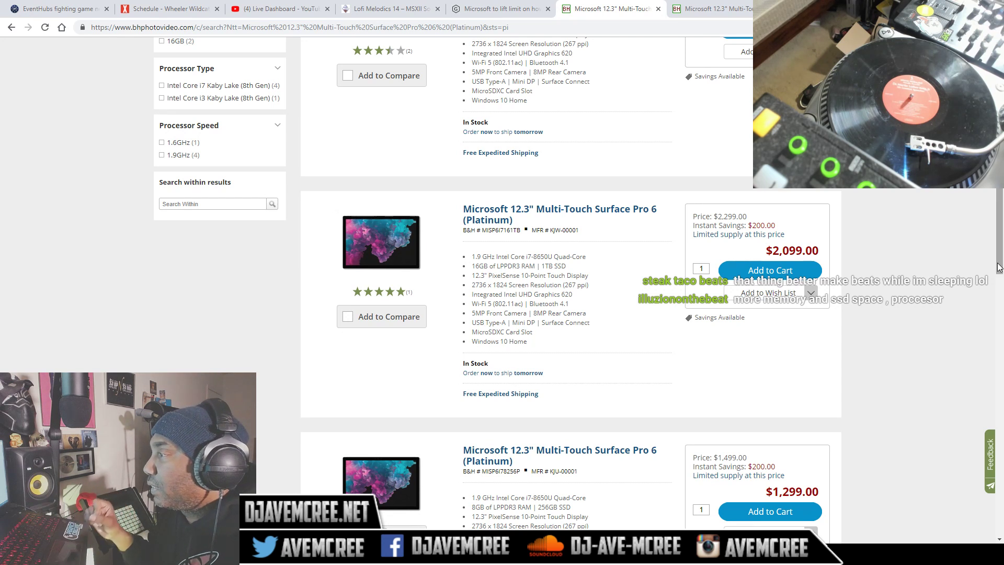
pyautogui.moveTo(998, 263); pyautogui.dragTo(998, 263)
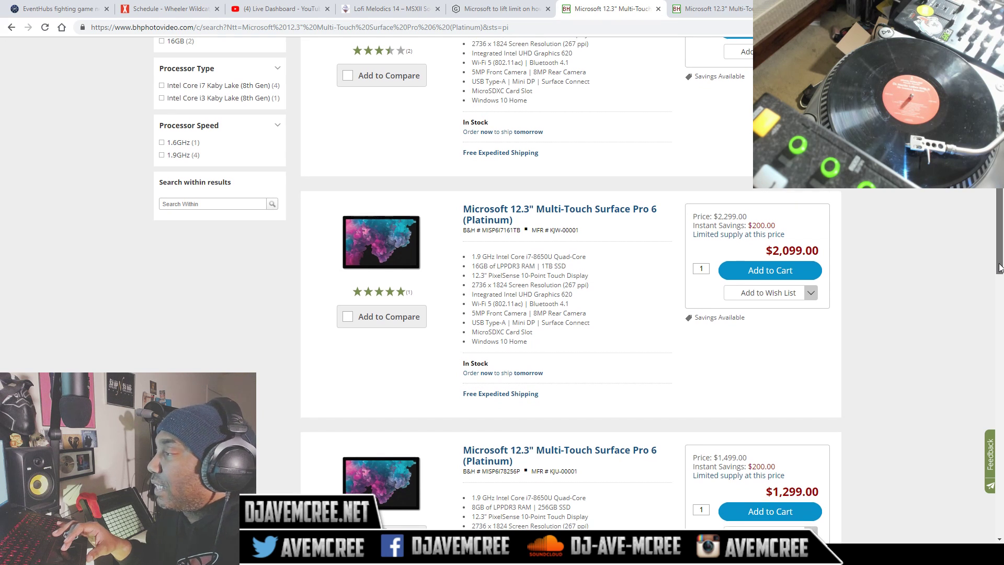
pyautogui.moveTo(1000, 267); pyautogui.dragTo(1000, 270)
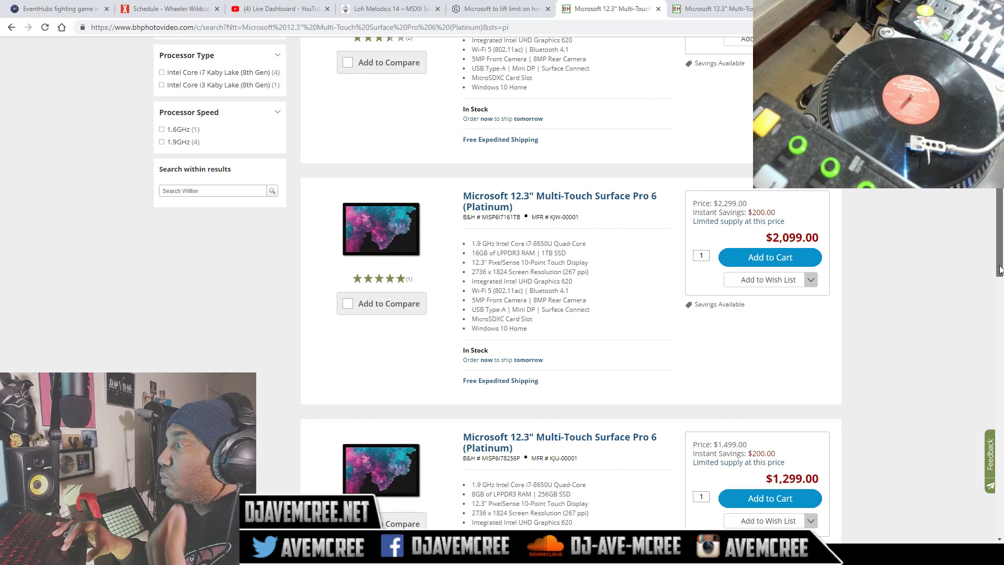
pyautogui.moveTo(1000, 268); pyautogui.dragTo(999, 268)
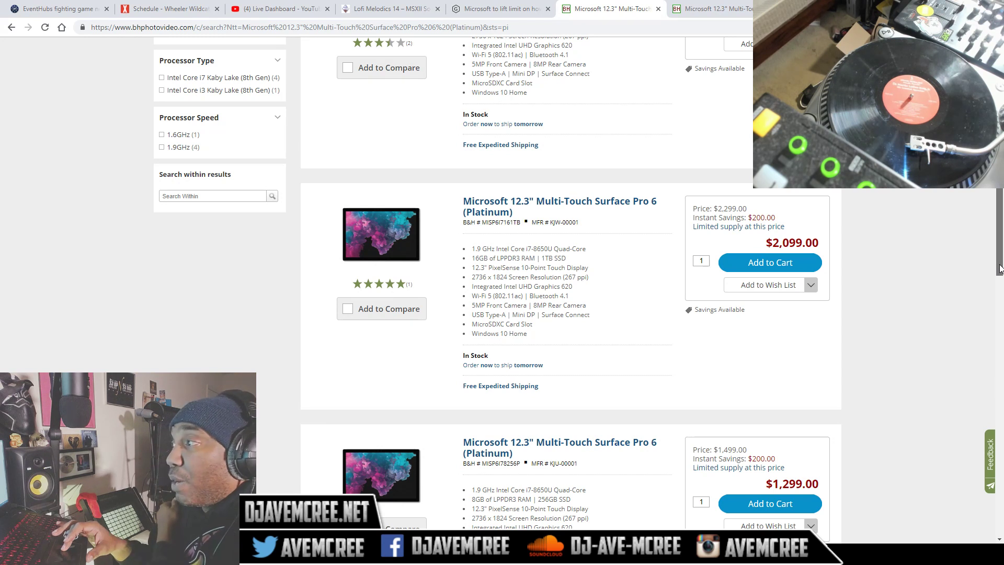
pyautogui.moveTo(1000, 269); pyautogui.dragTo(999, 271)
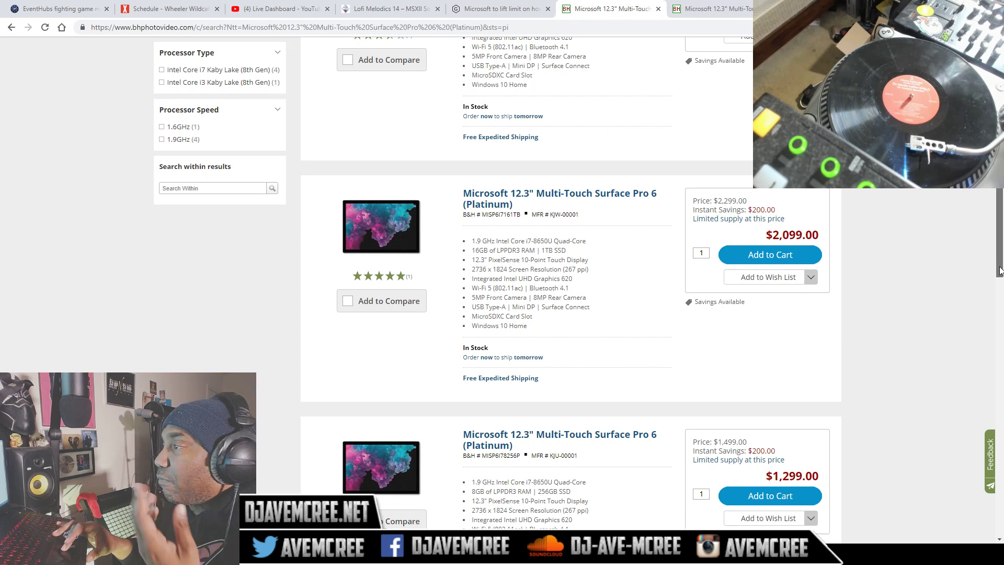
pyautogui.moveTo(999, 270); pyautogui.dragTo(999, 271)
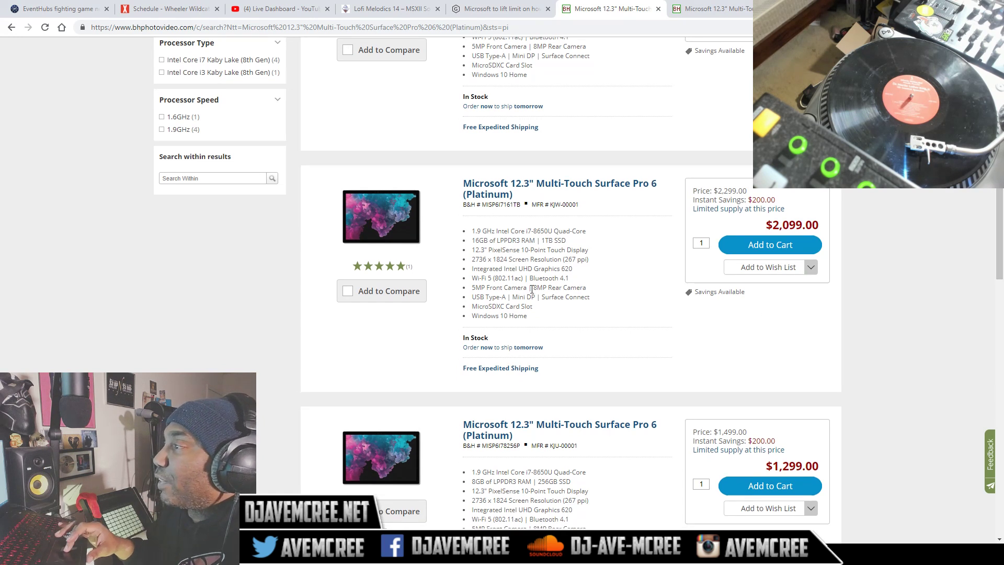
pyautogui.click(391, 239)
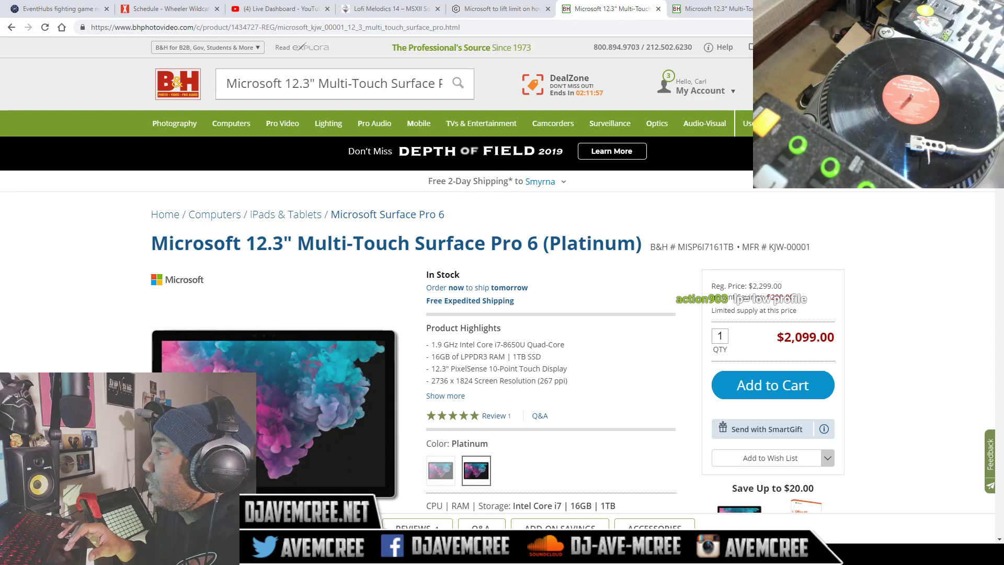
# Step: Look over the price and the CPU, RAM and storage options on the Core i5 8GB/128GB Surface Pro 6 page
pyautogui.click(699, 5)
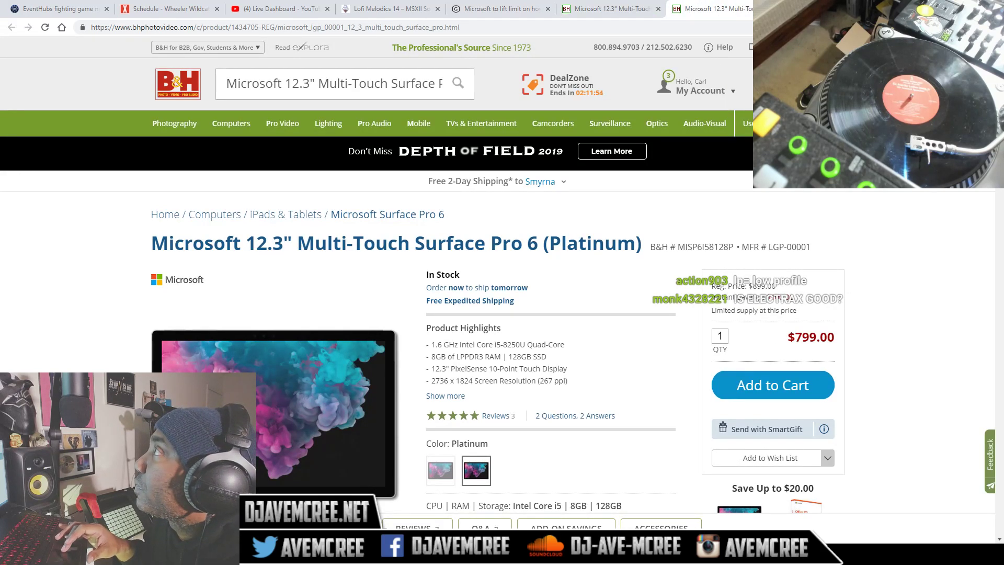
pyautogui.scroll(-1, 501, 314)
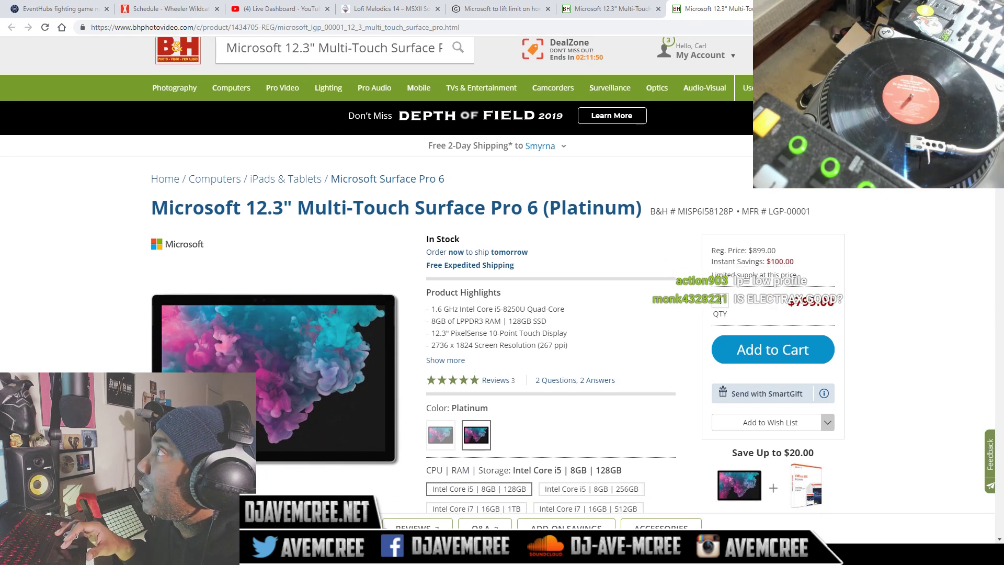
pyautogui.scroll(-1, 422, 274)
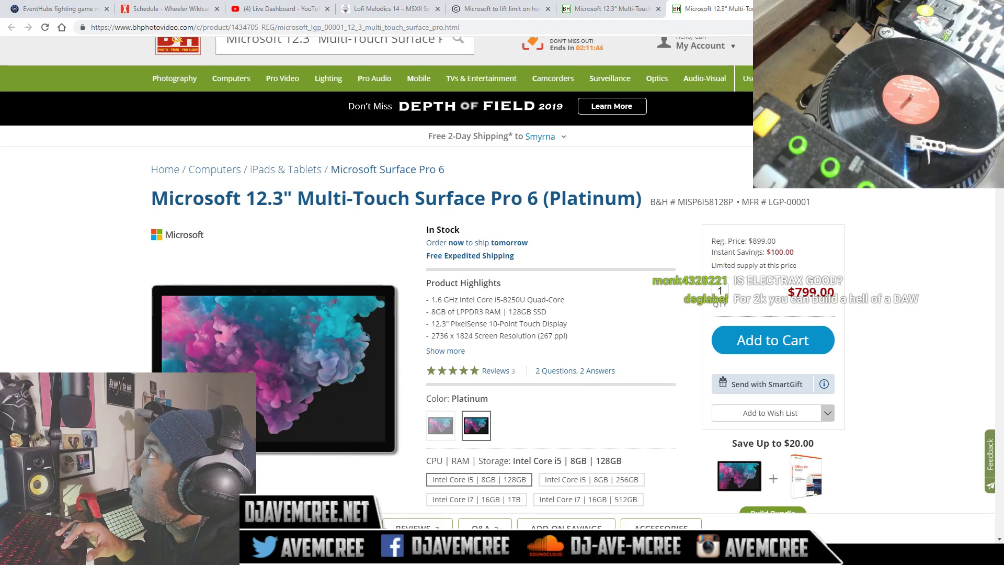
pyautogui.scroll(-2, 422, 274)
pyautogui.scroll(-1, 422, 275)
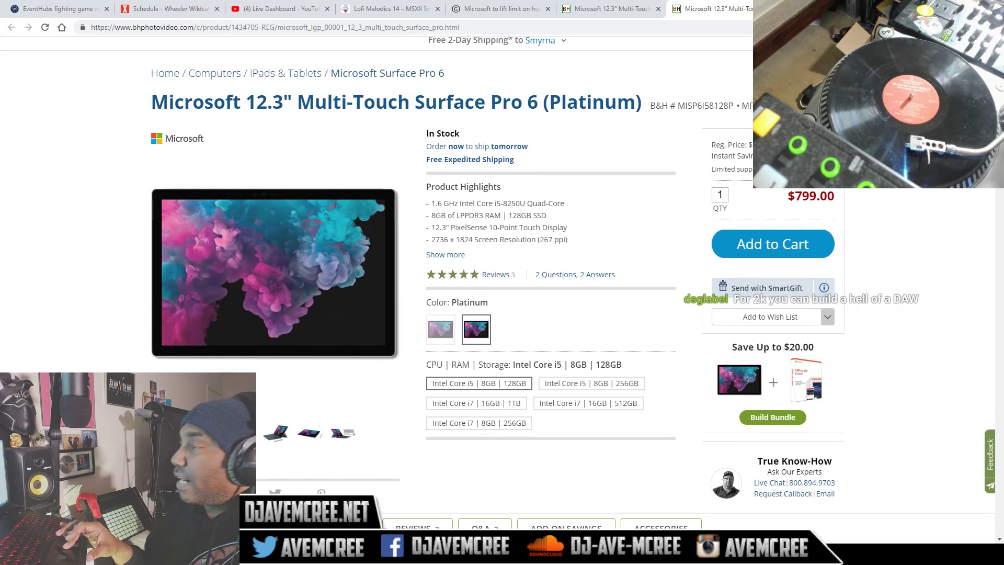
pyautogui.scroll(-2, 422, 274)
pyautogui.scroll(1, 422, 274)
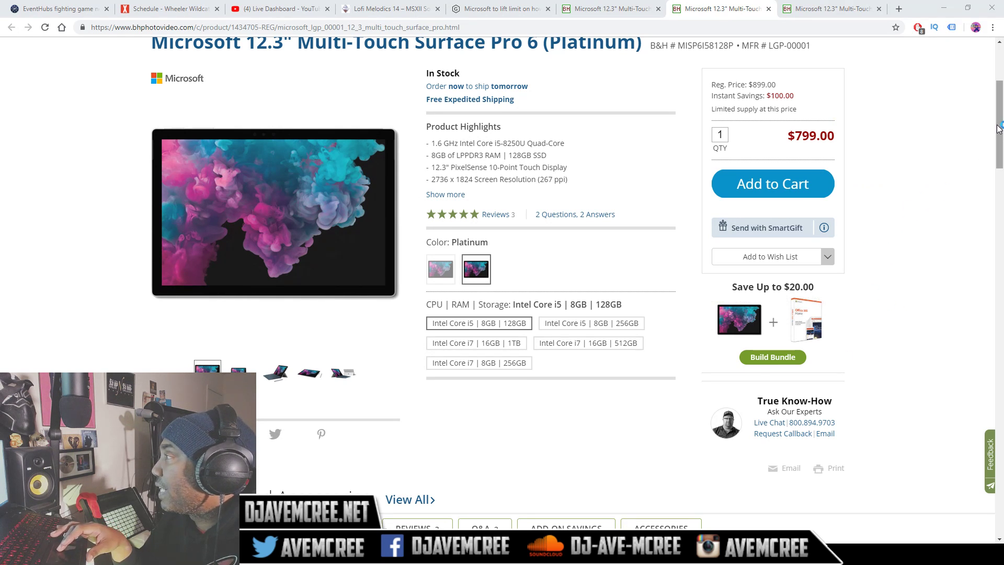
pyautogui.scroll(1, 999, 125)
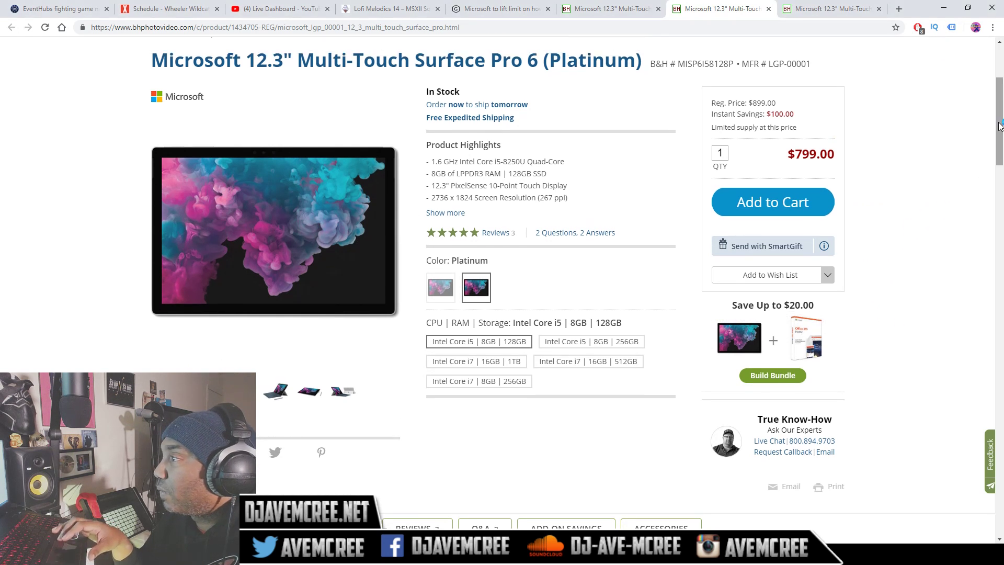
# Step: Expand the full product highlights, review the specifications, and return to the Gearnews plug-in limit article
pyautogui.click(435, 214)
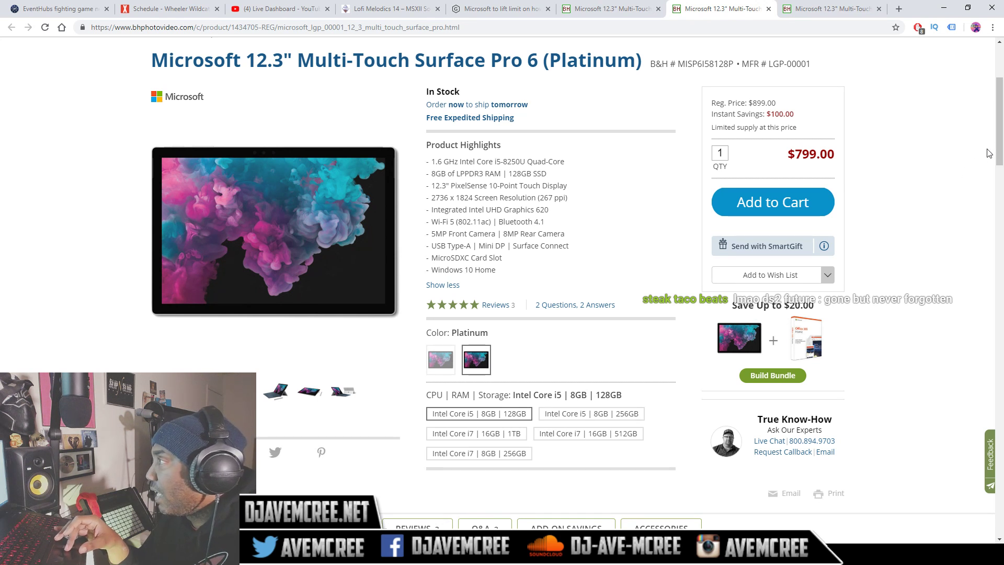
pyautogui.moveTo(999, 136); pyautogui.dragTo(1001, 139)
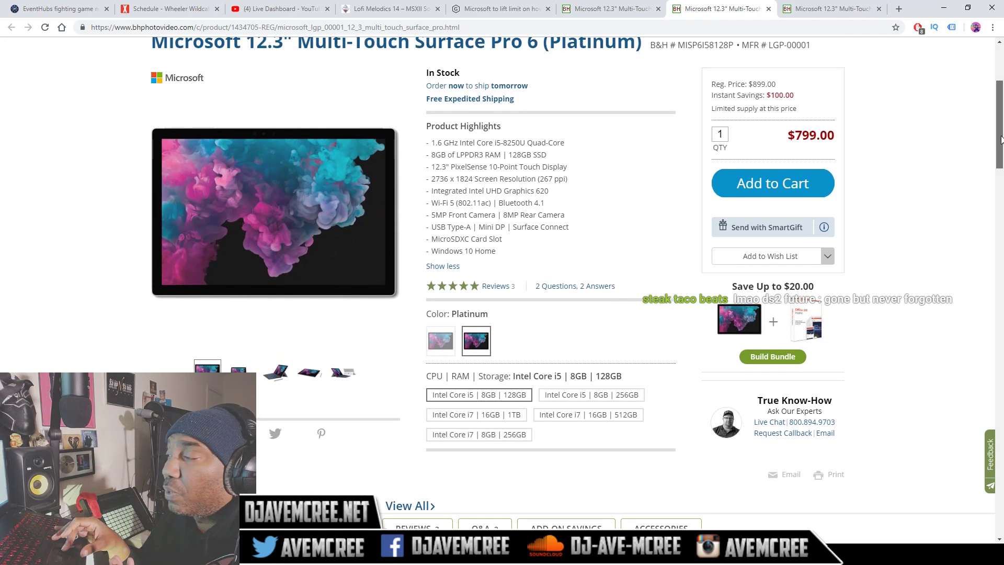
pyautogui.moveTo(1001, 139); pyautogui.dragTo(1000, 140)
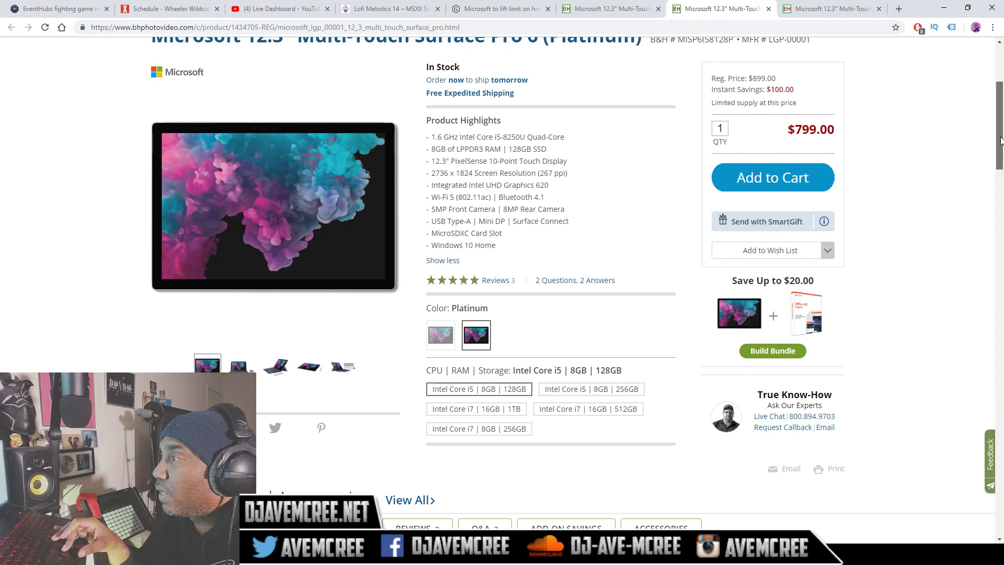
pyautogui.scroll(1, 1000, 140)
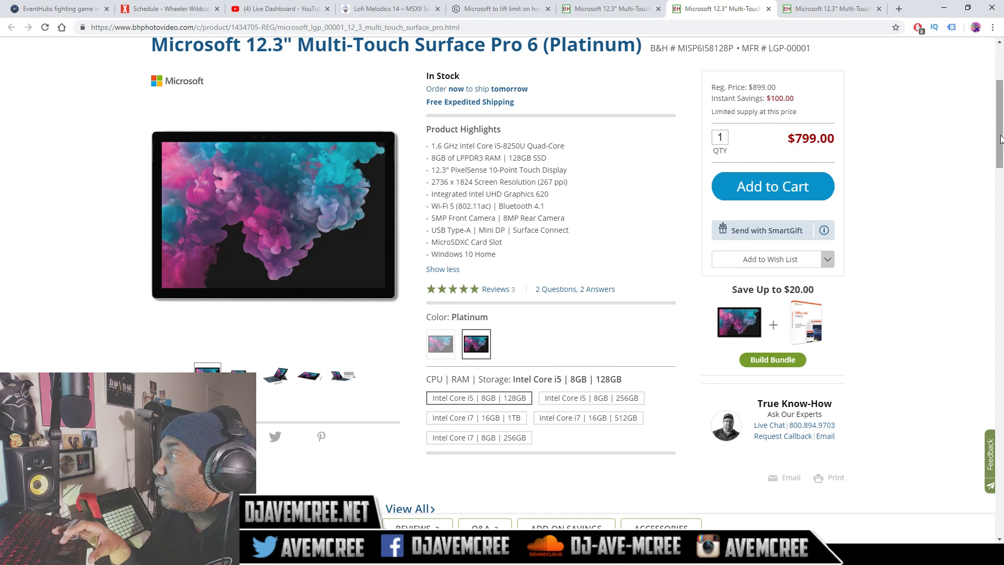
pyautogui.moveTo(1000, 139); pyautogui.dragTo(1000, 143)
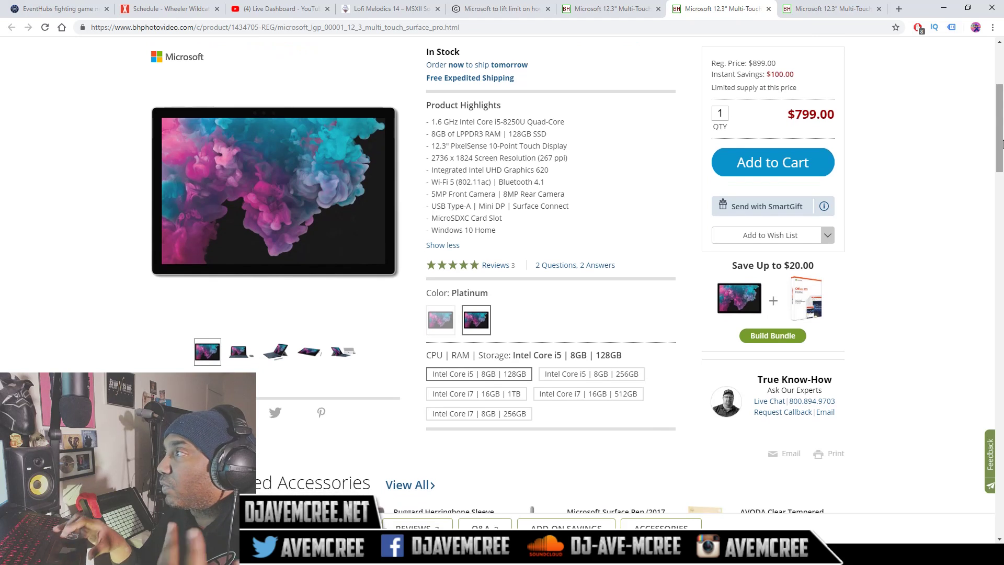
pyautogui.click(530, 6)
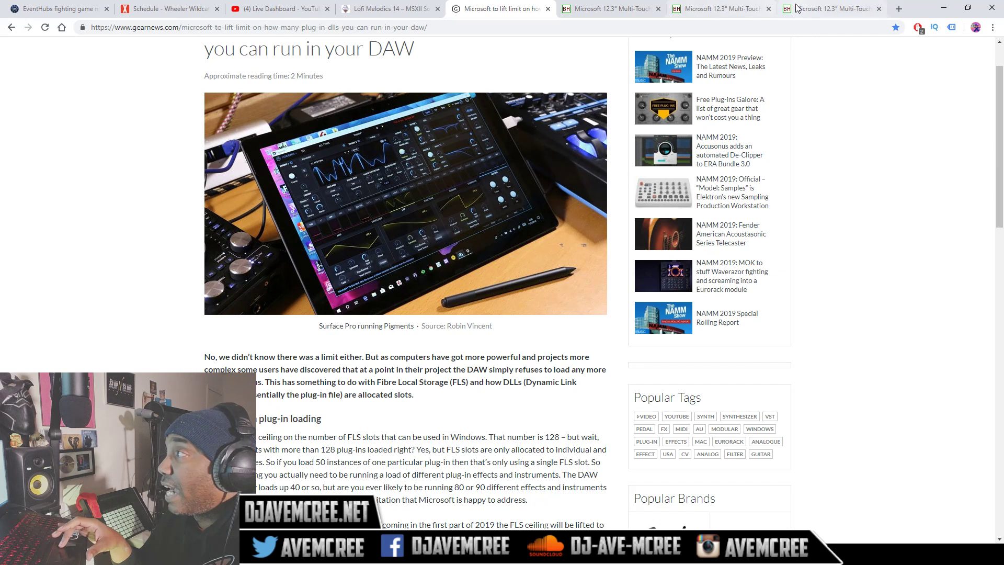
# Step: Check the Core i7 16GB/512GB Surface Pro 6 page, and compare it with the highlights and configuration options on the Core i5 8GB/128GB page
pyautogui.click(809, 11)
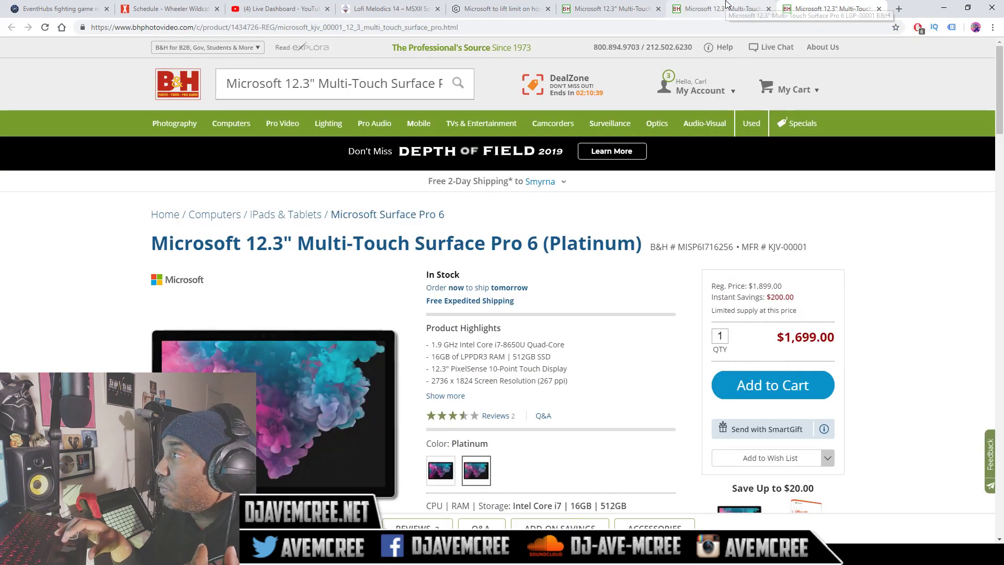
pyautogui.click(679, 9)
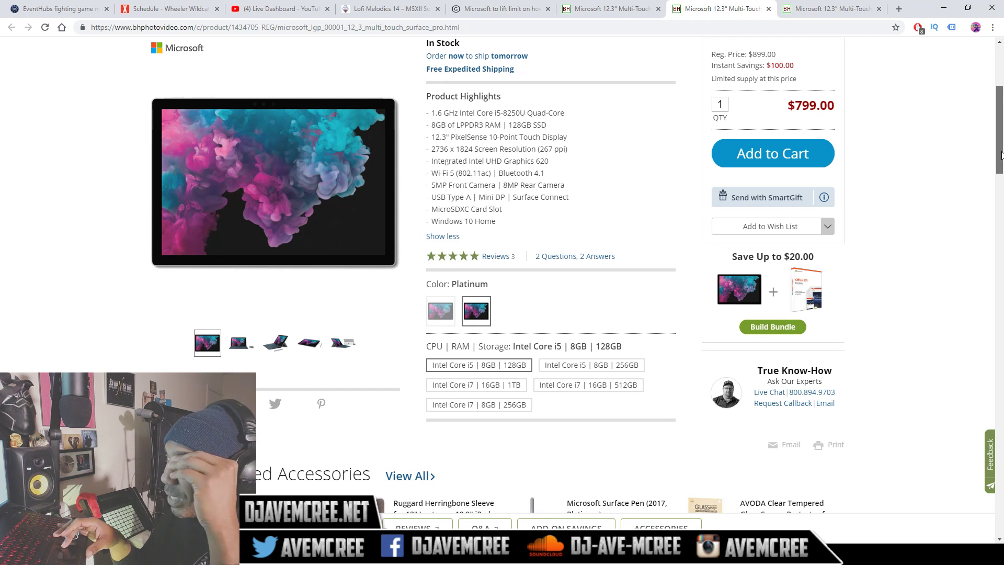
pyautogui.moveTo(1001, 154); pyautogui.dragTo(1001, 158)
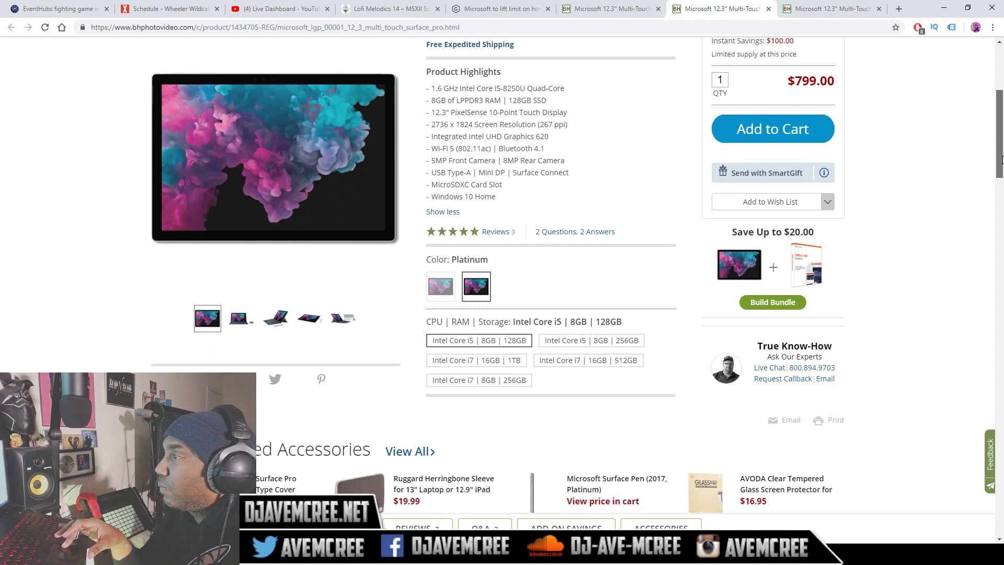
pyautogui.moveTo(1001, 159); pyautogui.dragTo(1001, 159)
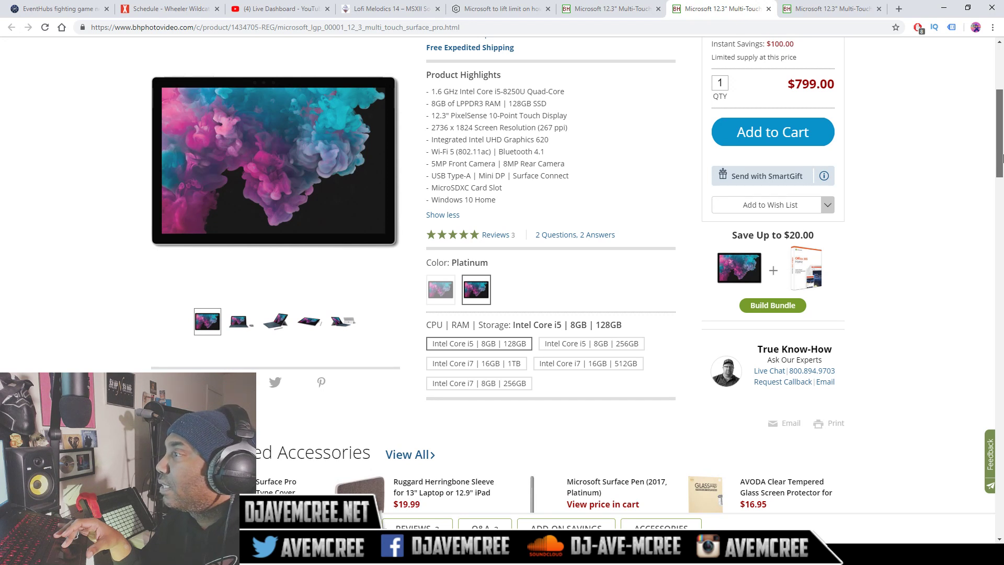
pyautogui.moveTo(1002, 158); pyautogui.dragTo(1002, 157)
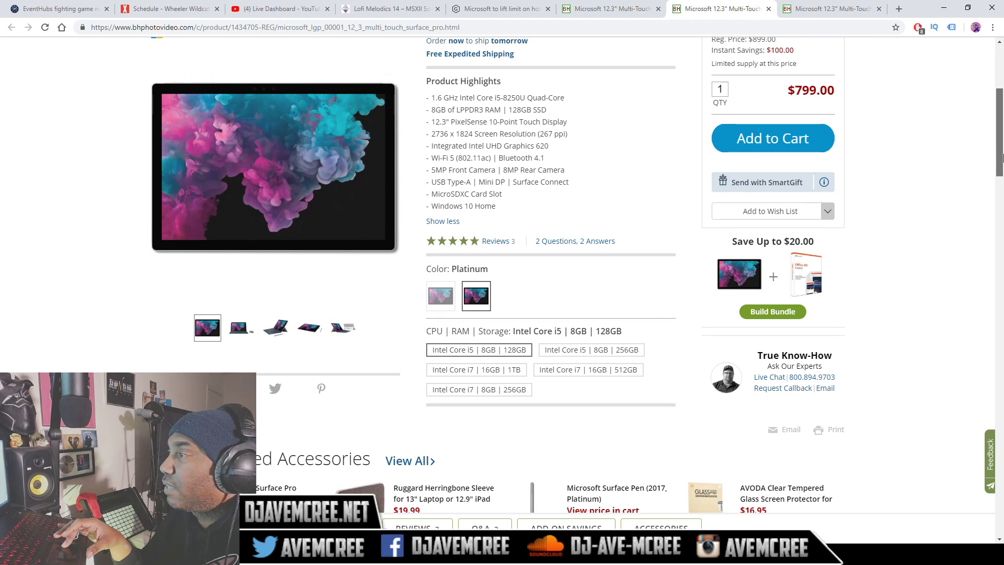
pyautogui.moveTo(1002, 158); pyautogui.dragTo(1001, 166)
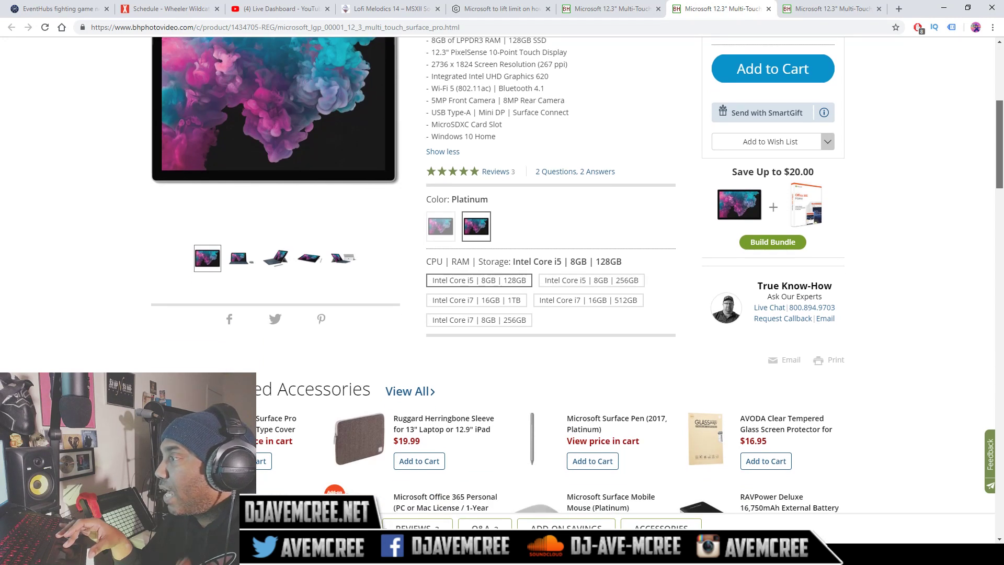
# Step: Switch the product page to the Core i7 8GB/256GB configuration and expand its full product highlights
pyautogui.click(632, 299)
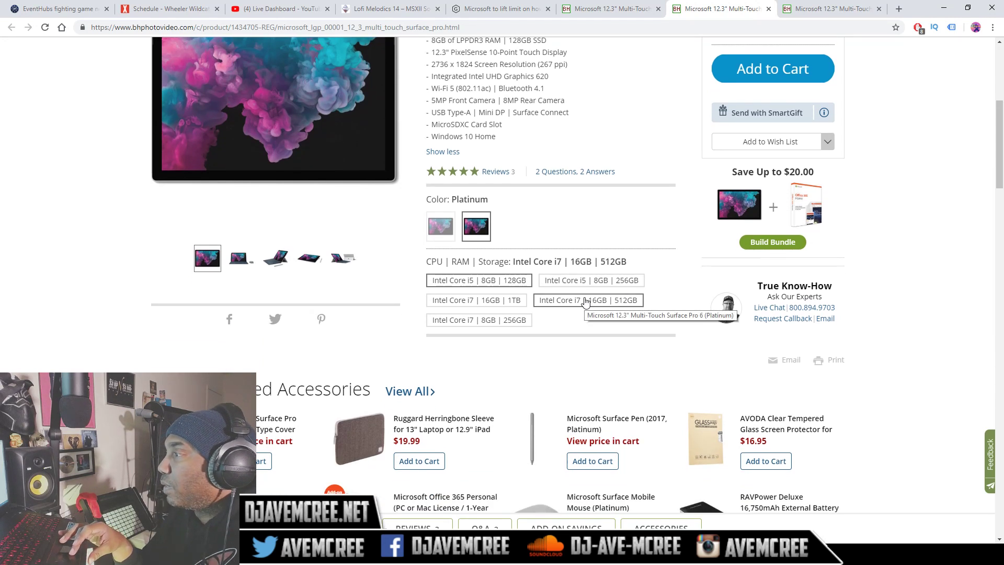
pyautogui.click(528, 321)
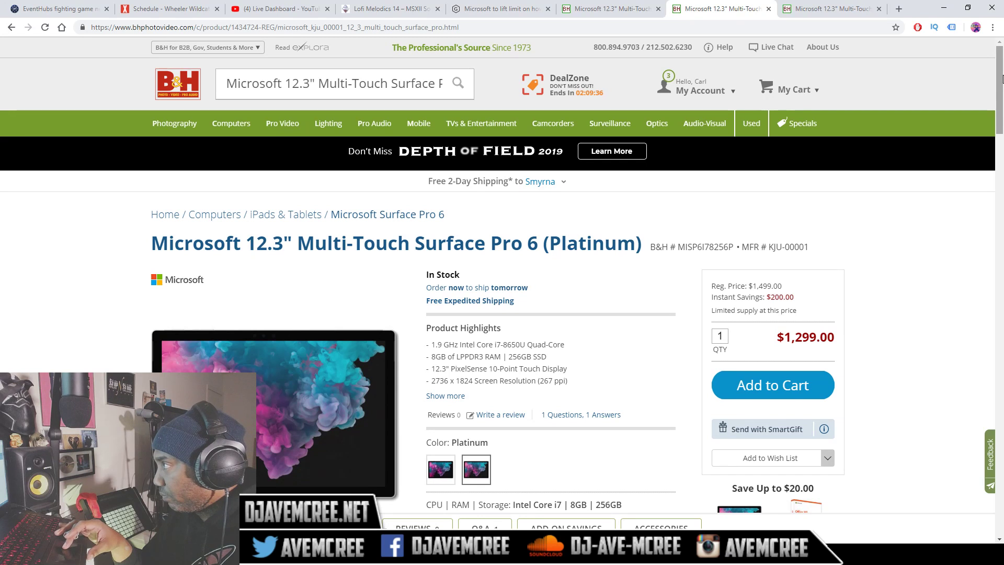
pyautogui.moveTo(1001, 78); pyautogui.dragTo(1002, 93)
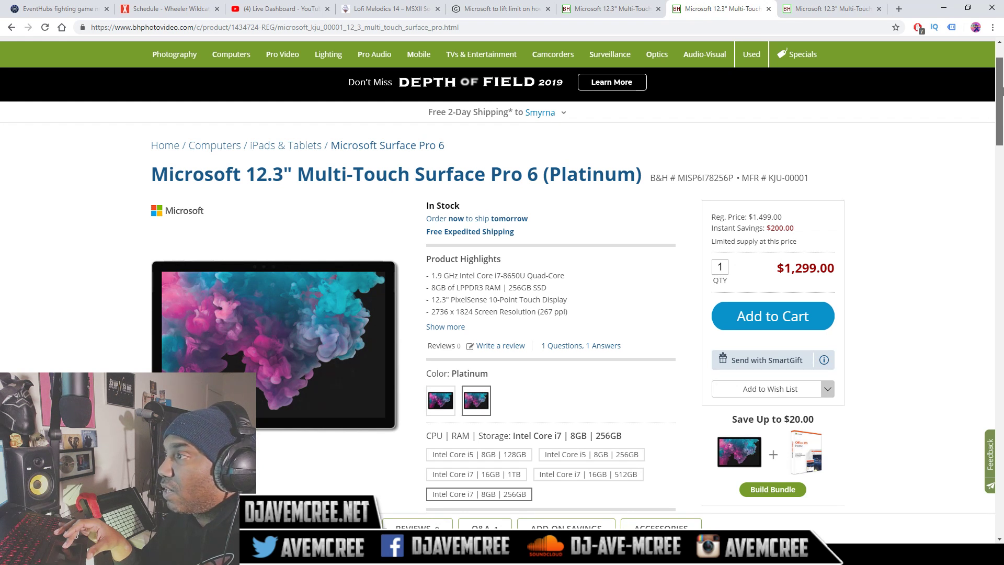
pyautogui.moveTo(1002, 91); pyautogui.dragTo(1001, 104)
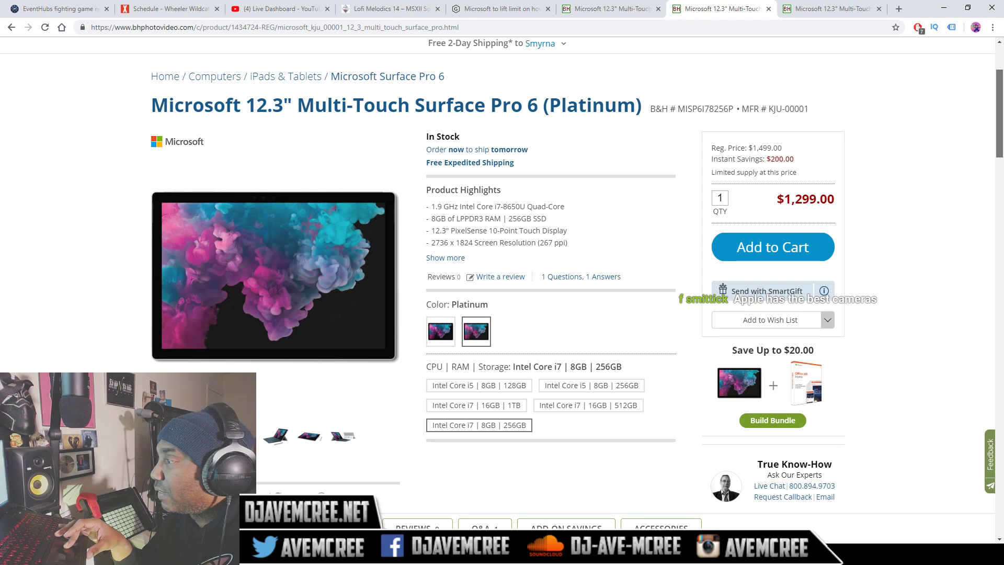
pyautogui.scroll(1, 497, 290)
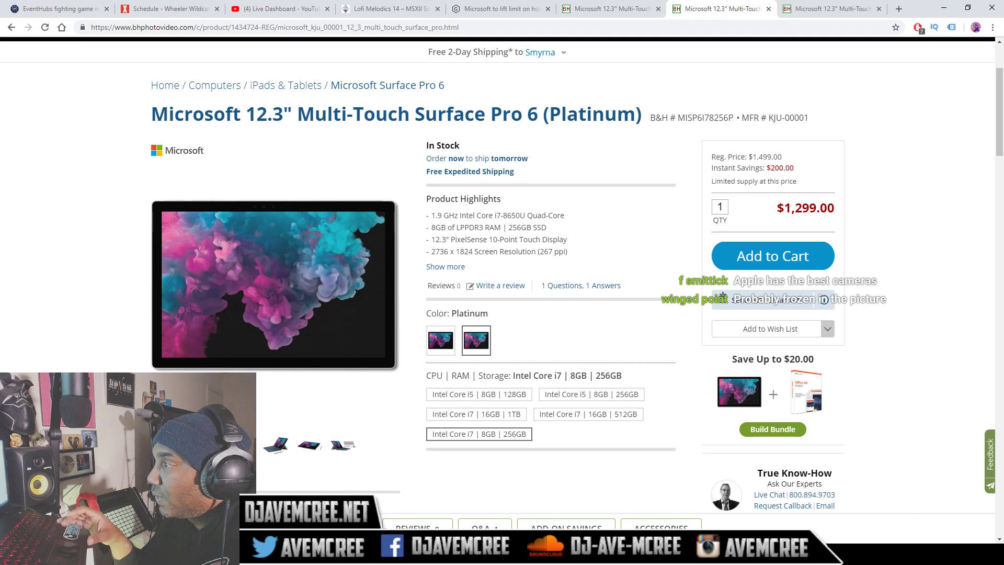
pyautogui.click(462, 267)
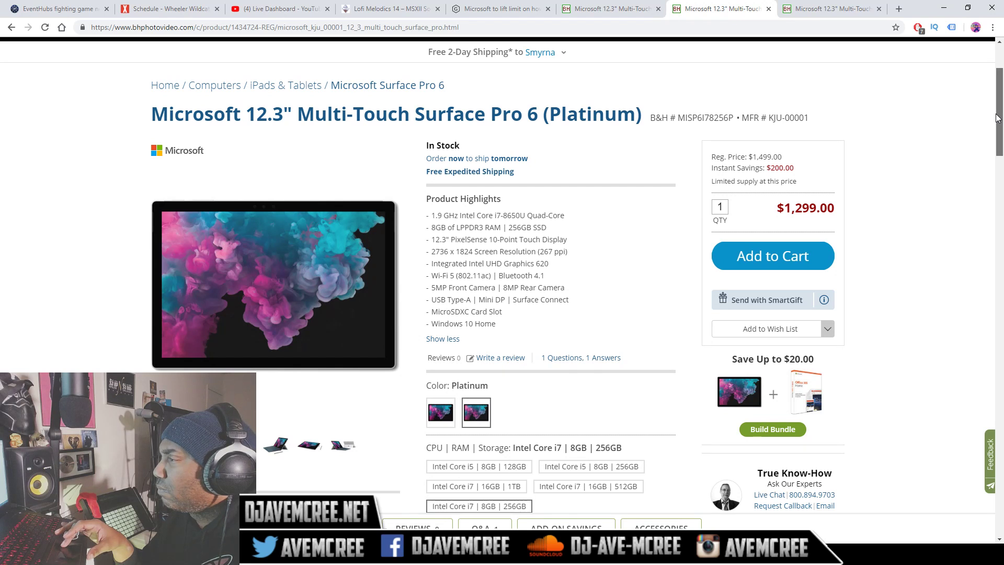
pyautogui.moveTo(997, 117); pyautogui.dragTo(1002, 138)
pyautogui.scroll(-1, 1002, 140)
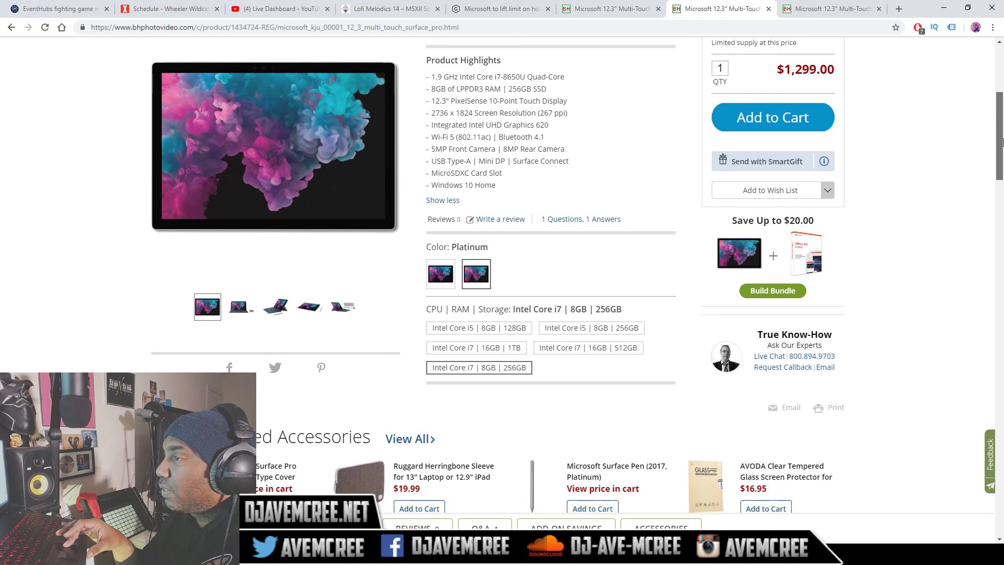
# Step: View the enlarged Surface Pro 6 product photos, starting with the keyboard and mouse image, and close the gallery
pyautogui.click(239, 307)
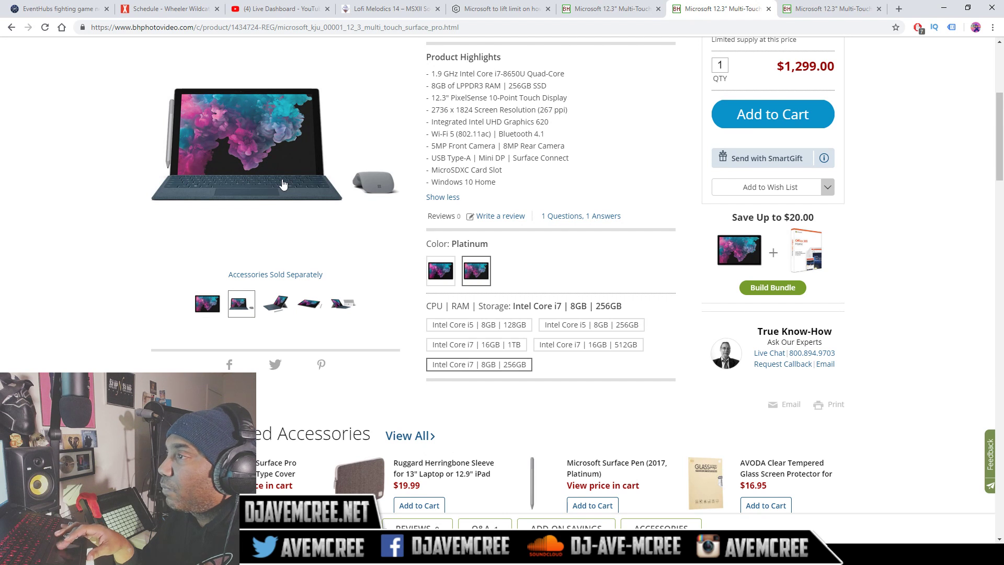
pyautogui.click(282, 184)
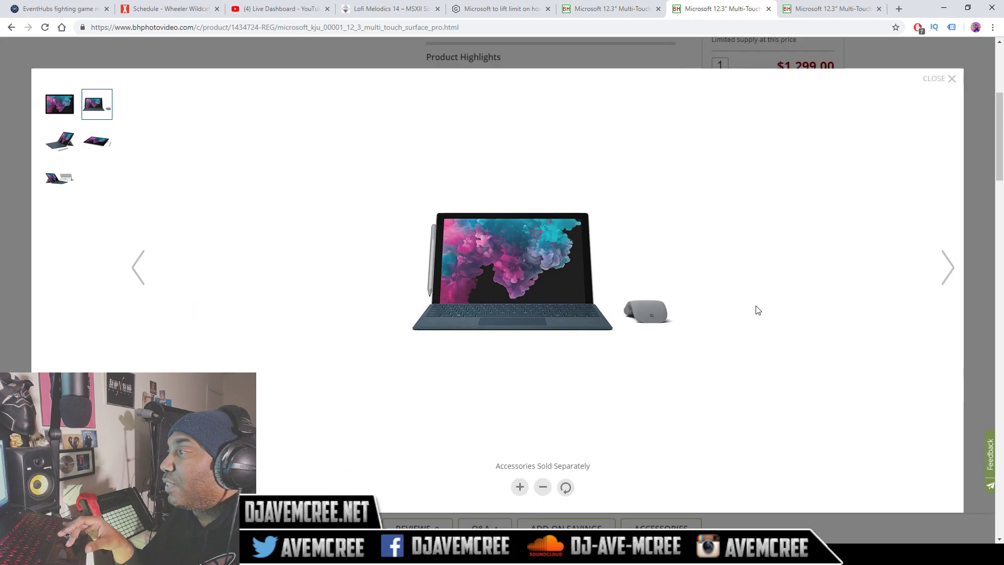
pyautogui.click(945, 259)
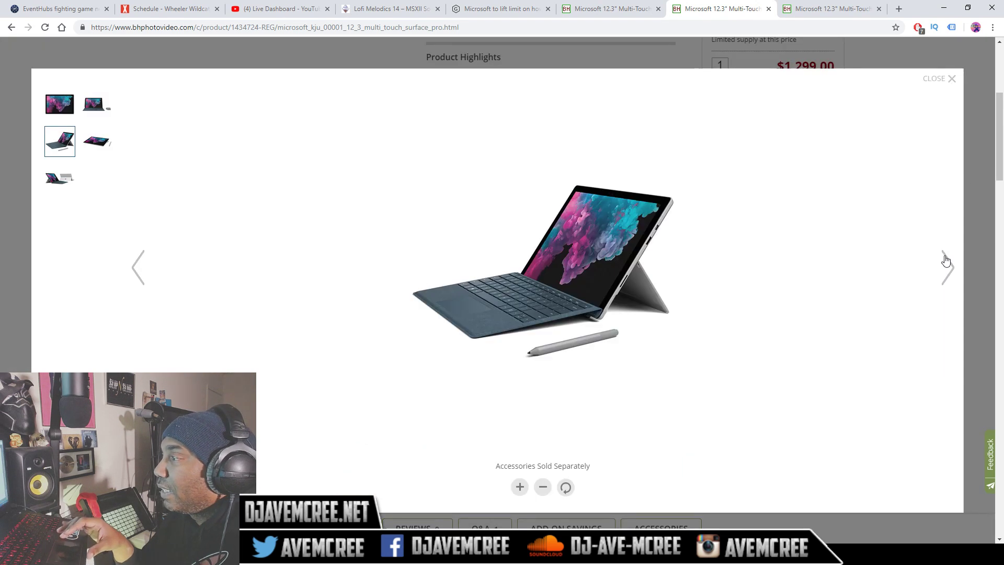
pyautogui.click(946, 258)
pyautogui.click(946, 259)
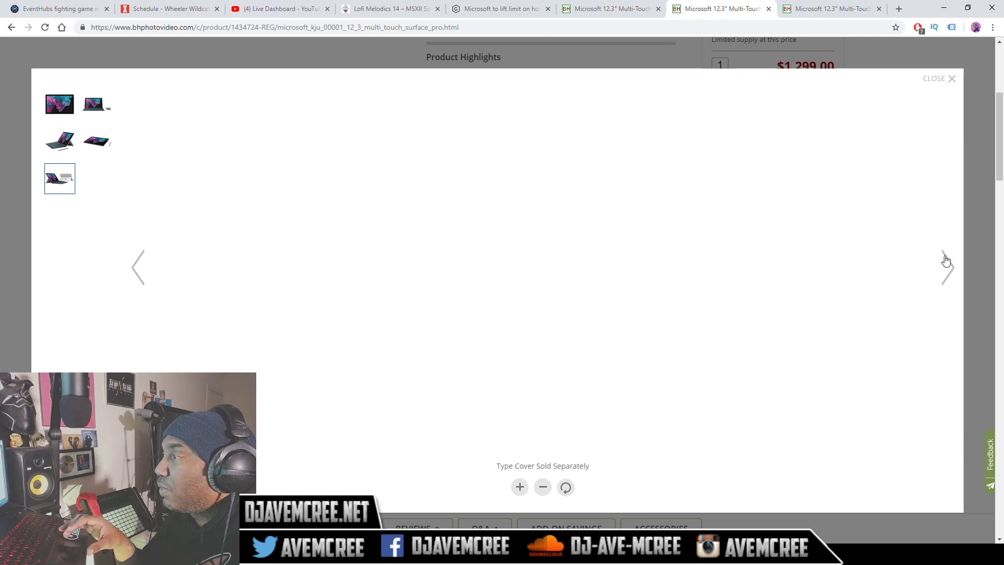
pyautogui.click(946, 259)
pyautogui.click(945, 259)
pyautogui.click(946, 259)
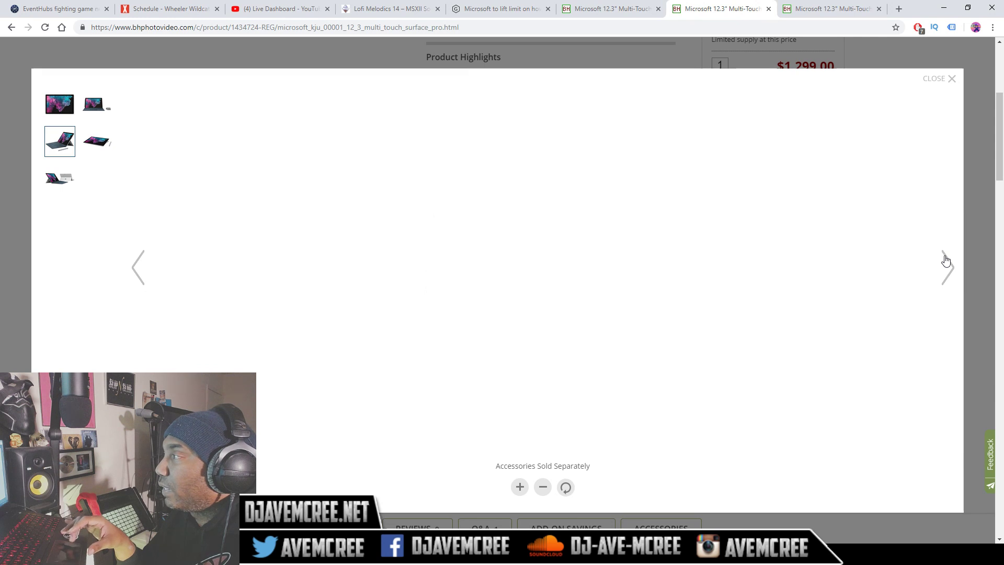
pyautogui.click(951, 79)
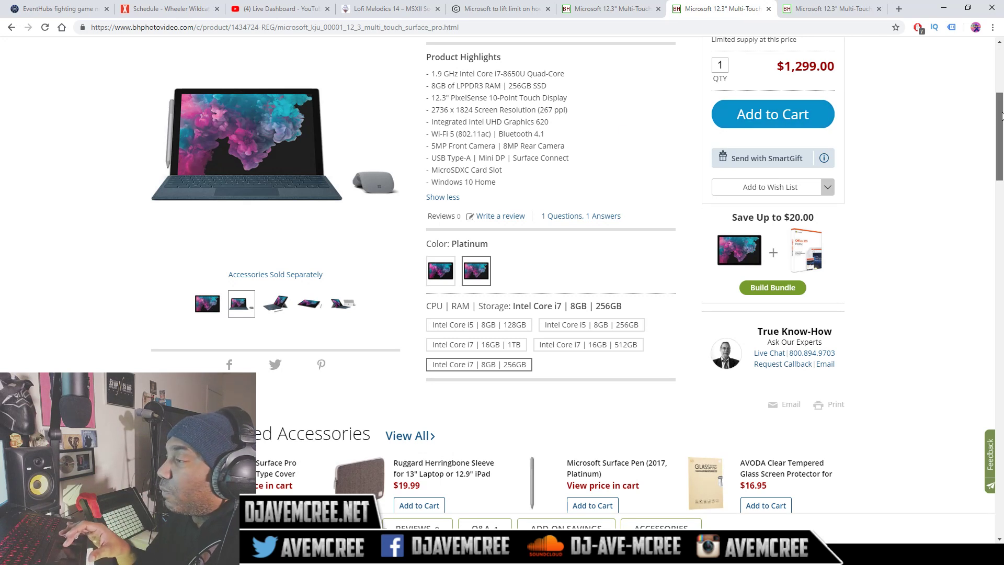
# Step: Read through the Core i7 8GB/256GB model's overview, from the hardware description to the Windows features, and return to the price and highlights
pyautogui.scroll(-1, 1000, 123)
pyautogui.moveTo(1000, 123); pyautogui.dragTo(1001, 92)
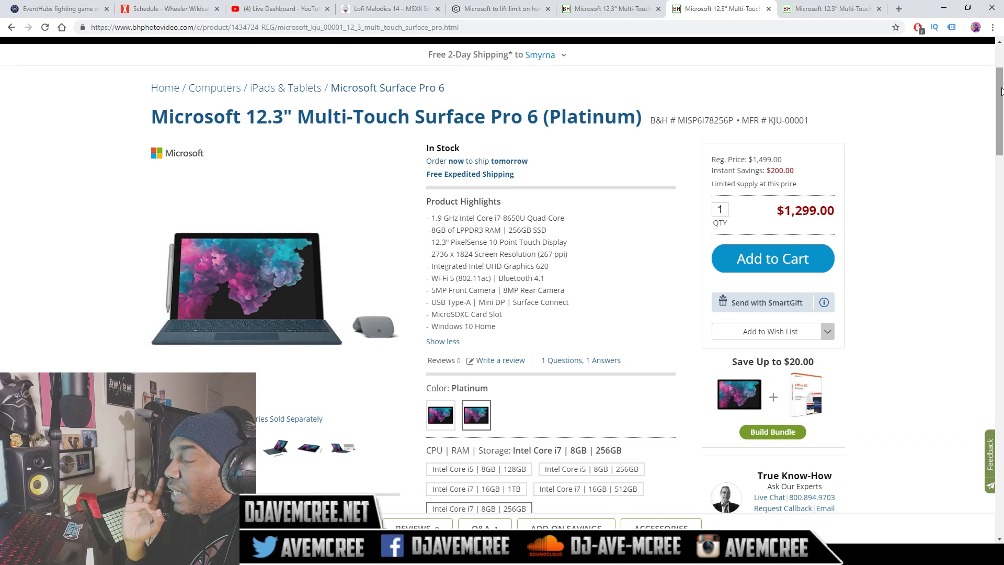
pyautogui.moveTo(1001, 92); pyautogui.dragTo(1001, 198)
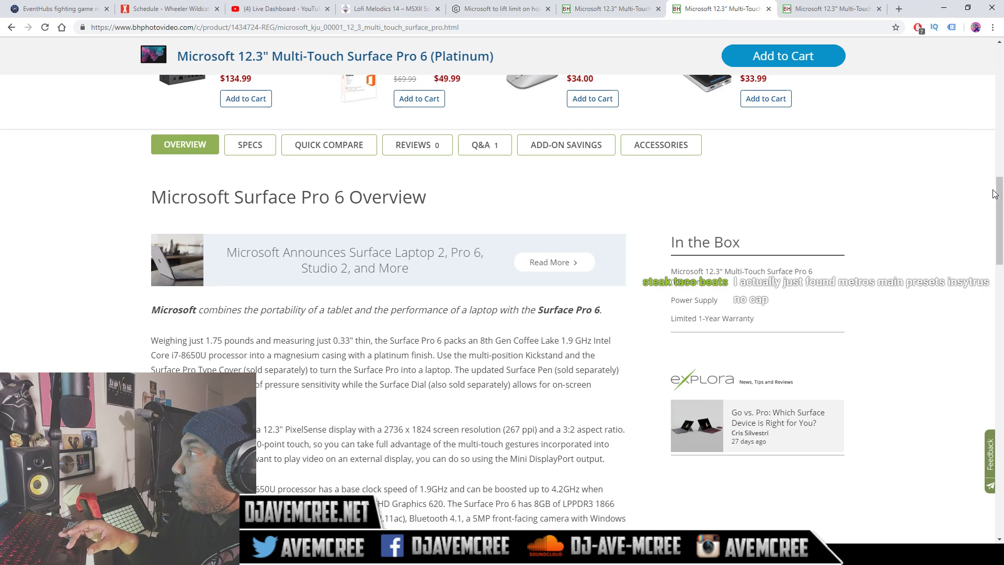
pyautogui.moveTo(997, 194); pyautogui.dragTo(998, 199)
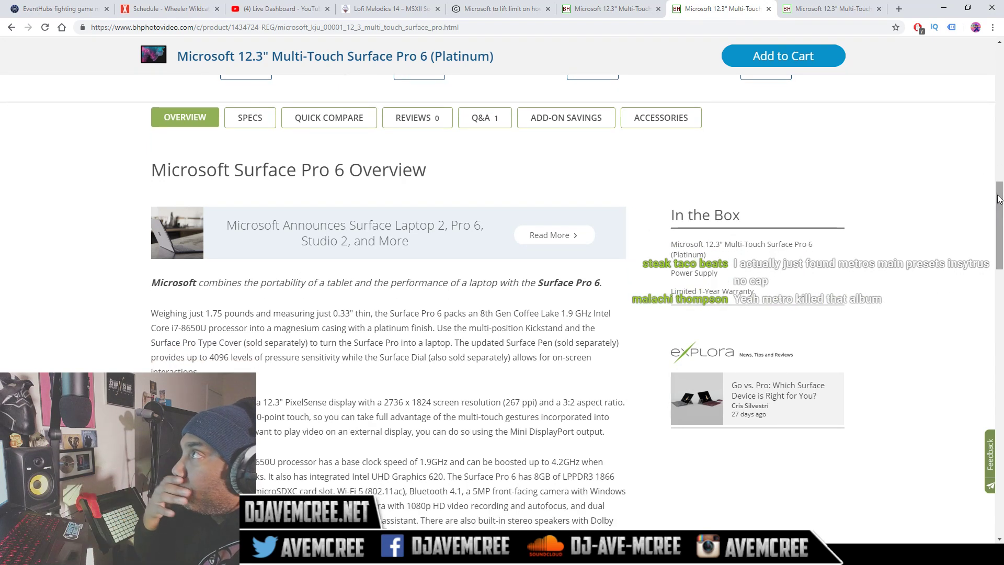
pyautogui.moveTo(999, 198); pyautogui.dragTo(999, 203)
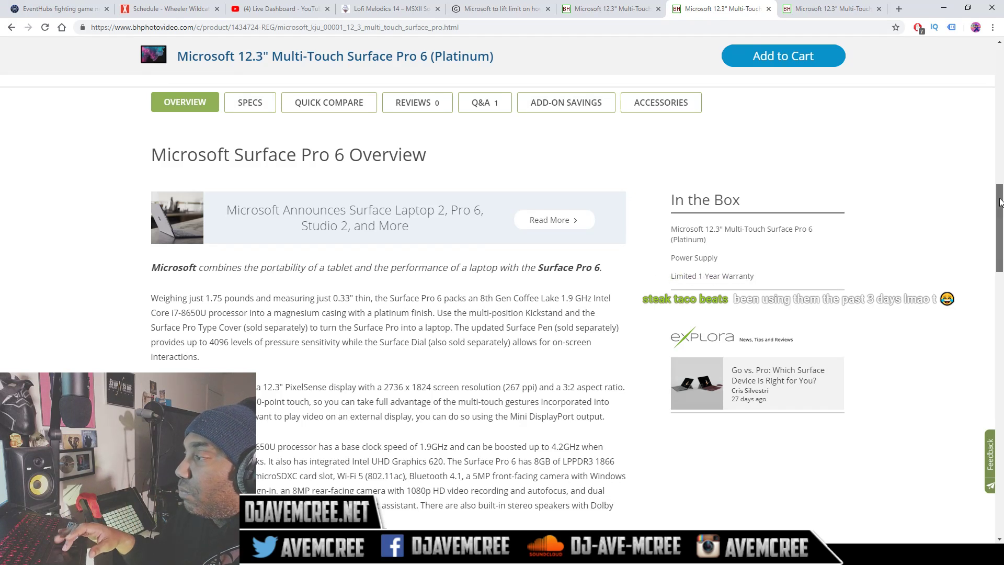
pyautogui.moveTo(999, 202); pyautogui.dragTo(1002, 211)
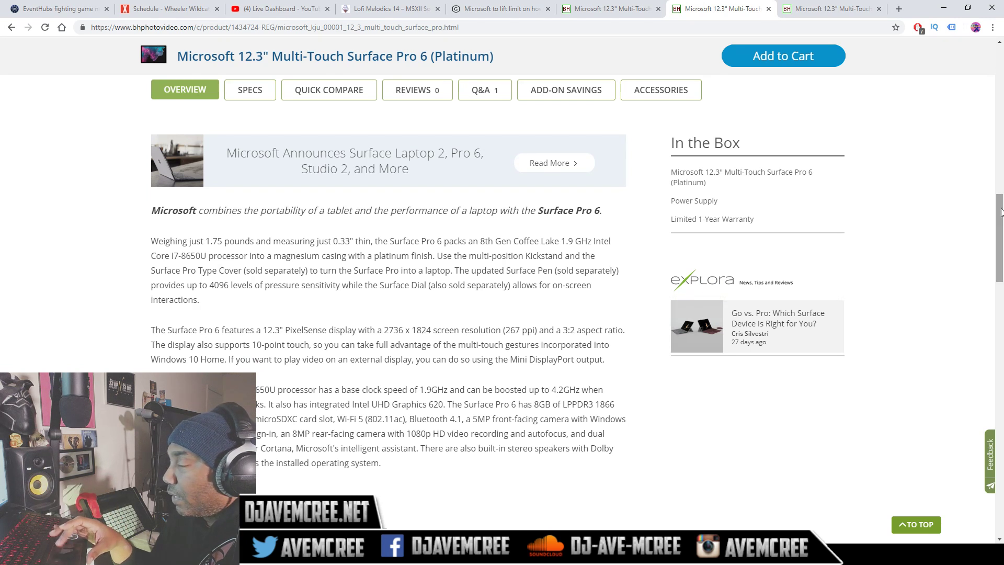
pyautogui.moveTo(1002, 212); pyautogui.dragTo(1002, 268)
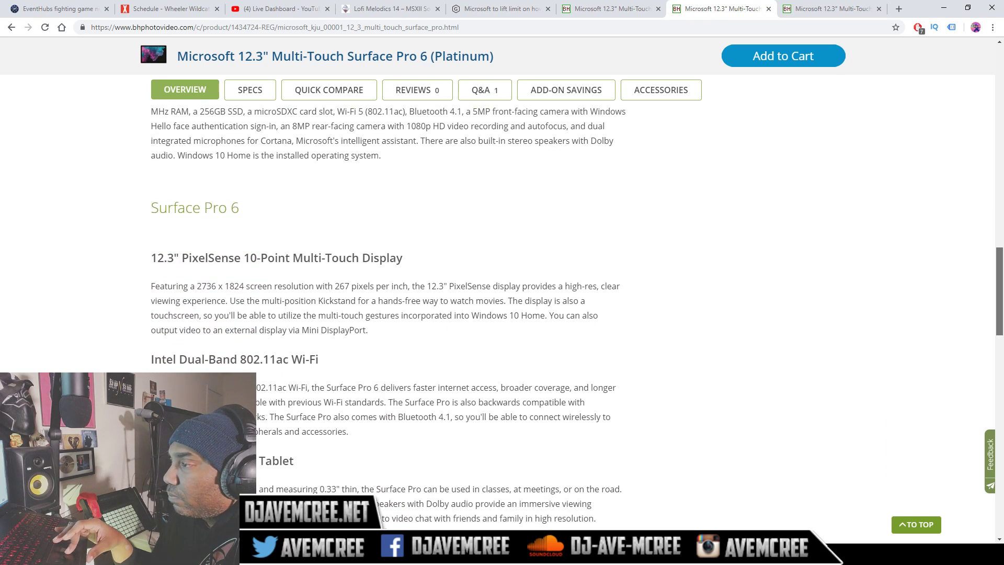
pyautogui.moveTo(1002, 268); pyautogui.dragTo(1002, 268)
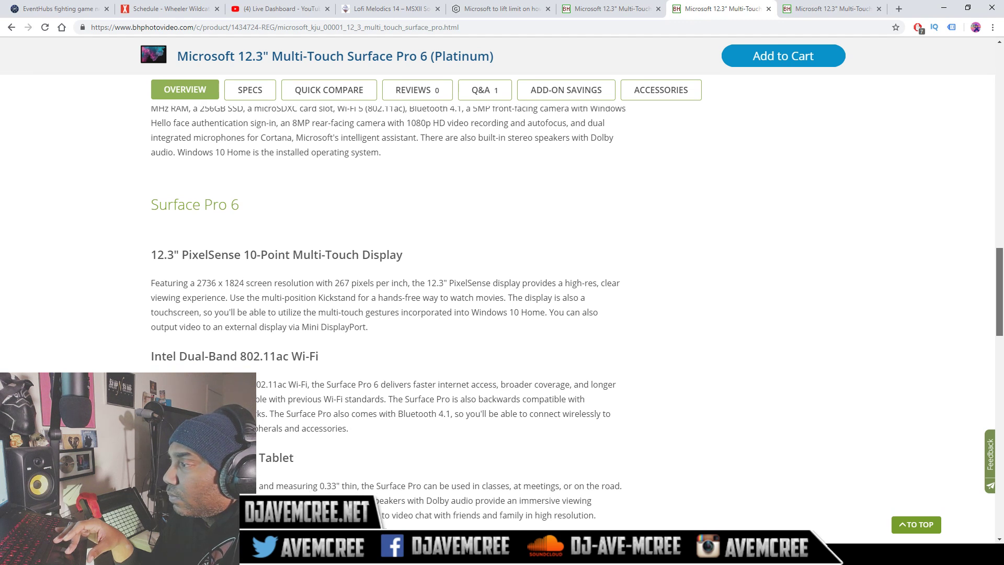
pyautogui.moveTo(1002, 268); pyautogui.dragTo(1002, 366)
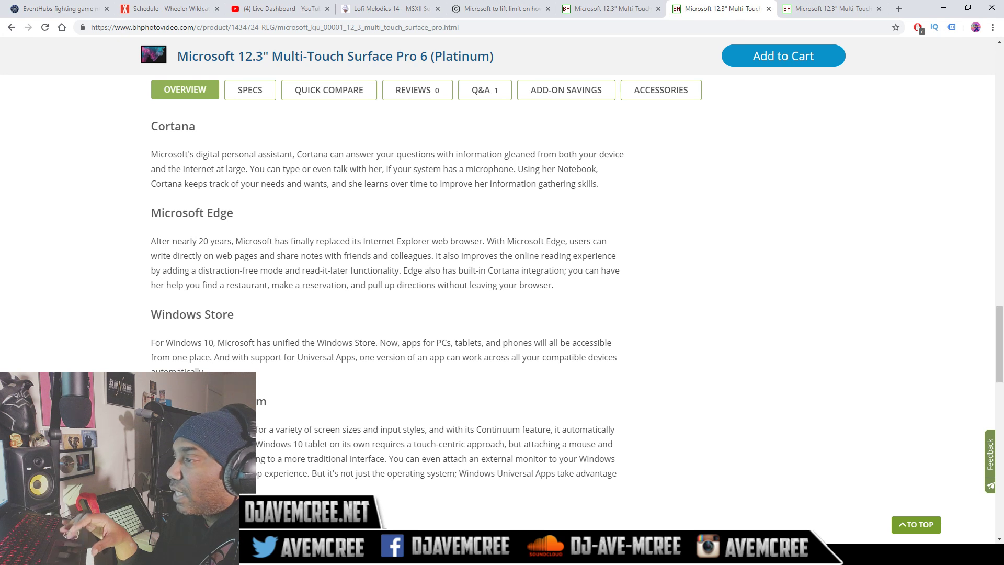
pyautogui.moveTo(999, 357); pyautogui.dragTo(998, 115)
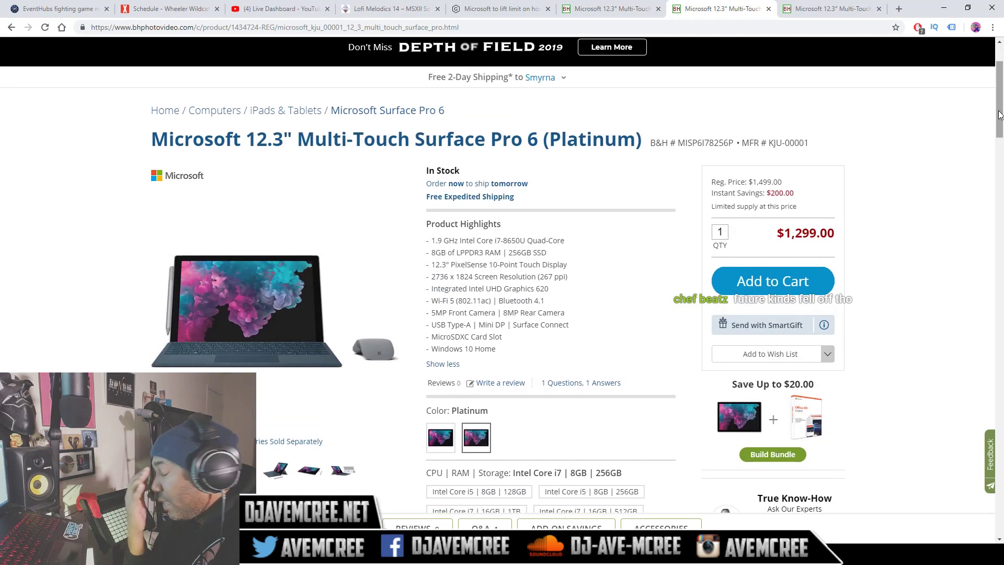
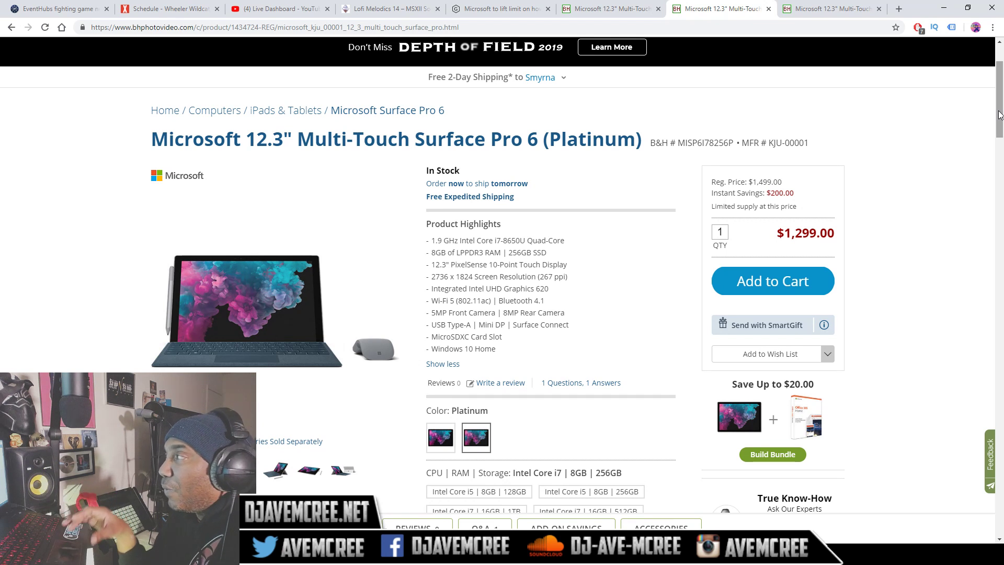
# Step: Look over the recommended accessories for the Core i7 8GB/256GB model and return to the start of the product page
pyautogui.moveTo(999, 115); pyautogui.dragTo(1000, 177)
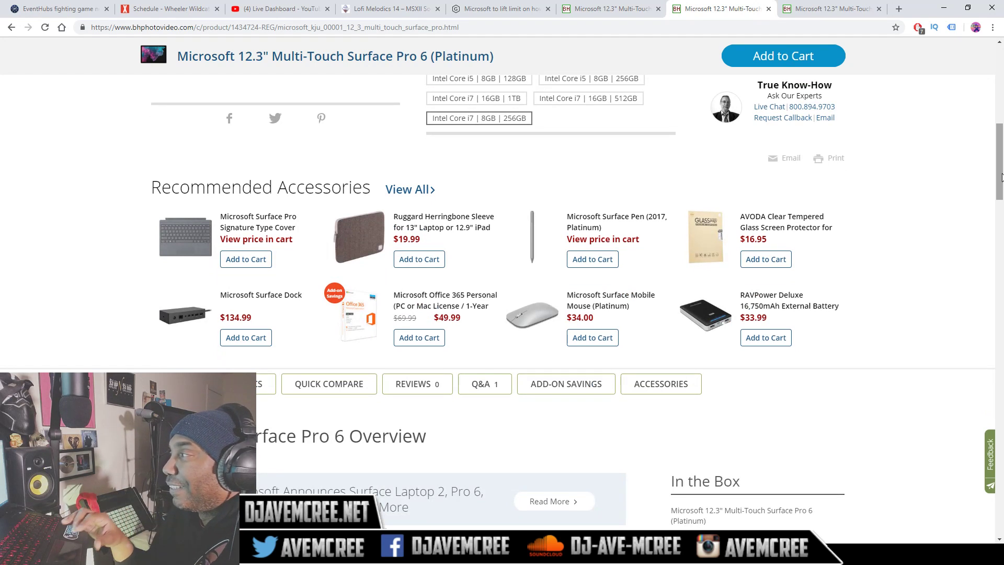
pyautogui.moveTo(1000, 177); pyautogui.dragTo(1000, 193)
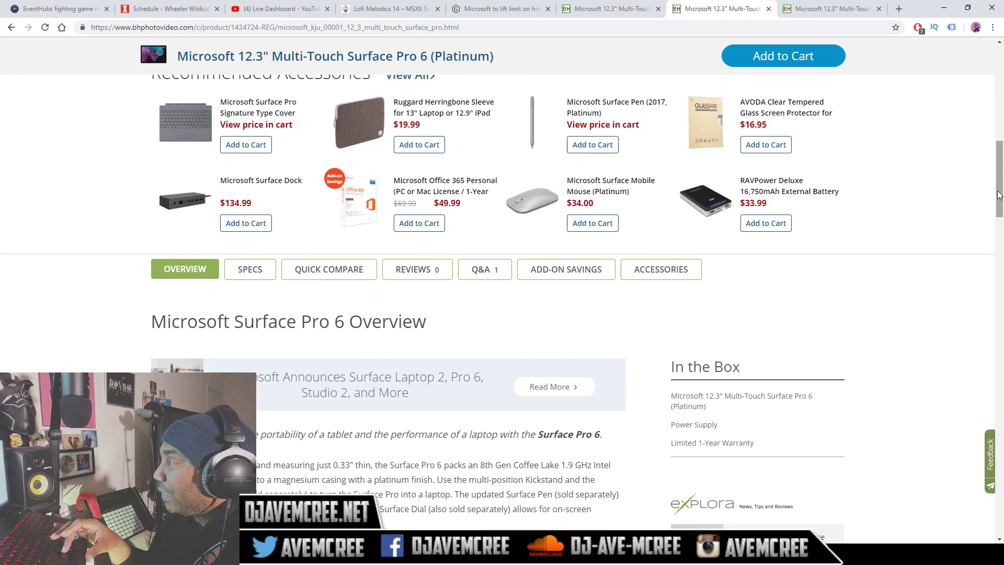
pyautogui.moveTo(999, 191); pyautogui.dragTo(1000, 88)
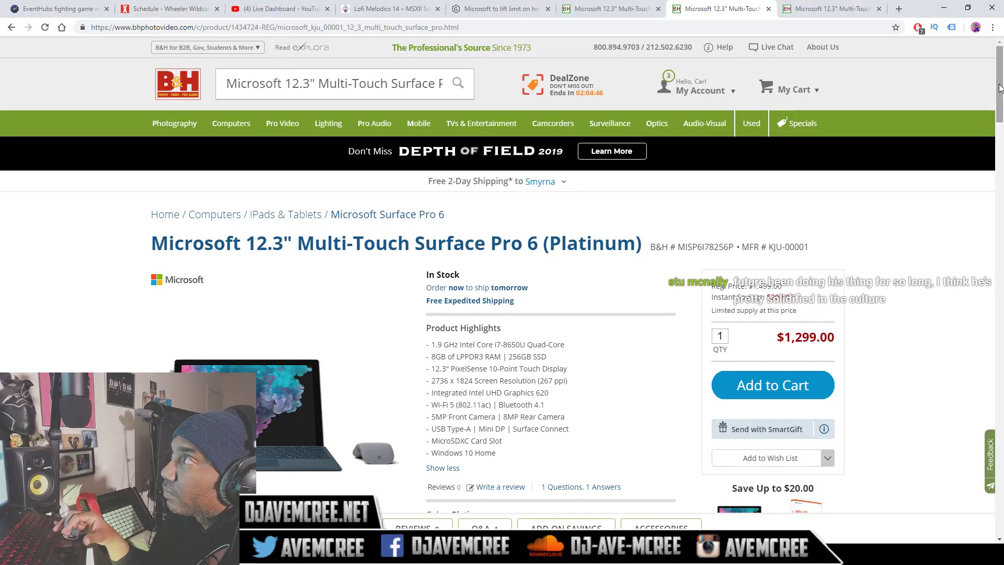